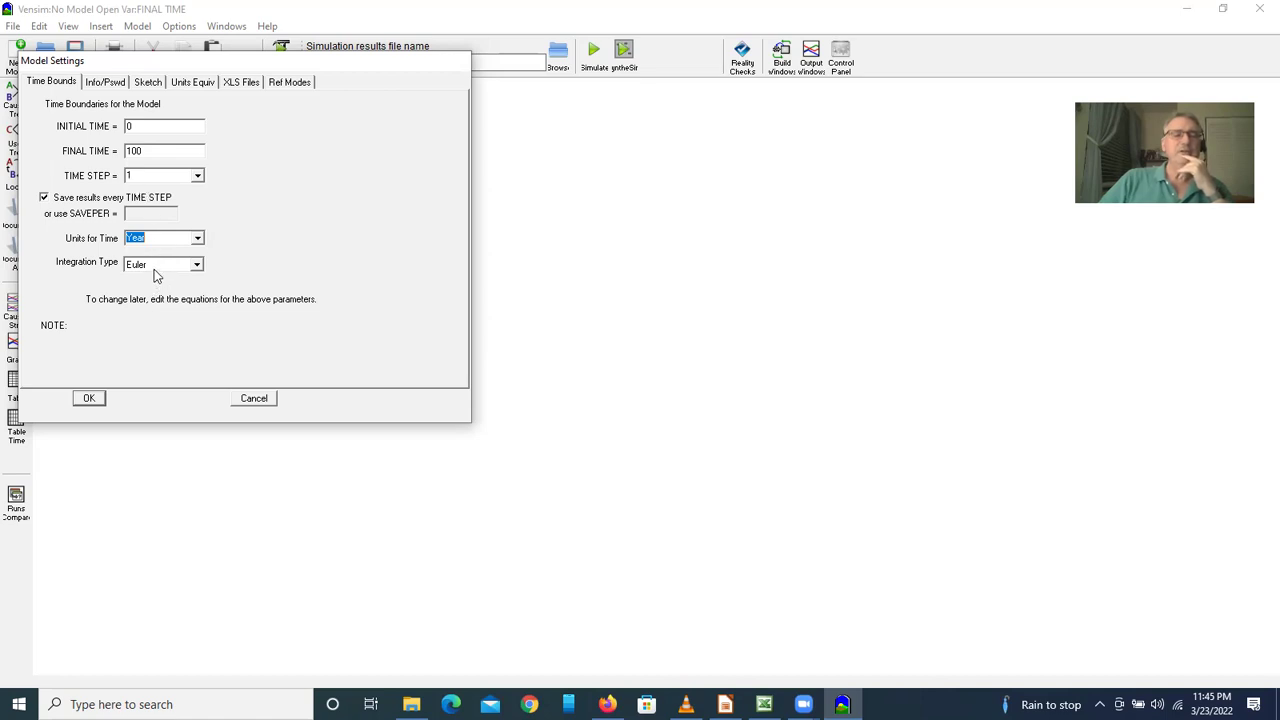
# Accept the model's time settings and add a slightly enlarged box variable named Population near the centre of the sketch.
pyautogui.click(88, 399)
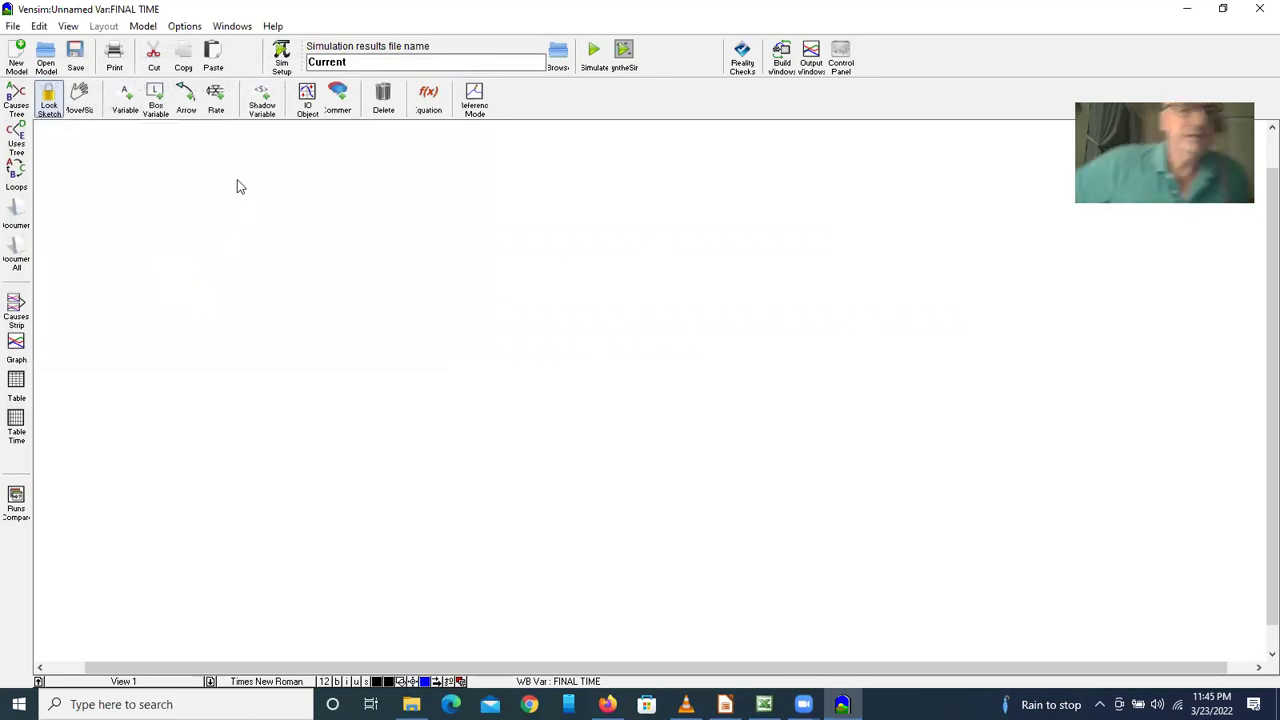
pyautogui.press('3')
pyautogui.click(157, 106)
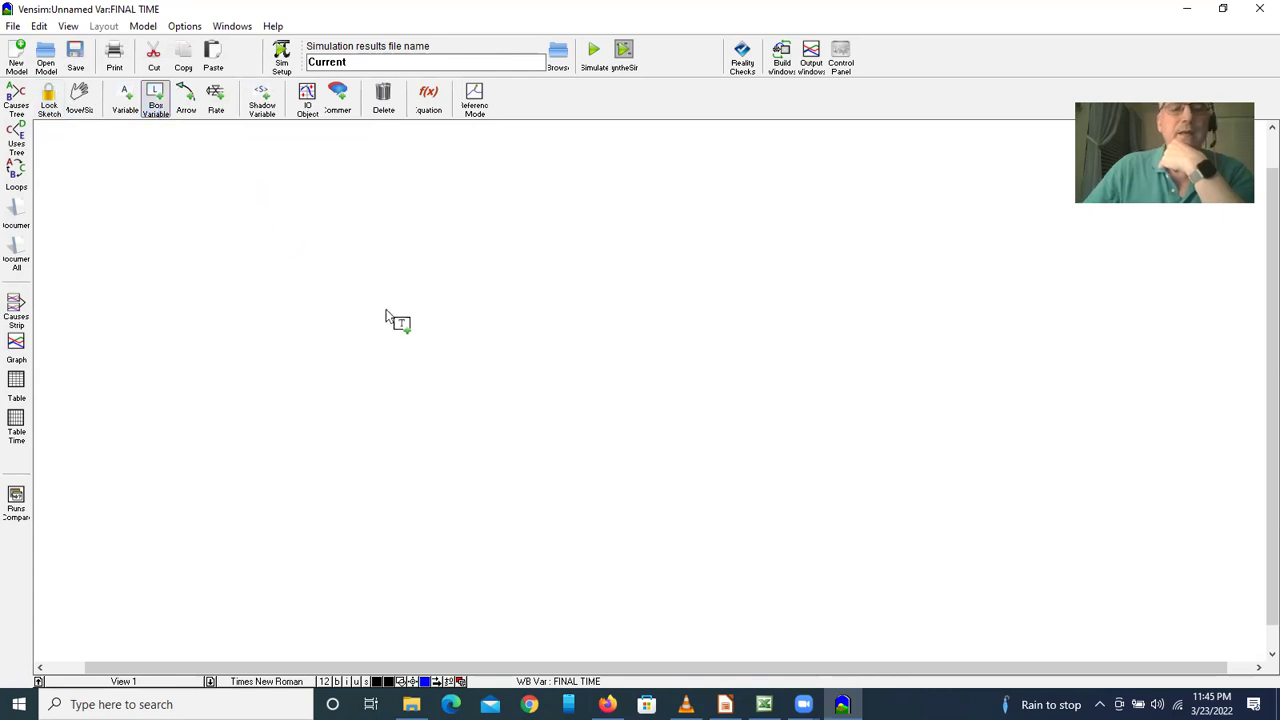
pyautogui.click(589, 354)
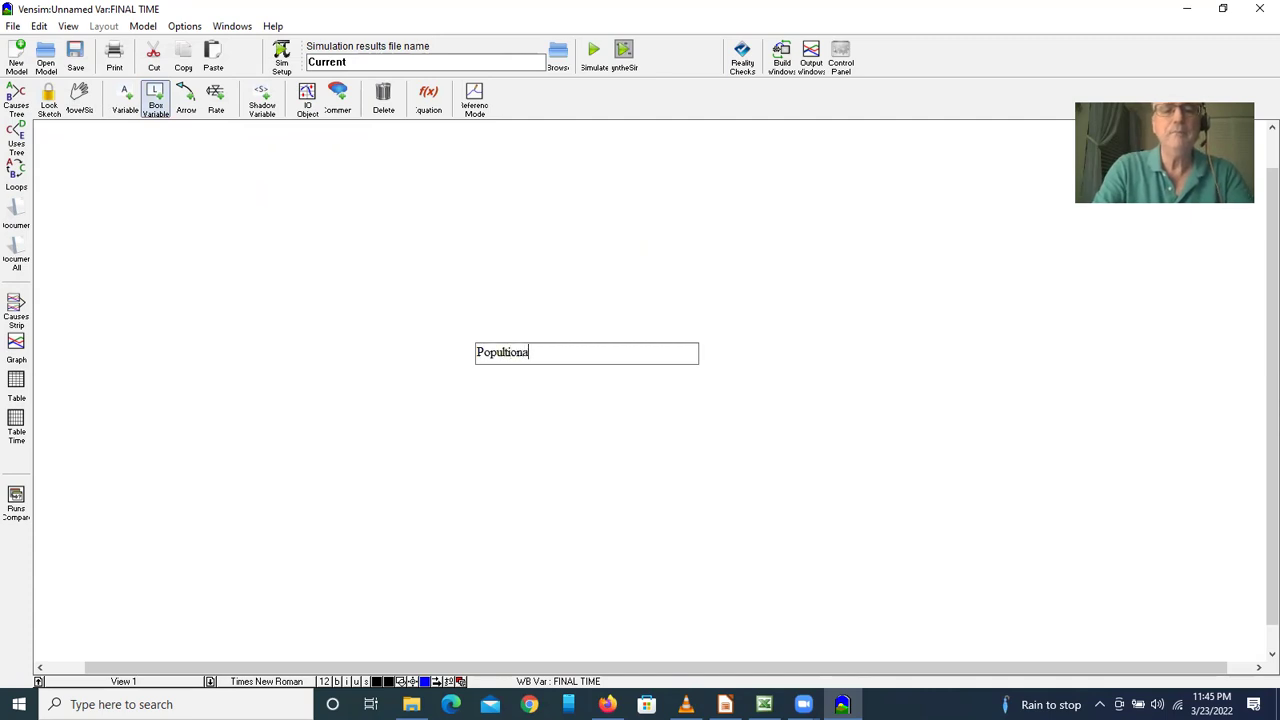
pyautogui.press('Return')
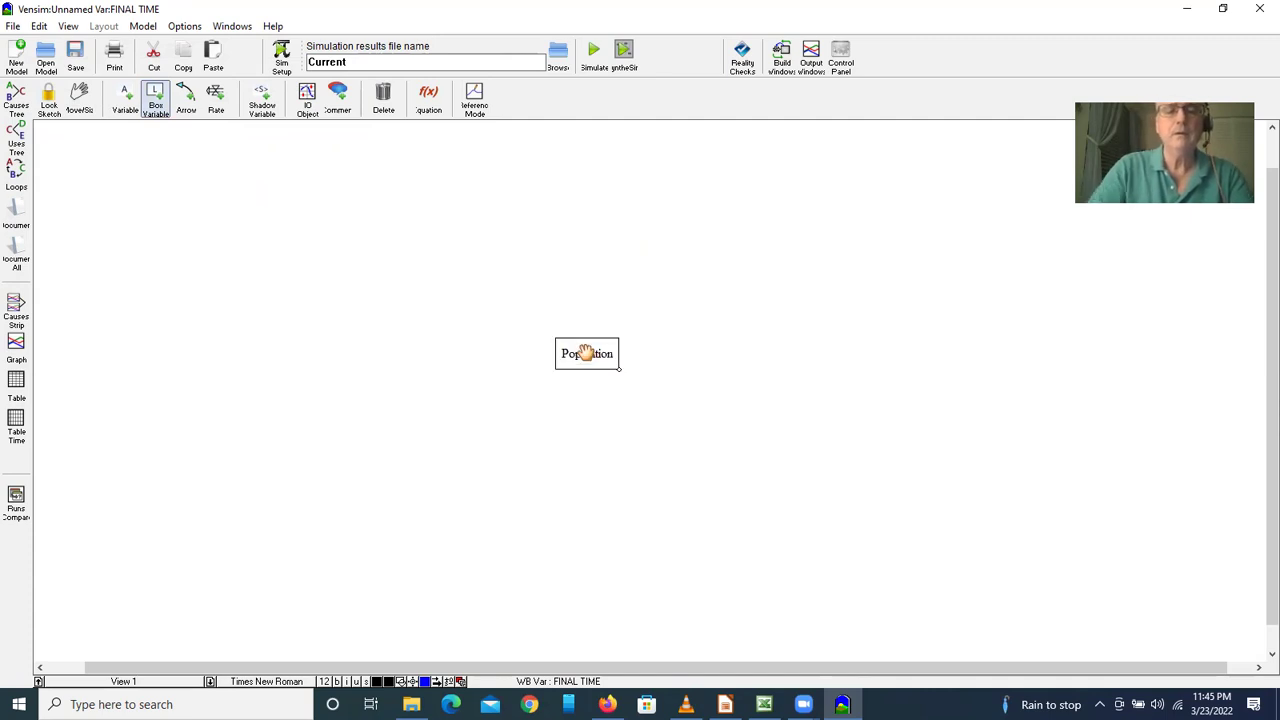
pyautogui.moveTo(619, 368); pyautogui.dragTo(640, 390)
# Draw a rate named births flowing from a cloud source into the Population box.
pyautogui.click(215, 104)
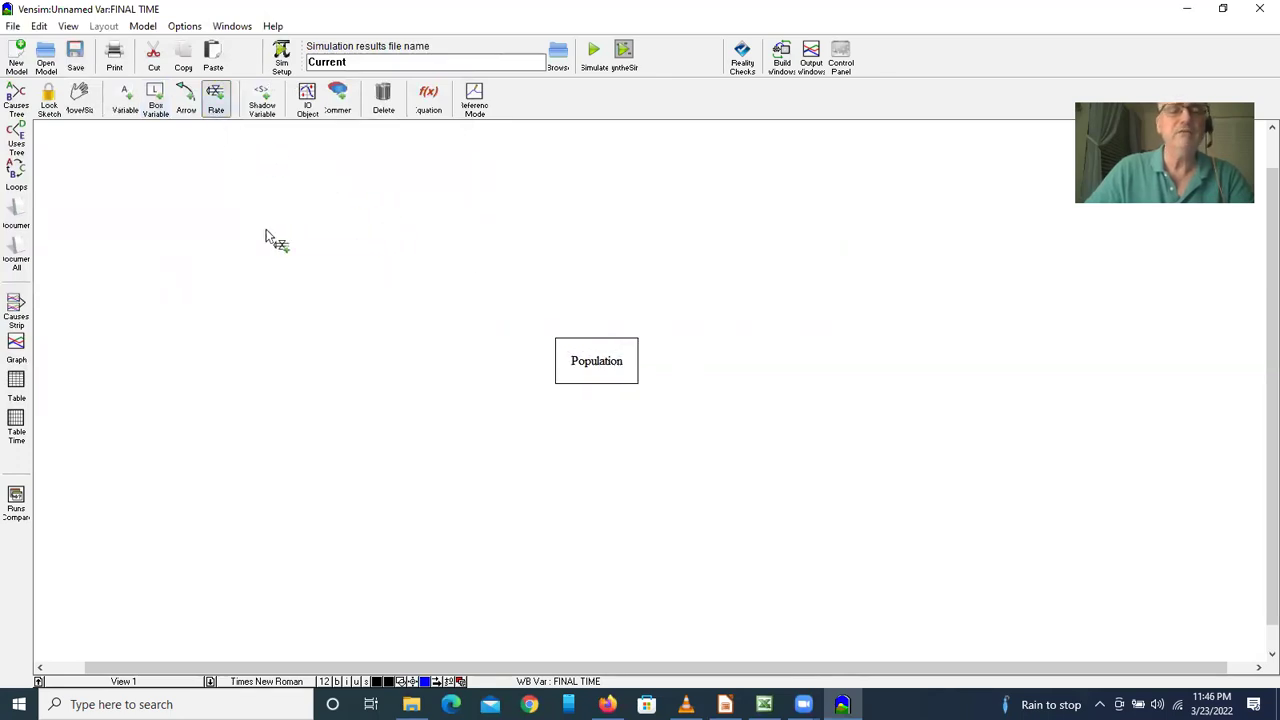
pyautogui.click(398, 369)
pyautogui.click(580, 362)
pyautogui.write('births')
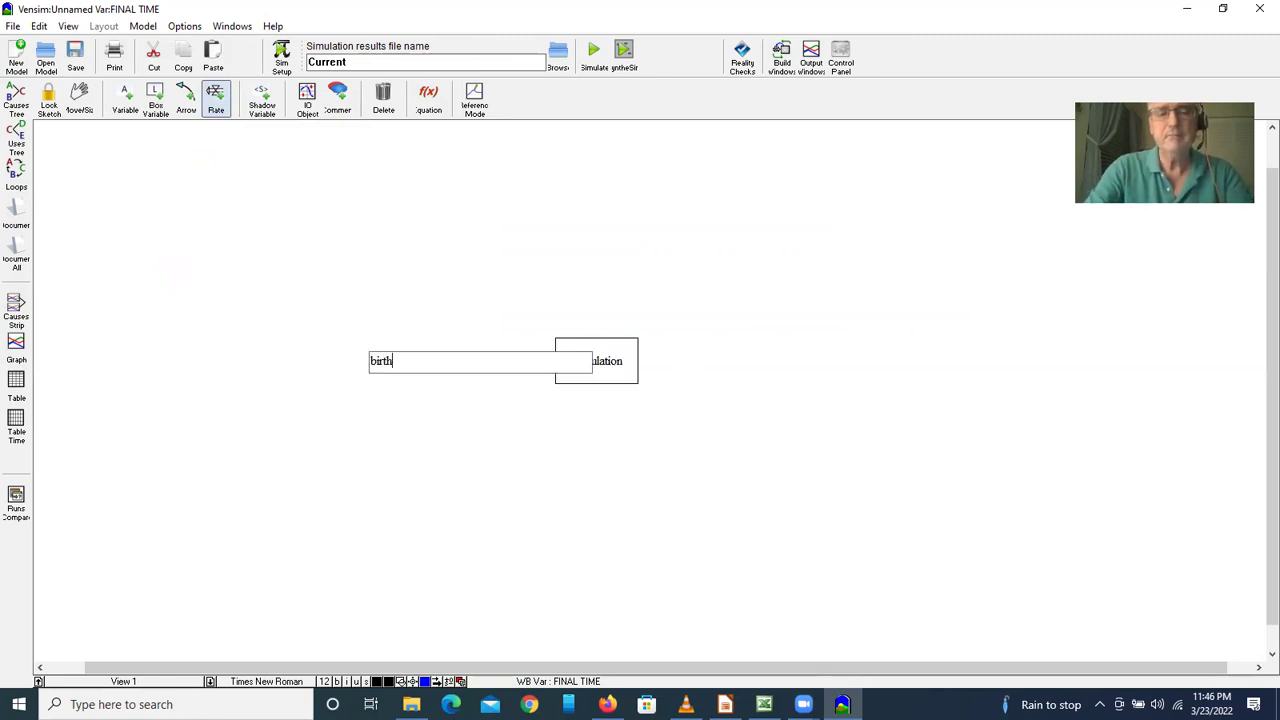
pyautogui.press('Return')
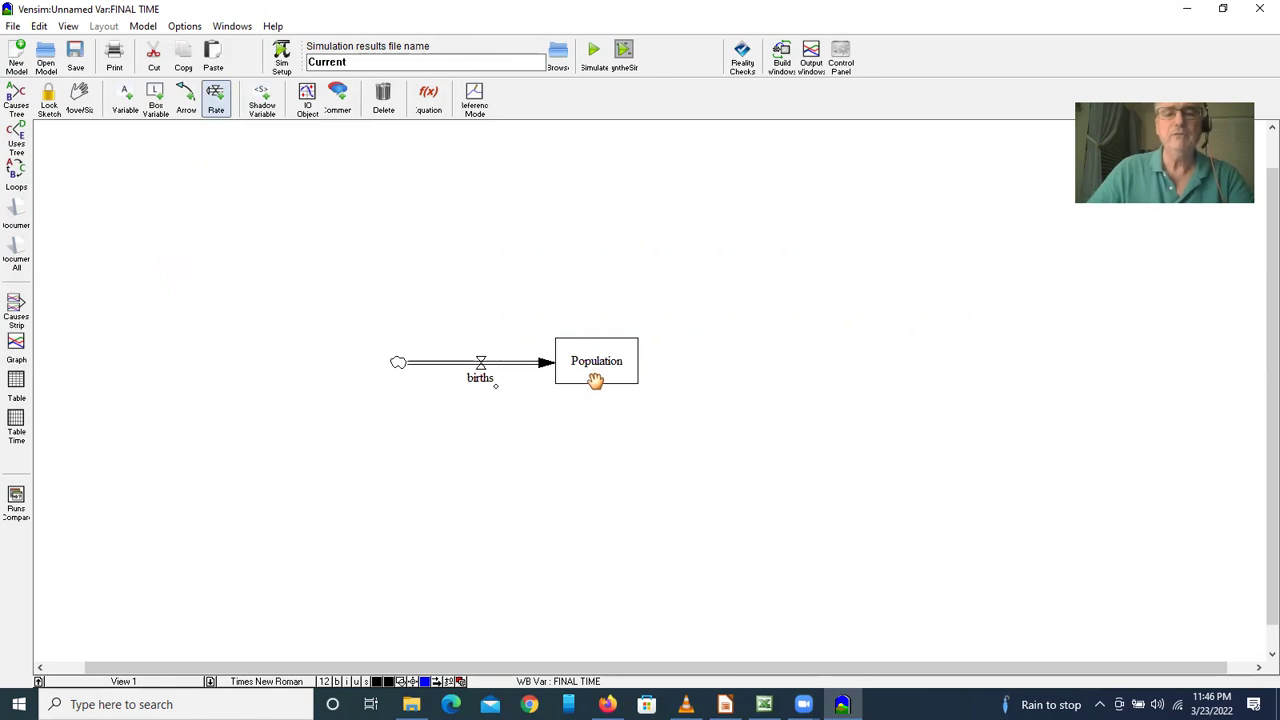
# Draw a rate named deaths flowing out of the Population box to a cloud sink.
pyautogui.click(613, 372)
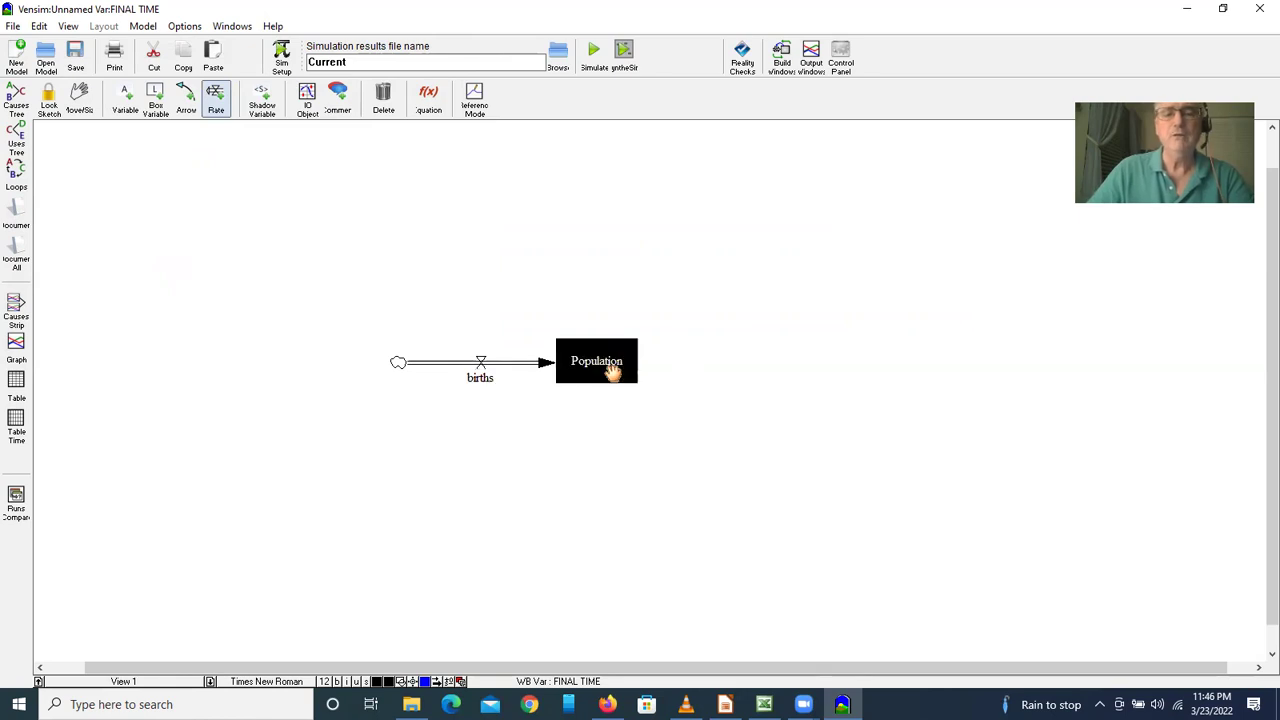
pyautogui.click(797, 362)
pyautogui.write('deaths')
pyautogui.press('Return')
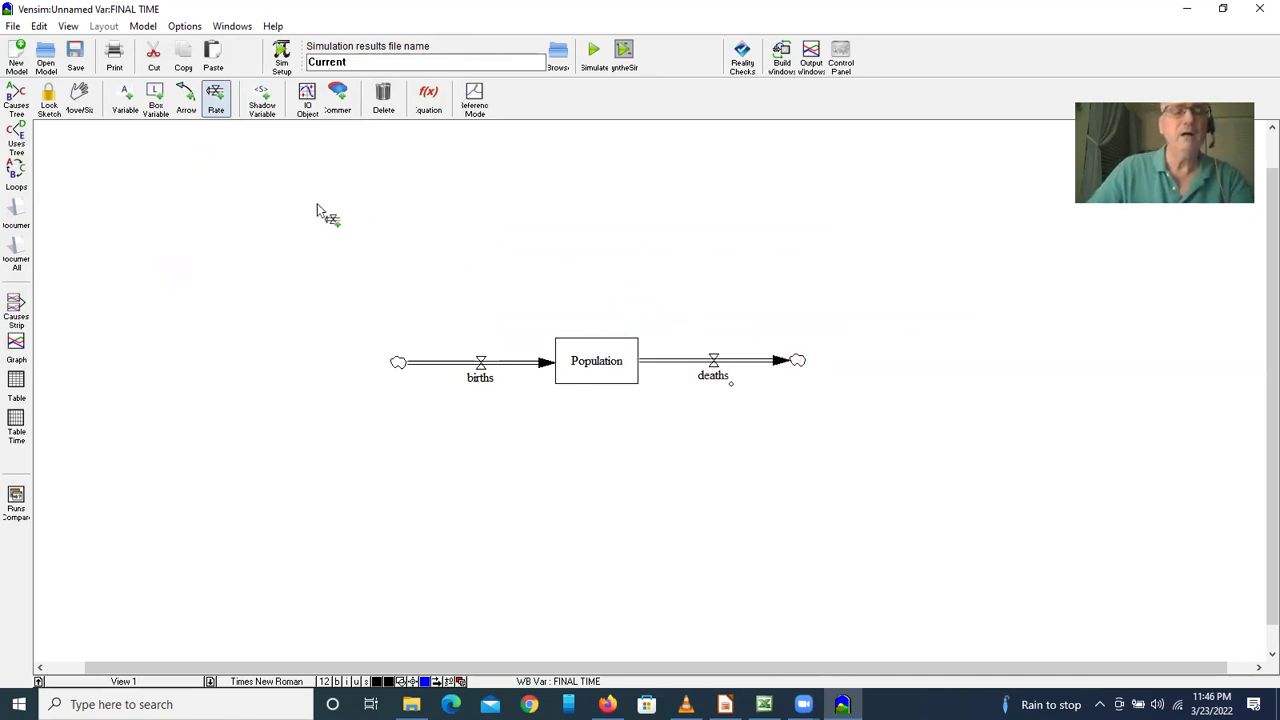
# Add a variable named INITIAL POPULATION above the Population box.
pyautogui.click(125, 108)
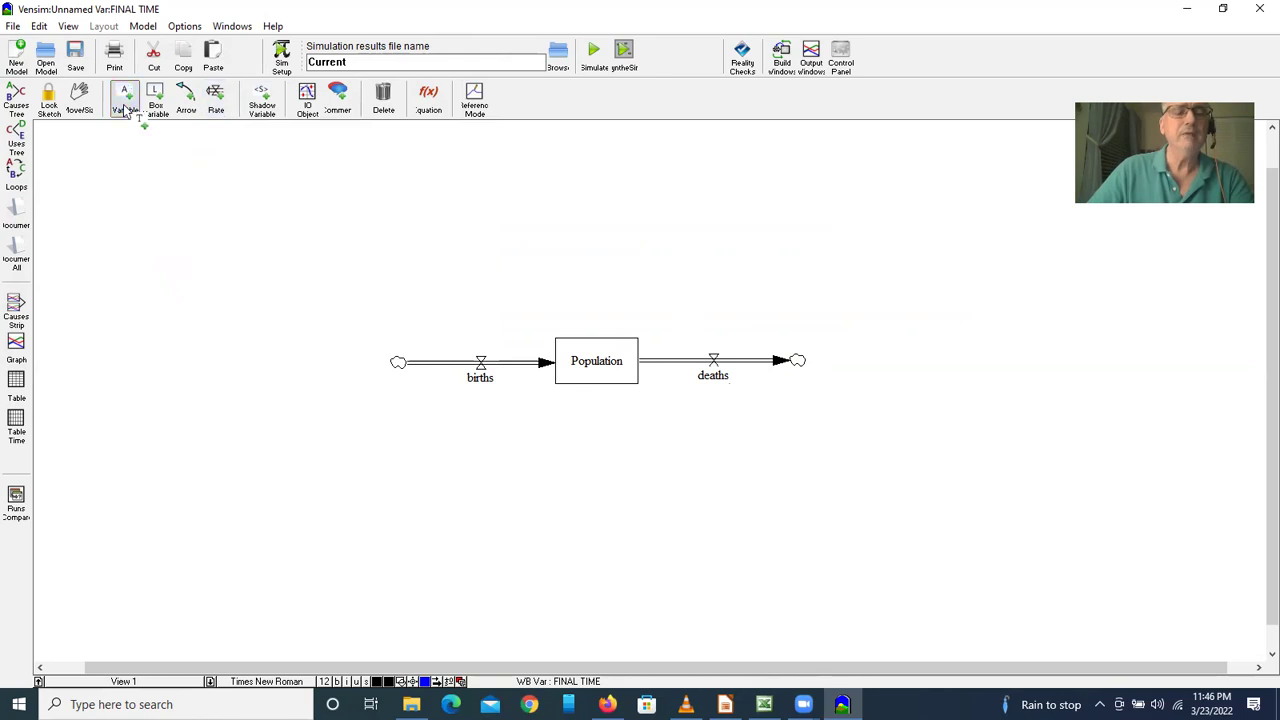
pyautogui.click(566, 272)
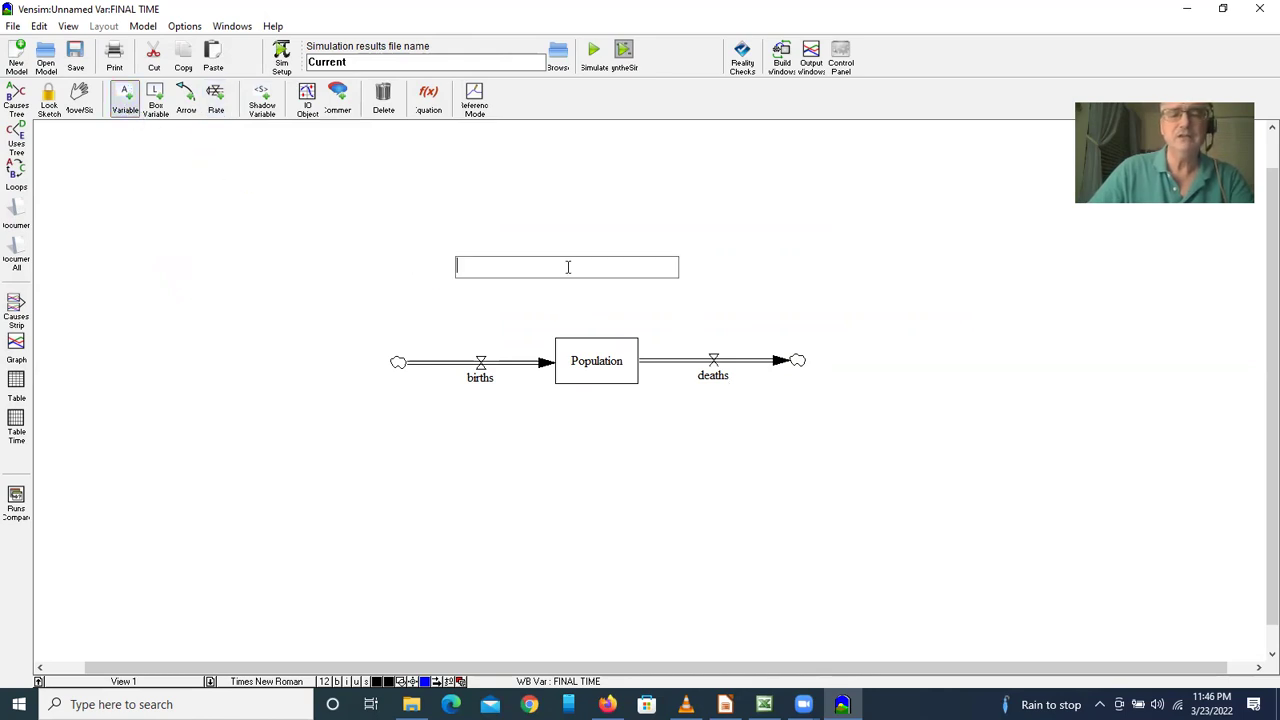
pyautogui.write('INITIAL')
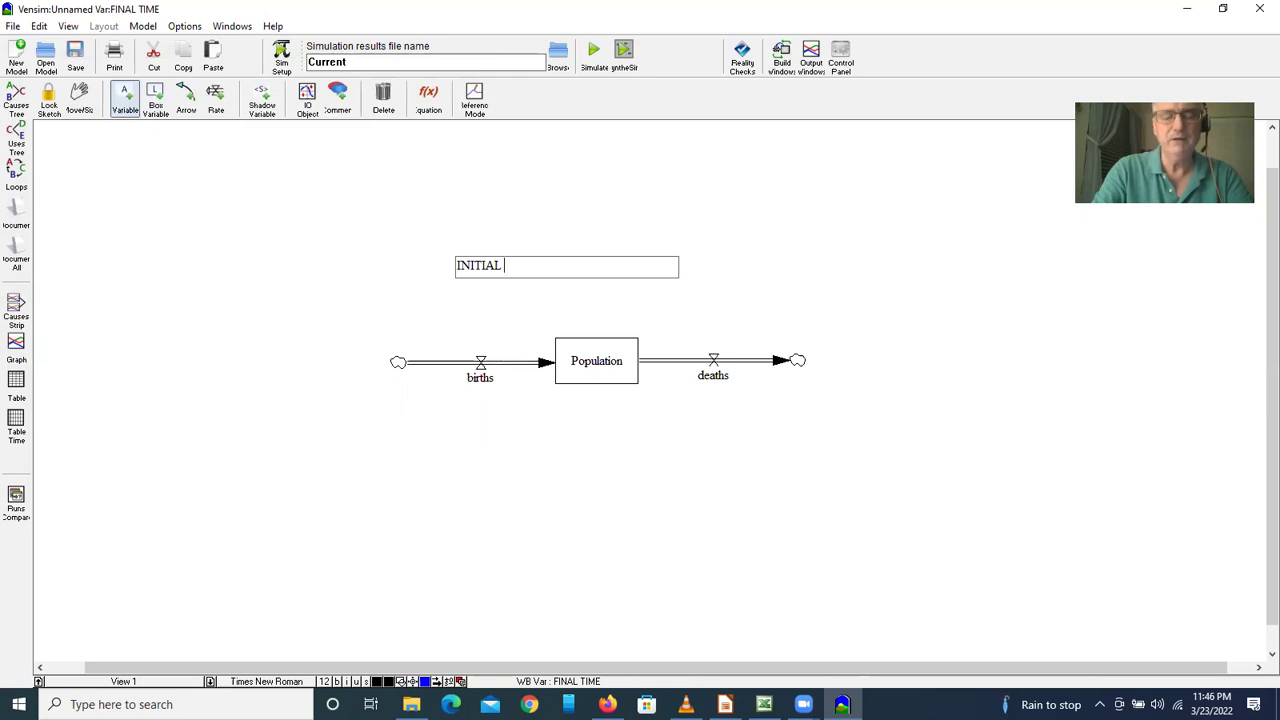
pyautogui.write('TION')
pyautogui.press('Return')
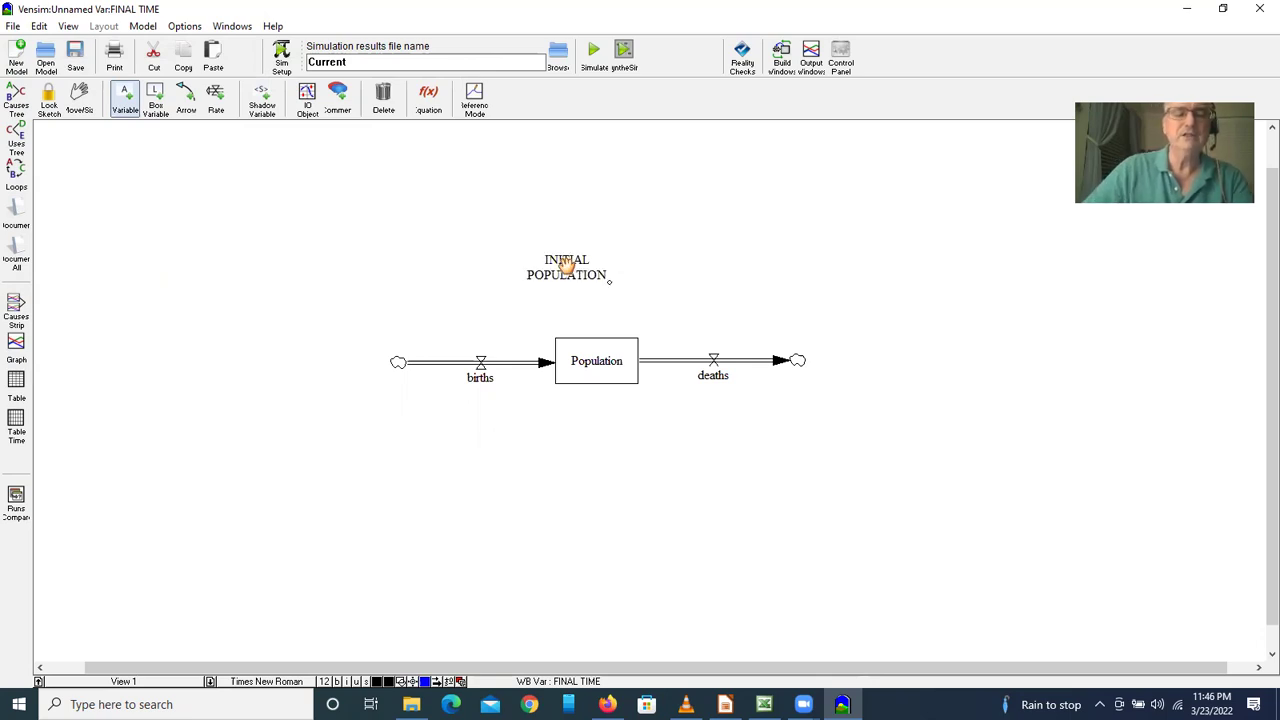
# Add the variables BIRTH RATE, below and left of births, and LIFE EXPECTANCY, below and right of deaths.
pyautogui.click(333, 473)
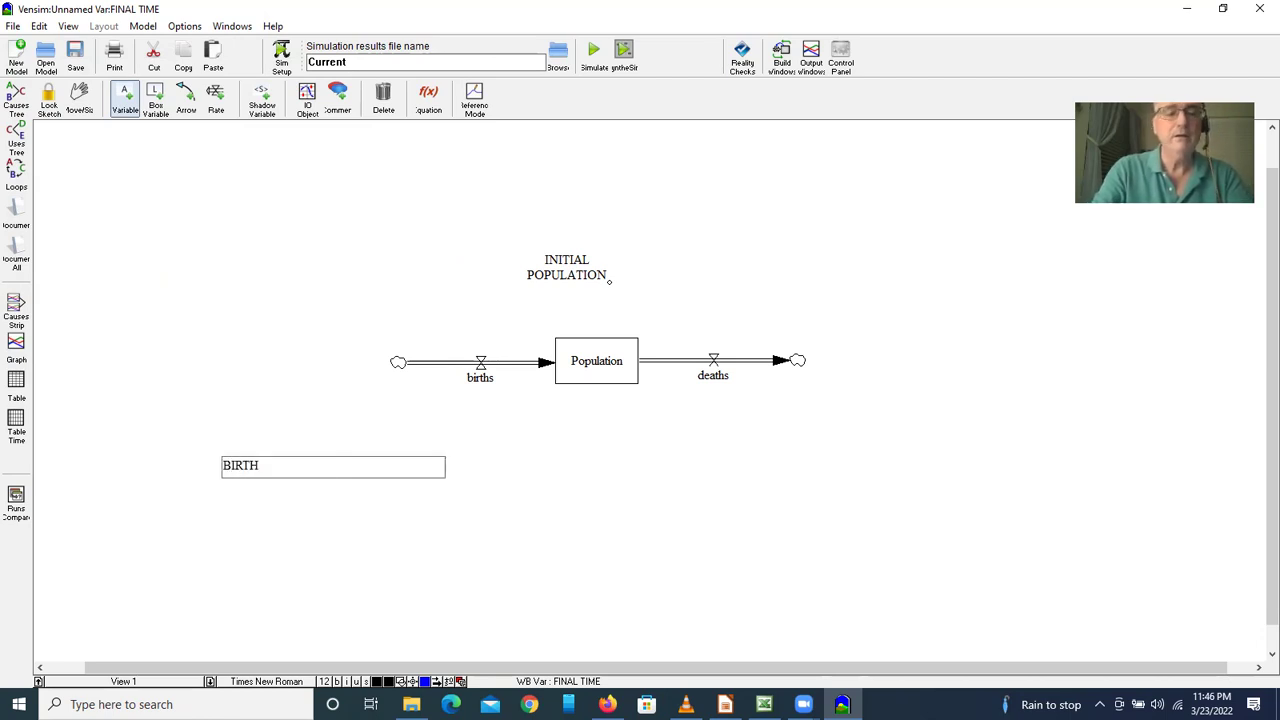
pyautogui.write('BIRTH RATE')
pyautogui.press('Return')
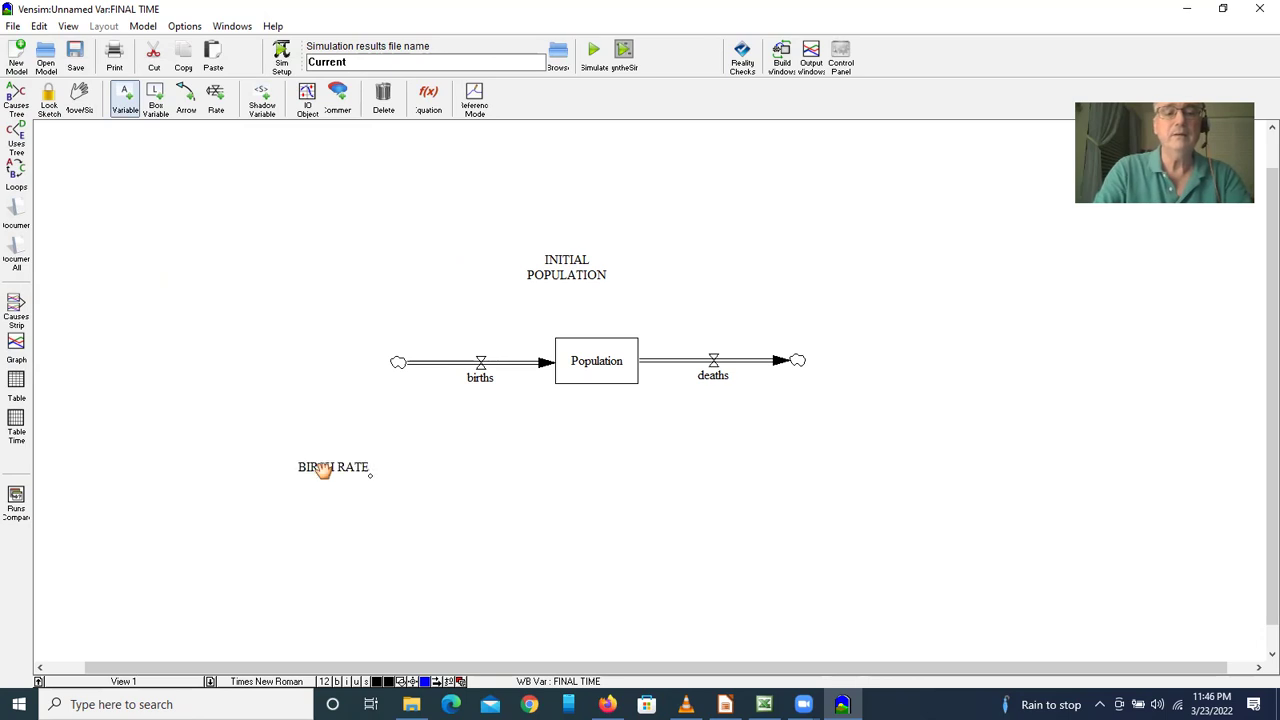
pyautogui.click(860, 471)
pyautogui.write('LIFE EXP')
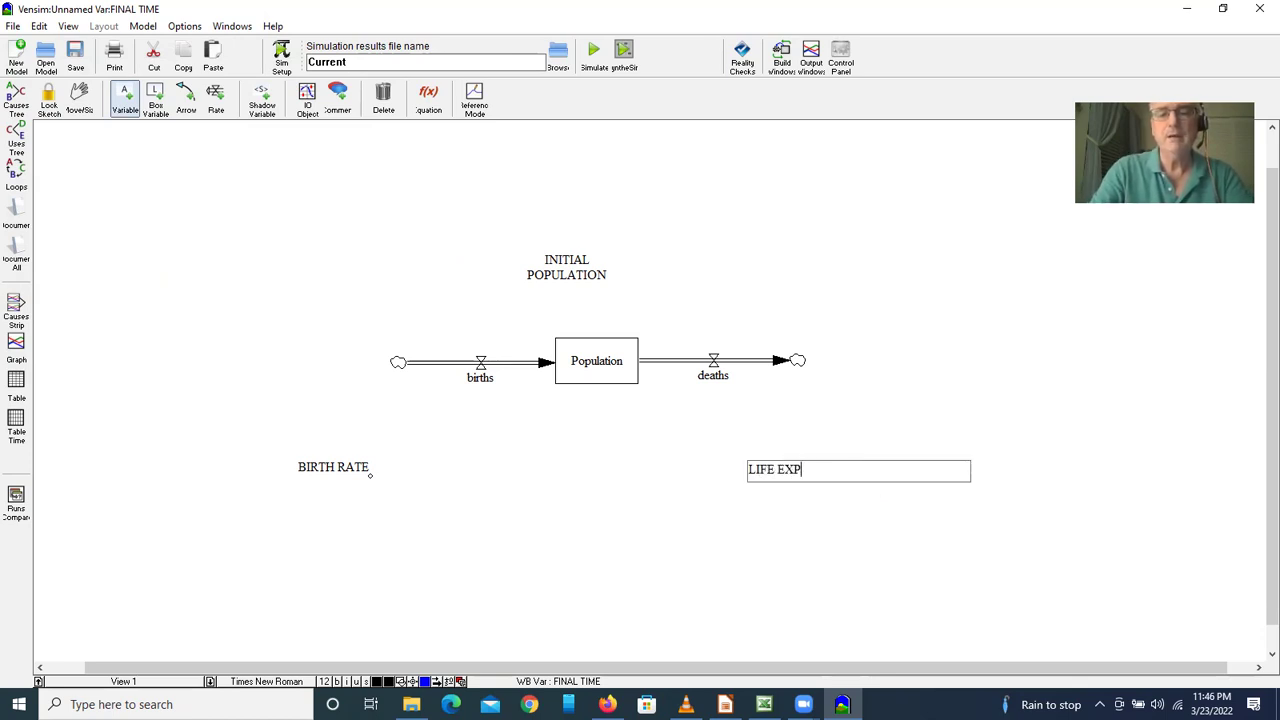
pyautogui.write('ECTANCY')
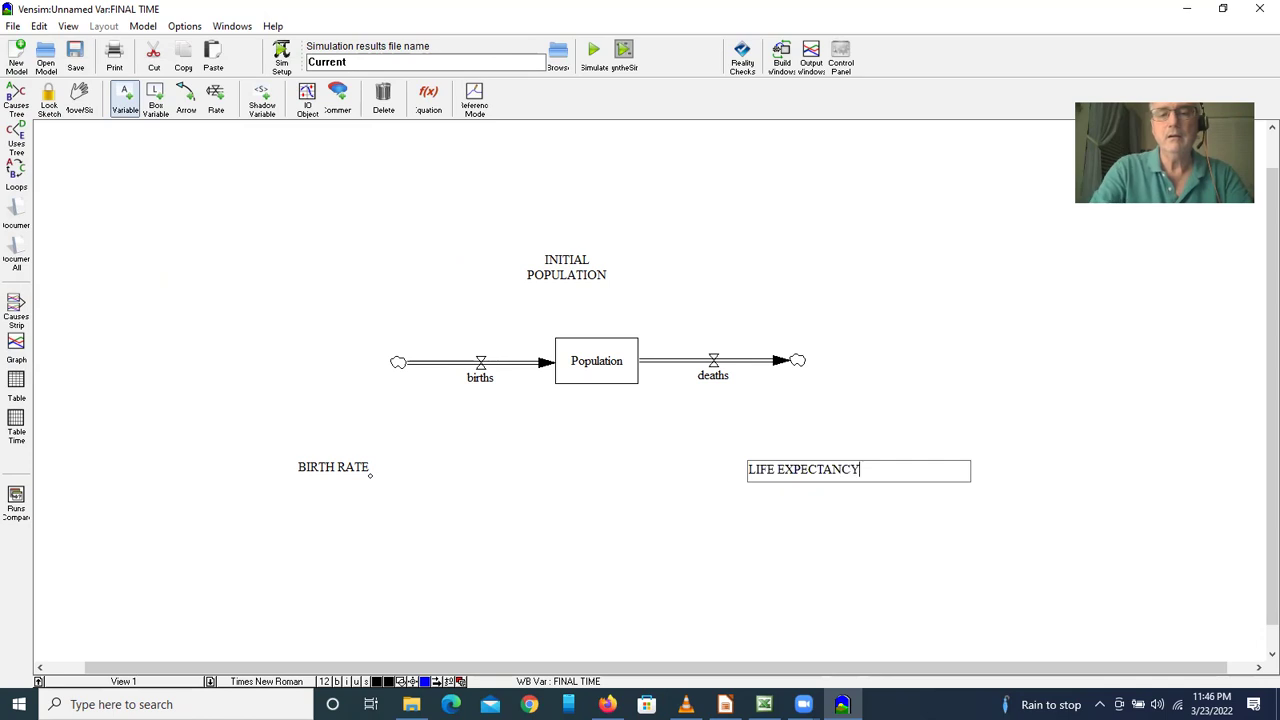
pyautogui.press('Return')
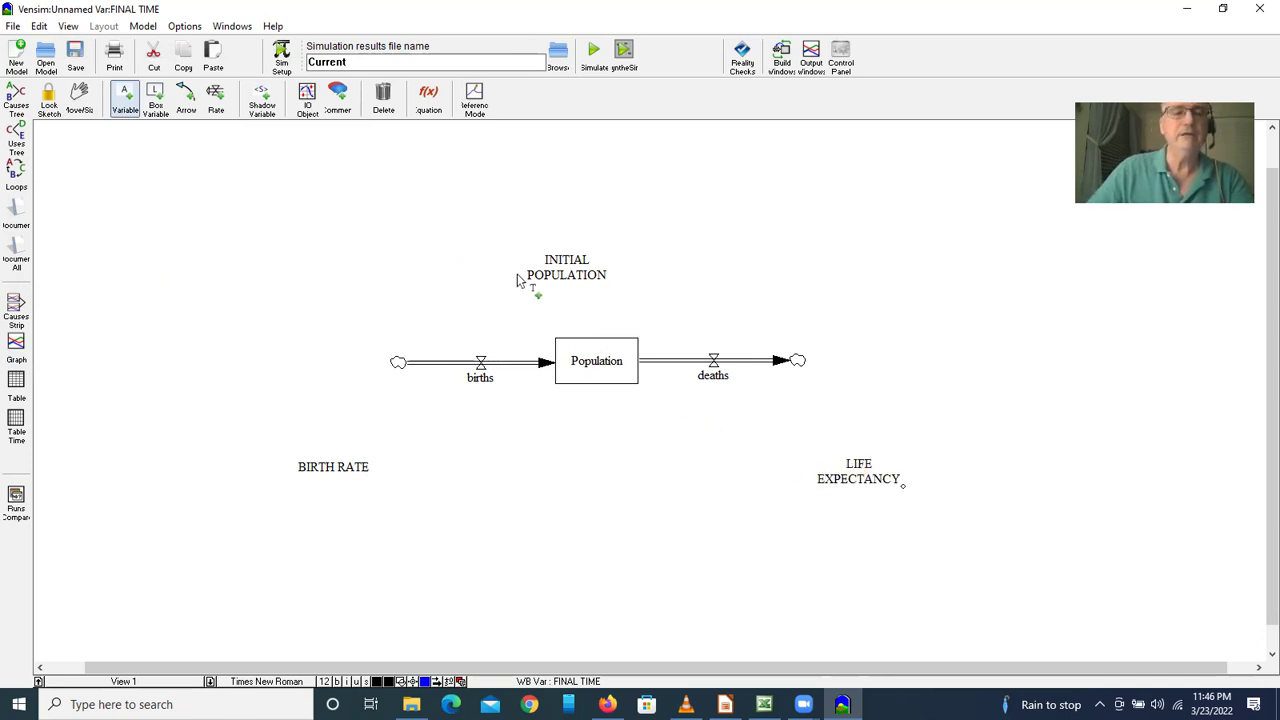
# Draw causal arrows from BIRTH RATE to births and from LIFE EXPECTANCY to deaths.
pyautogui.click(187, 108)
pyautogui.click(349, 470)
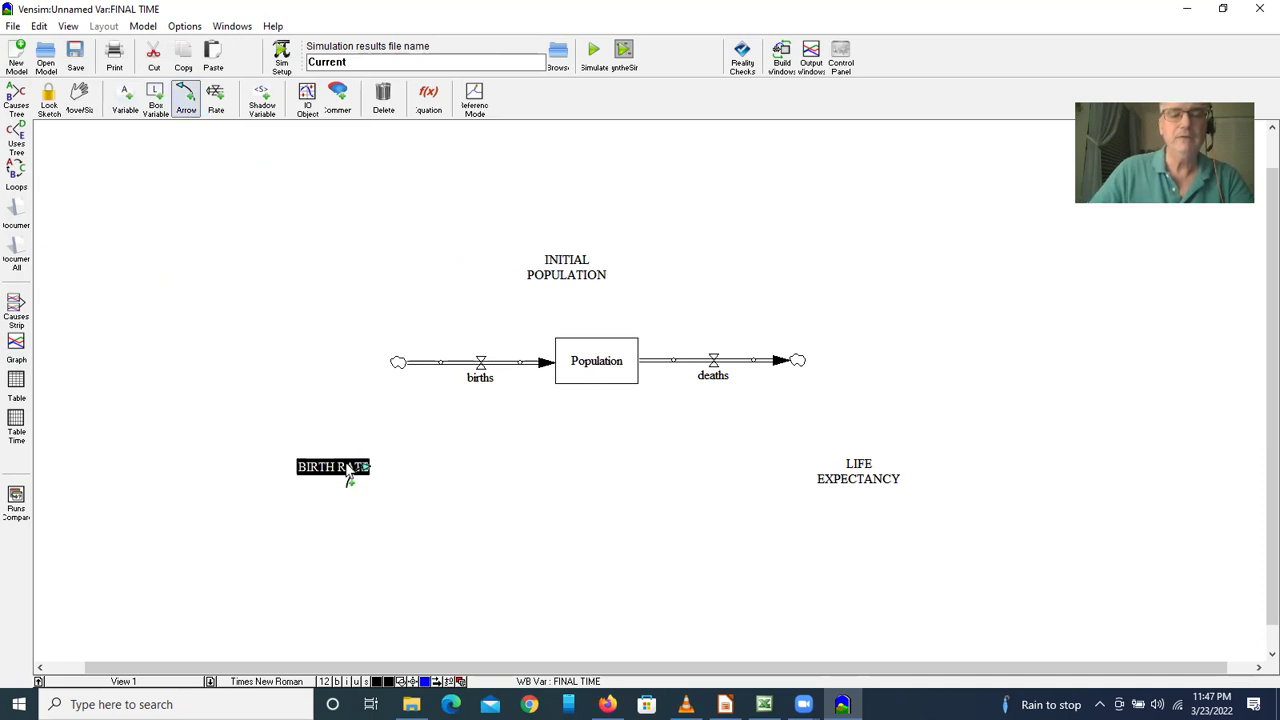
pyautogui.click(482, 380)
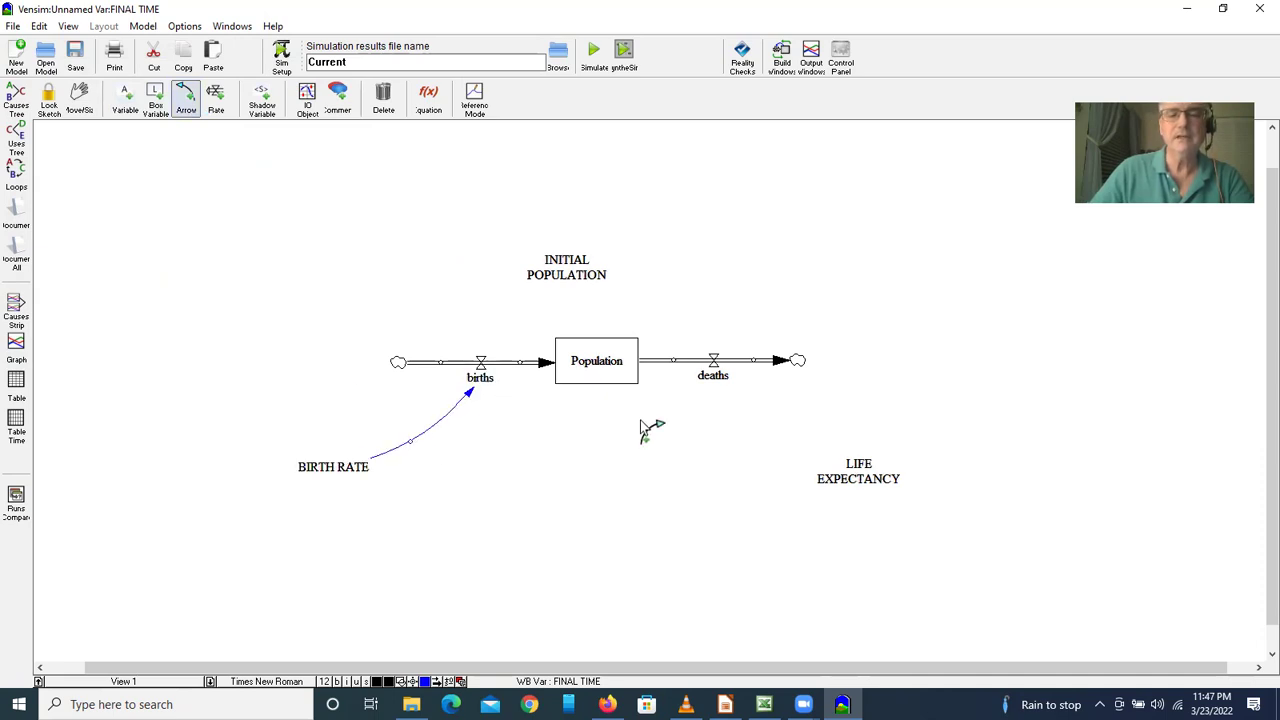
pyautogui.click(838, 483)
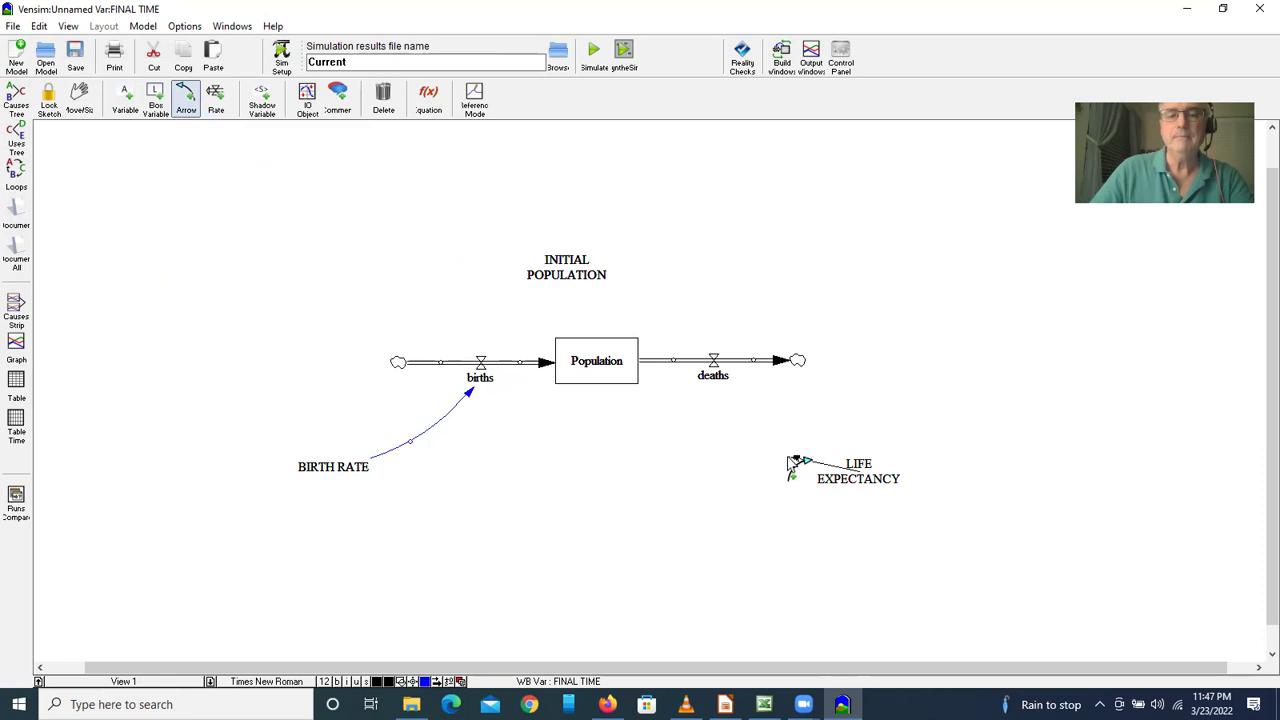
pyautogui.click(714, 386)
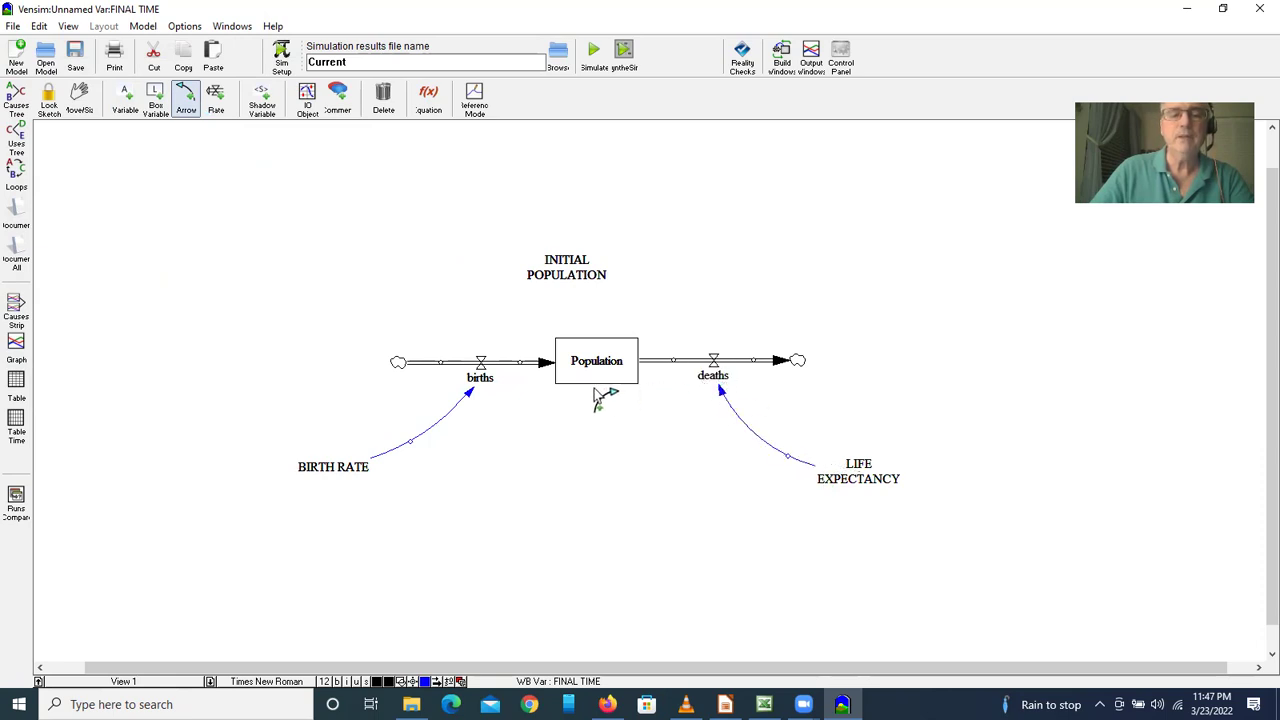
# Draw curved arrows from Population to births and deaths, plus an arrow from INITIAL POPULATION to Population.
pyautogui.moveTo(599, 381)
pyautogui.mouseDown()
pyautogui.moveTo(585, 412)
pyautogui.moveTo(603, 382)
pyautogui.mouseUp()
pyautogui.click(557, 420)
pyautogui.click(486, 391)
pyautogui.click(600, 395)
pyautogui.click(613, 410)
pyautogui.click(715, 386)
pyautogui.click(568, 284)
pyautogui.click(580, 352)
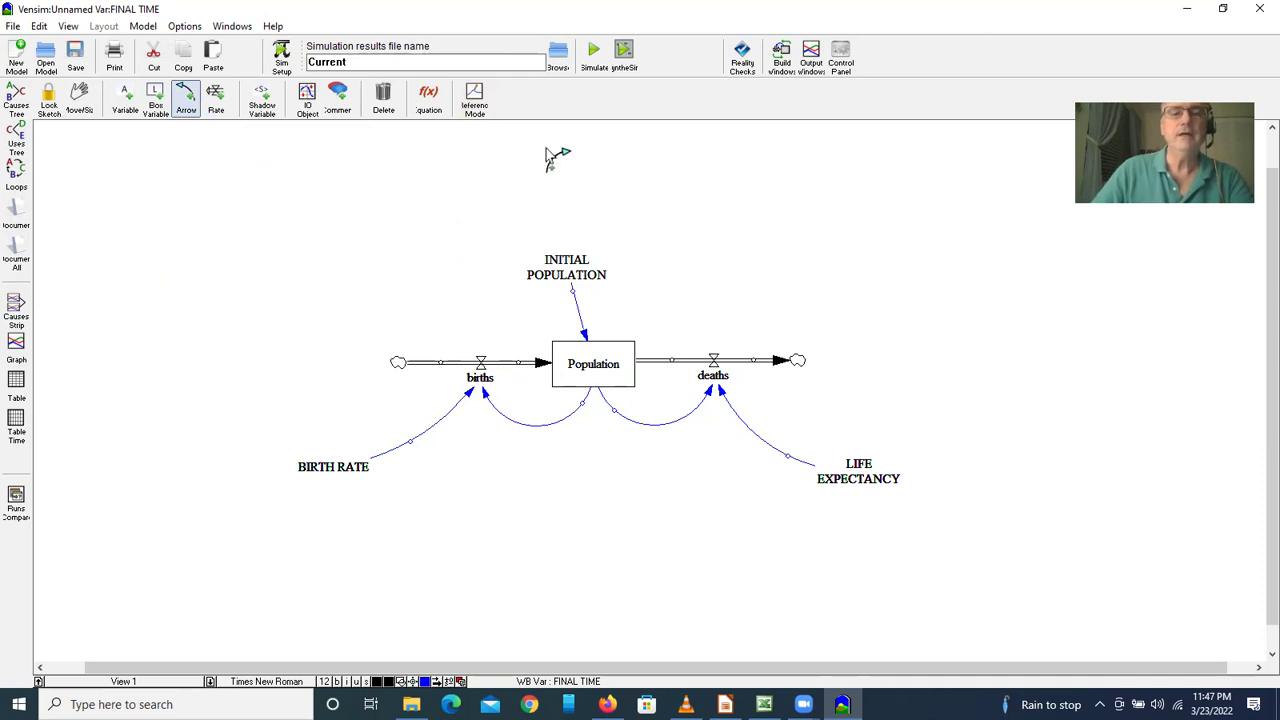
# Define INITIAL POPULATION as the constant 2.5E9 with the units people.
pyautogui.click(429, 98)
pyautogui.click(567, 276)
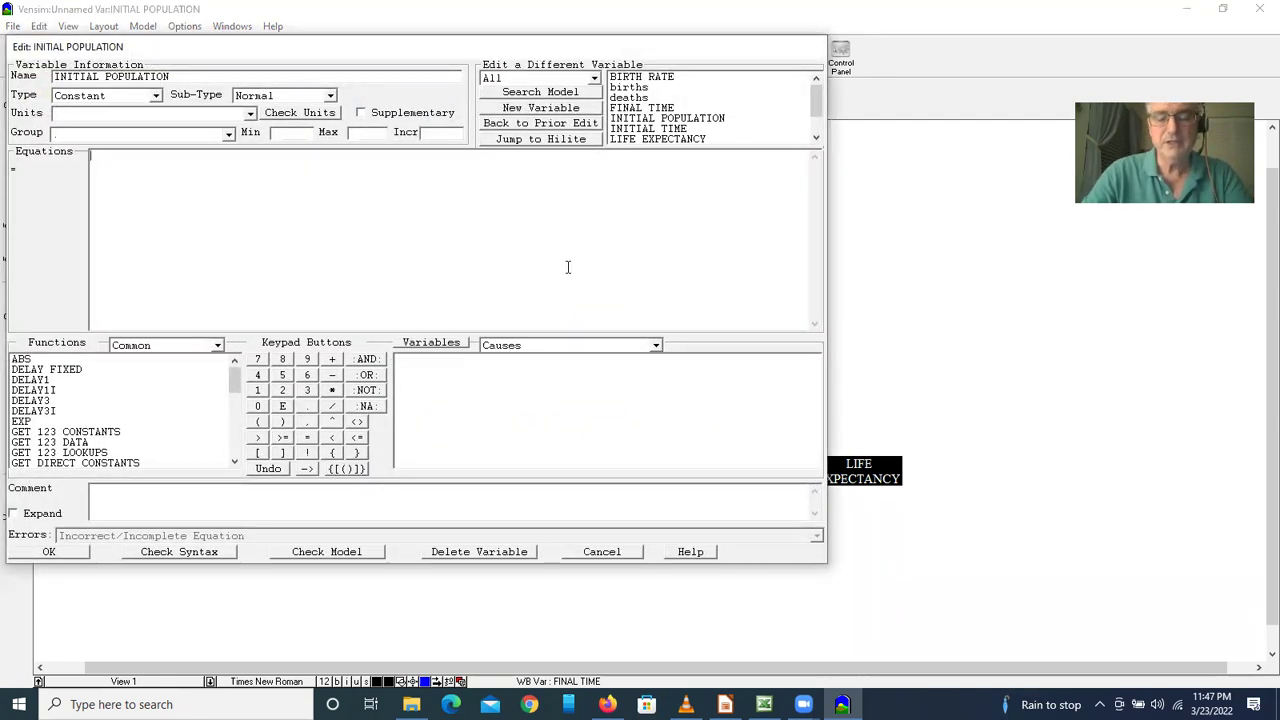
pyautogui.write('2.5E')
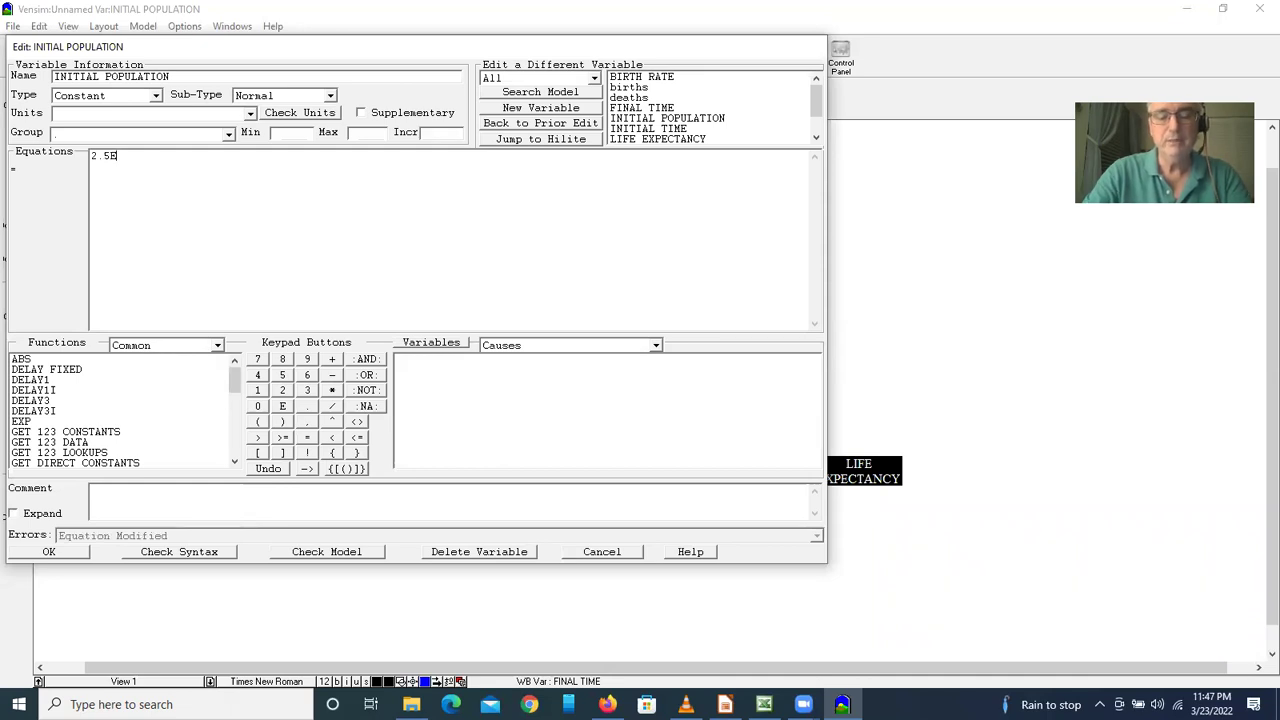
pyautogui.write('9')
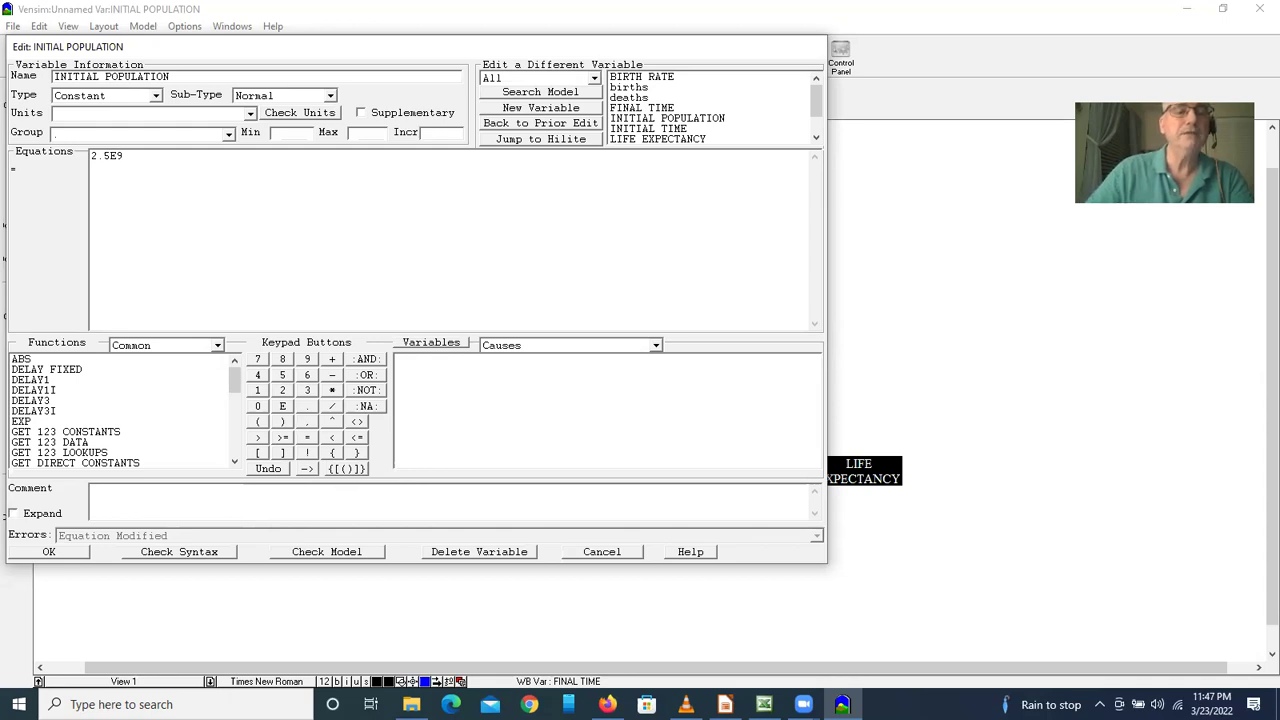
pyautogui.write('P')
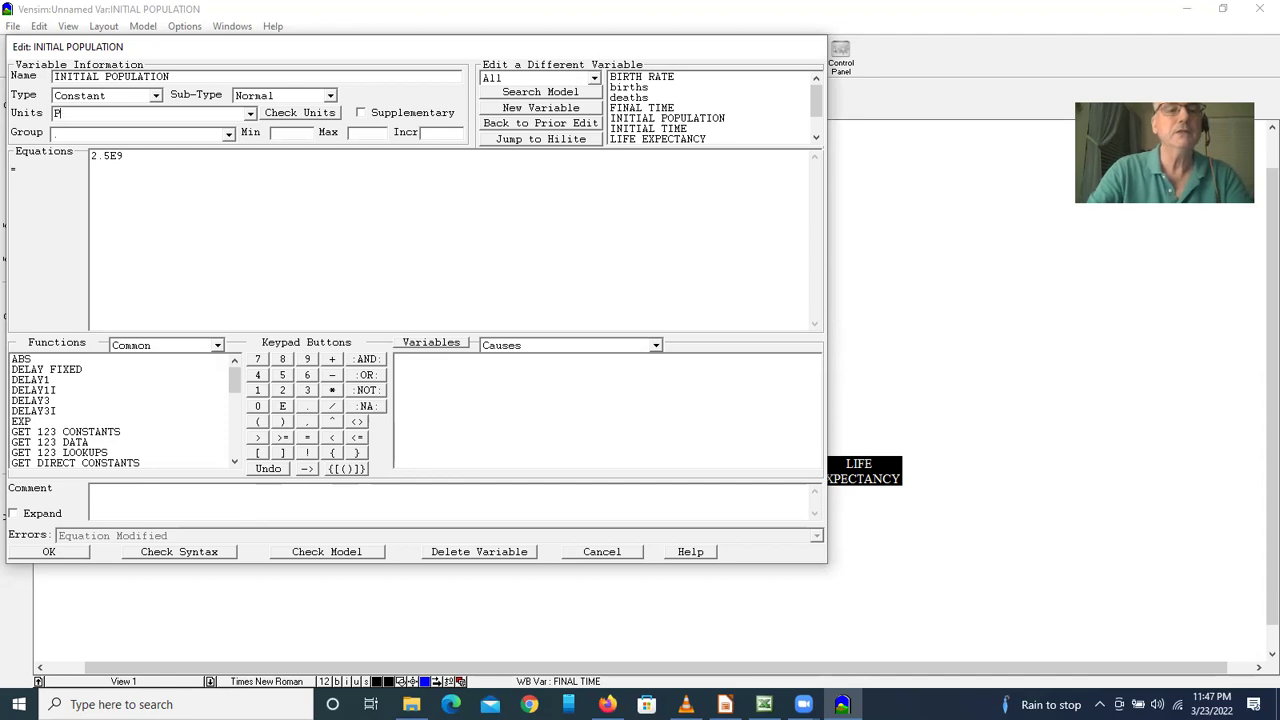
pyautogui.write('EOeople')
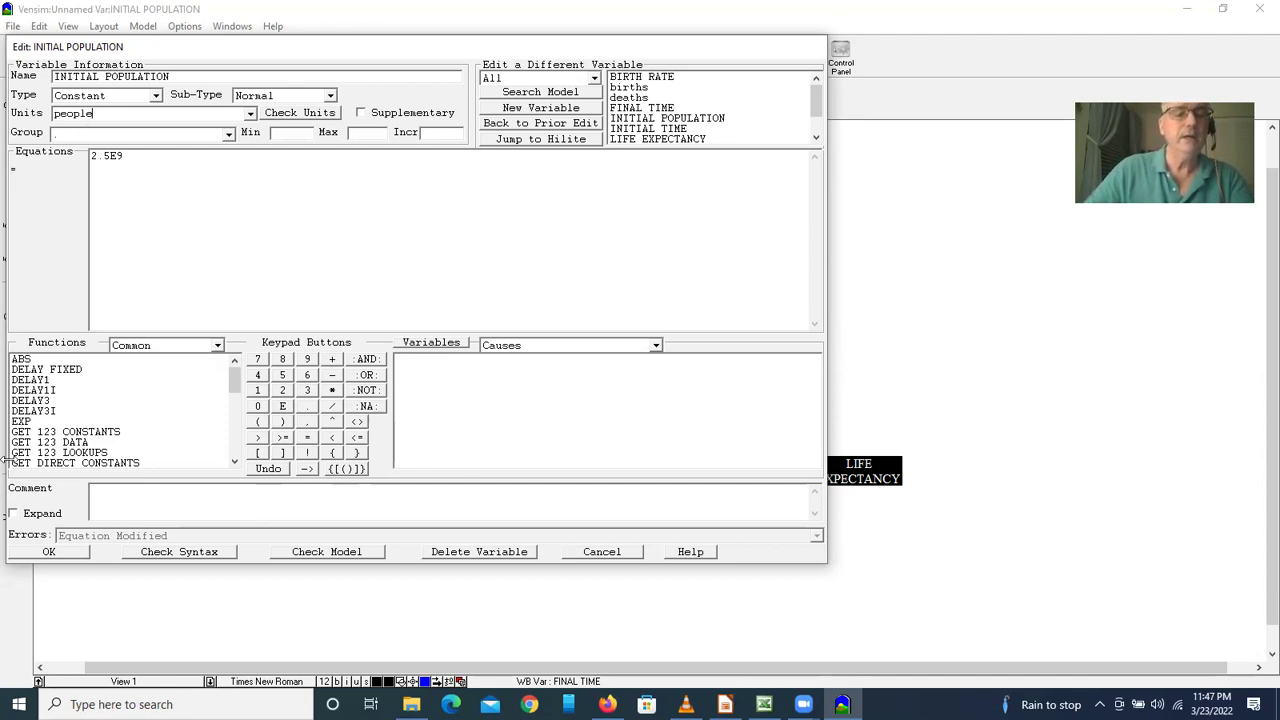
pyautogui.click(50, 552)
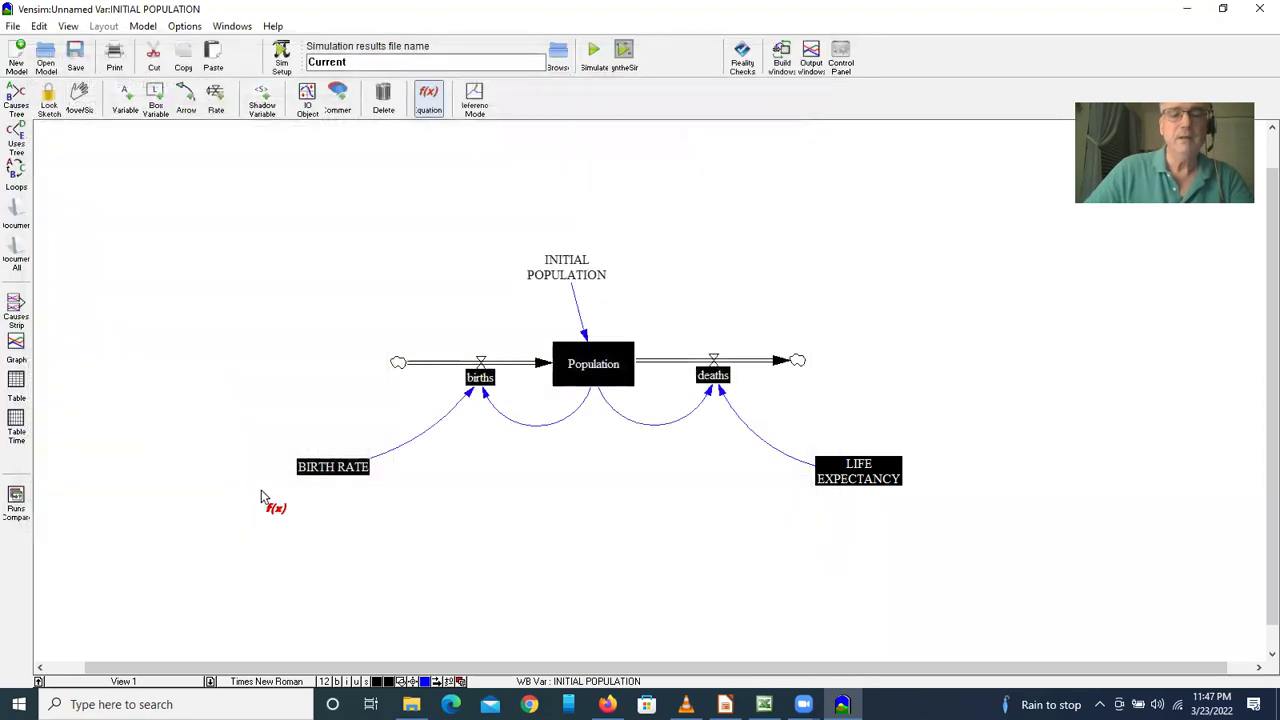
# Set the initial value of Population to INITIAL POPULATION and its units to people.
pyautogui.click(590, 372)
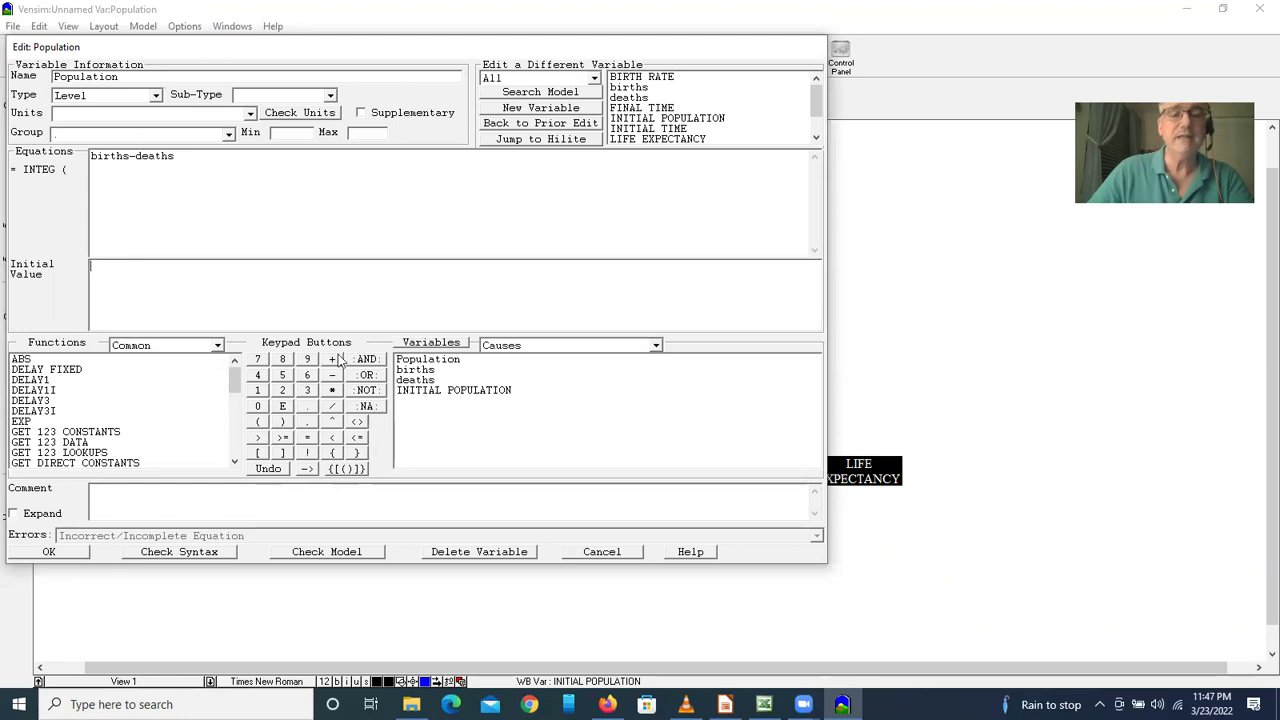
pyautogui.click(437, 392)
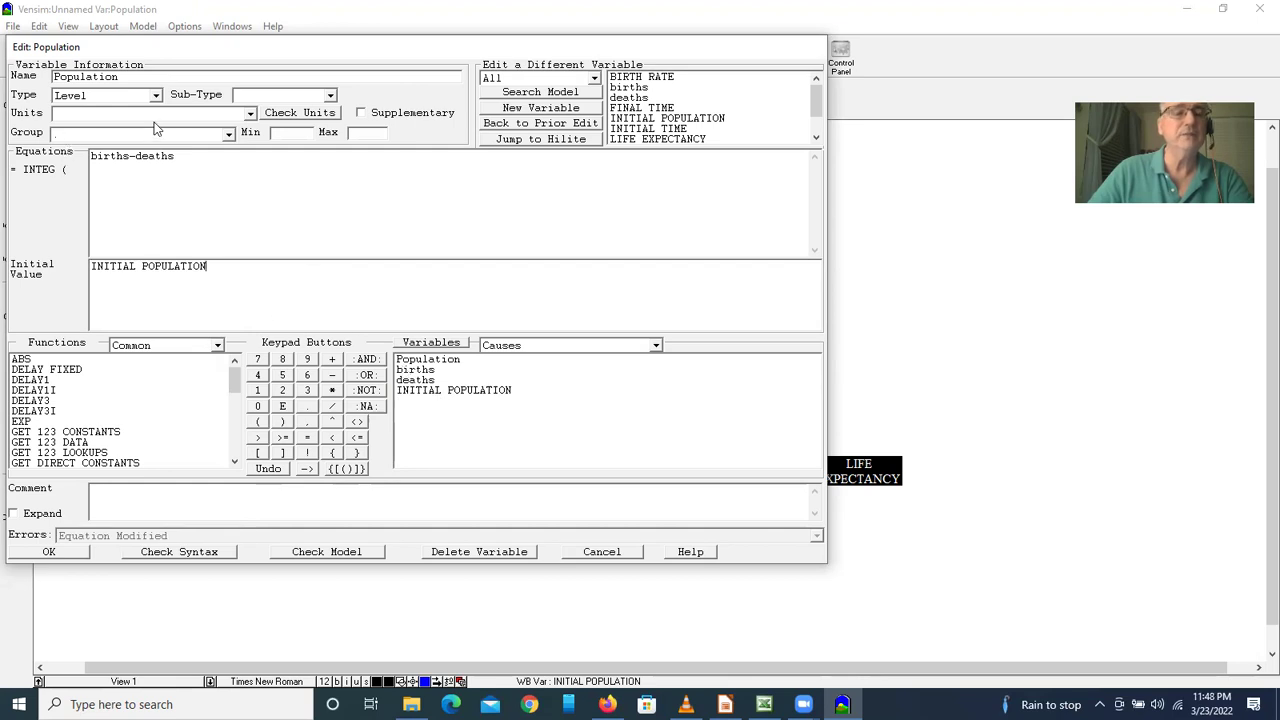
pyautogui.click(250, 114)
pyautogui.click(213, 158)
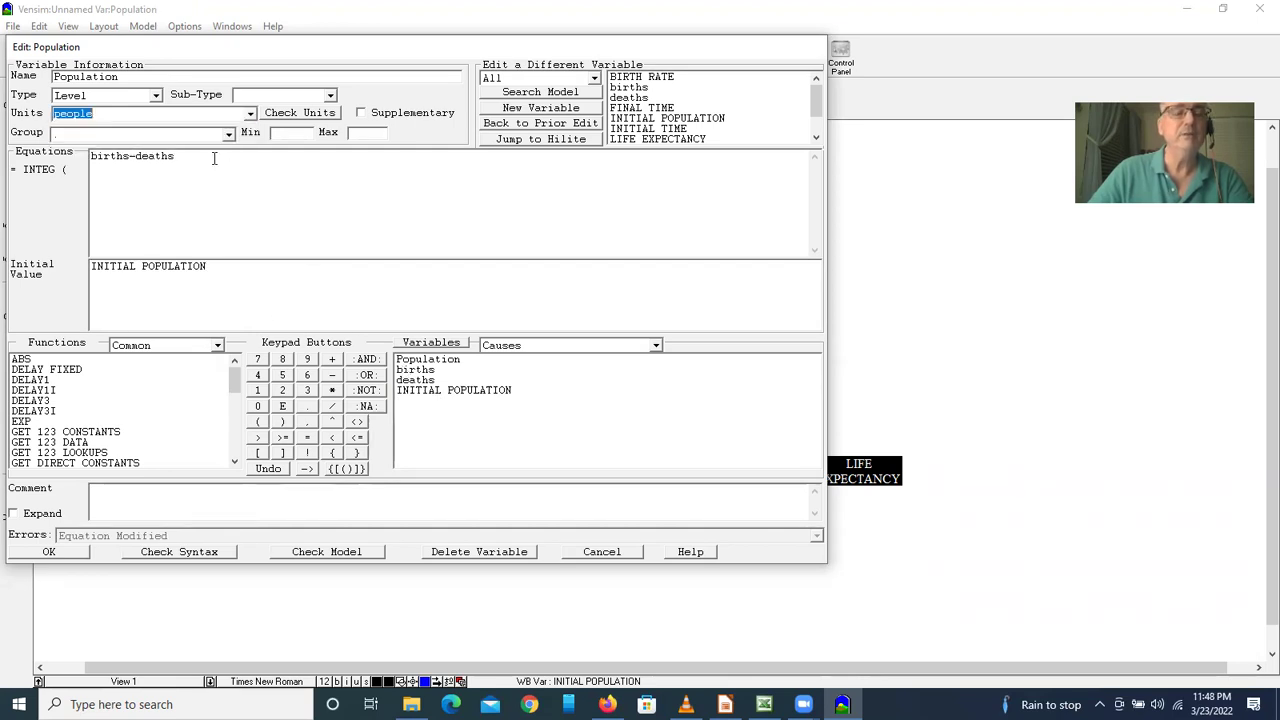
pyautogui.click(66, 551)
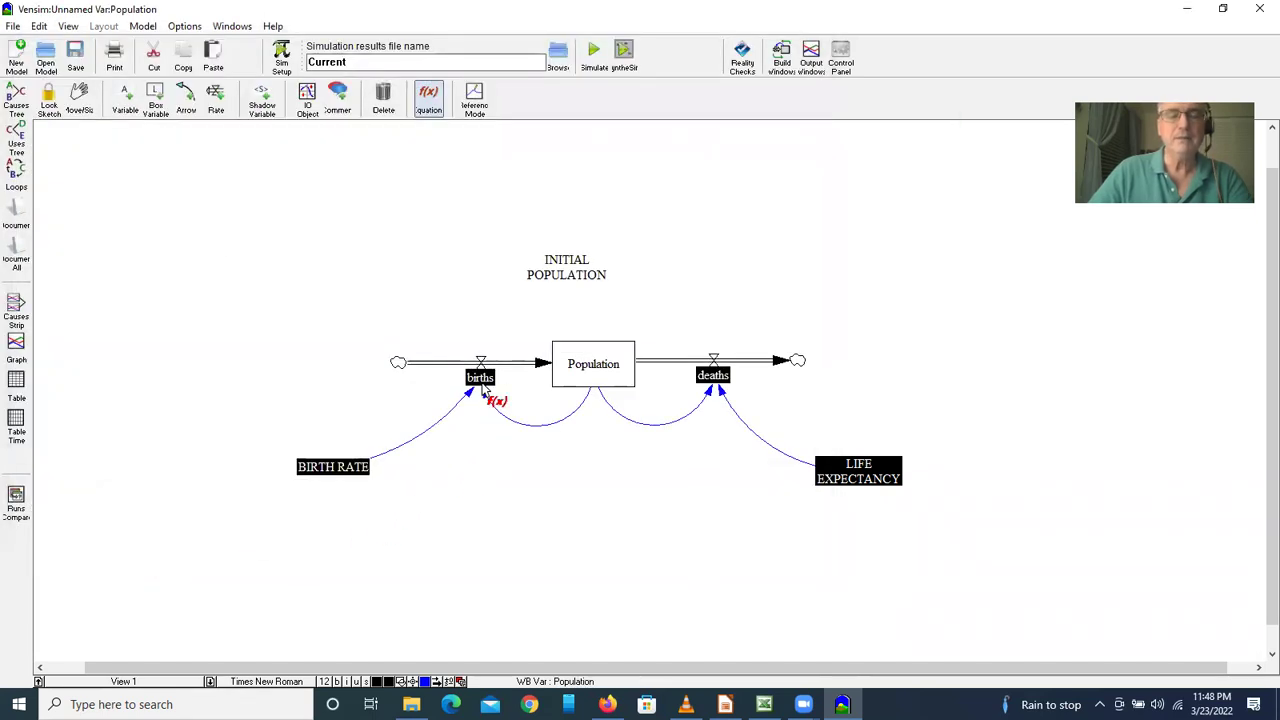
# Define births as Population*BIRTH RATE with the units people/year.
pyautogui.click(482, 388)
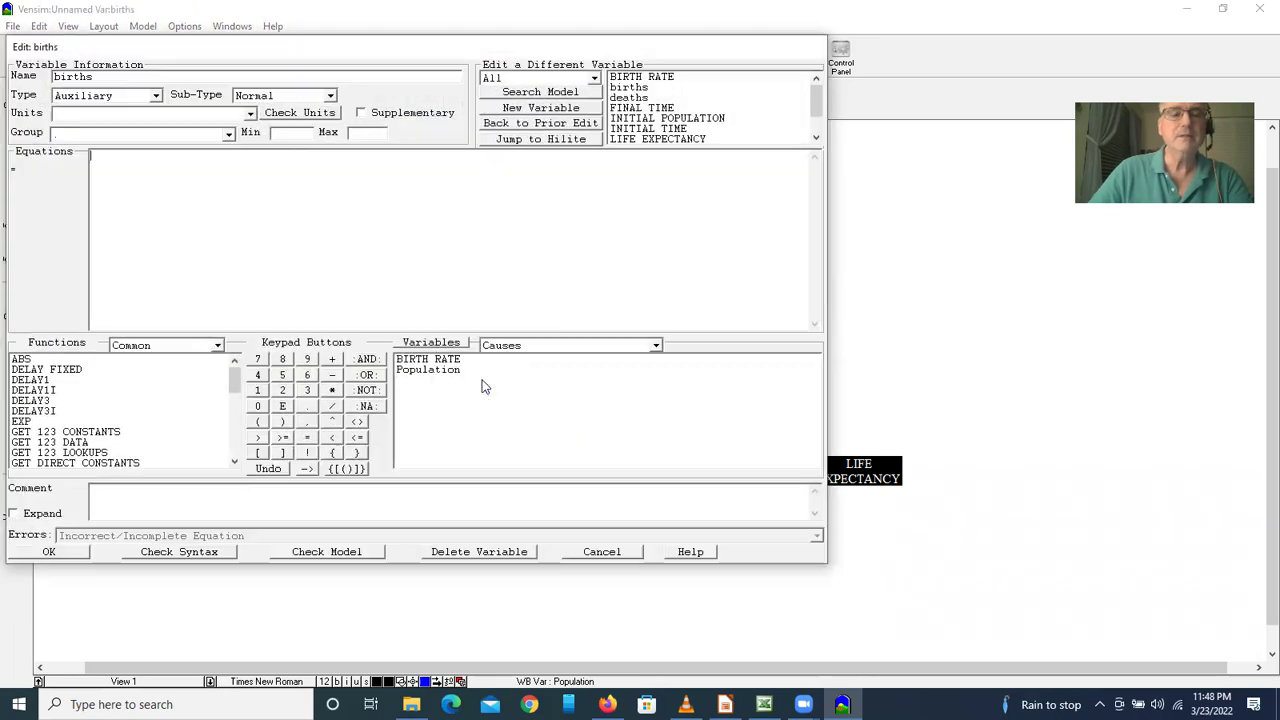
pyautogui.click(429, 370)
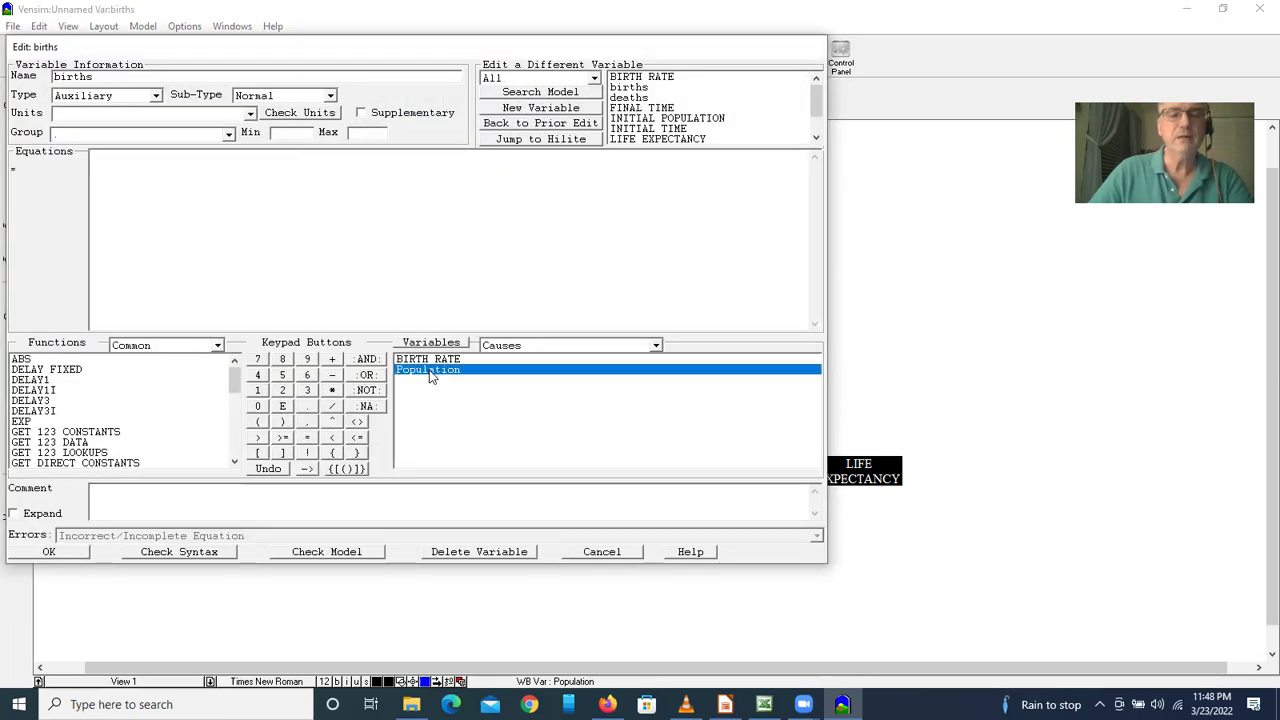
pyautogui.click(332, 390)
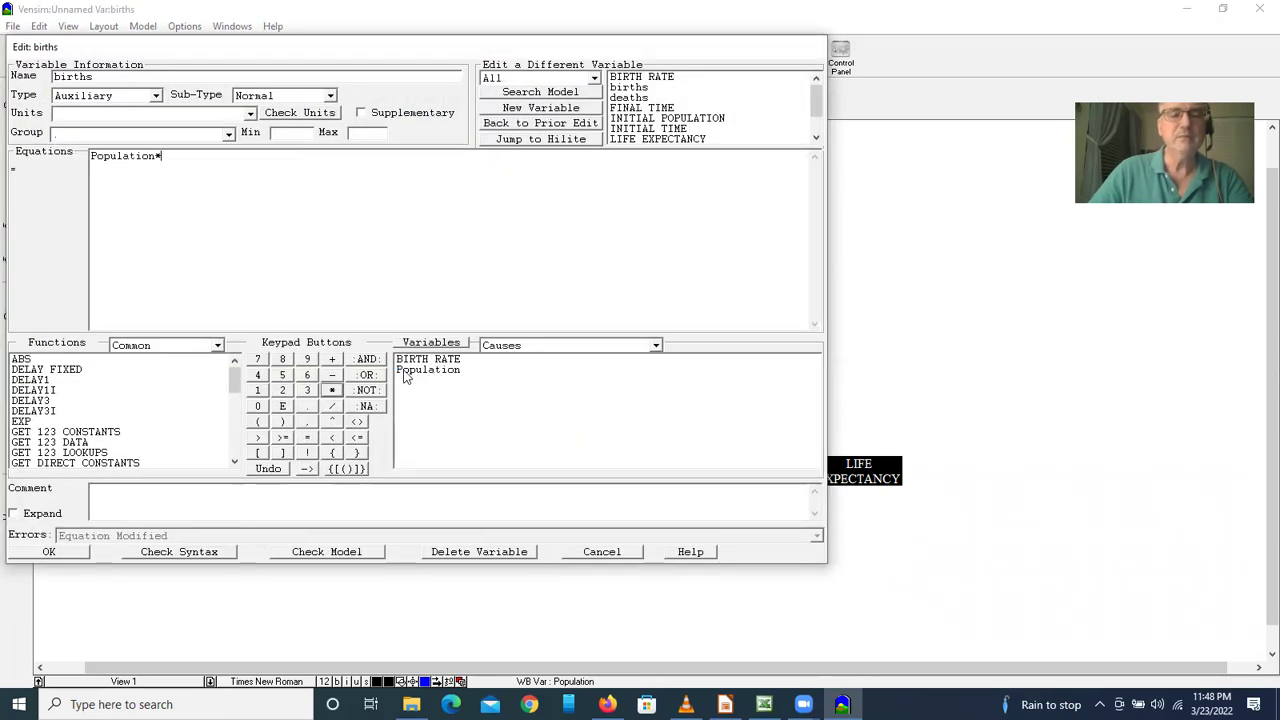
pyautogui.click(428, 359)
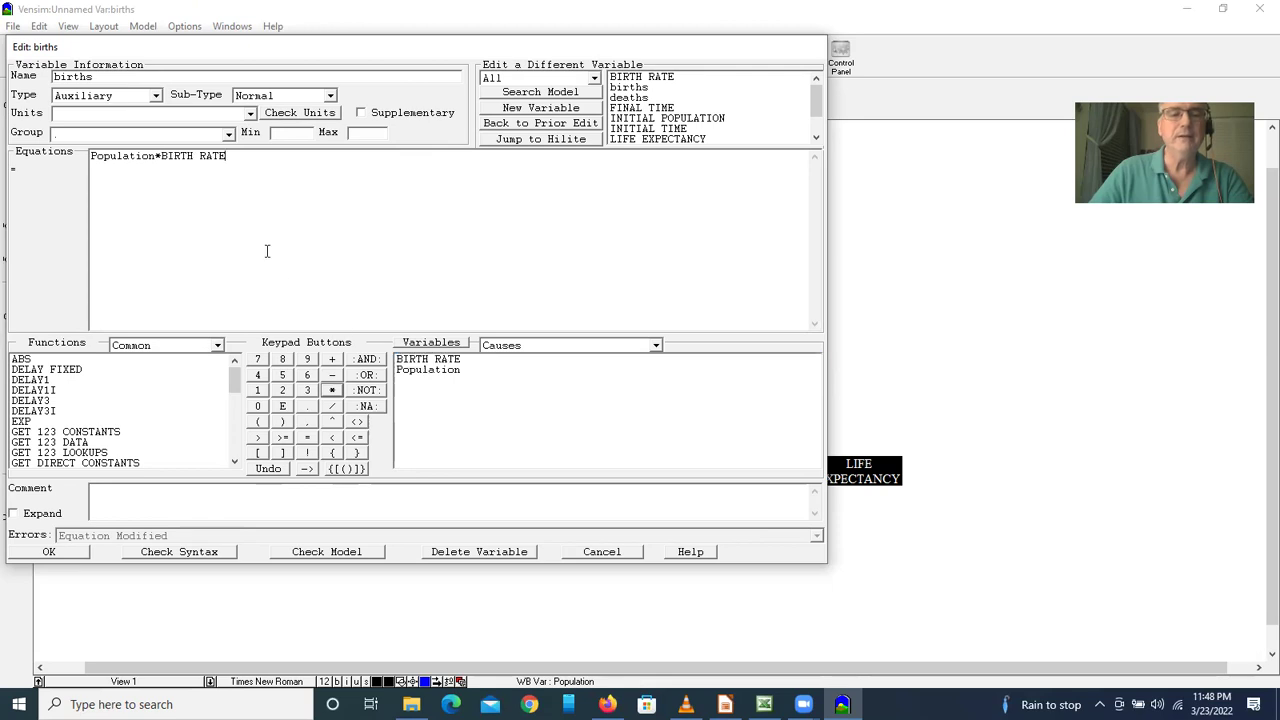
pyautogui.click(250, 113)
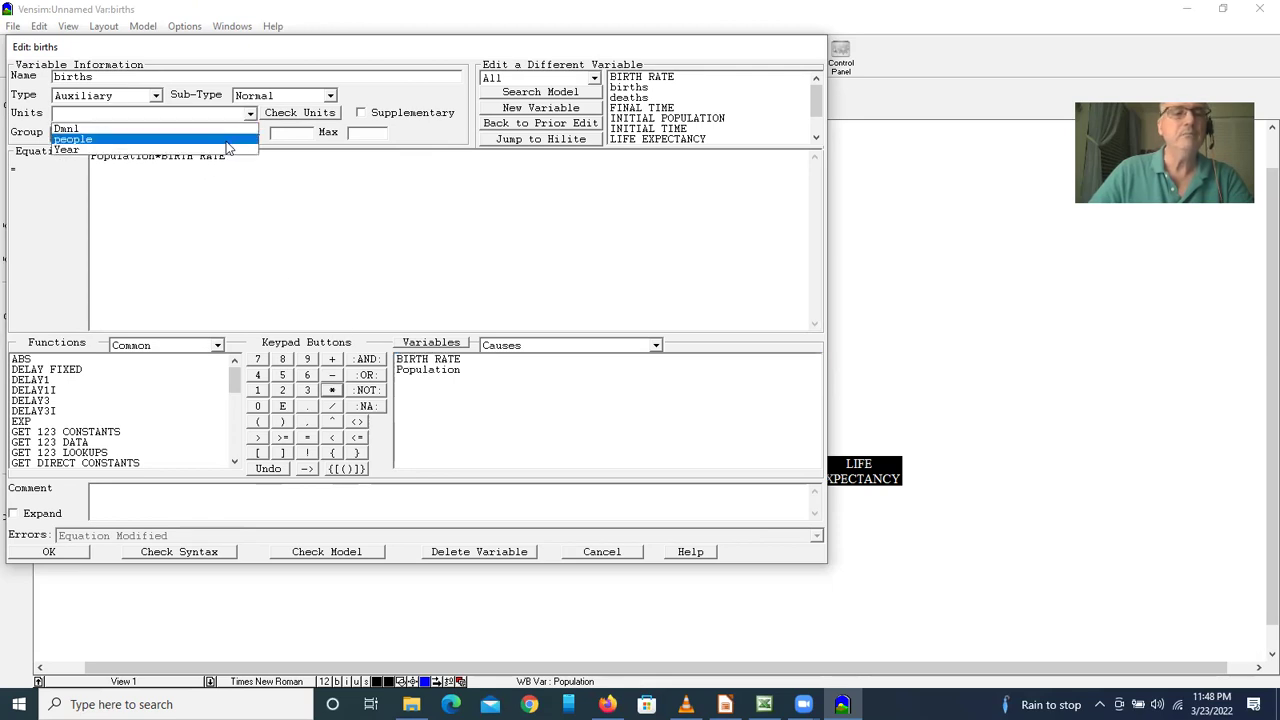
pyautogui.click(228, 141)
pyautogui.click(105, 114)
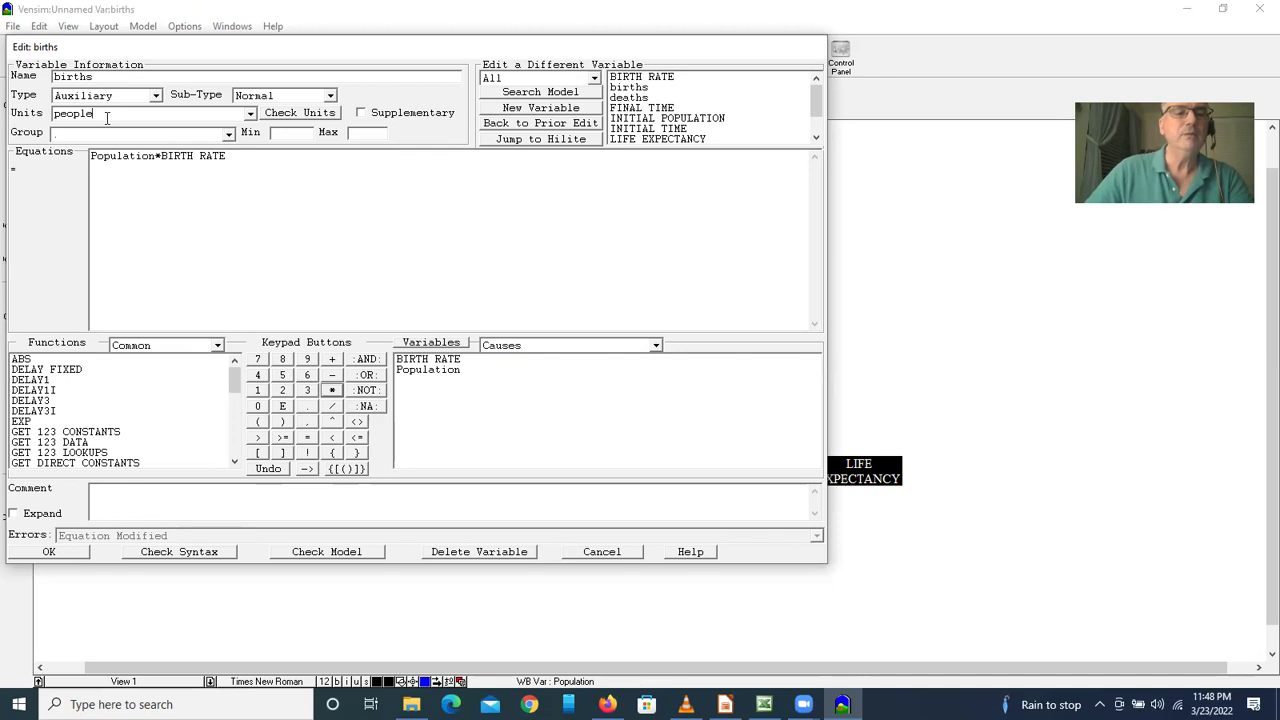
pyautogui.write('/year')
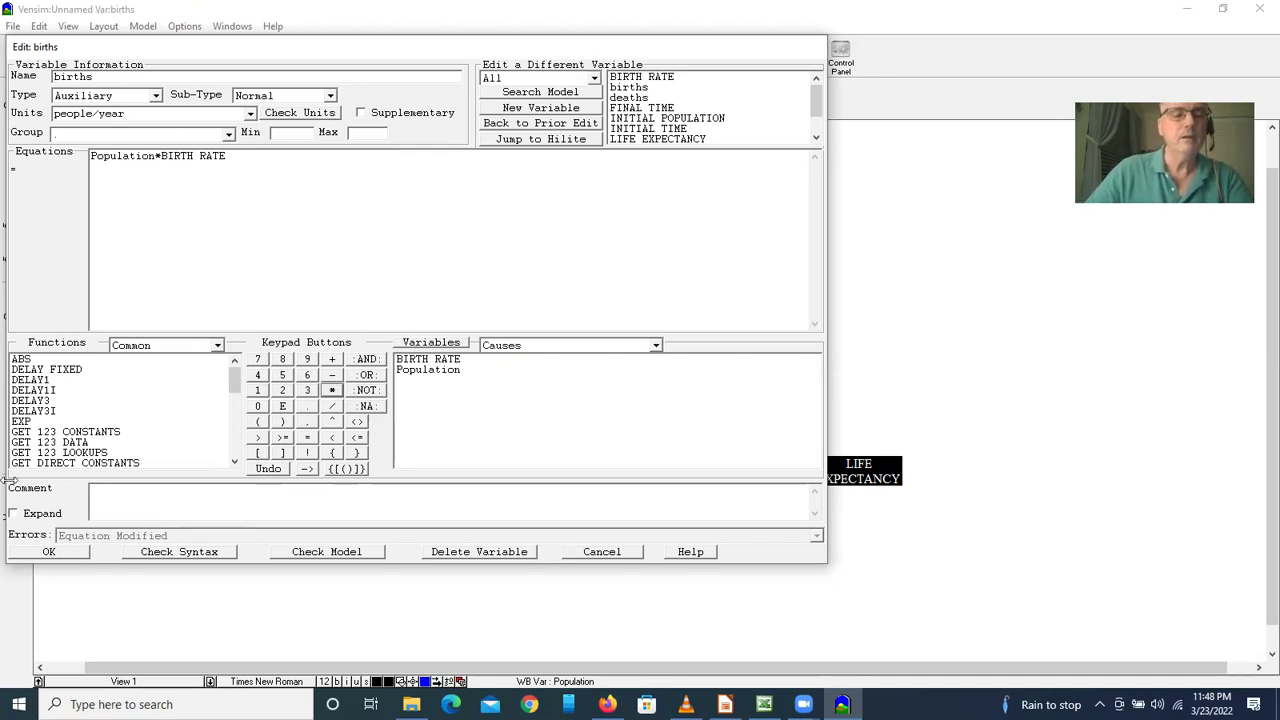
pyautogui.click(30, 553)
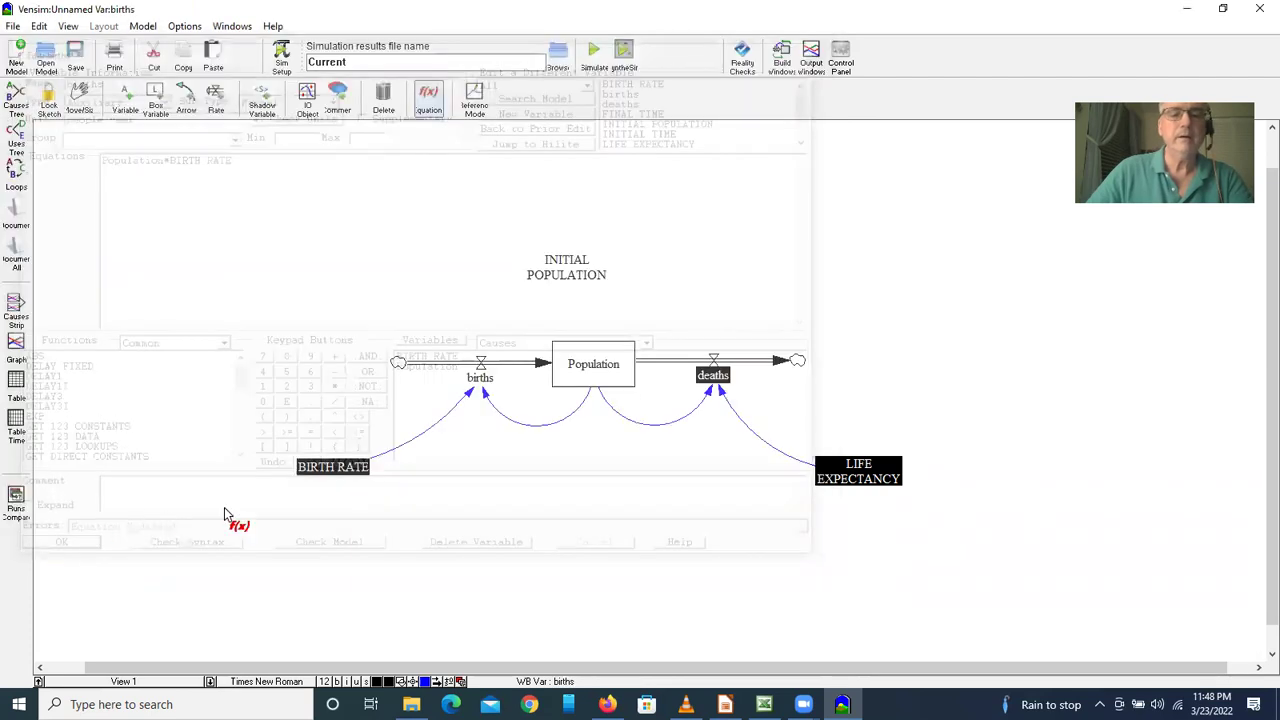
# Define deaths as Population/LIFE EXPECTANCY with the units people/Year.
pyautogui.click(720, 382)
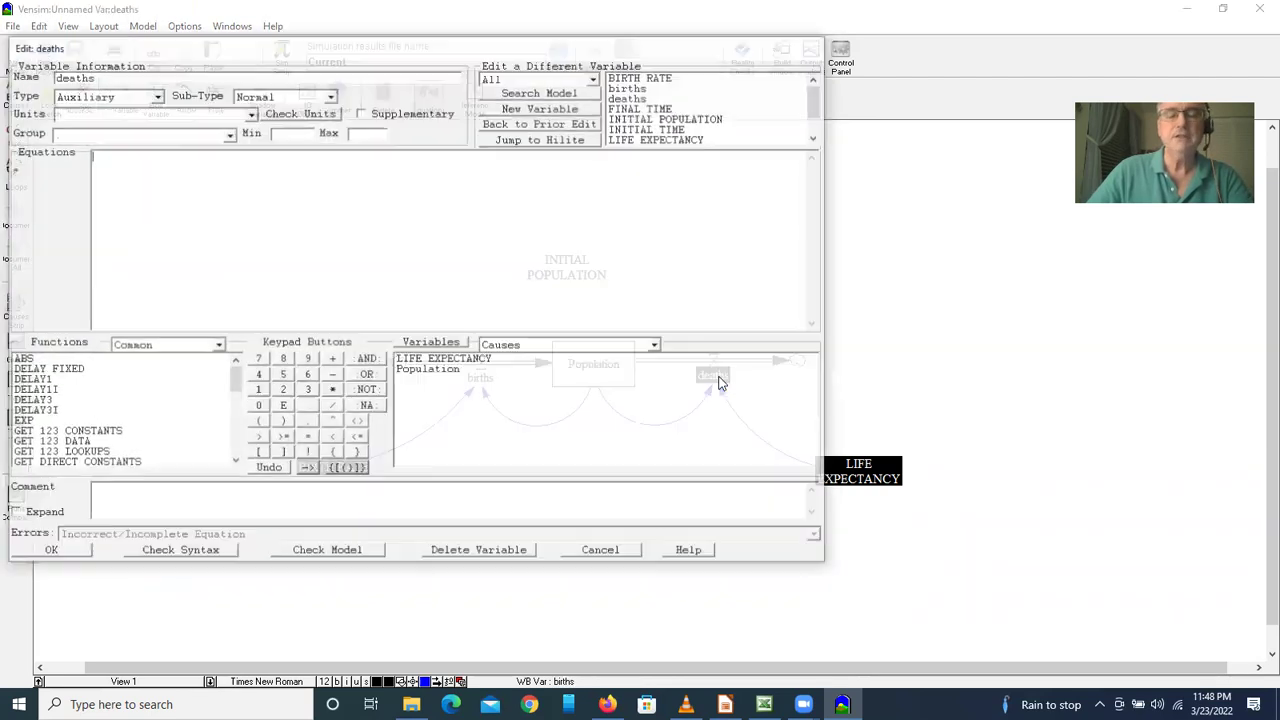
pyautogui.doubleClick(445, 370)
pyautogui.click(332, 406)
pyautogui.doubleClick(440, 359)
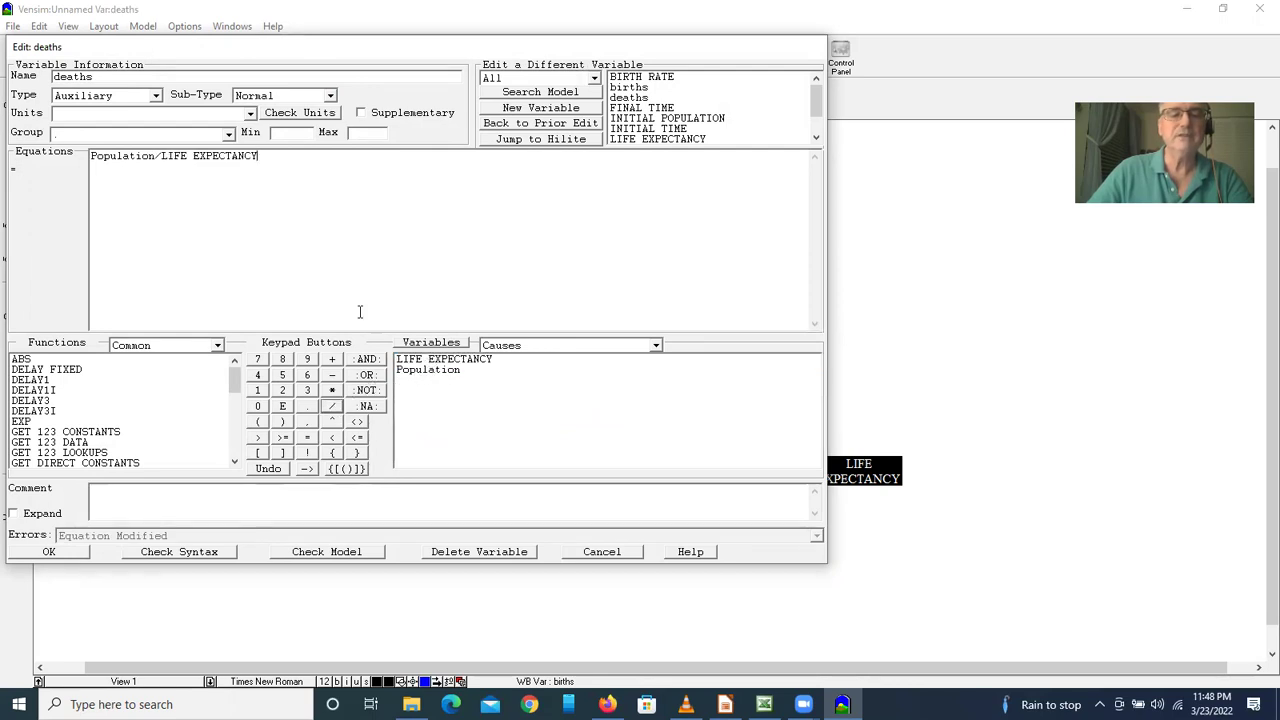
pyautogui.click(250, 113)
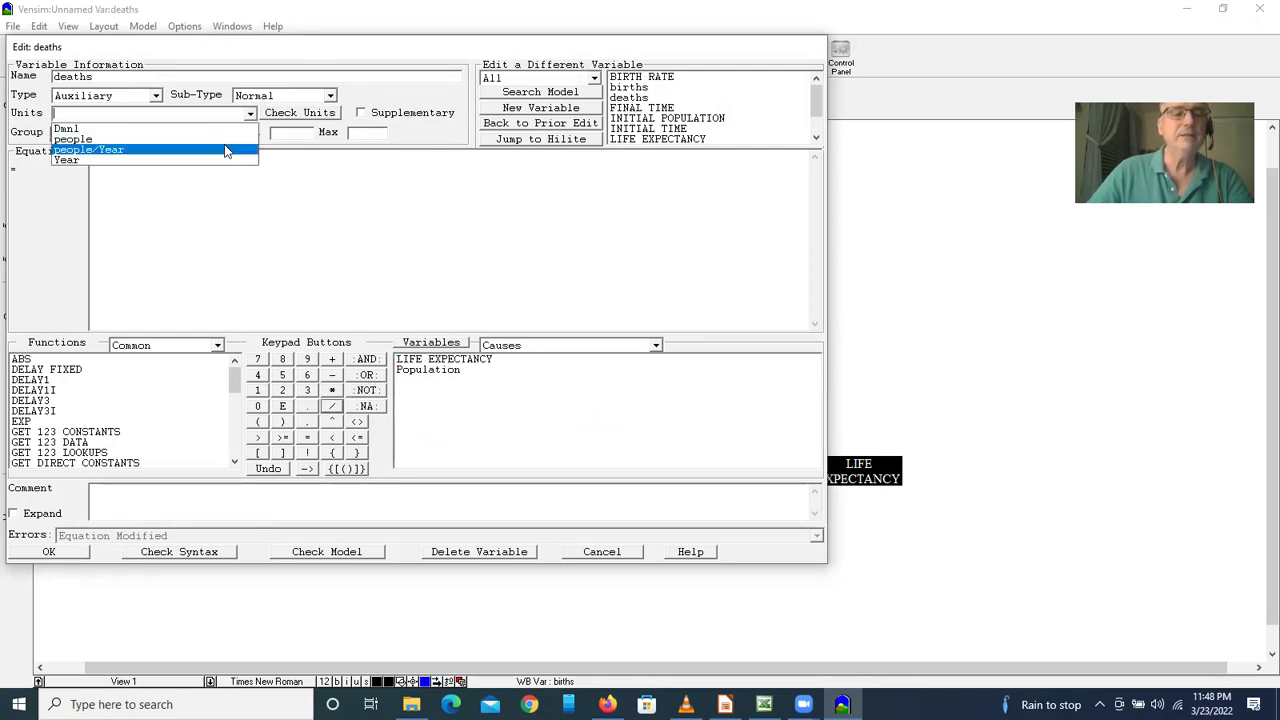
pyautogui.click(226, 152)
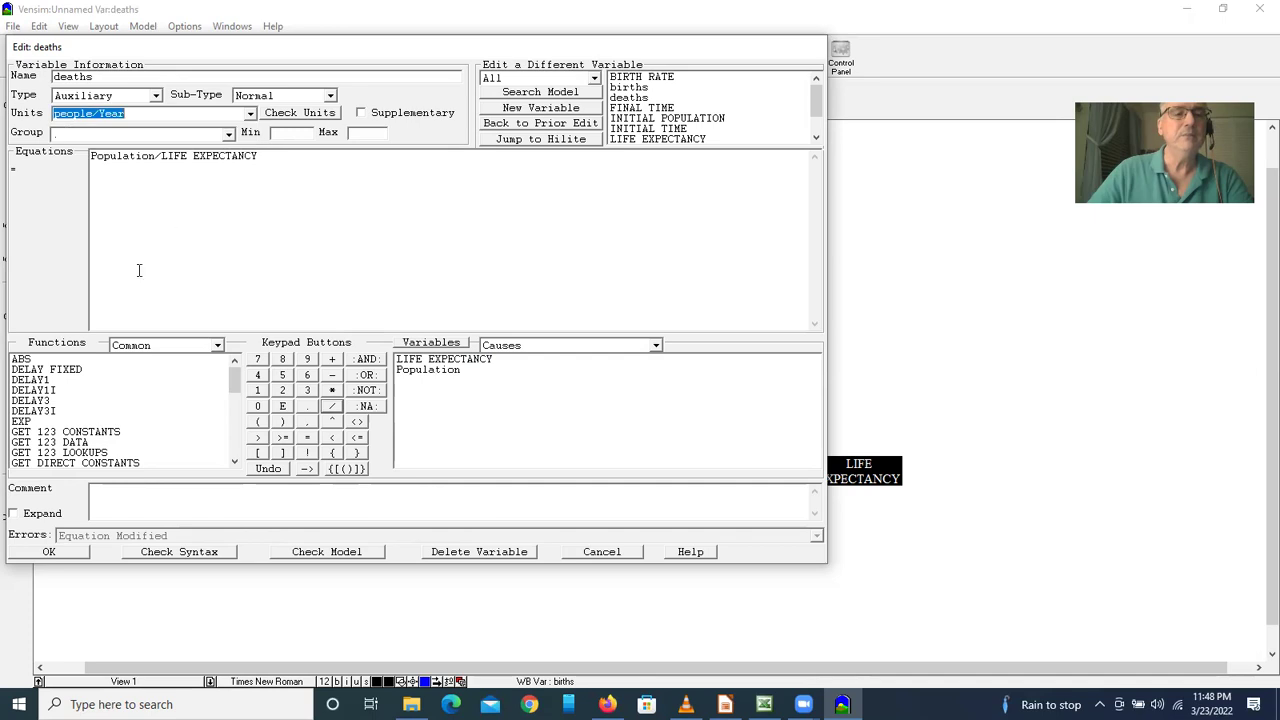
pyautogui.click(49, 552)
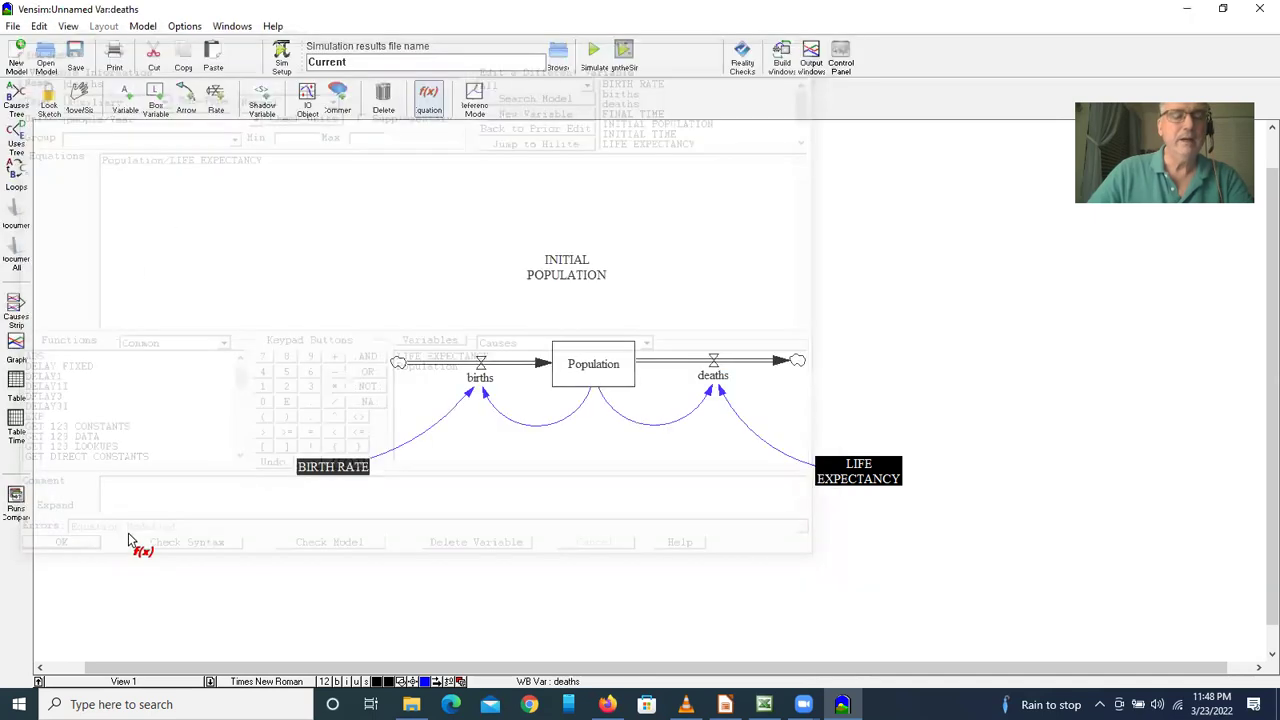
# Define BIRTH RATE as the constant 40/1000 with the units people/people/year.
pyautogui.click(338, 475)
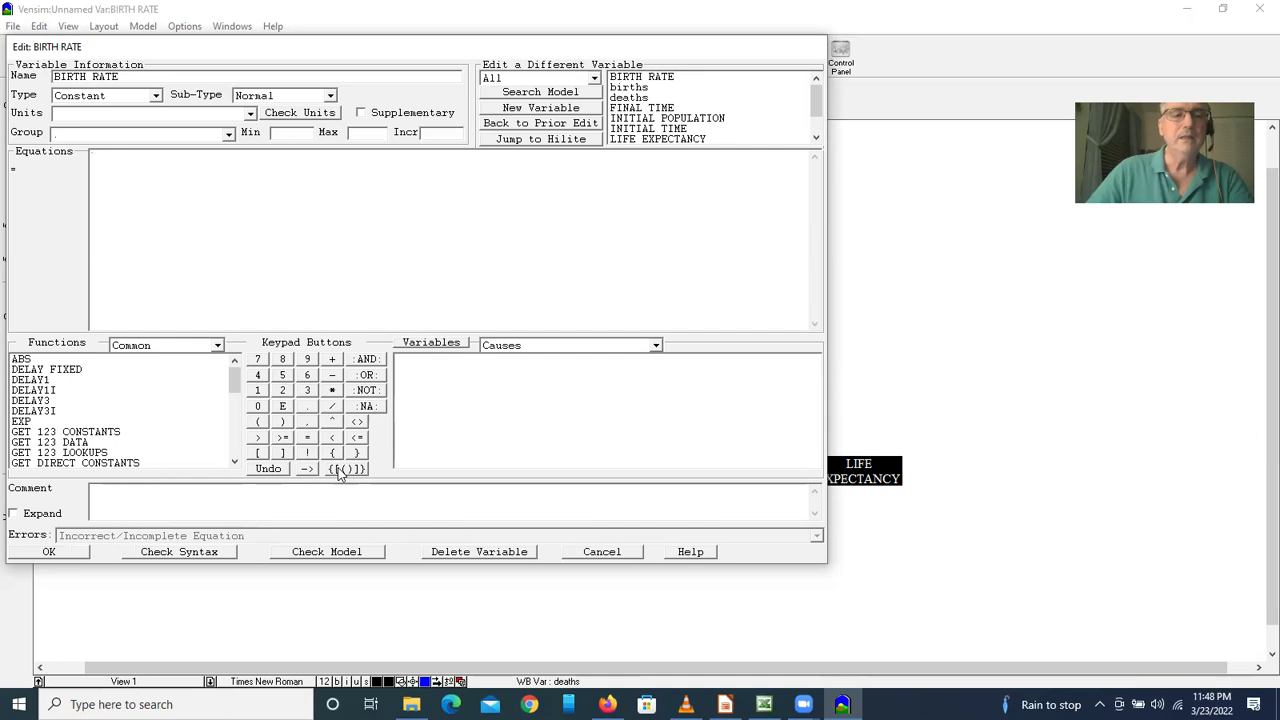
pyautogui.write('0.0')
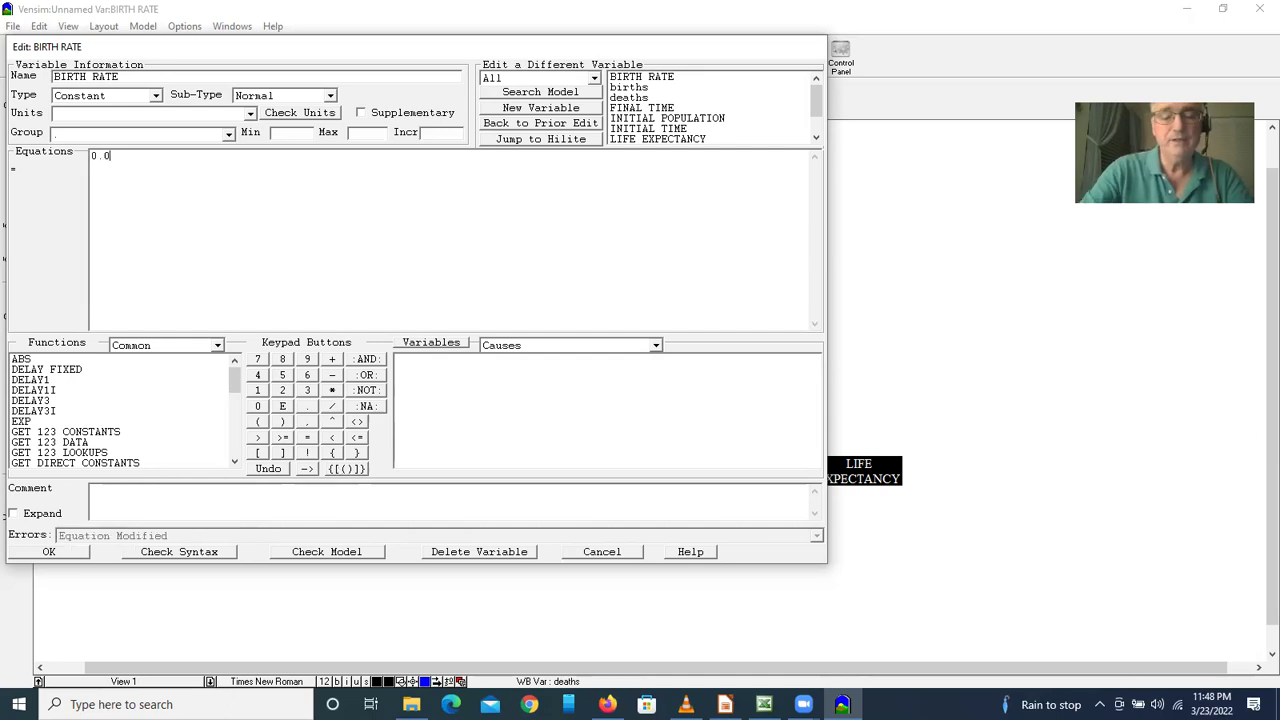
pyautogui.write('40')
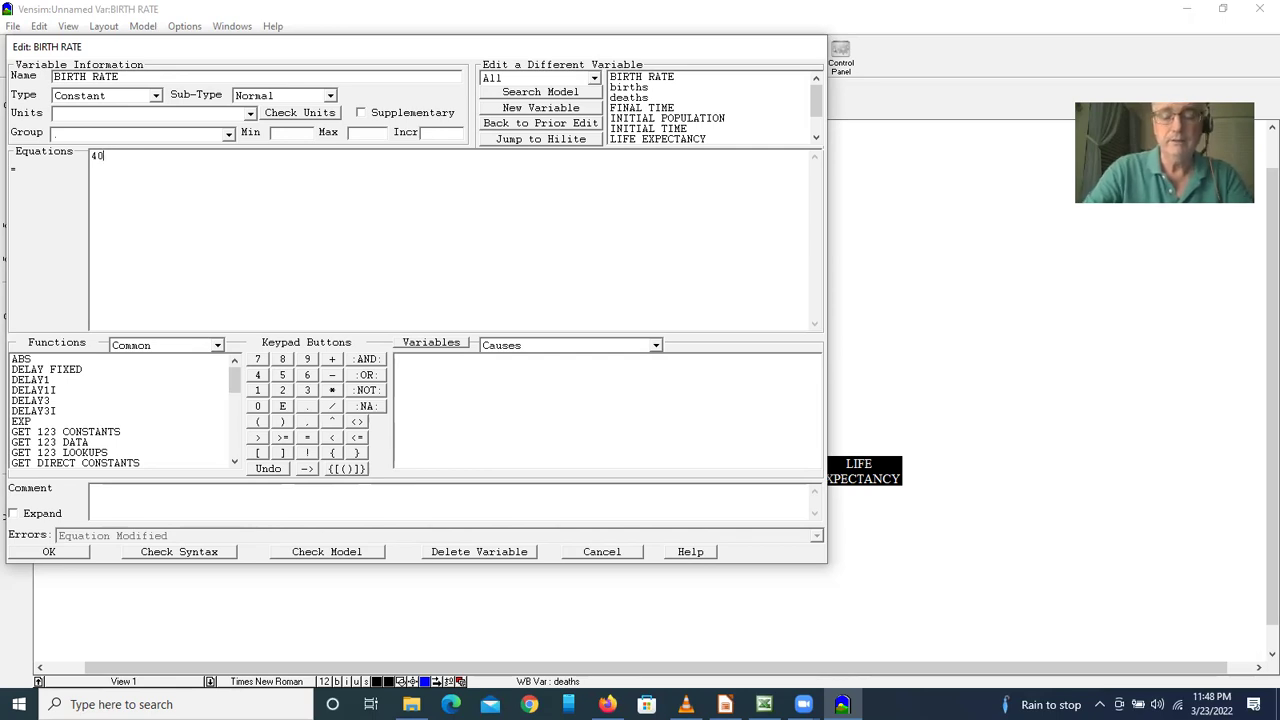
pyautogui.write('1000')
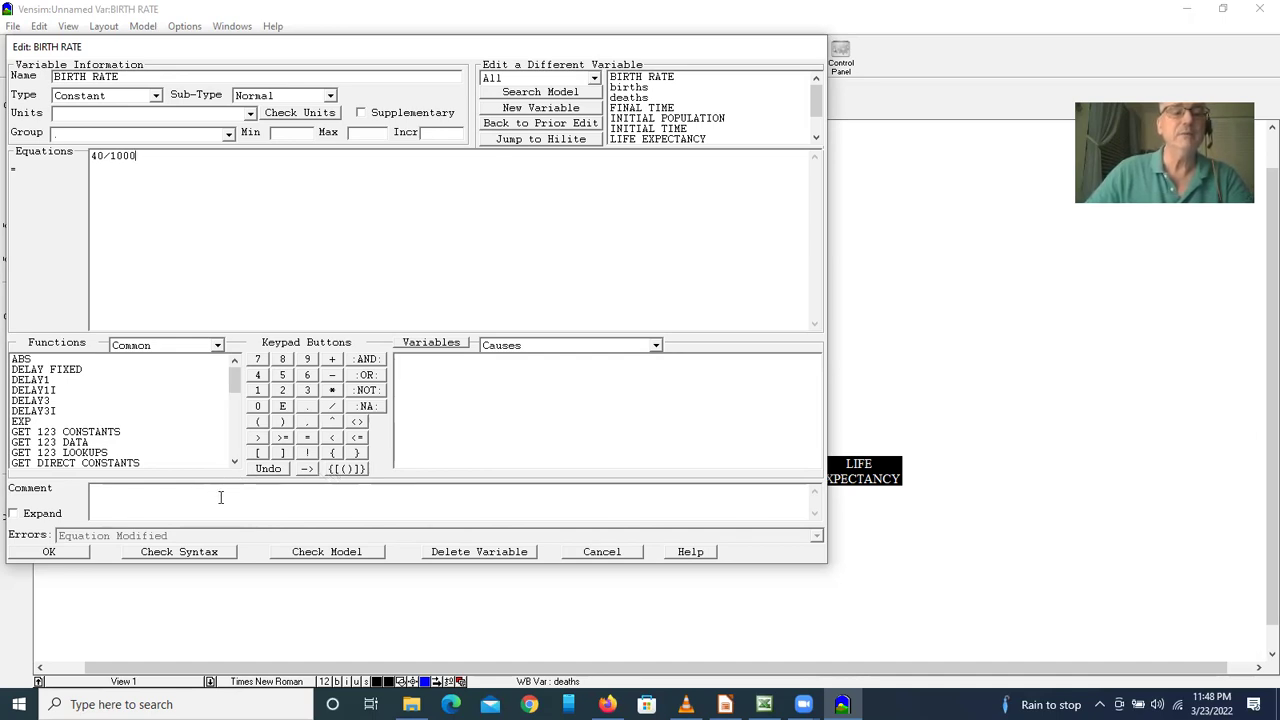
pyautogui.click(58, 115)
pyautogui.write('people')
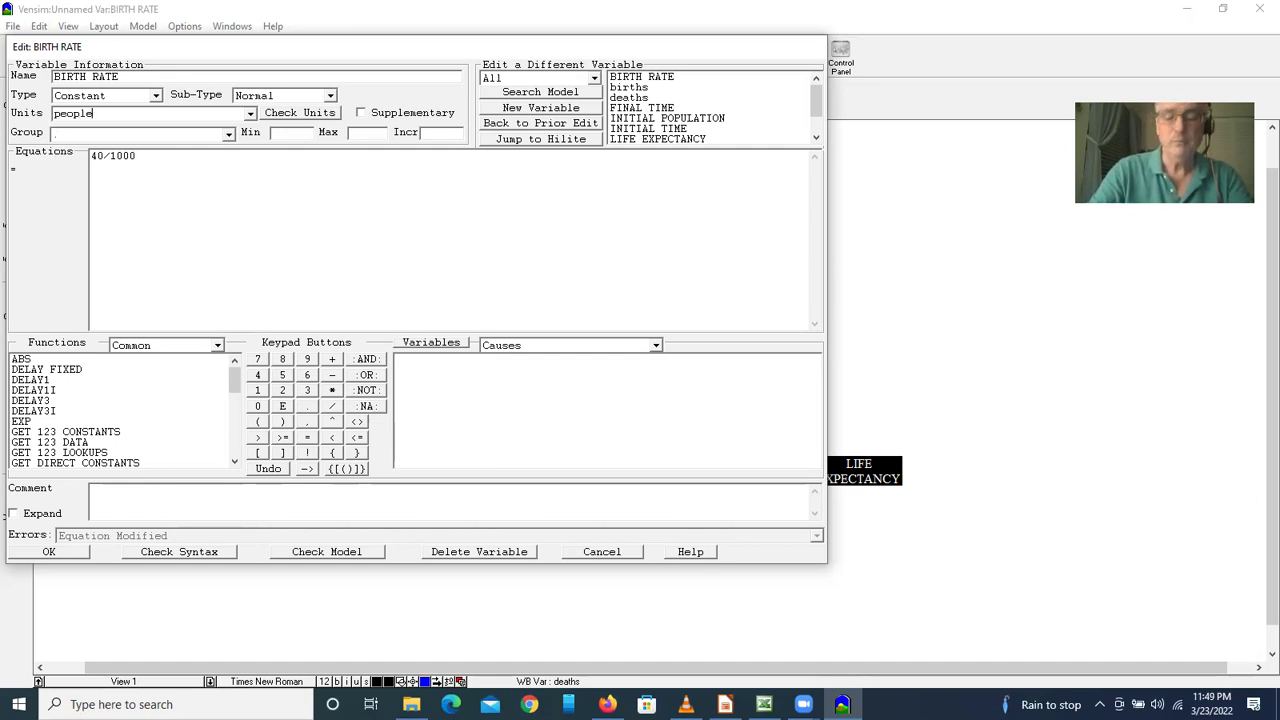
pyautogui.write('/people')
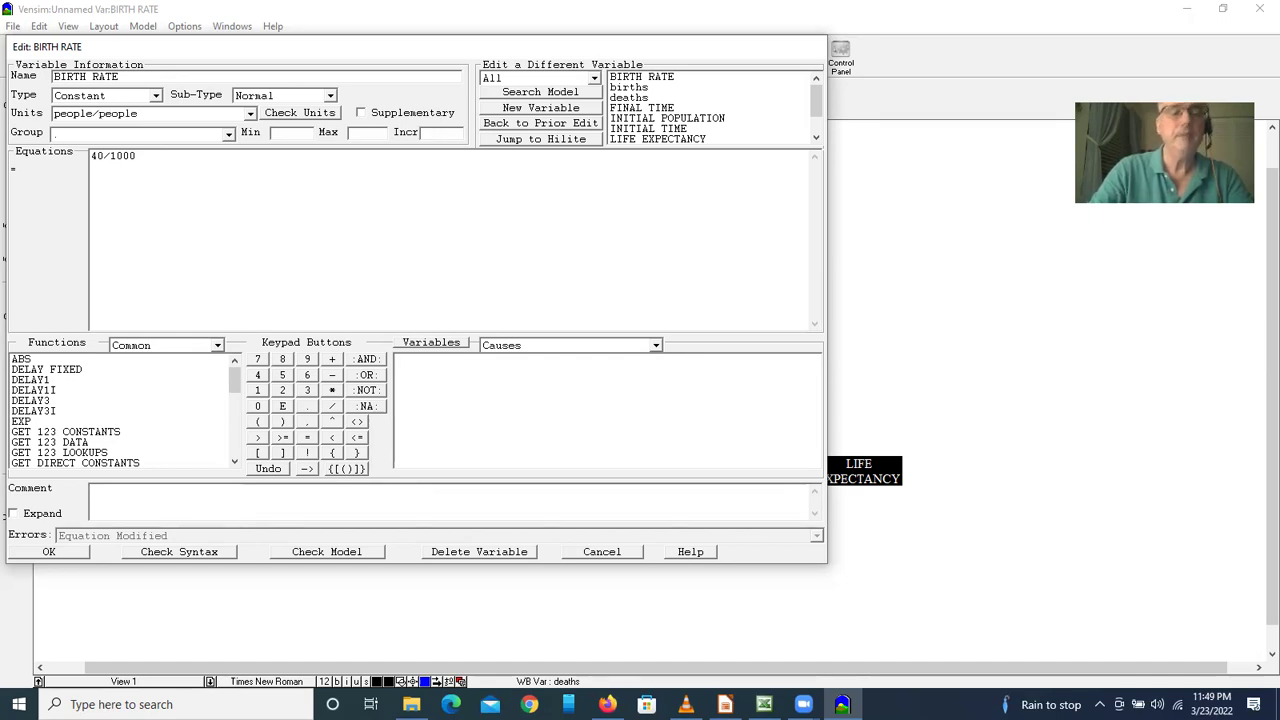
pyautogui.write('/year')
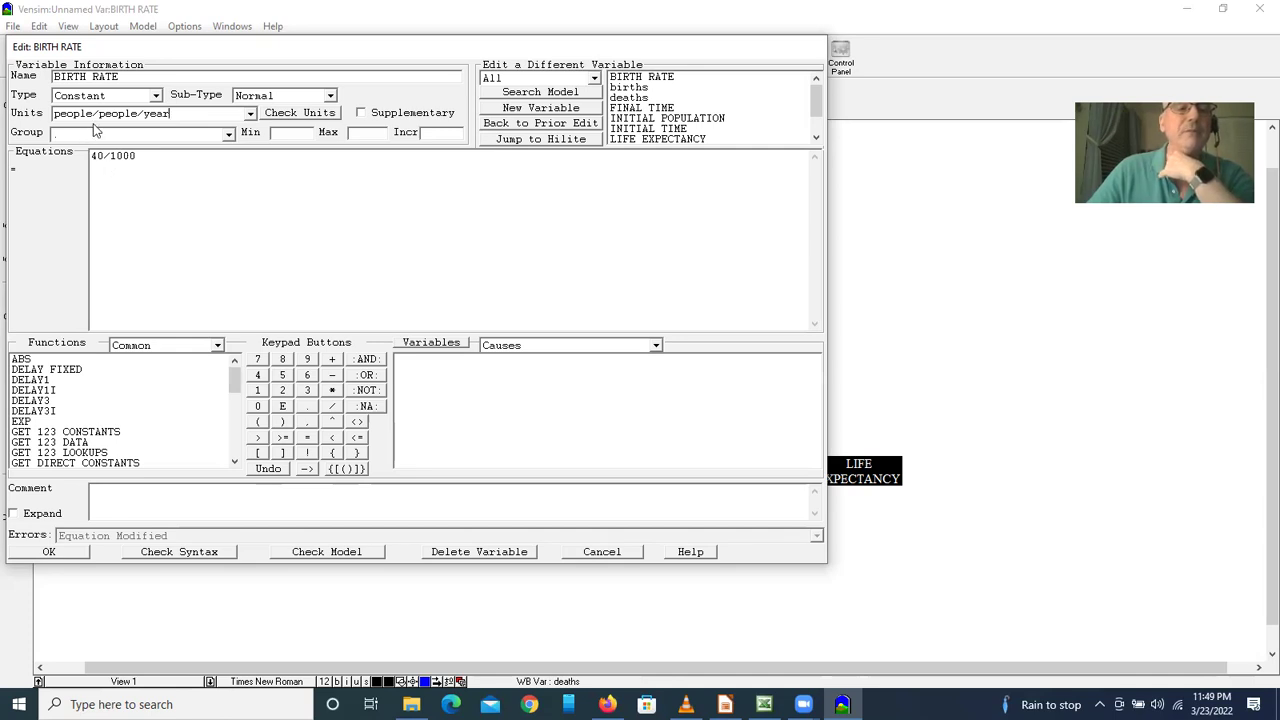
pyautogui.click(46, 553)
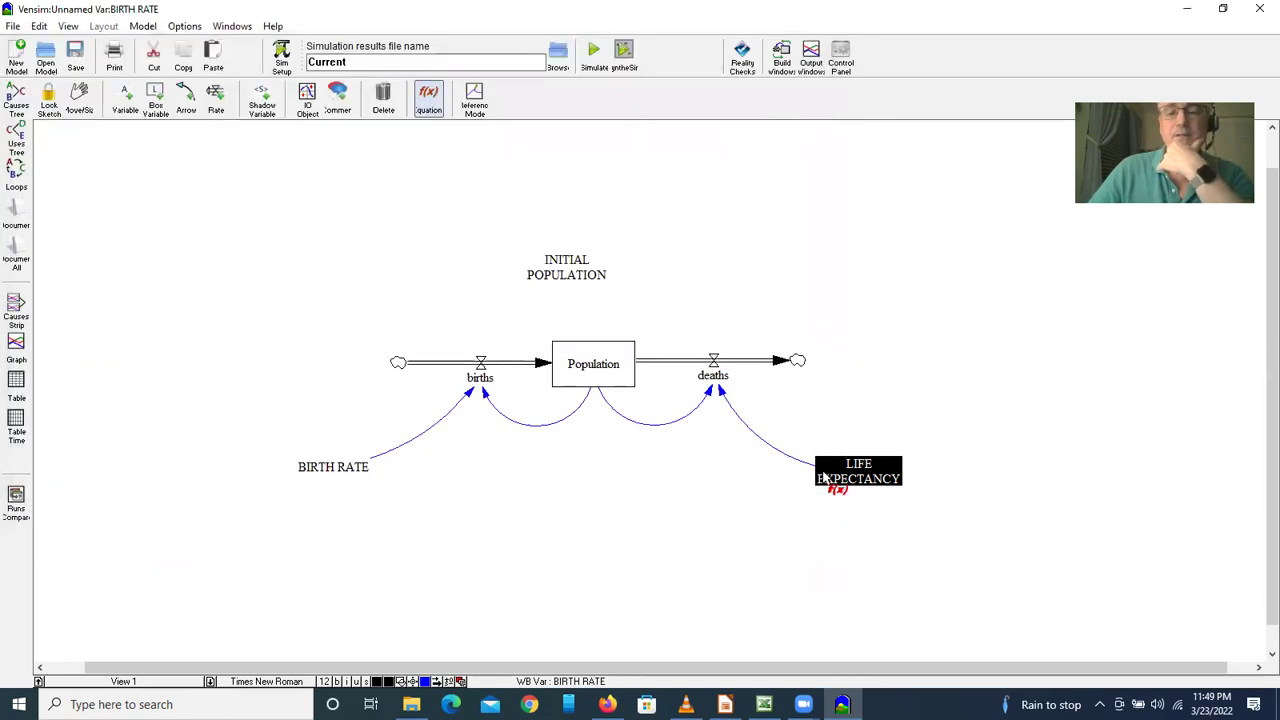
# Define LIFE EXPECTANCY as the constant 60 with the units Year.
pyautogui.click(836, 476)
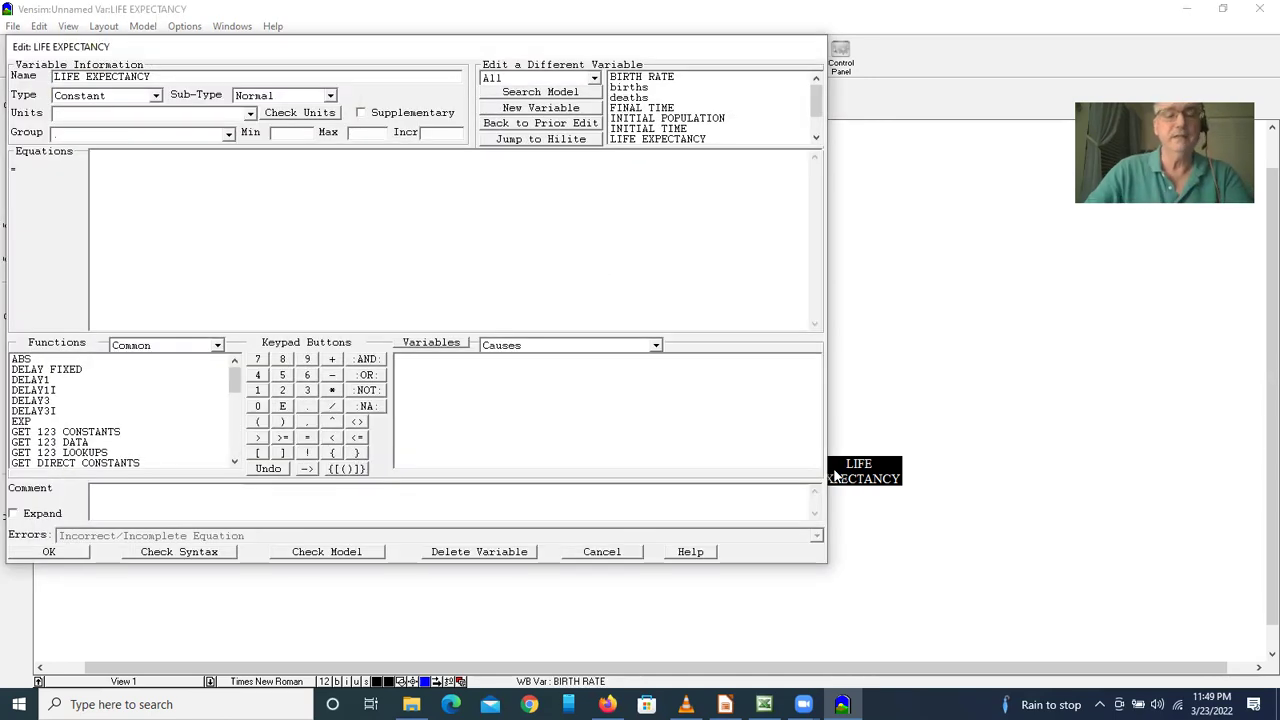
pyautogui.write('60')
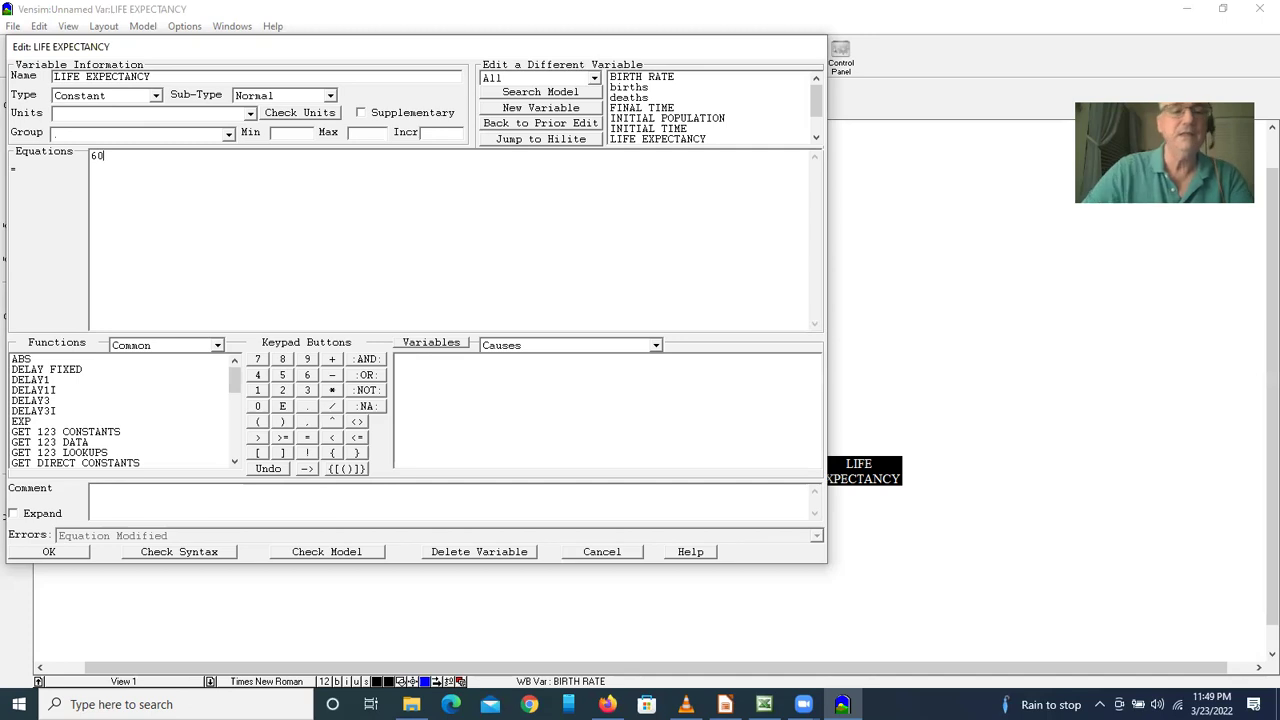
pyautogui.click(250, 114)
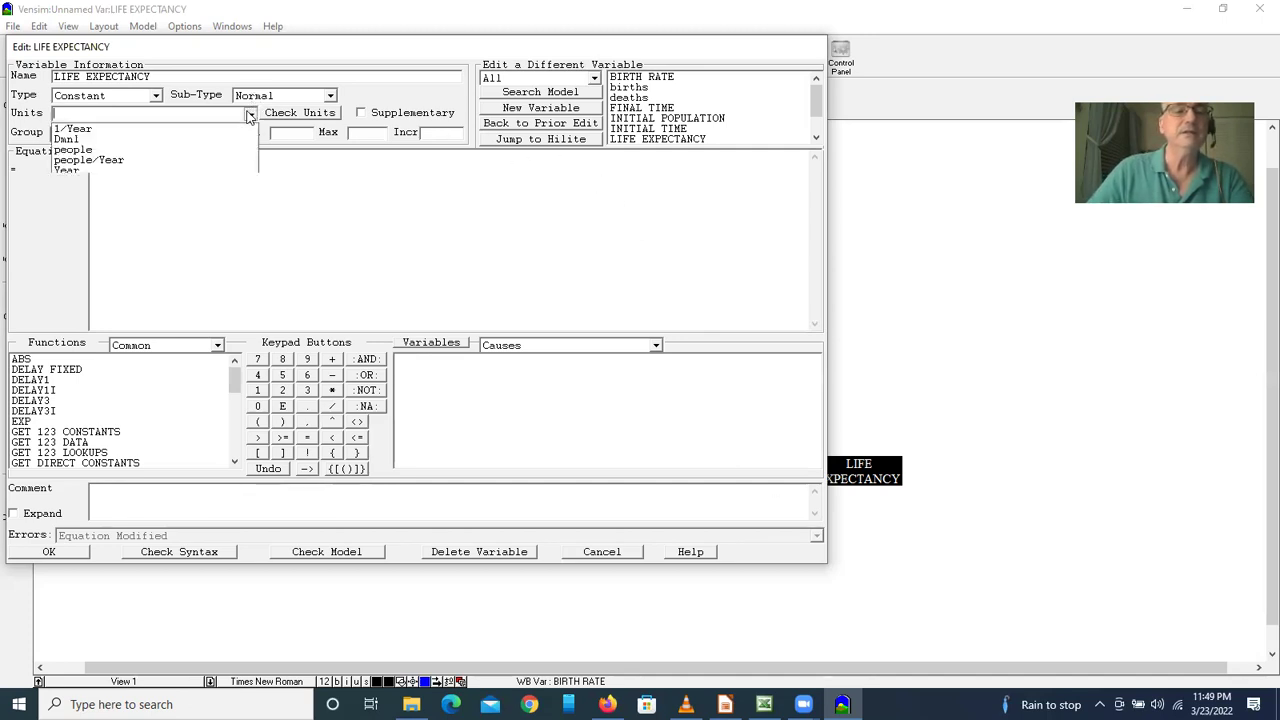
pyautogui.click(222, 183)
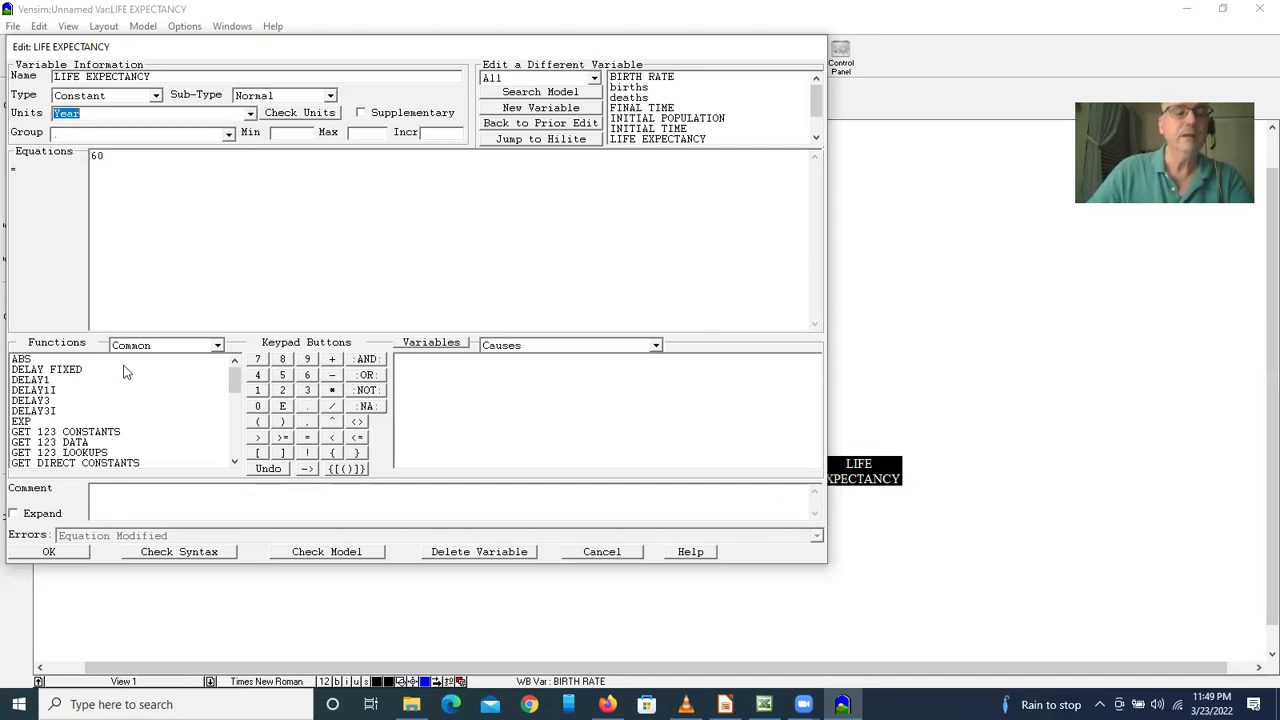
pyautogui.click(48, 552)
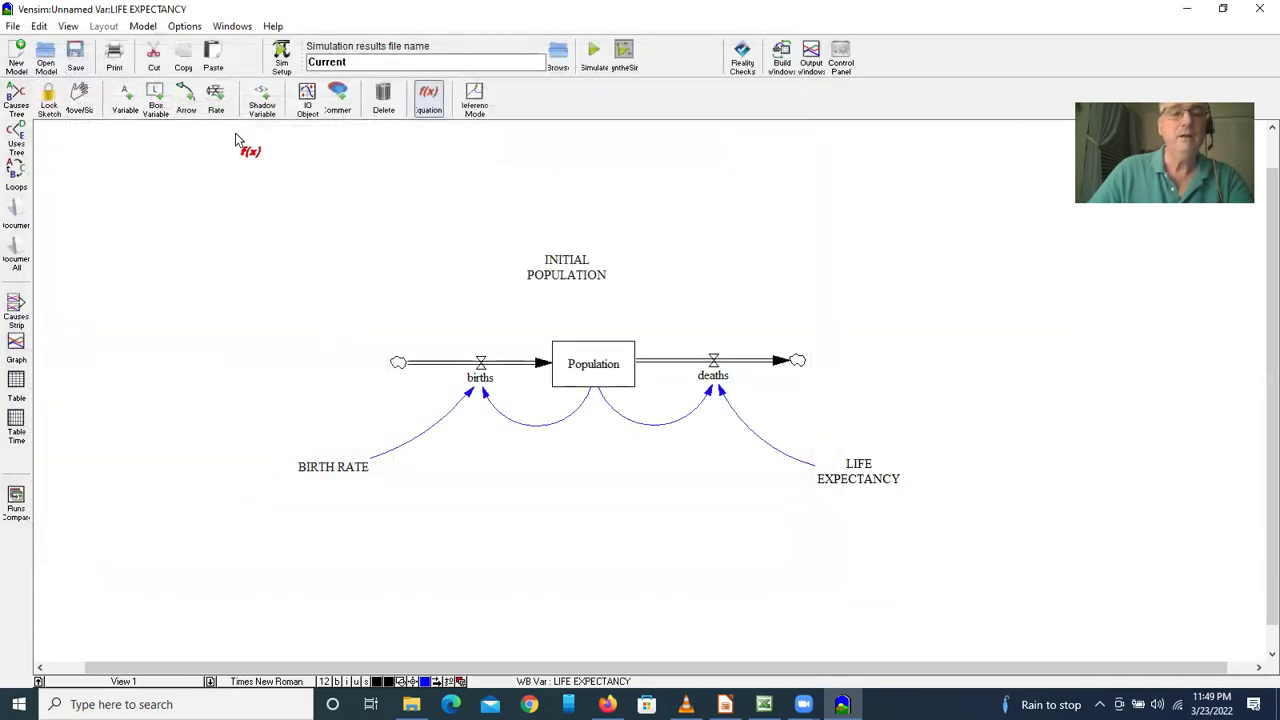
# Check the model without saving the sketch for automated backup, and simulate it, overwriting the existing Current dataset.
pyautogui.click(146, 27)
pyautogui.click(165, 88)
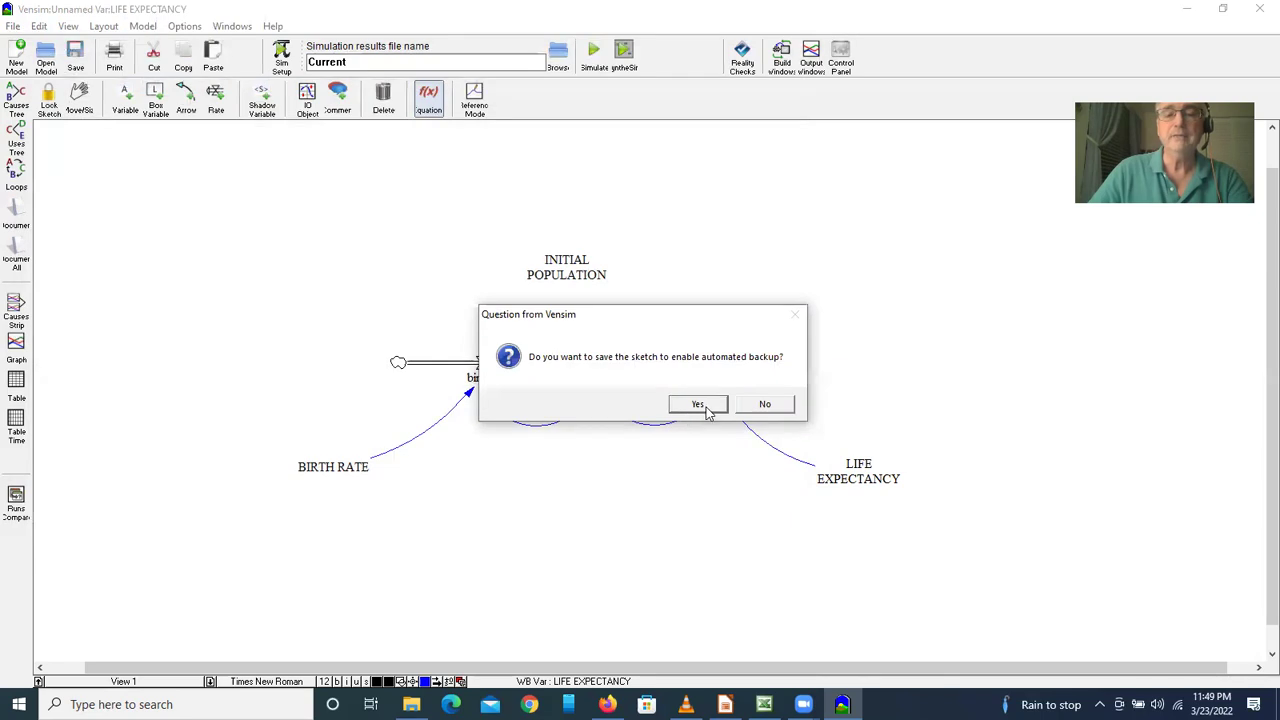
pyautogui.click(758, 404)
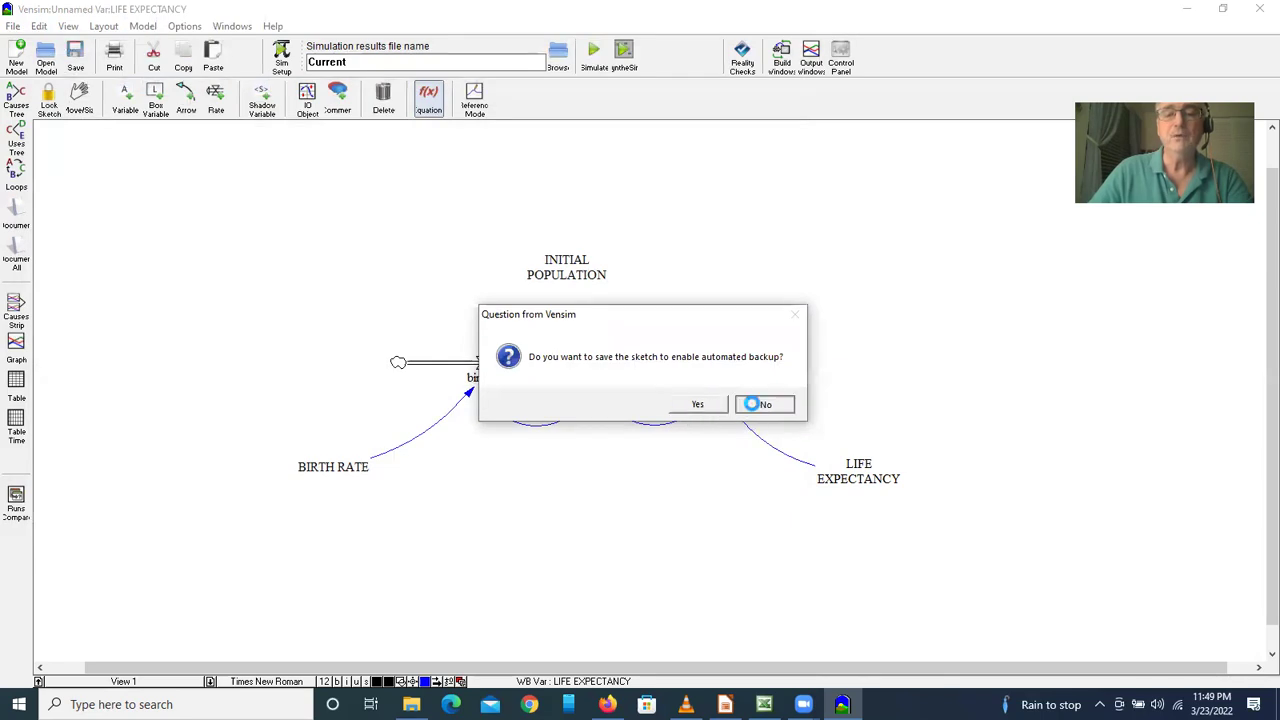
pyautogui.click(667, 406)
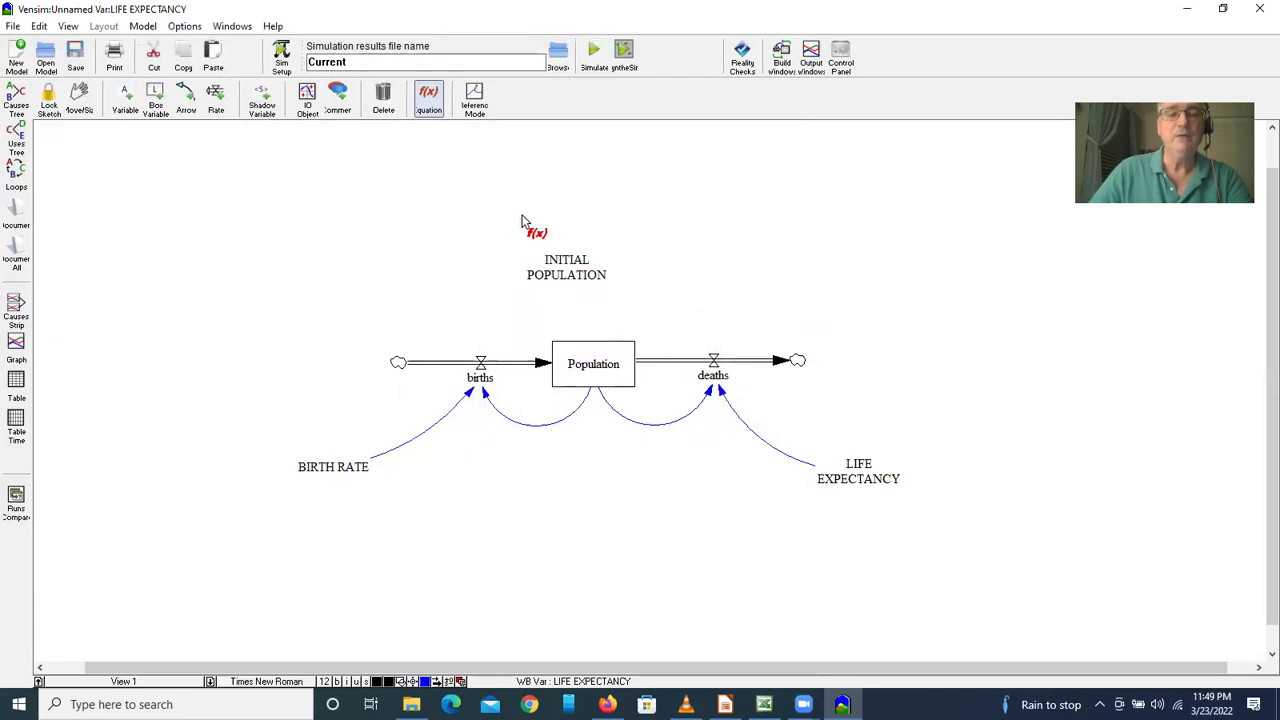
pyautogui.click(593, 56)
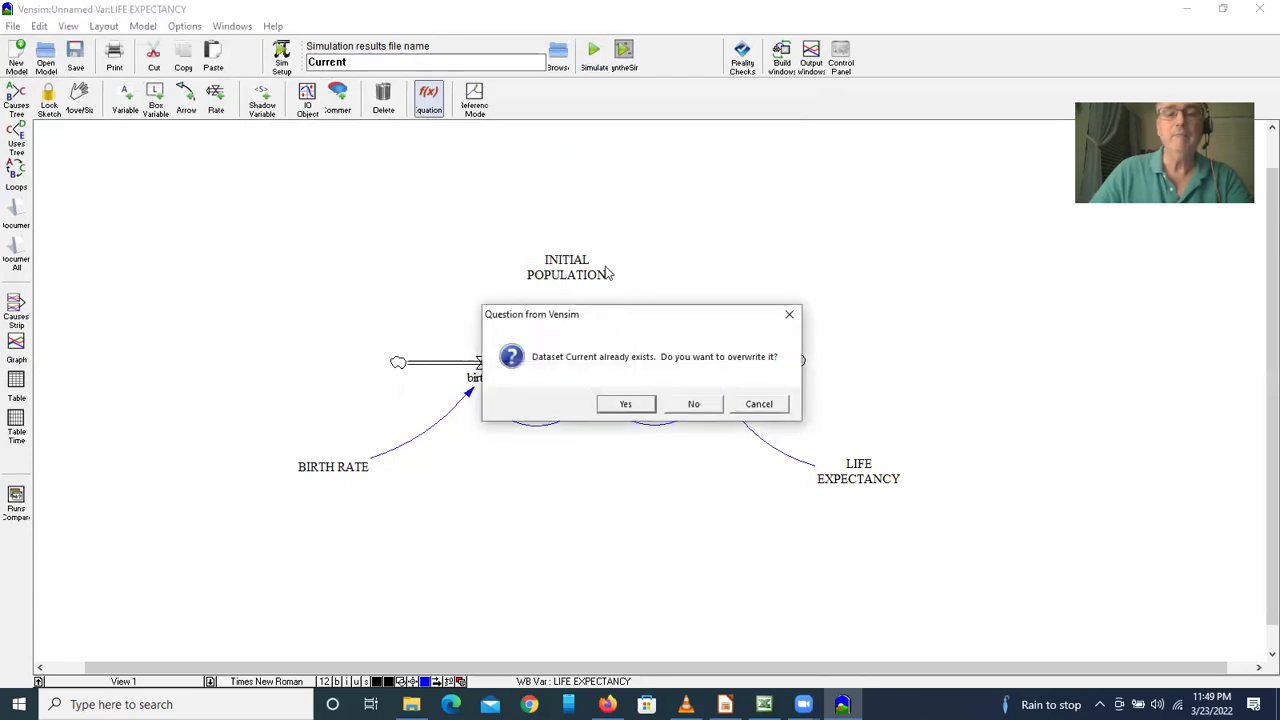
pyautogui.click(618, 404)
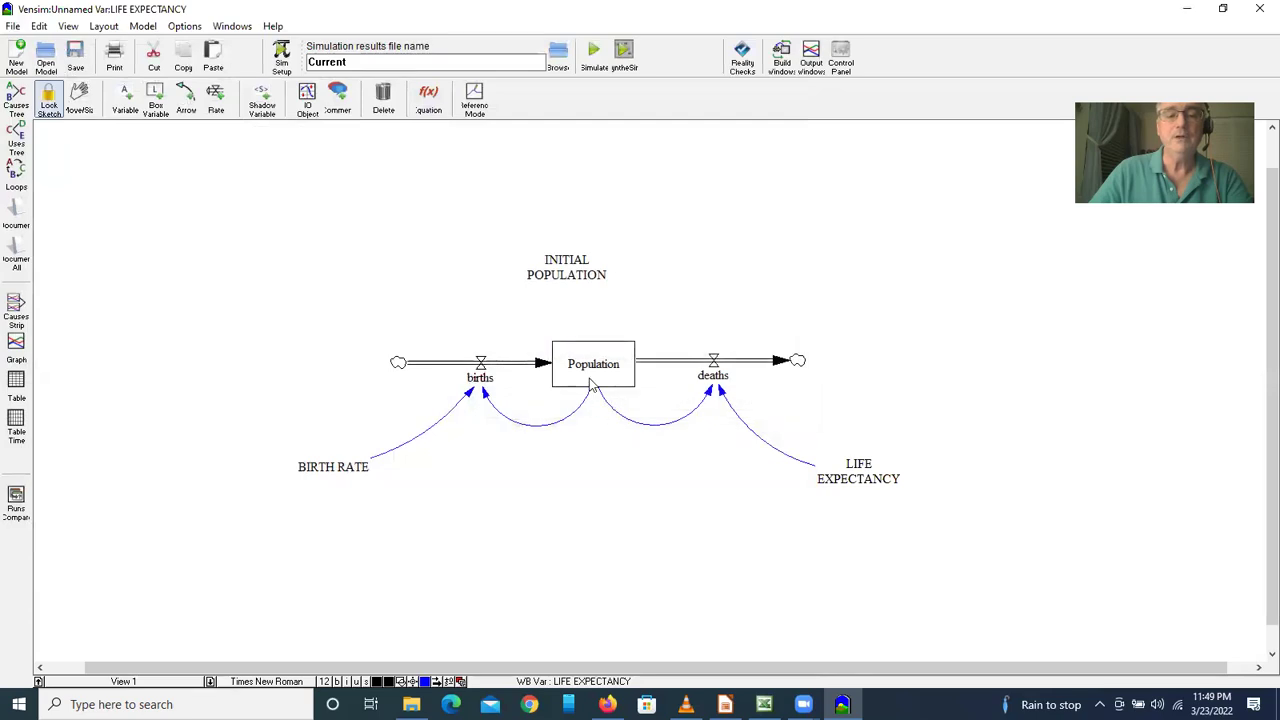
# Plot Population over time from the Current run to examine its growth, and close the graph.
pyautogui.click(594, 382)
pyautogui.click(14, 348)
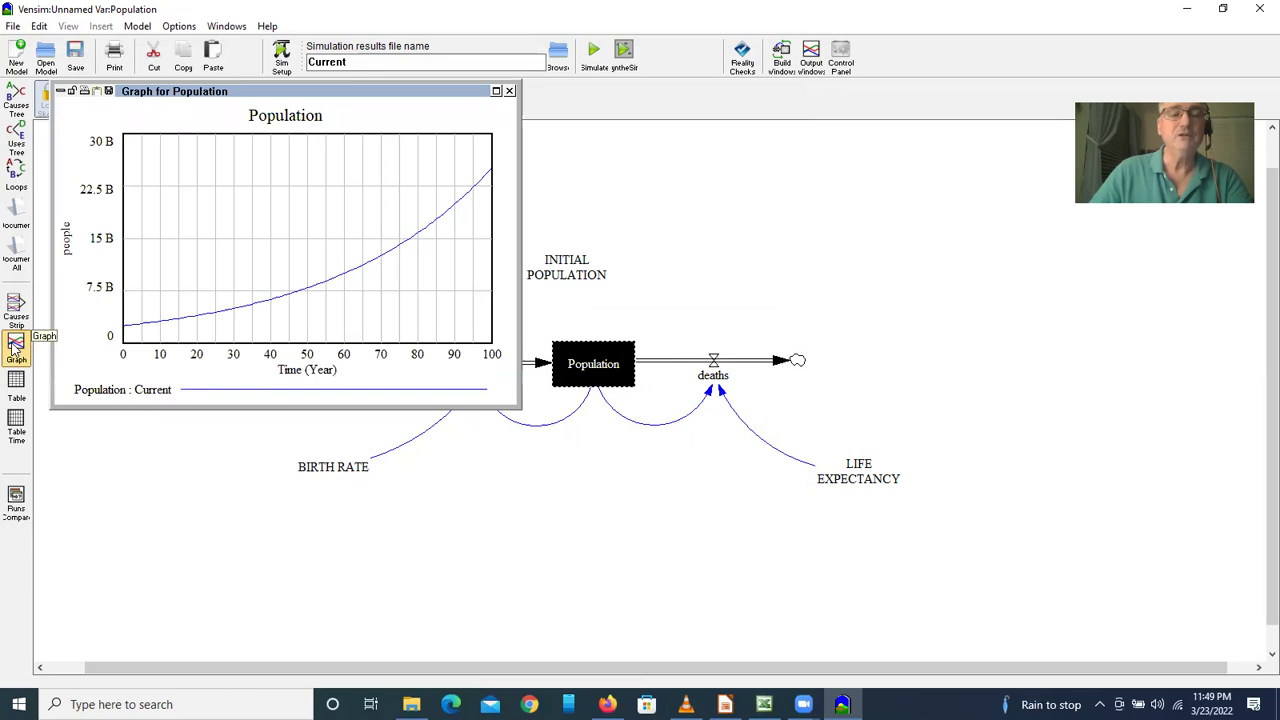
pyautogui.click(509, 91)
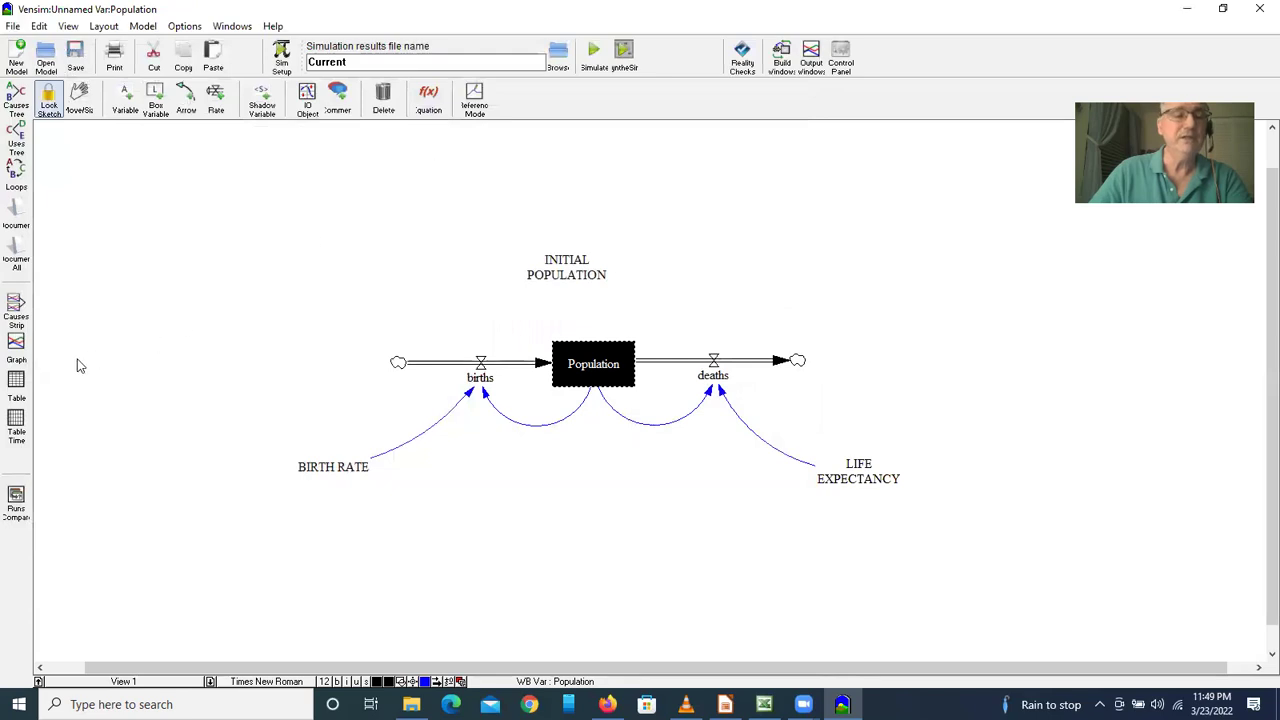
# List Population's simulated values in a time-down table and switch to the World Population Model workbook in Excel.
pyautogui.click(17, 424)
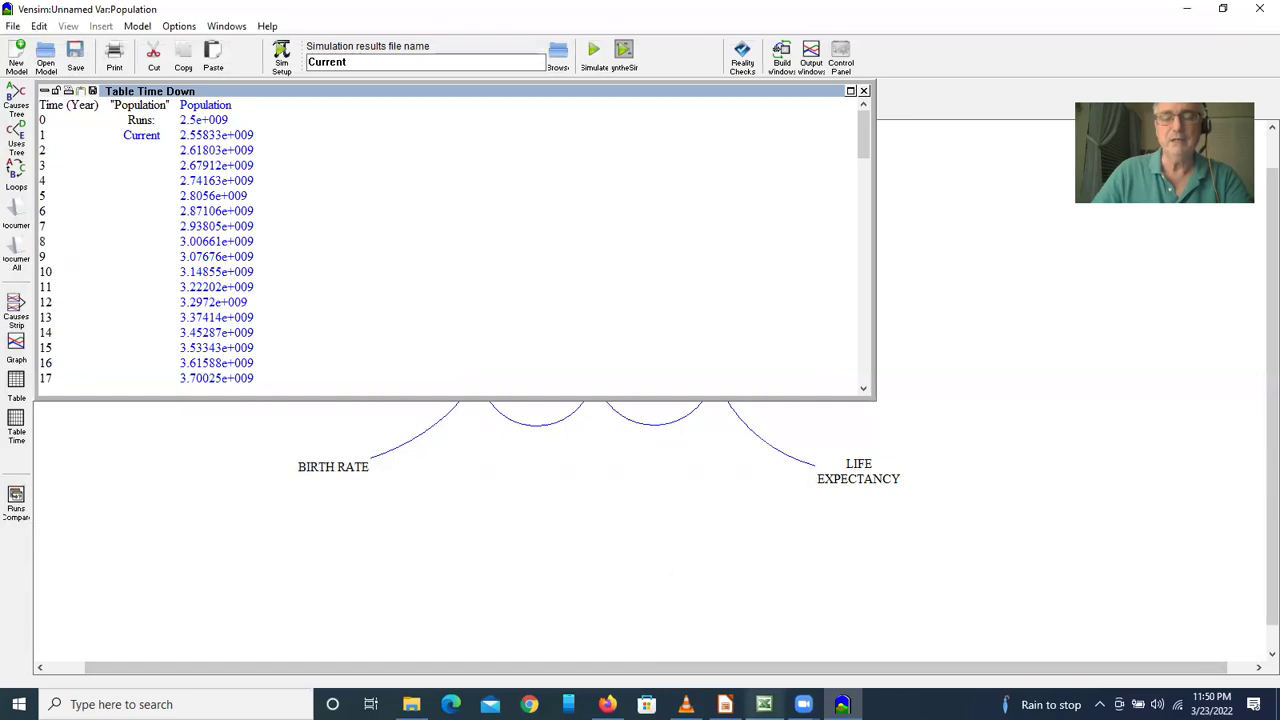
pyautogui.click(740, 640)
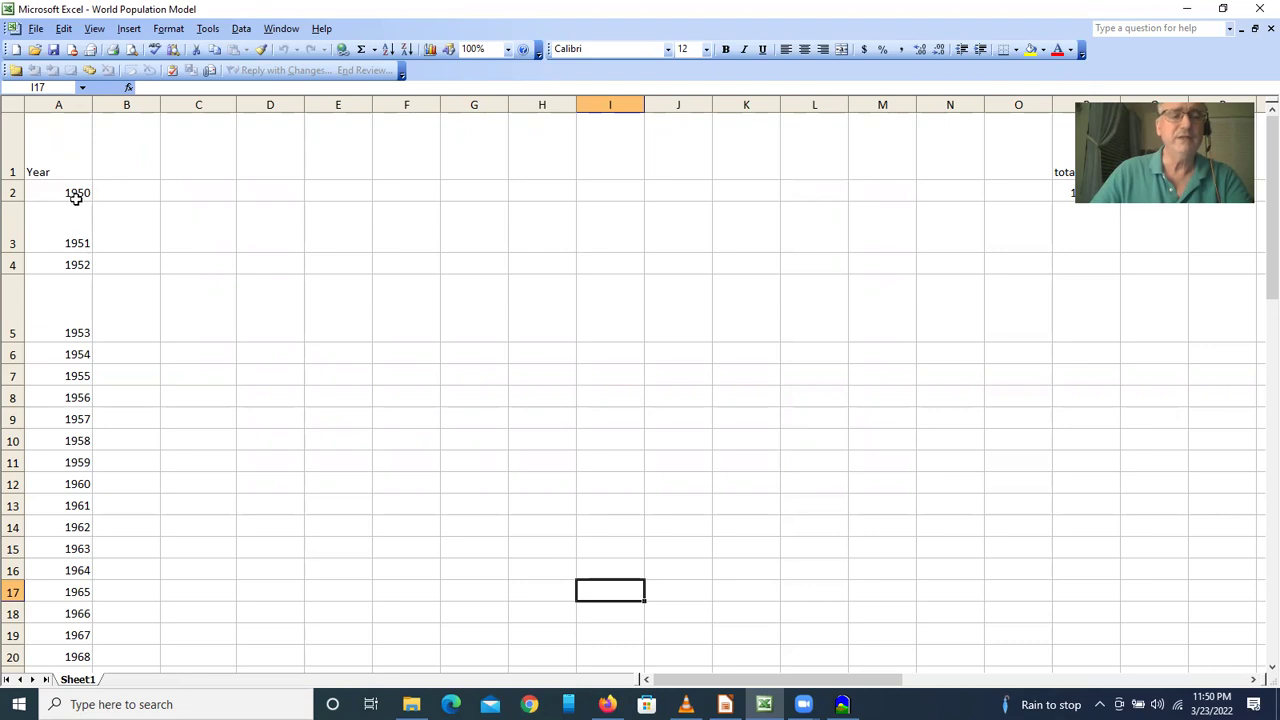
# Enter the column headers births, Population and deaths in cells B1 to D1, beside Year.
pyautogui.click(135, 167)
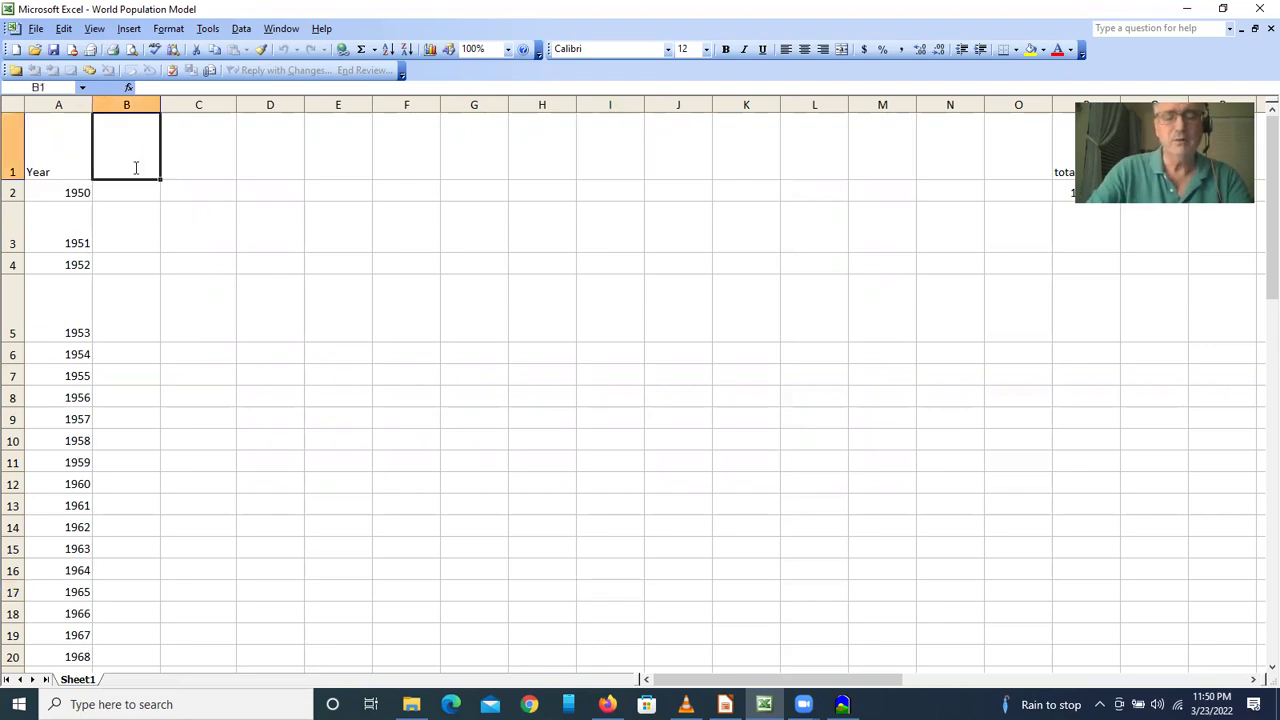
pyautogui.write('births')
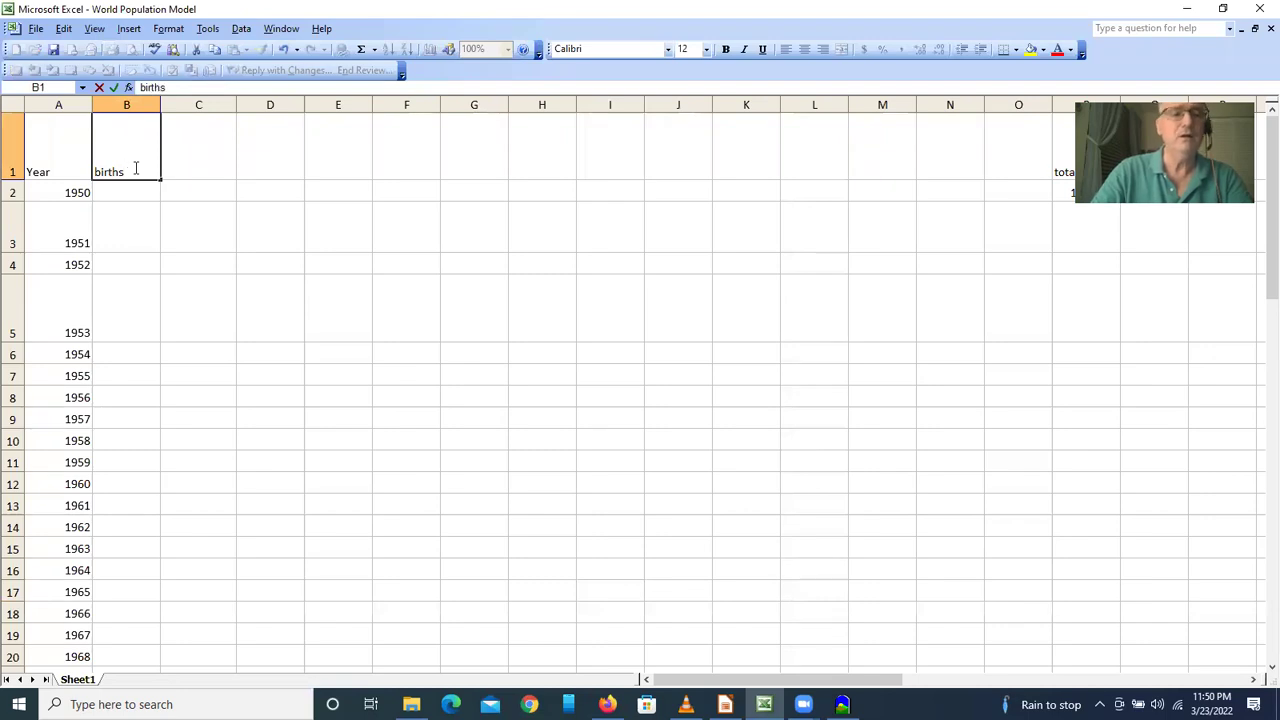
pyautogui.press('Tab')
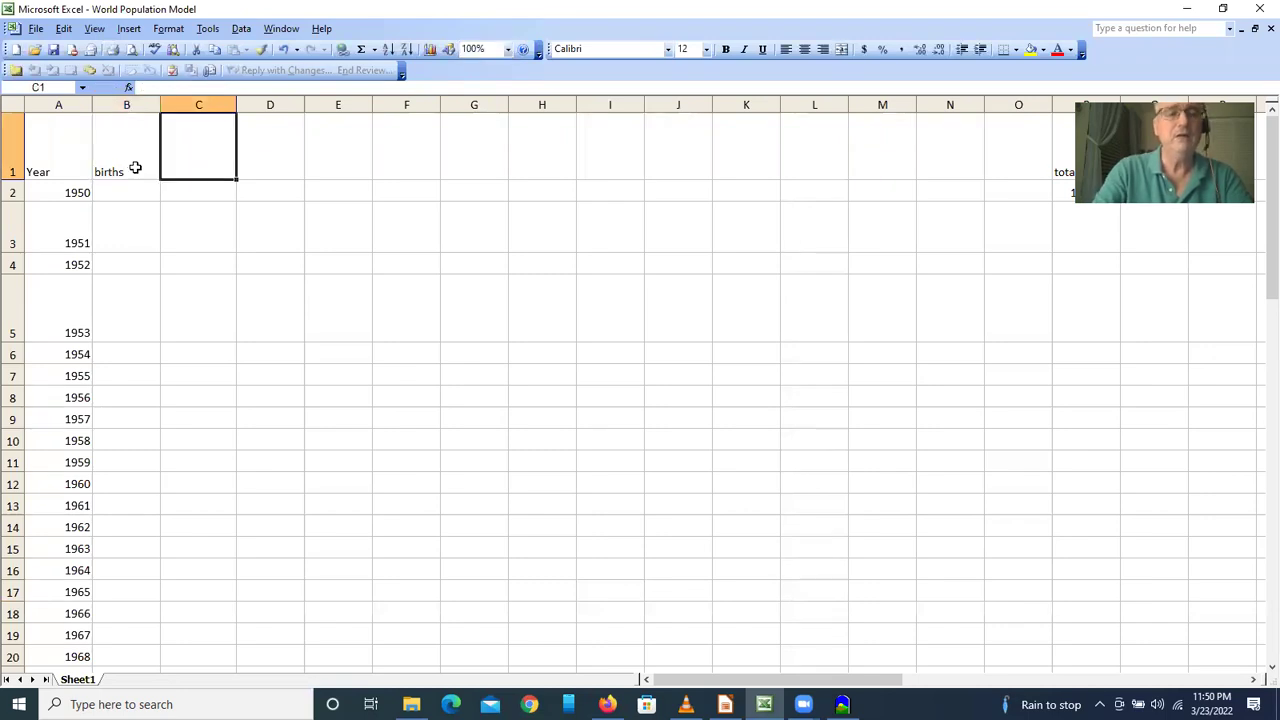
pyautogui.write('P')
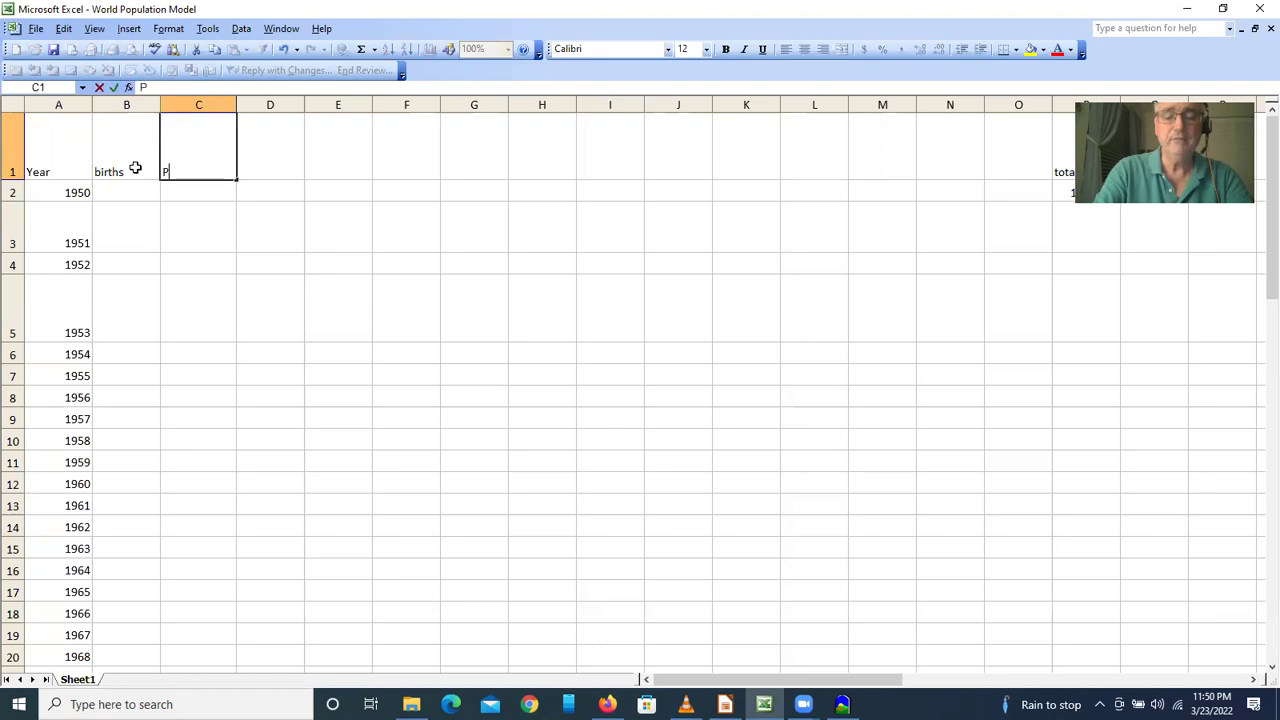
pyautogui.write('opulation')
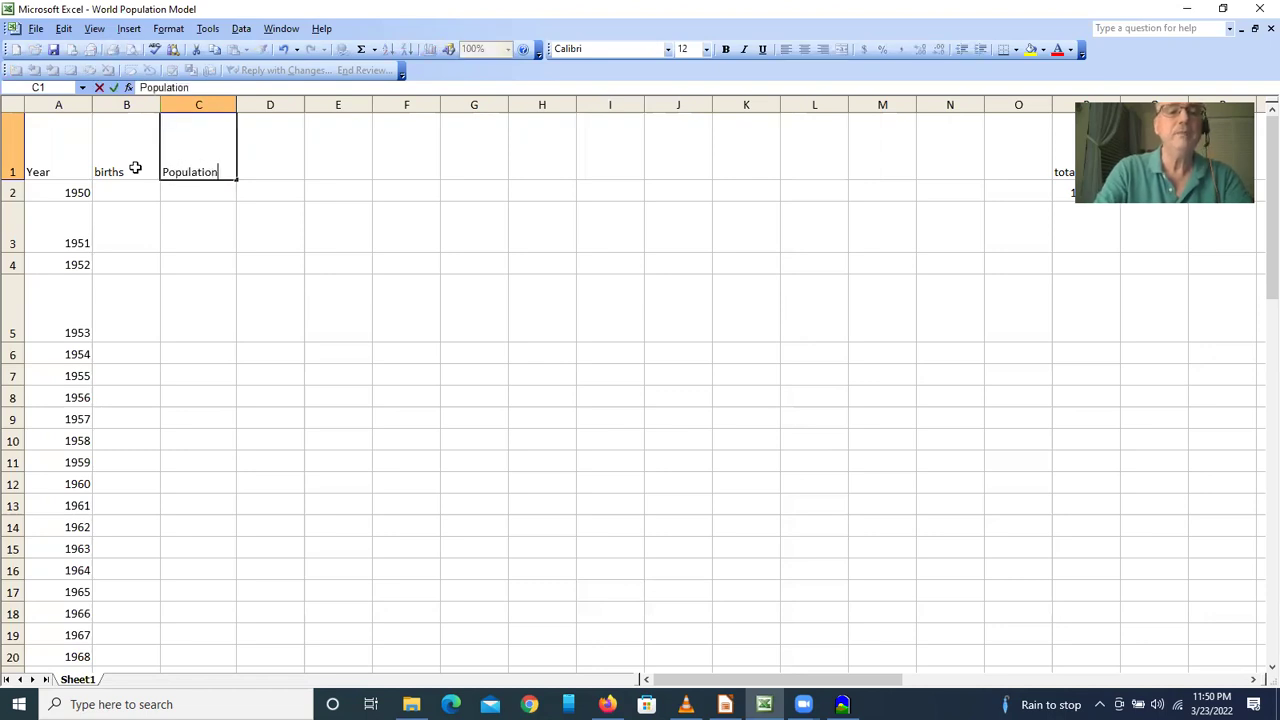
pyautogui.press('Tab')
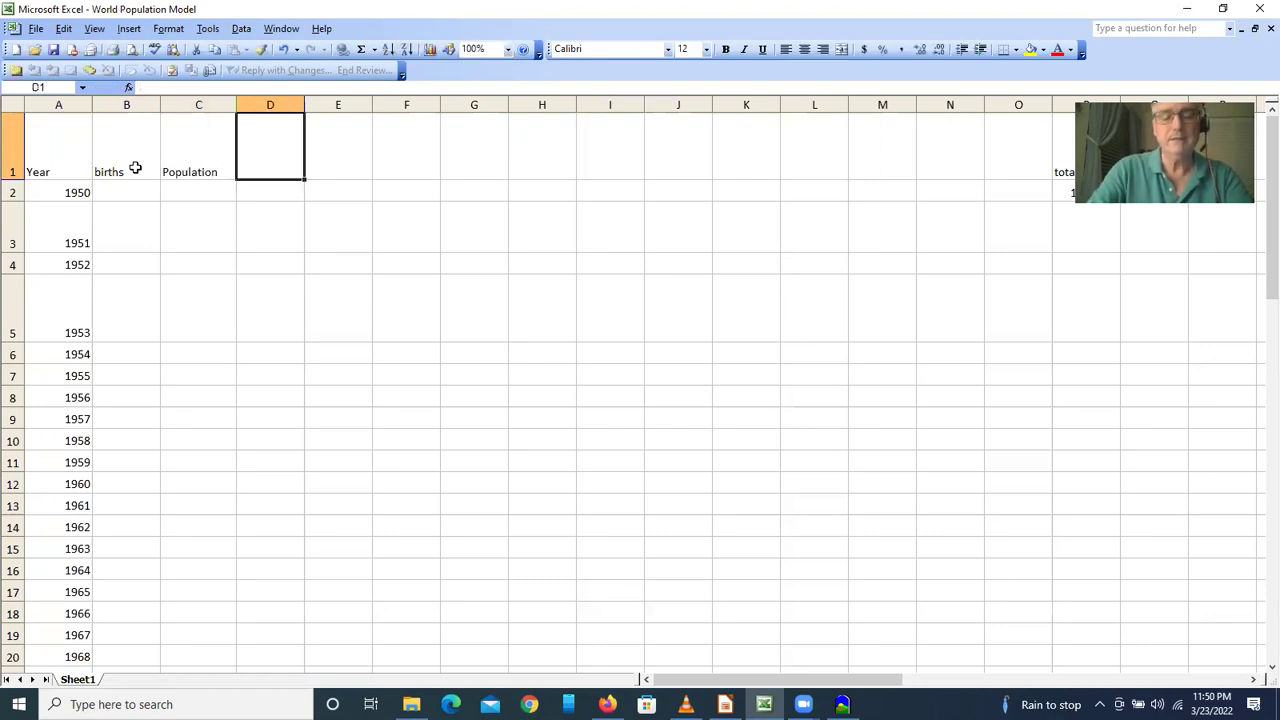
pyautogui.write('deaths')
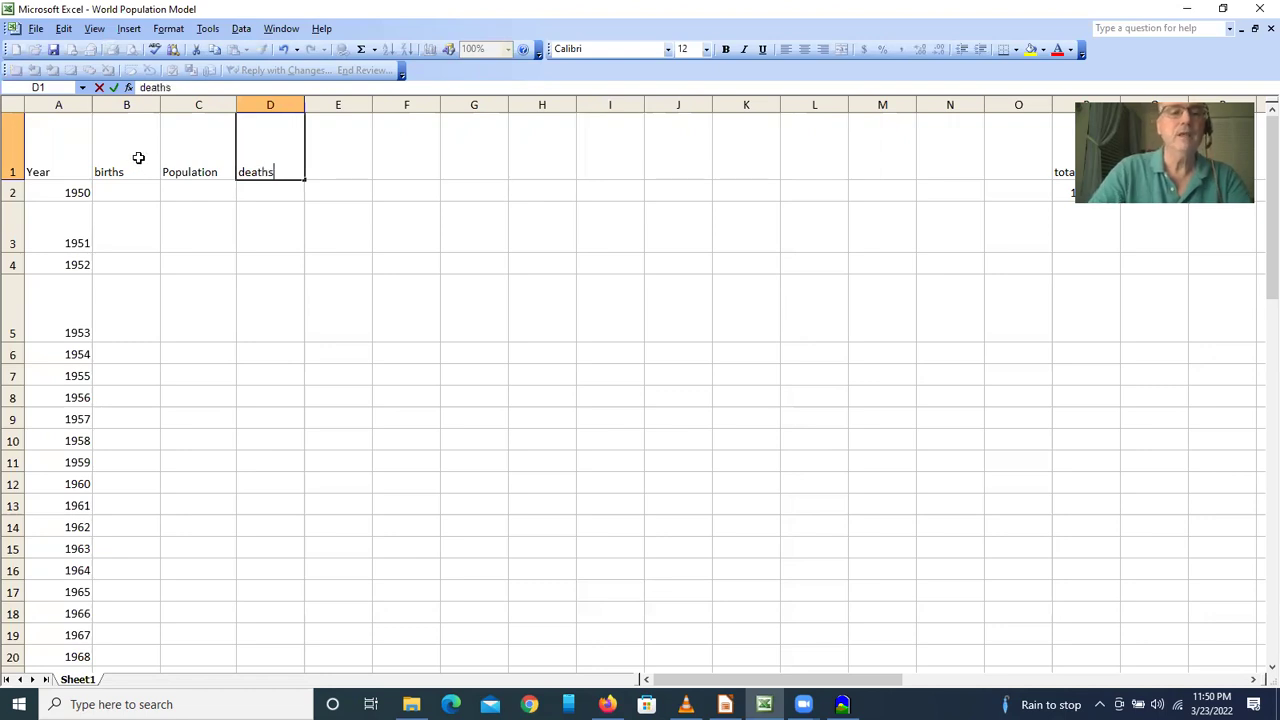
pyautogui.press('Tab')
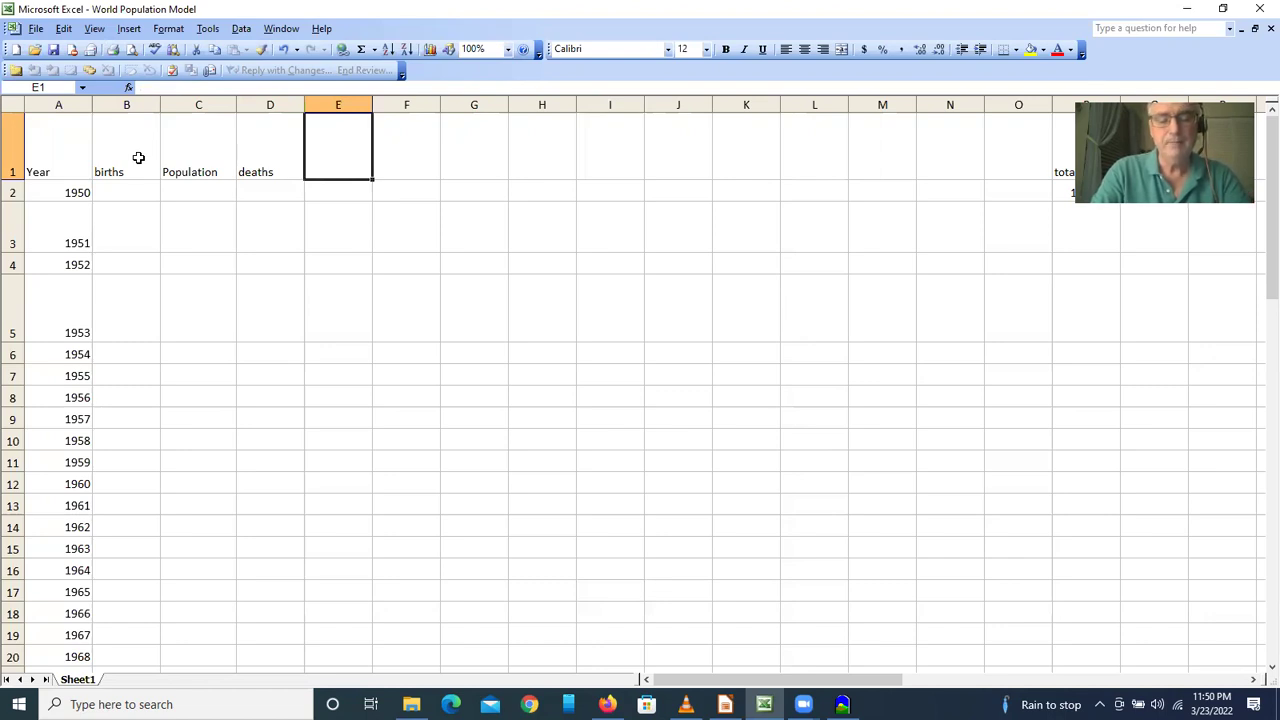
# Add the parameter headers BIRTH RATE in E1 and LIFE EXPECTANCY in F1.
pyautogui.write('Bl')
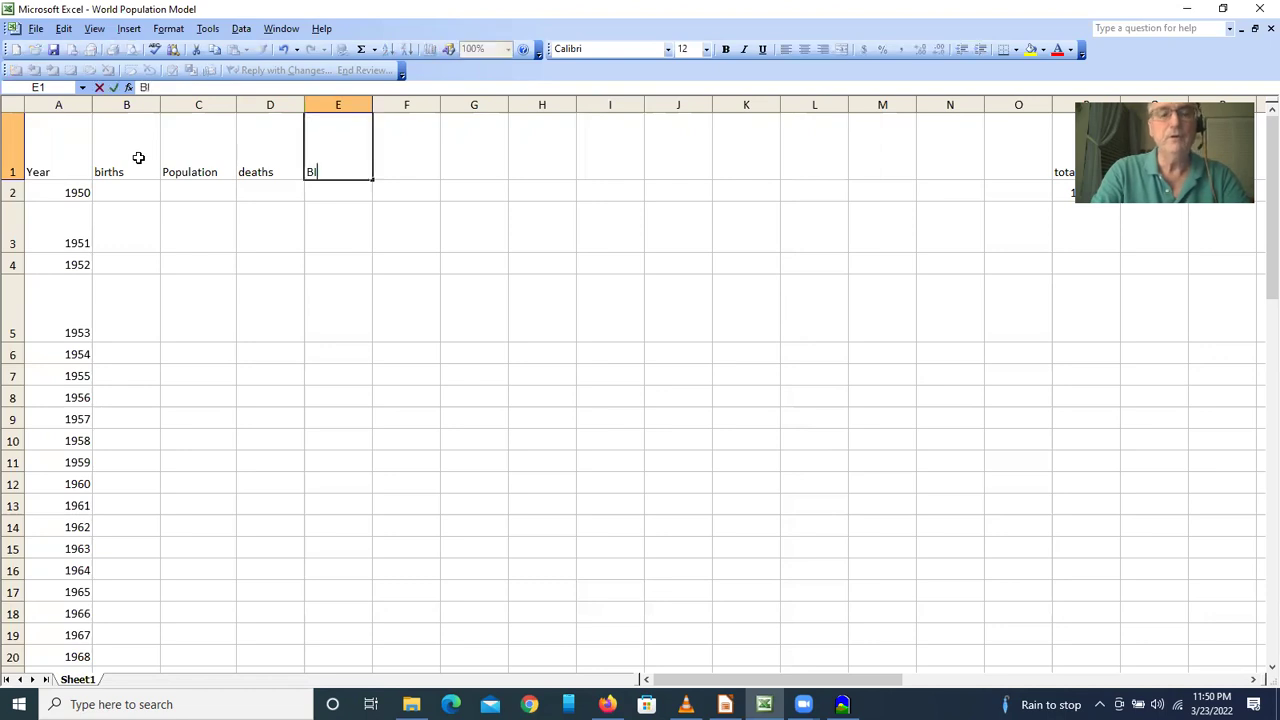
pyautogui.press('BackSpace')
pyautogui.write('IR')
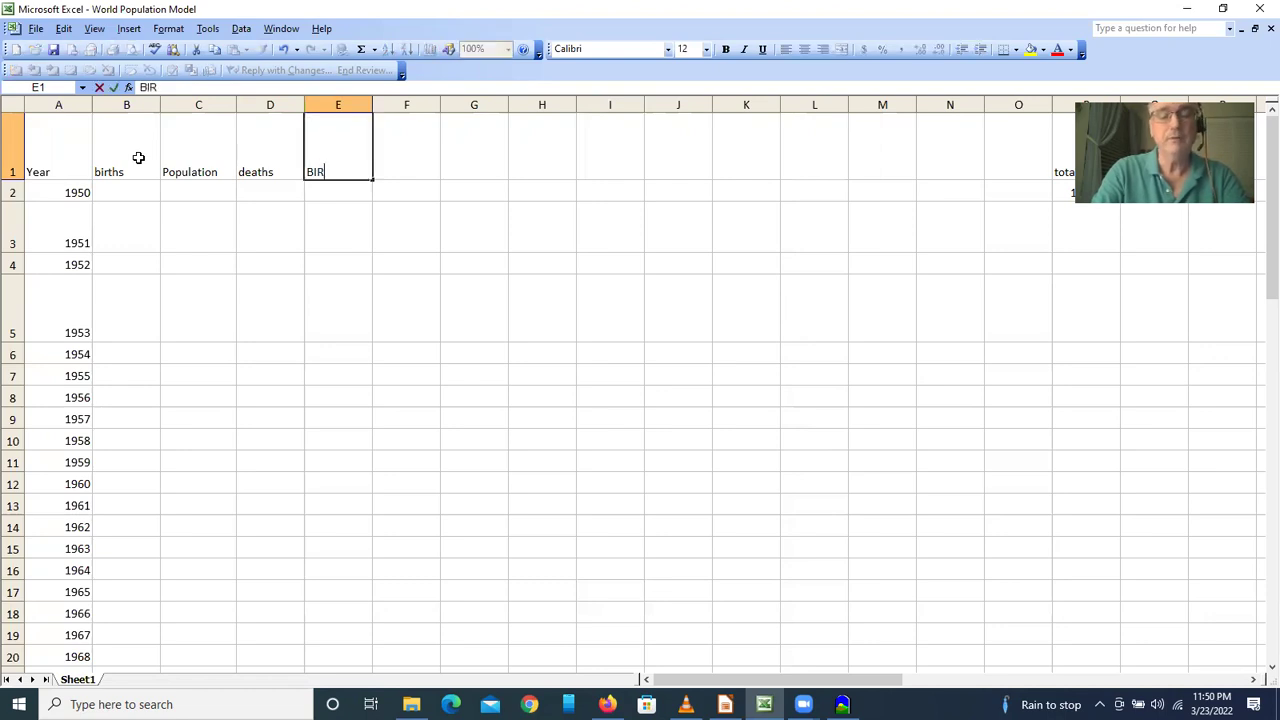
pyautogui.write('TH RATE')
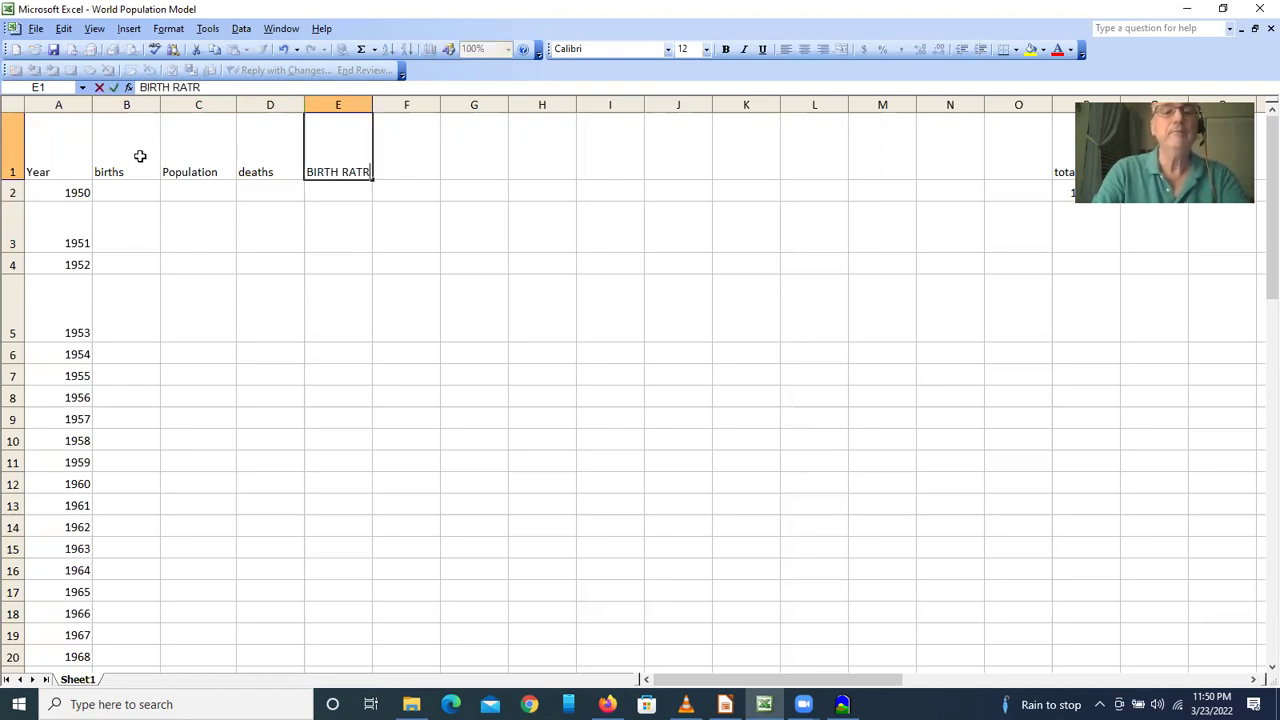
pyautogui.press('BackSpace')
pyautogui.write('E')
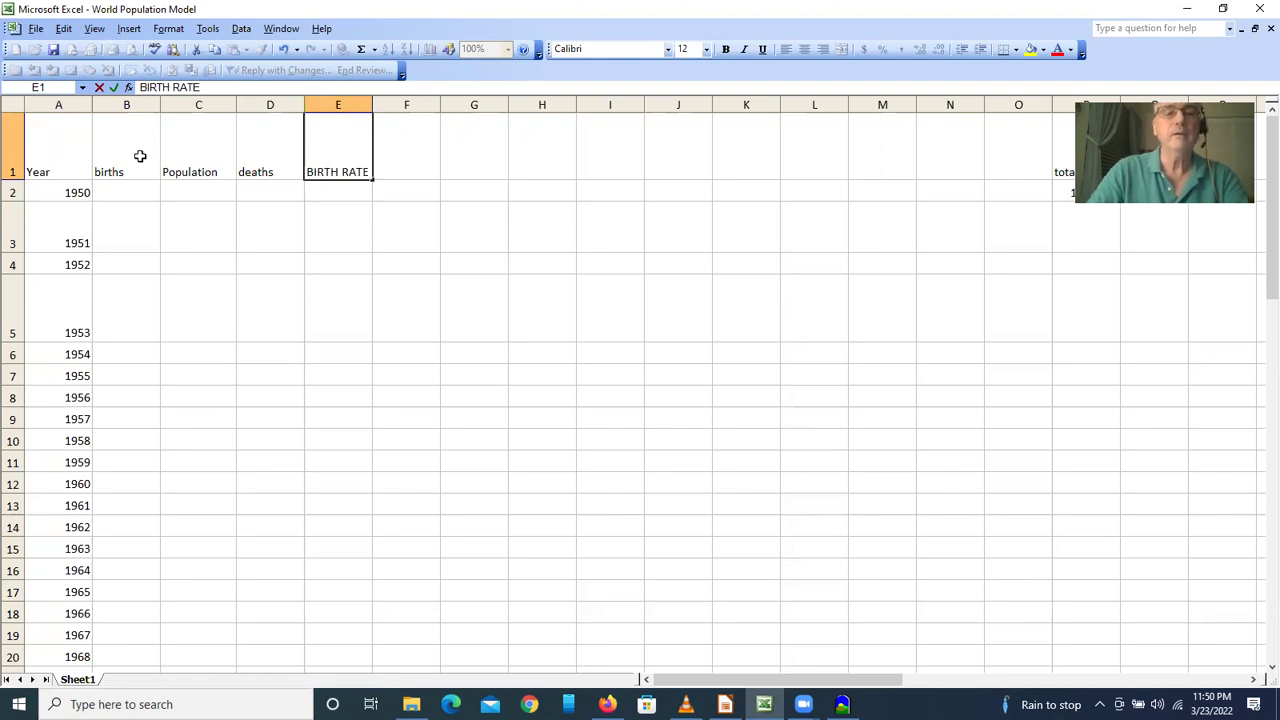
pyautogui.press('Tab')
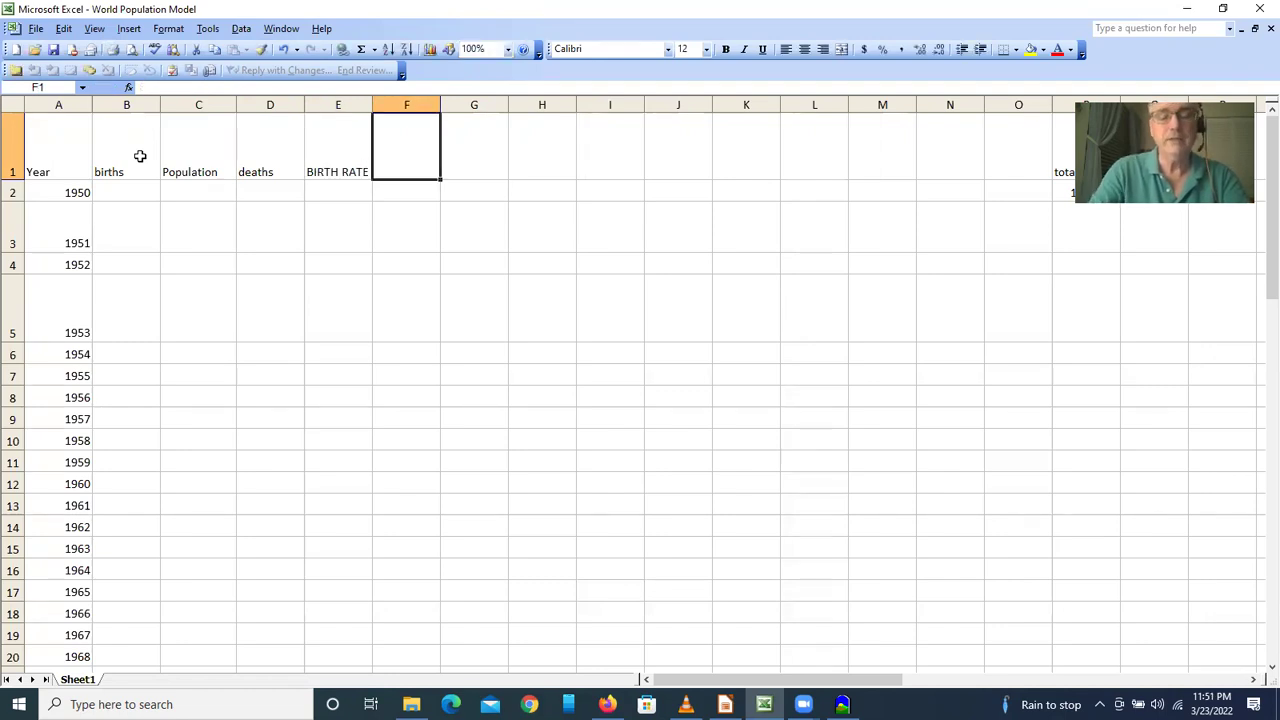
pyautogui.write('LIFE EX')
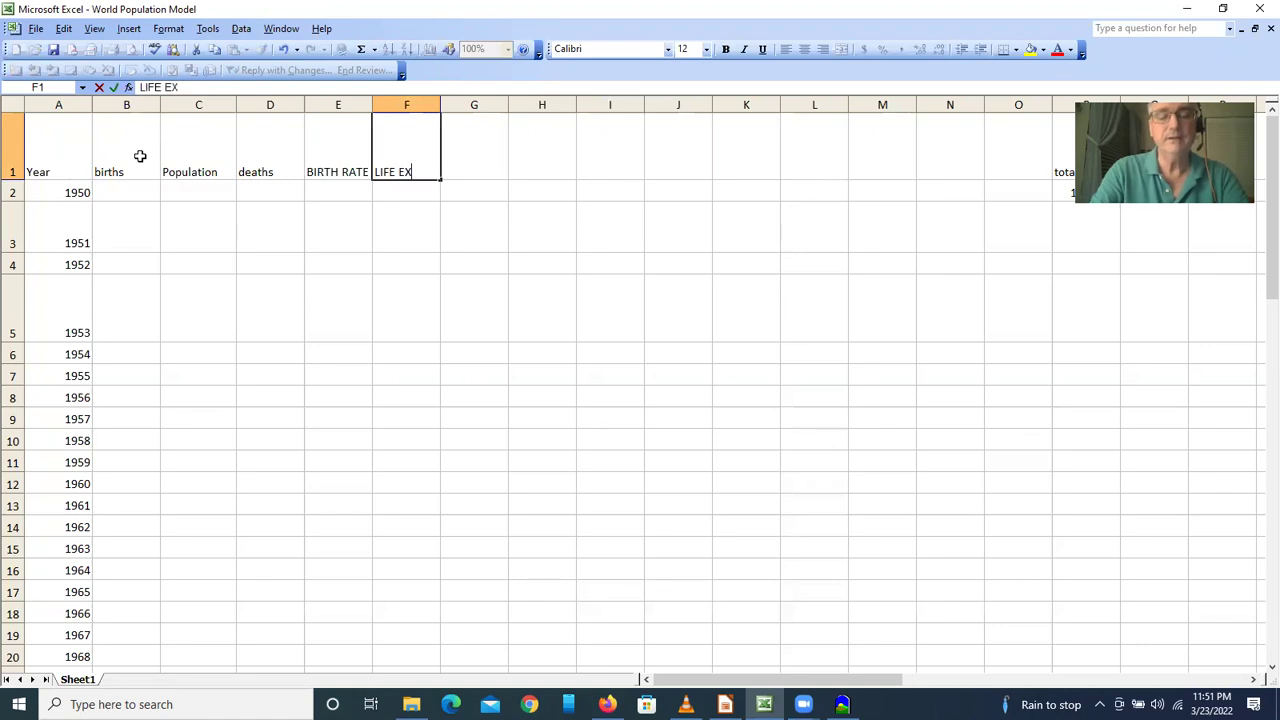
pyautogui.write('PECTANCY')
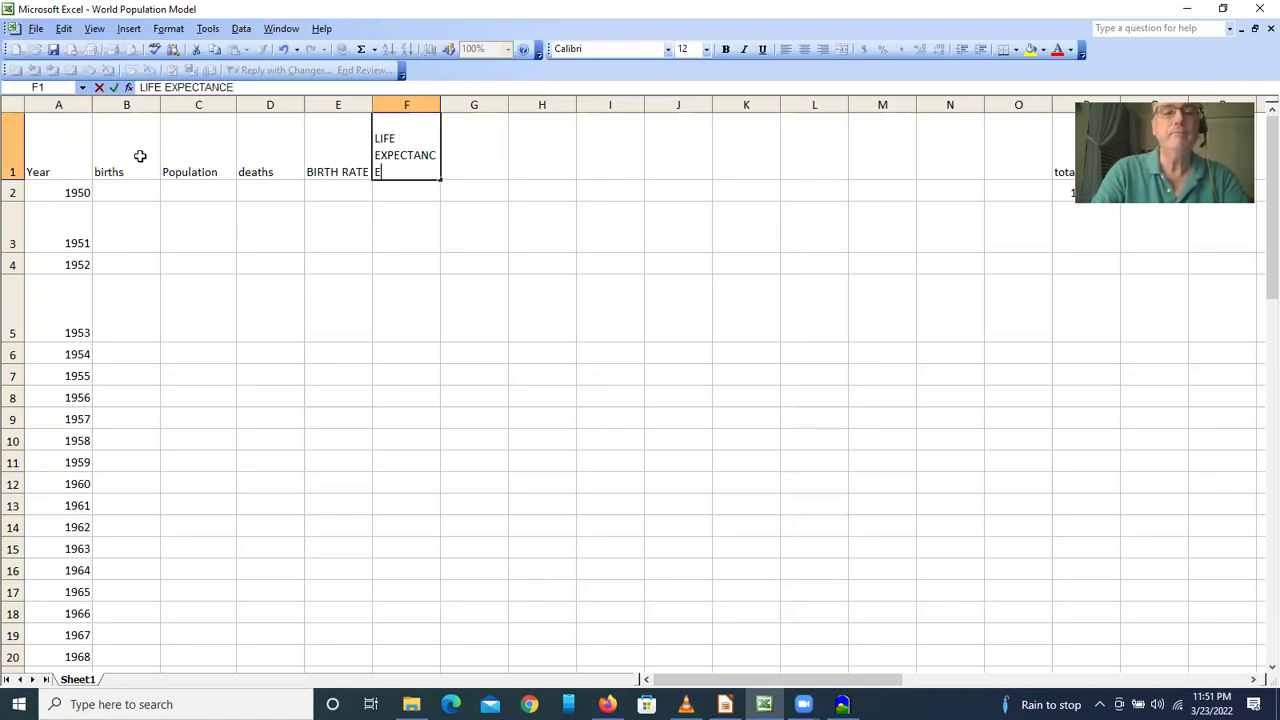
pyautogui.press('Return')
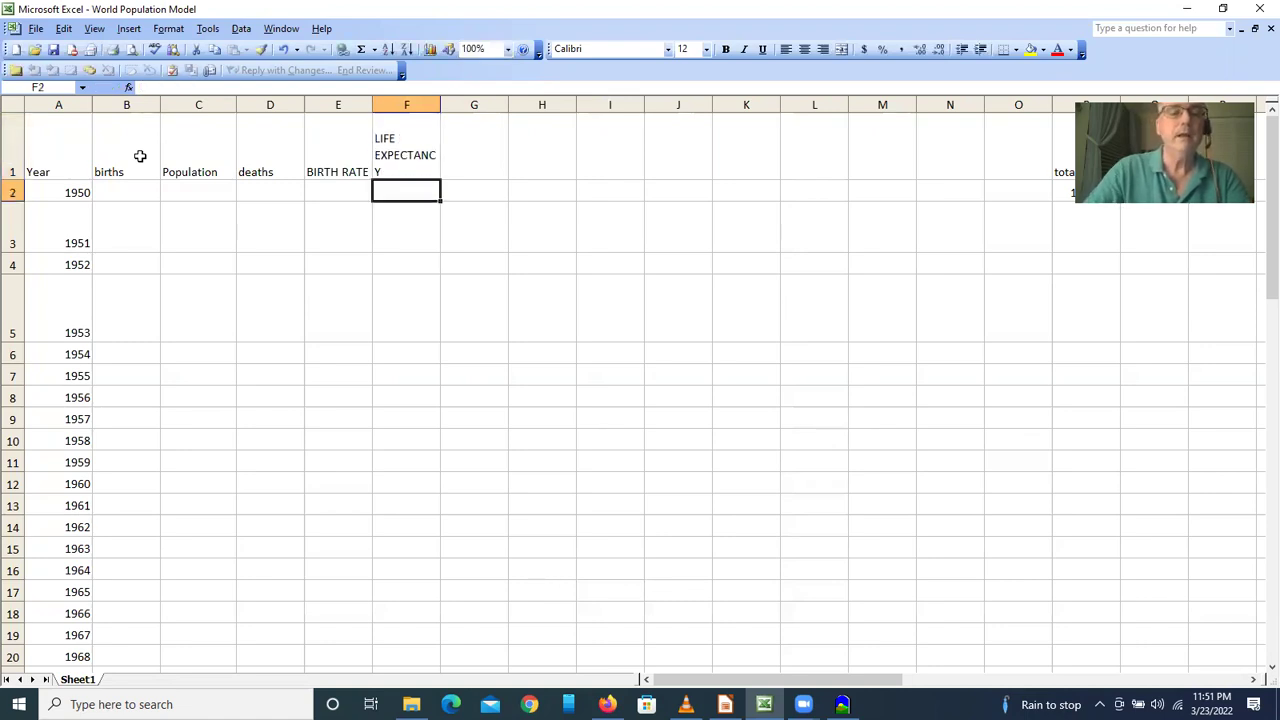
# Add the header INITIAL POPULATION in G1 and widen columns F and G so their headers fit without splitting words.
pyautogui.press('Left')
pyautogui.press('Left')
pyautogui.press('Right')
pyautogui.press('Right')
pyautogui.press('Right')
pyautogui.press('Up')
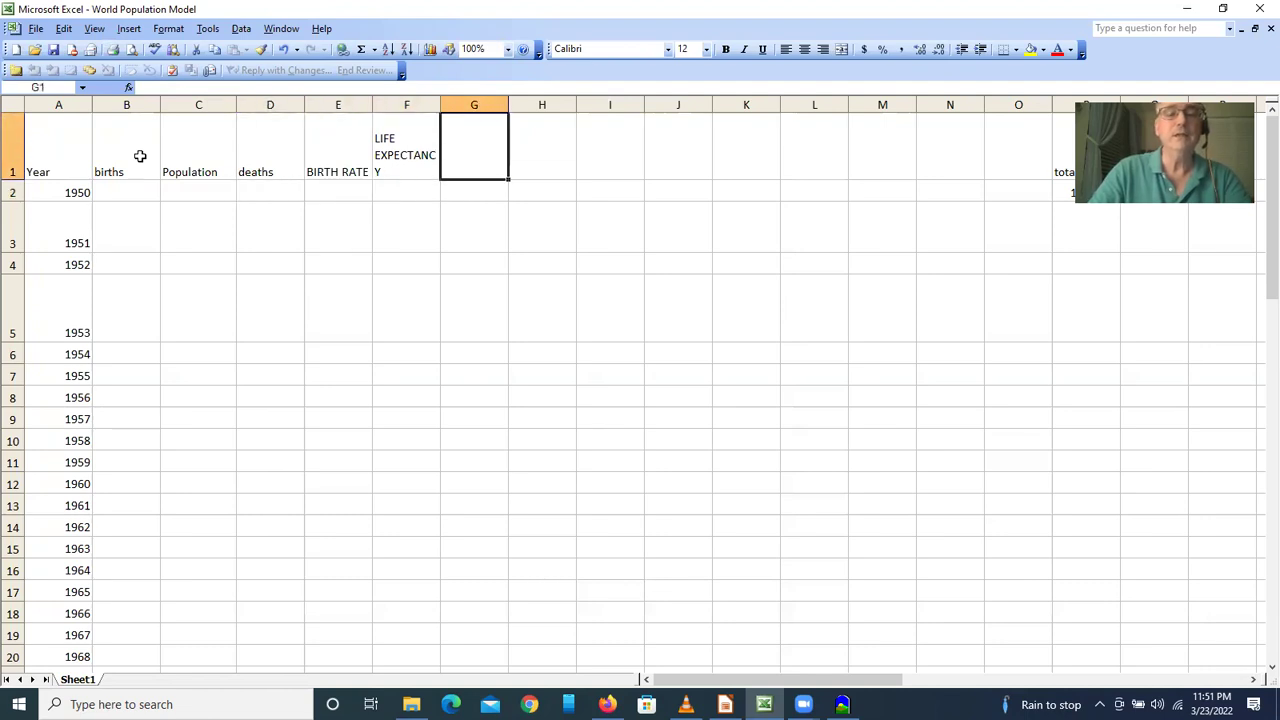
pyautogui.write('INITIAL P')
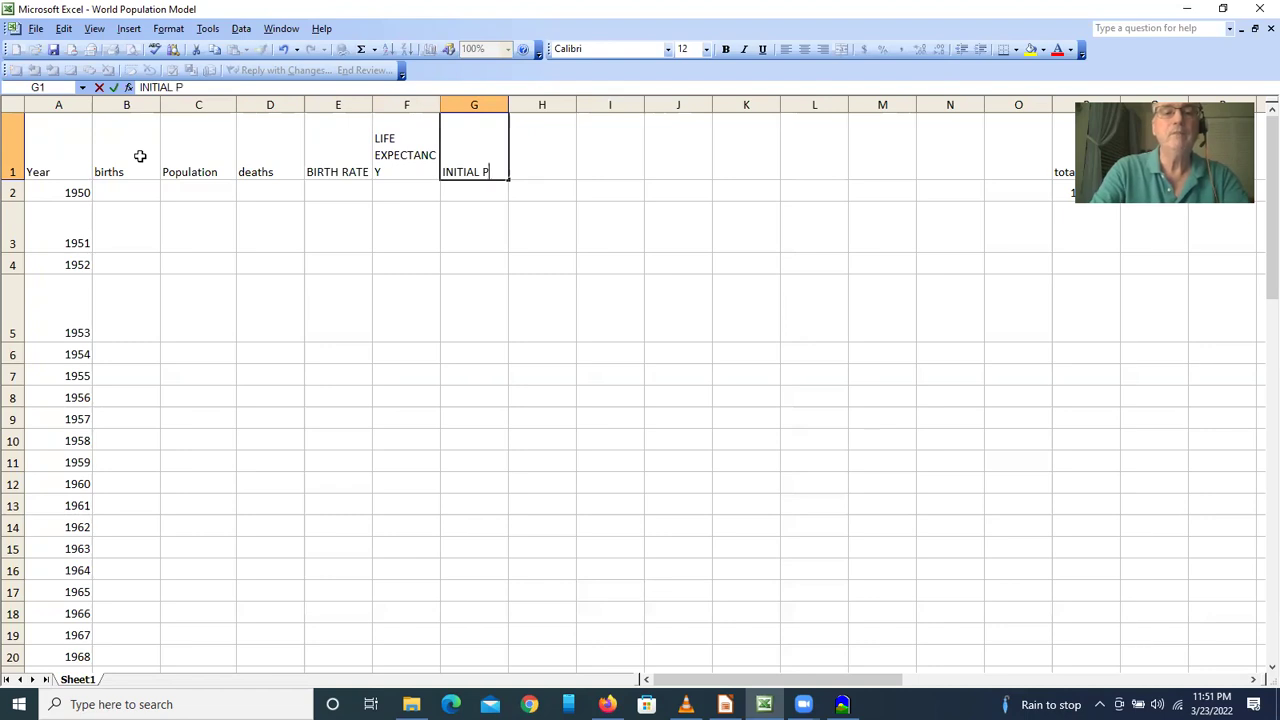
pyautogui.write('OPULATION')
pyautogui.press('Return')
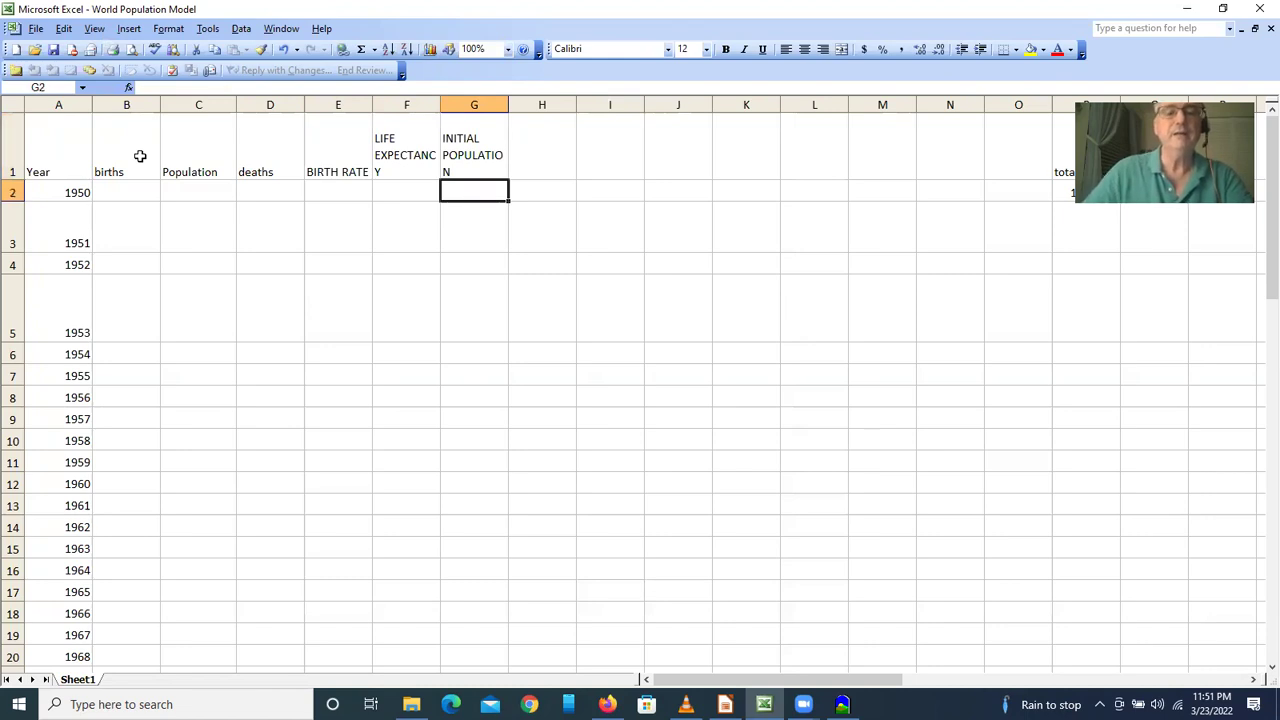
pyautogui.moveTo(440, 104); pyautogui.dragTo(522, 105)
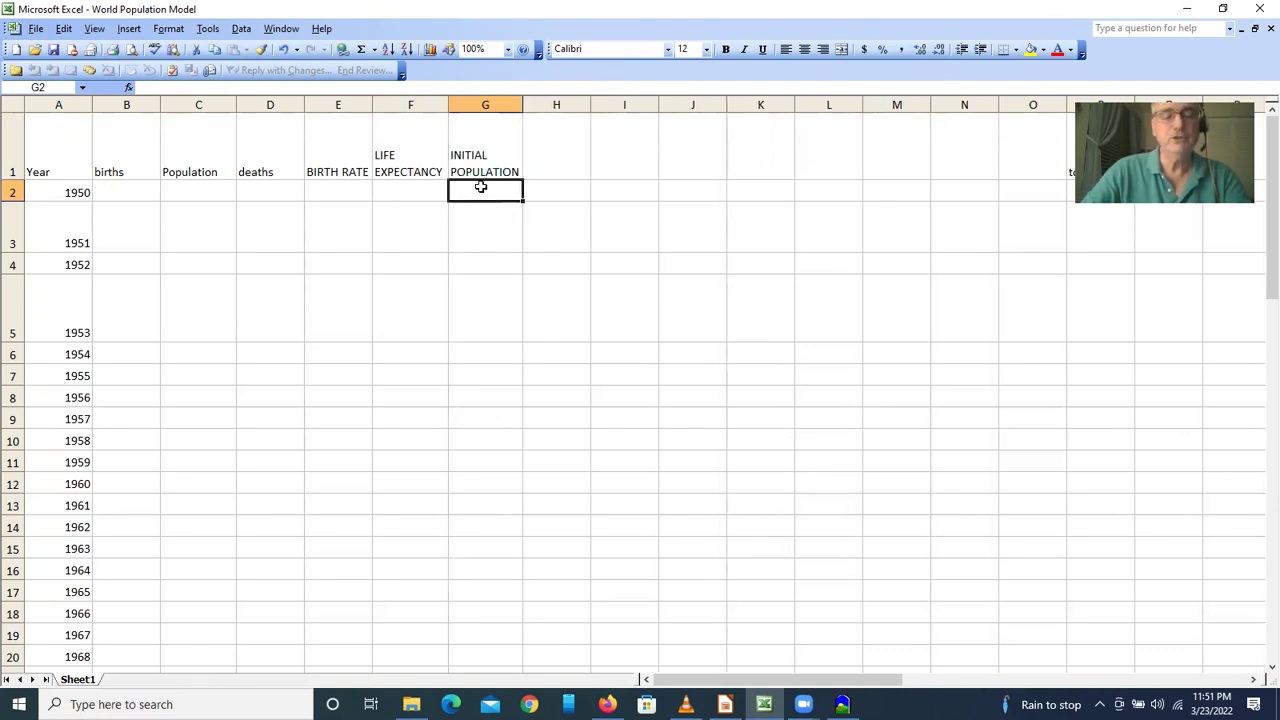
# Enter the 1950 parameter values: 2.50E+09 for INITIAL POPULATION, 60 for LIFE EXPECTANCY and 0.04 for BIRTH RATE.
pyautogui.write('2.50E+09')
pyautogui.press('Return')
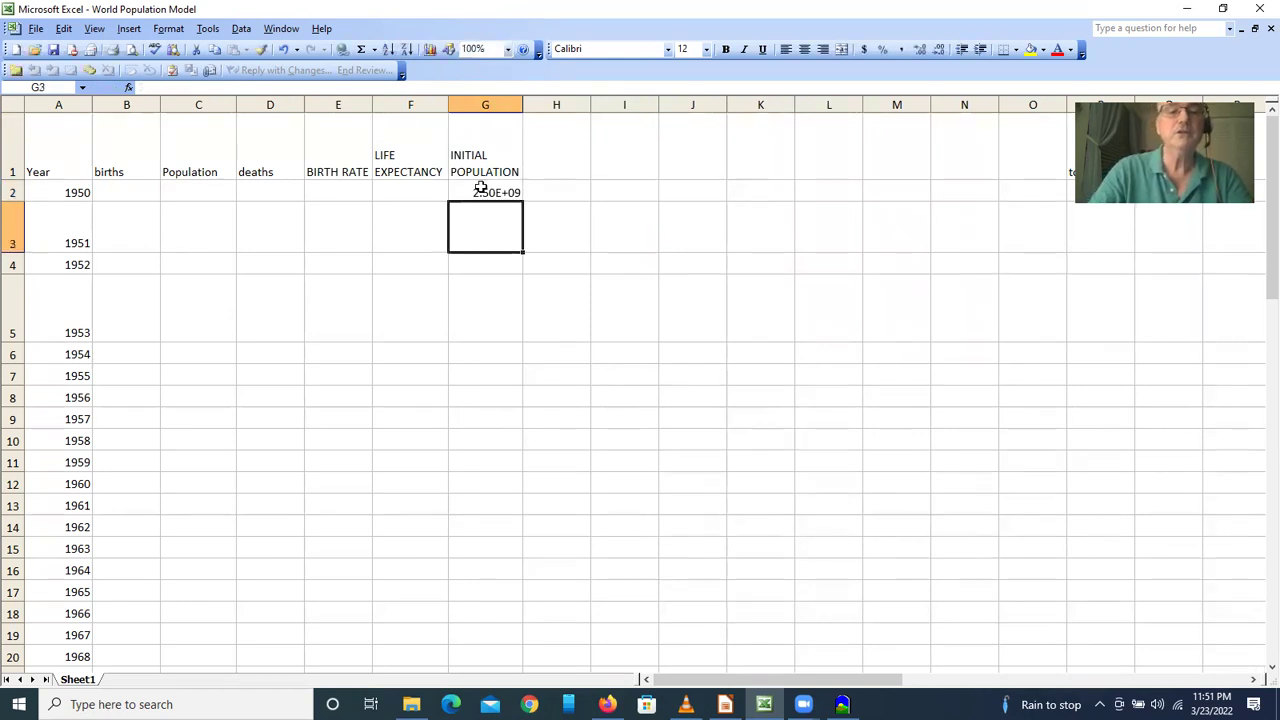
pyautogui.click(422, 196)
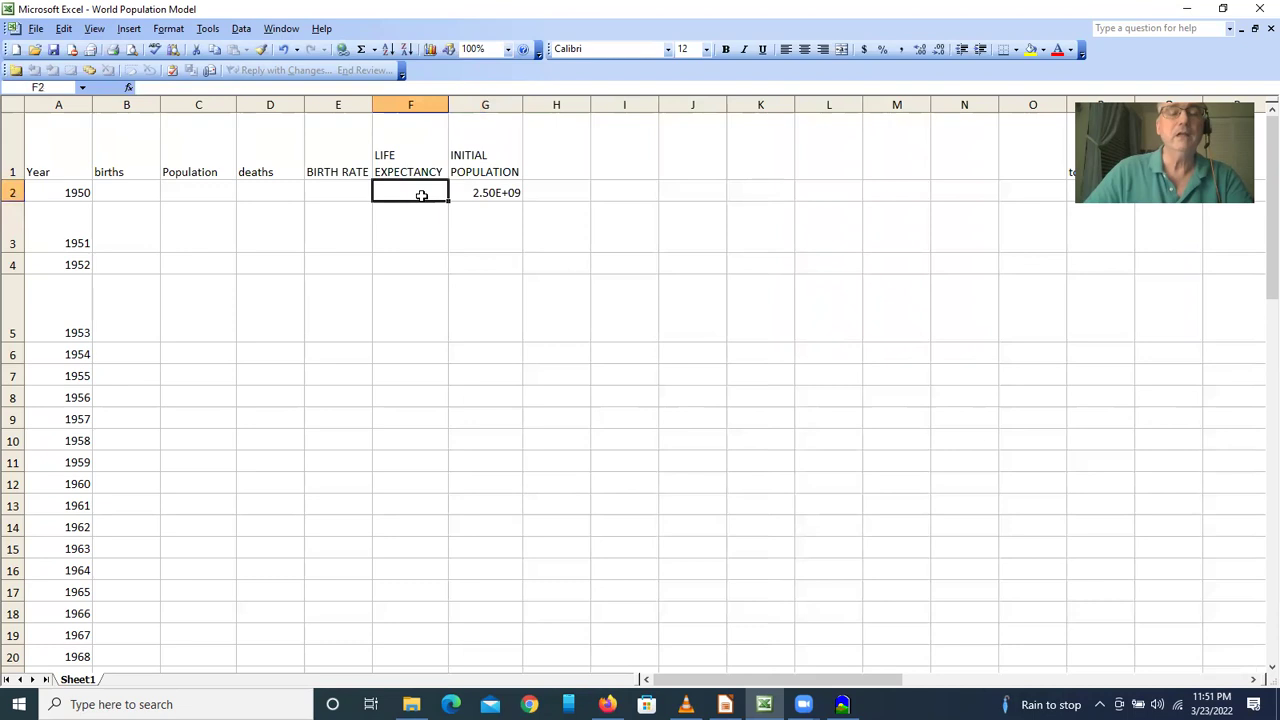
pyautogui.write('60')
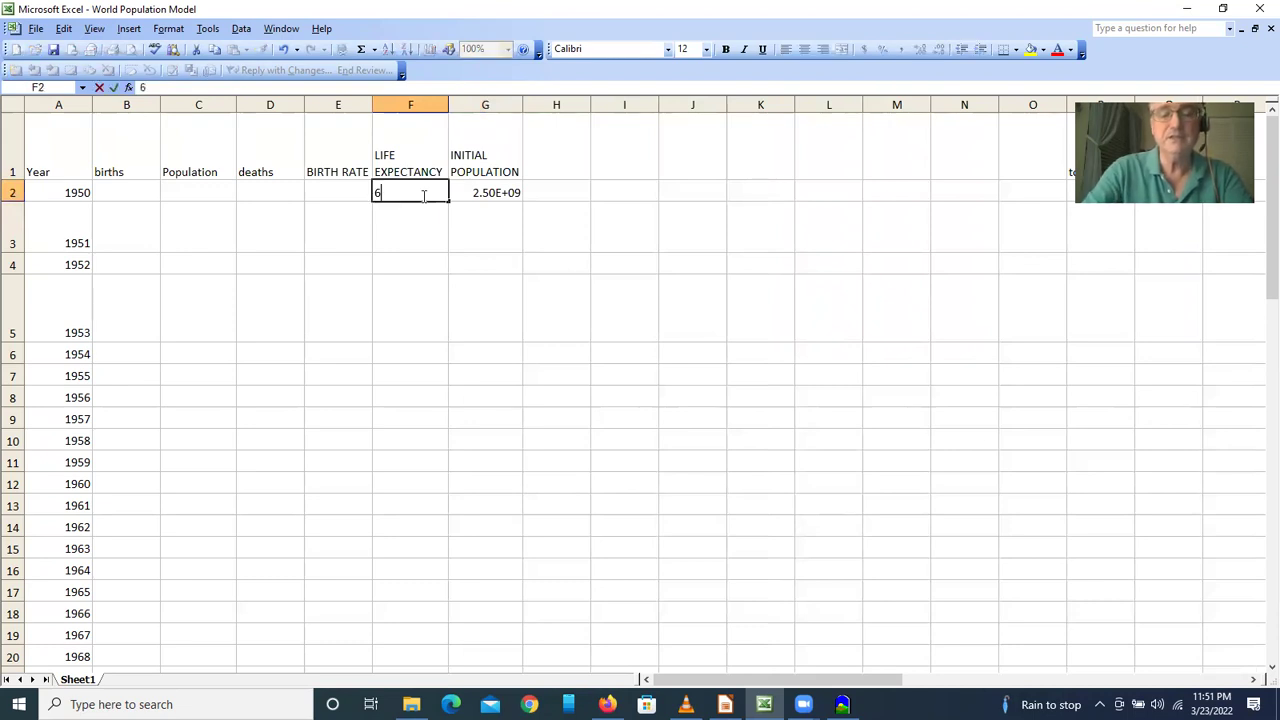
pyautogui.click(351, 196)
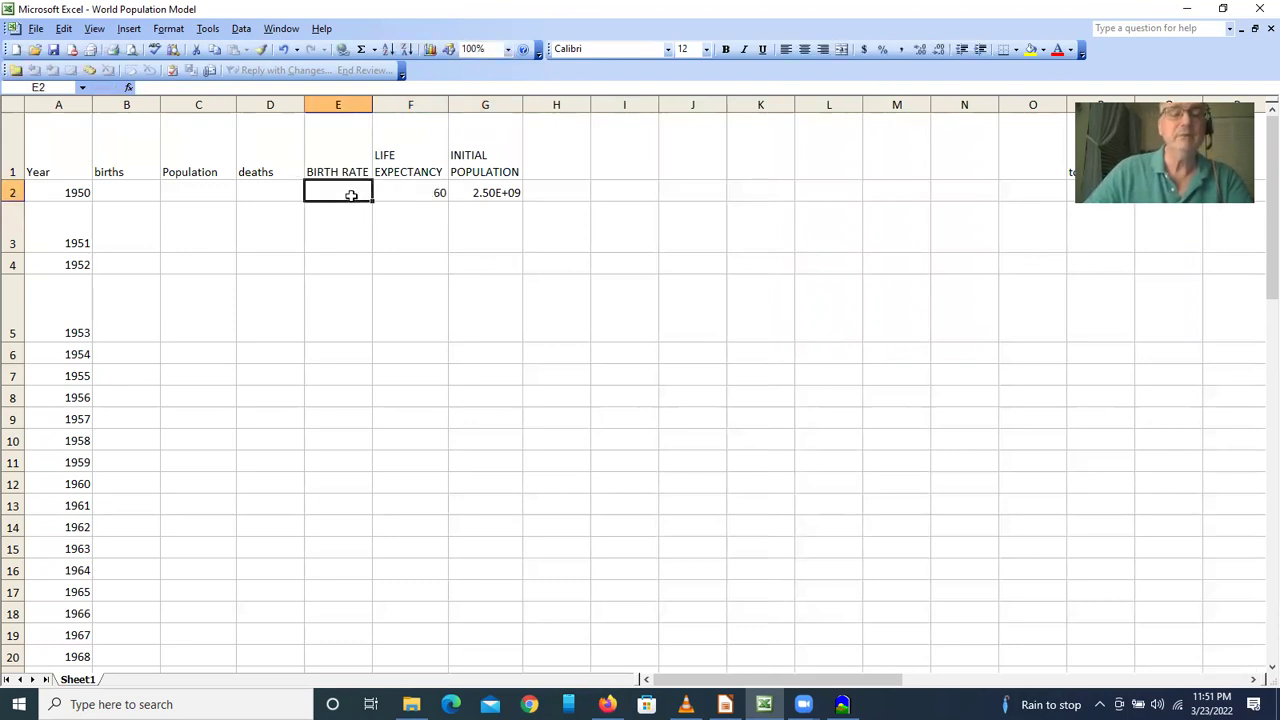
pyautogui.write('0.04')
# Link the 1950 Population in C2 to the initial population with the formula =G2.
pyautogui.click(203, 193)
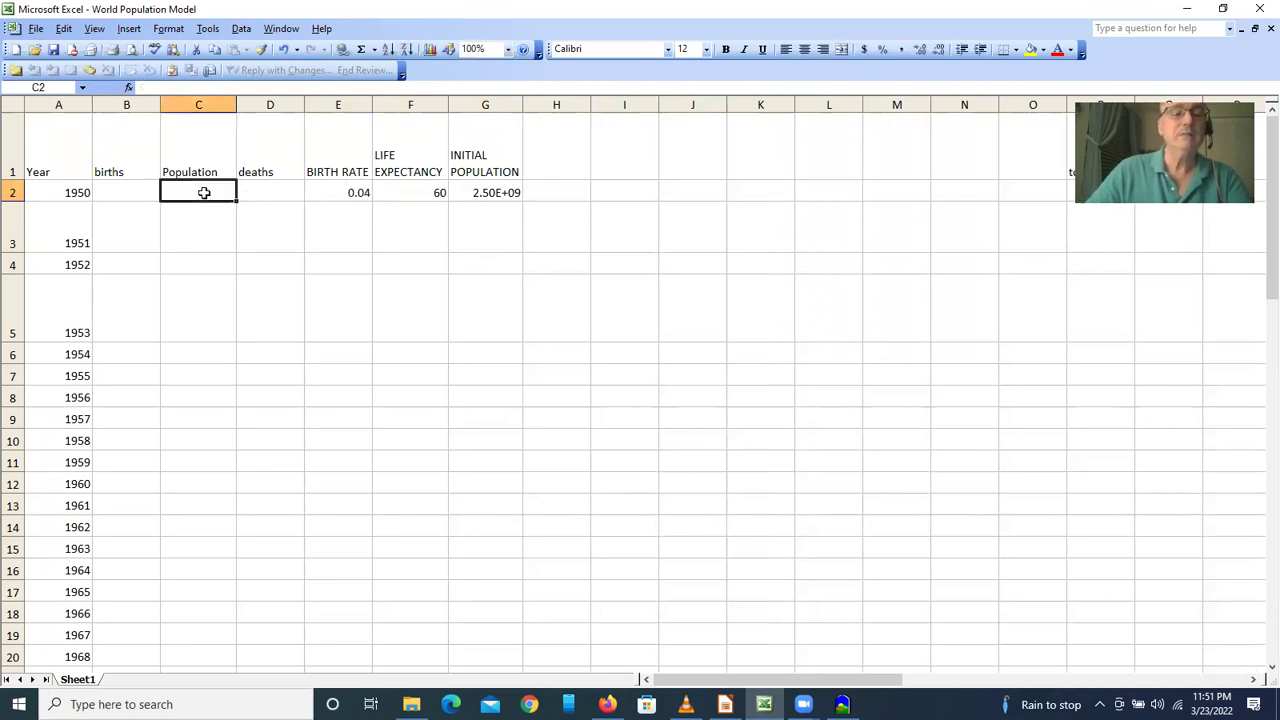
pyautogui.write('=')
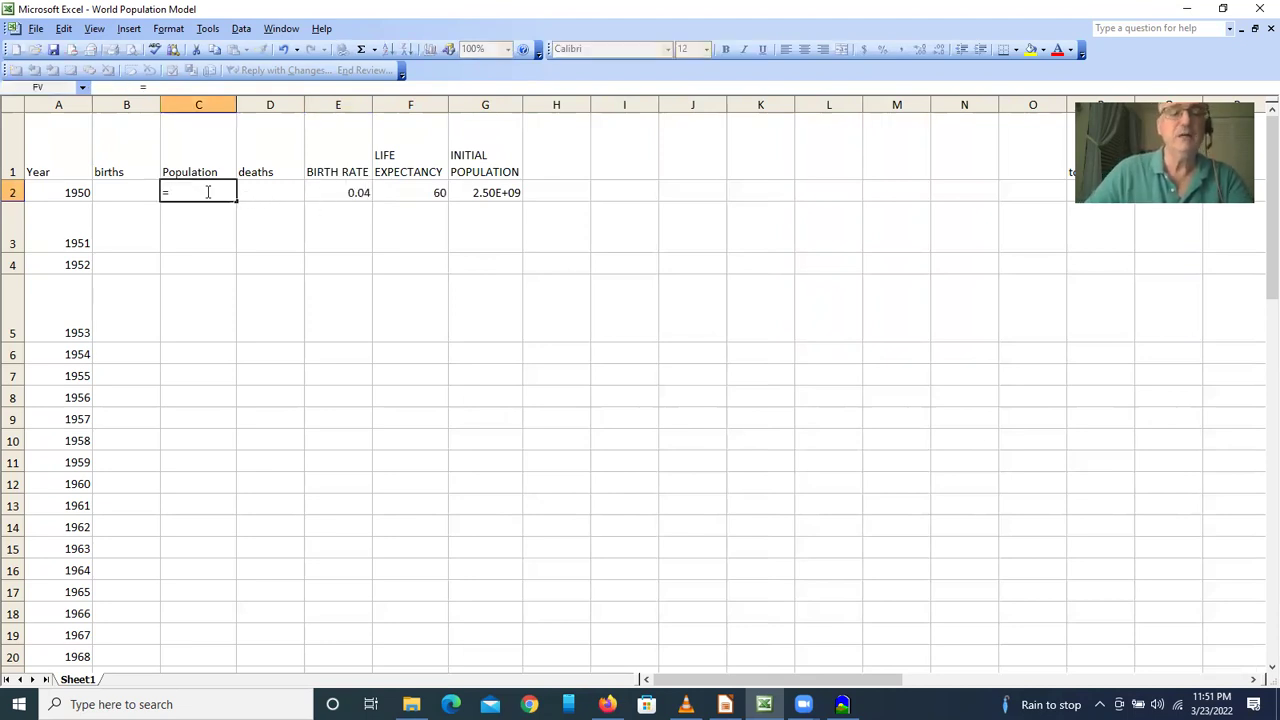
pyautogui.click(478, 193)
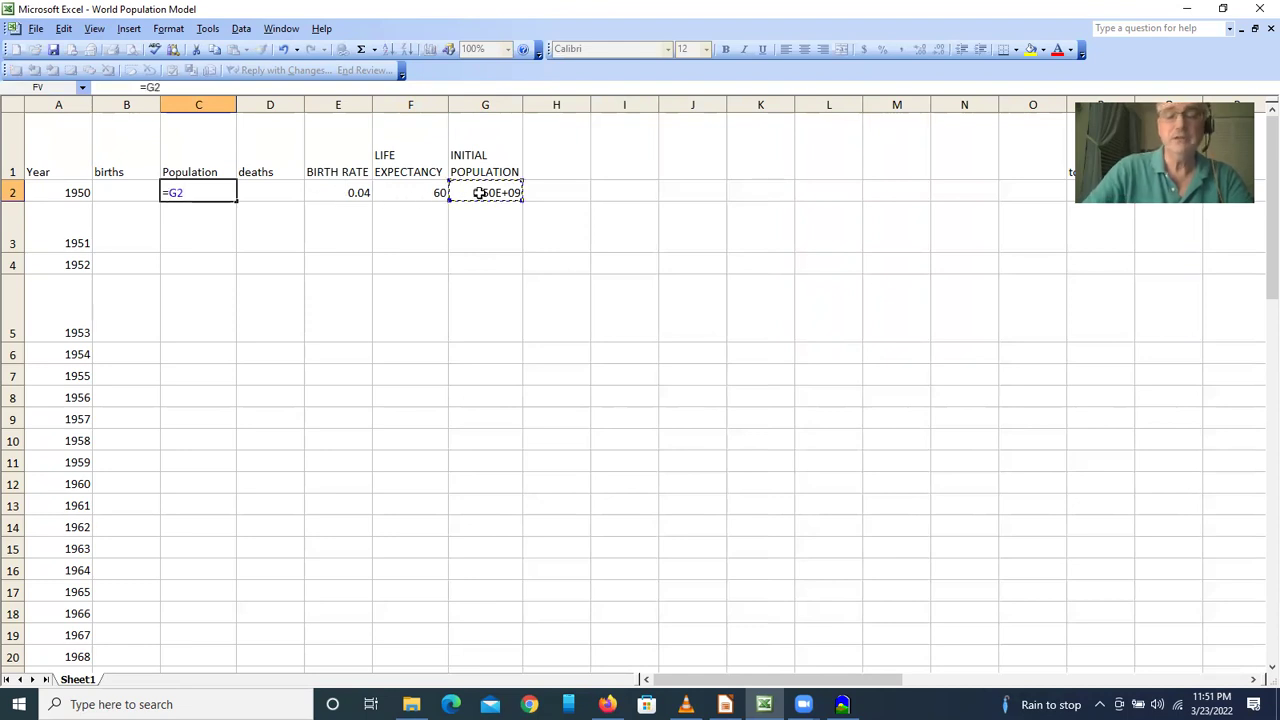
pyautogui.press('Return')
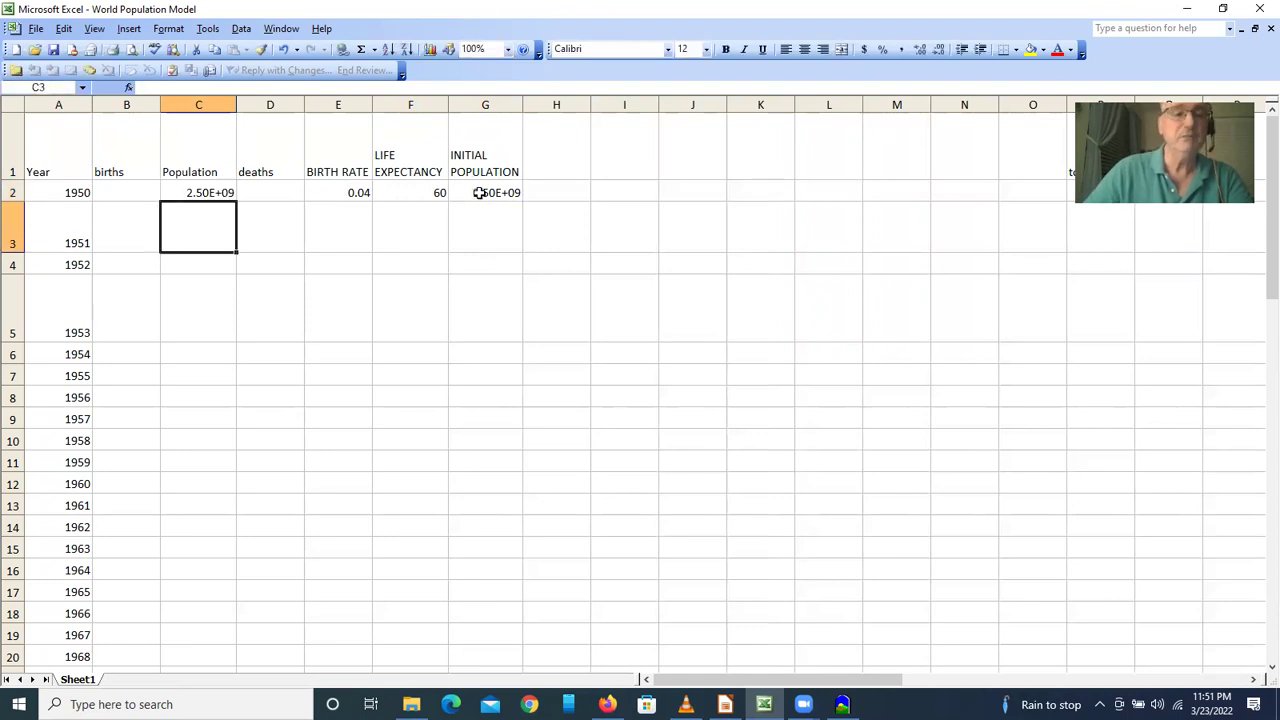
# Calculate the 1950 births in B2 as population times birth rate with the formula =C2*E2.
pyautogui.click(139, 193)
pyautogui.write('=')
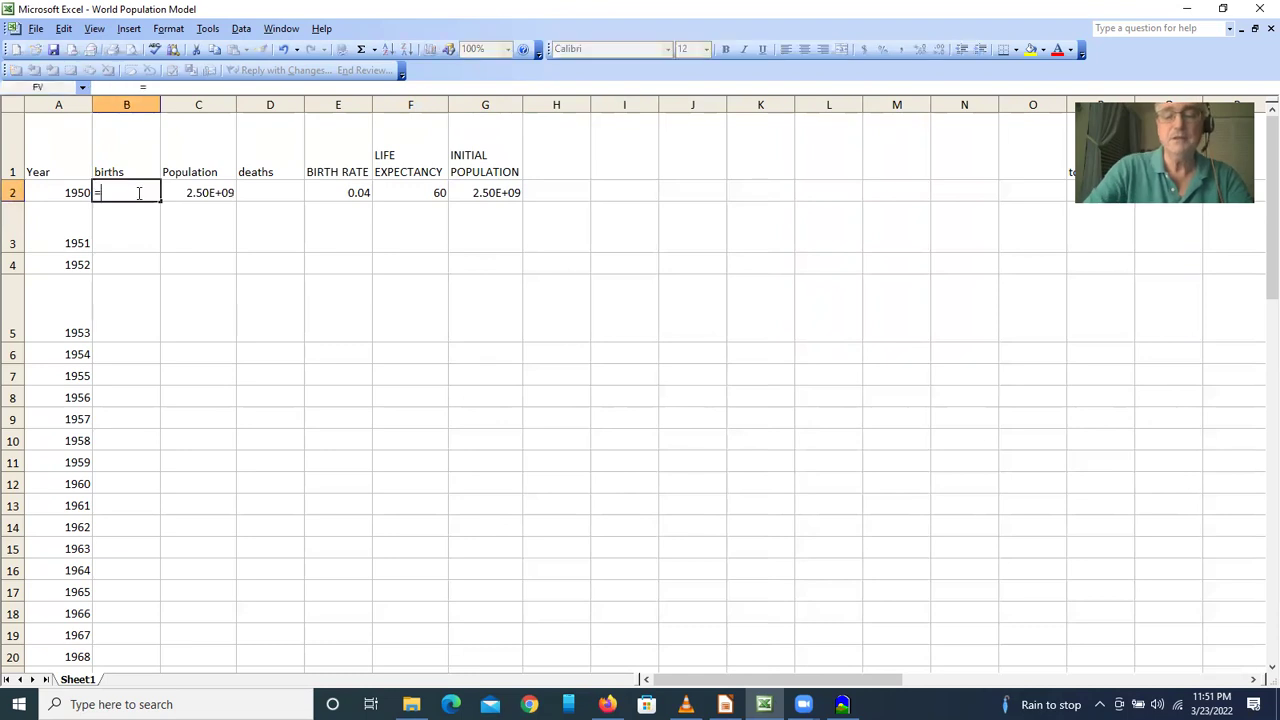
pyautogui.click(204, 192)
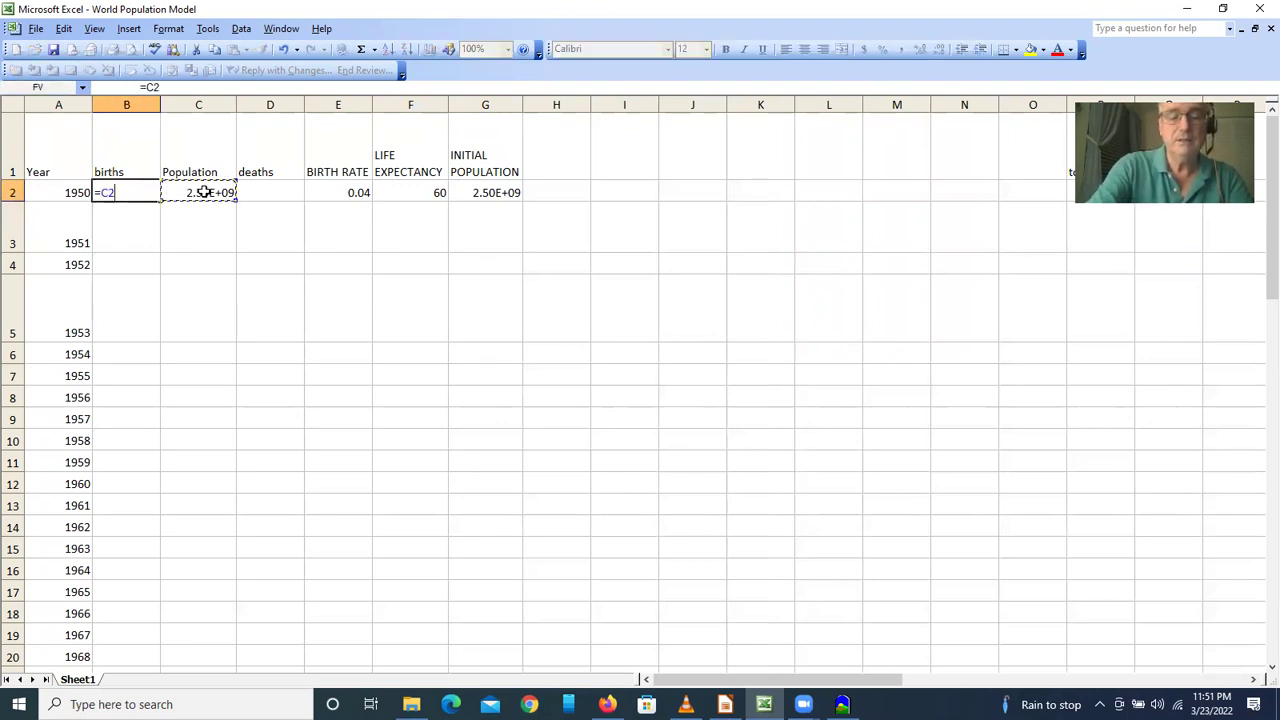
pyautogui.write('*')
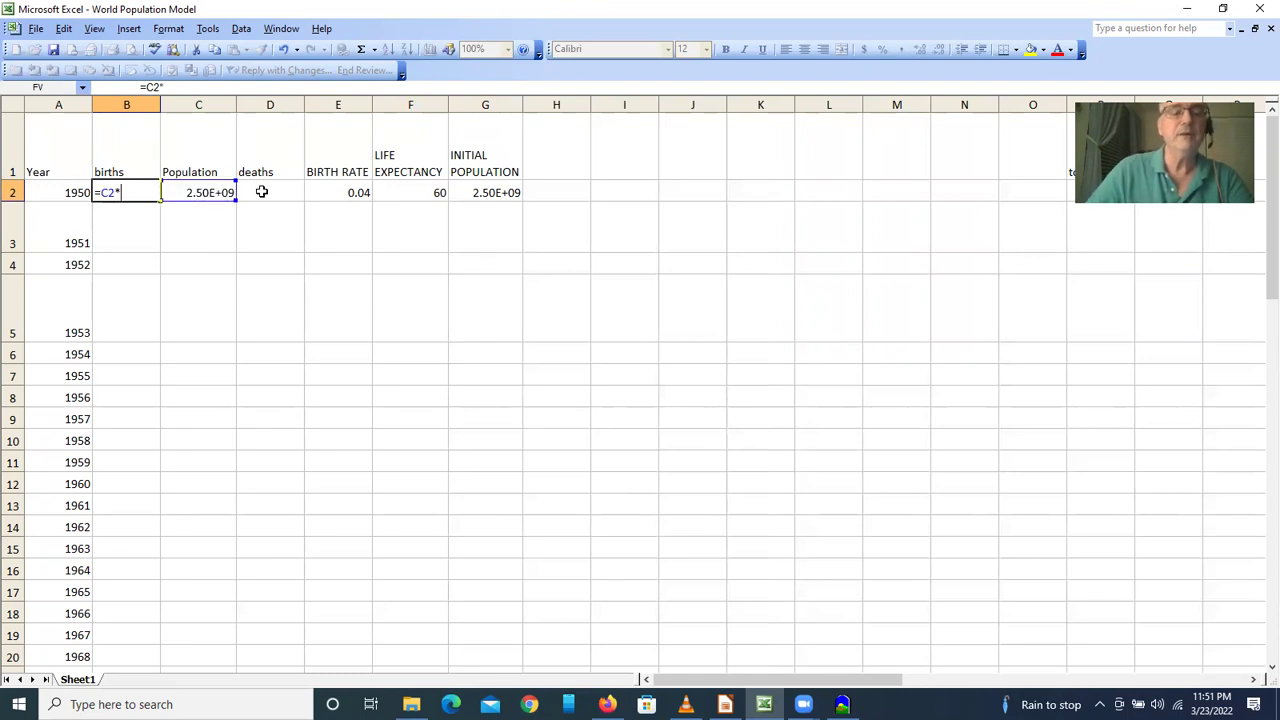
pyautogui.click(355, 192)
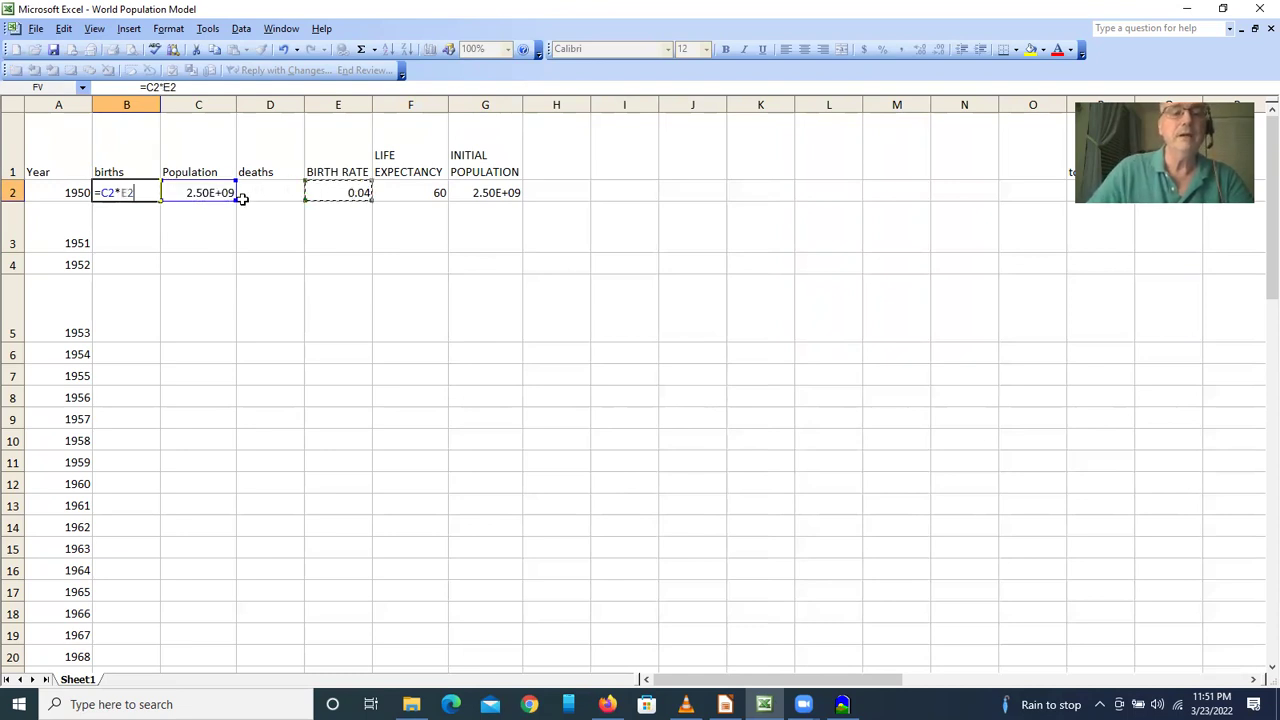
pyautogui.click(128, 195)
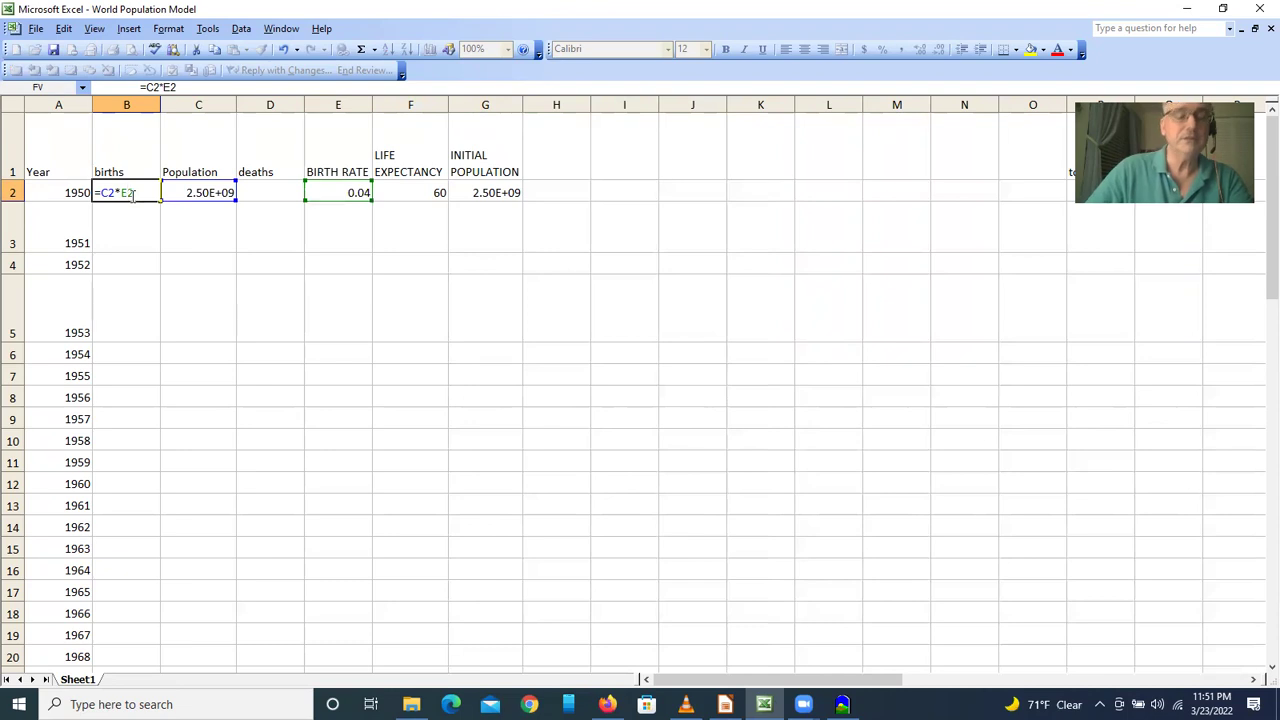
pyautogui.press('Return')
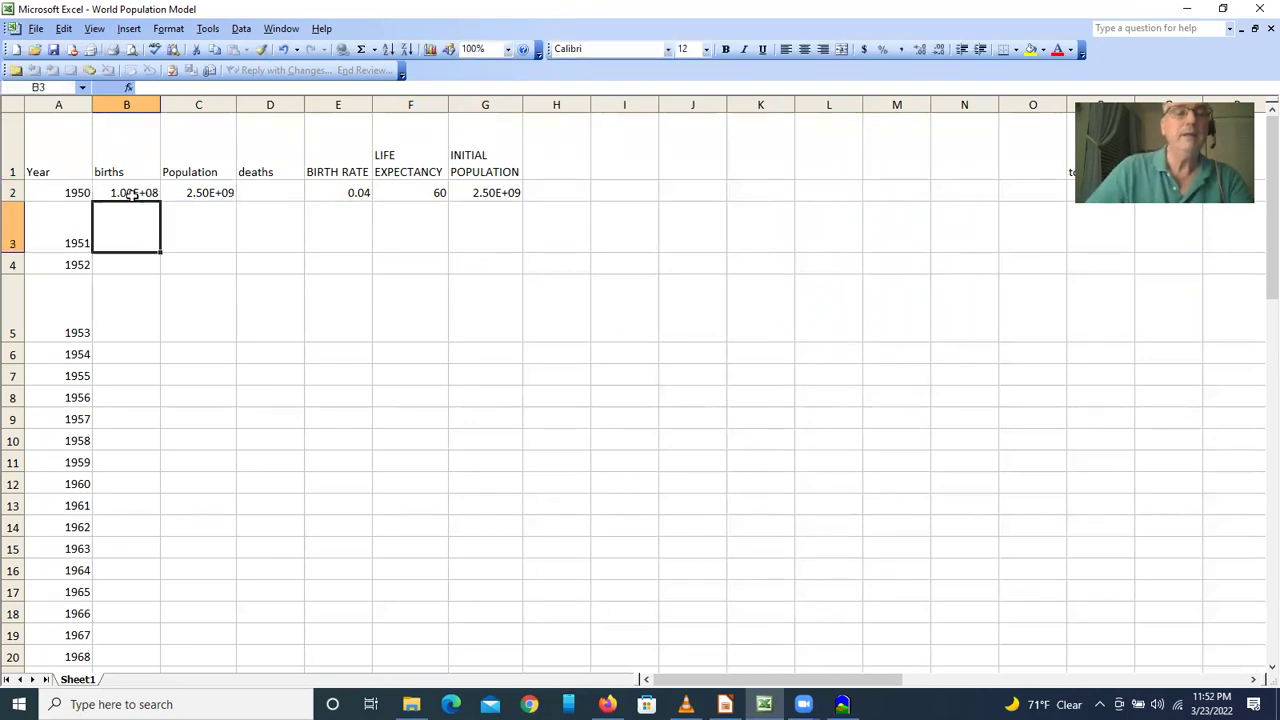
# Calculate the 1950 deaths in D2 as population divided by life expectancy, using =C2/F$2 with the life expectancy row locked.
pyautogui.click(260, 190)
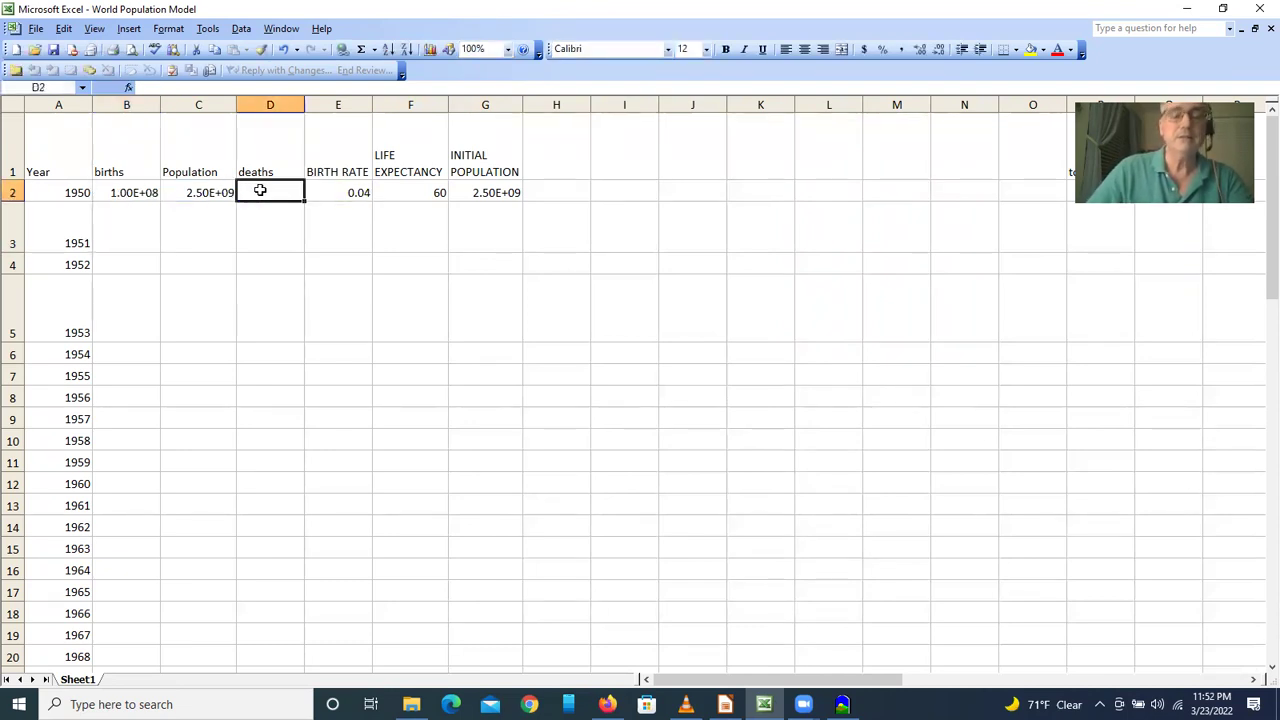
pyautogui.write('=')
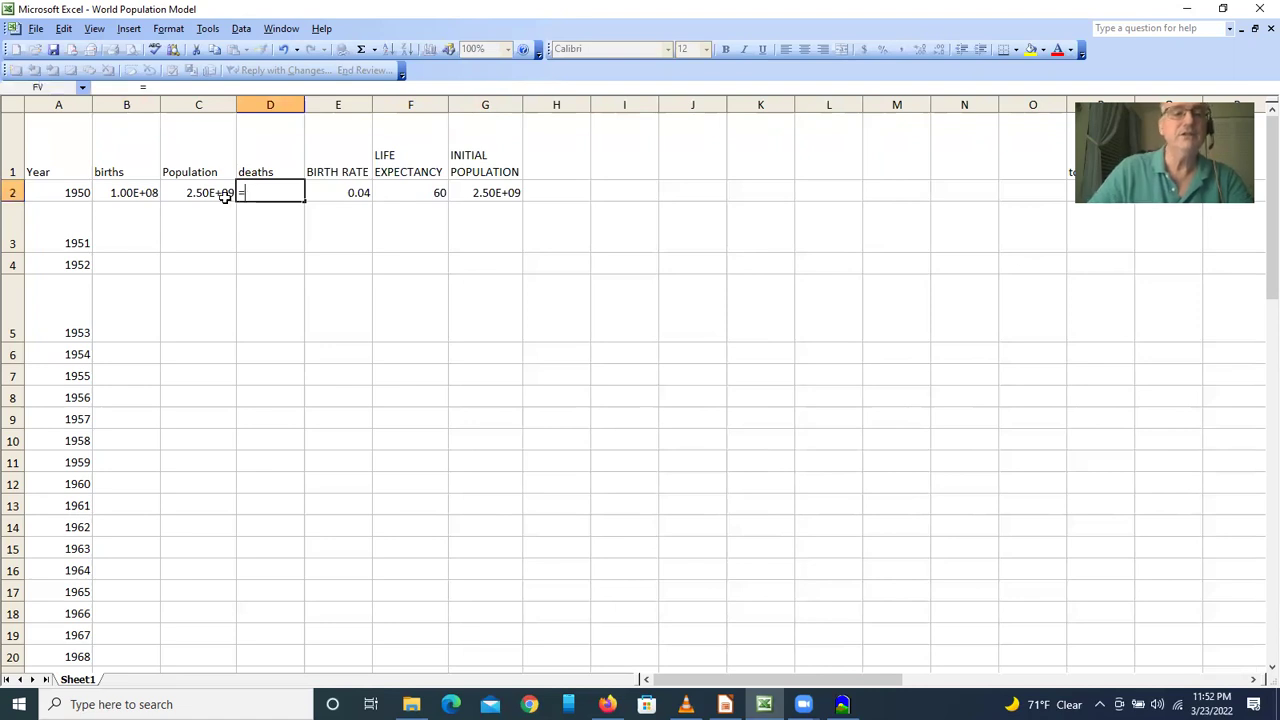
pyautogui.click(220, 193)
pyautogui.write('/')
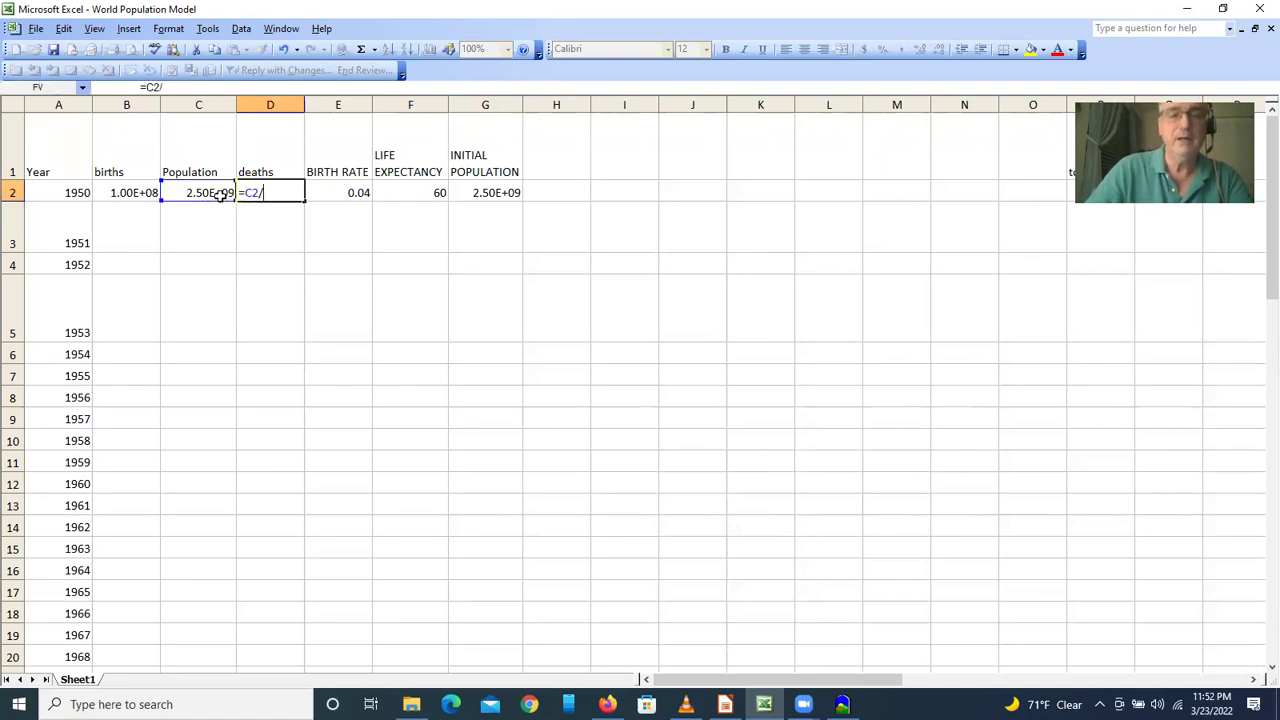
pyautogui.click(408, 192)
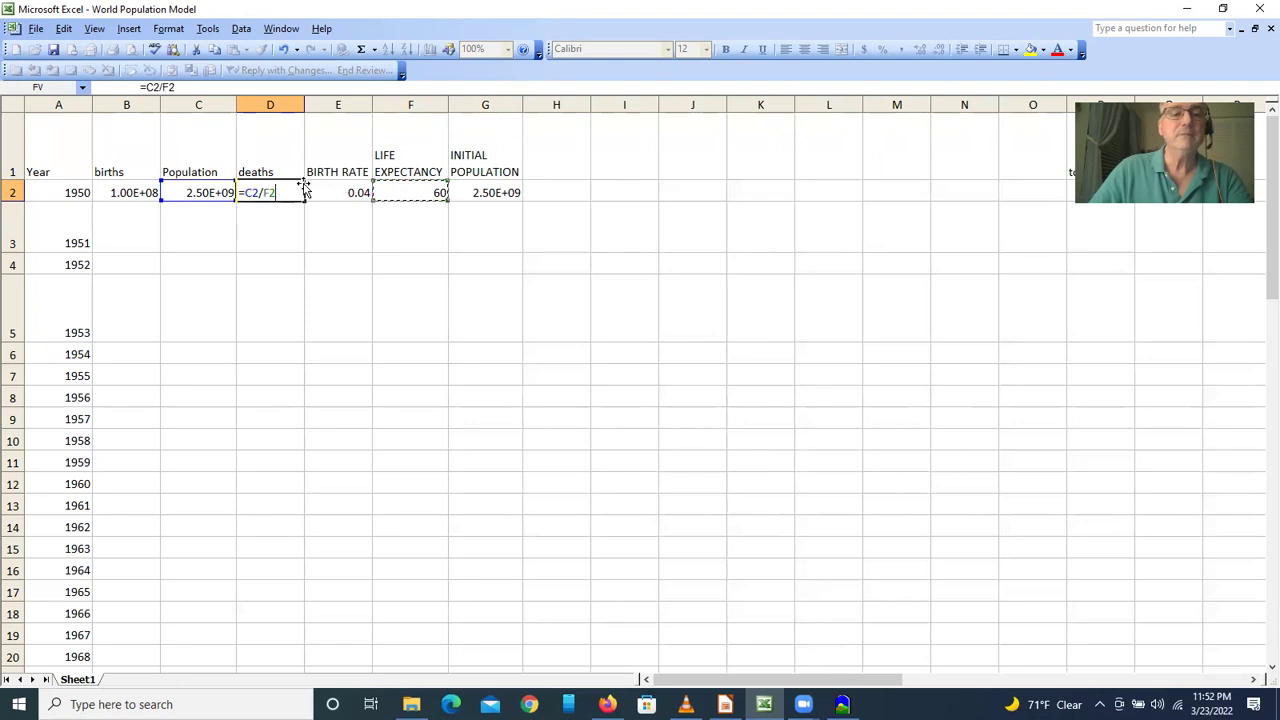
pyautogui.click(278, 188)
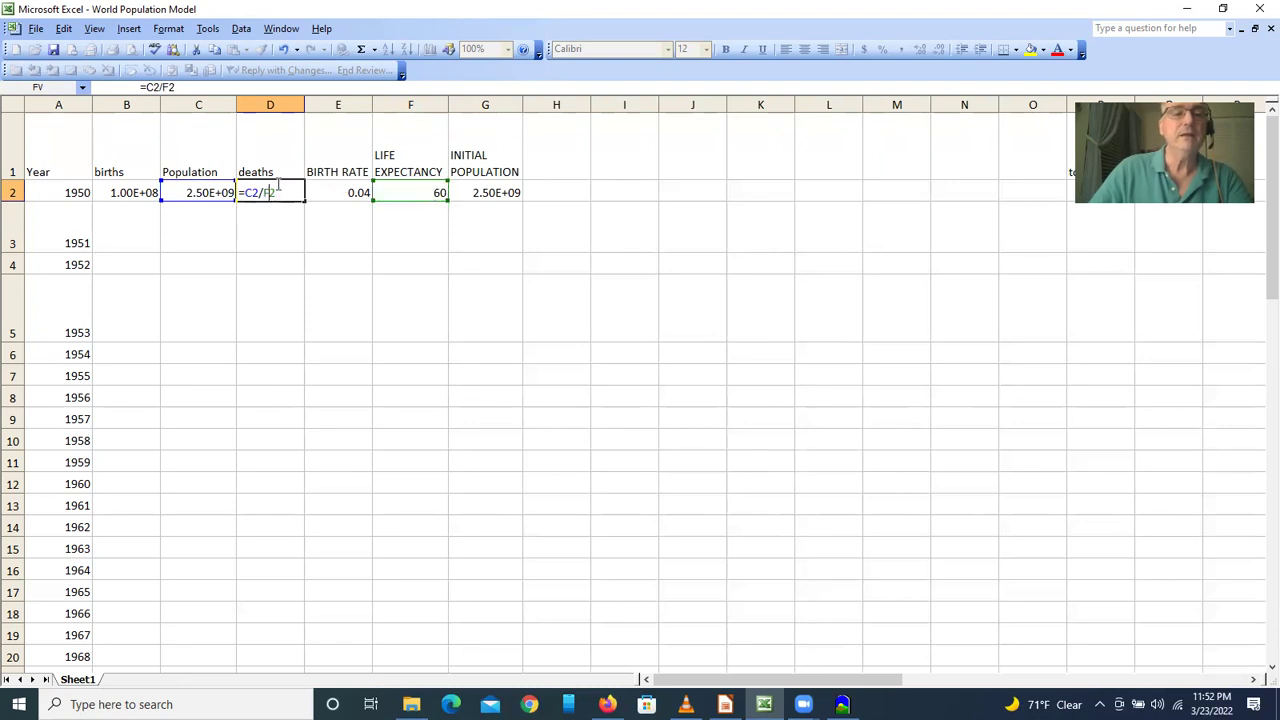
pyautogui.press('Return')
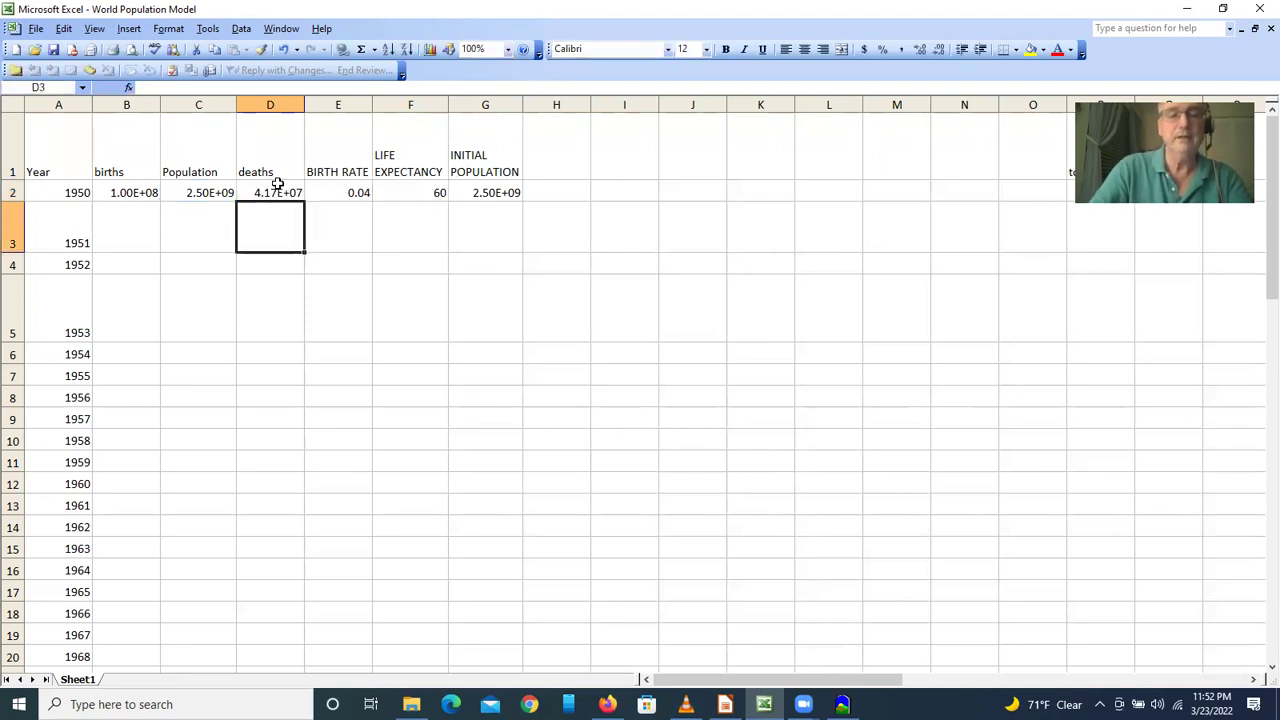
# Copy the 1950 births and deaths formulas from B2 and D2 into the 1951 row, cells B3 and D3.
pyautogui.click(148, 186)
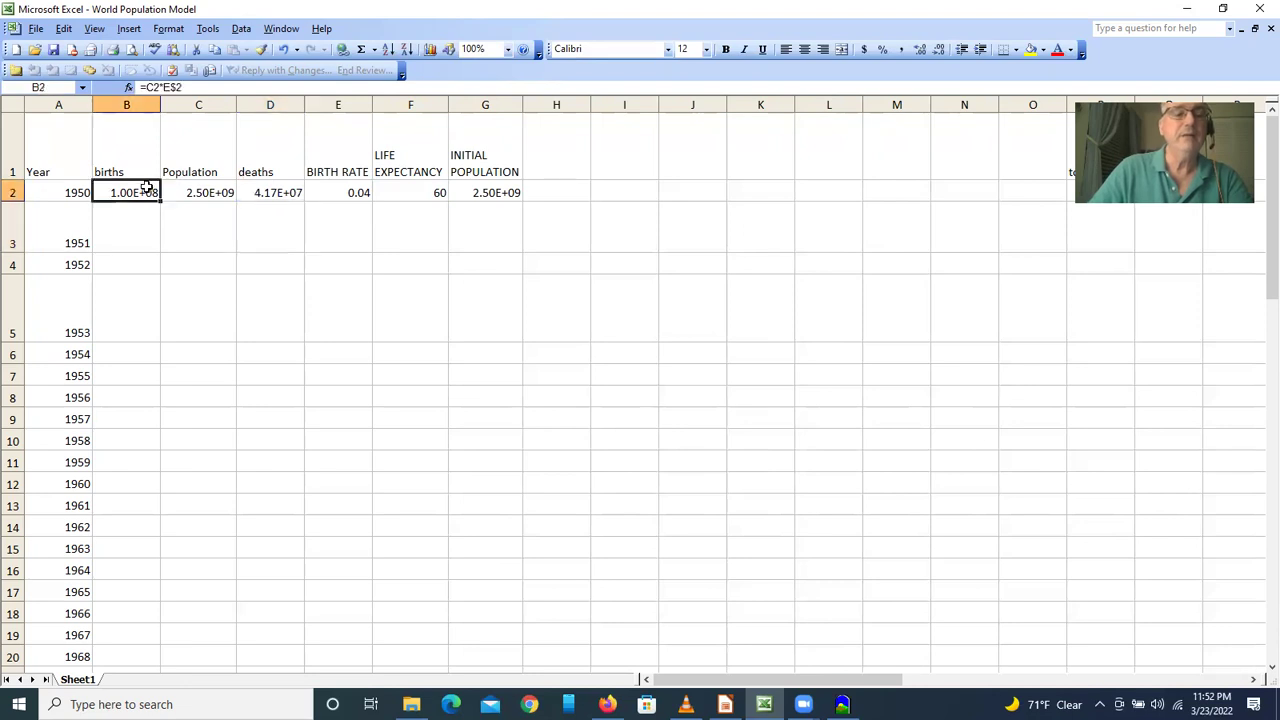
pyautogui.click(215, 50)
pyautogui.click(130, 227)
pyautogui.click(232, 49)
pyautogui.click(260, 193)
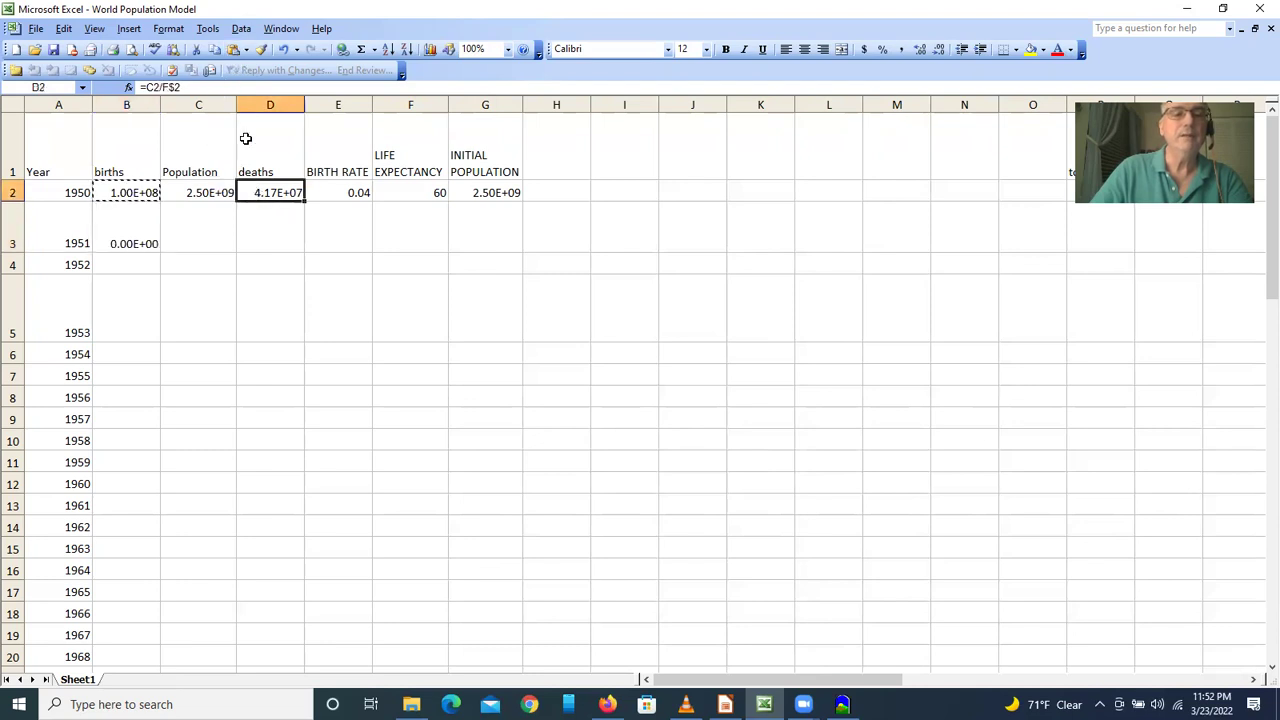
pyautogui.click(216, 49)
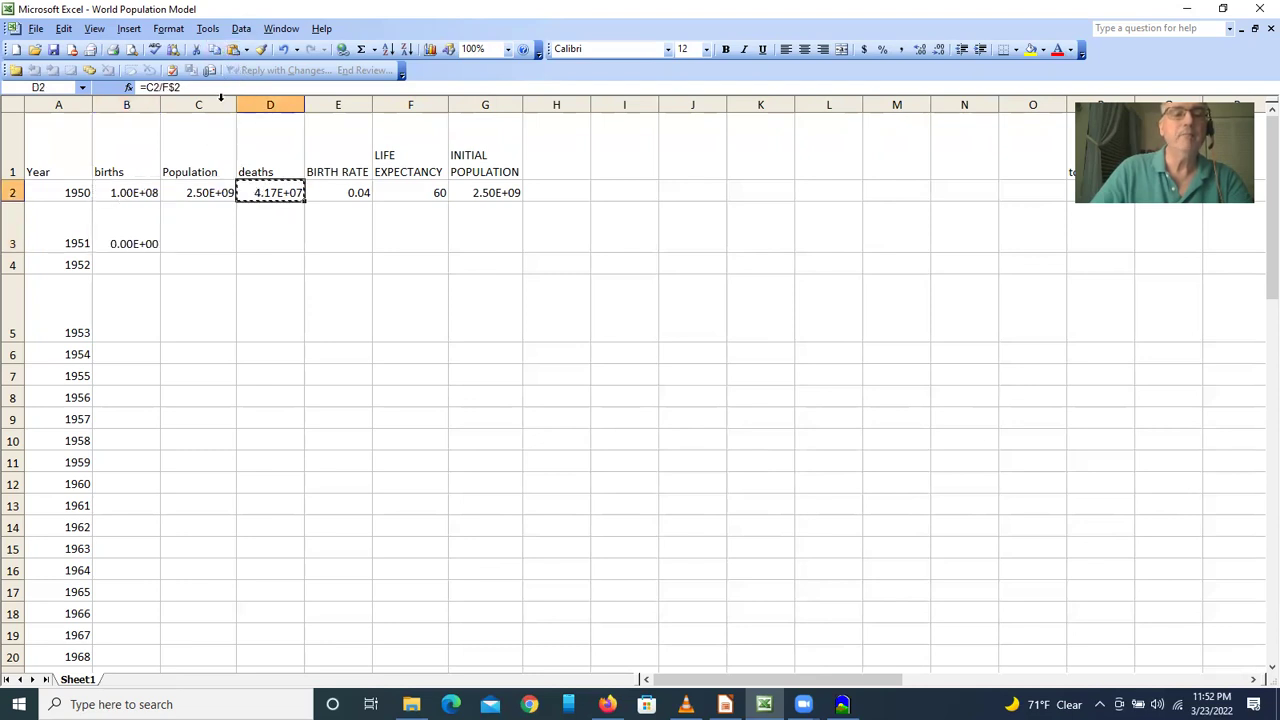
pyautogui.click(264, 222)
pyautogui.click(236, 54)
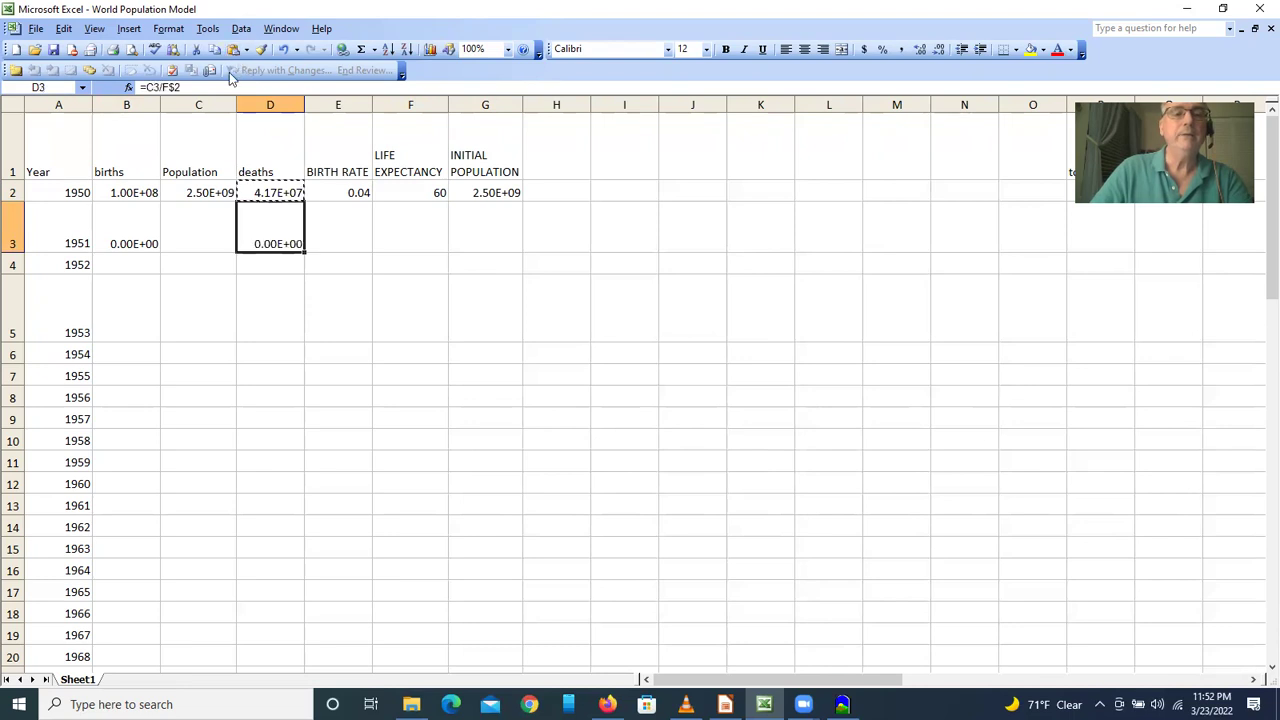
# Add a STEP TIME parameter with its header in H1 and a value of 1 in H2.
pyautogui.click(199, 230)
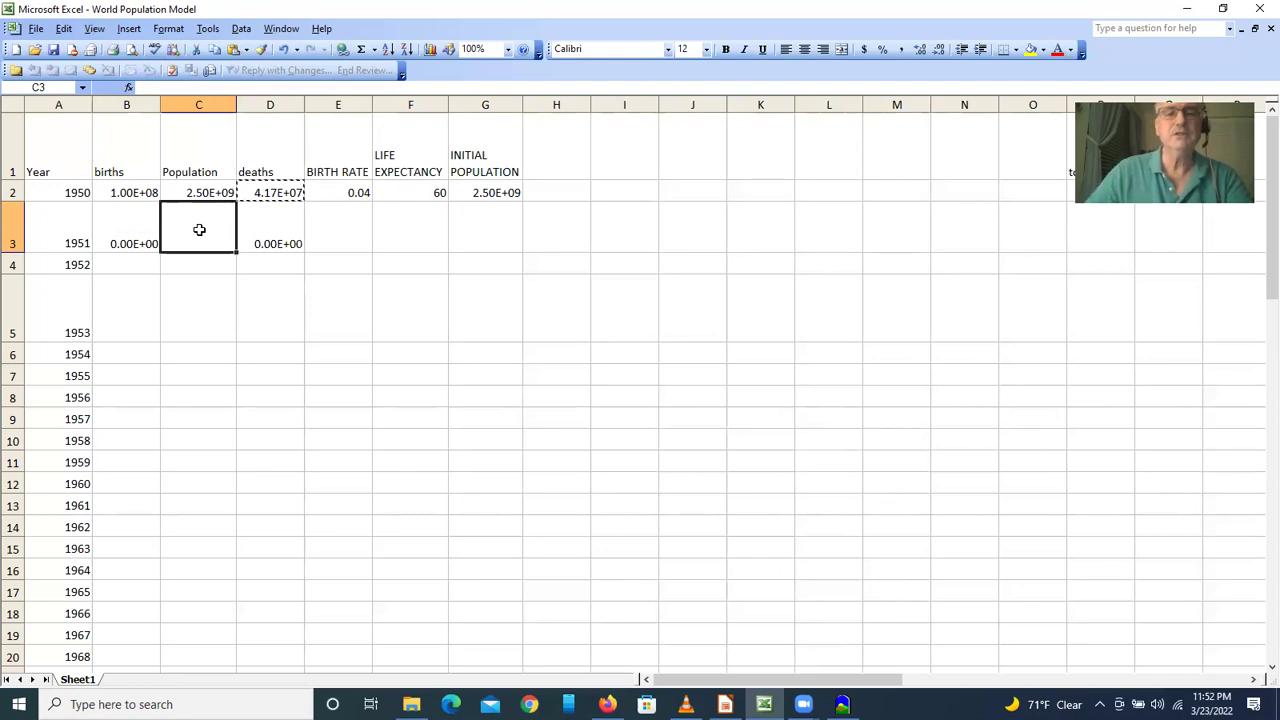
pyautogui.click(554, 162)
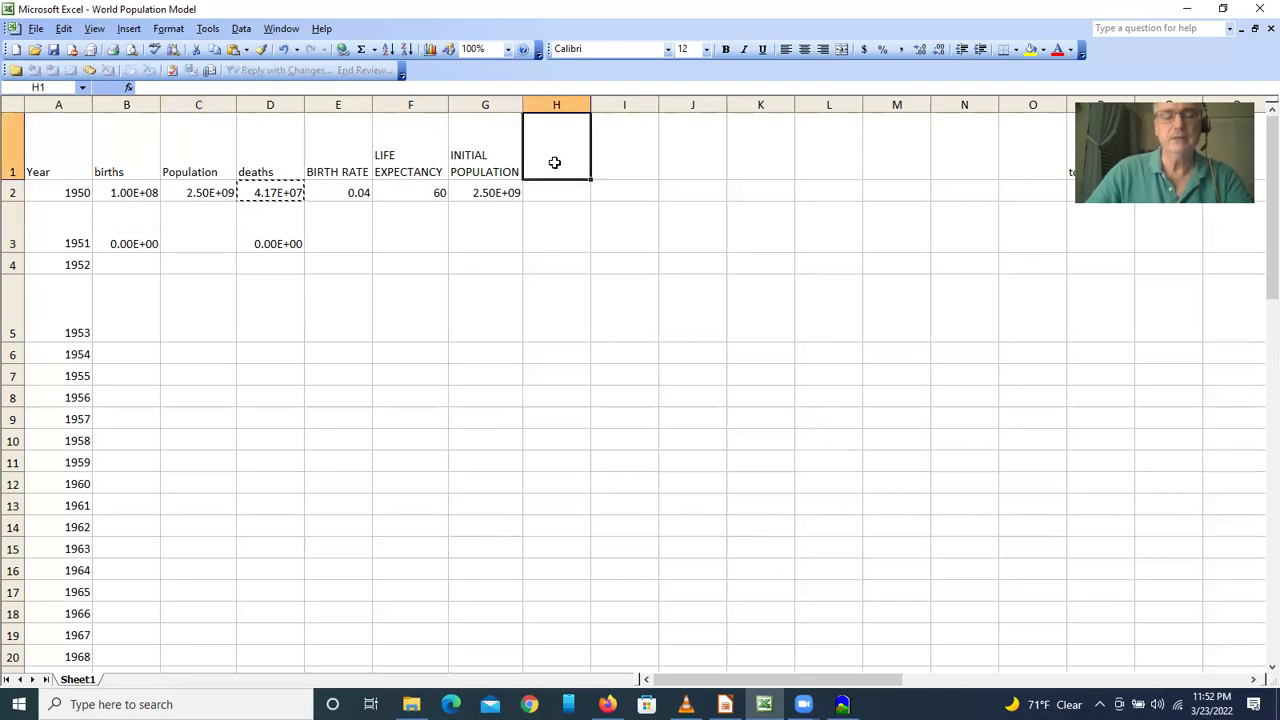
pyautogui.write('S')
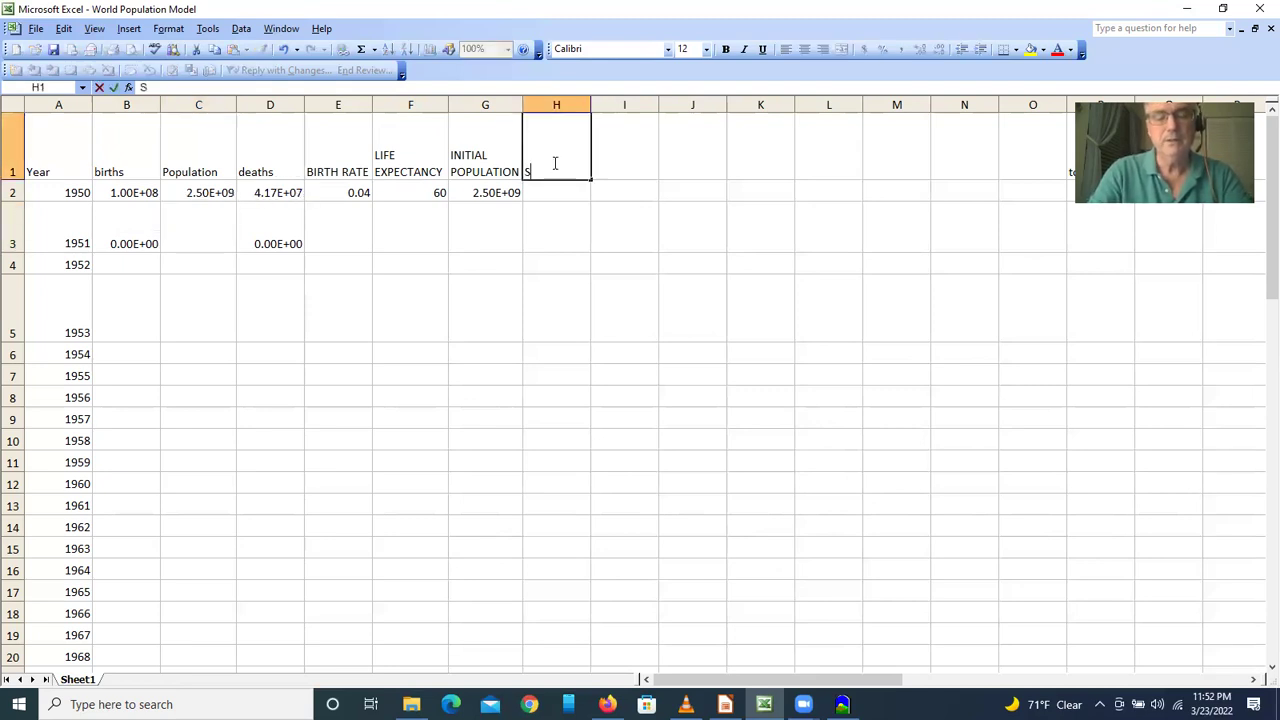
pyautogui.write('TEP TIME')
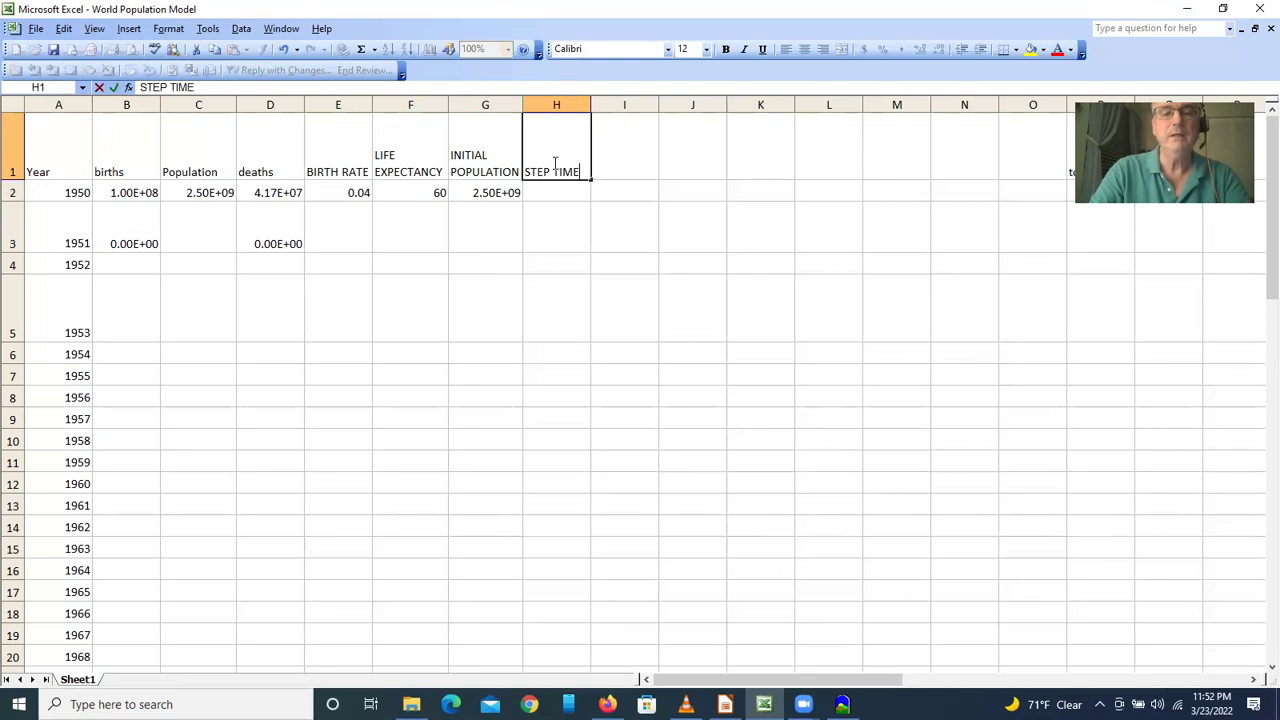
pyautogui.press('Return')
pyautogui.write('1')
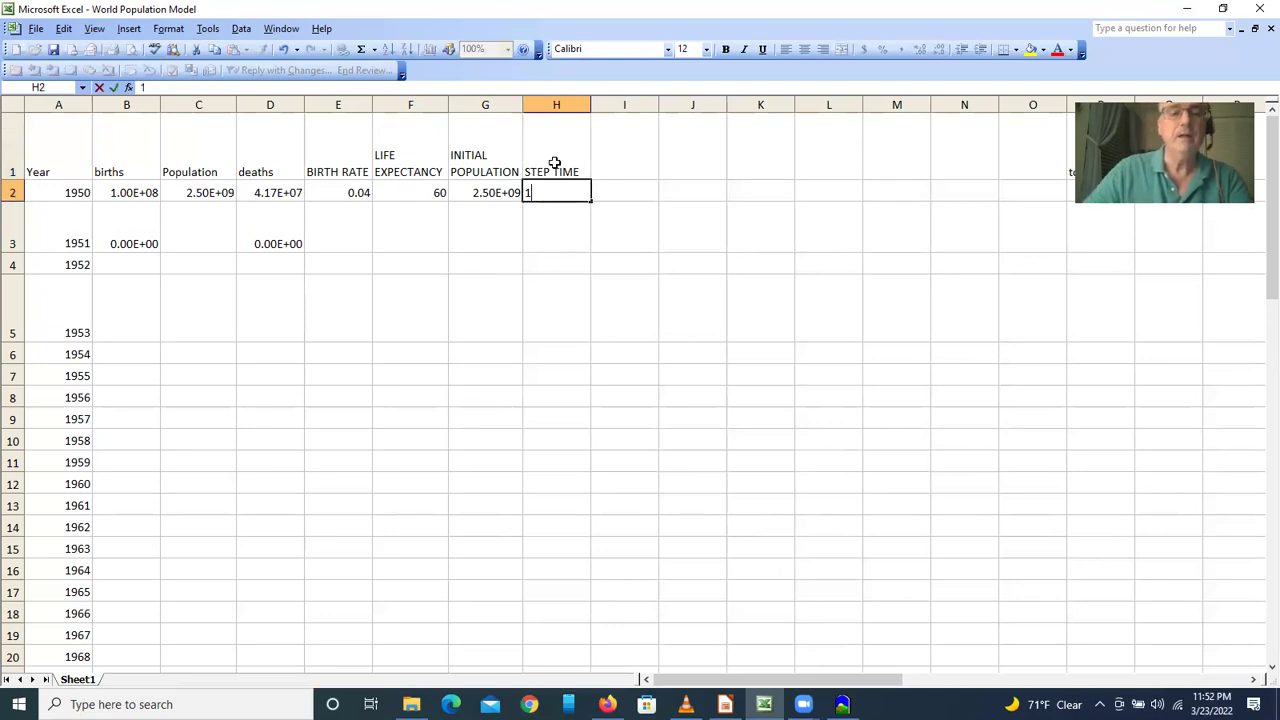
# Calculate the 1951 Population in C3 from the previous year's population, step time, births and deaths with =C2+H2*(B2-D2).
pyautogui.click(218, 230)
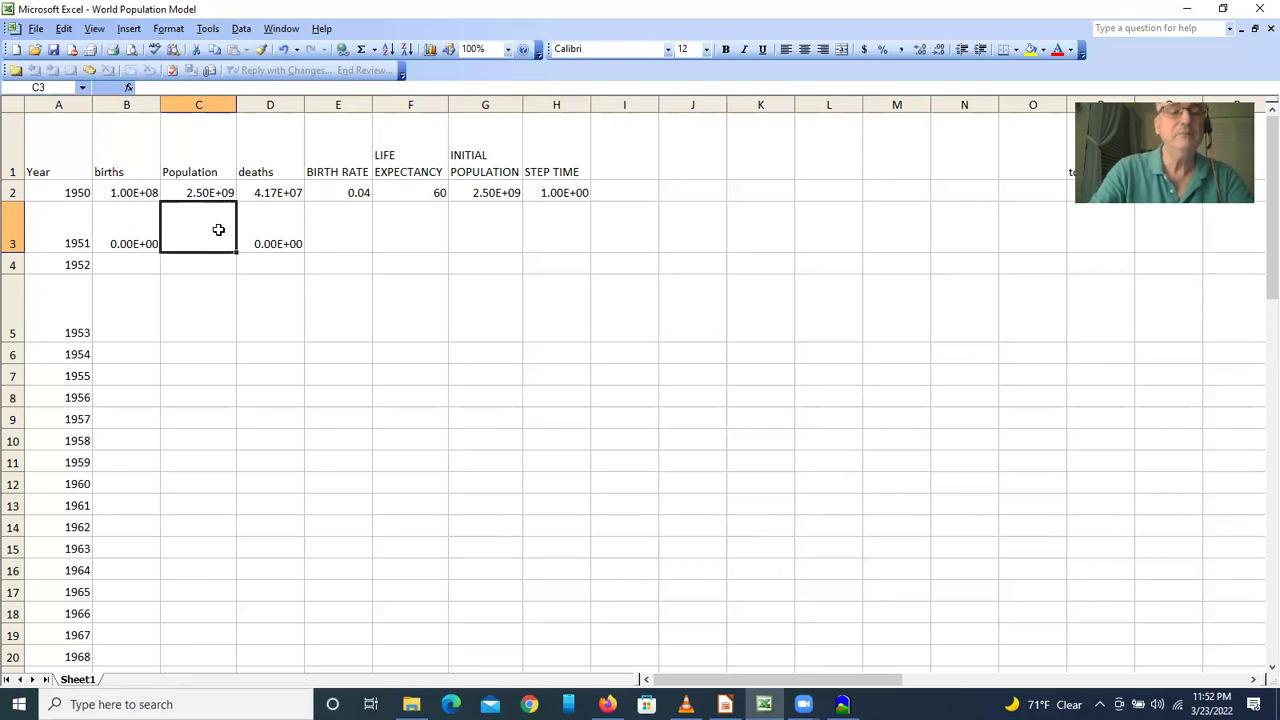
pyautogui.write('=')
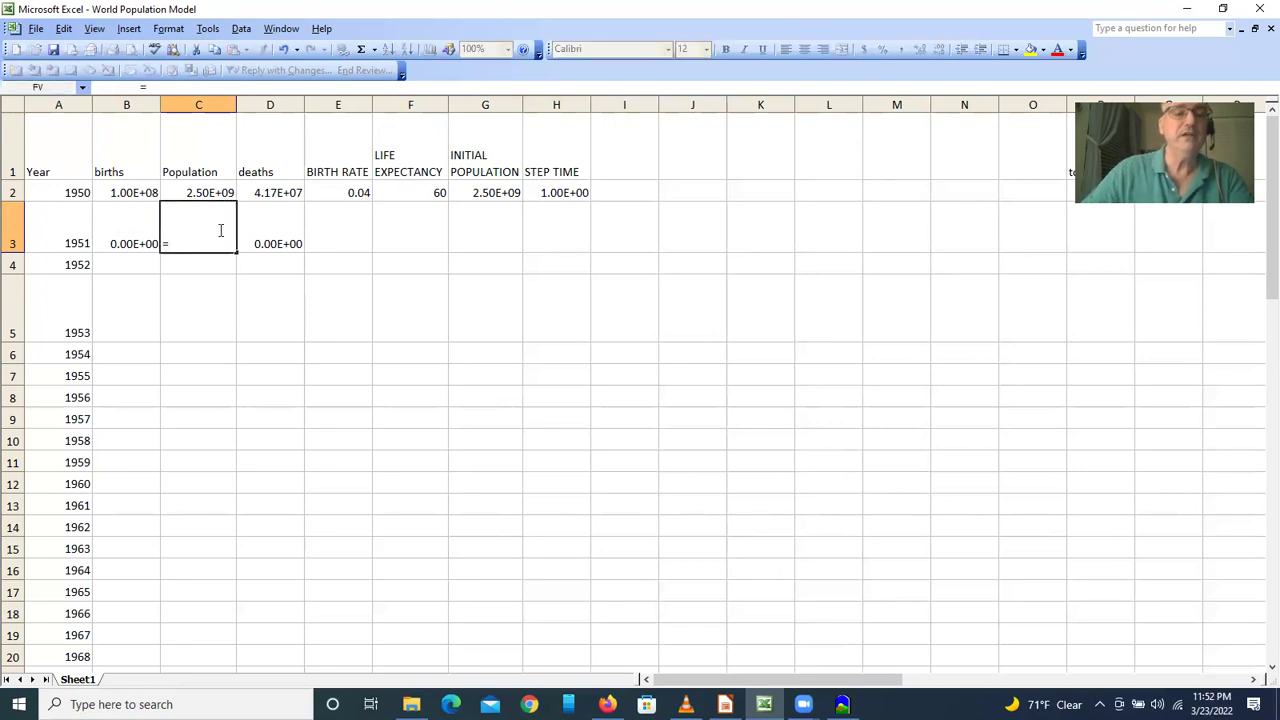
pyautogui.click(193, 193)
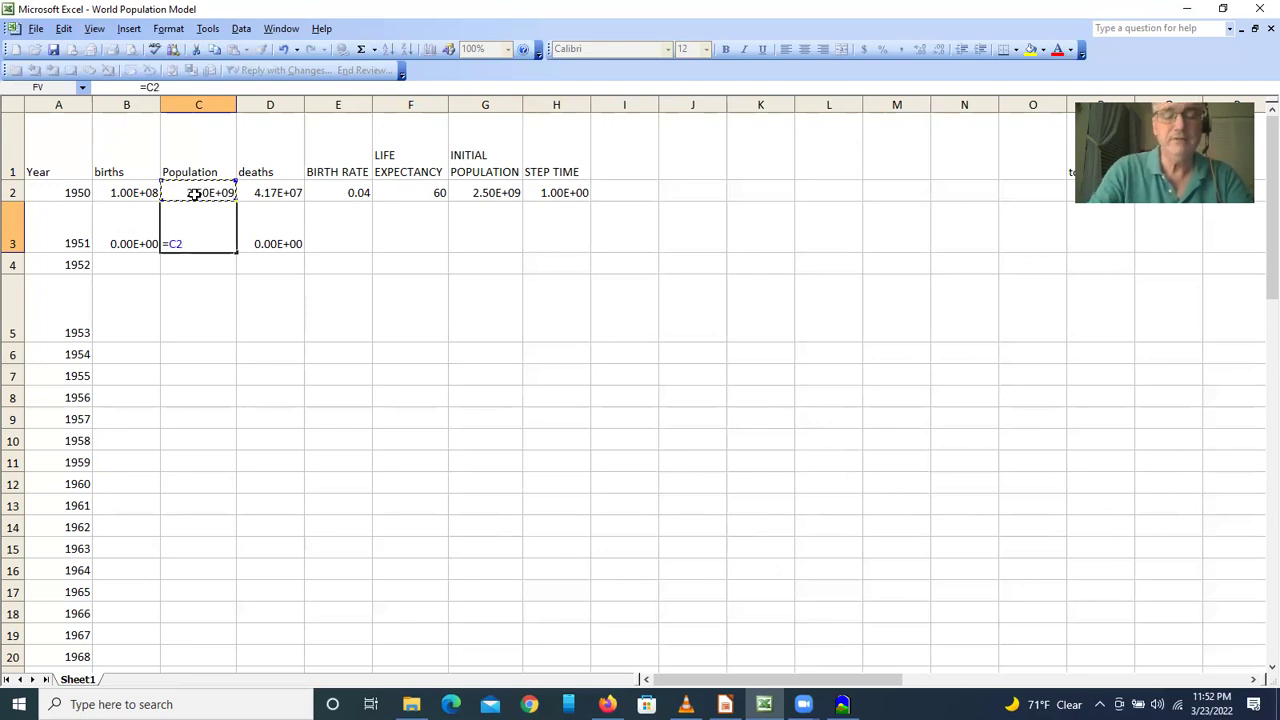
pyautogui.write('+')
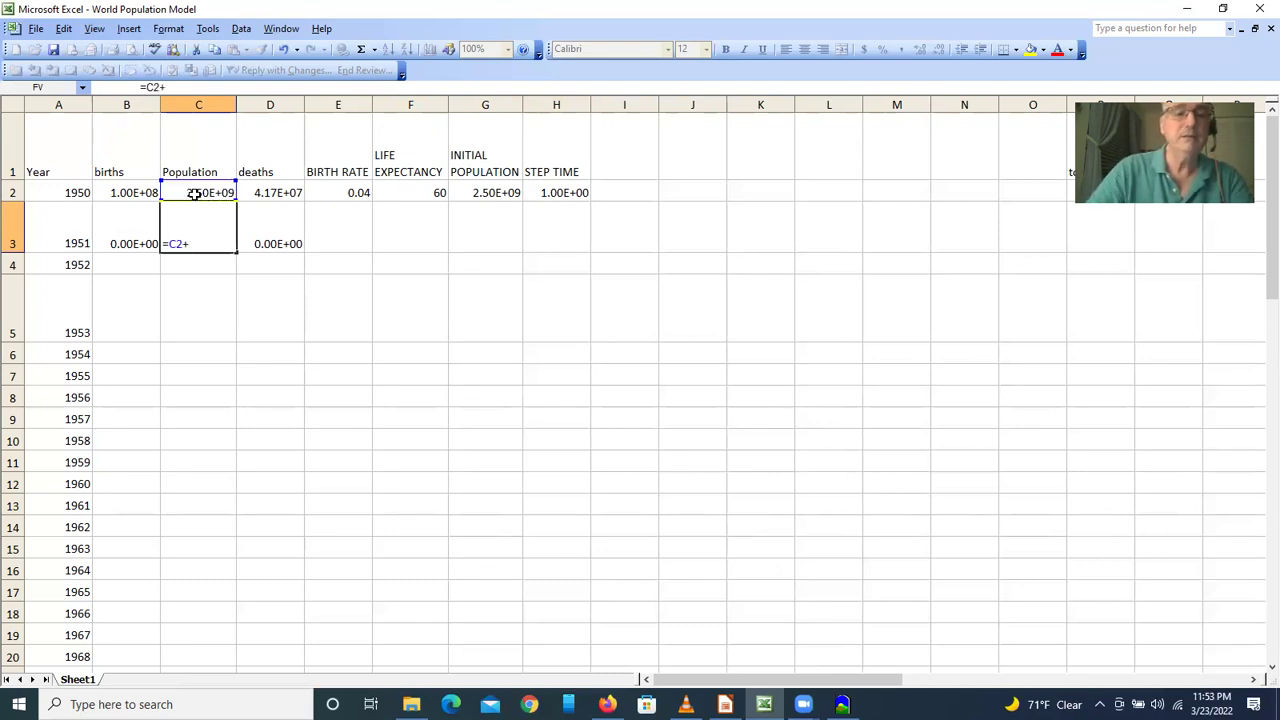
pyautogui.click(556, 193)
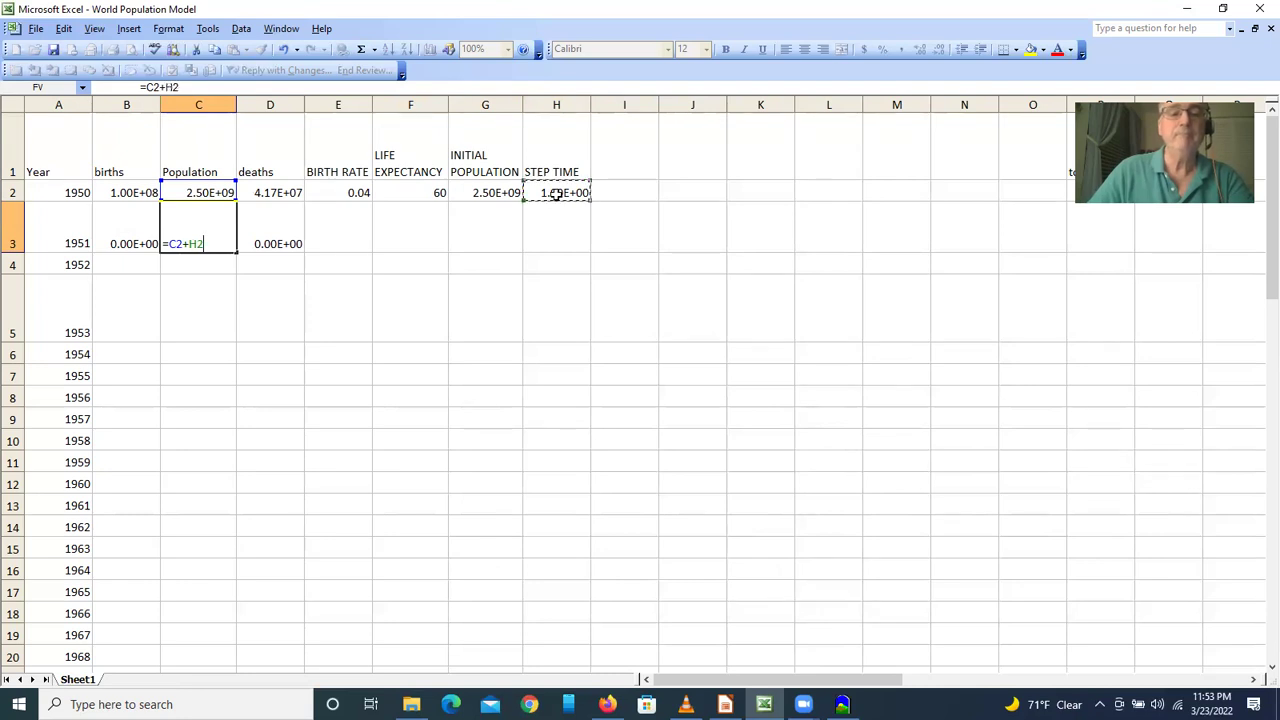
pyautogui.write('*')
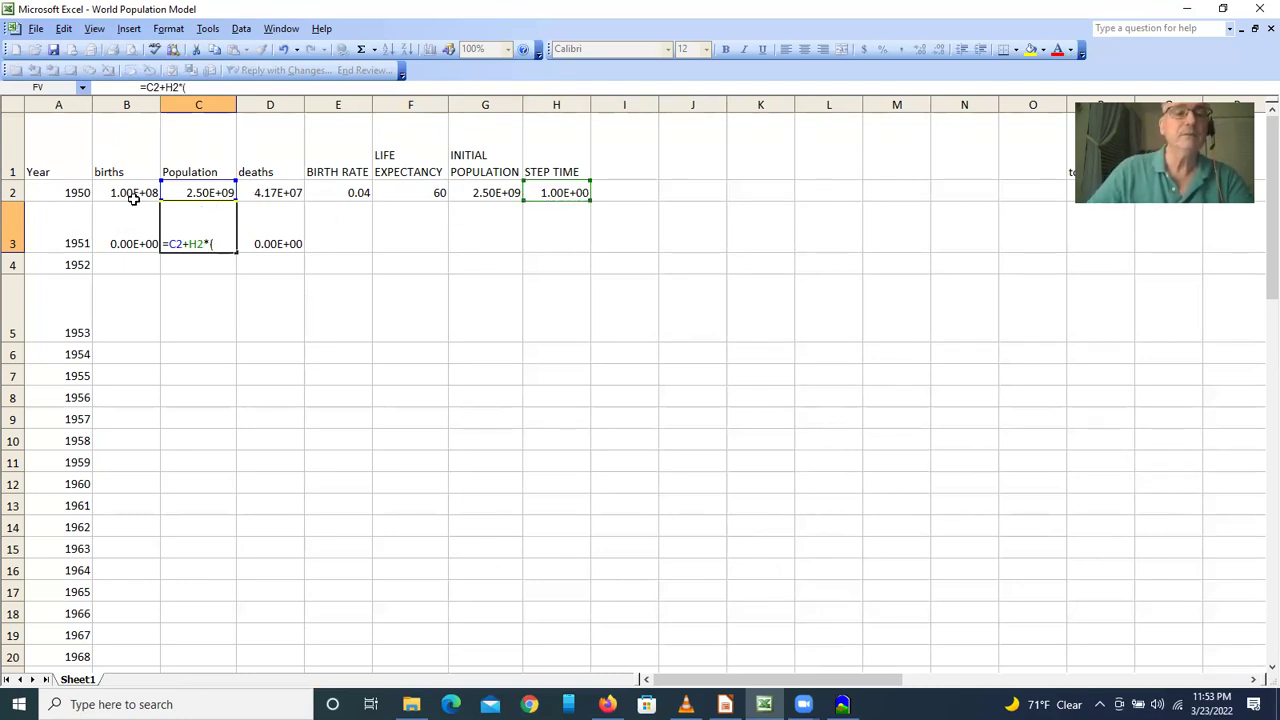
pyautogui.click(138, 194)
pyautogui.write('-')
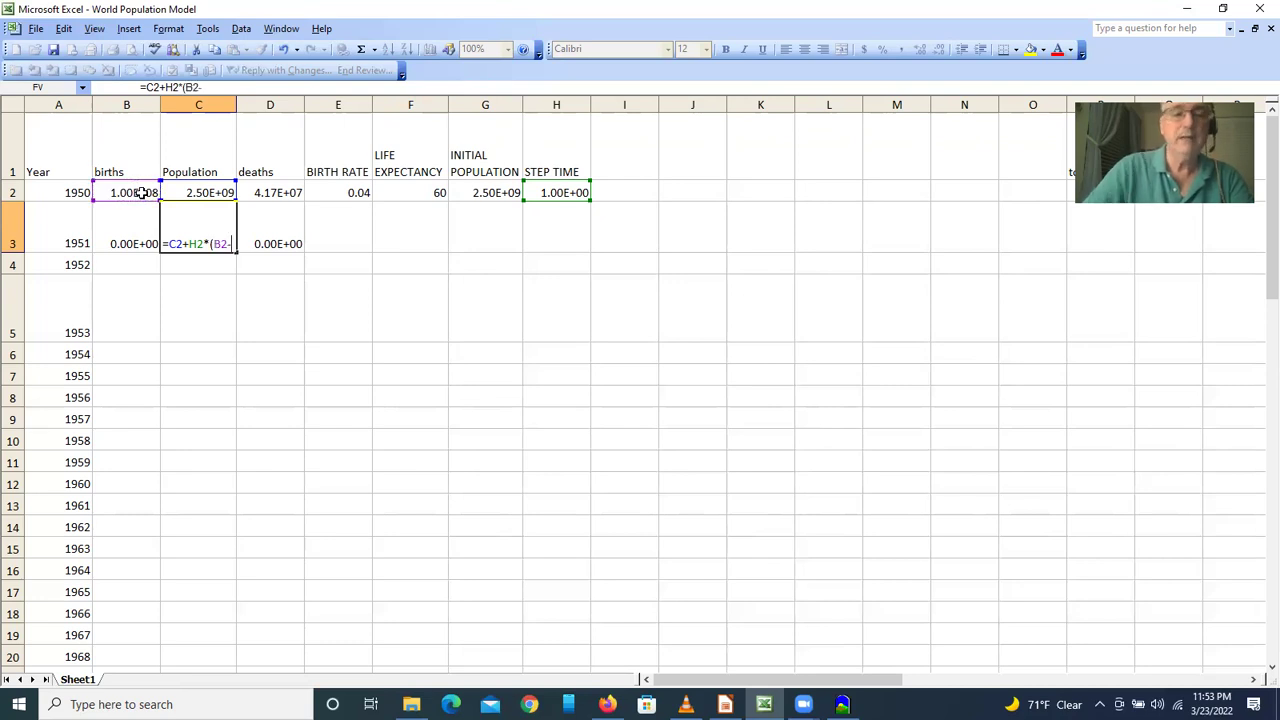
pyautogui.click(267, 188)
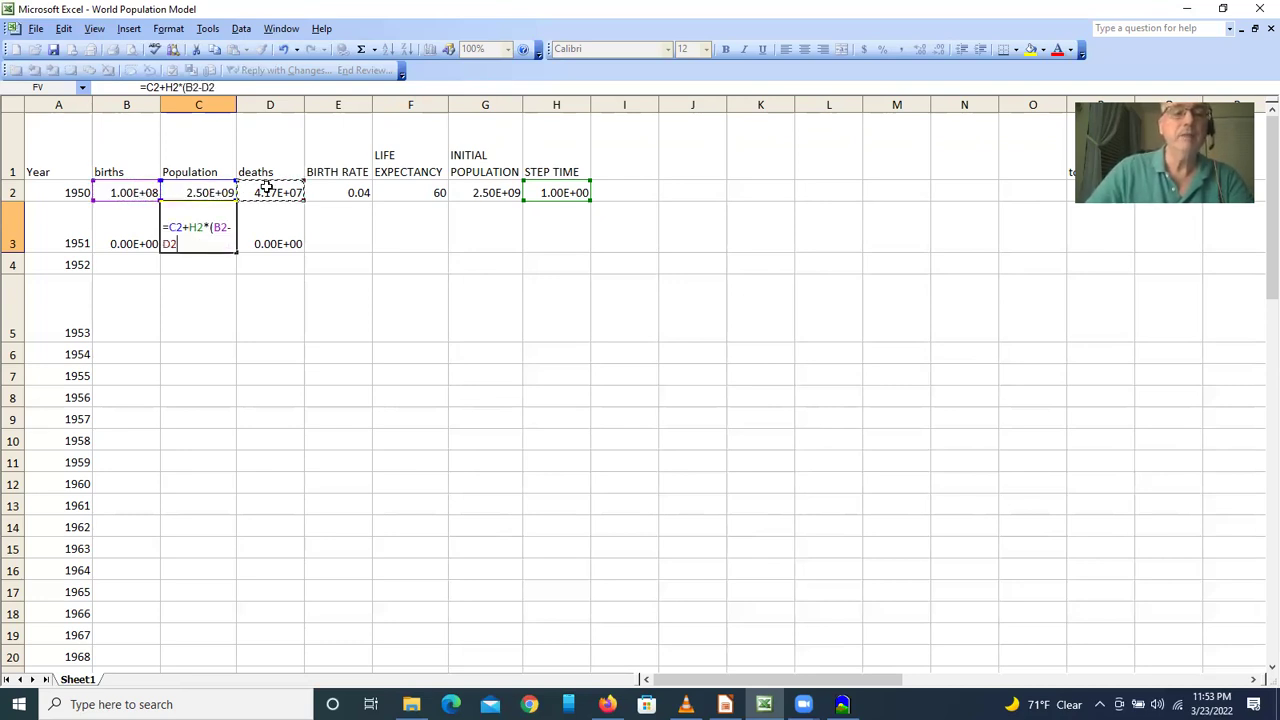
pyautogui.write(')')
pyautogui.press('Return')
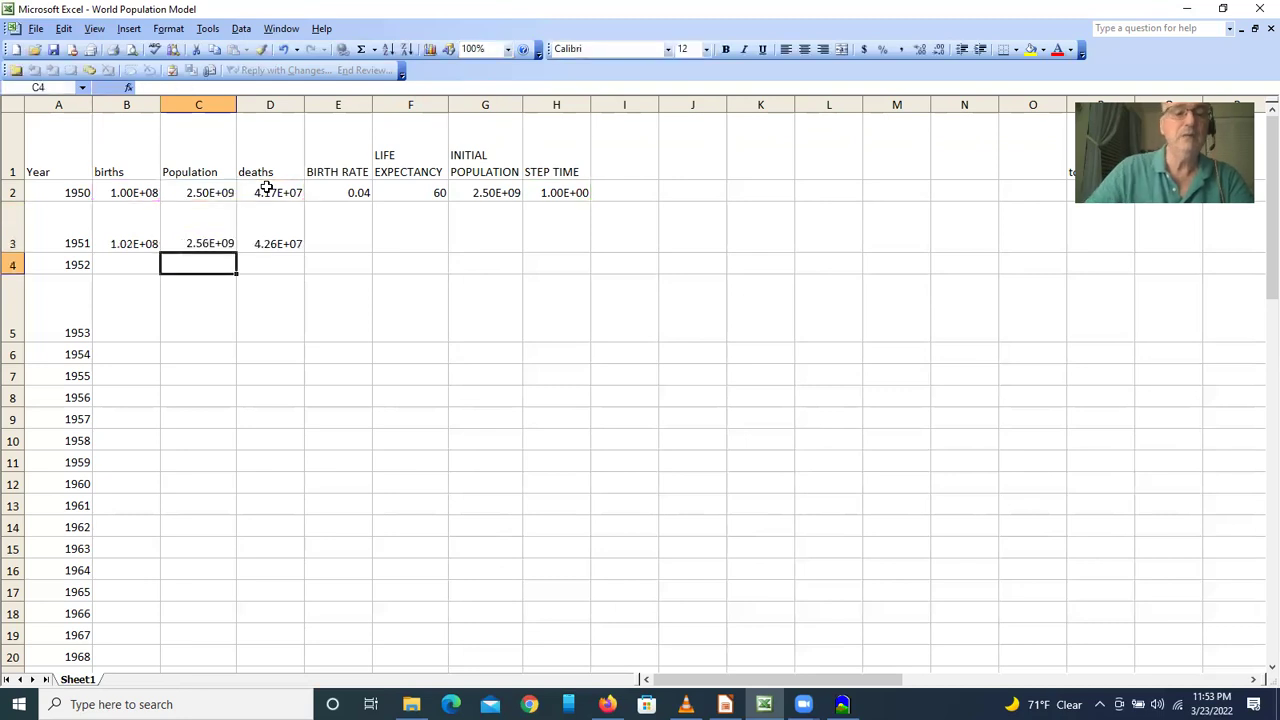
# Copy the 1951 births, Population and deaths formulas from B3:D3 down through the 2020 row.
pyautogui.moveTo(128, 238); pyautogui.dragTo(244, 238)
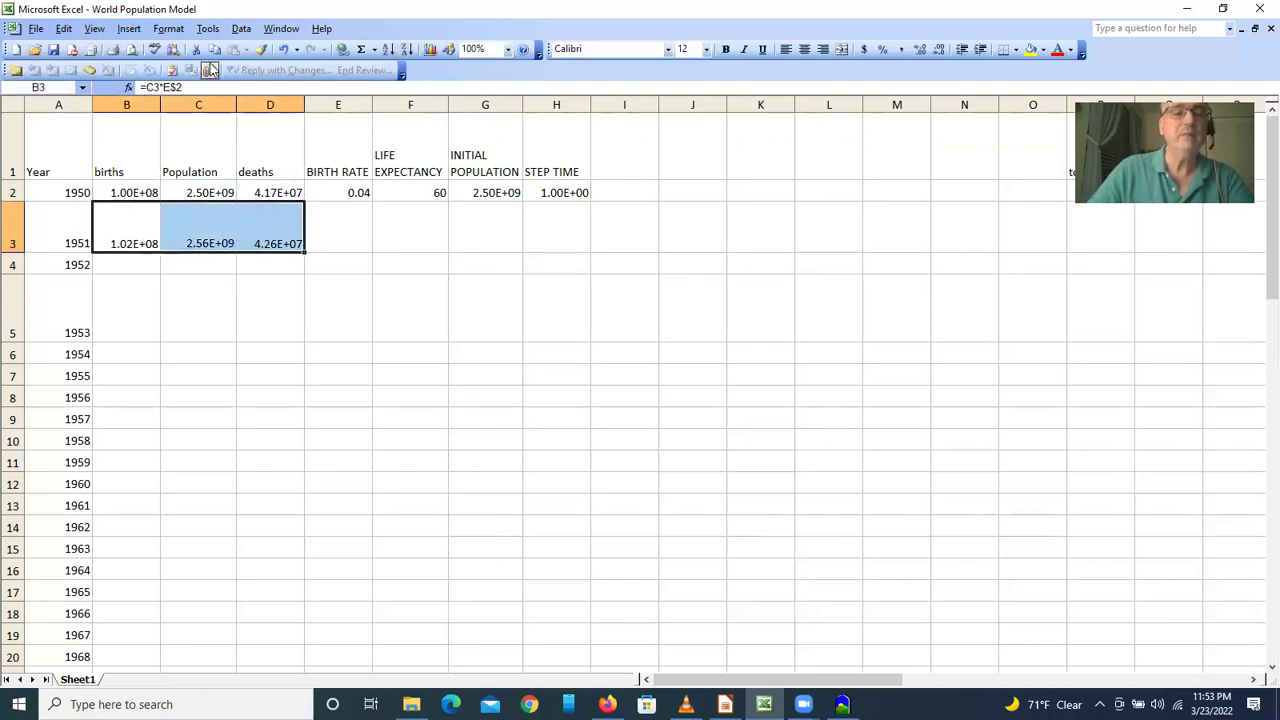
pyautogui.click(212, 55)
pyautogui.moveTo(129, 268); pyautogui.dragTo(119, 498)
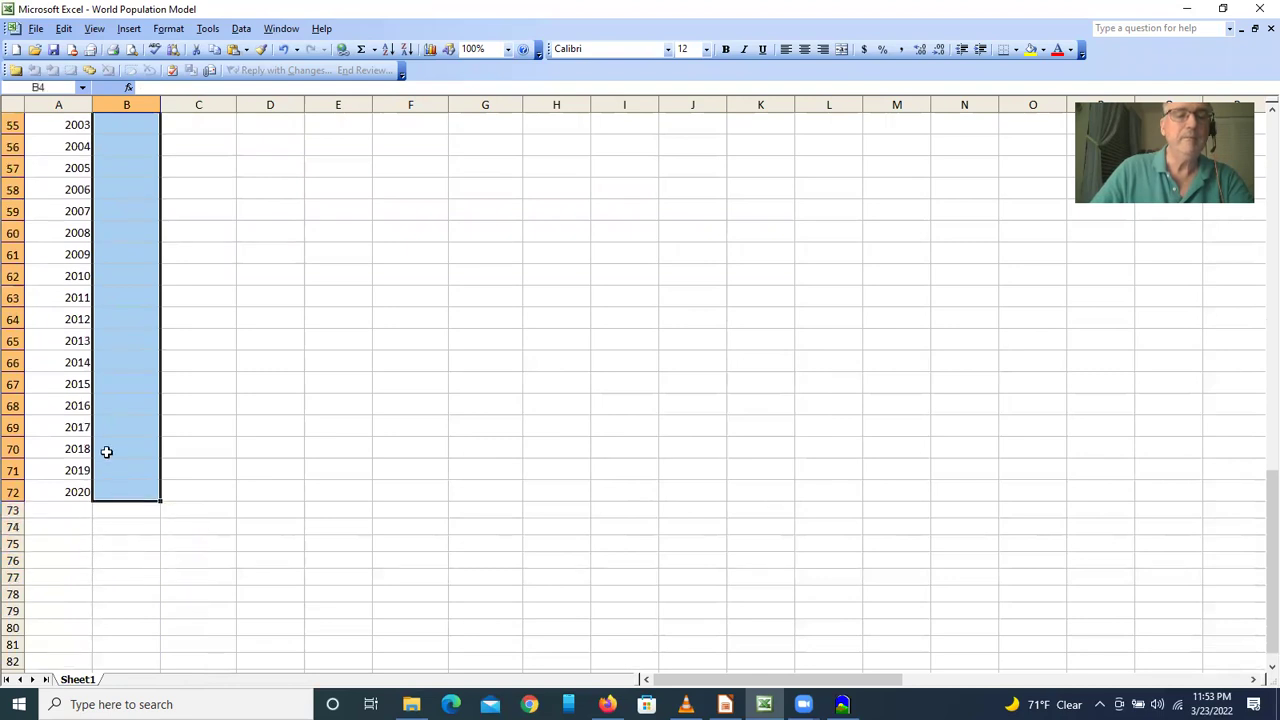
pyautogui.click(233, 49)
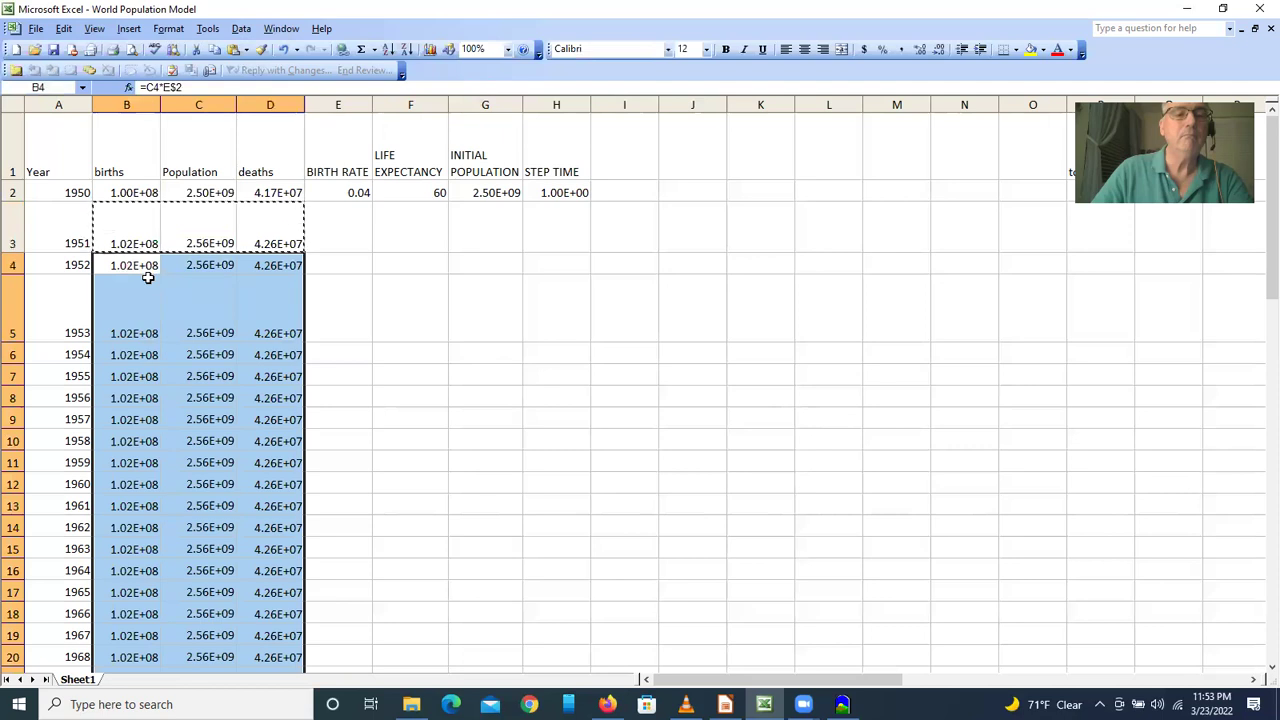
# Lock the step time row in the 1951 Population formula so that C3 reads =C2+H$2*(B2-D2).
pyautogui.click(198, 247)
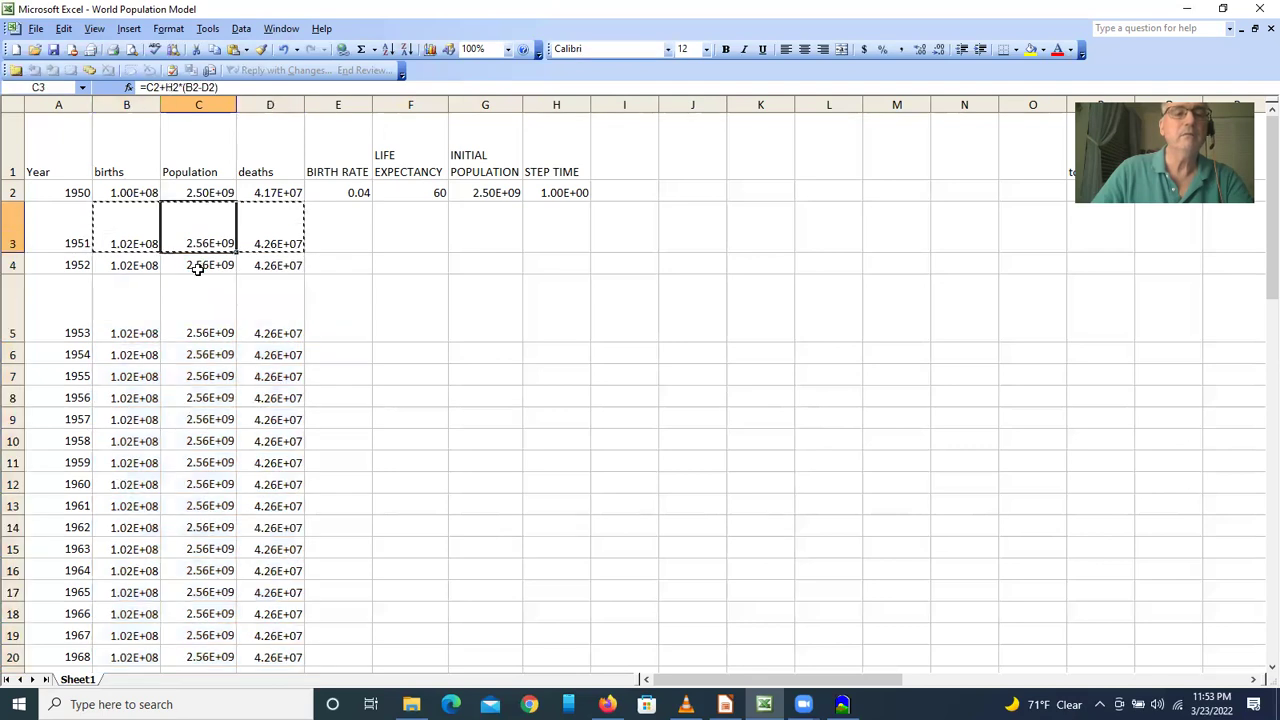
pyautogui.click(175, 88)
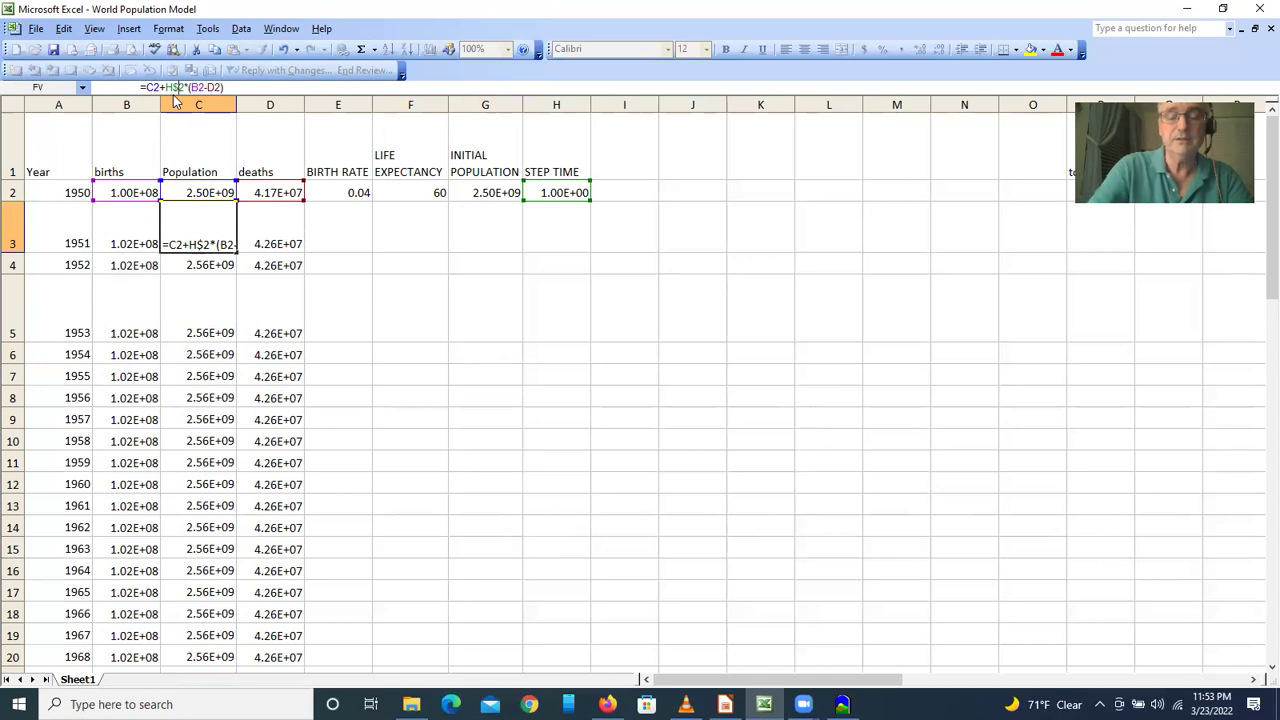
pyautogui.press('Return')
# Copy the corrected Population formula from C3 down C4:C72 and review the yearly results through 2020.
pyautogui.click(190, 240)
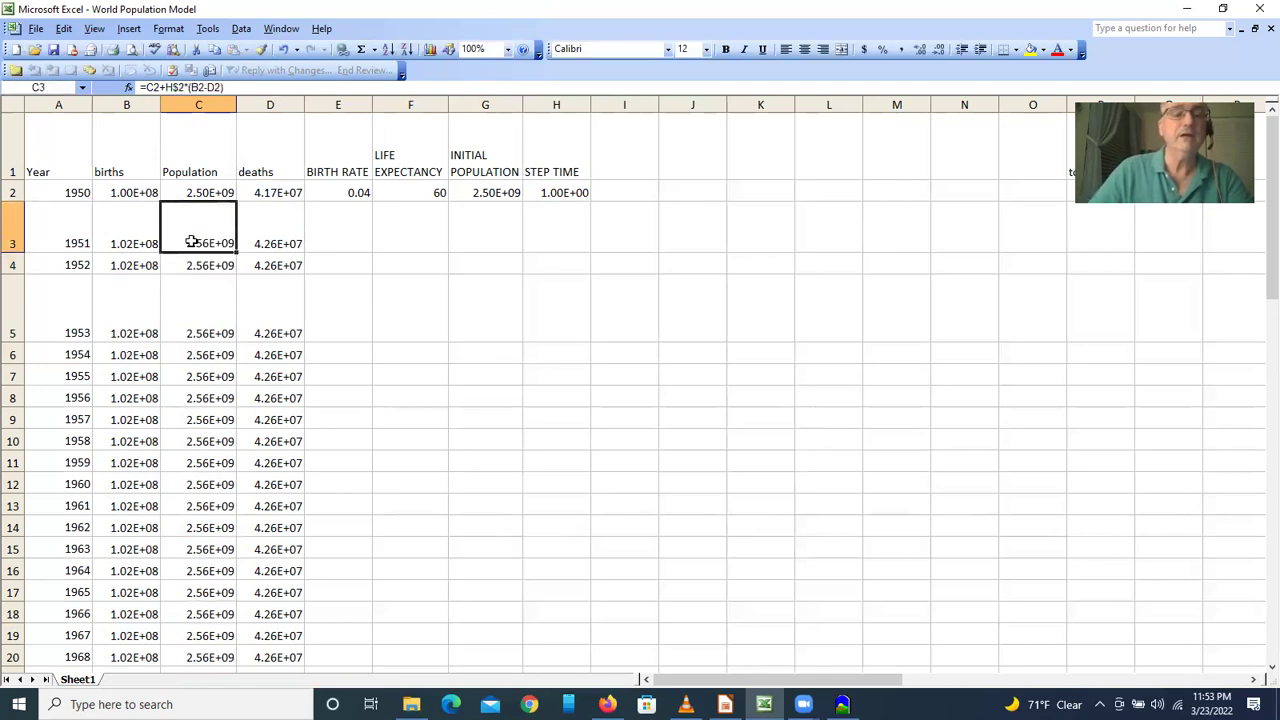
pyautogui.click(214, 49)
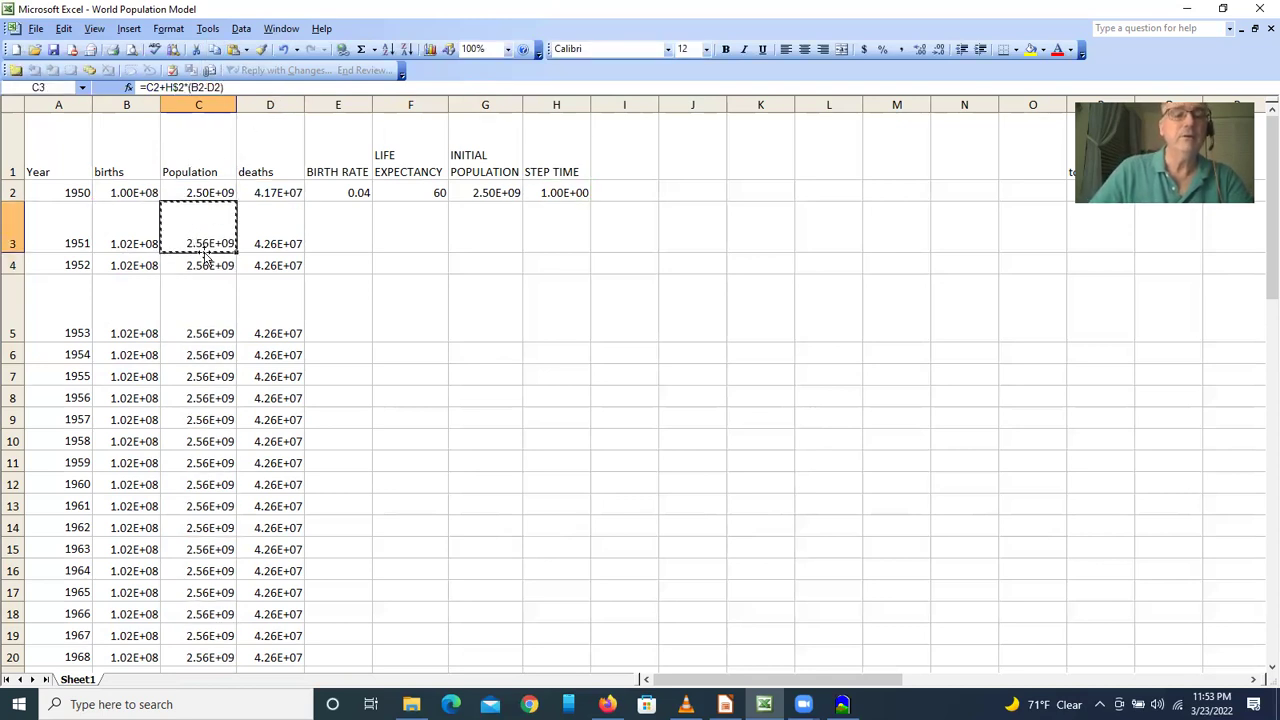
pyautogui.click(205, 264)
pyautogui.moveTo(200, 291); pyautogui.dragTo(194, 550)
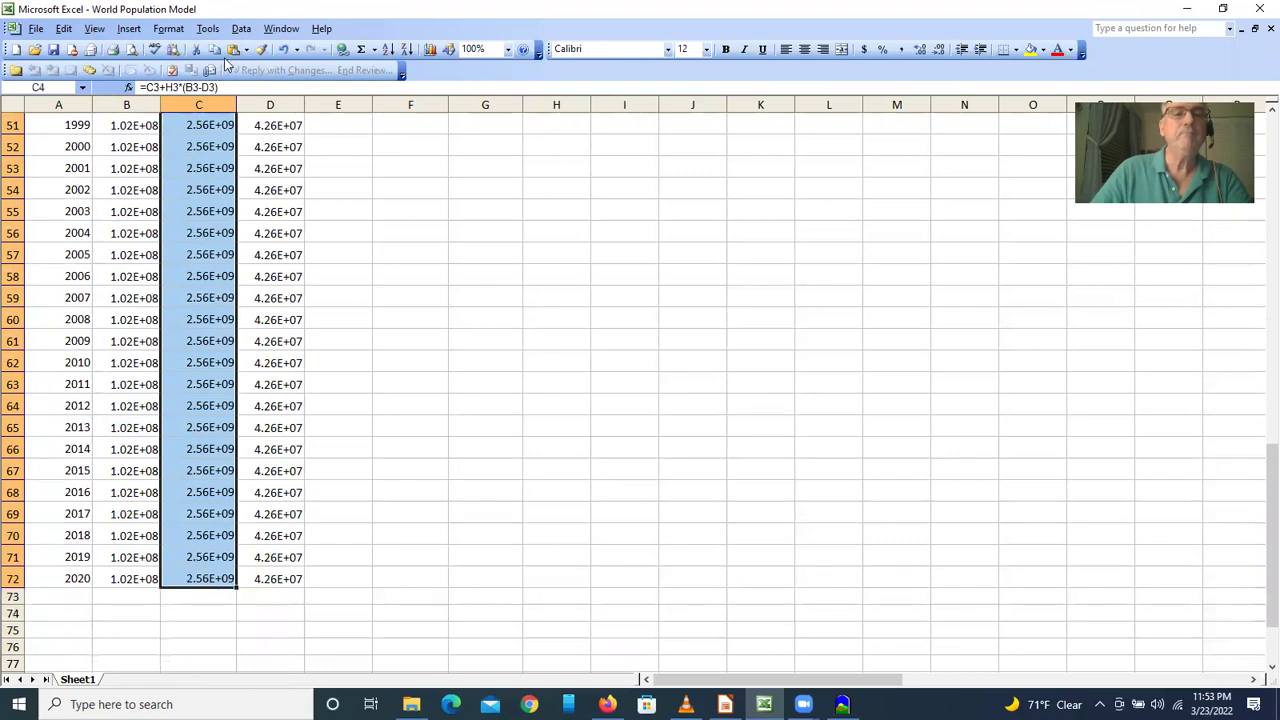
pyautogui.click(234, 50)
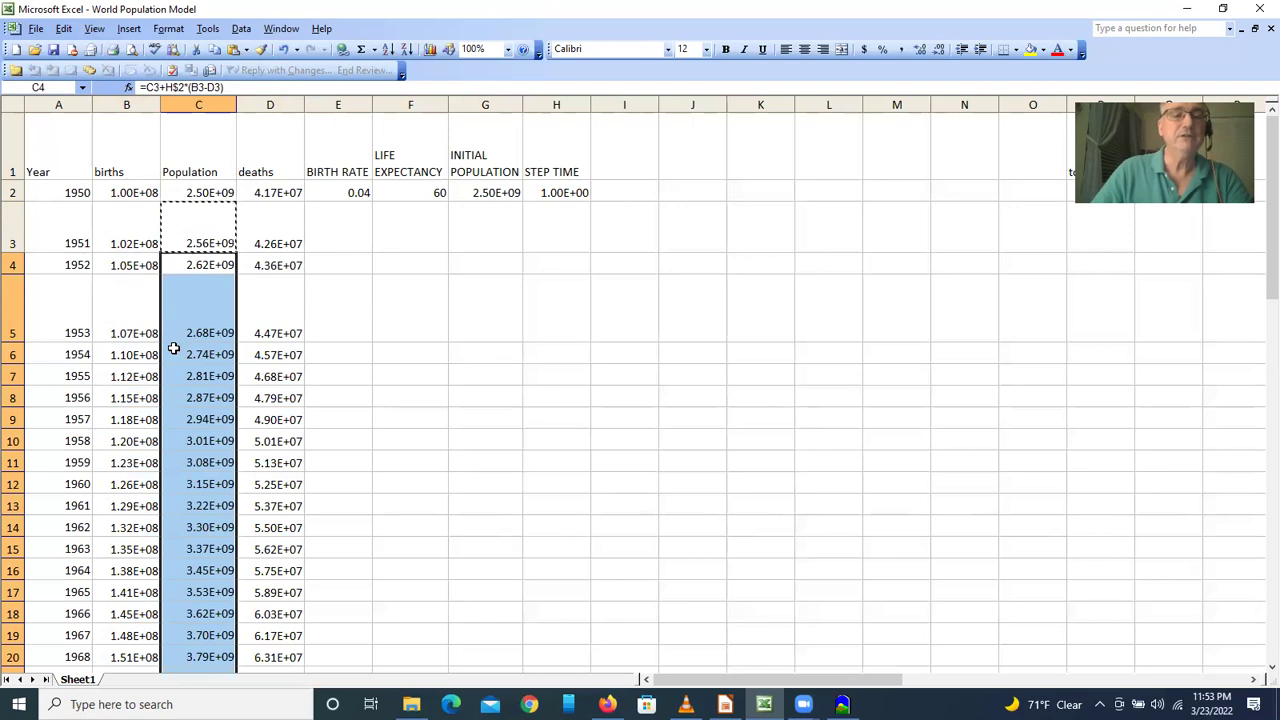
pyautogui.scroll(-1, 173, 347)
pyautogui.scroll(-16, 173, 347)
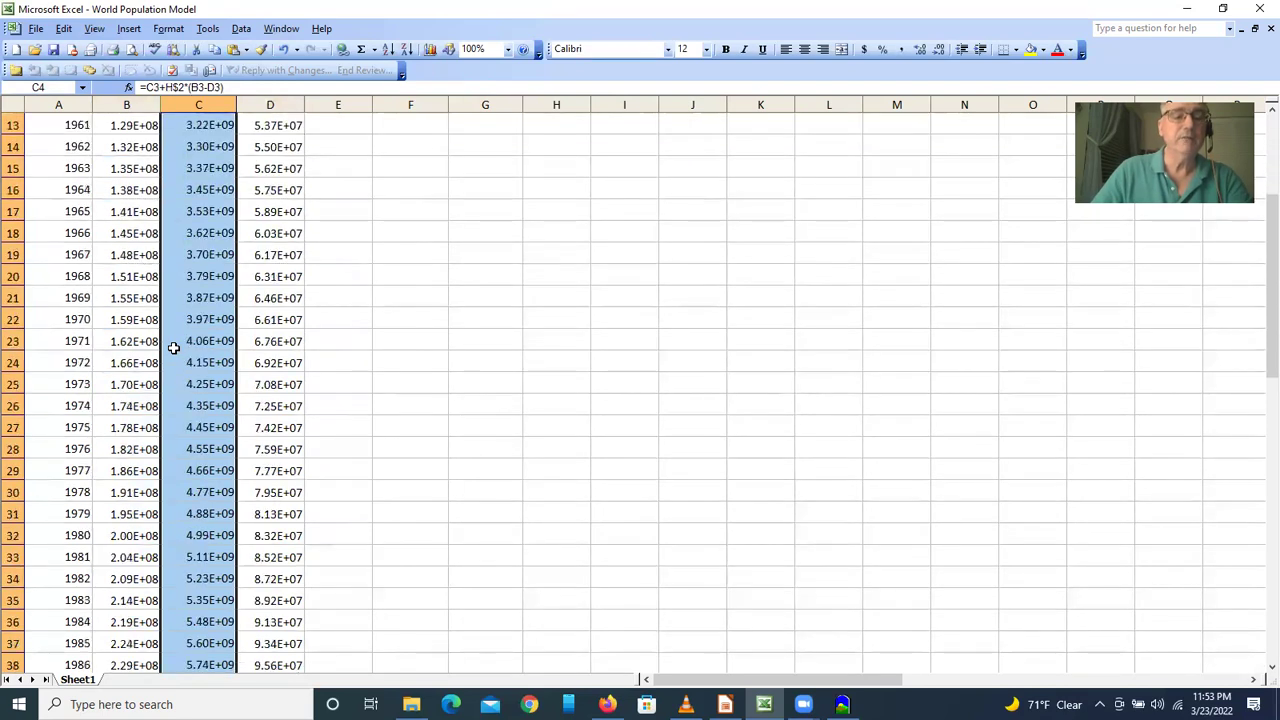
pyautogui.scroll(-1, 173, 347)
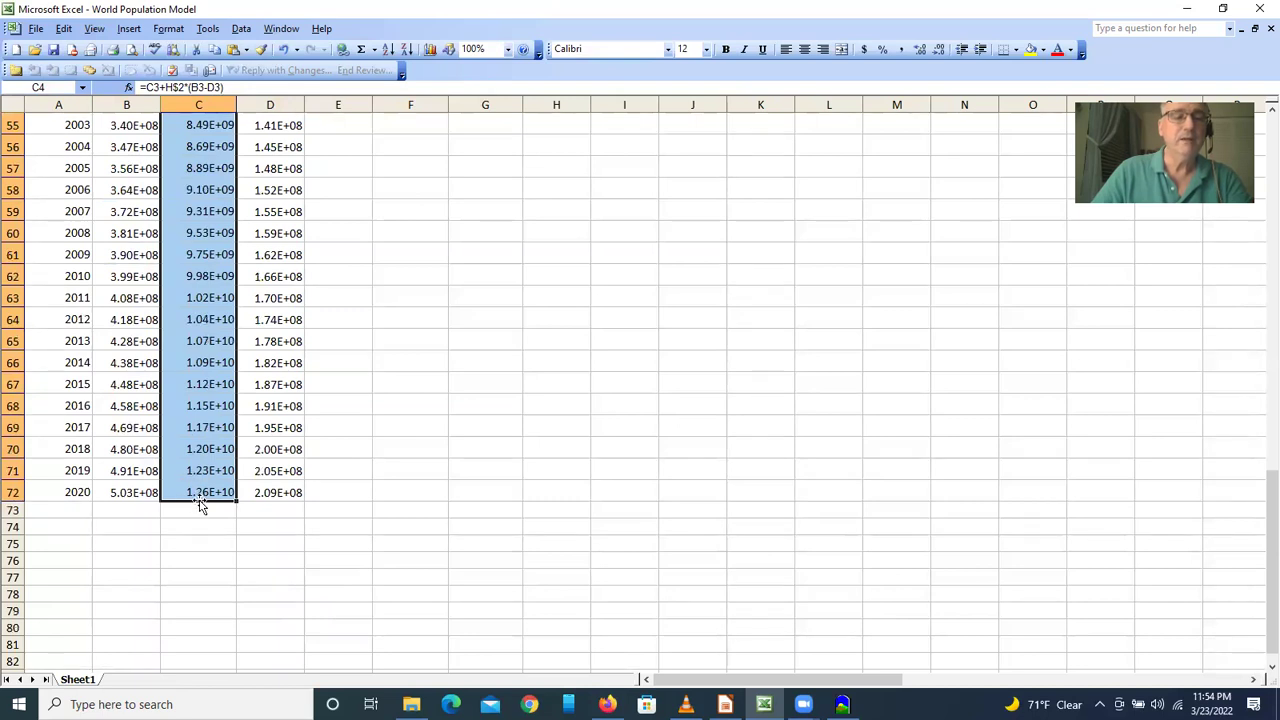
# Compare the workbook's yearly Population values with the Population table in Vensim, close that table and return to Excel.
pyautogui.scroll(6, 210, 490)
pyautogui.scroll(12, 220, 494)
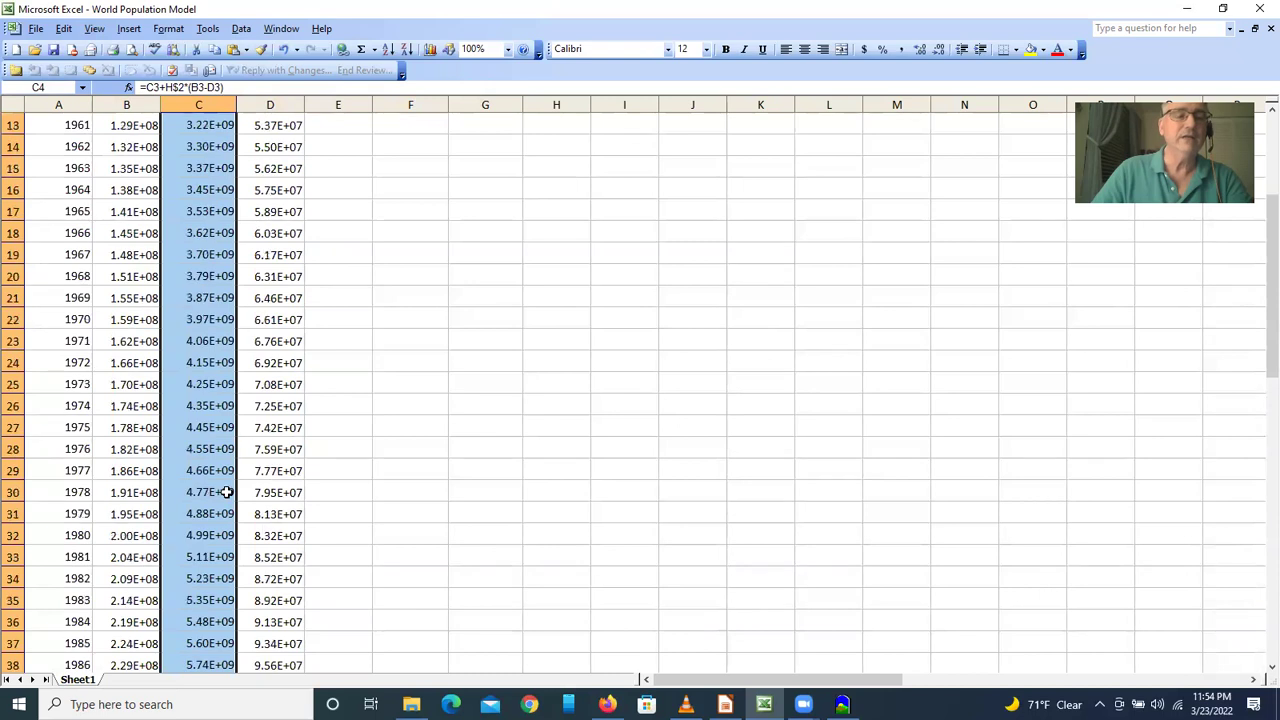
pyautogui.scroll(-1, 226, 492)
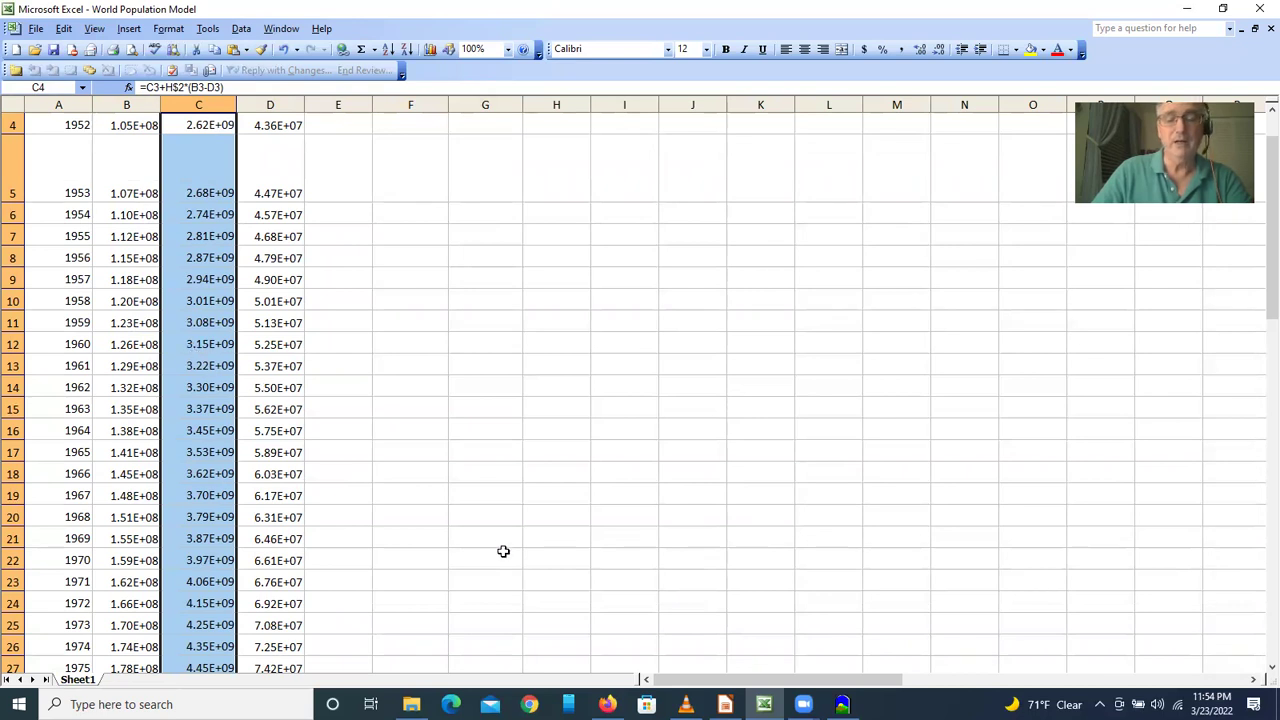
pyautogui.click(842, 704)
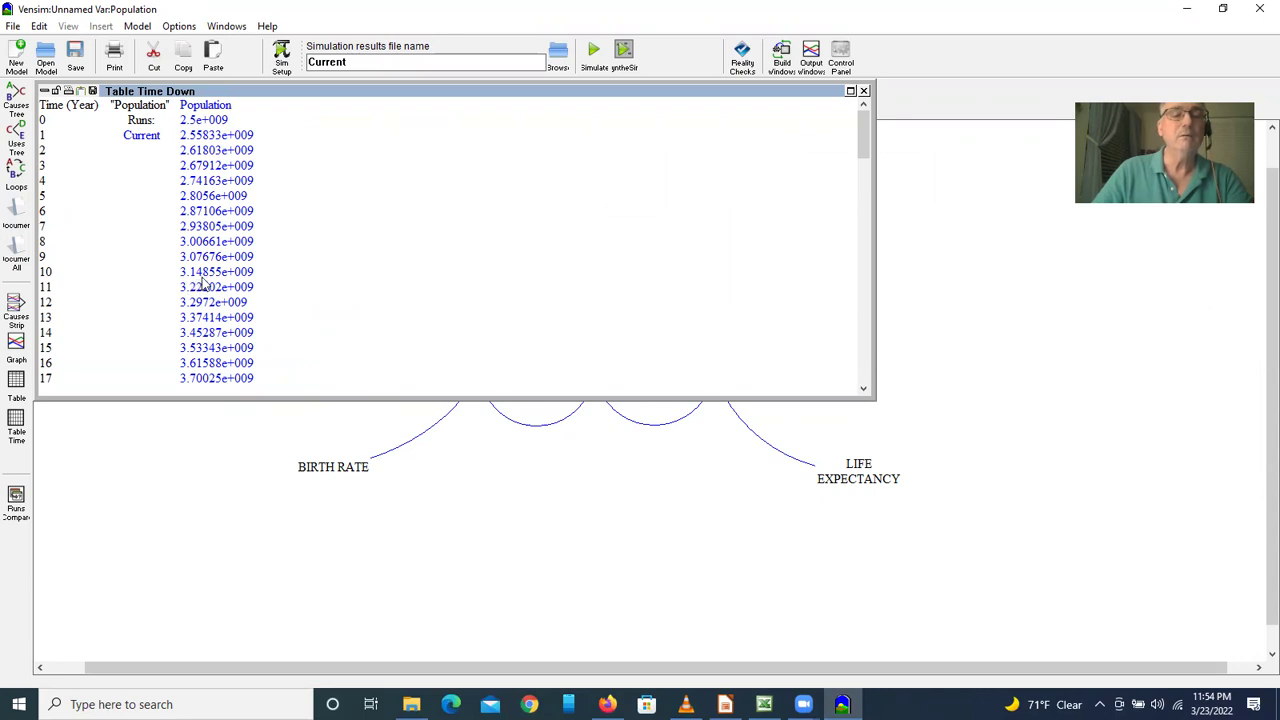
pyautogui.click(865, 92)
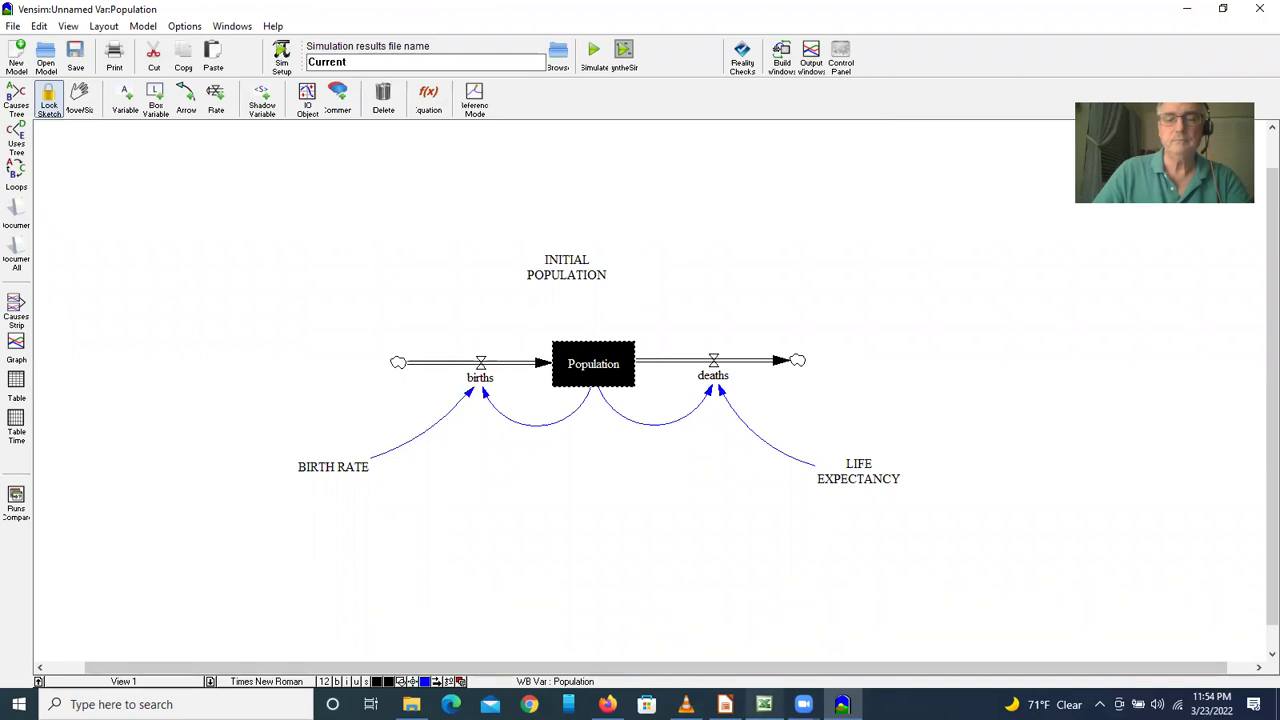
pyautogui.click(764, 704)
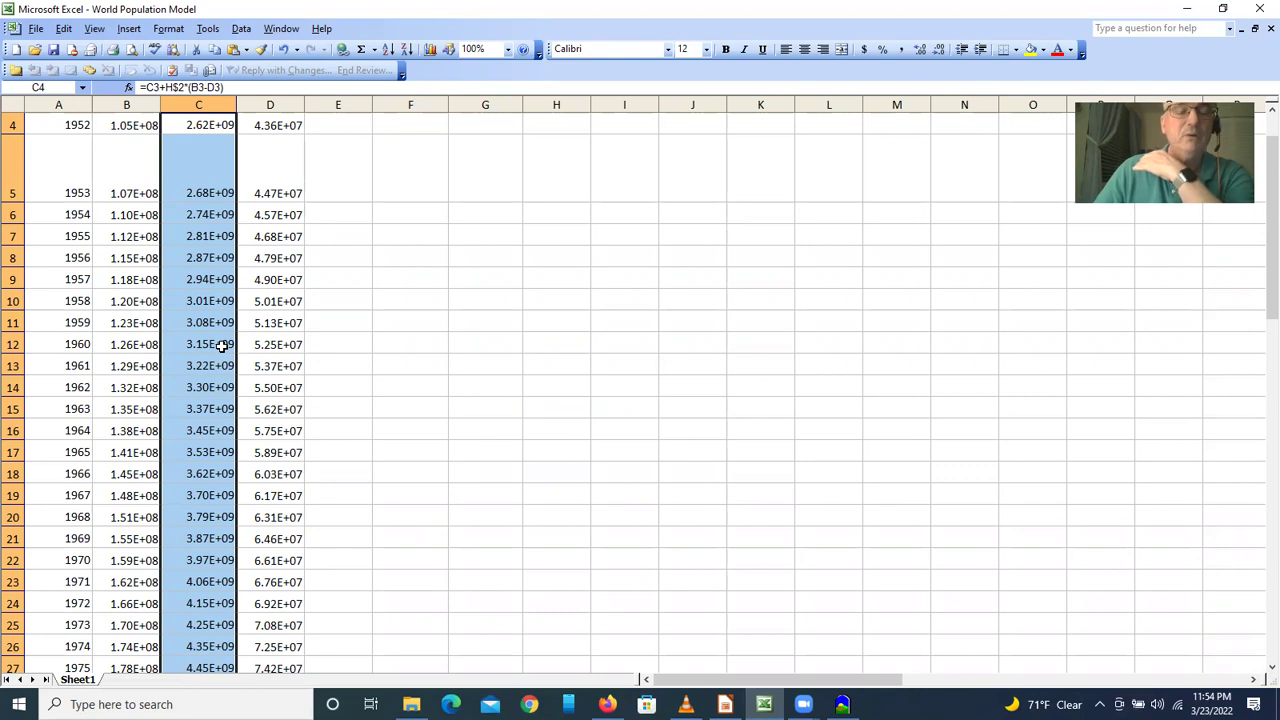
# Move the Global Population 1950-2020 chart aside to uncover the calculated and Macrotrends historical population data columns.
pyautogui.scroll(1, 222, 368)
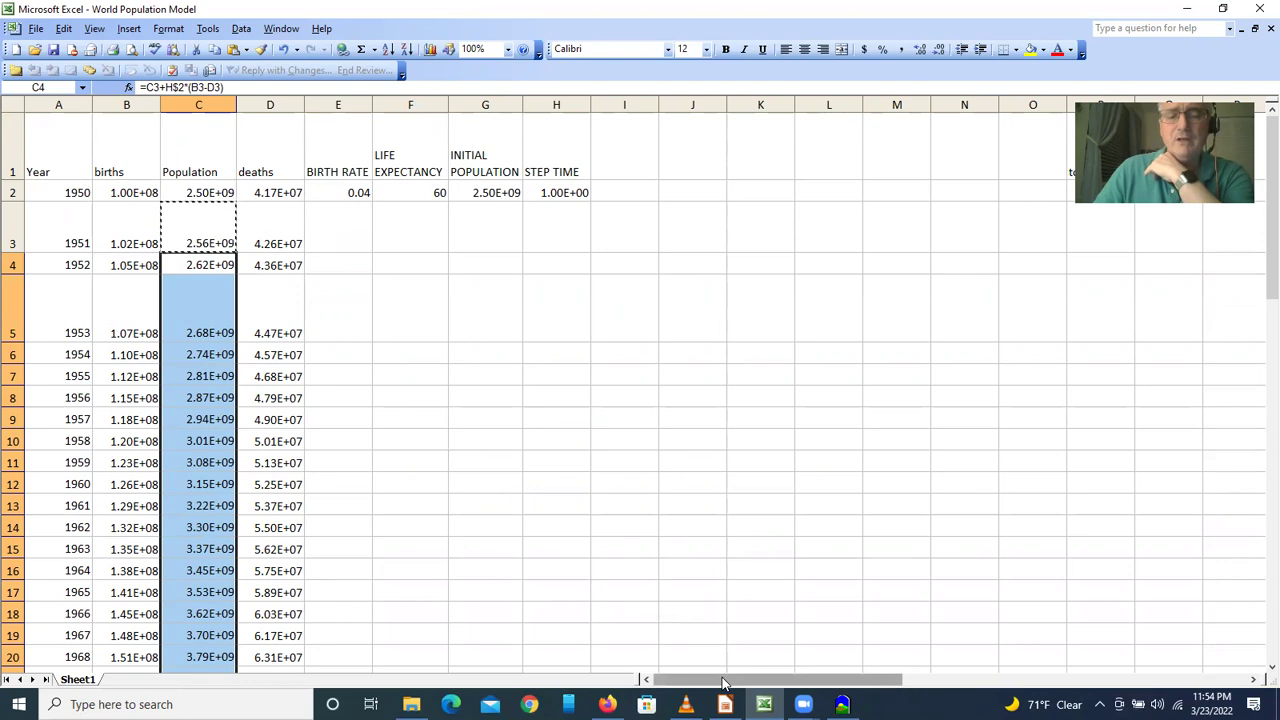
pyautogui.moveTo(726, 684); pyautogui.dragTo(1024, 698)
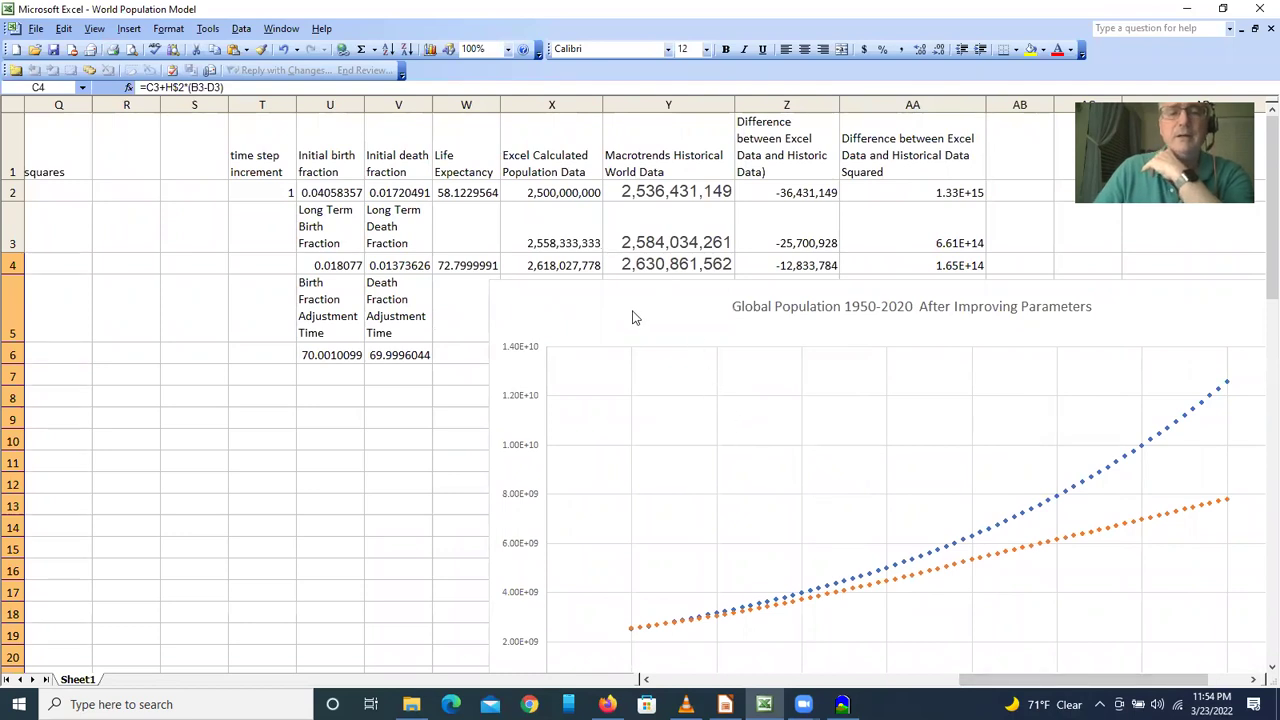
pyautogui.moveTo(594, 311); pyautogui.dragTo(898, 311)
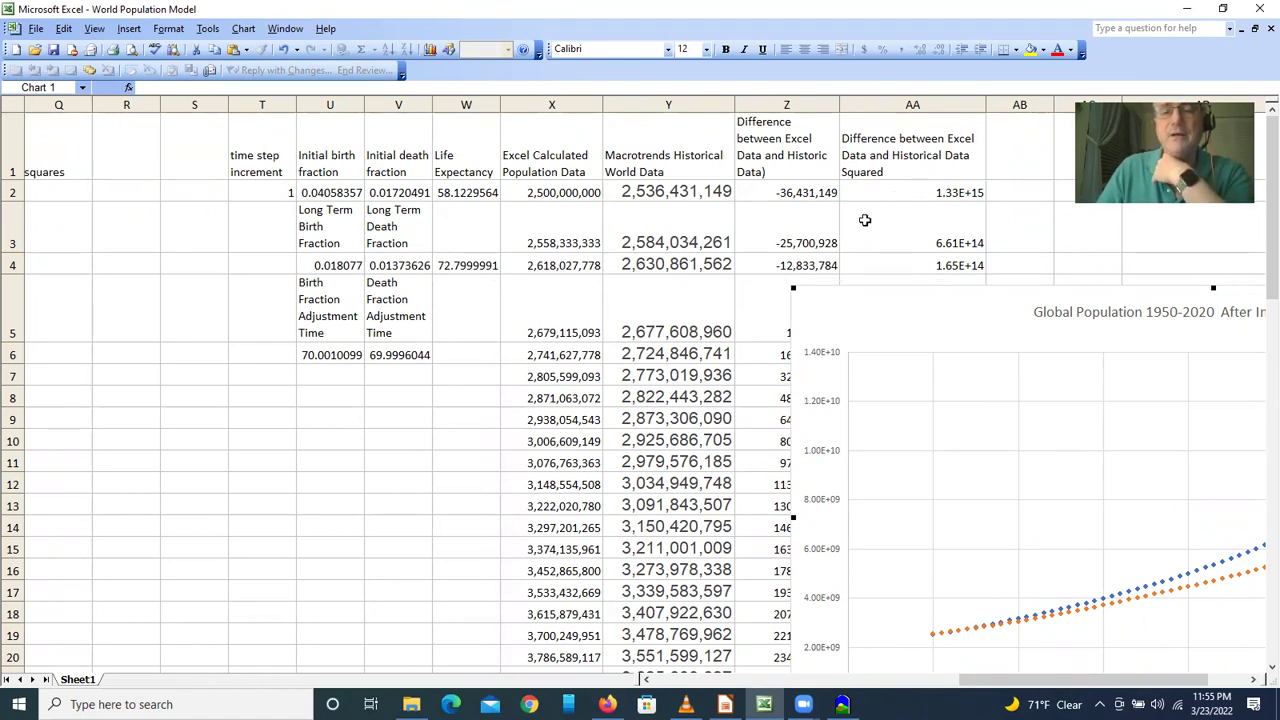
# Set up Solver to minimize the total sum of squares in P2 by changing cells E2:G2.
pyautogui.moveTo(960, 680); pyautogui.dragTo(820, 680)
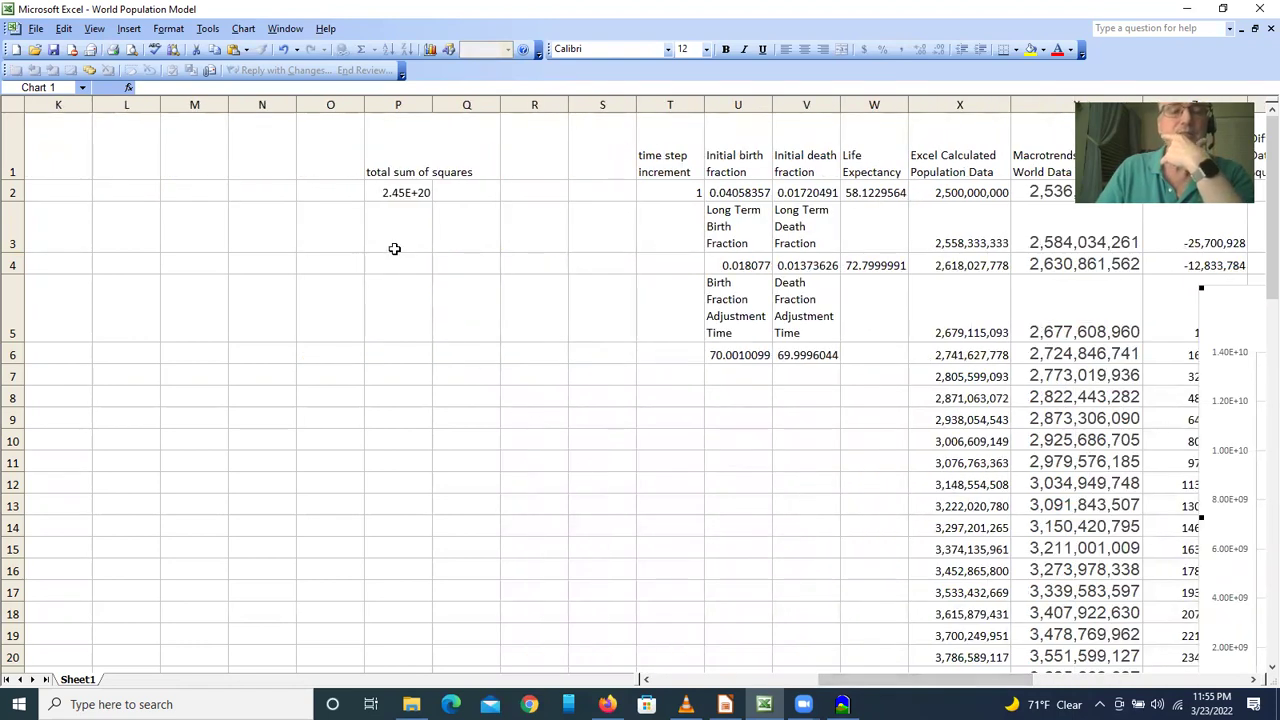
pyautogui.click(405, 195)
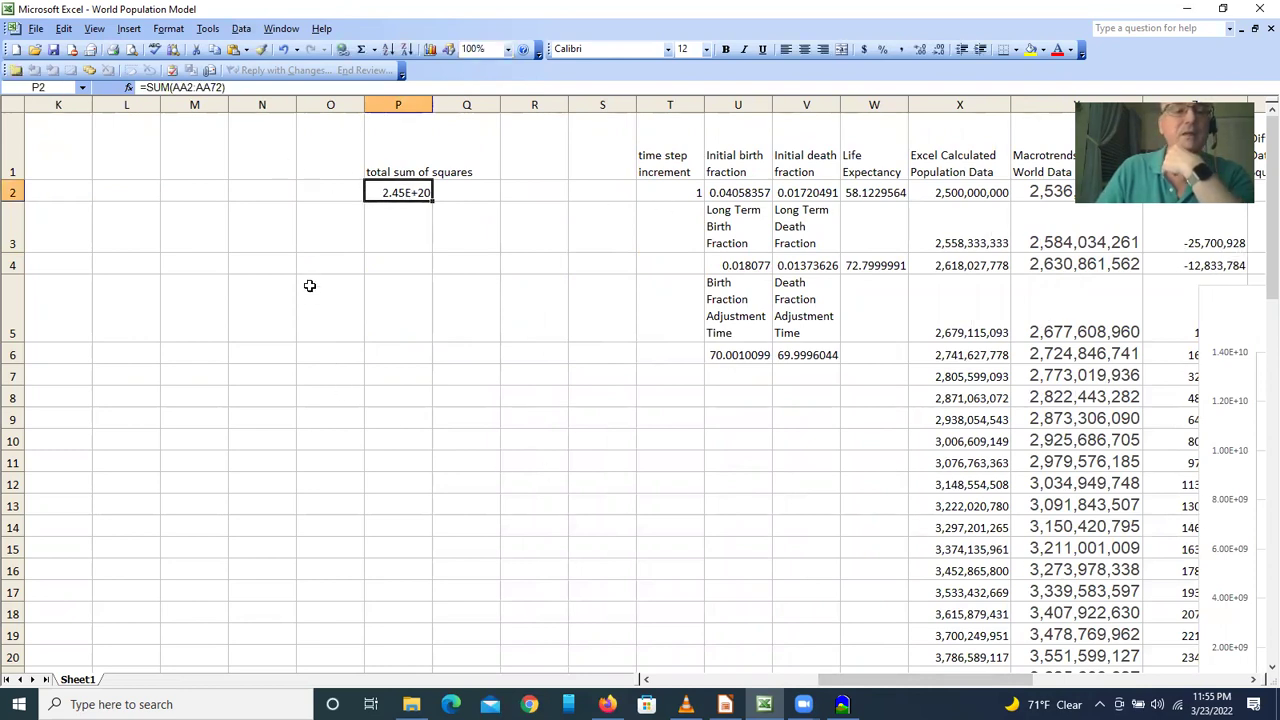
pyautogui.click(208, 30)
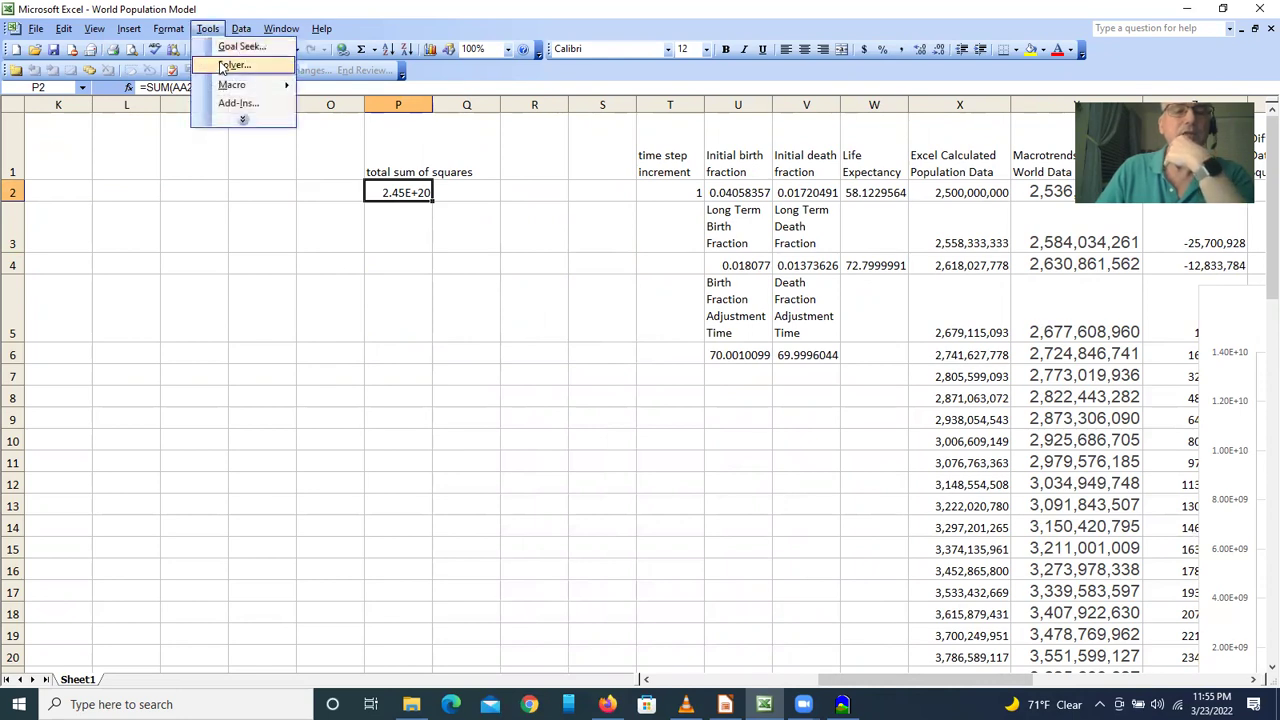
pyautogui.click(228, 65)
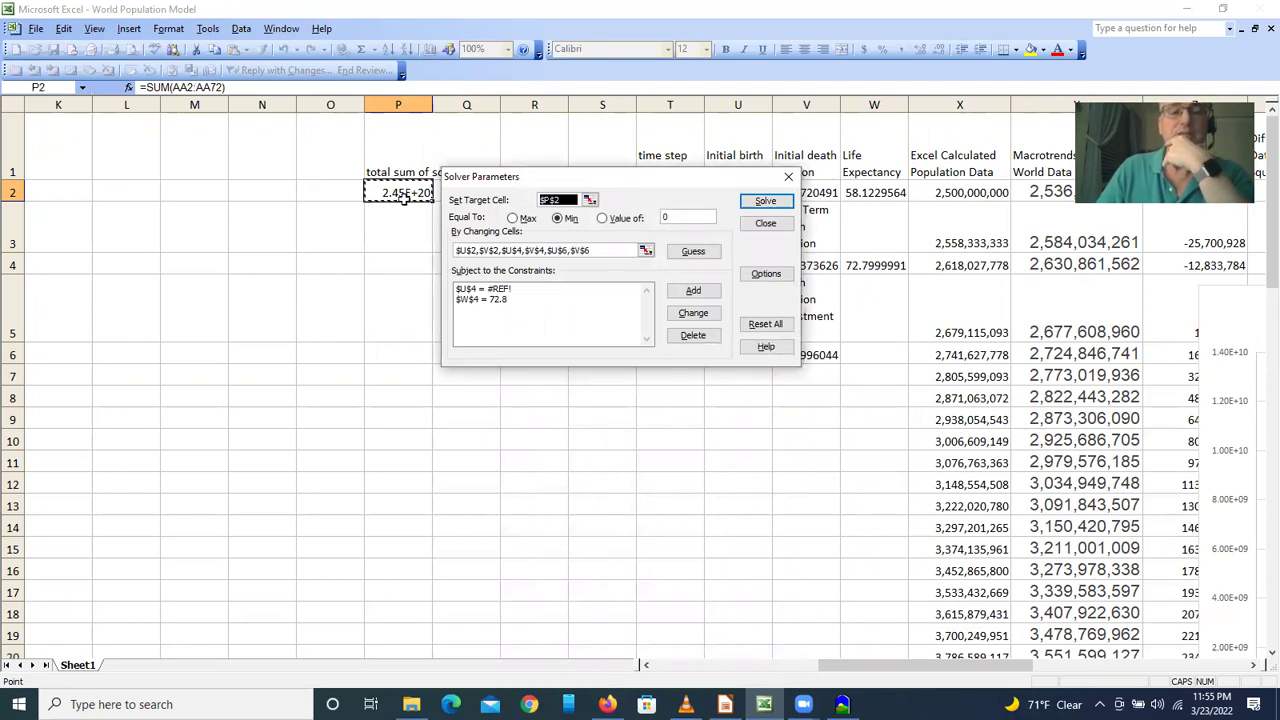
pyautogui.click(647, 253)
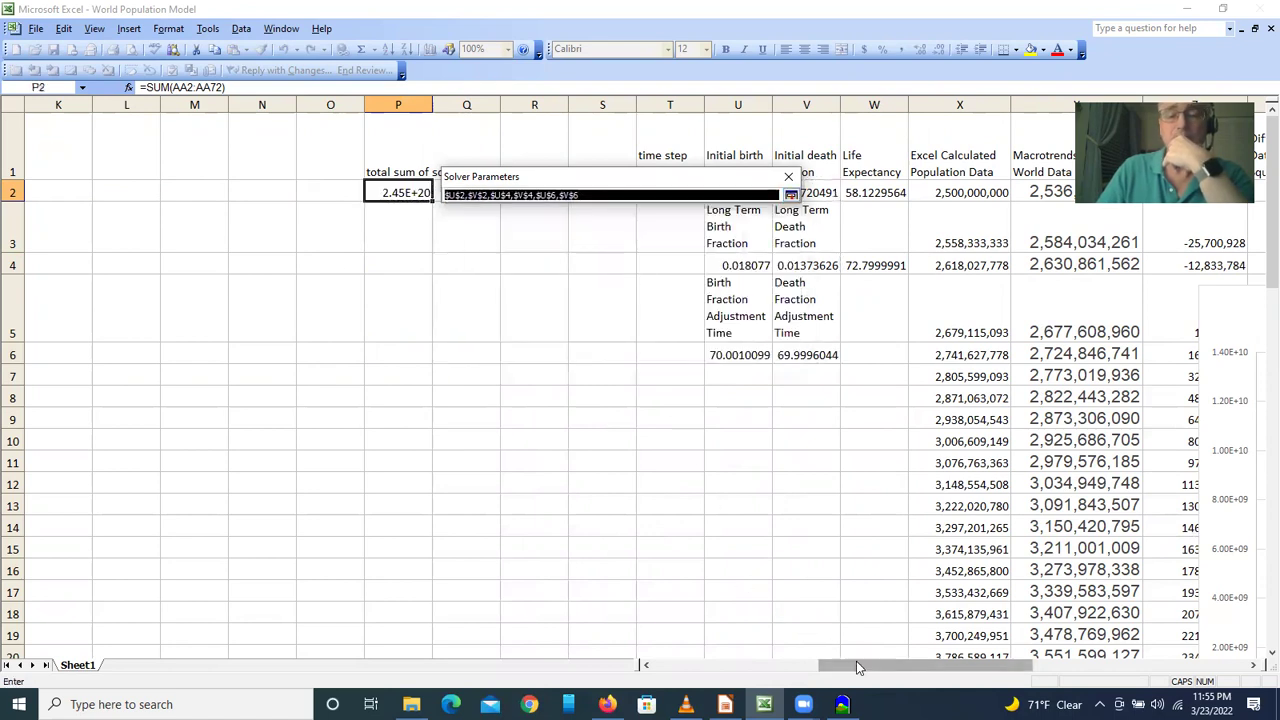
pyautogui.moveTo(856, 667); pyautogui.dragTo(725, 667)
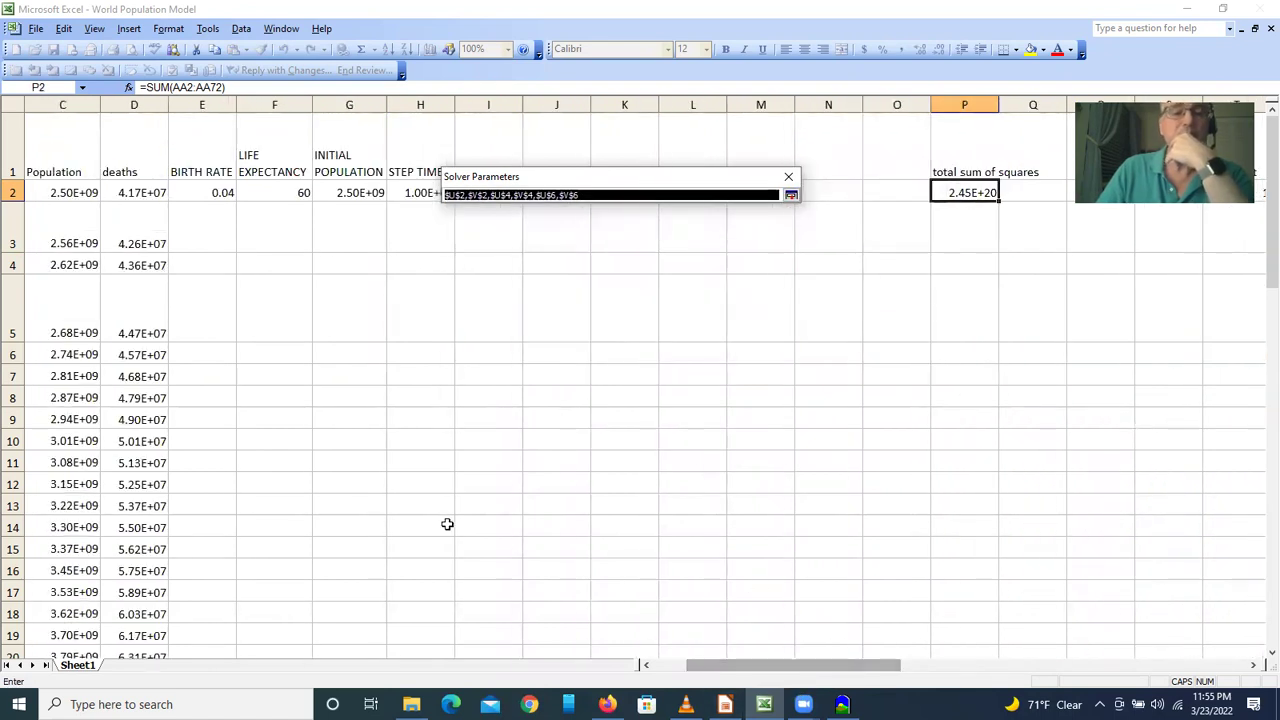
pyautogui.moveTo(216, 195); pyautogui.dragTo(333, 205)
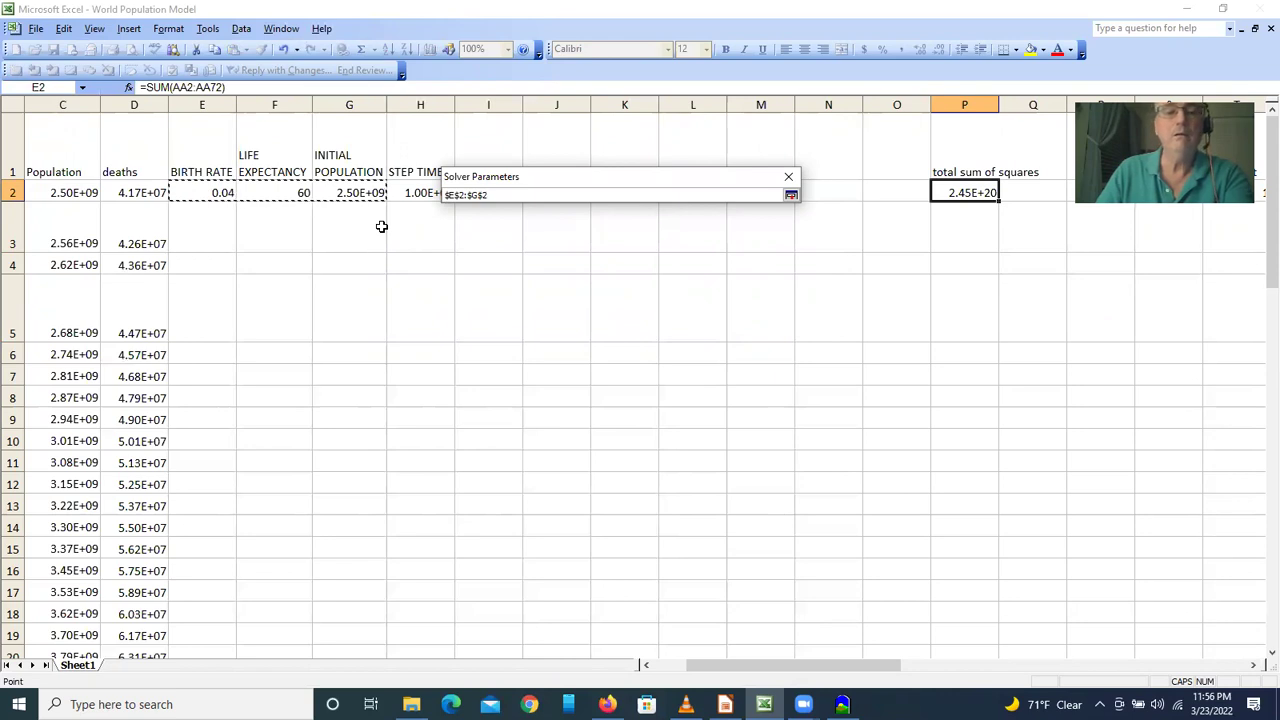
pyautogui.press('Return')
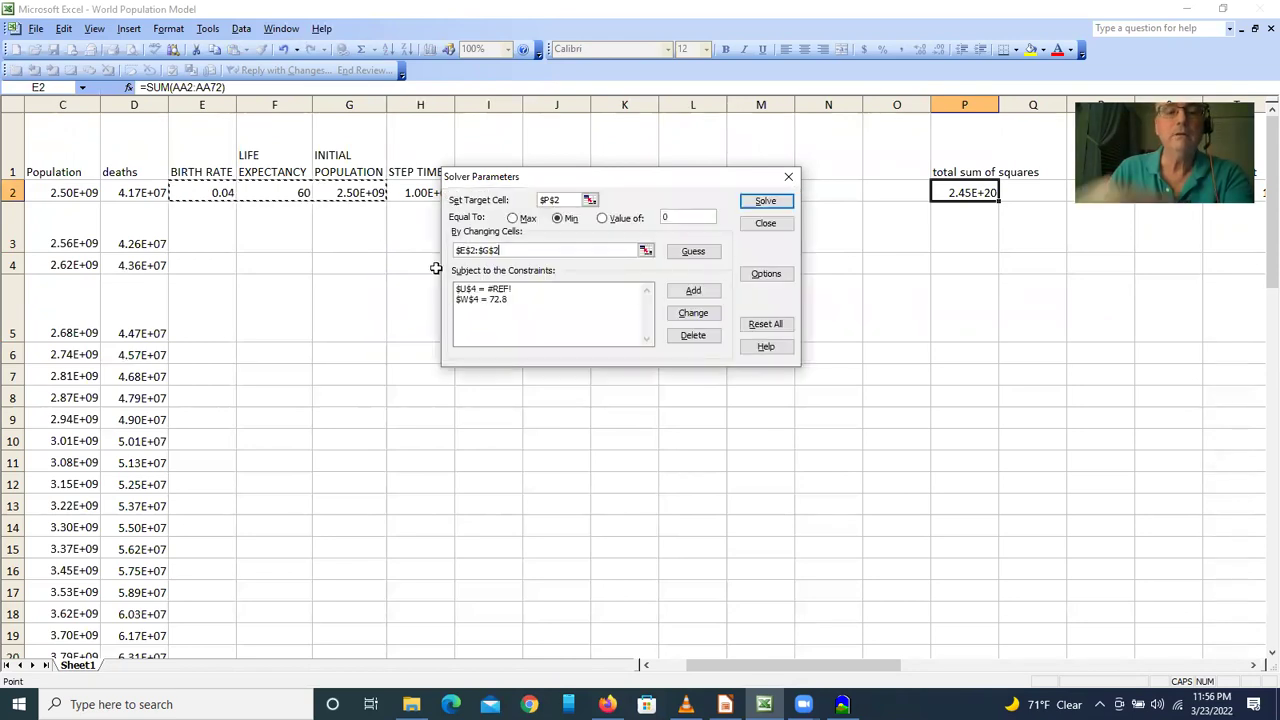
# Delete both existing Solver constraints, then solve for the minimum and keep the Solver solution.
pyautogui.click(486, 290)
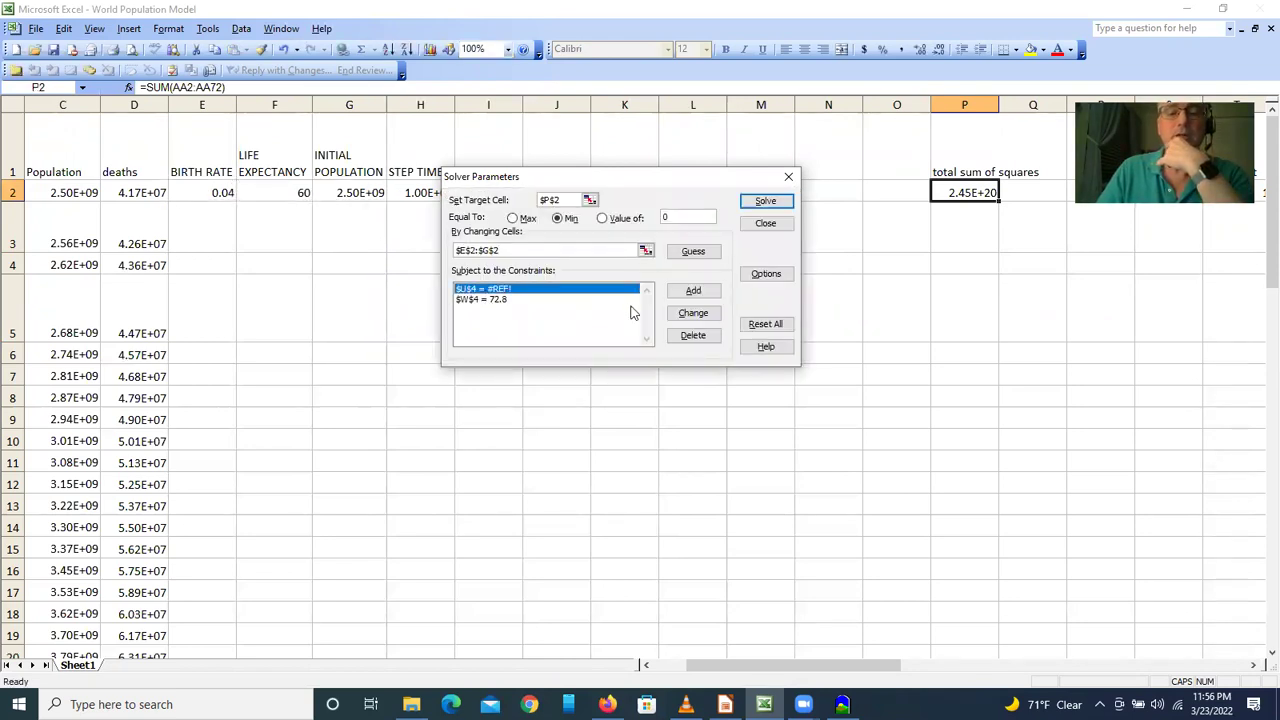
pyautogui.click(688, 334)
pyautogui.click(496, 292)
pyautogui.click(688, 336)
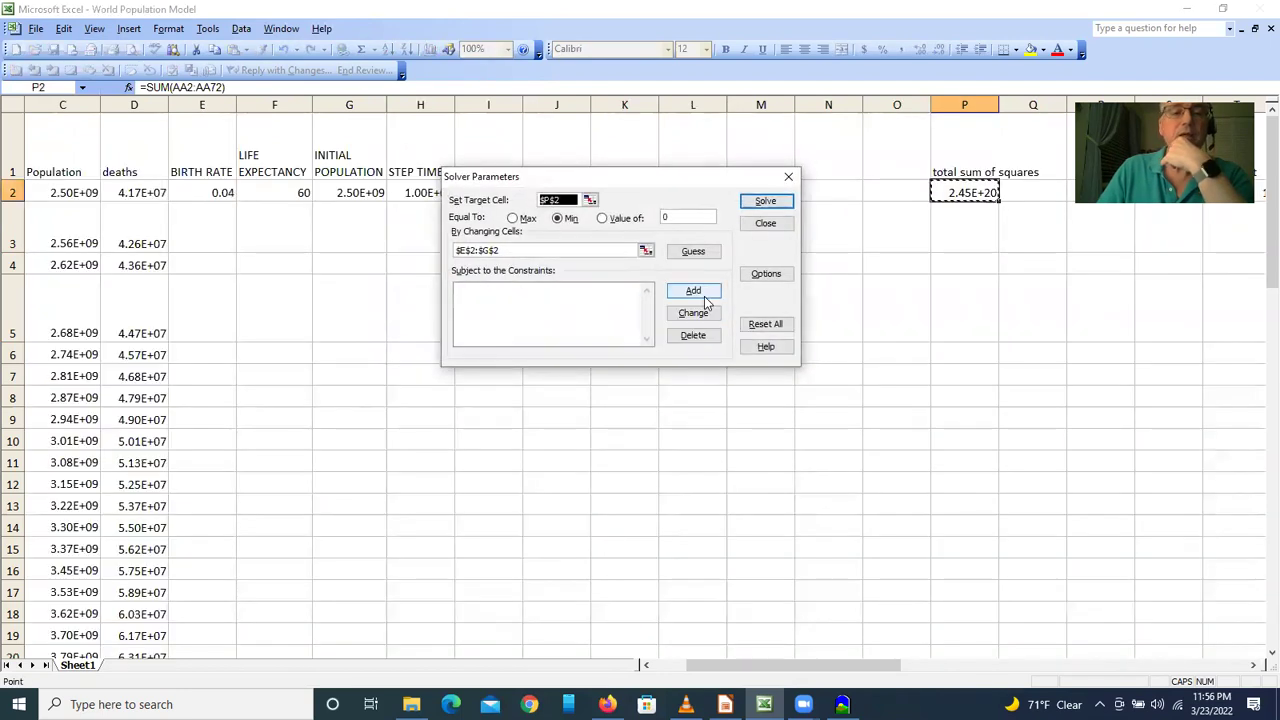
pyautogui.click(764, 203)
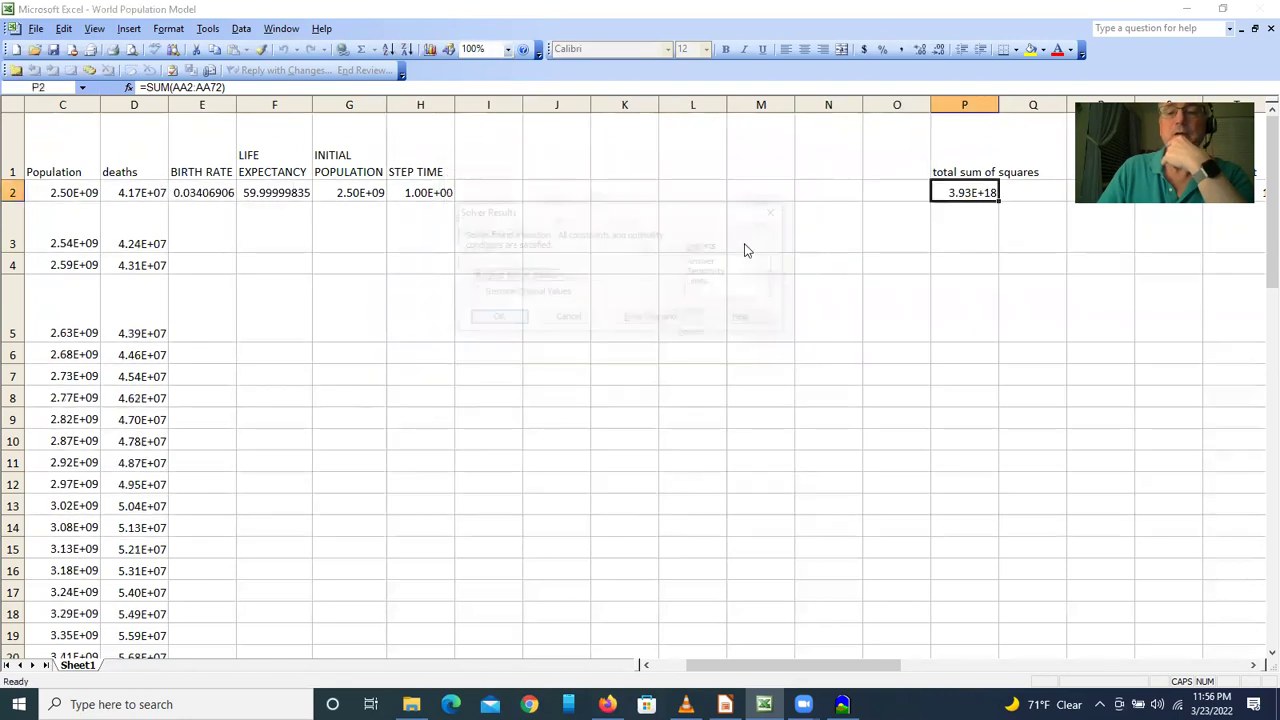
pyautogui.click(498, 319)
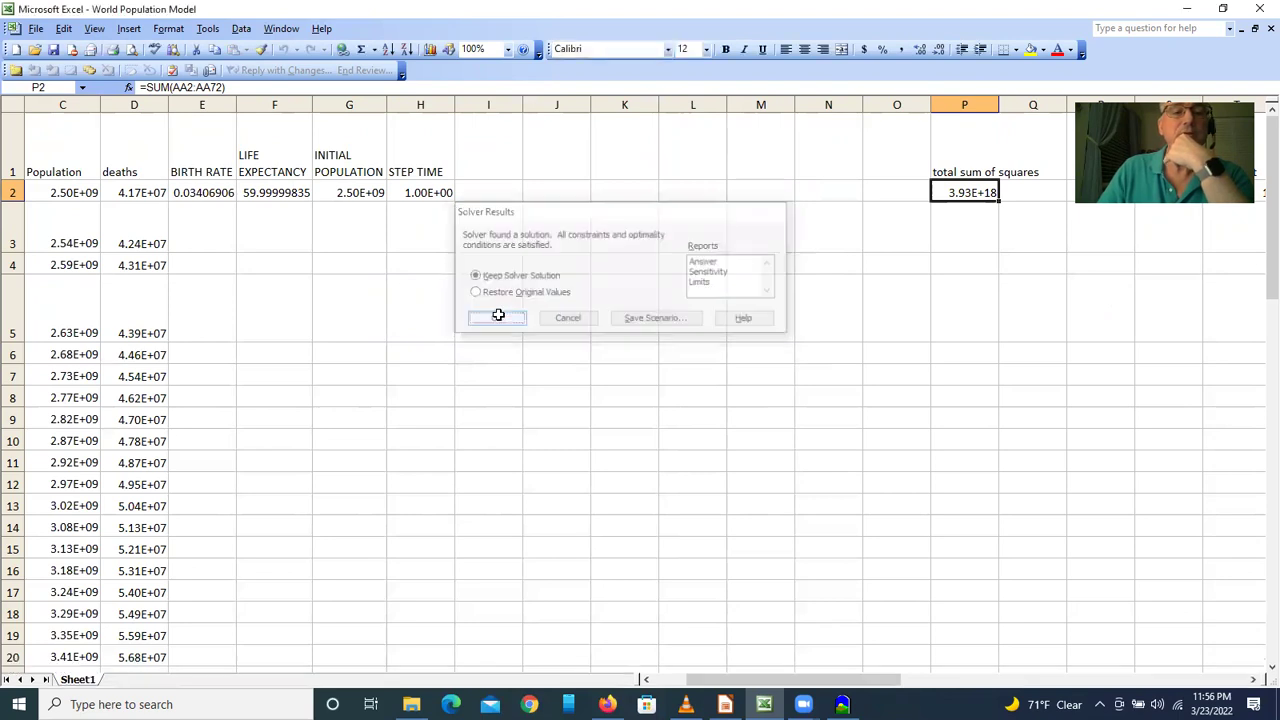
# Compare the fitted Population curve with the Macrotrends historical data in the chart and check the total sum of squares.
pyautogui.moveTo(820, 685); pyautogui.dragTo(1144, 686)
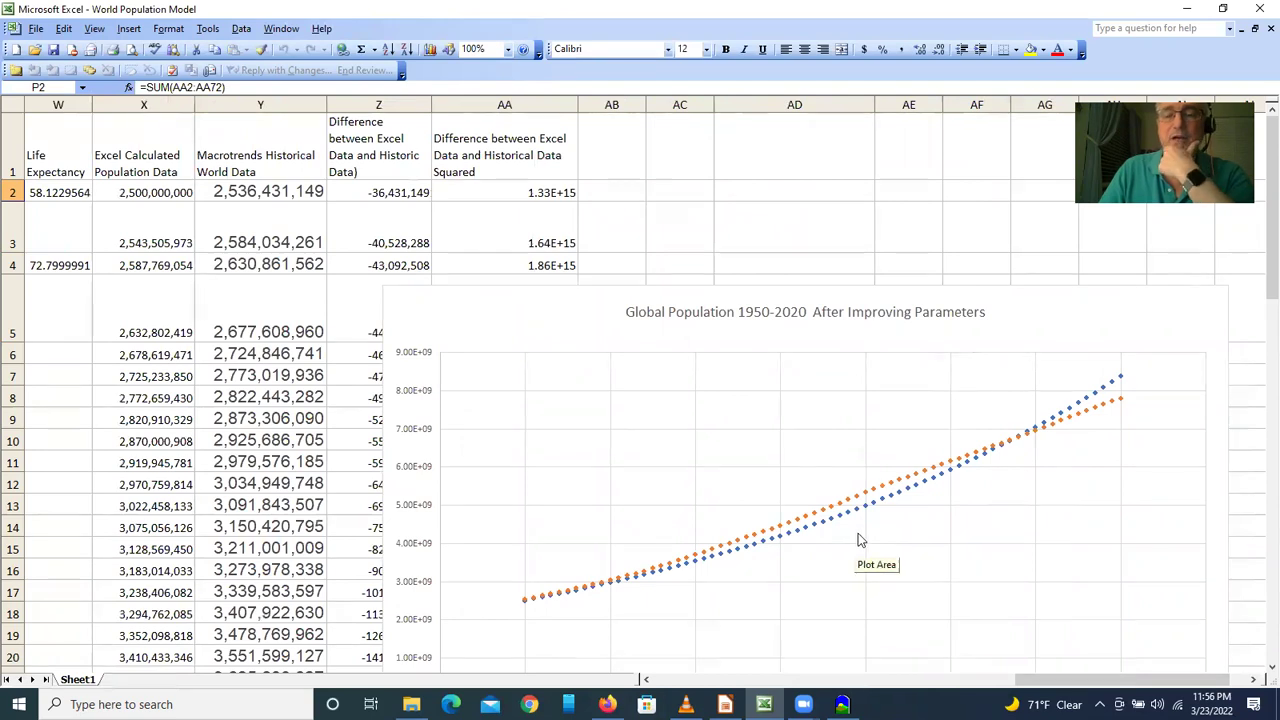
pyautogui.scroll(-1, 858, 540)
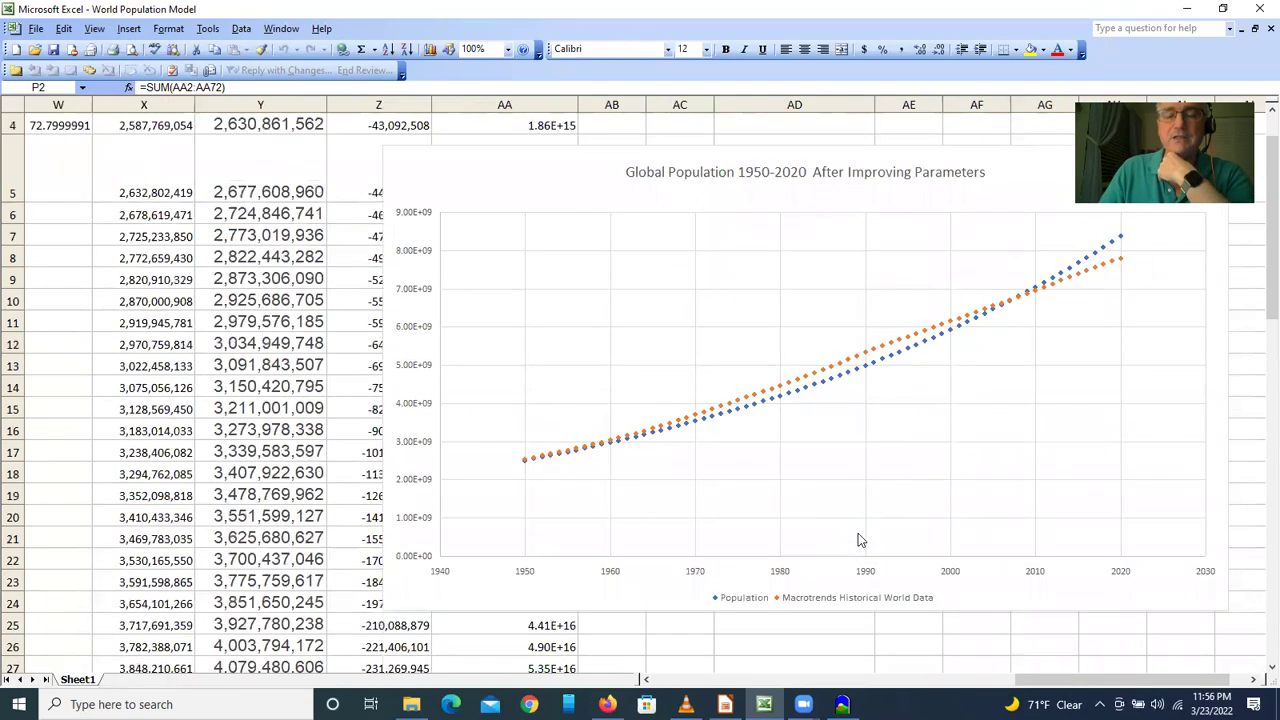
pyautogui.scroll(1, 858, 540)
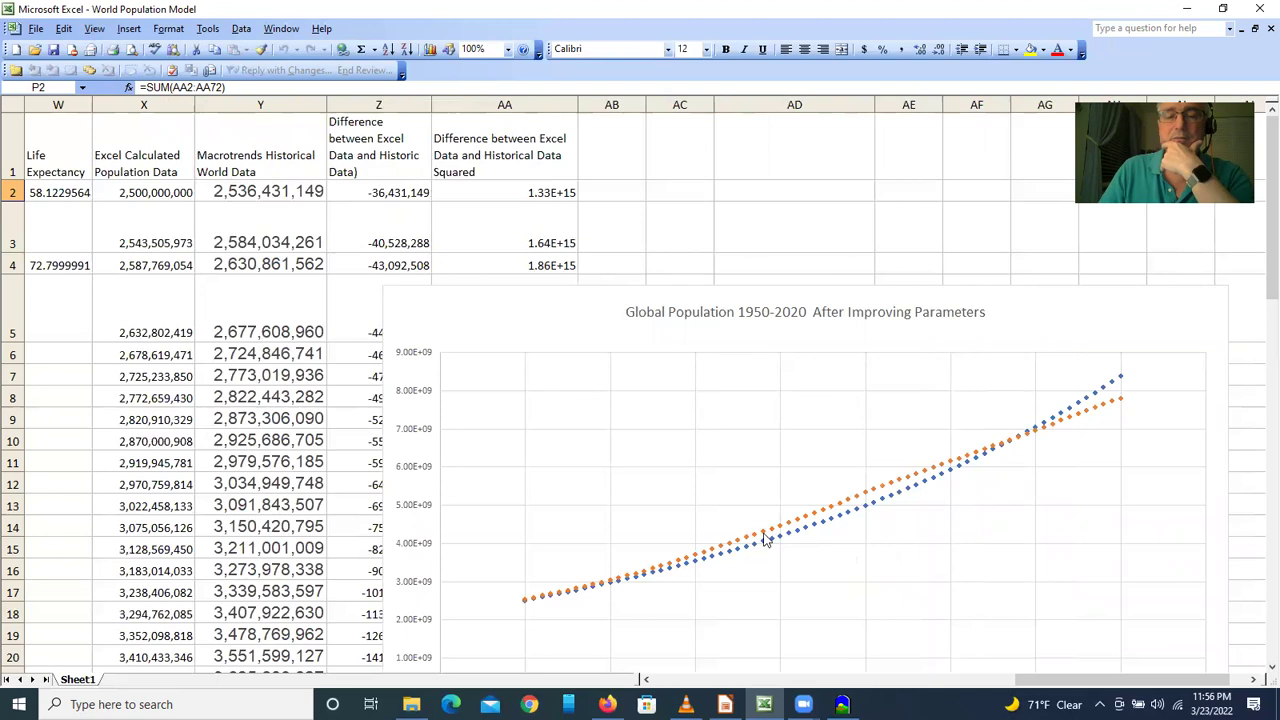
pyautogui.scroll(-1, 757, 539)
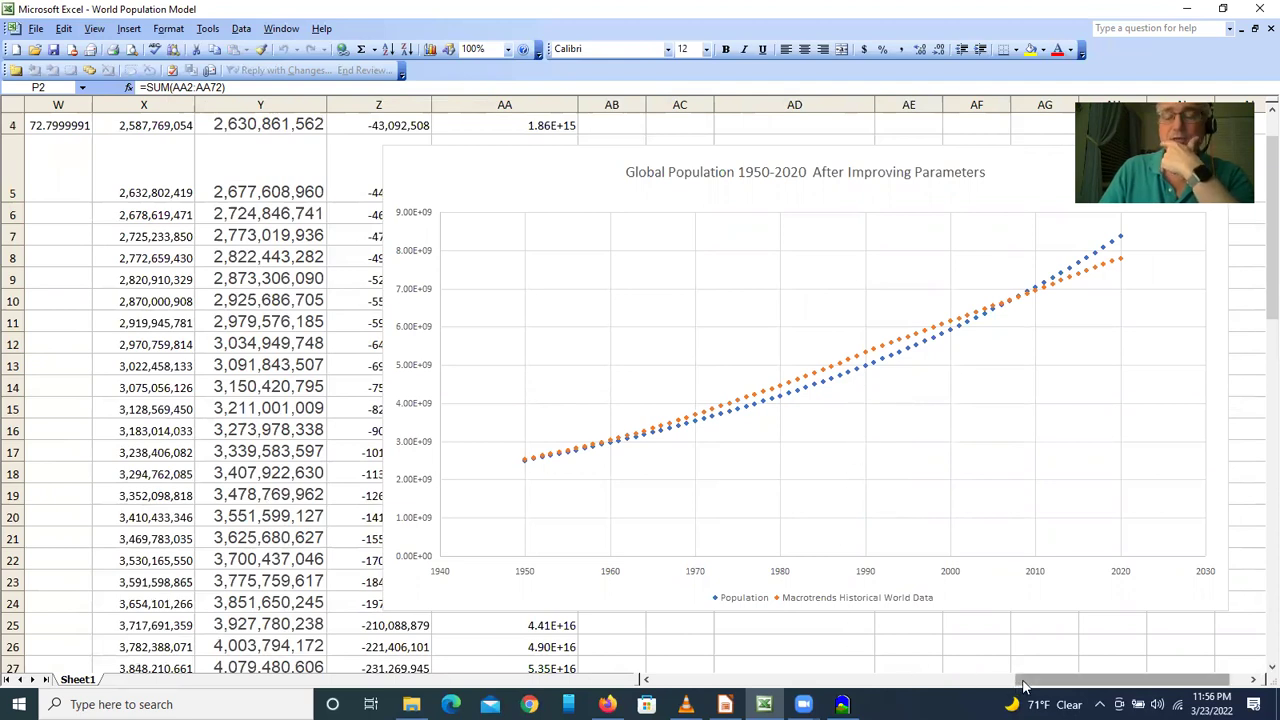
pyautogui.moveTo(1025, 683); pyautogui.dragTo(845, 683)
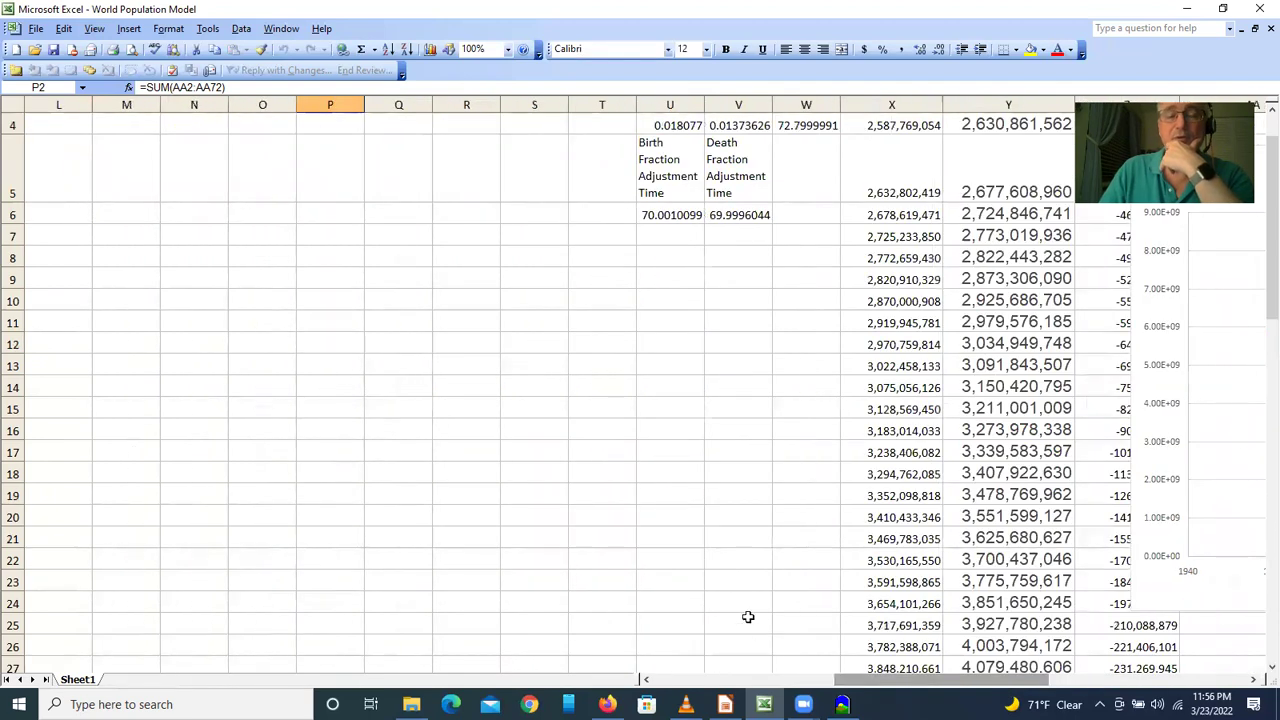
pyautogui.scroll(1, 731, 583)
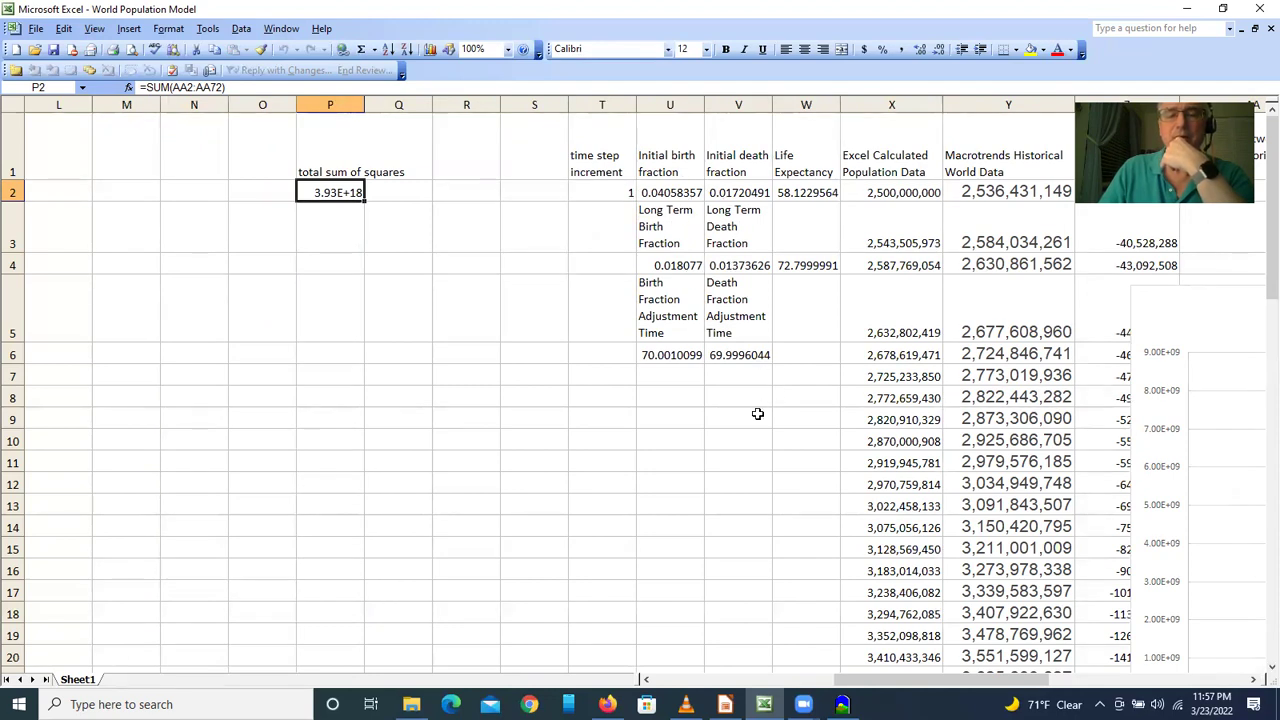
# Review the solved BIRTH RATE and LIFE EXPECTANCY values and inspect the 1950 births formula in B2.
pyautogui.moveTo(914, 686); pyautogui.dragTo(725, 686)
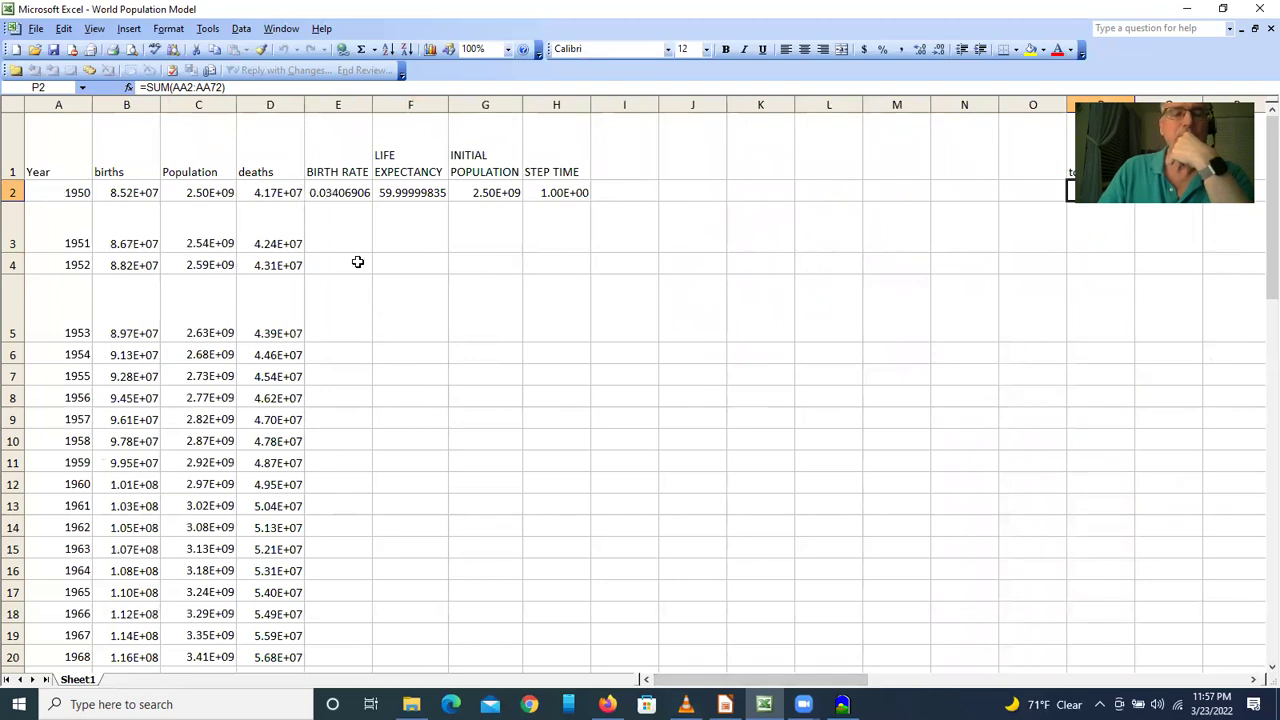
pyautogui.moveTo(346, 153); pyautogui.dragTo(446, 192)
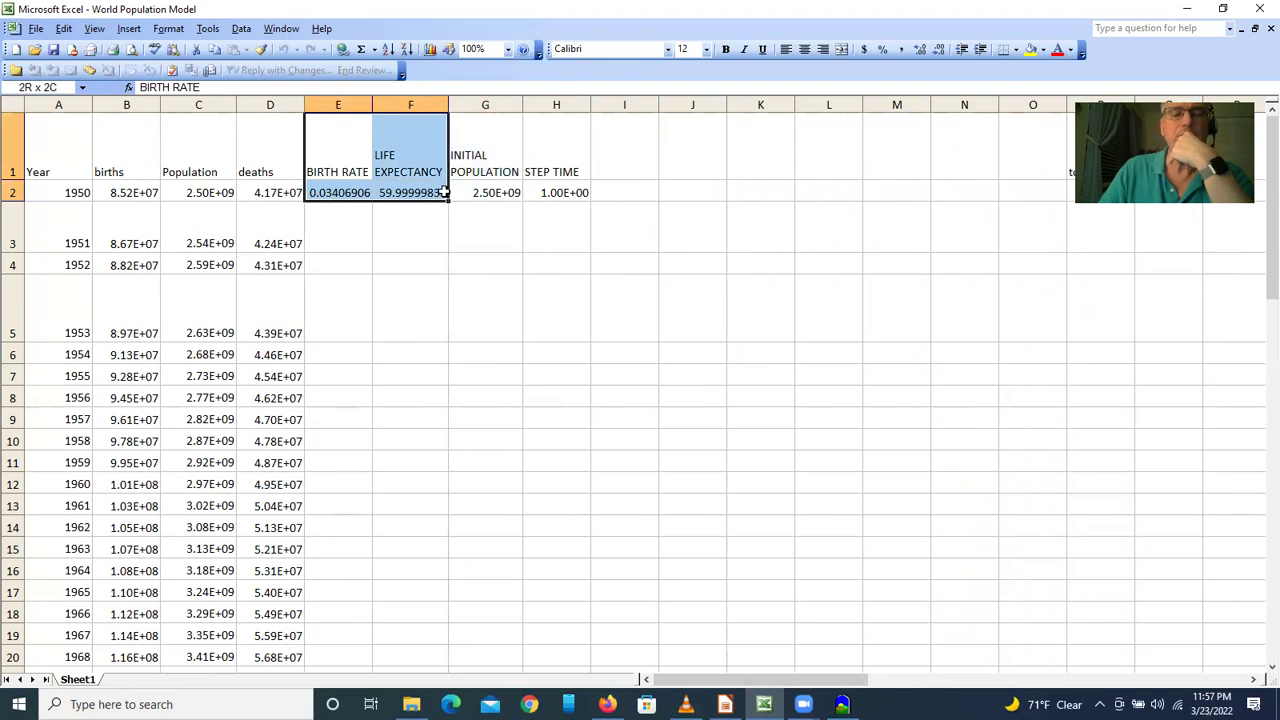
pyautogui.moveTo(446, 192); pyautogui.dragTo(446, 192)
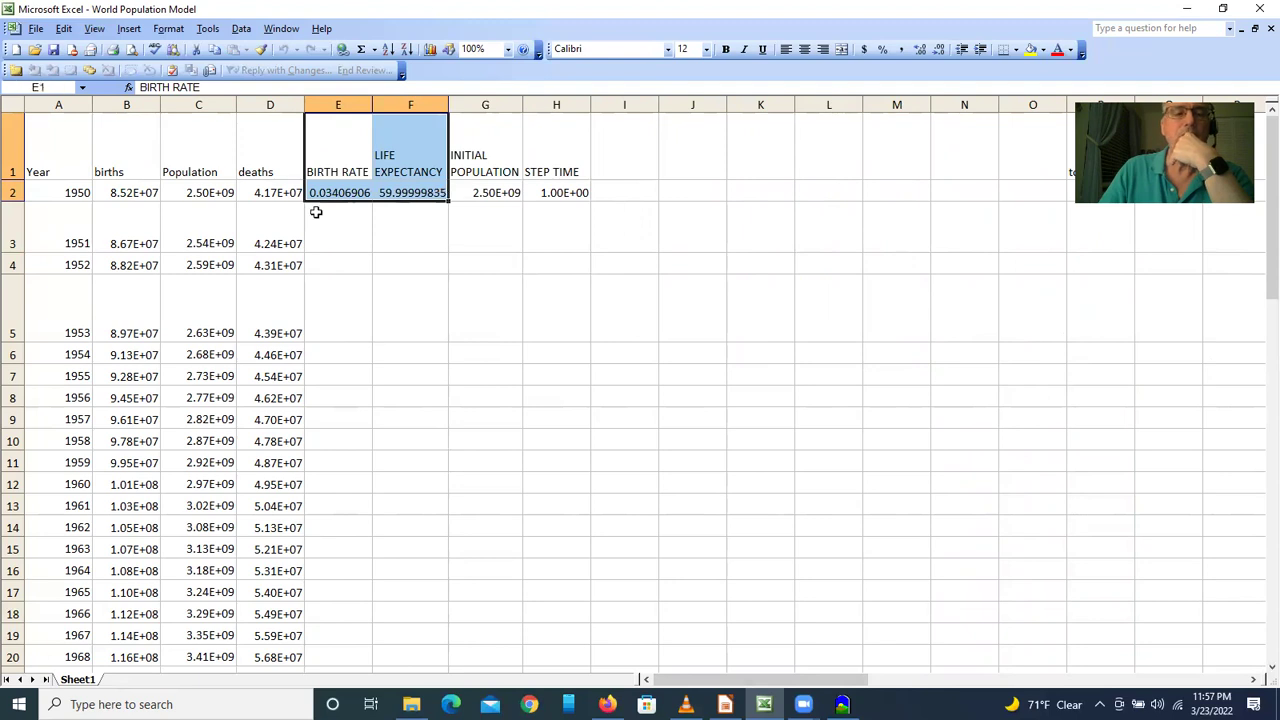
pyautogui.click(136, 193)
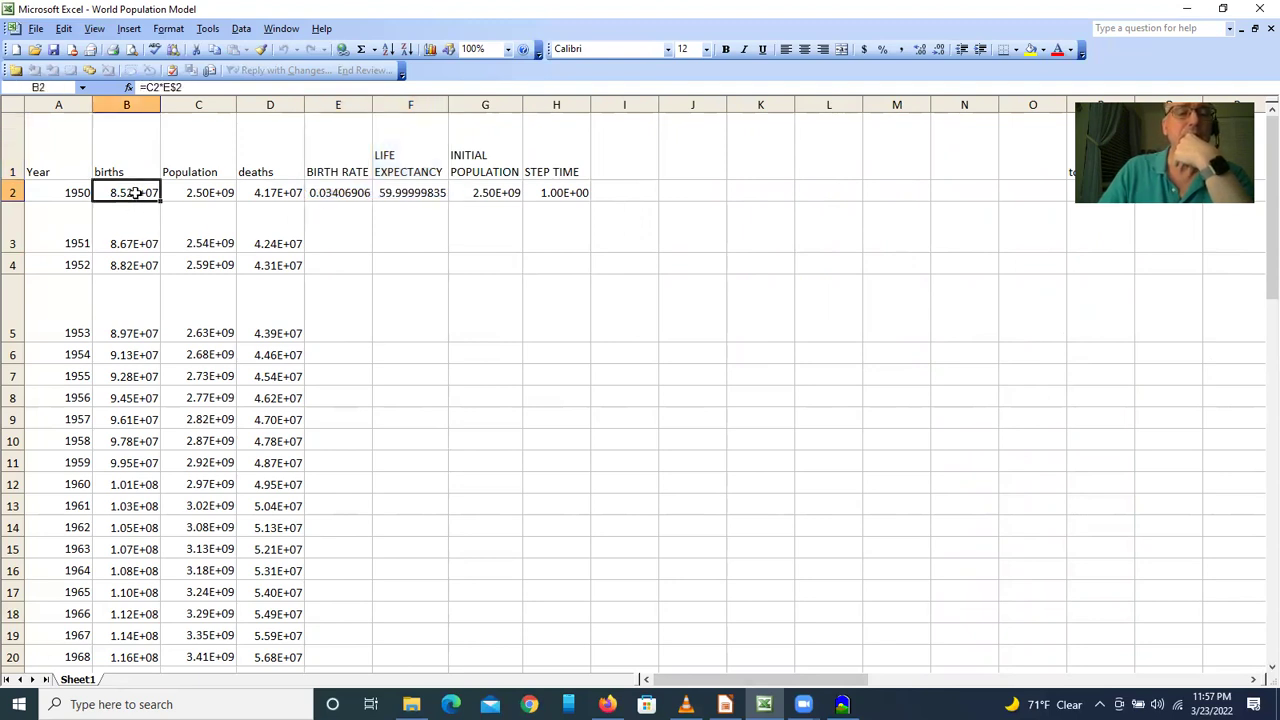
# Clear the BIRTH RATE, LIFE EXPECTANCY and INITIAL POPULATION columns E:G and insert a blank column before STEP TIME.
pyautogui.moveTo(341, 105); pyautogui.dragTo(490, 107)
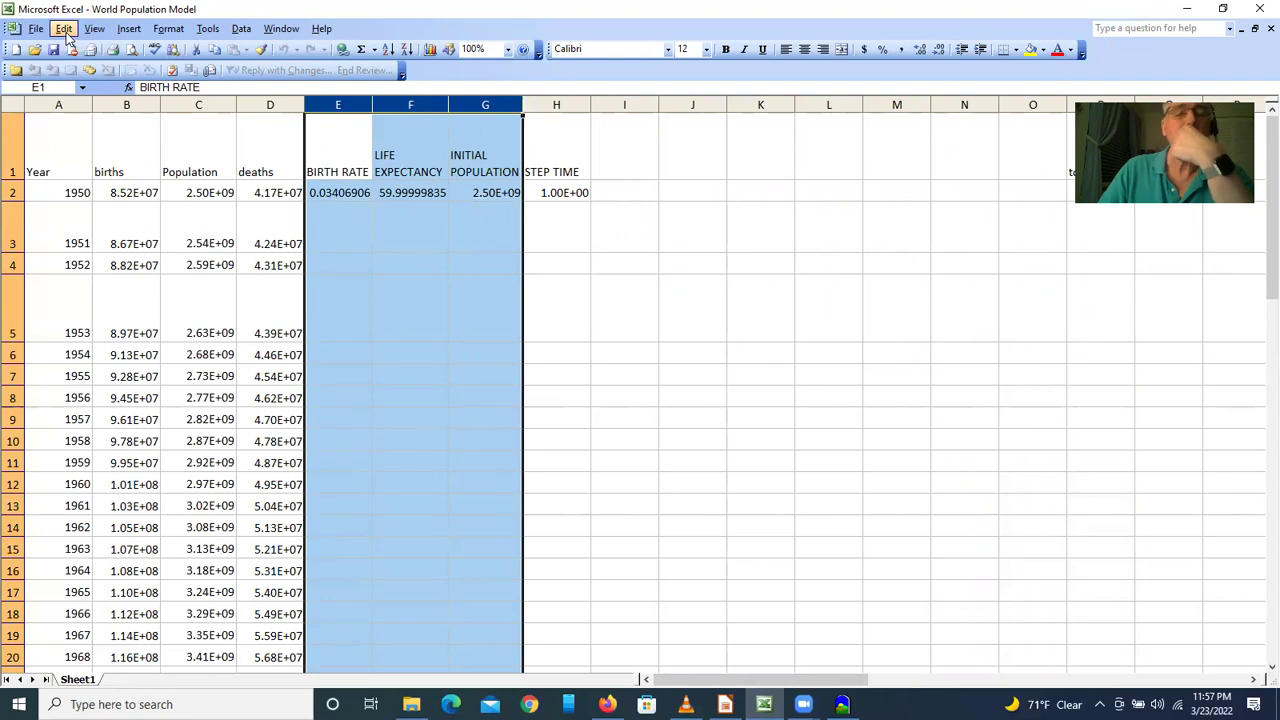
pyautogui.press('Delete')
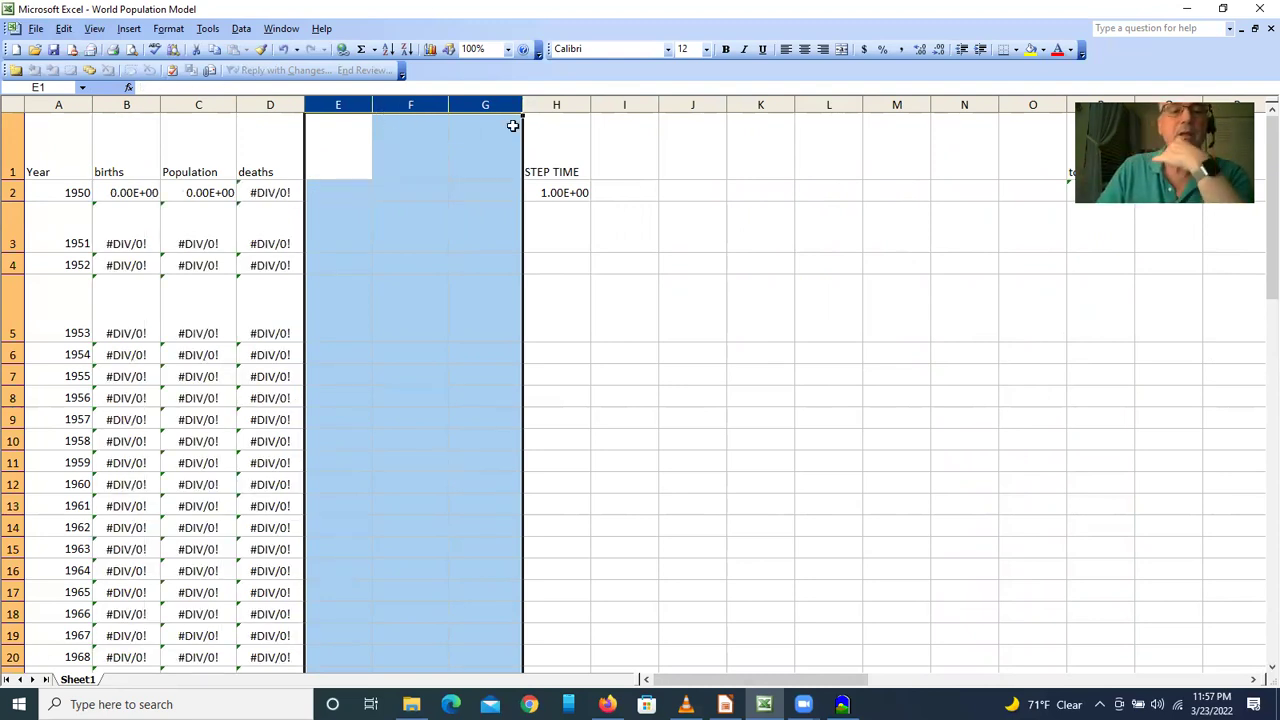
pyautogui.click(543, 104)
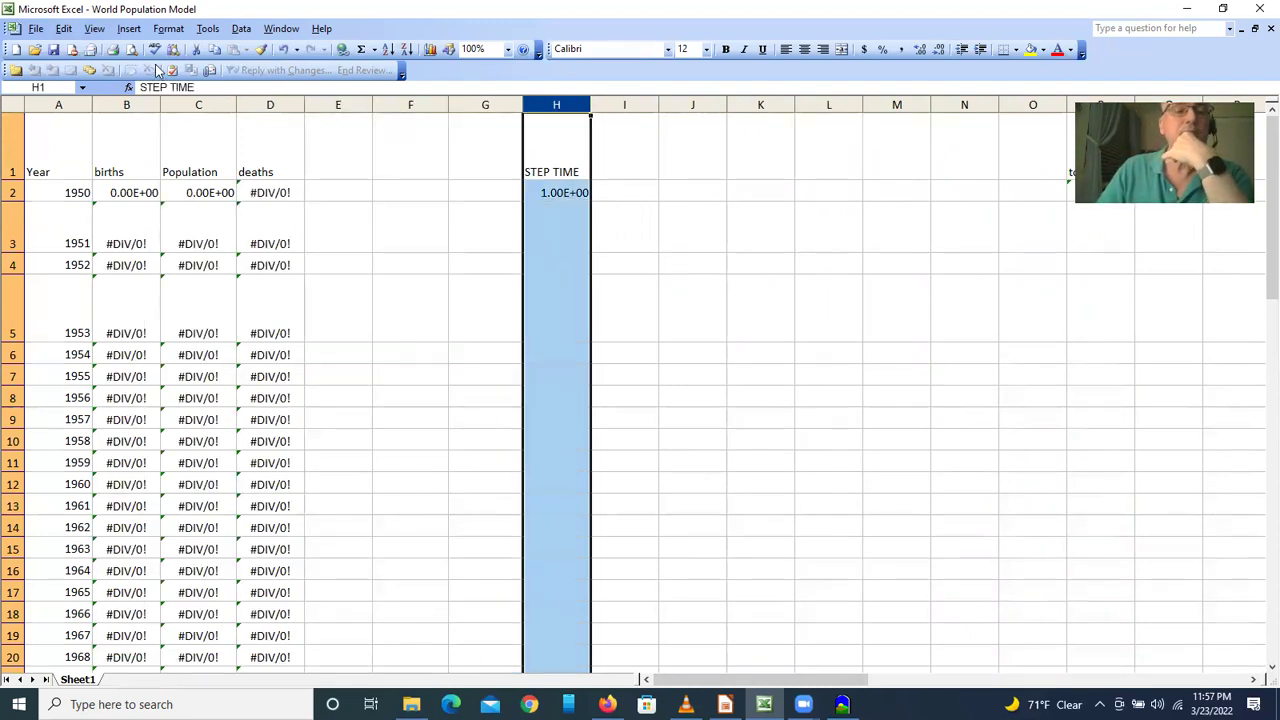
pyautogui.click(129, 28)
pyautogui.click(158, 63)
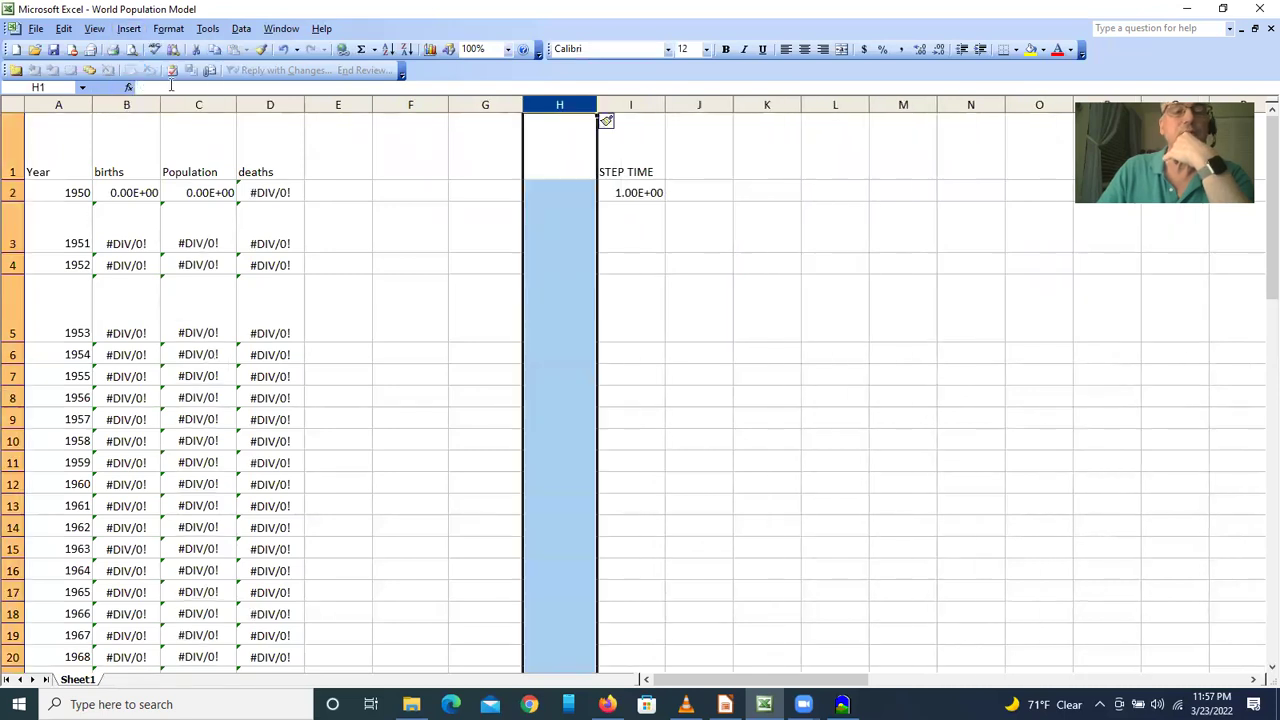
pyautogui.click(337, 151)
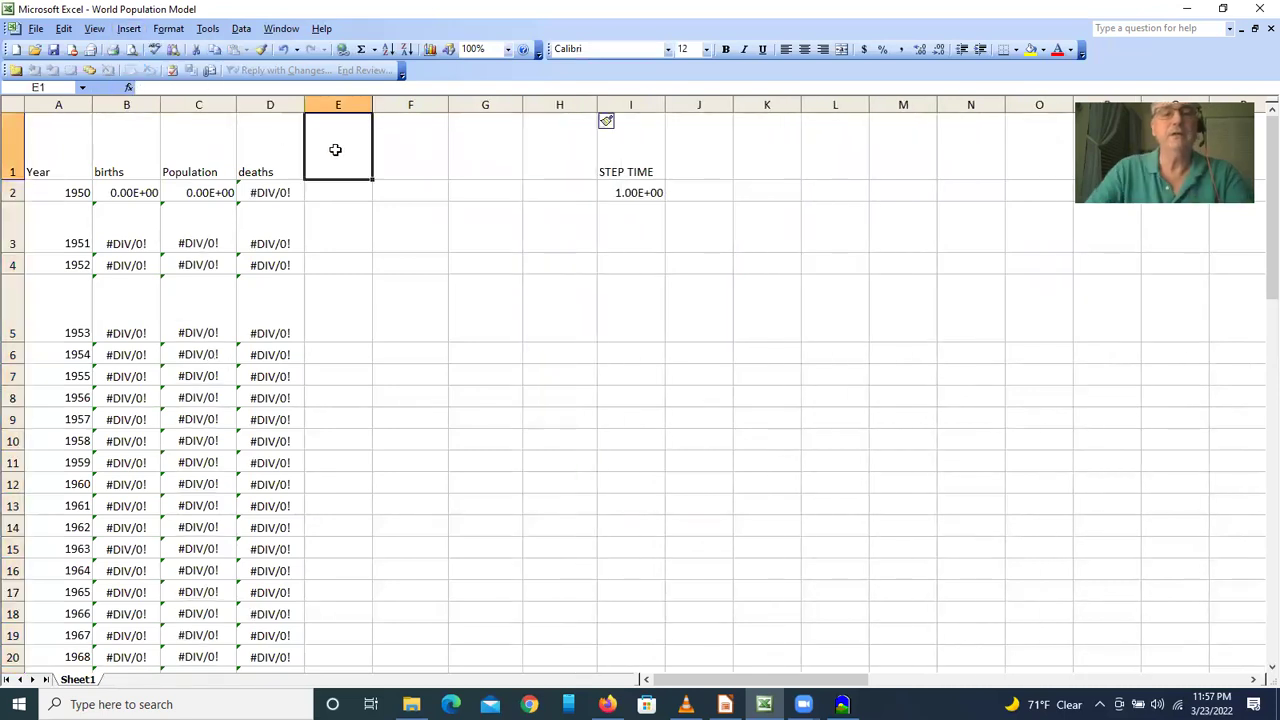
# Enter the column headers "birth rate" in E1 and "death rate" in G1.
pyautogui.write('BIRTH')
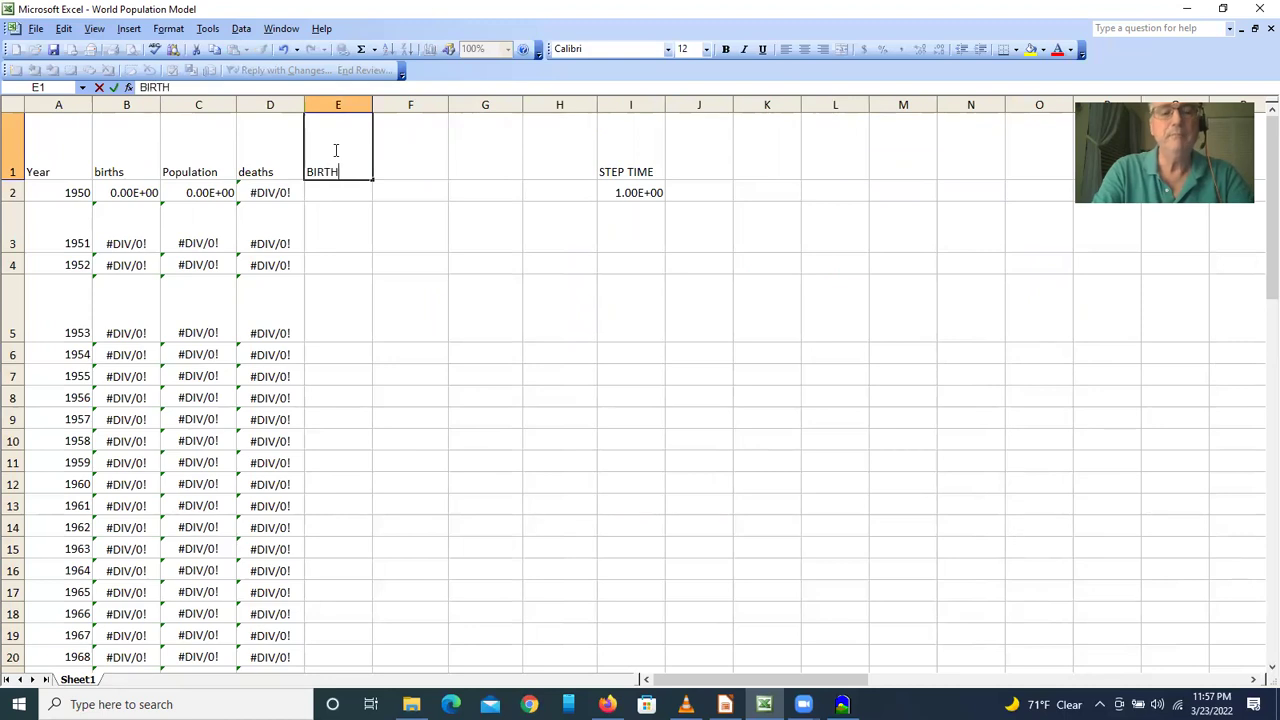
pyautogui.press('BackSpace')
pyautogui.press('BackSpace')
pyautogui.press('BackSpace')
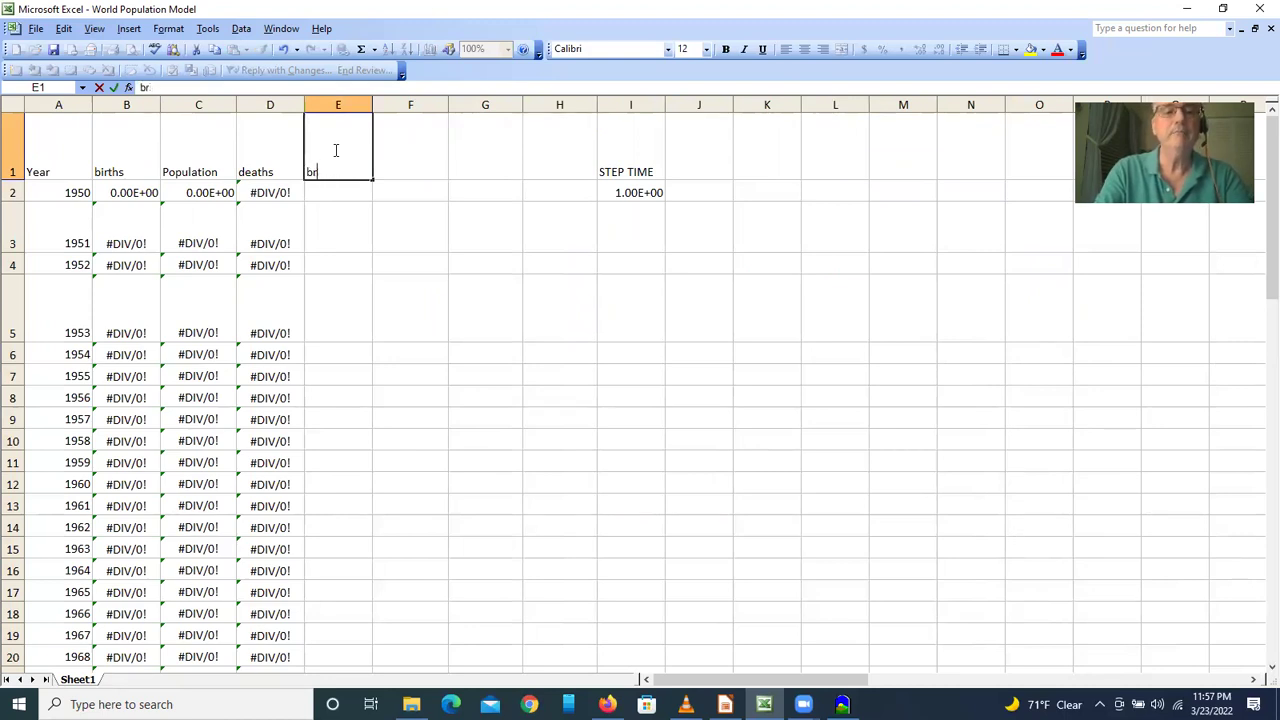
pyautogui.write('birth rate')
pyautogui.press('Tab')
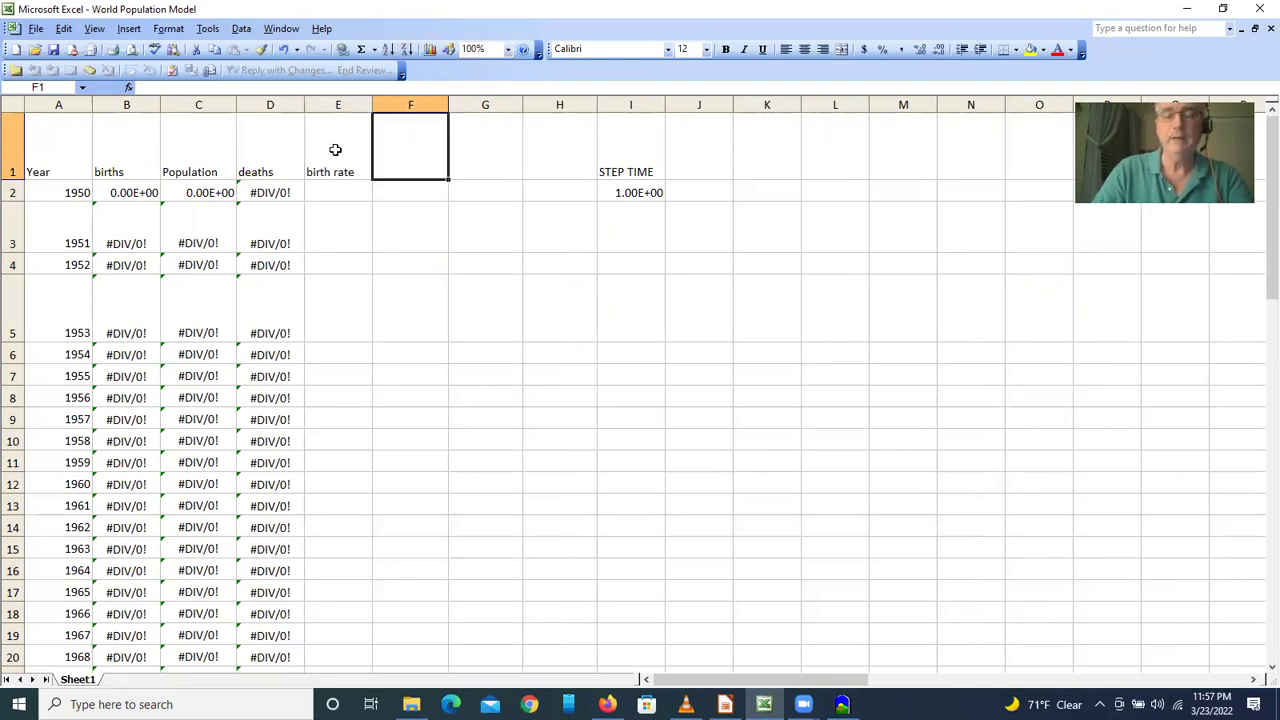
pyautogui.press('Tab')
pyautogui.write('dea')
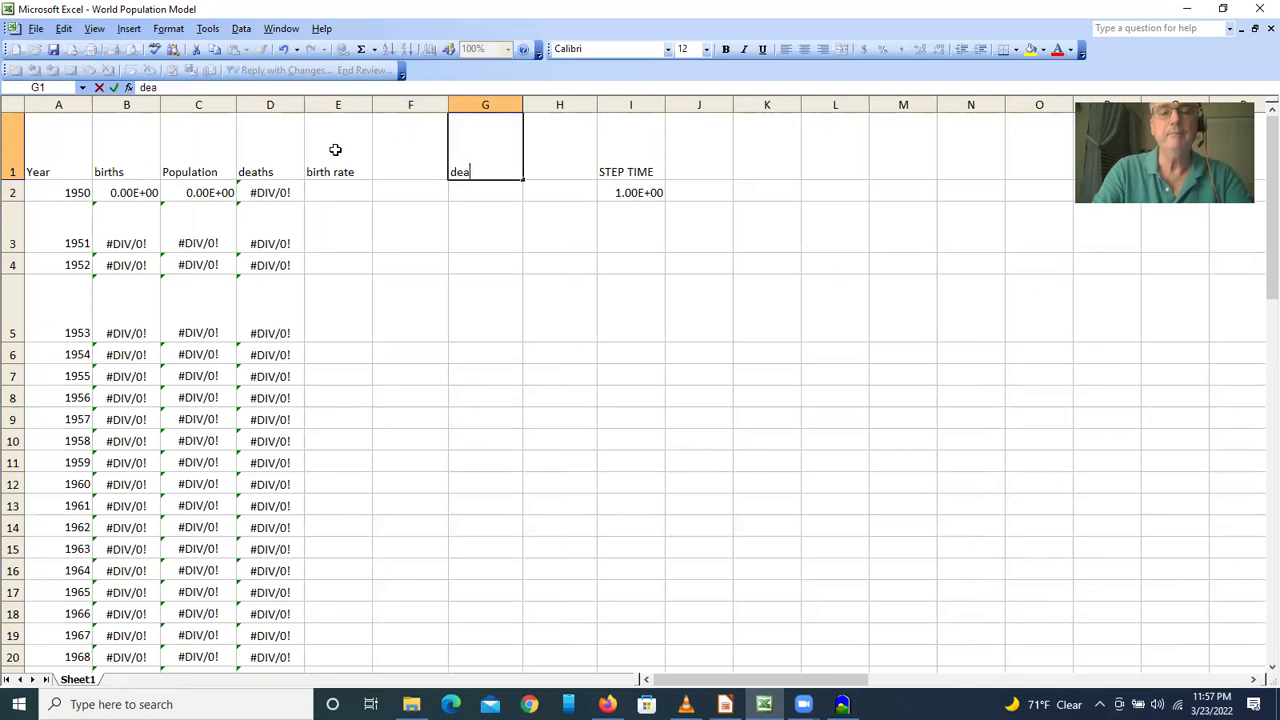
pyautogui.write('th rea')
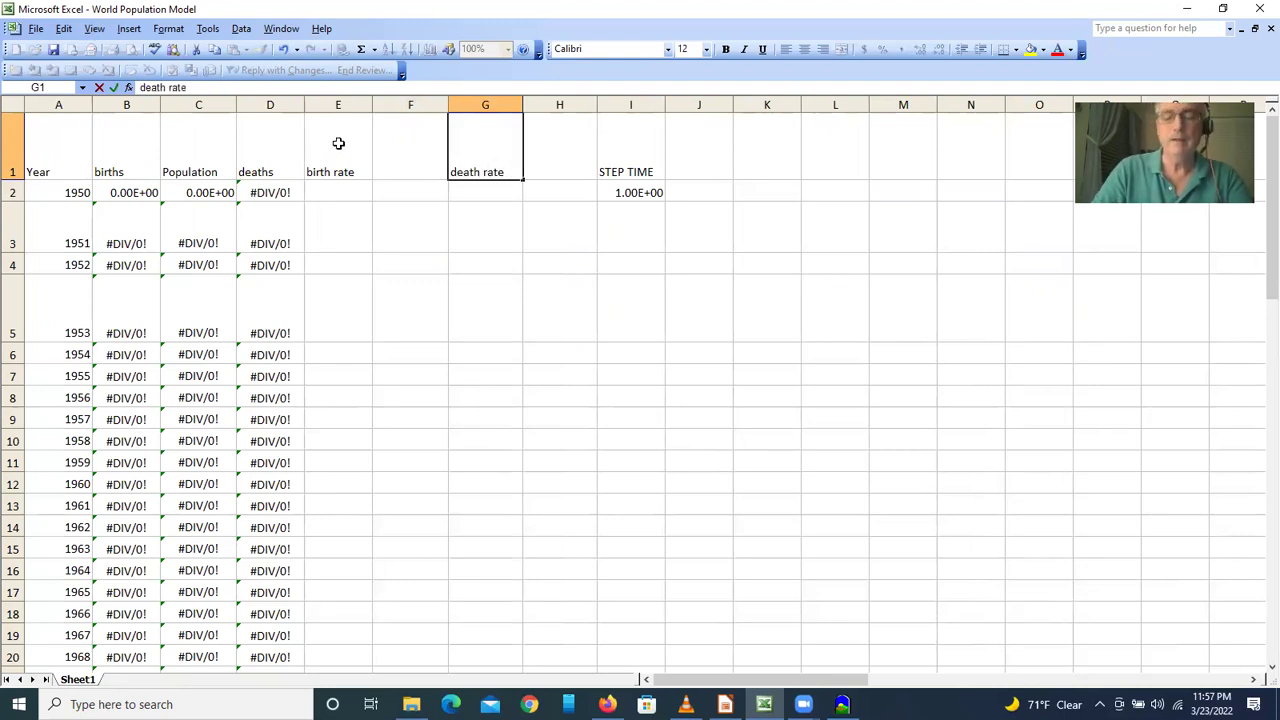
pyautogui.press('Return')
# Enter the column headers "change in the birth rate" in F1 and "change in the death rate" in H1.
pyautogui.press('Up')
pyautogui.press('Left')
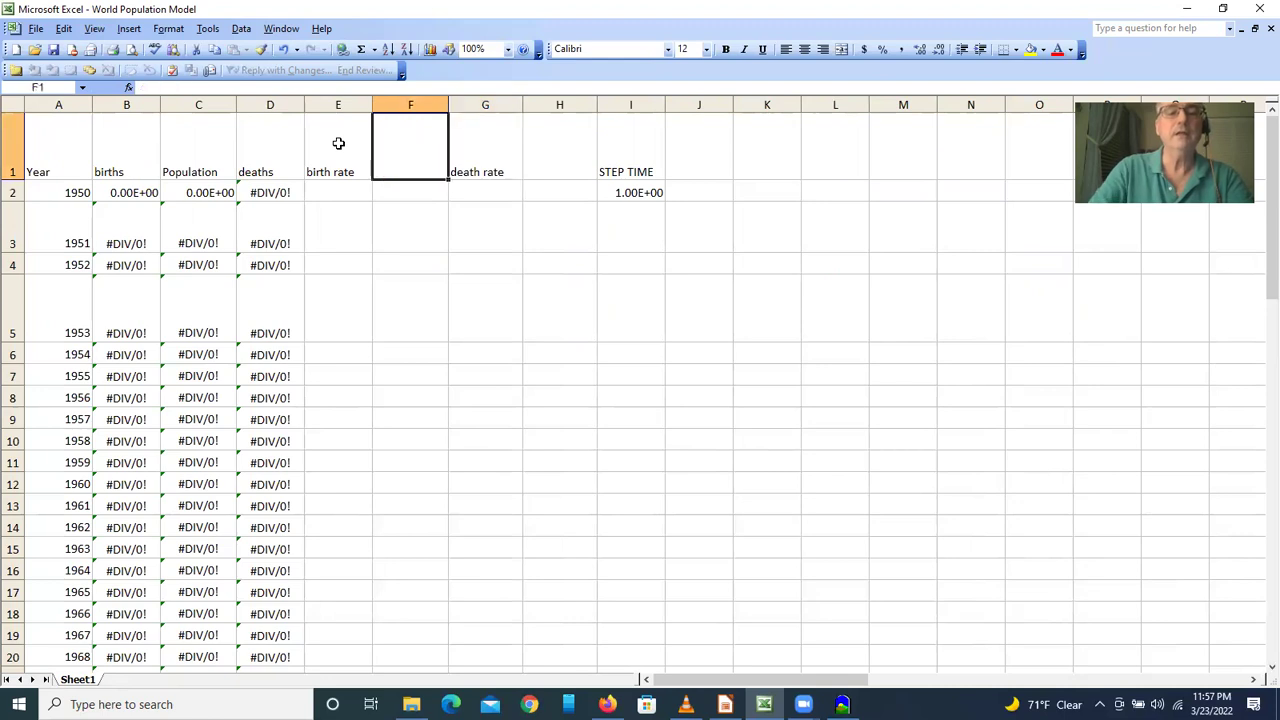
pyautogui.write('change ')
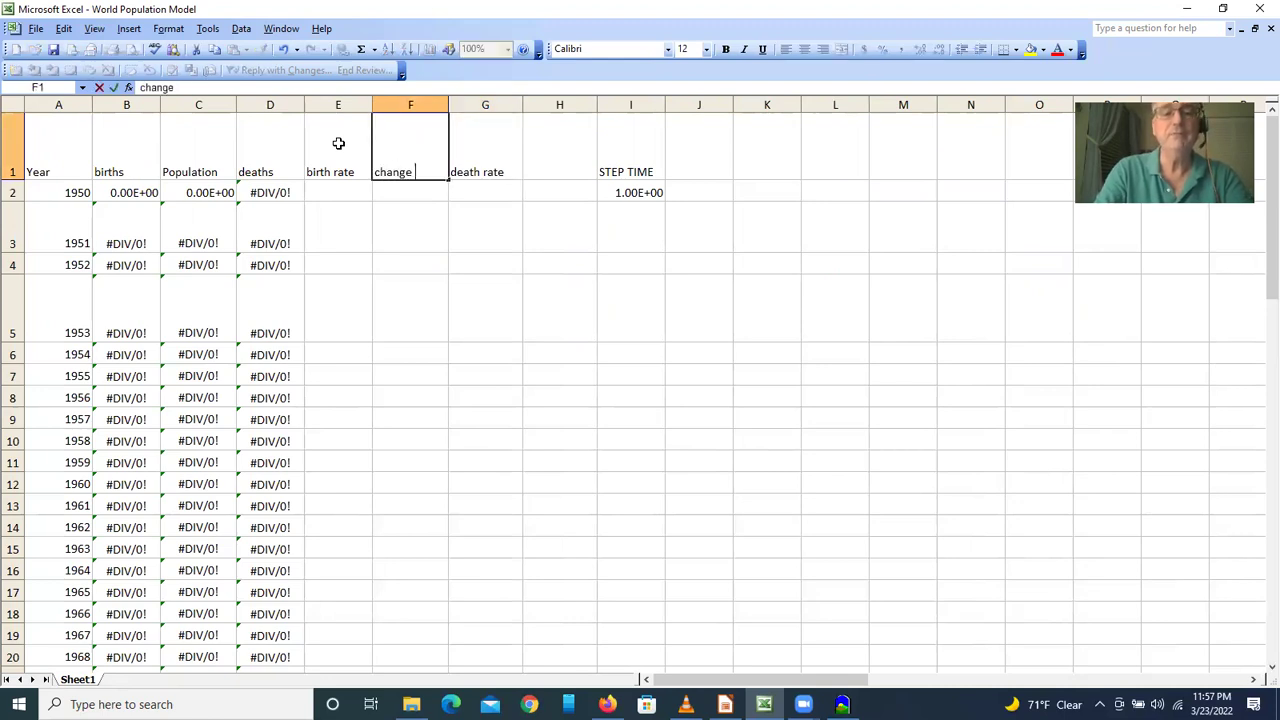
pyautogui.write('in the birth rate')
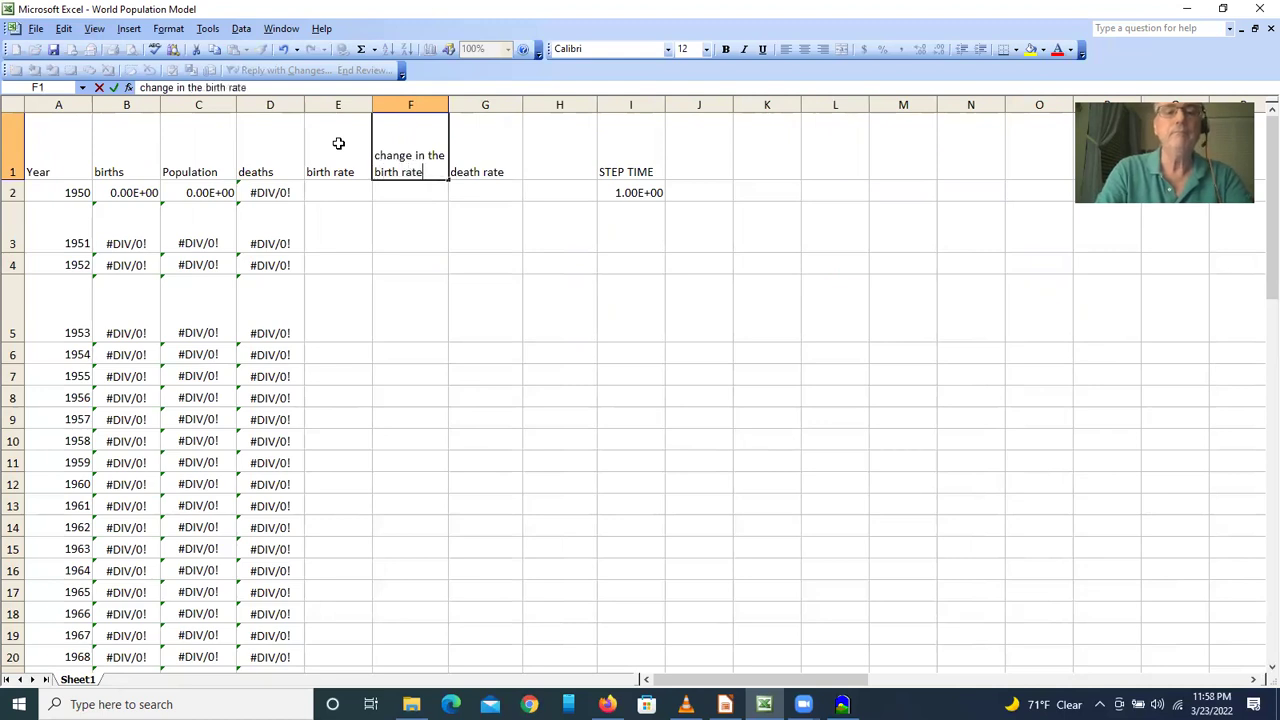
pyautogui.press('Tab')
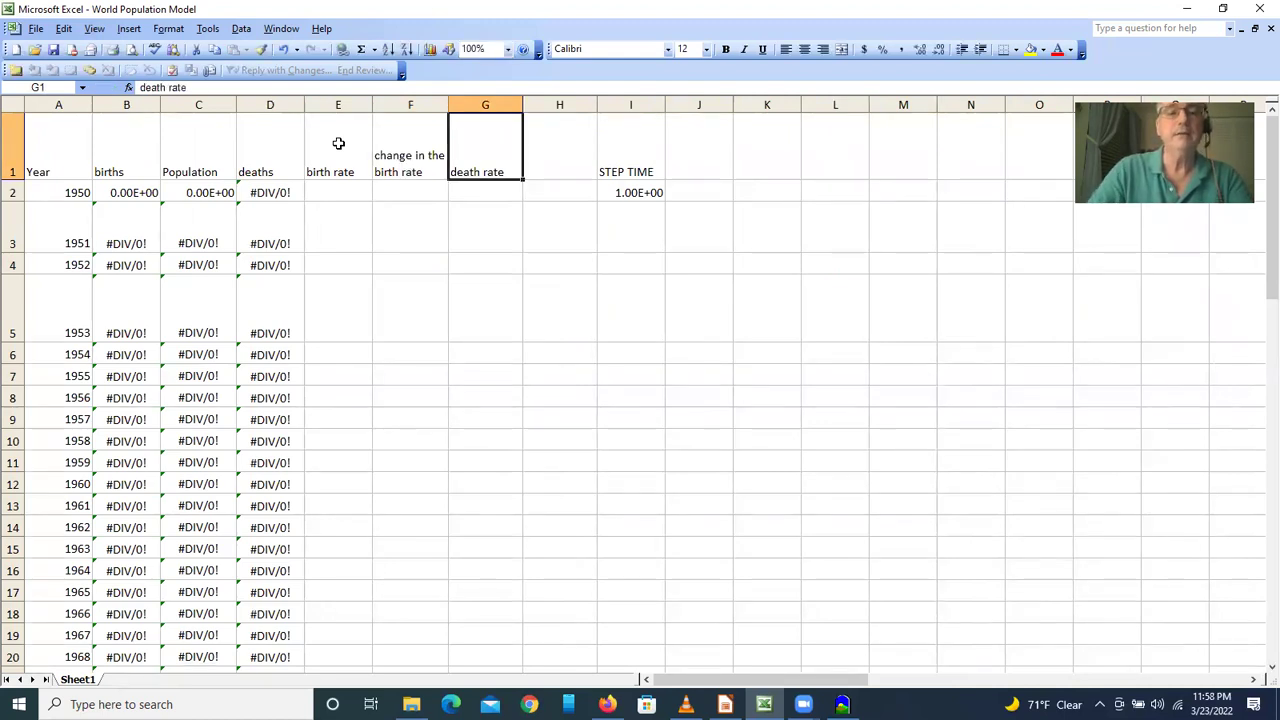
pyautogui.press('Tab')
pyautogui.write('change in the de')
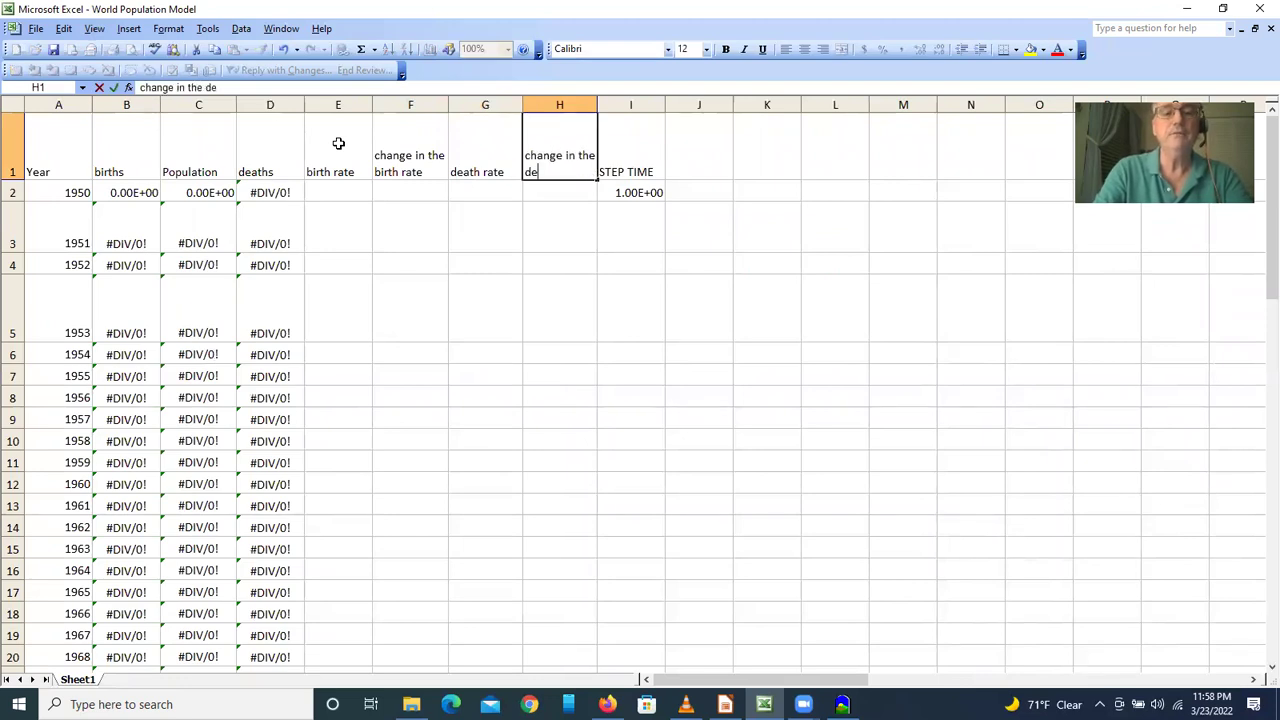
pyautogui.write('ath rate')
pyautogui.press('Return')
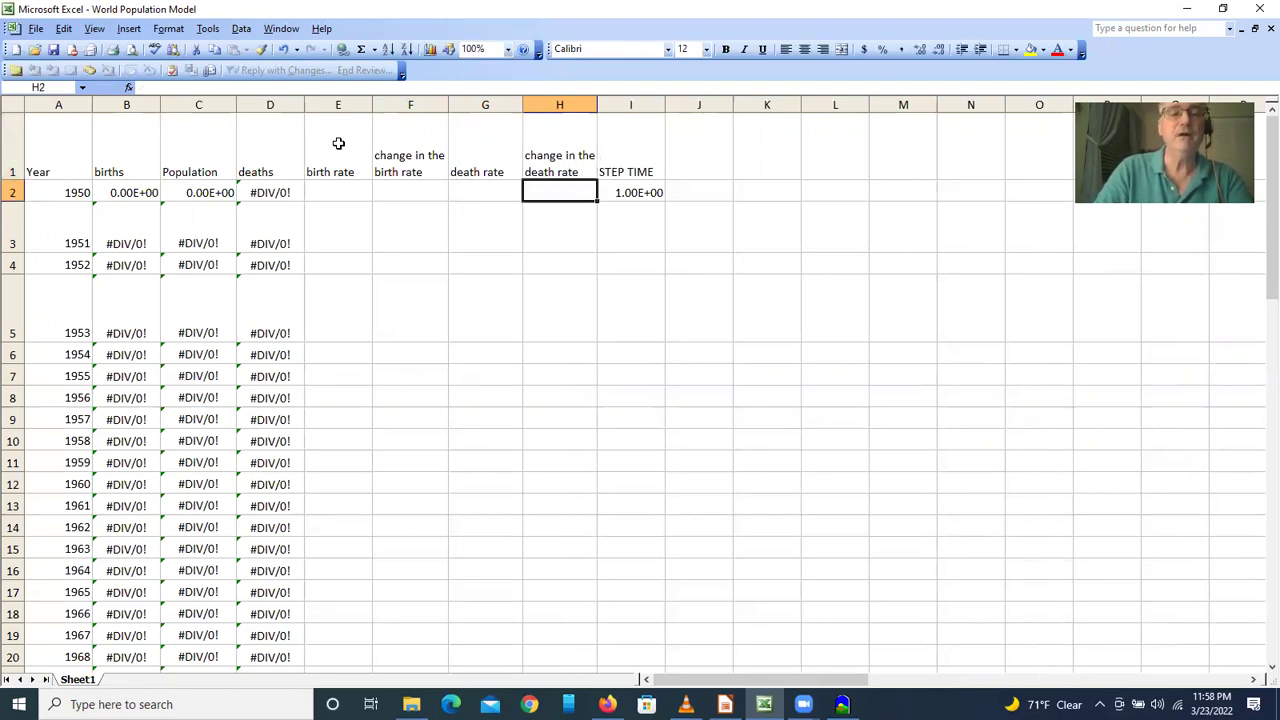
# Set the 1950 birth rate in E2 to reference the initial birth fraction with =V2.
pyautogui.press('Left')
pyautogui.press('Left')
pyautogui.press('Left')
pyautogui.write('=')
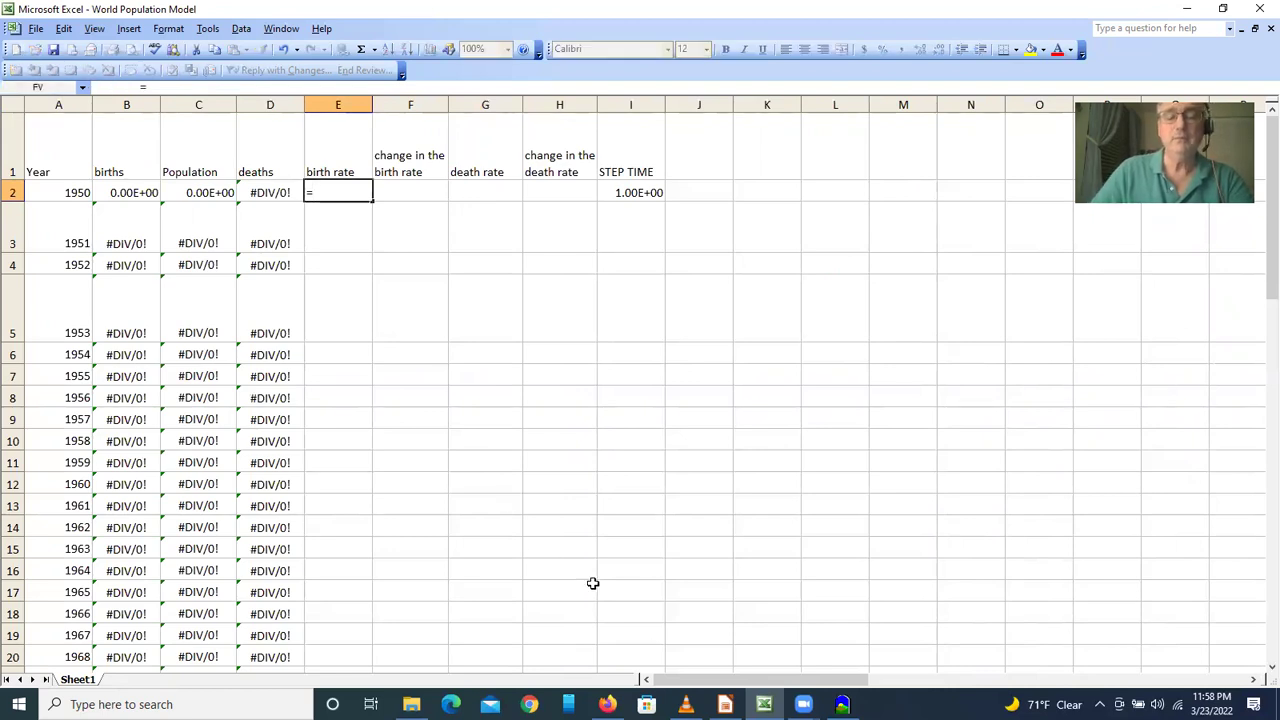
pyautogui.moveTo(678, 670); pyautogui.dragTo(844, 670)
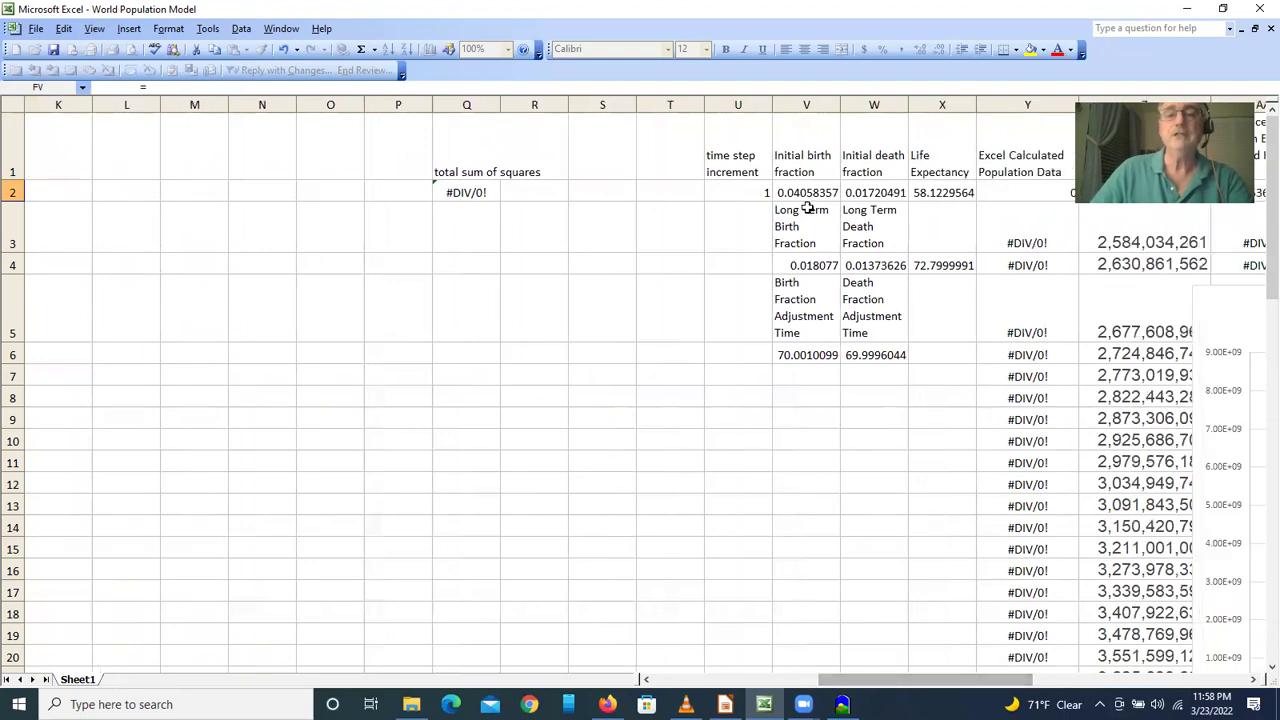
pyautogui.click(810, 193)
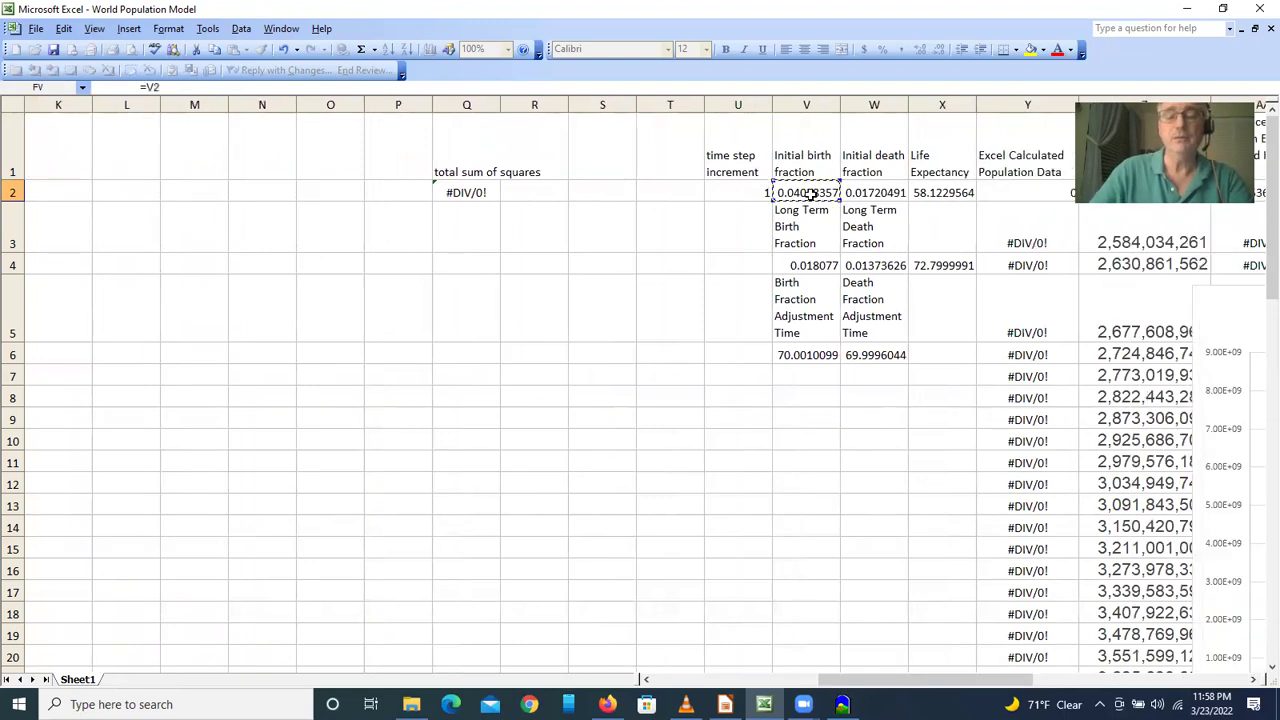
pyautogui.press('Return')
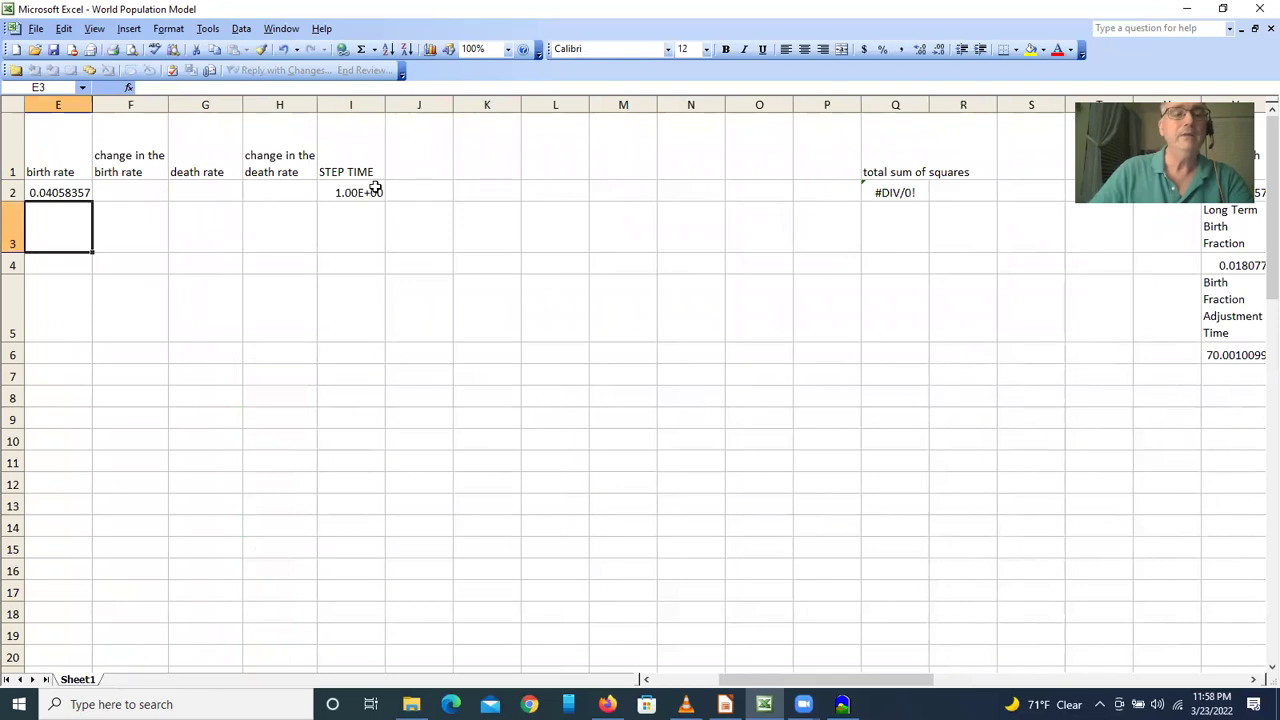
# Set the 1950 death rate in G2 to reference the initial death fraction in W2.
pyautogui.click(201, 193)
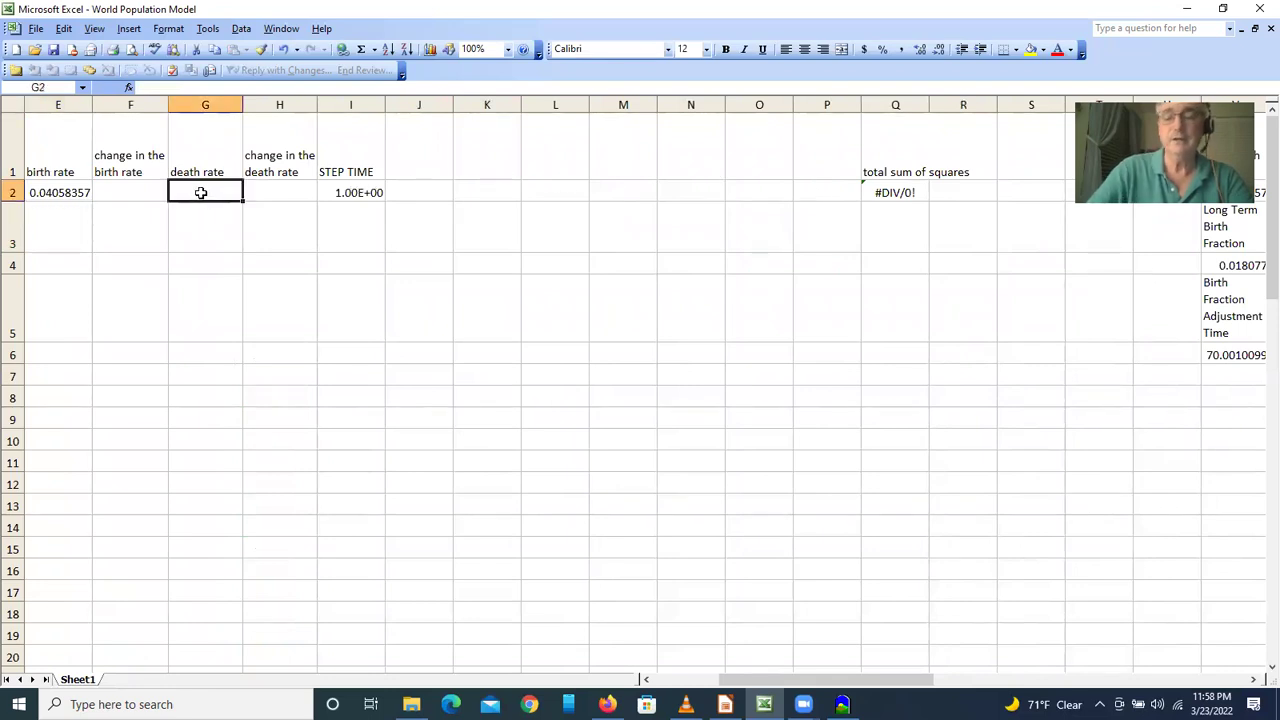
pyautogui.write('=')
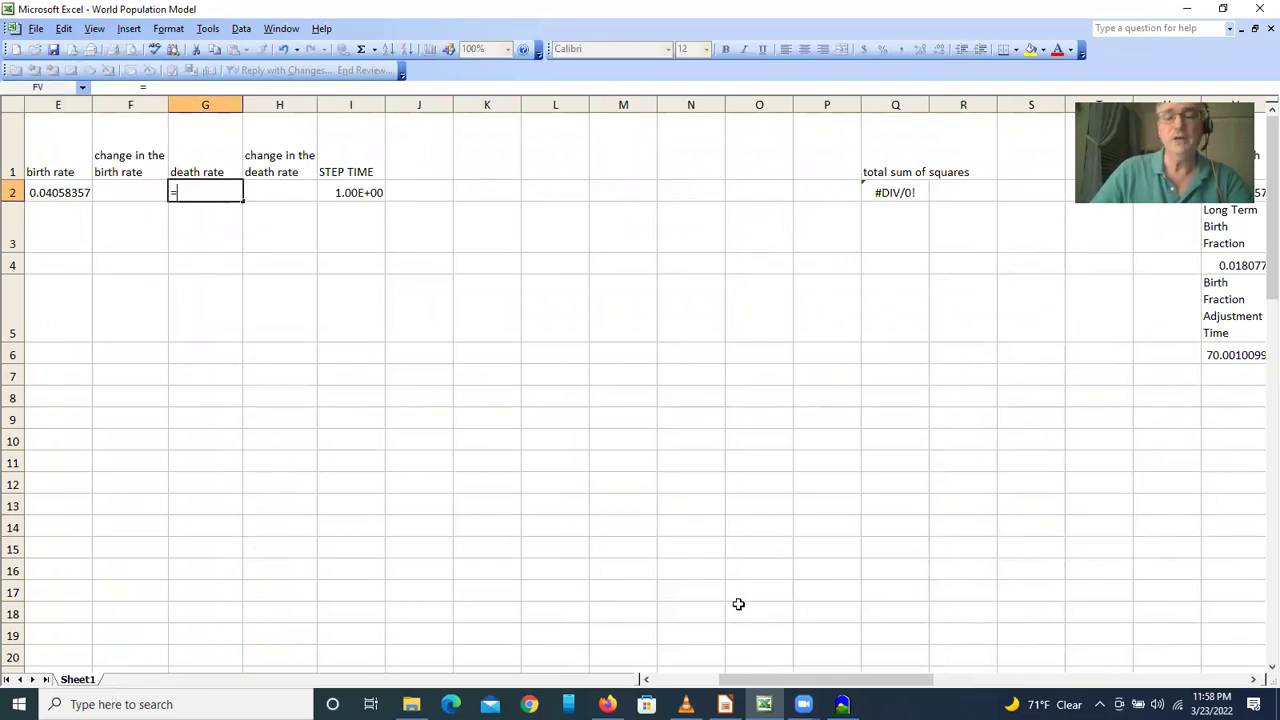
pyautogui.moveTo(765, 680); pyautogui.dragTo(875, 692)
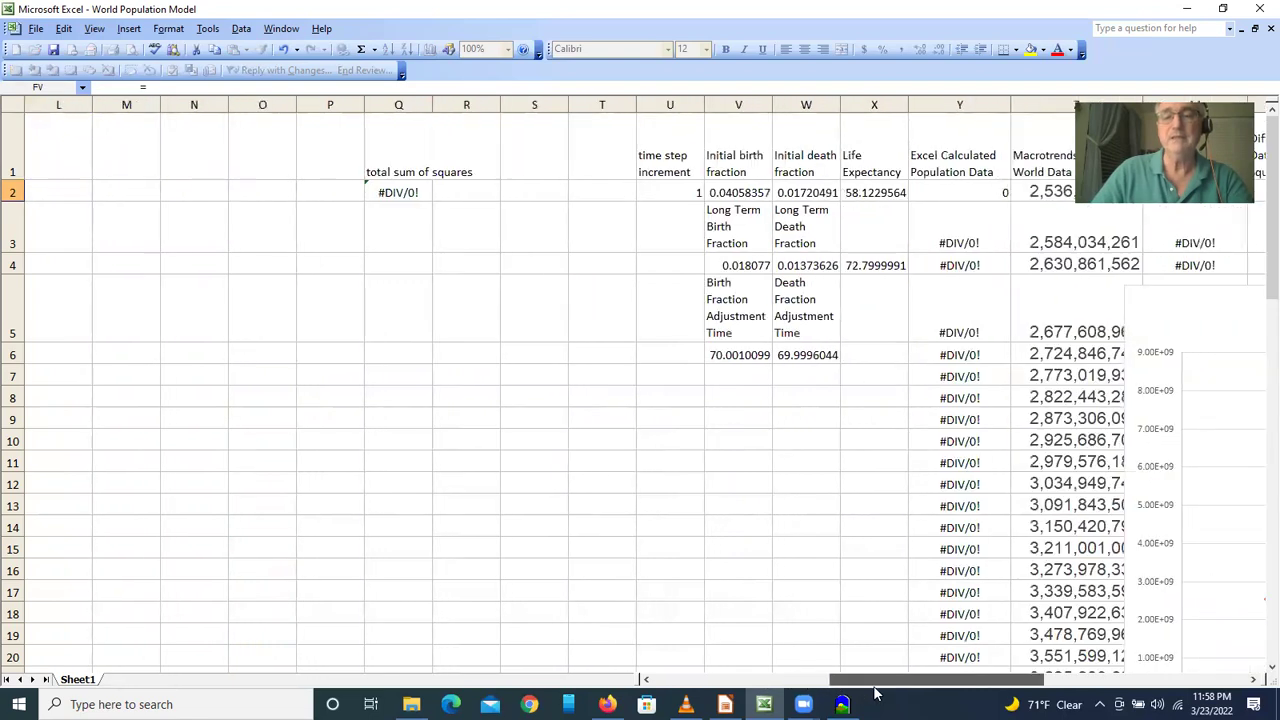
pyautogui.click(806, 192)
pyautogui.press('Return')
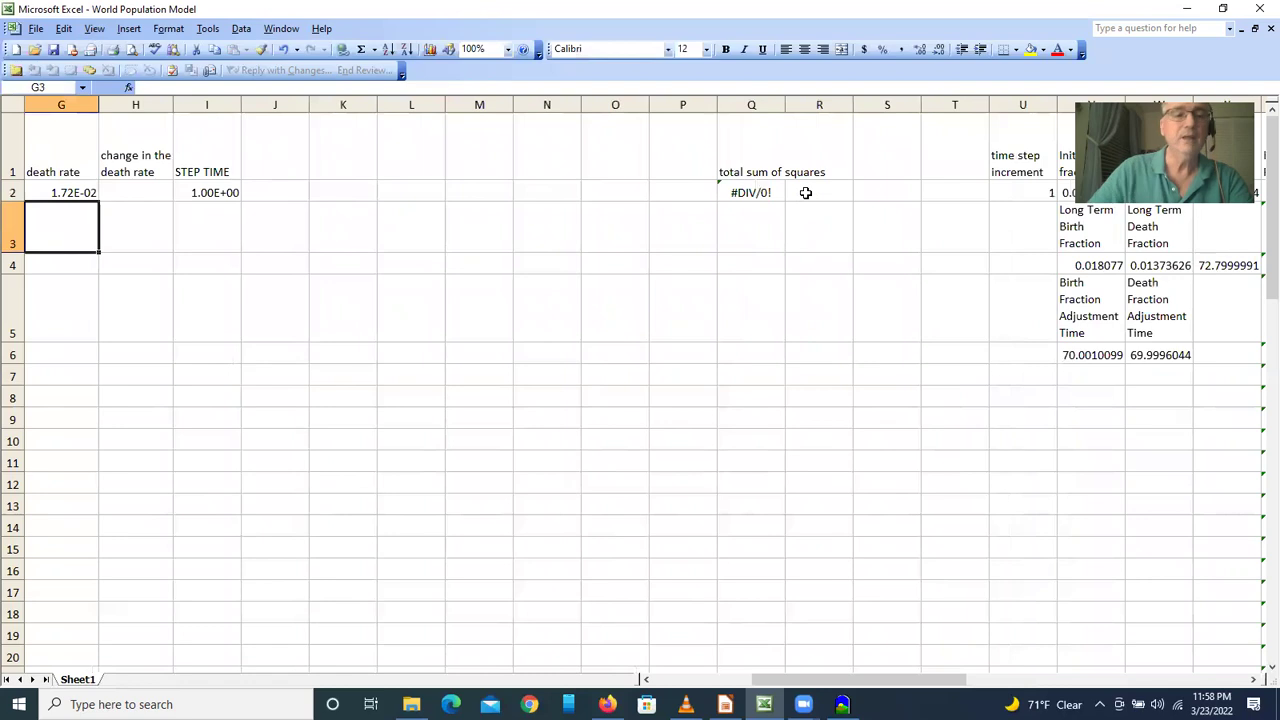
# Calculate the 1950 change in the birth rate in F2 with the formula =(V$4-E2)/V$6, using the long-term birth fraction and its adjustment time.
pyautogui.moveTo(874, 680); pyautogui.dragTo(793, 690)
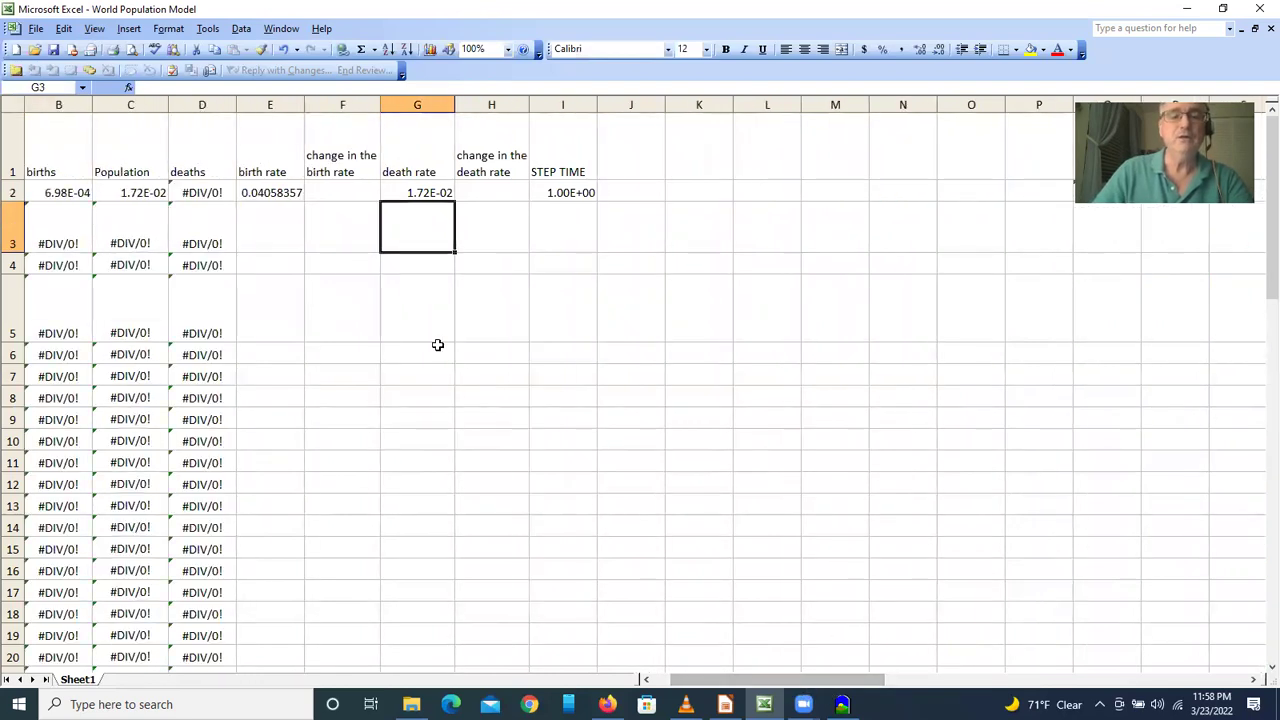
pyautogui.click(337, 192)
pyautogui.write('=')
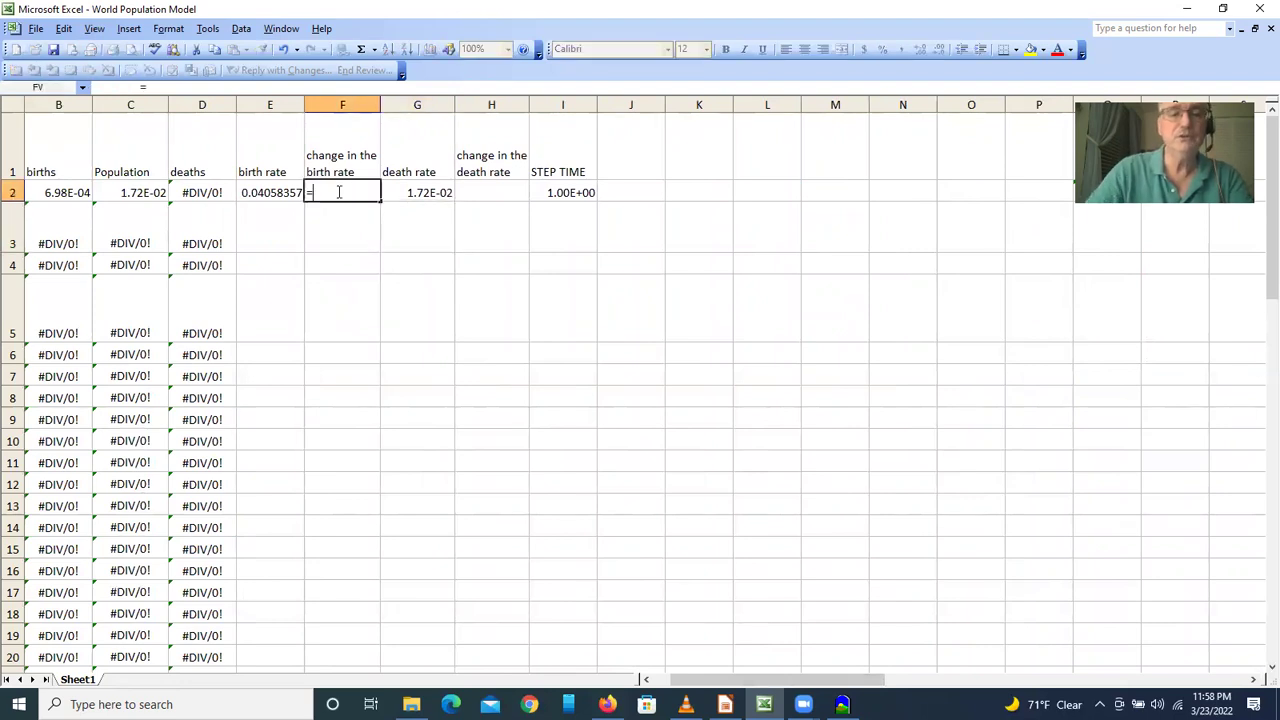
pyautogui.write('(')
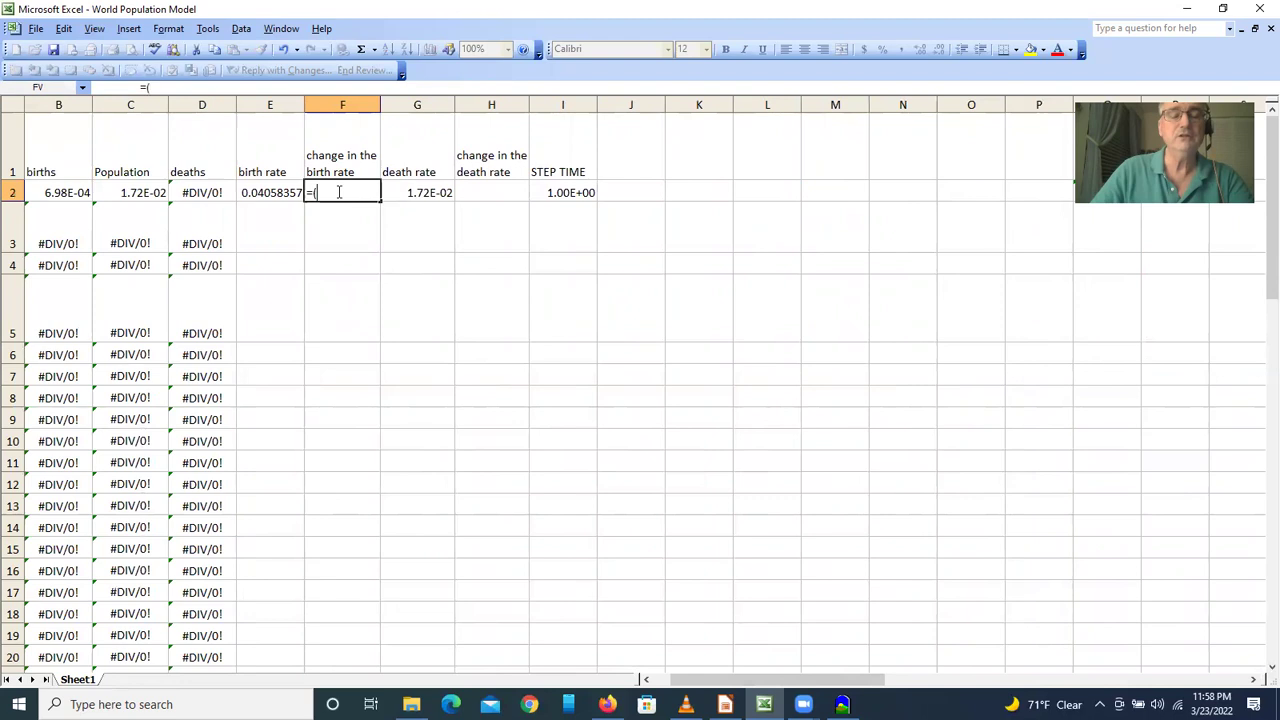
pyautogui.moveTo(729, 685); pyautogui.dragTo(869, 646)
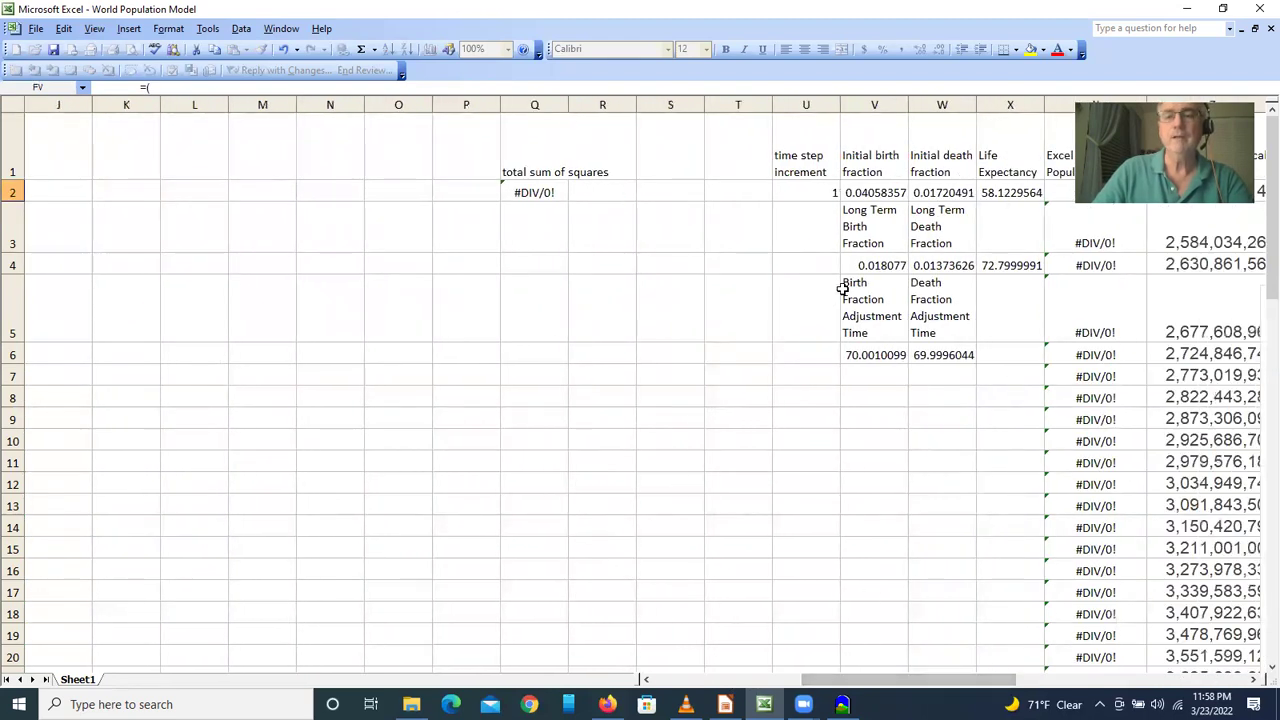
pyautogui.click(863, 265)
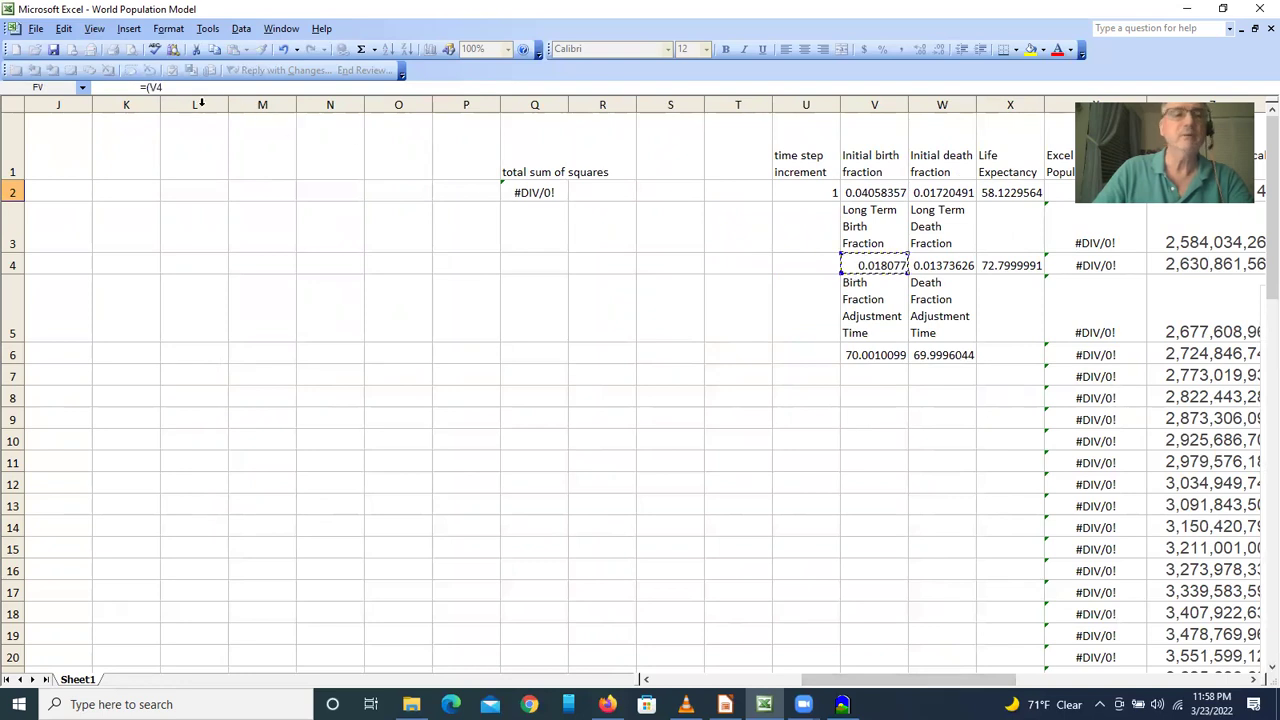
pyautogui.click(158, 88)
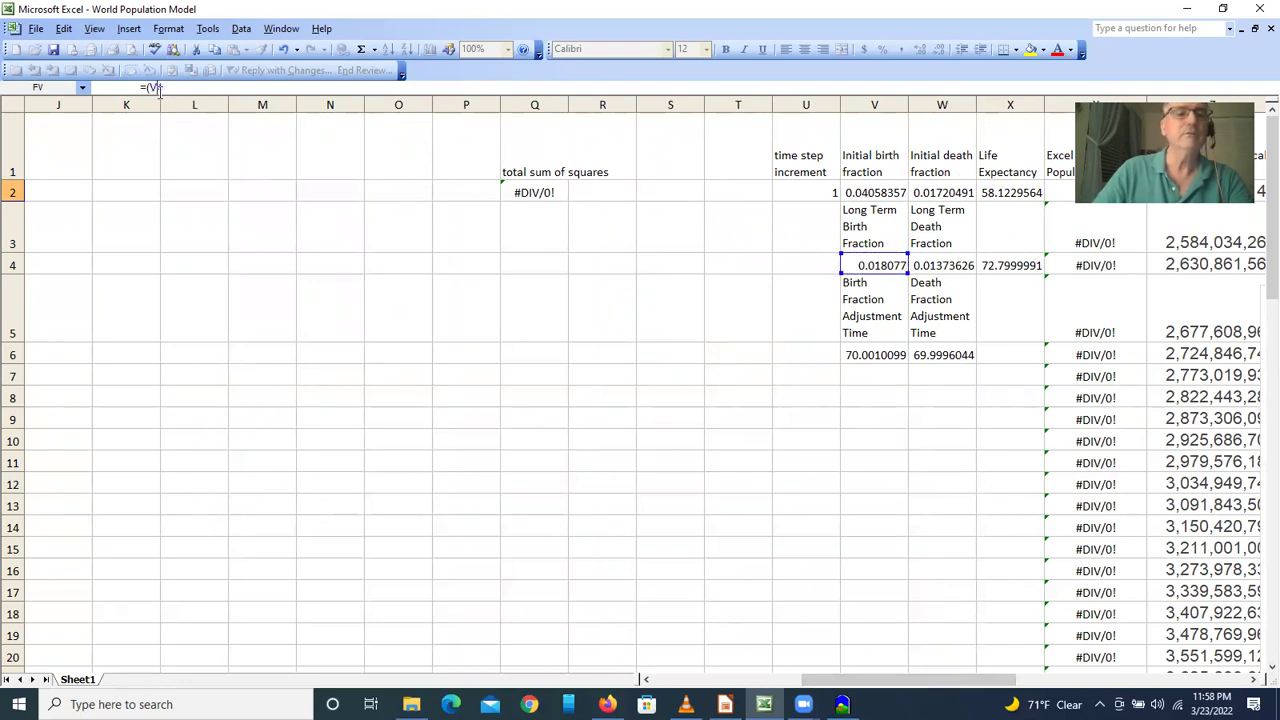
pyautogui.write('$4')
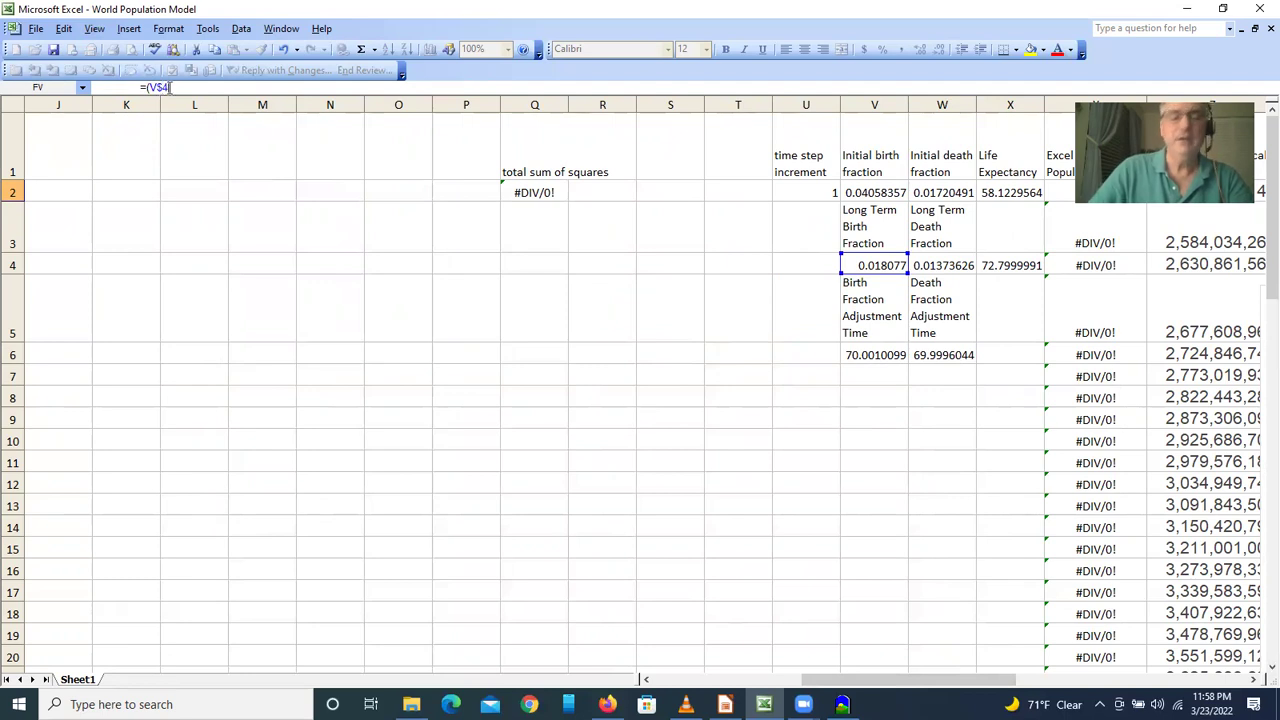
pyautogui.write('-')
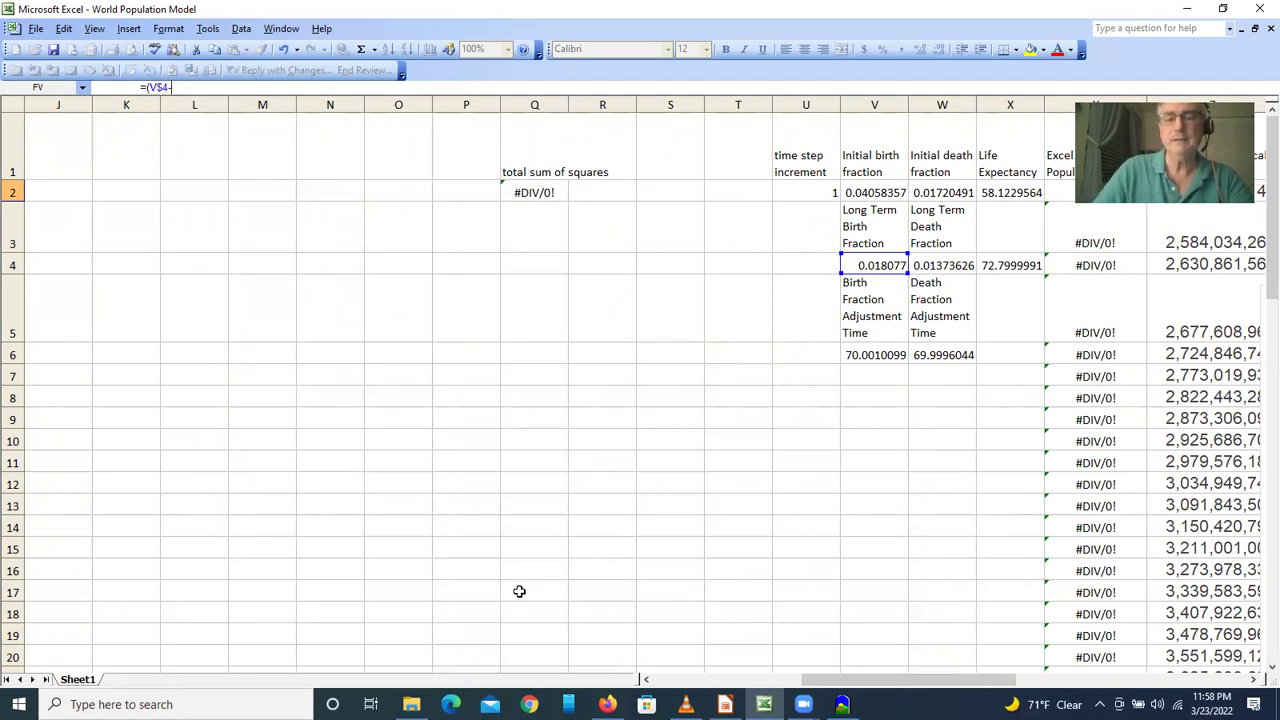
pyautogui.moveTo(830, 680); pyautogui.dragTo(614, 643)
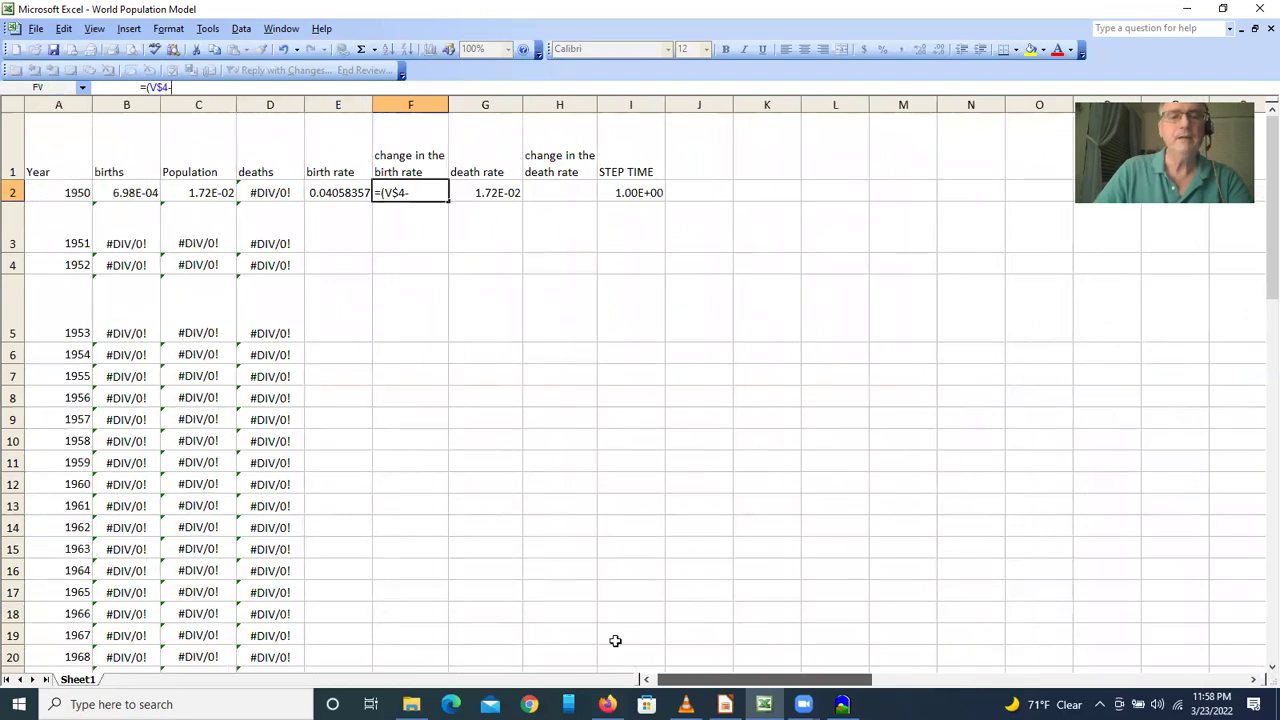
pyautogui.click(329, 194)
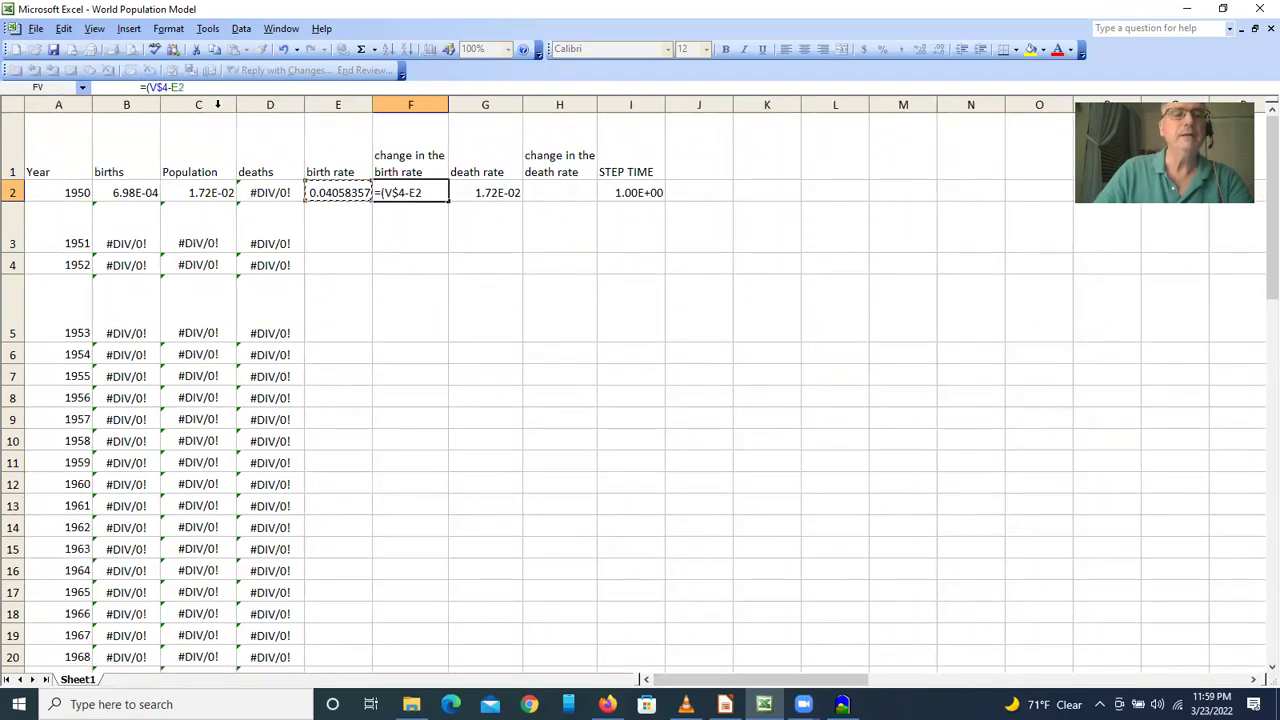
pyautogui.write(')/')
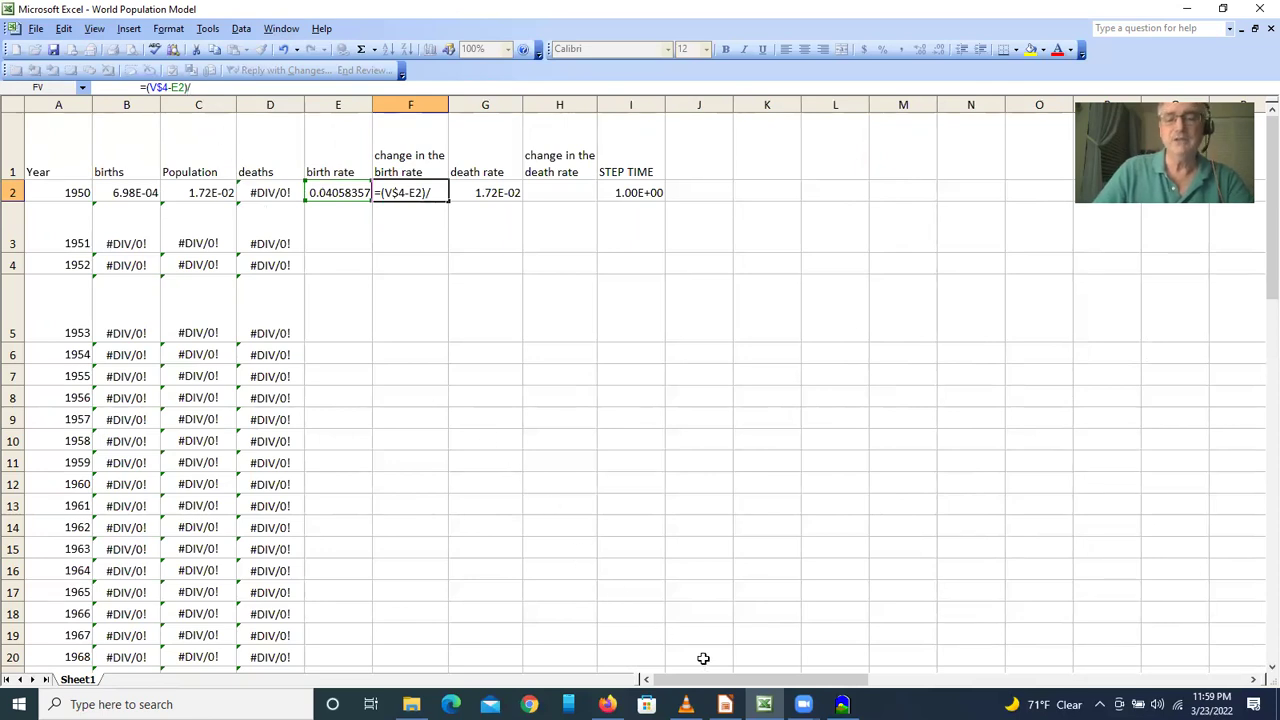
pyautogui.moveTo(706, 680); pyautogui.dragTo(851, 680)
pyautogui.click(872, 355)
pyautogui.click(201, 87)
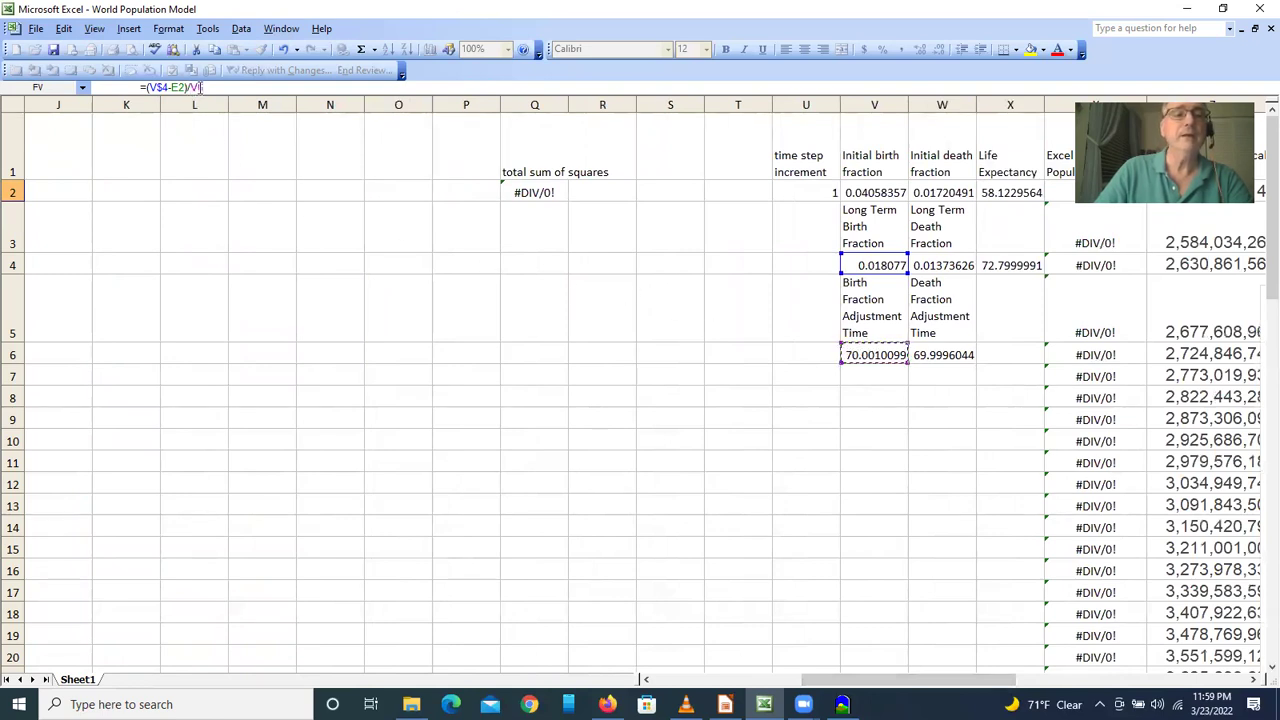
pyautogui.write('$')
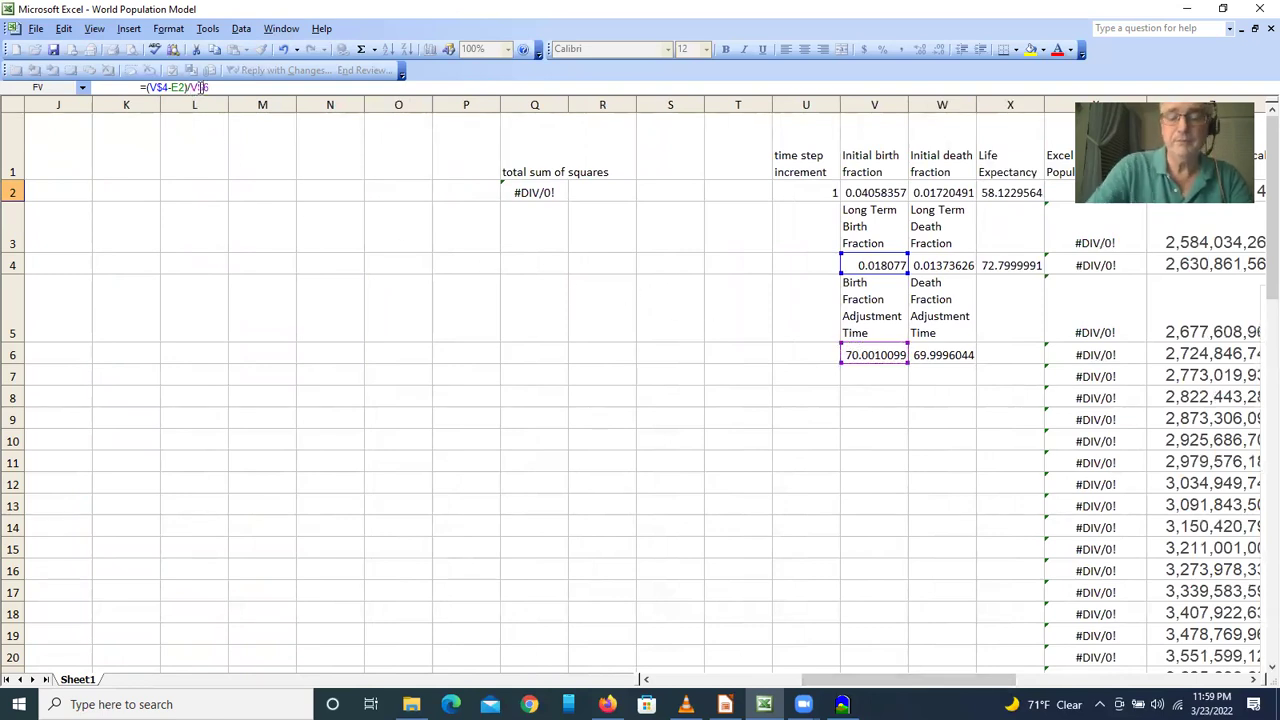
pyautogui.press('Return')
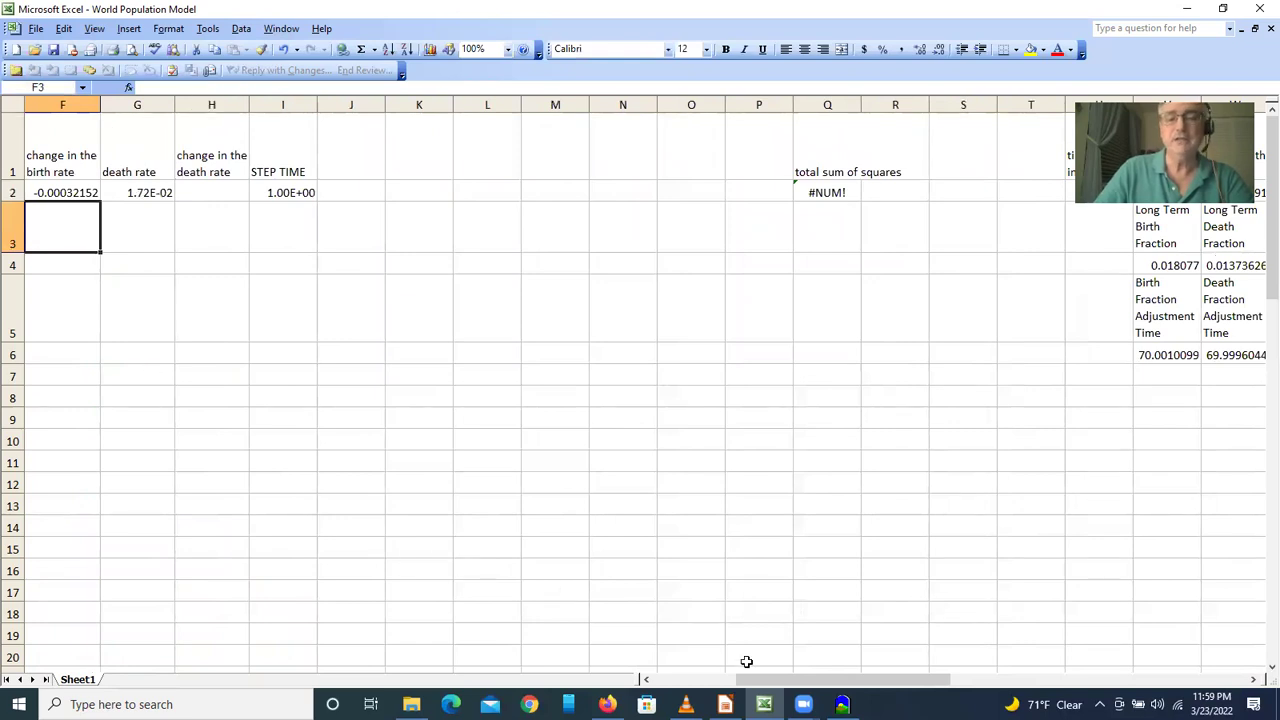
# Calculate the 1950 change in the death rate in H2 with =(W$4-G2)/W$6, using the long-term death fraction and its adjustment time.
pyautogui.moveTo(795, 683); pyautogui.dragTo(762, 688)
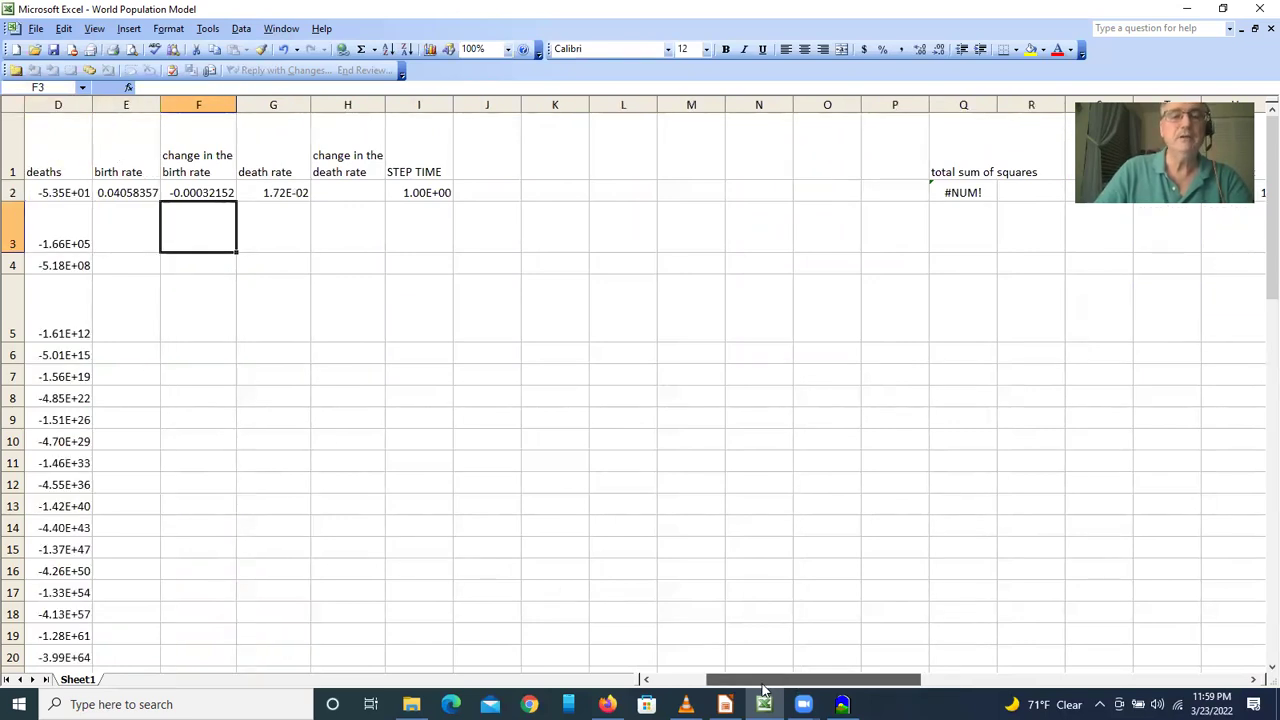
pyautogui.click(343, 193)
pyautogui.write('=(')
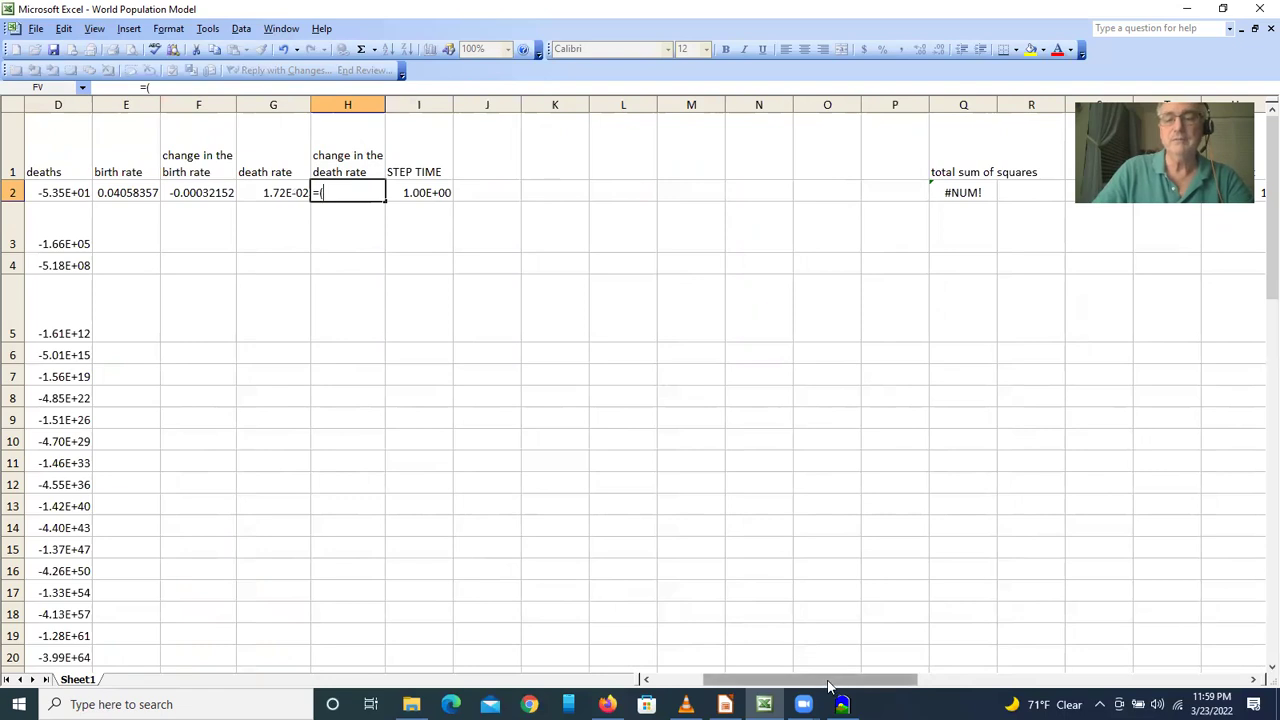
pyautogui.moveTo(828, 685); pyautogui.dragTo(941, 682)
pyautogui.click(888, 271)
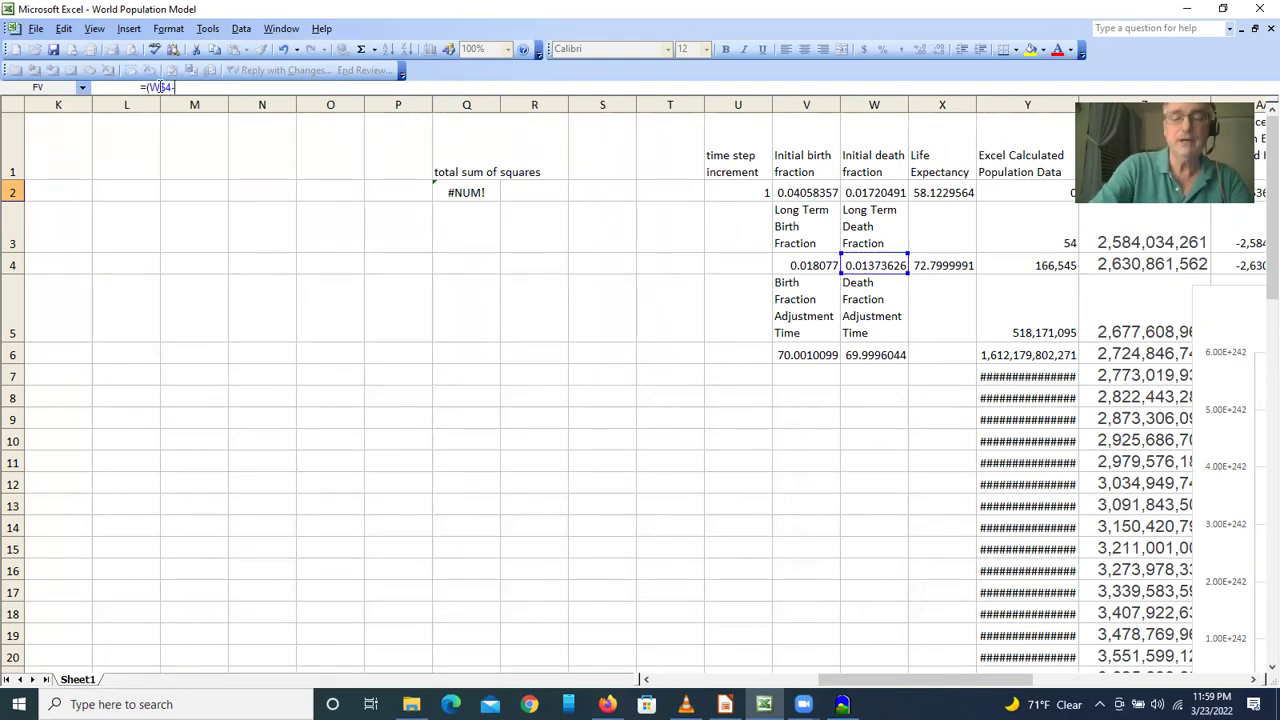
pyautogui.moveTo(840, 688); pyautogui.dragTo(744, 688)
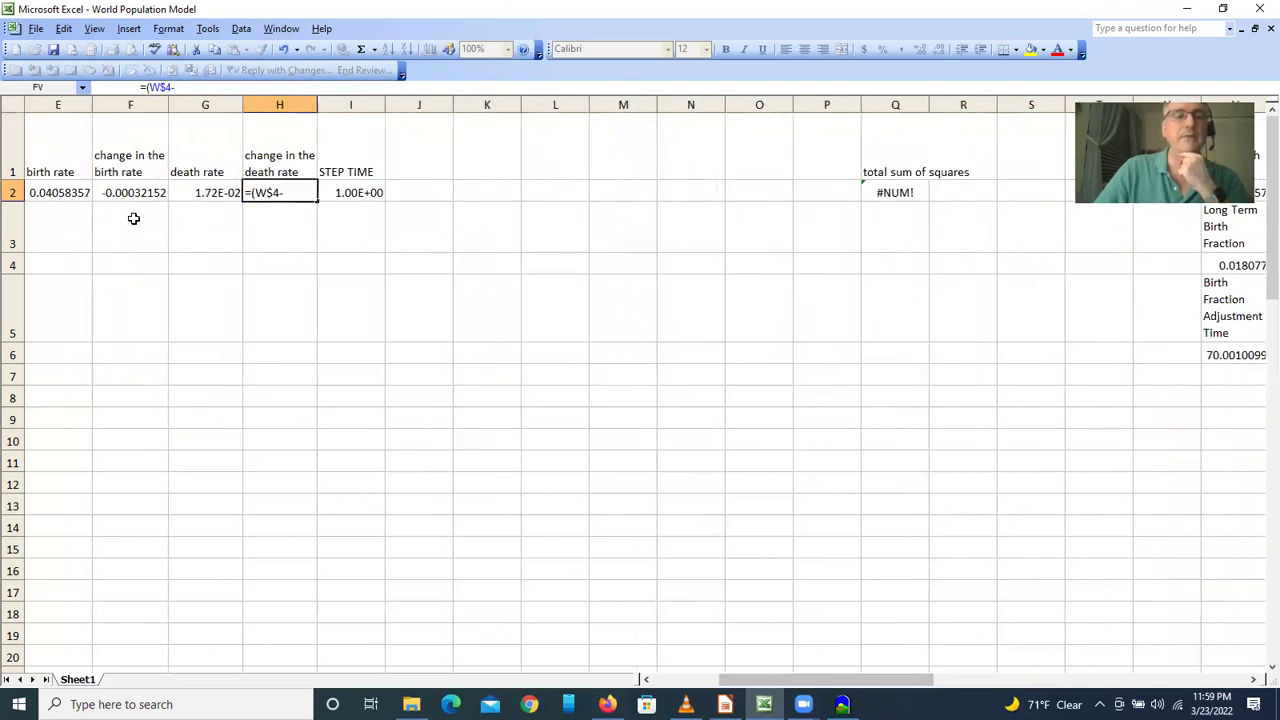
pyautogui.click(195, 193)
pyautogui.write(')/')
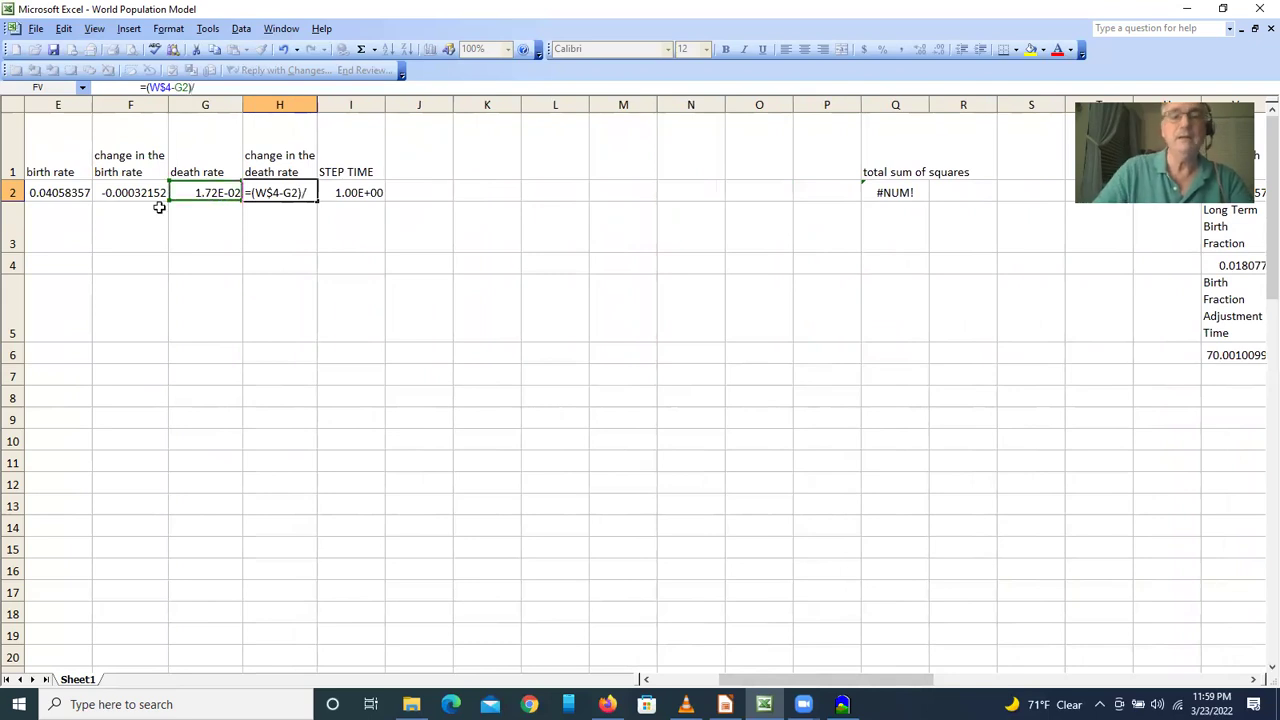
pyautogui.moveTo(830, 680); pyautogui.dragTo(928, 680)
pyautogui.click(875, 358)
pyautogui.click(205, 90)
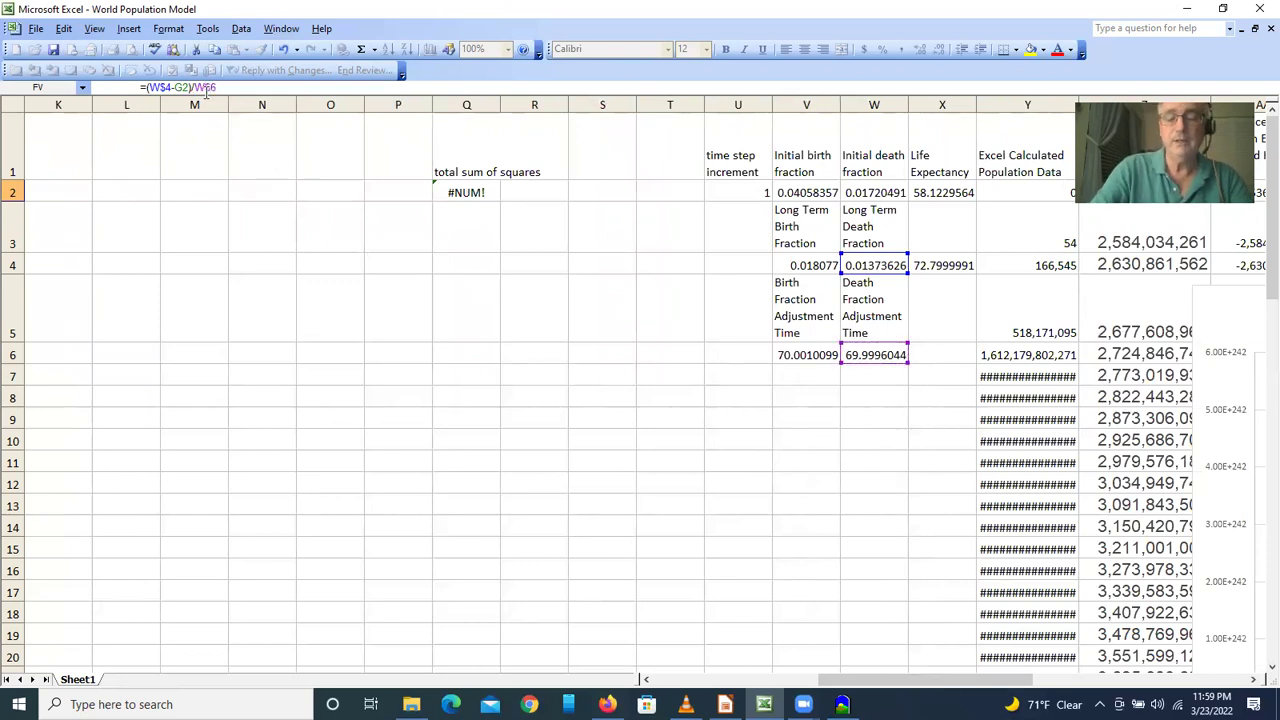
pyautogui.press('Return')
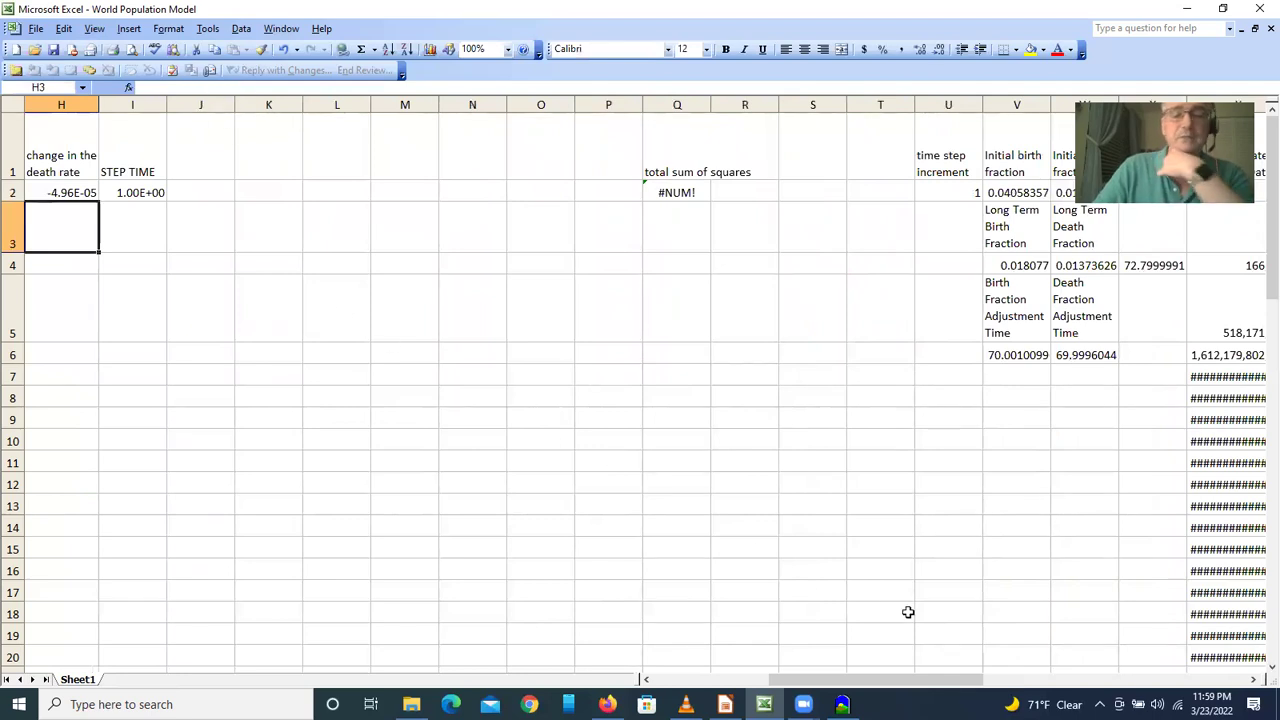
# Calculate the following year's birth rate in E3 with =E2+I$2*F2, adding the step time multiplied by the change in the birth rate.
pyautogui.moveTo(908, 680); pyautogui.dragTo(828, 680)
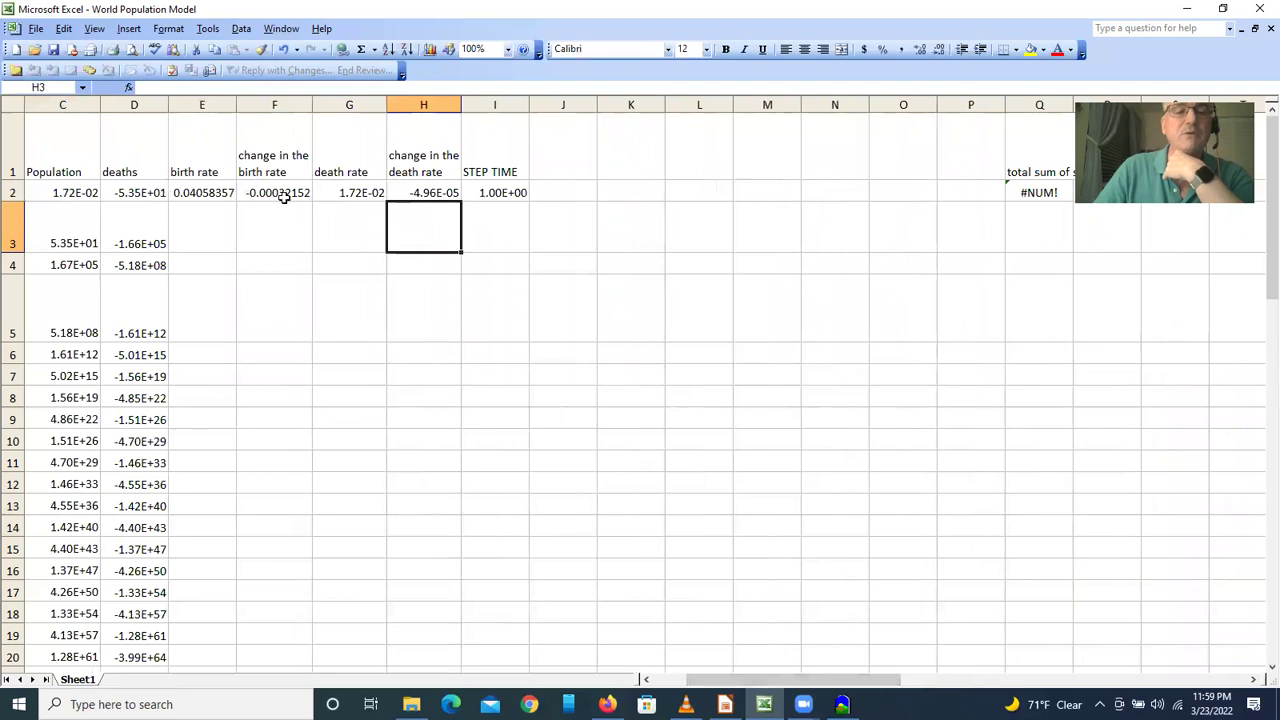
pyautogui.click(207, 226)
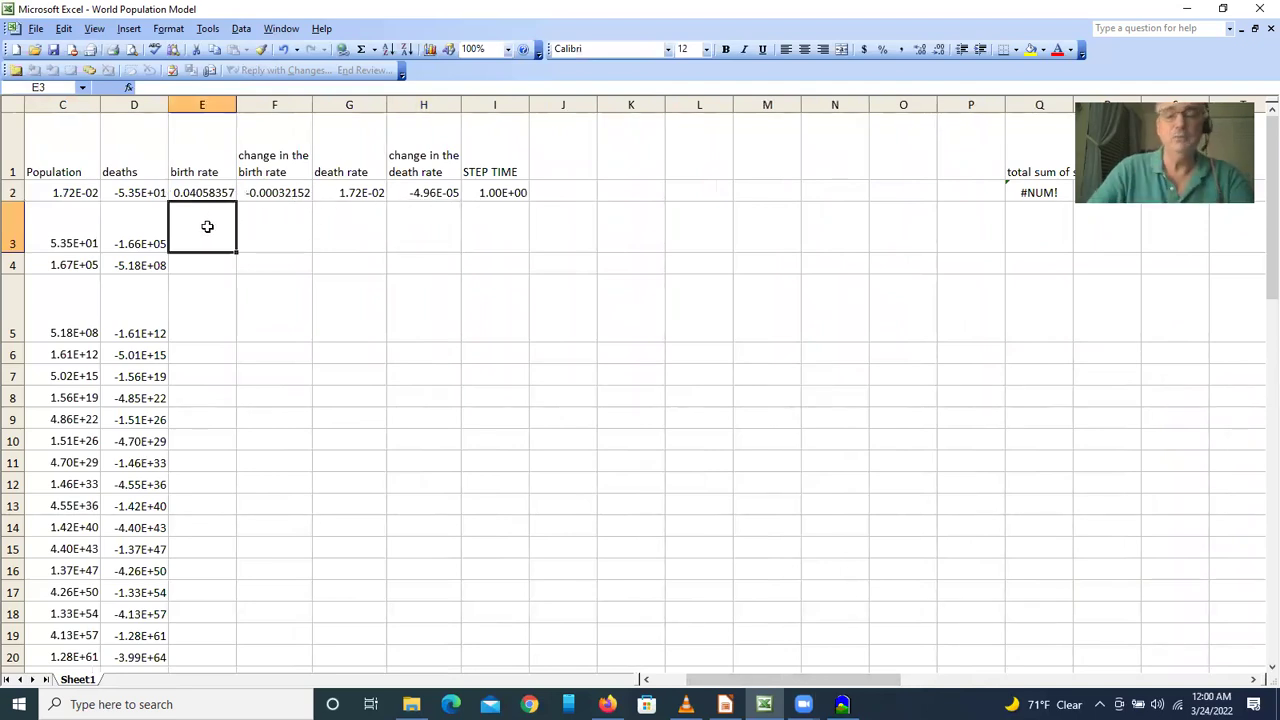
pyautogui.write('=')
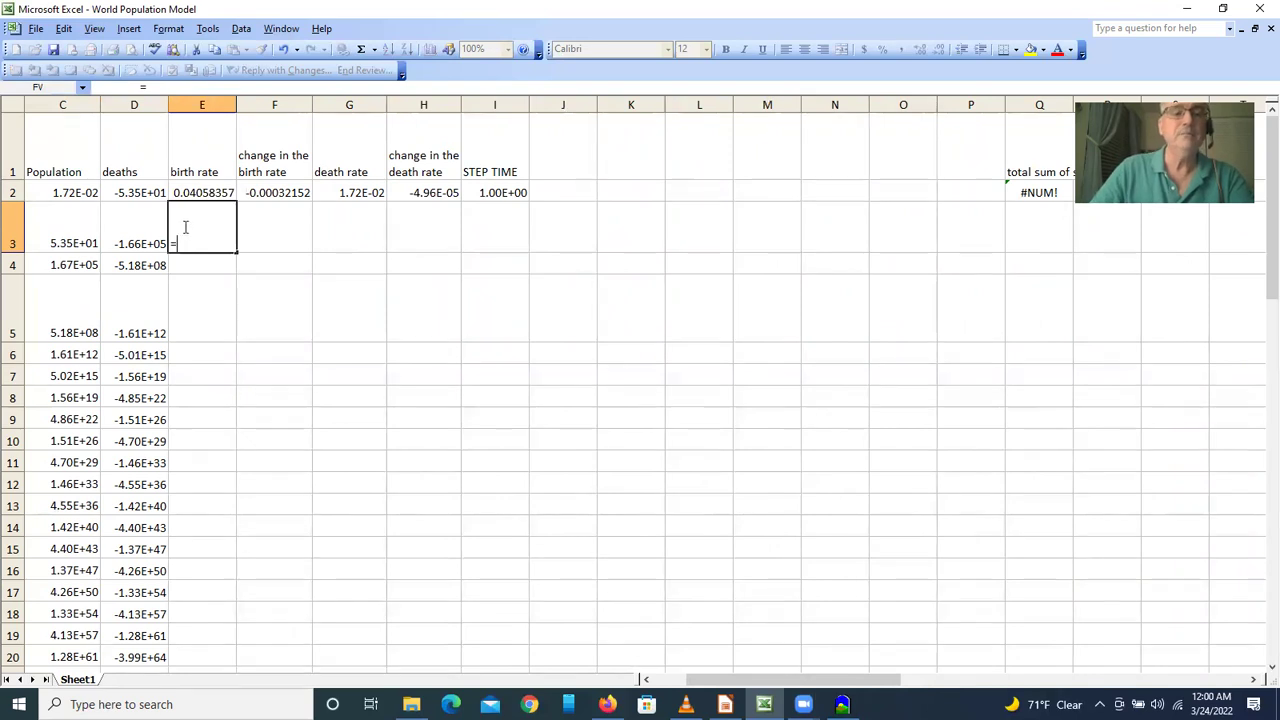
pyautogui.click(197, 192)
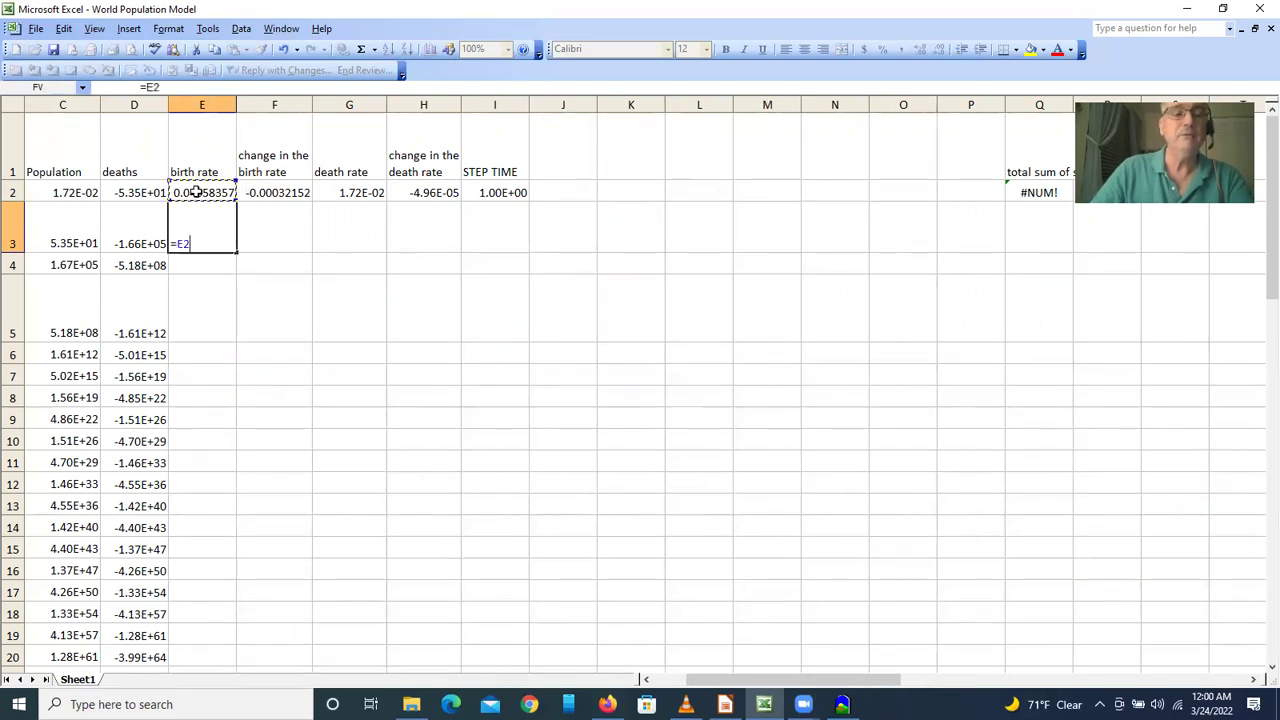
pyautogui.write('+')
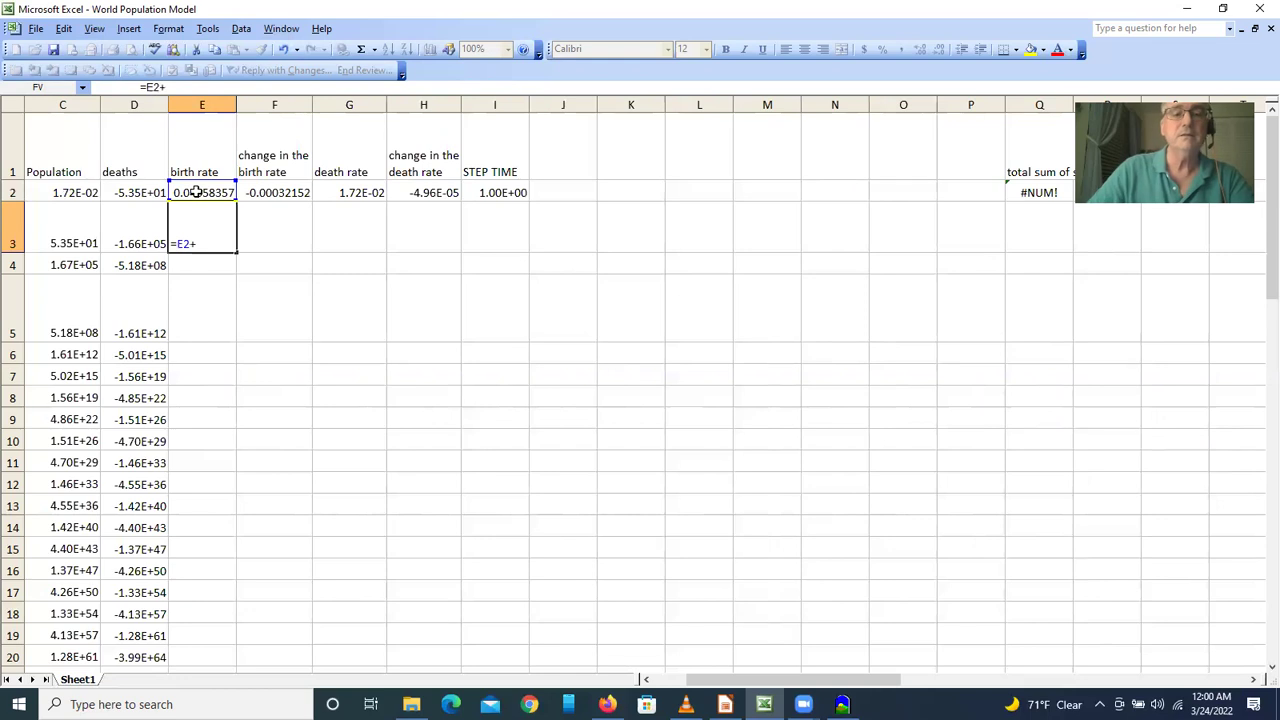
pyautogui.click(512, 190)
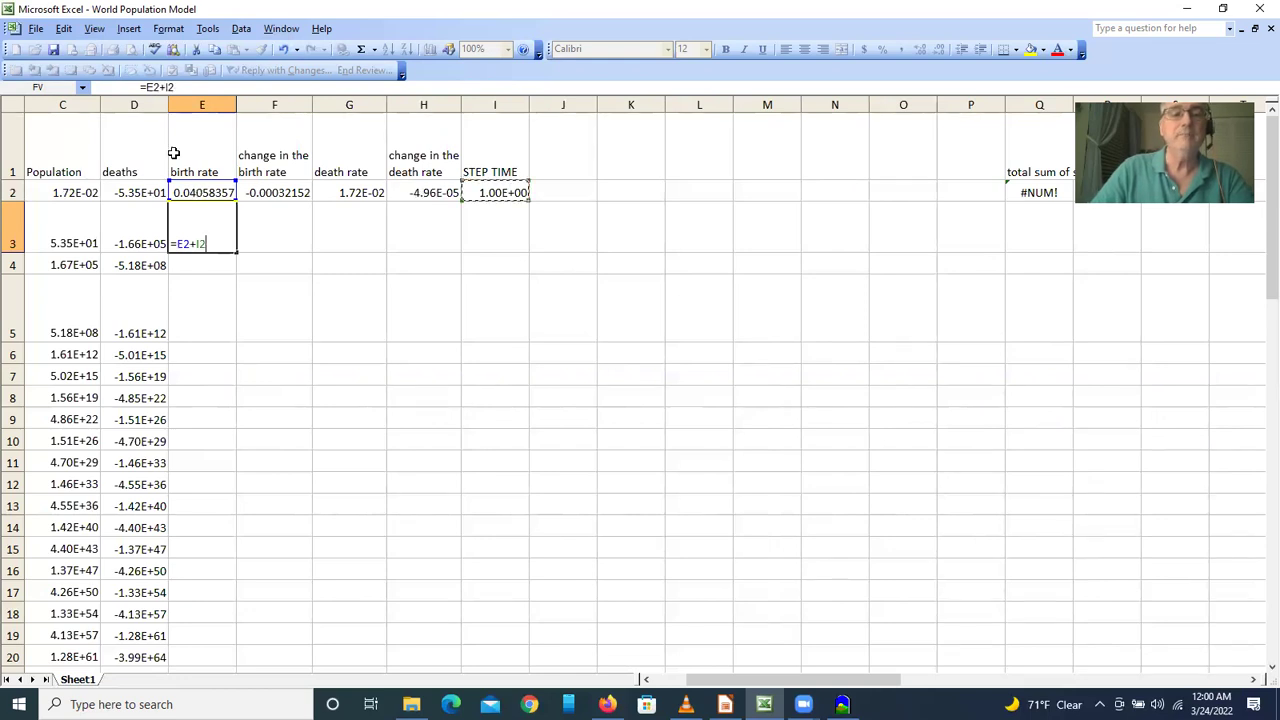
pyautogui.click(168, 88)
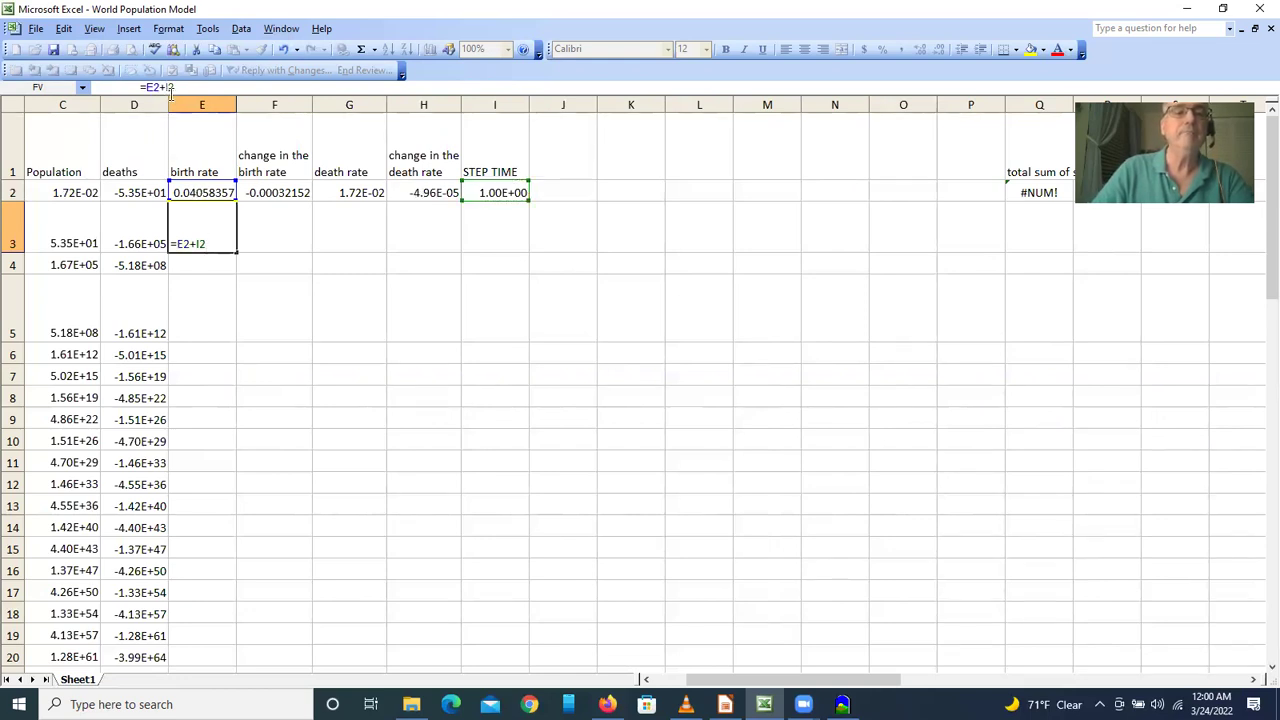
pyautogui.write('$2')
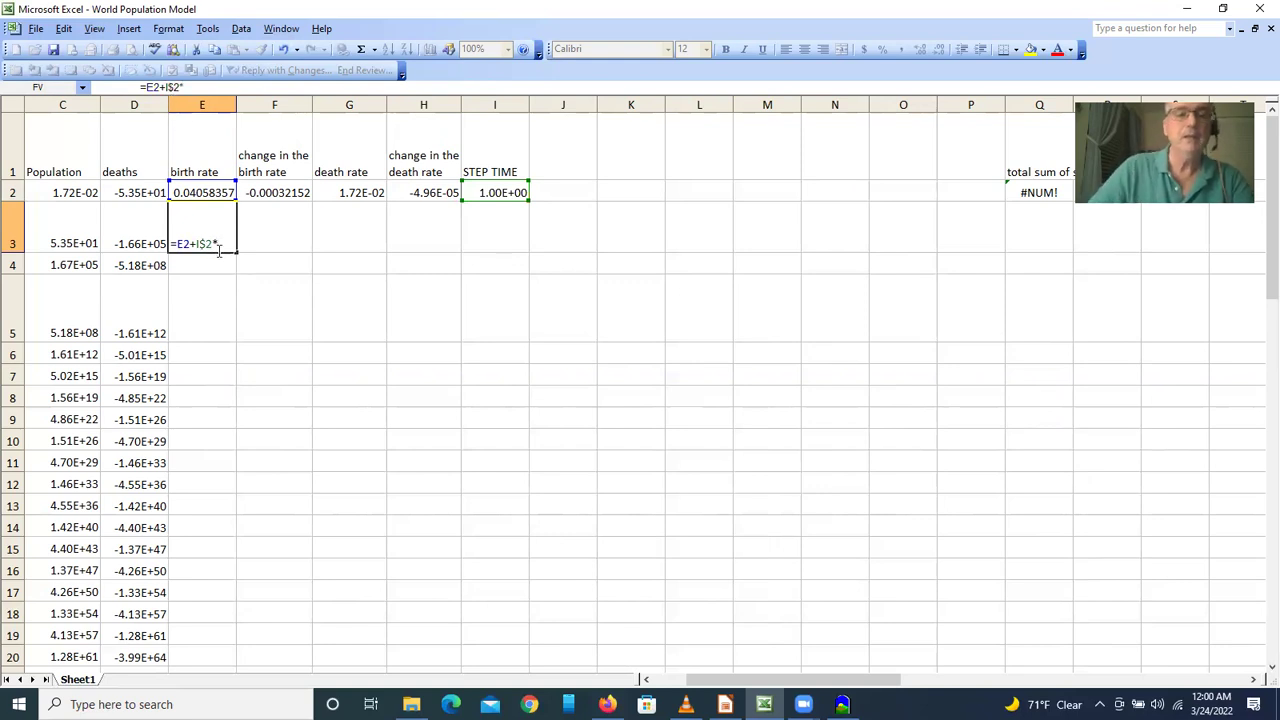
pyautogui.write('*')
pyautogui.click(280, 193)
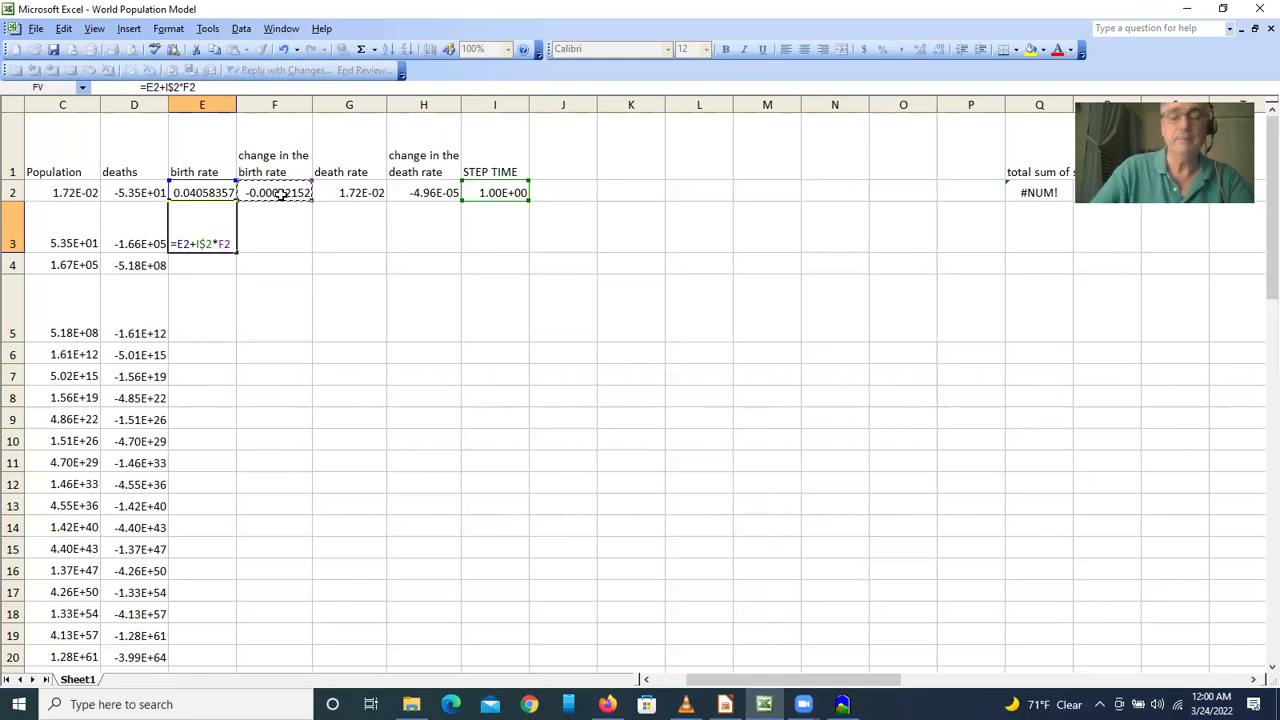
pyautogui.press('Return')
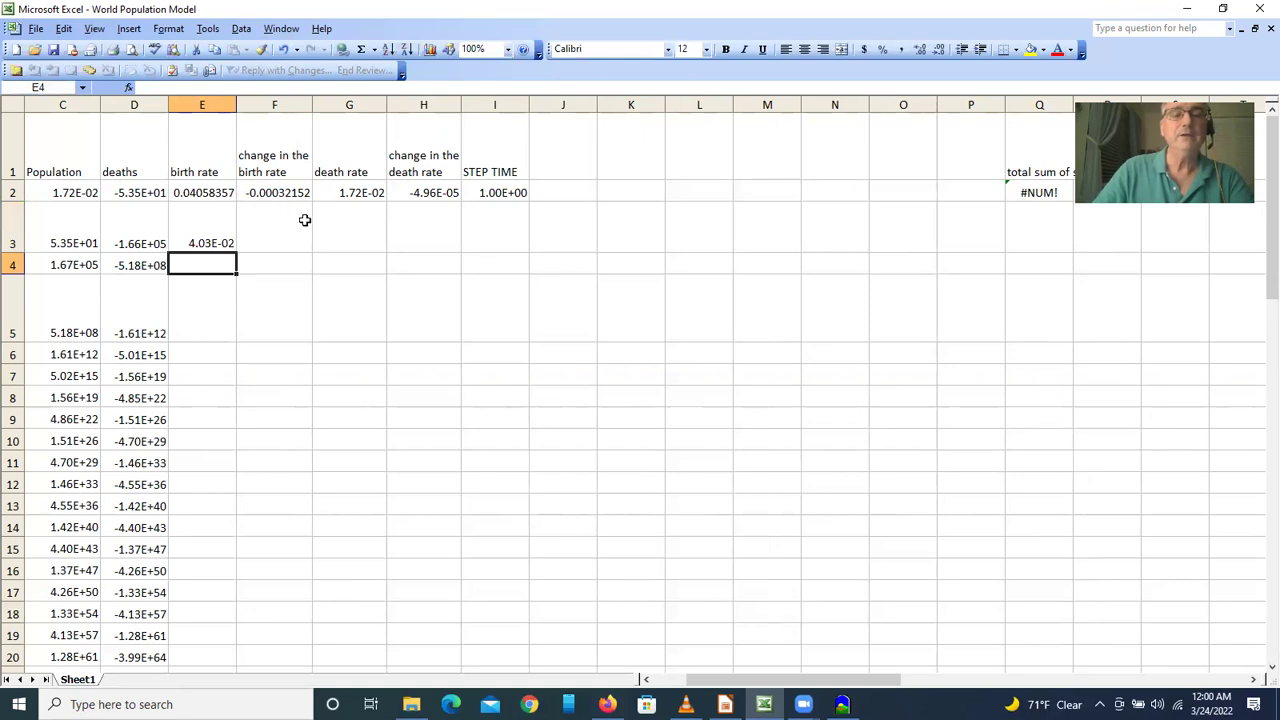
# Calculate the following year's death rate in G3 with =G2+I$2*H2, adding the step time multiplied by the change in the death rate.
pyautogui.click(353, 239)
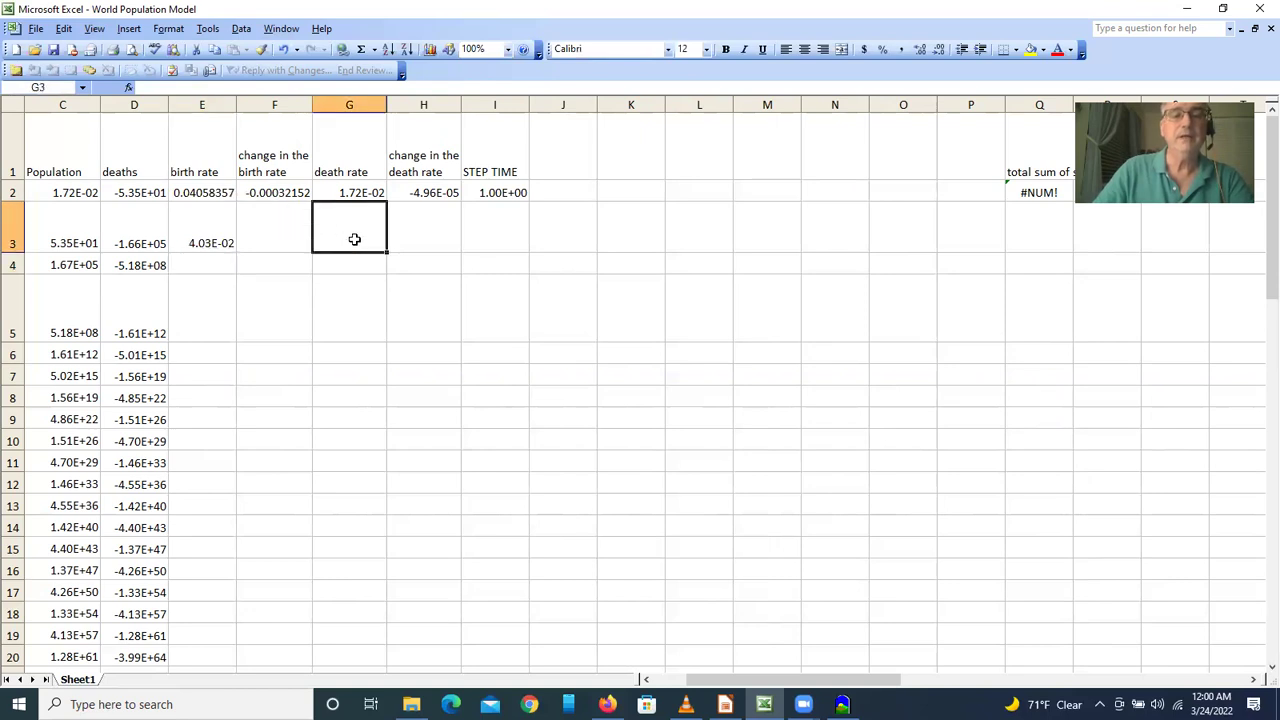
pyautogui.write('=')
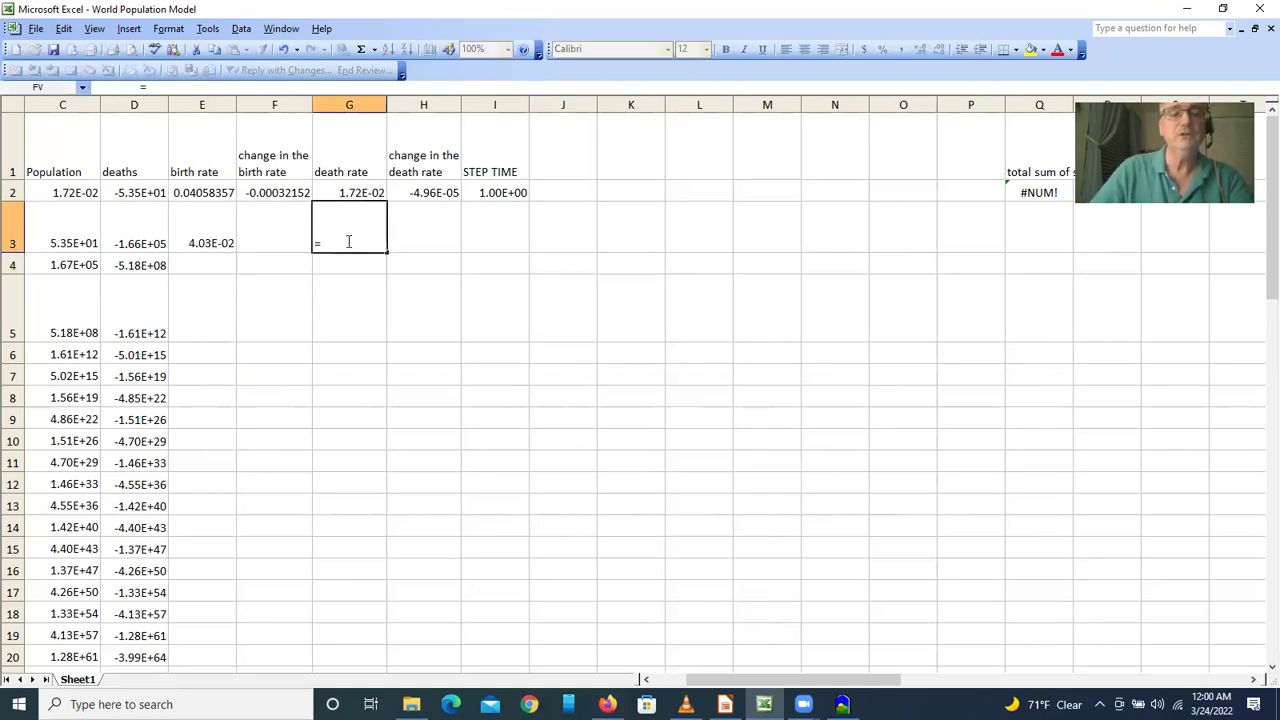
pyautogui.click(352, 193)
pyautogui.write('+')
pyautogui.click(472, 195)
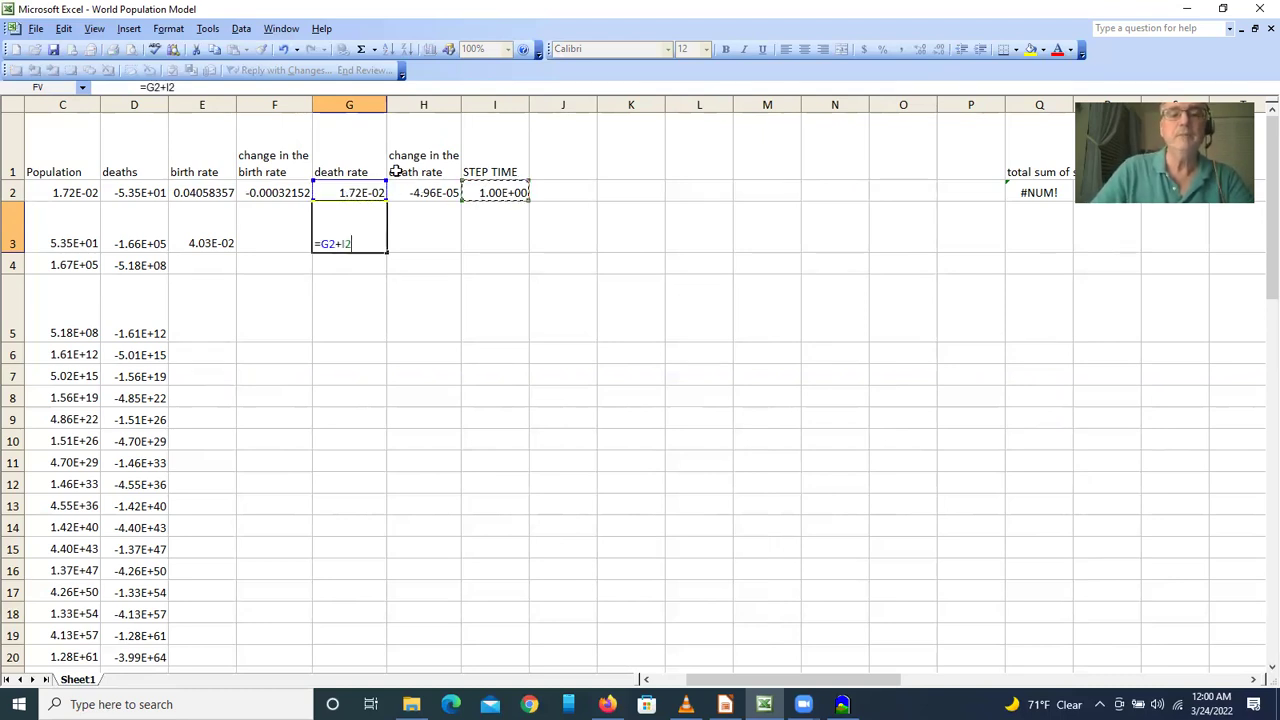
pyautogui.click(174, 88)
pyautogui.write('$2')
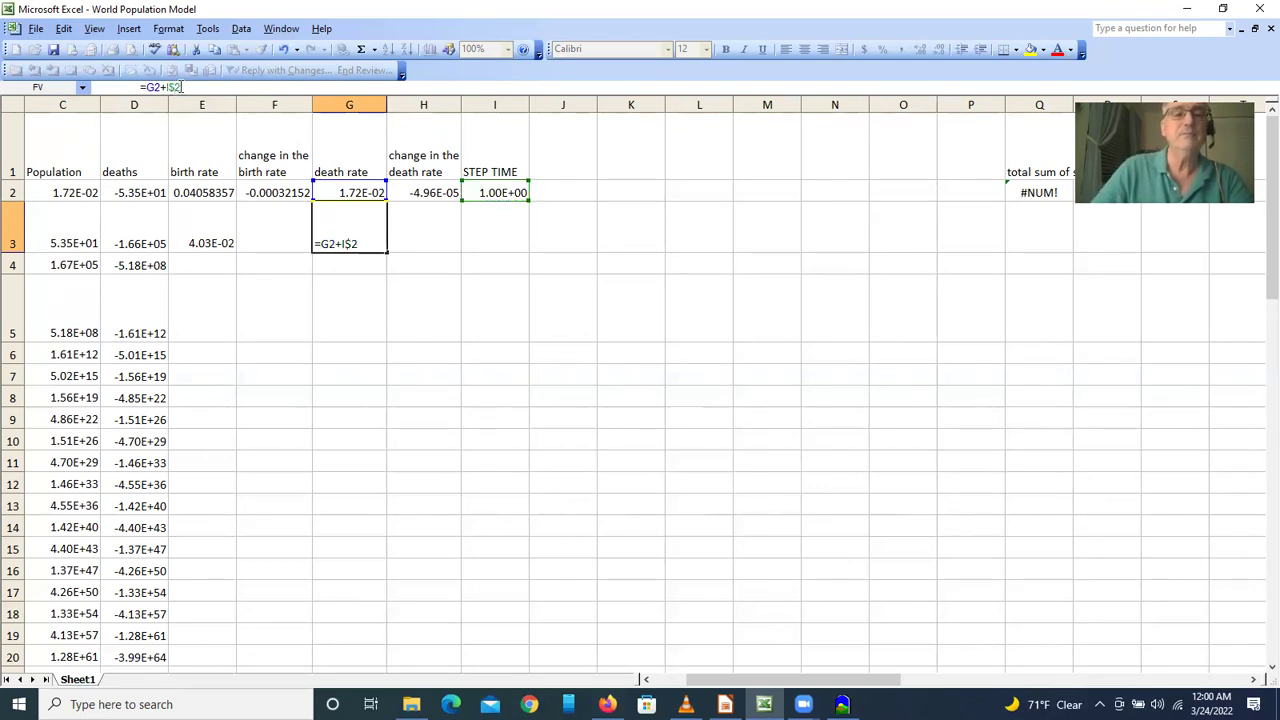
pyautogui.write('*')
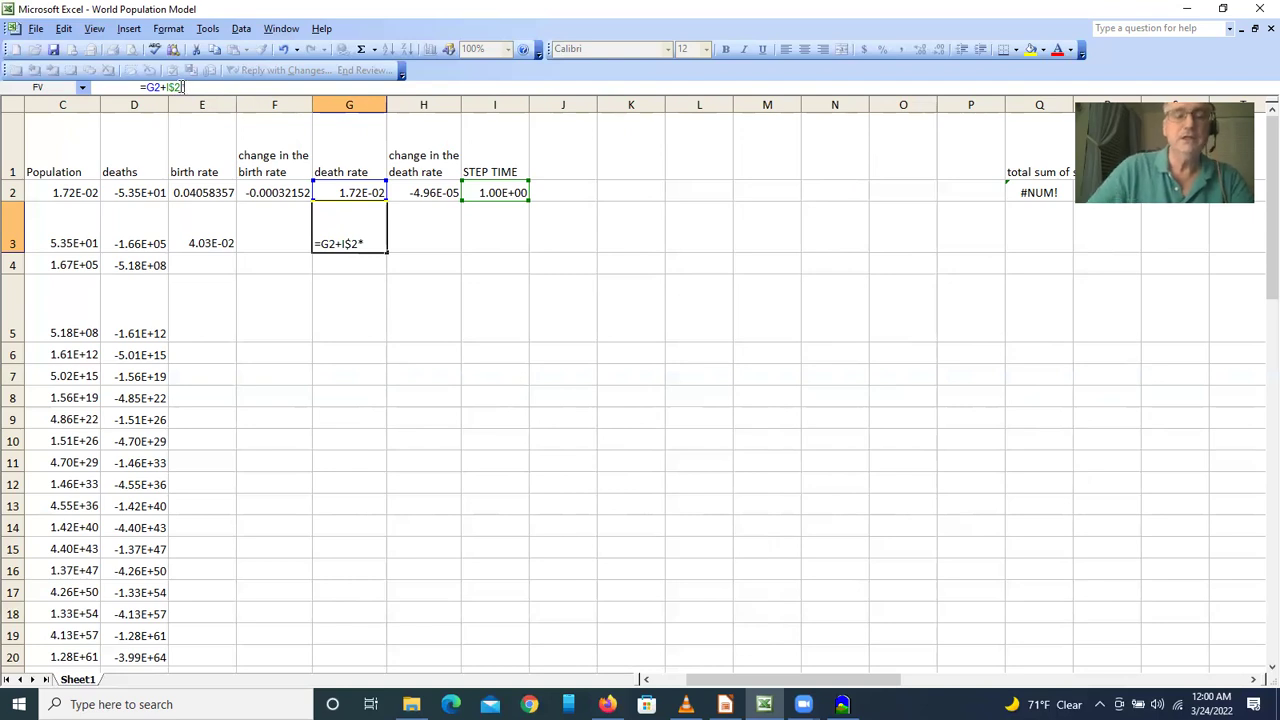
pyautogui.click(412, 192)
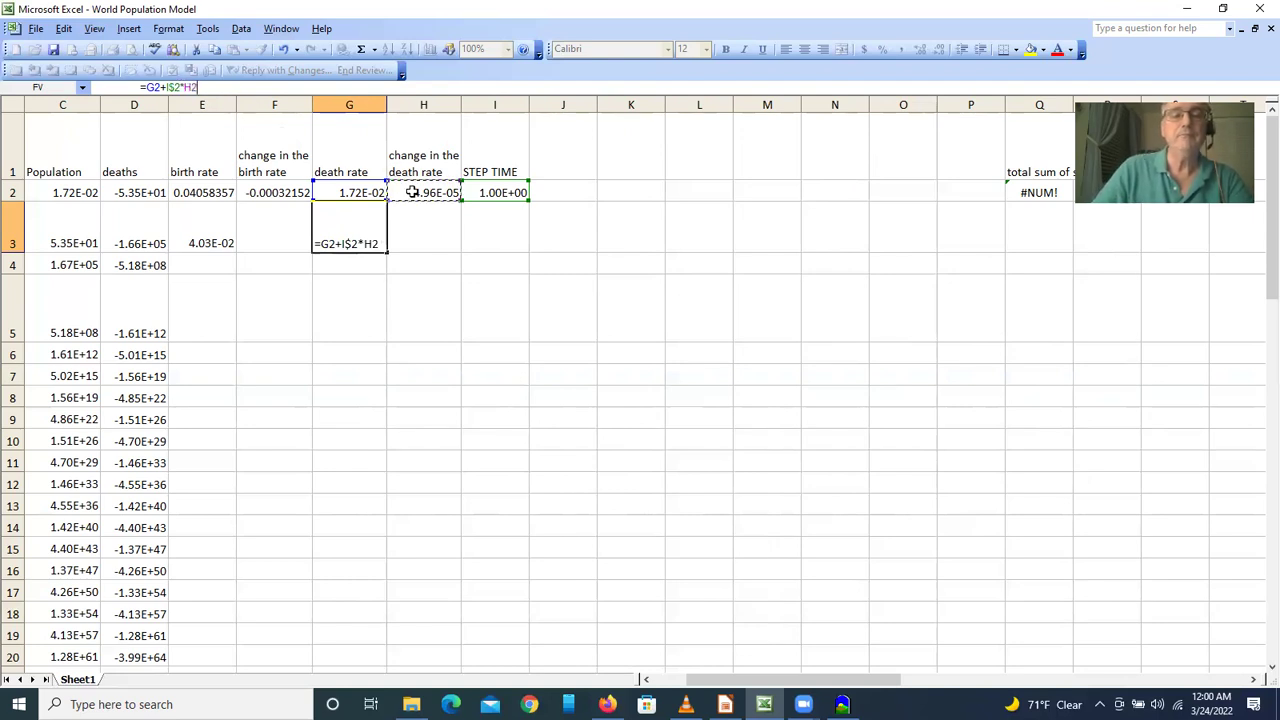
pyautogui.press('Return')
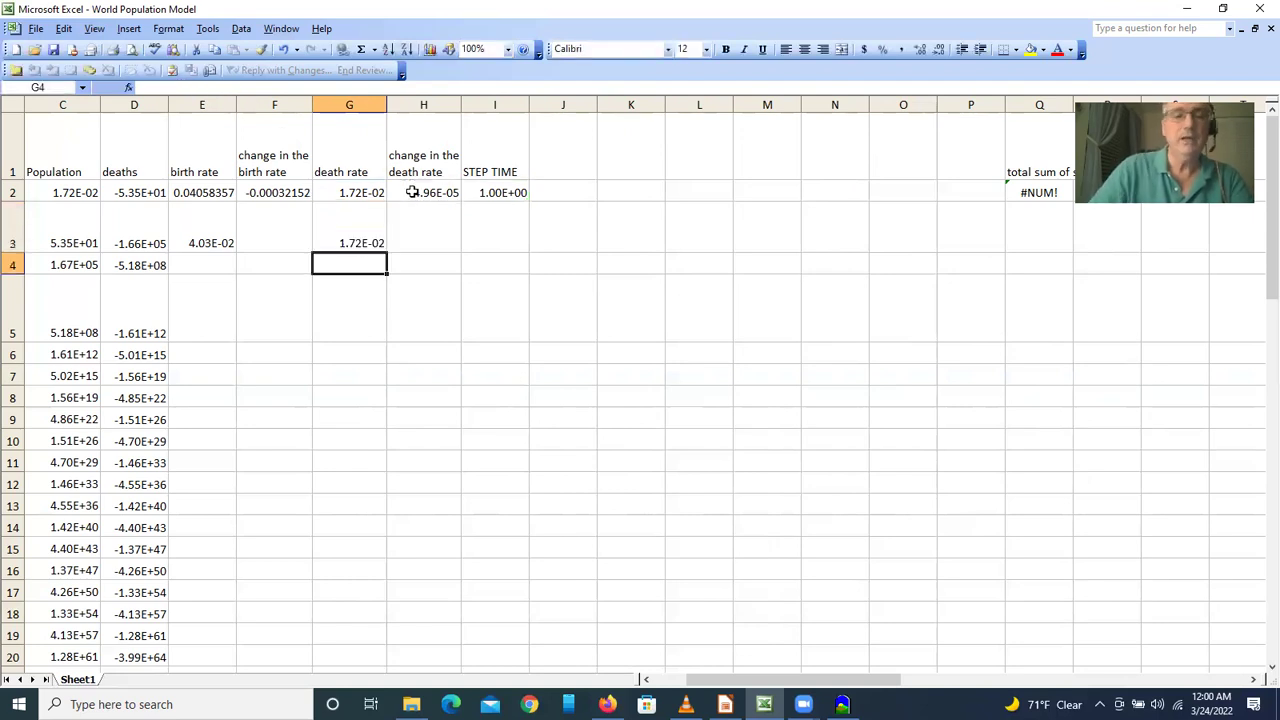
# Copy the change in the birth rate formula from F2 into F3.
pyautogui.click(277, 196)
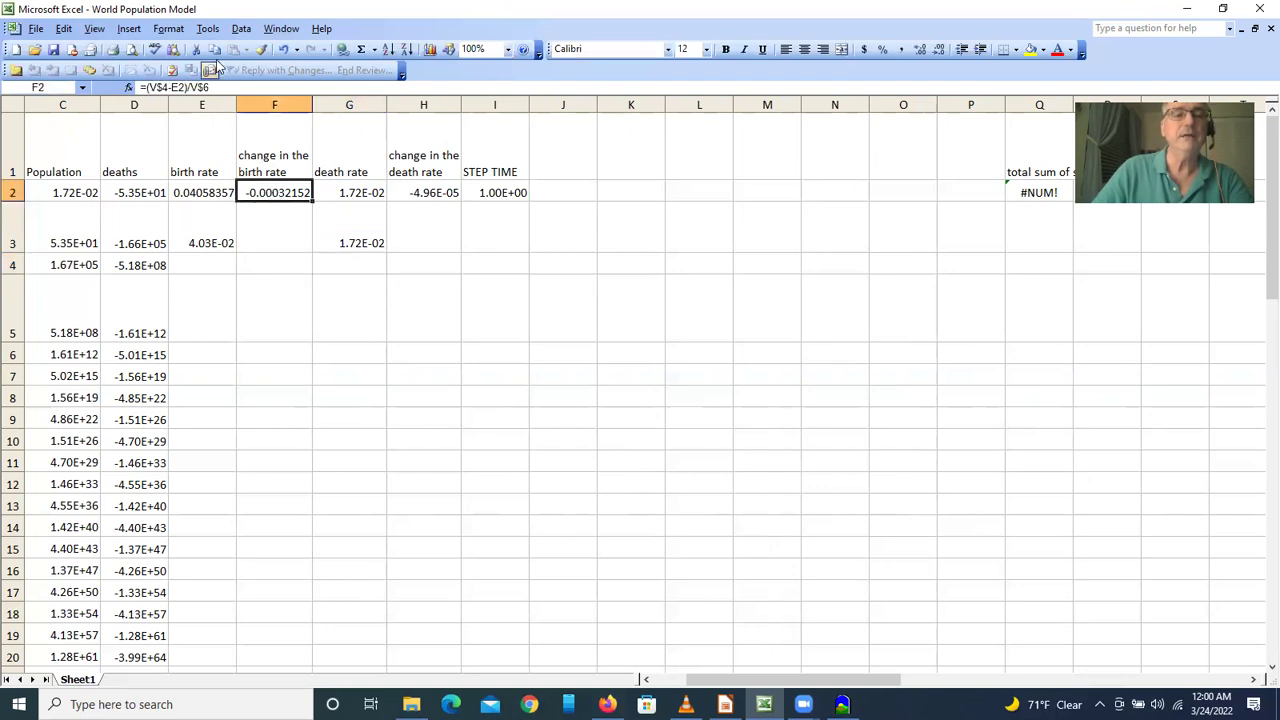
pyautogui.click(266, 227)
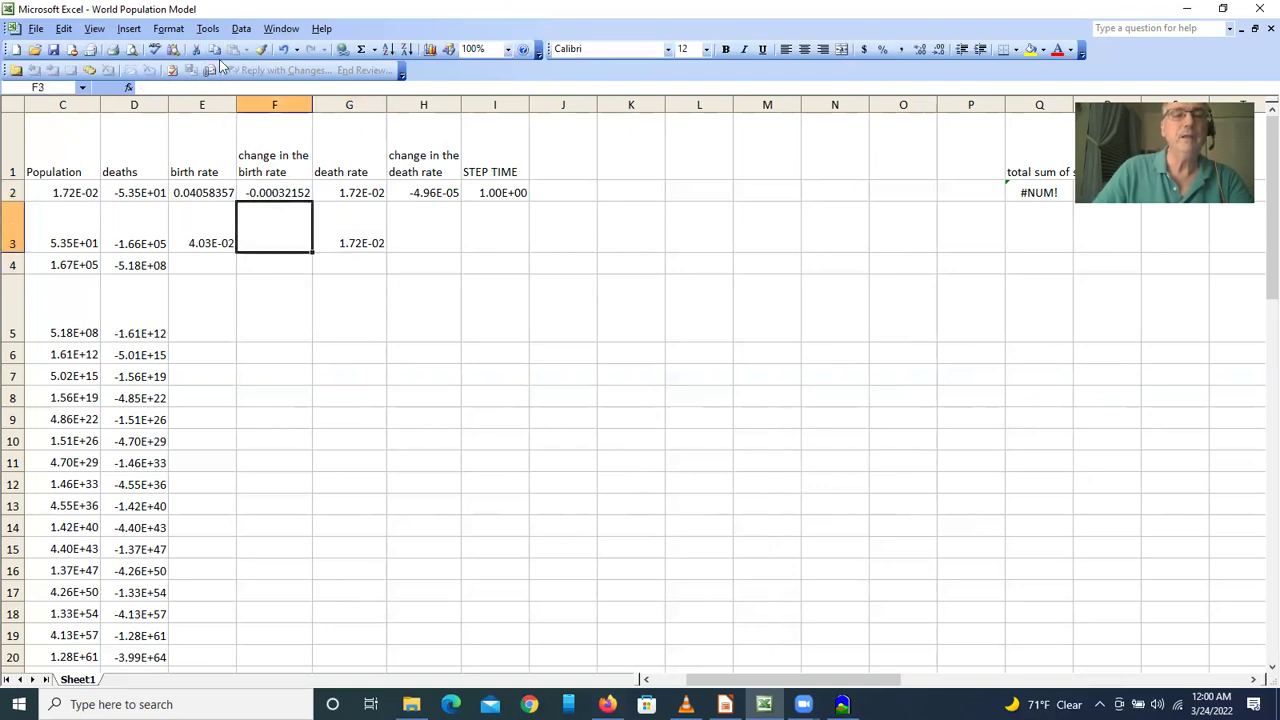
pyautogui.click(292, 194)
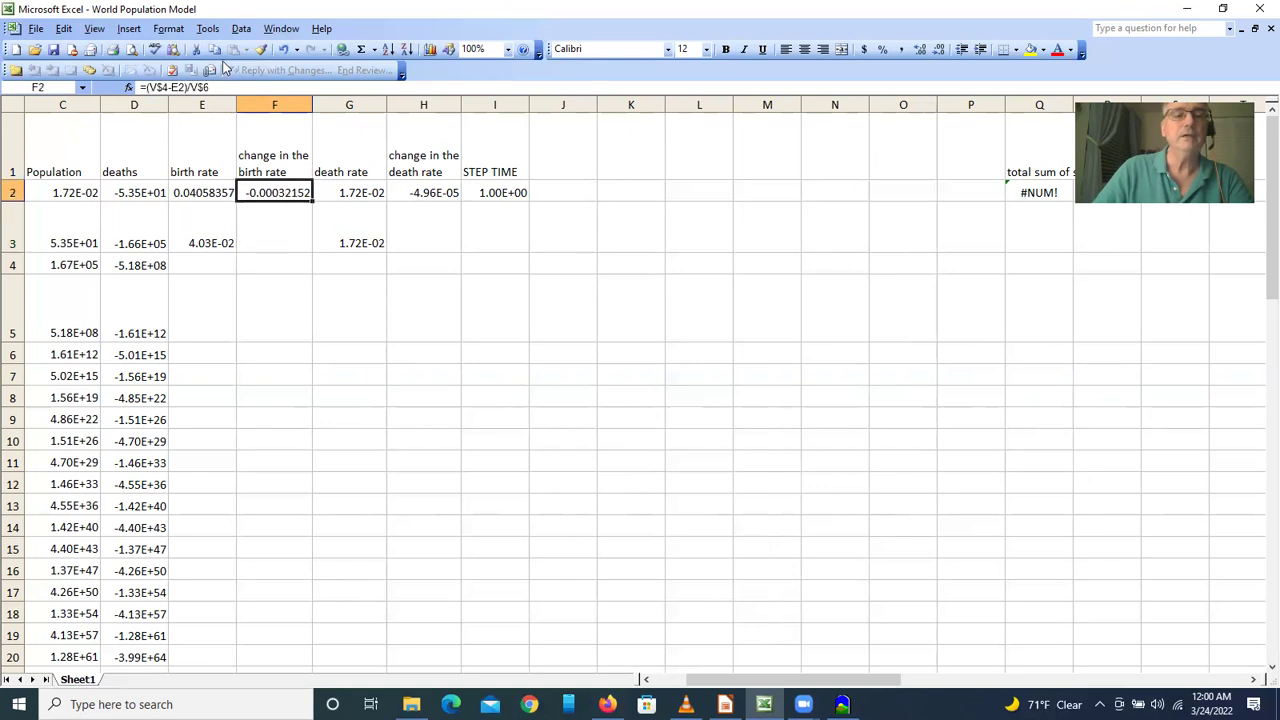
pyautogui.click(255, 219)
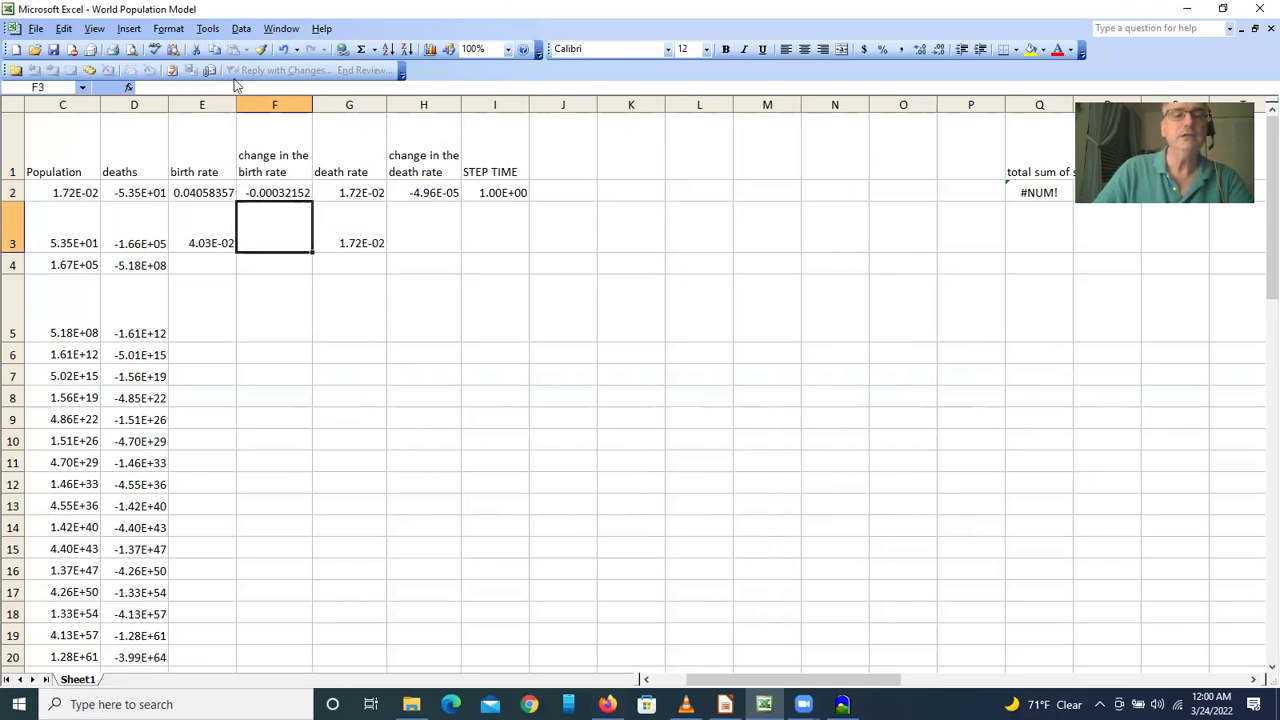
pyautogui.click(283, 194)
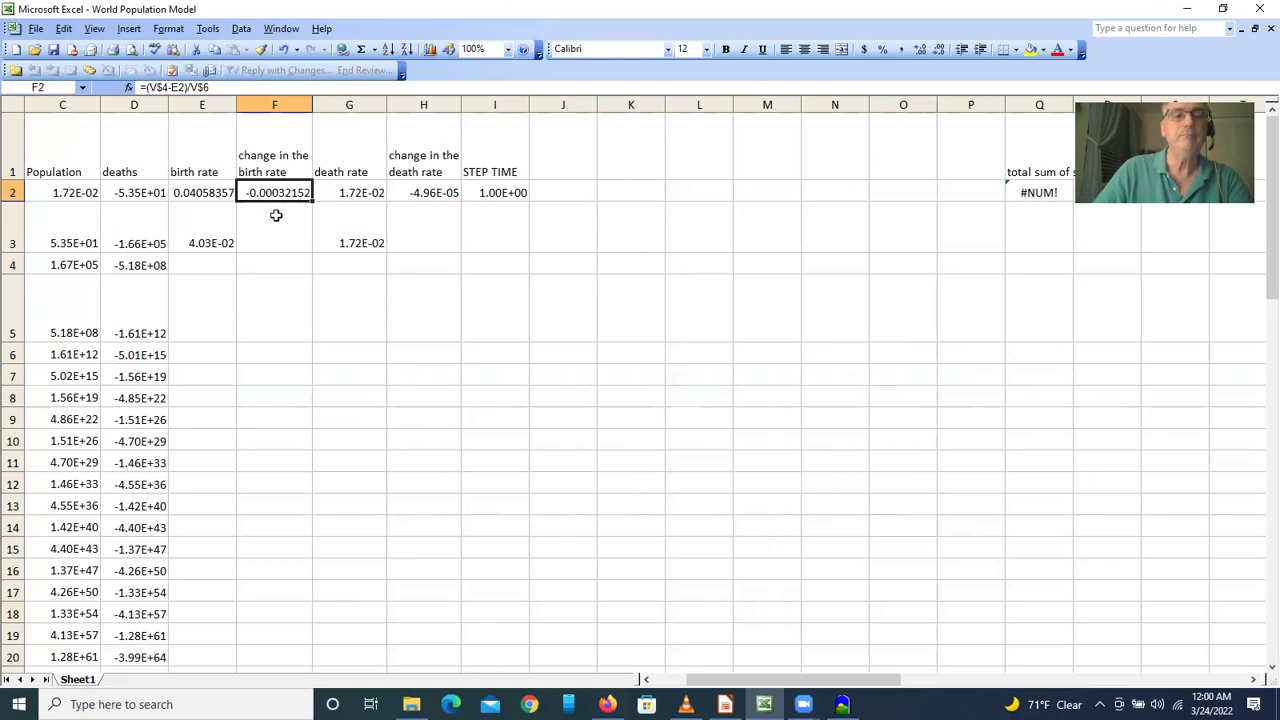
pyautogui.click(216, 54)
pyautogui.click(266, 229)
pyautogui.click(235, 52)
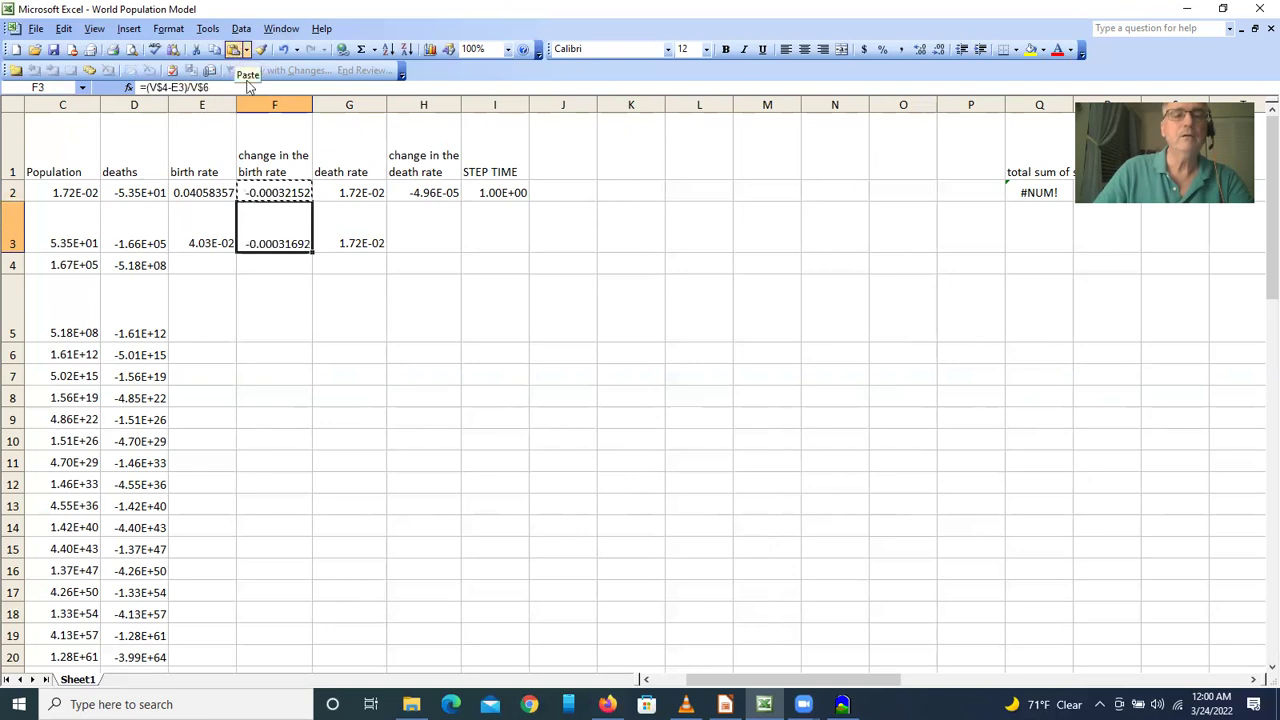
# Copy the change in the death rate formula from H2 into H3.
pyautogui.click(429, 192)
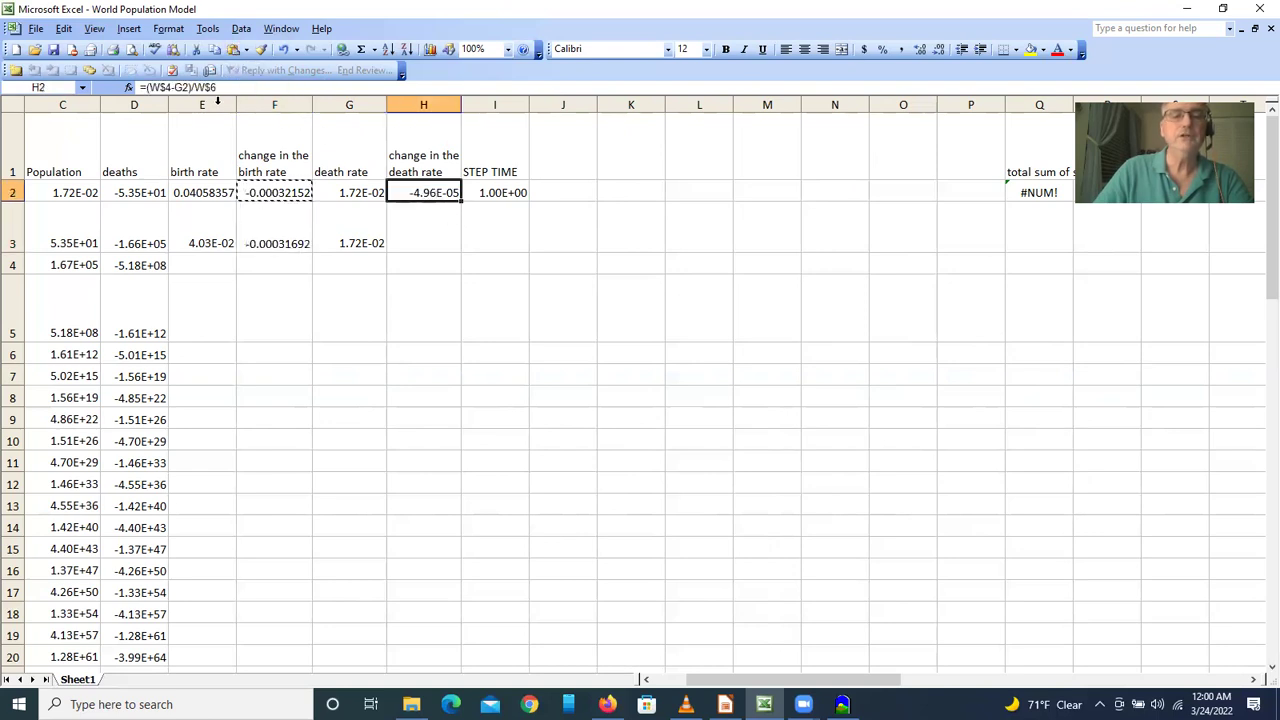
pyautogui.click(216, 50)
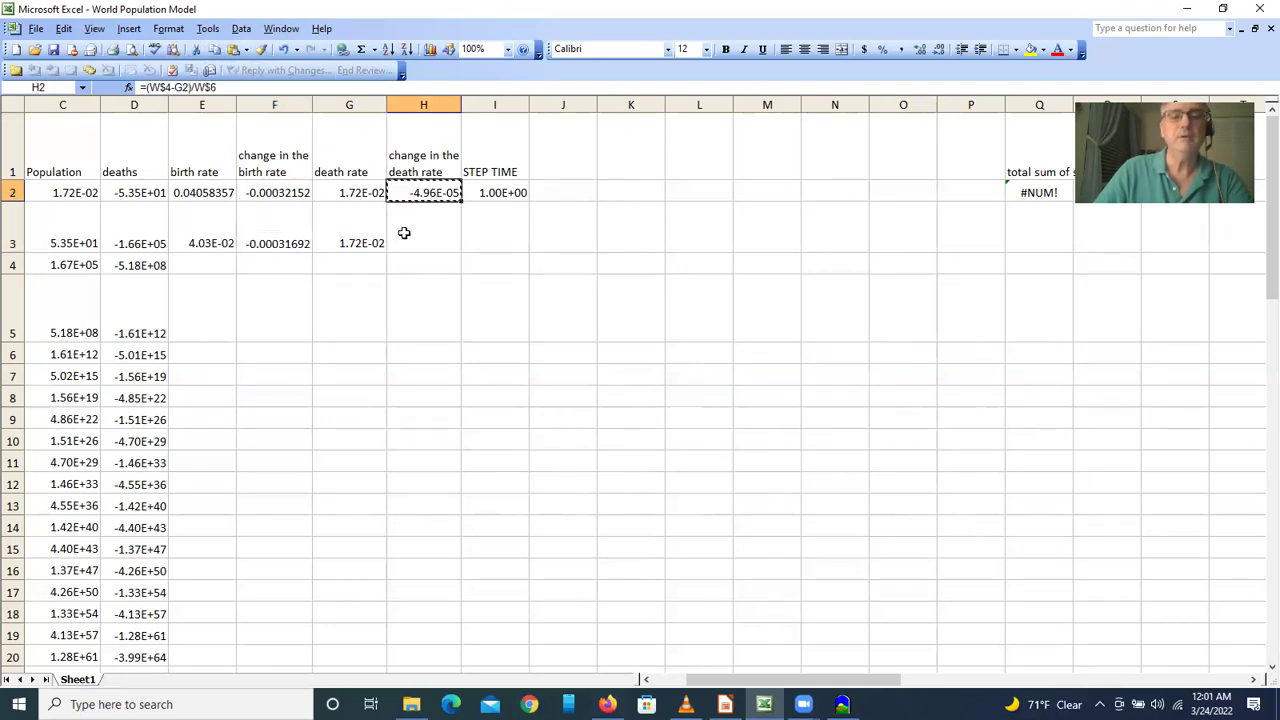
pyautogui.click(405, 233)
pyautogui.click(238, 52)
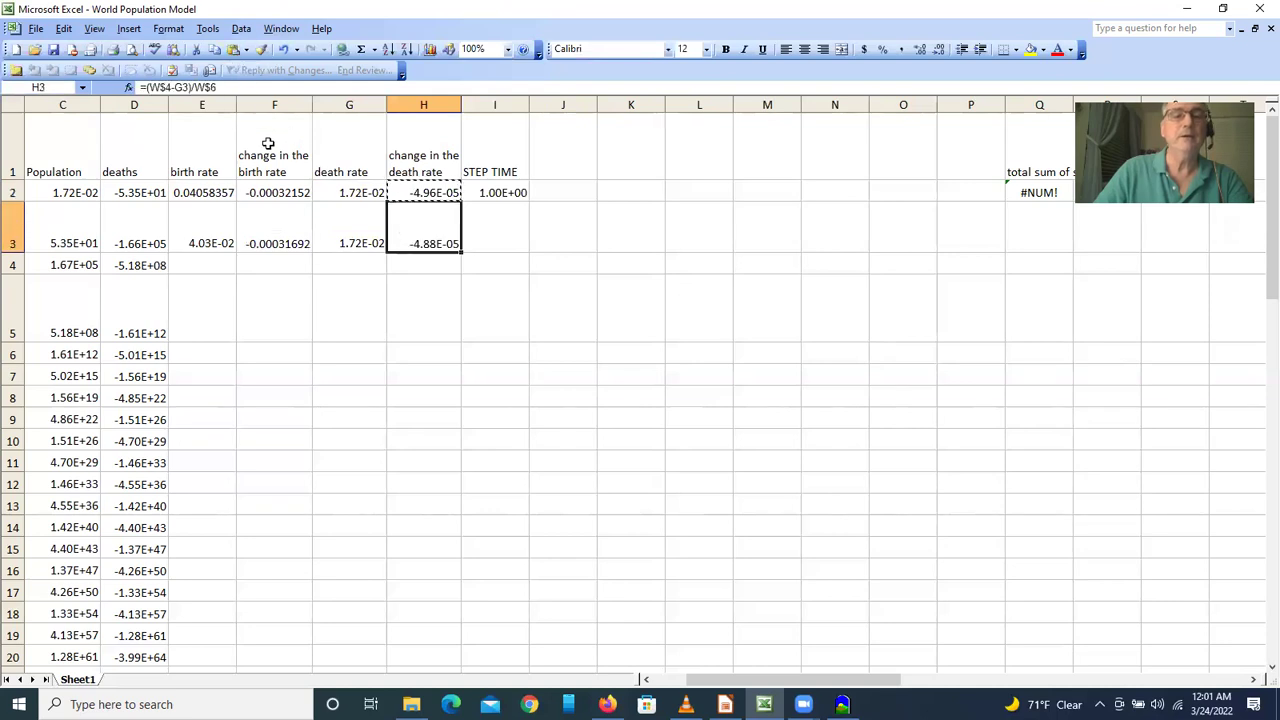
# Copy the birth rate, death rate and change formulas from E3:H3 into rows 4 to 72 of columns E to H.
pyautogui.moveTo(225, 241); pyautogui.dragTo(391, 246)
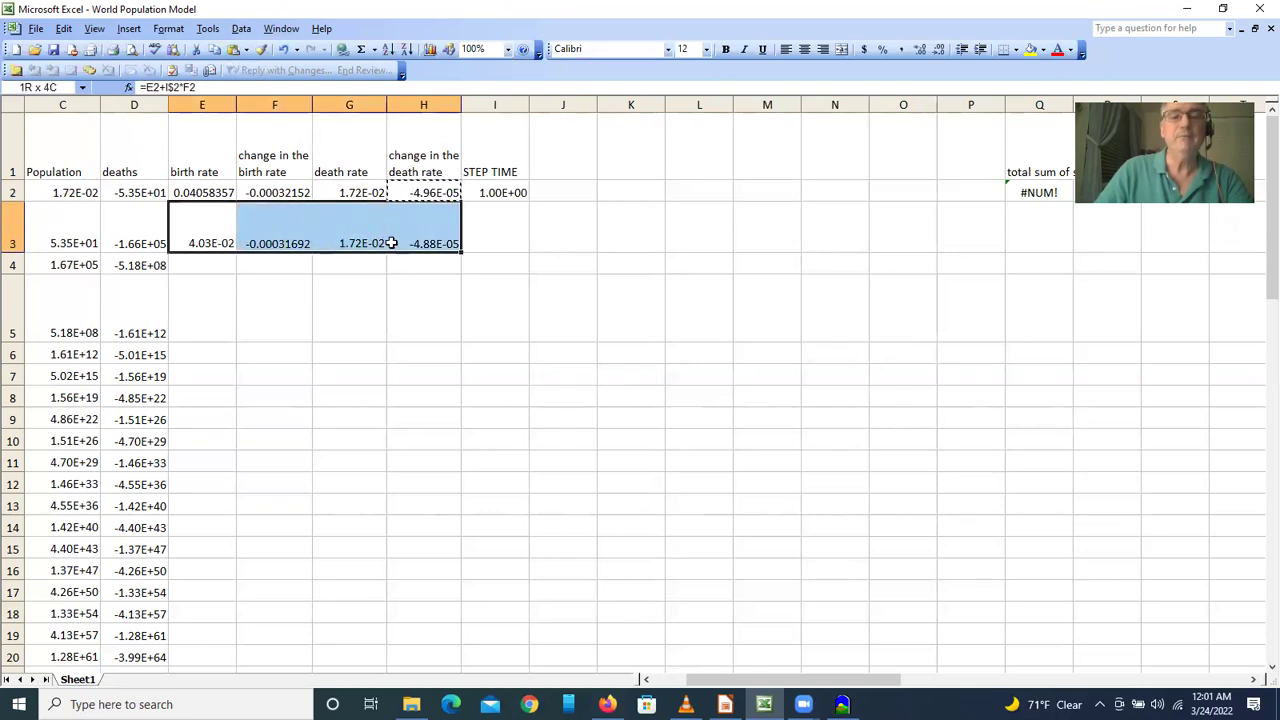
pyautogui.click(216, 52)
pyautogui.moveTo(205, 266); pyautogui.dragTo(185, 207)
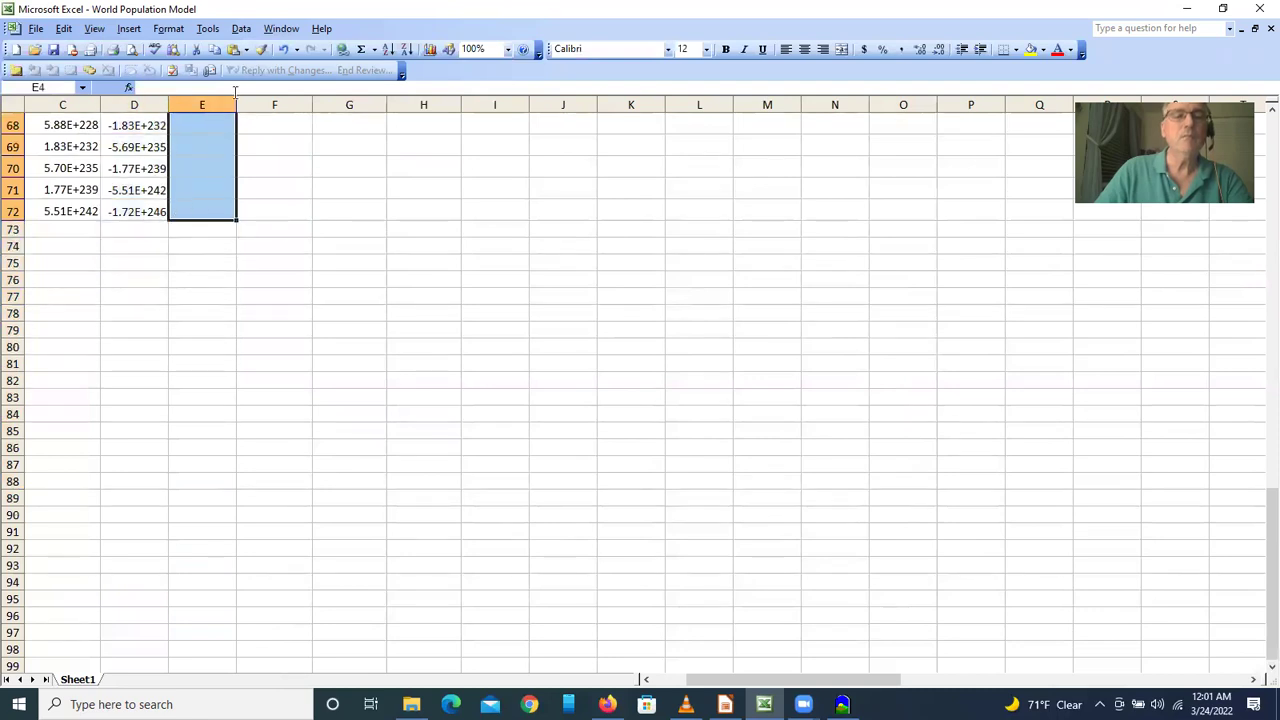
pyautogui.click(233, 49)
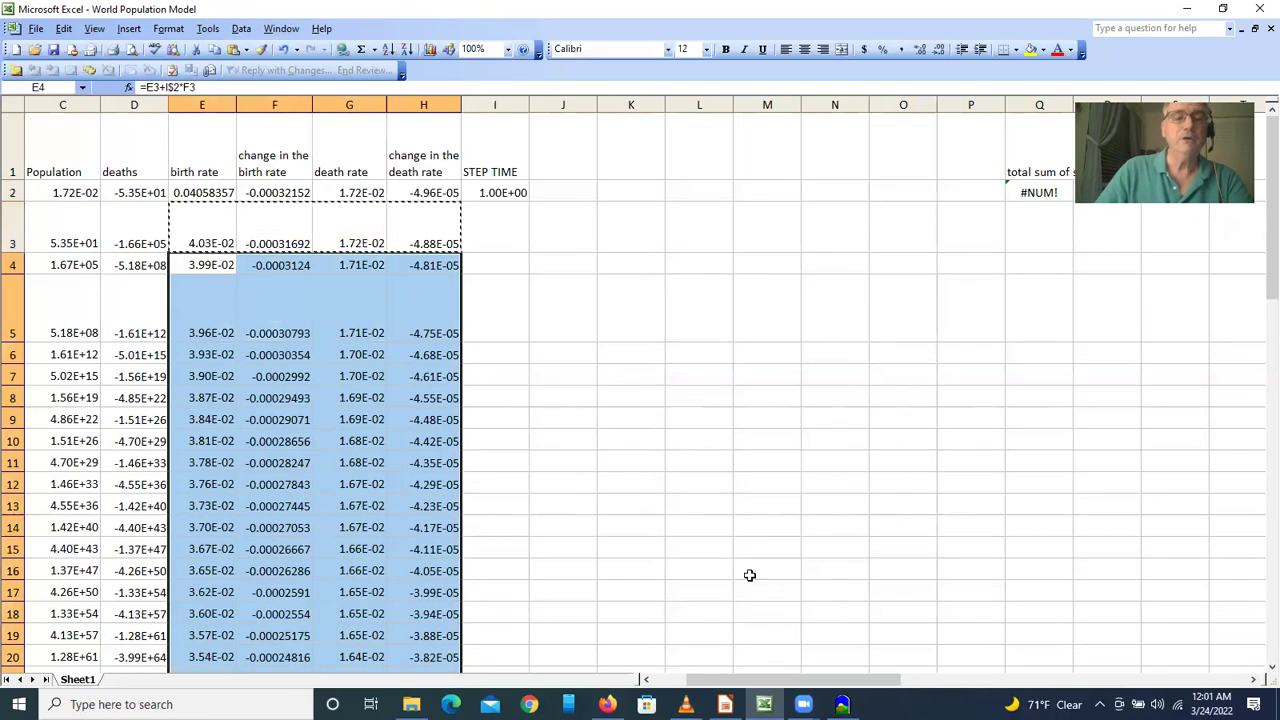
# Calculate the 1950 births in B2 with =E2*C2, multiplying that year's birth rate by the population.
pyautogui.moveTo(805, 679); pyautogui.dragTo(770, 680)
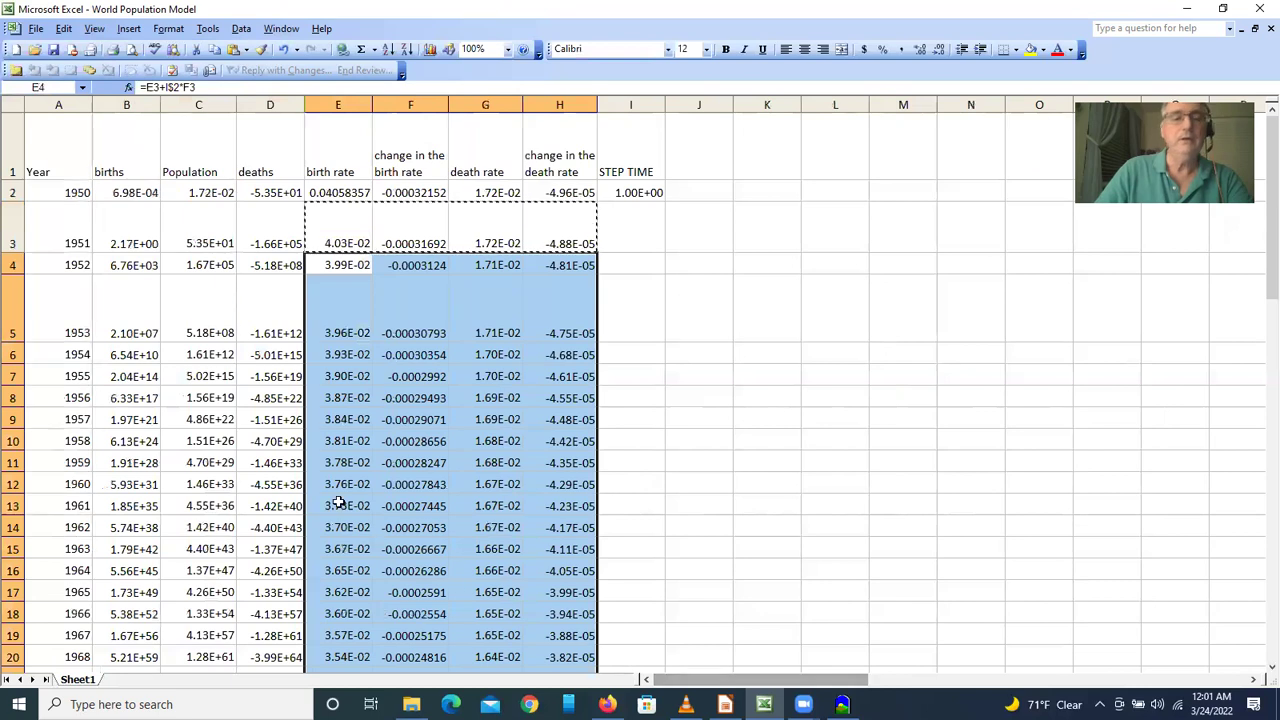
pyautogui.click(128, 193)
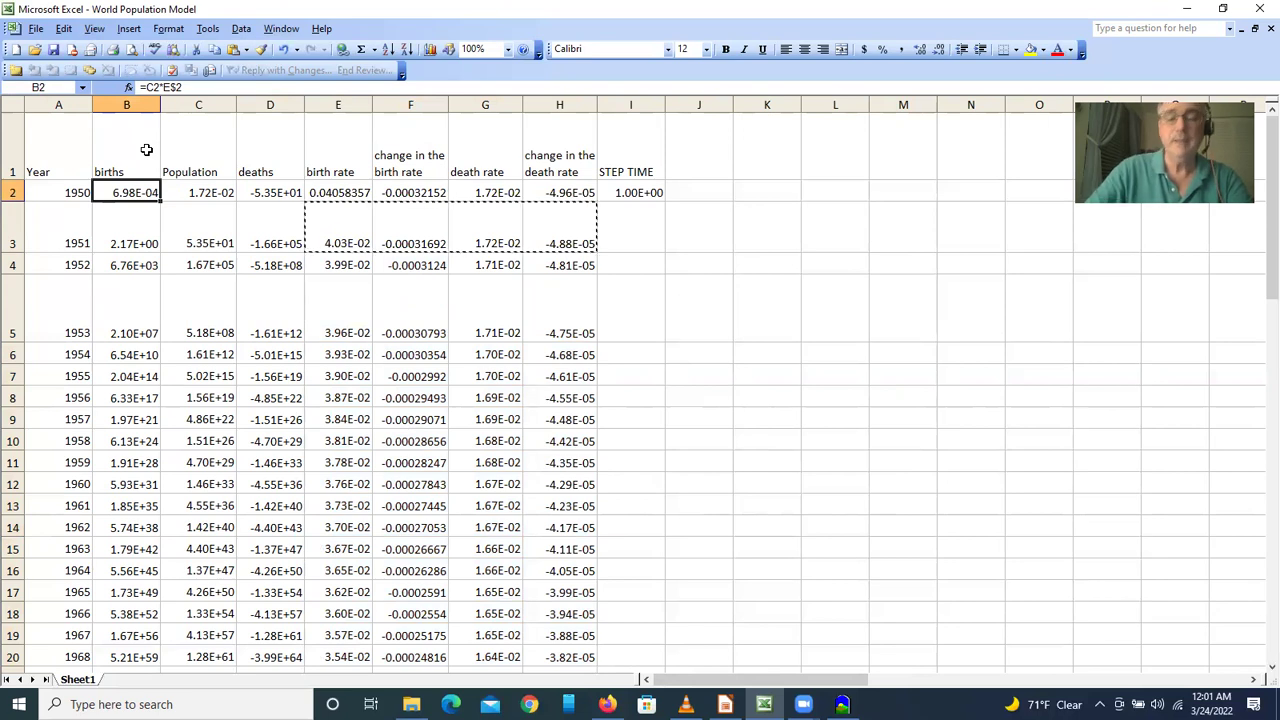
pyautogui.write('=')
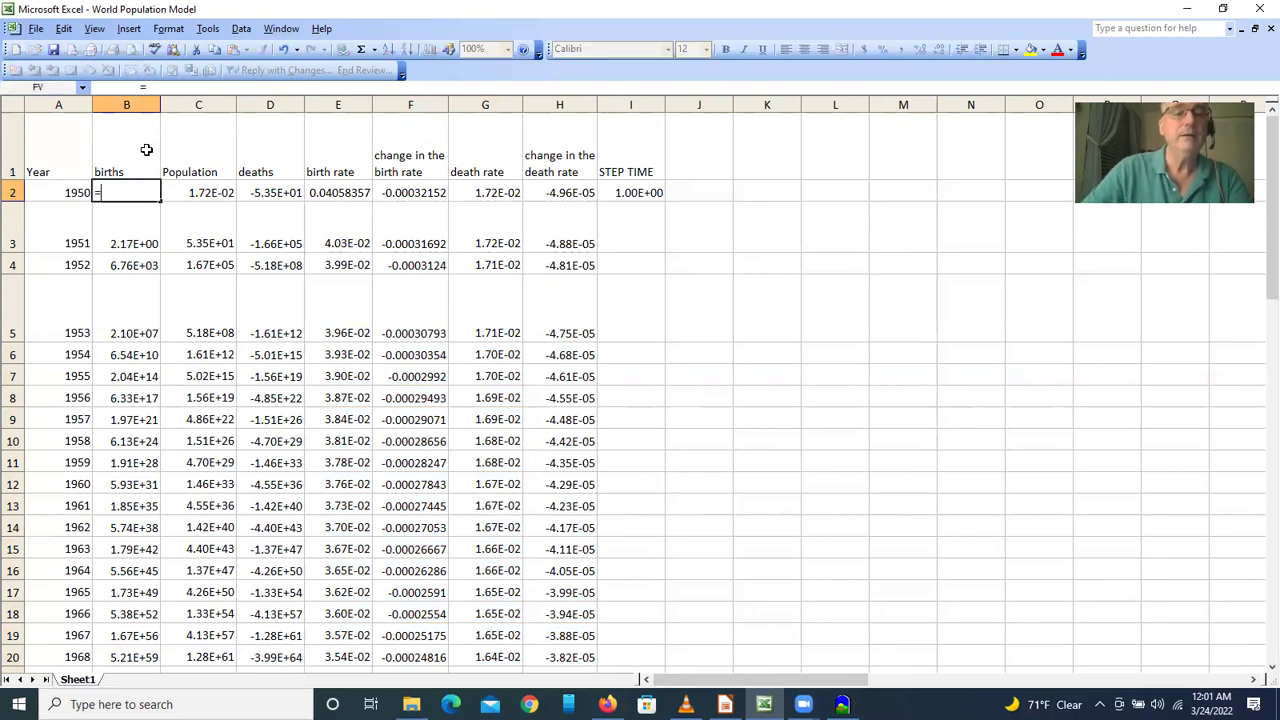
pyautogui.click(329, 193)
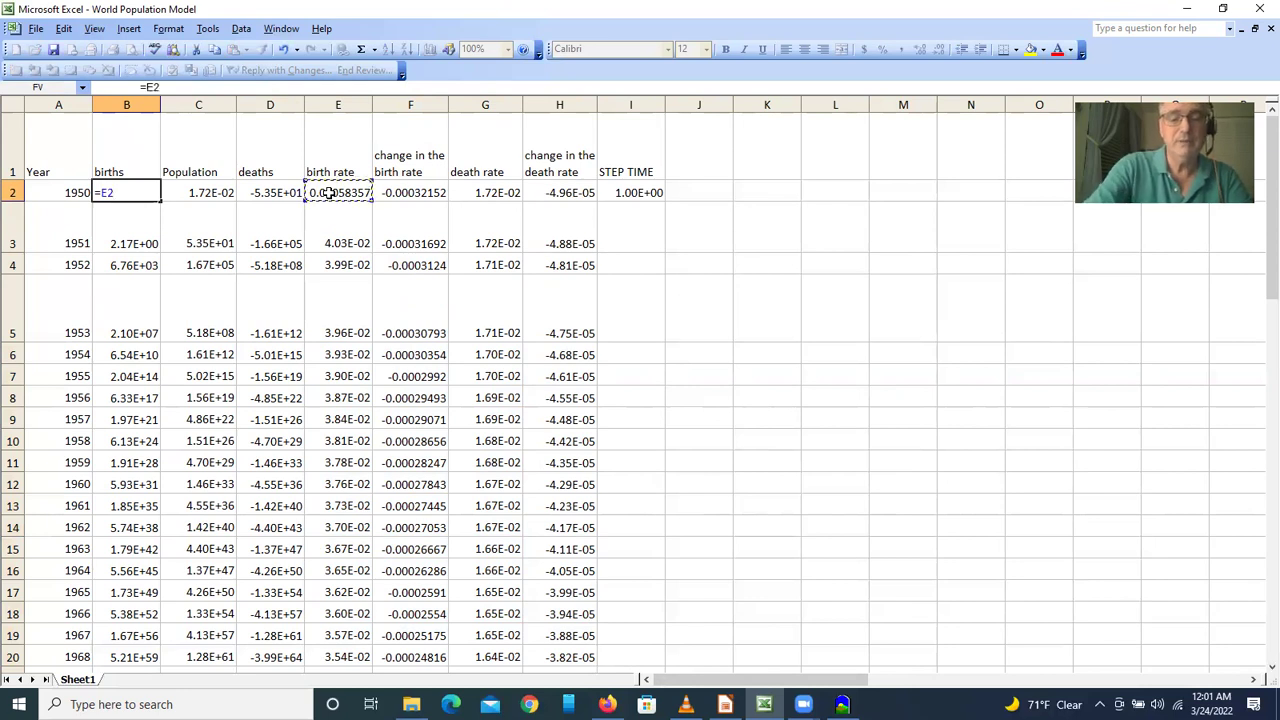
pyautogui.write('*')
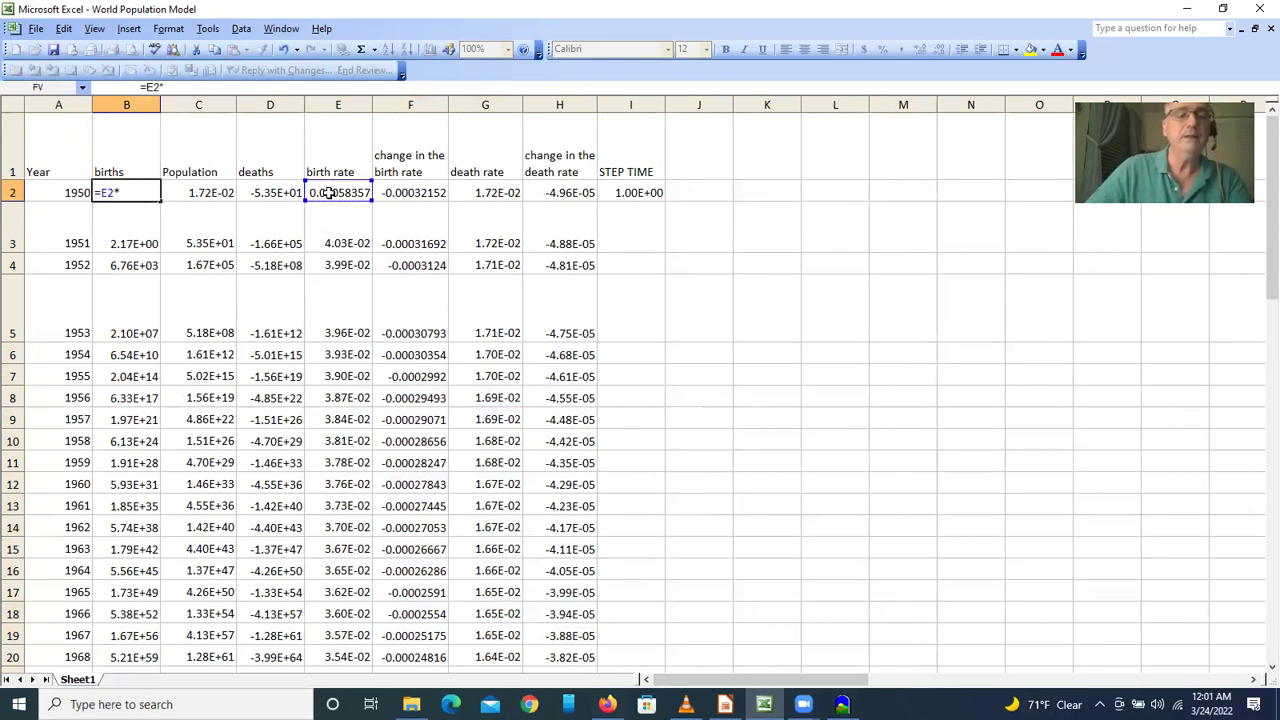
pyautogui.click(212, 192)
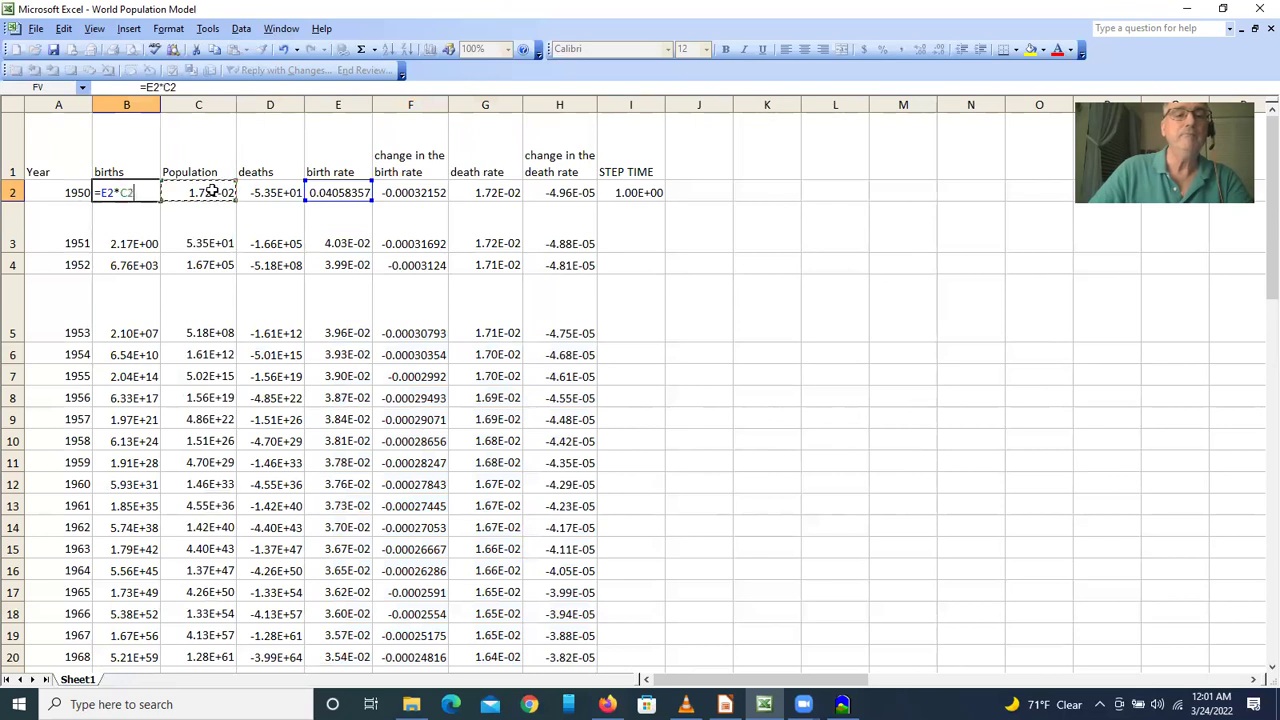
pyautogui.press('Return')
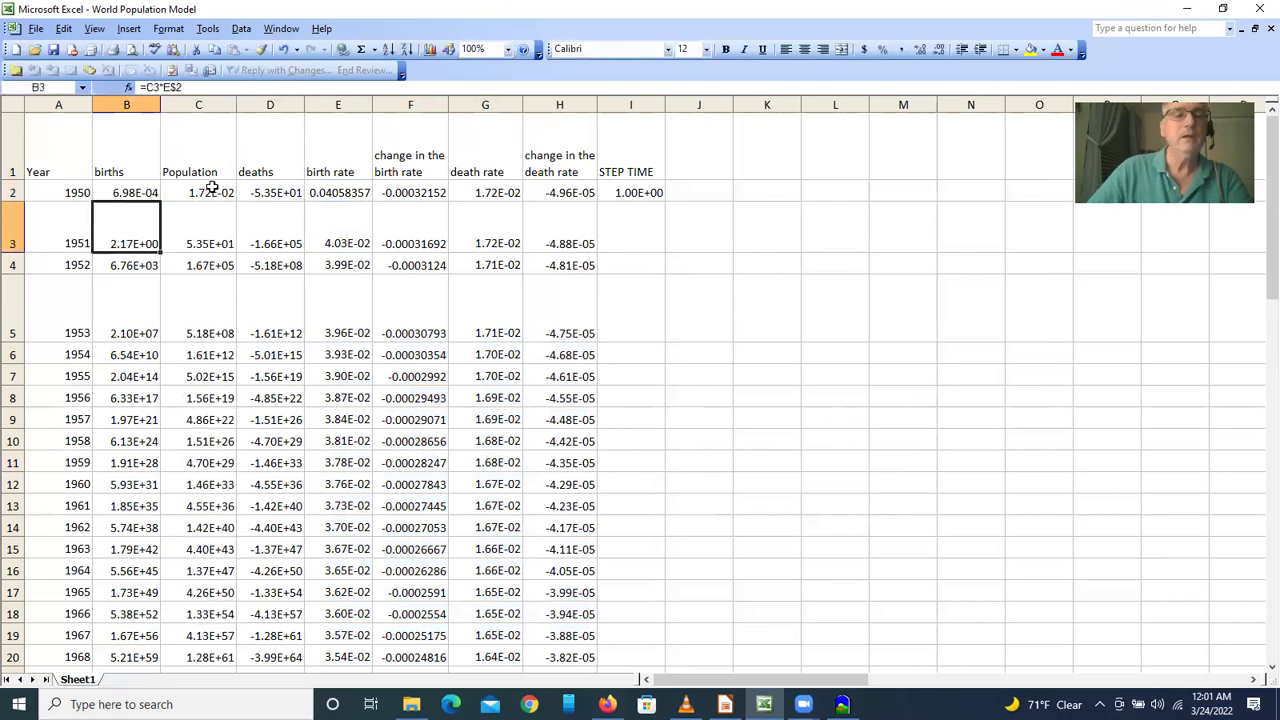
# Copy the births formula from B2 into B3:B72 and check the copied column through the later years.
pyautogui.click(140, 192)
pyautogui.click(214, 49)
pyautogui.moveTo(130, 230); pyautogui.dragTo(152, 449)
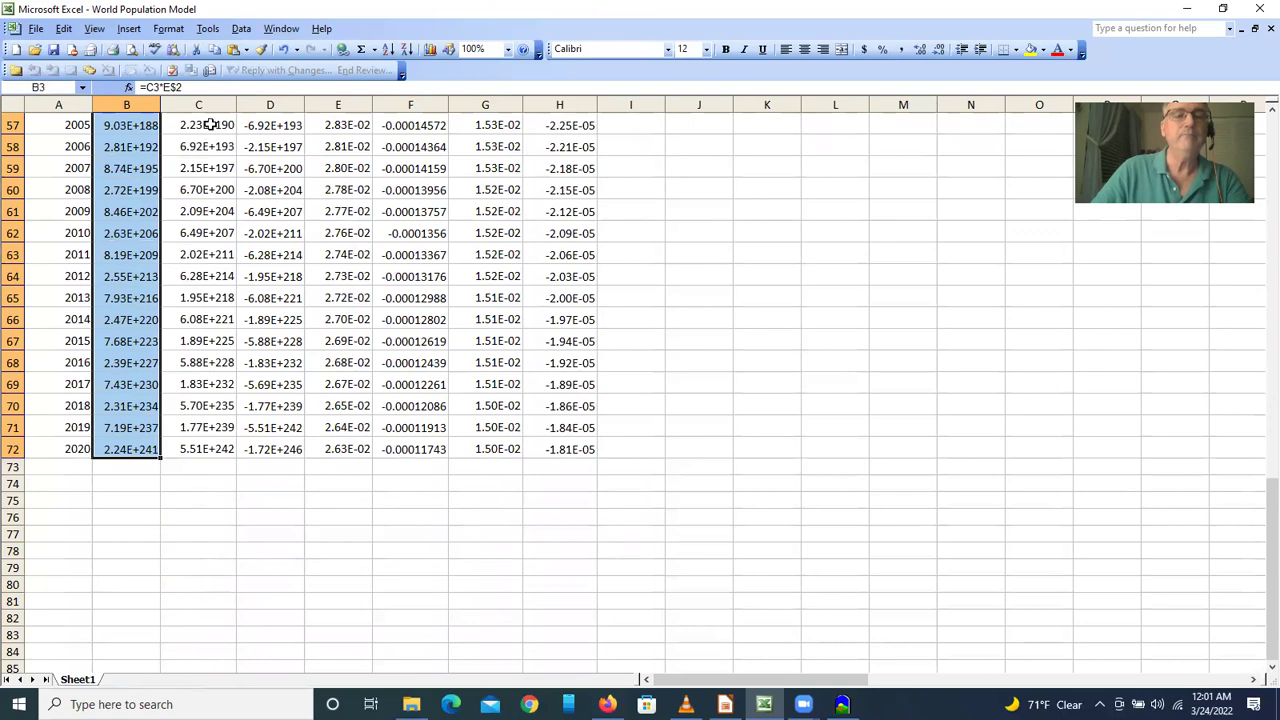
pyautogui.click(233, 49)
pyautogui.scroll(-7, 213, 233)
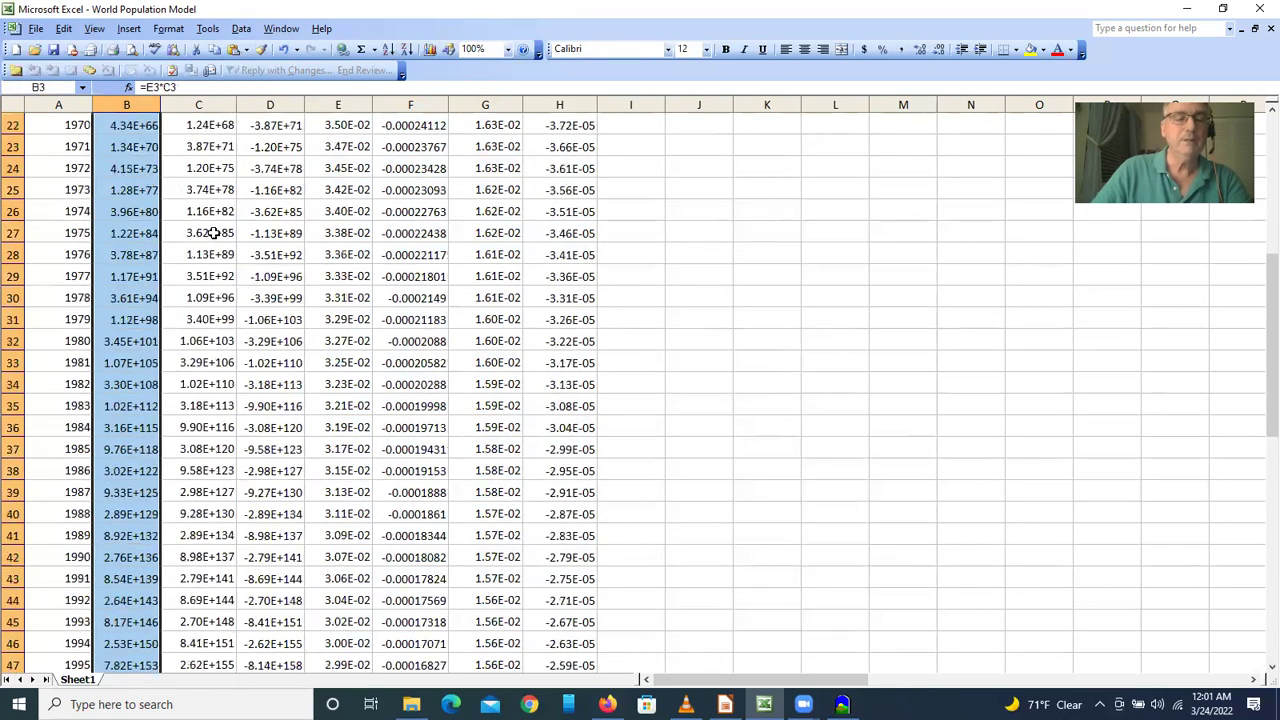
pyautogui.scroll(-6, 213, 233)
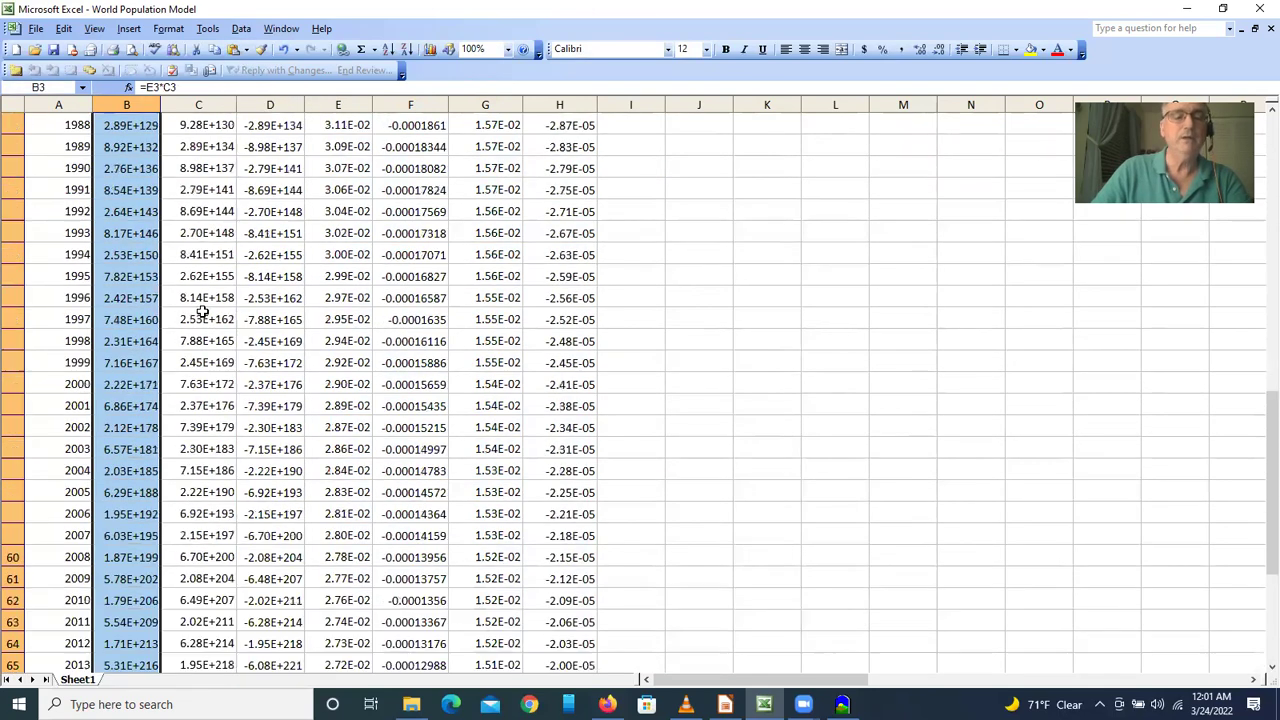
pyautogui.scroll(13, 203, 313)
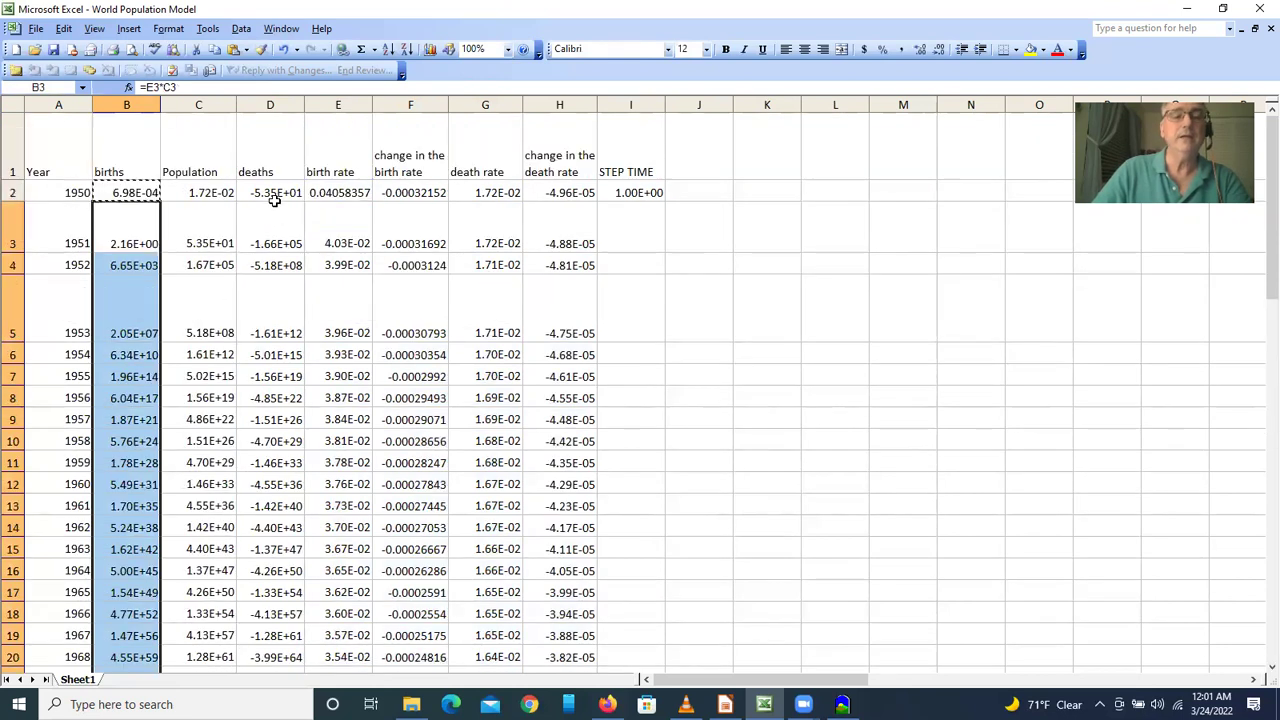
# Calculate the 1950 deaths in D2 as population times death rate, using the formula =C2*G2.
pyautogui.click(275, 195)
pyautogui.write('=')
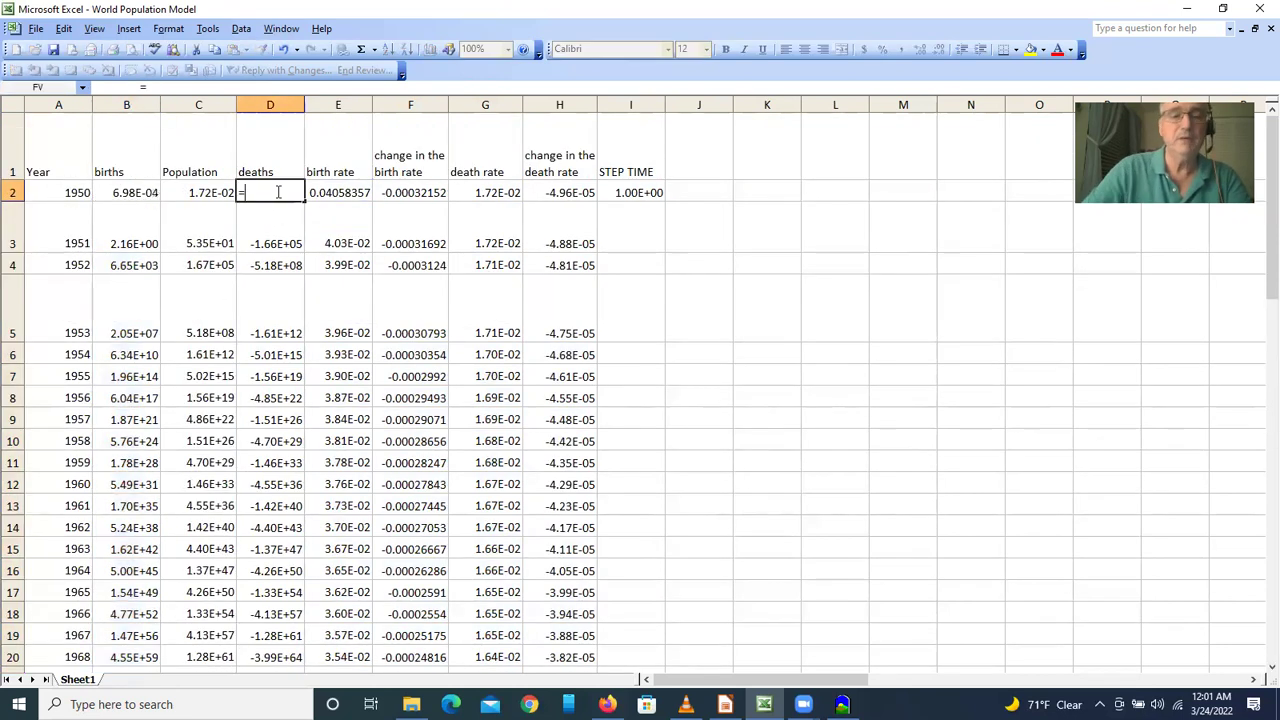
pyautogui.click(221, 192)
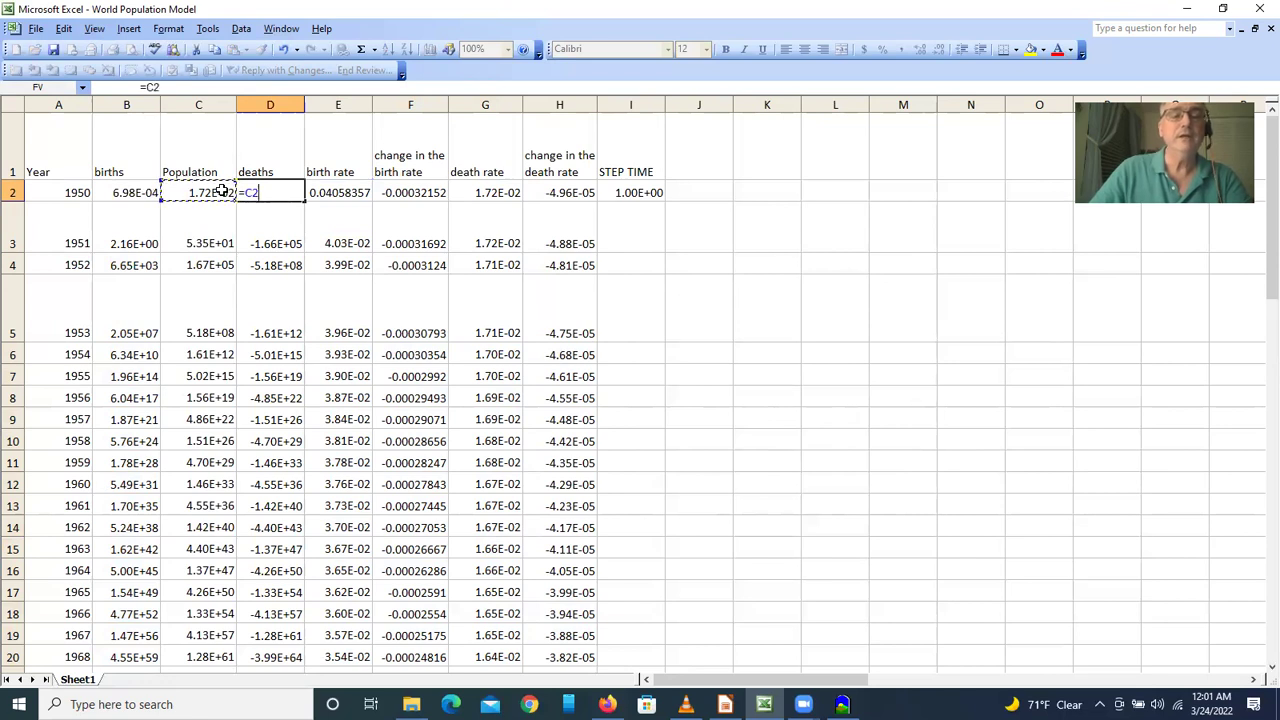
pyautogui.write('*')
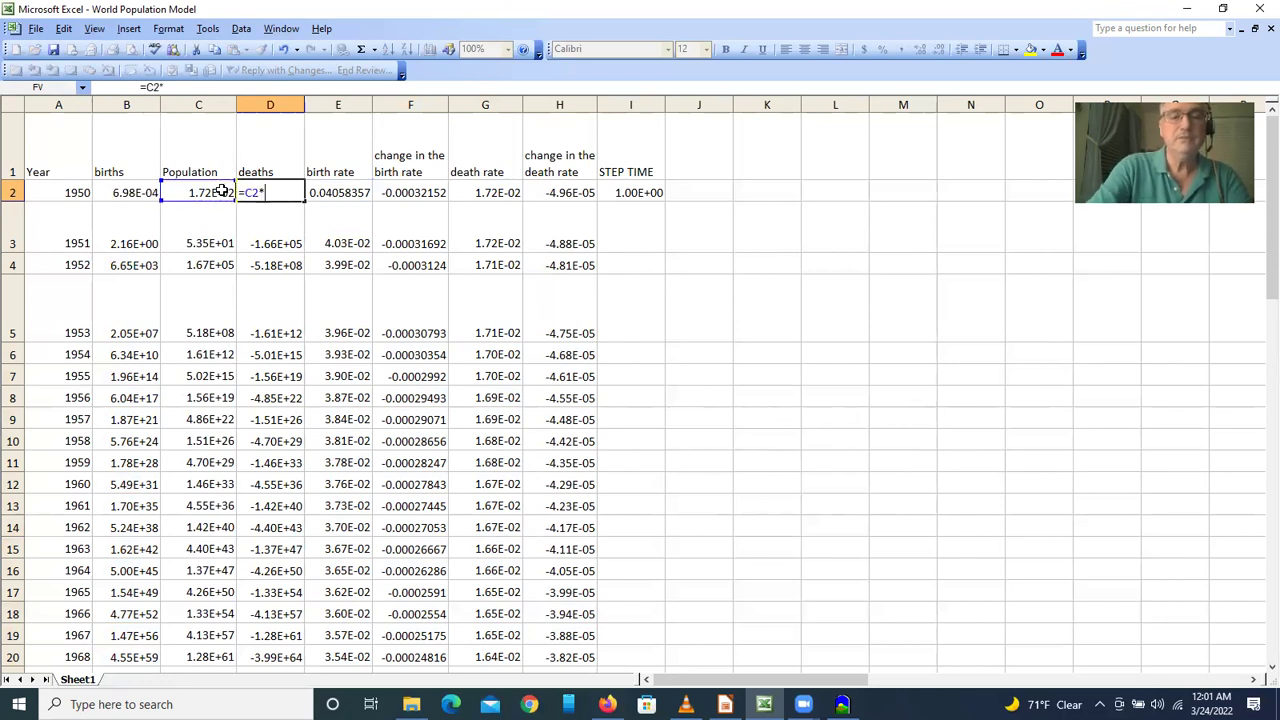
pyautogui.click(485, 192)
pyautogui.press('Return')
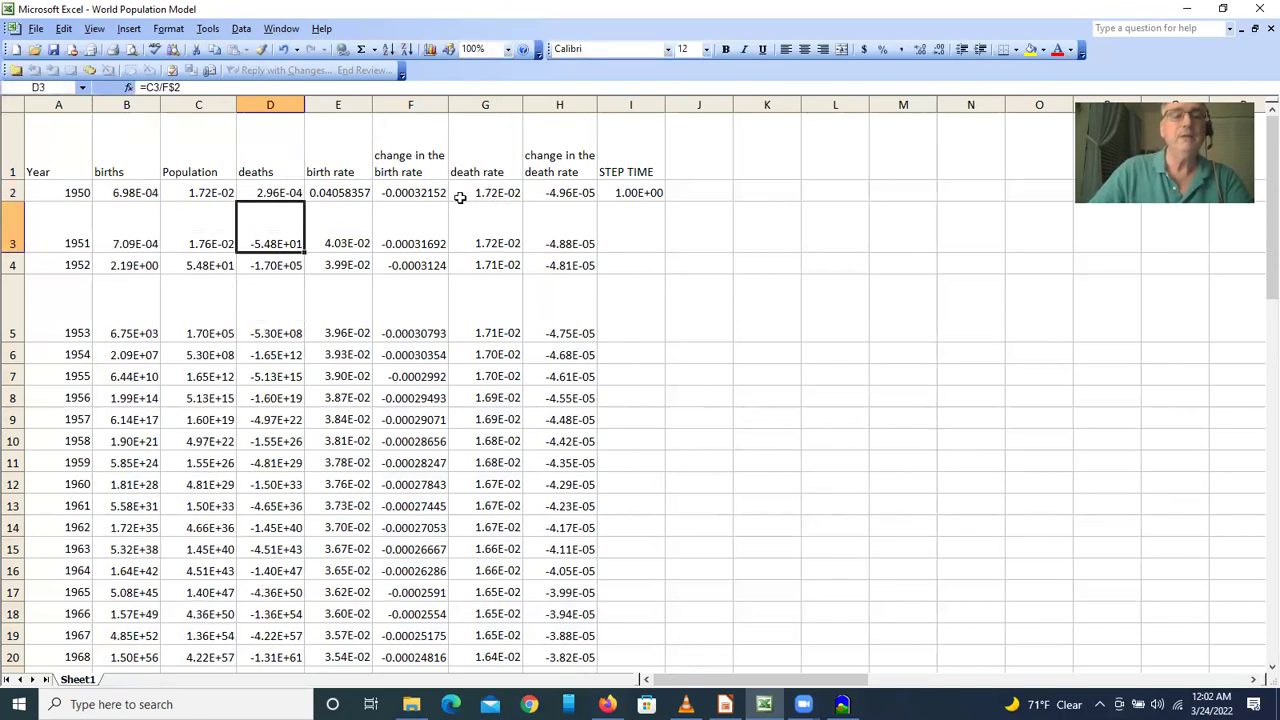
# Copy the 1950 deaths formula from D2 into the deaths column for 1951 and the following years.
pyautogui.click(270, 192)
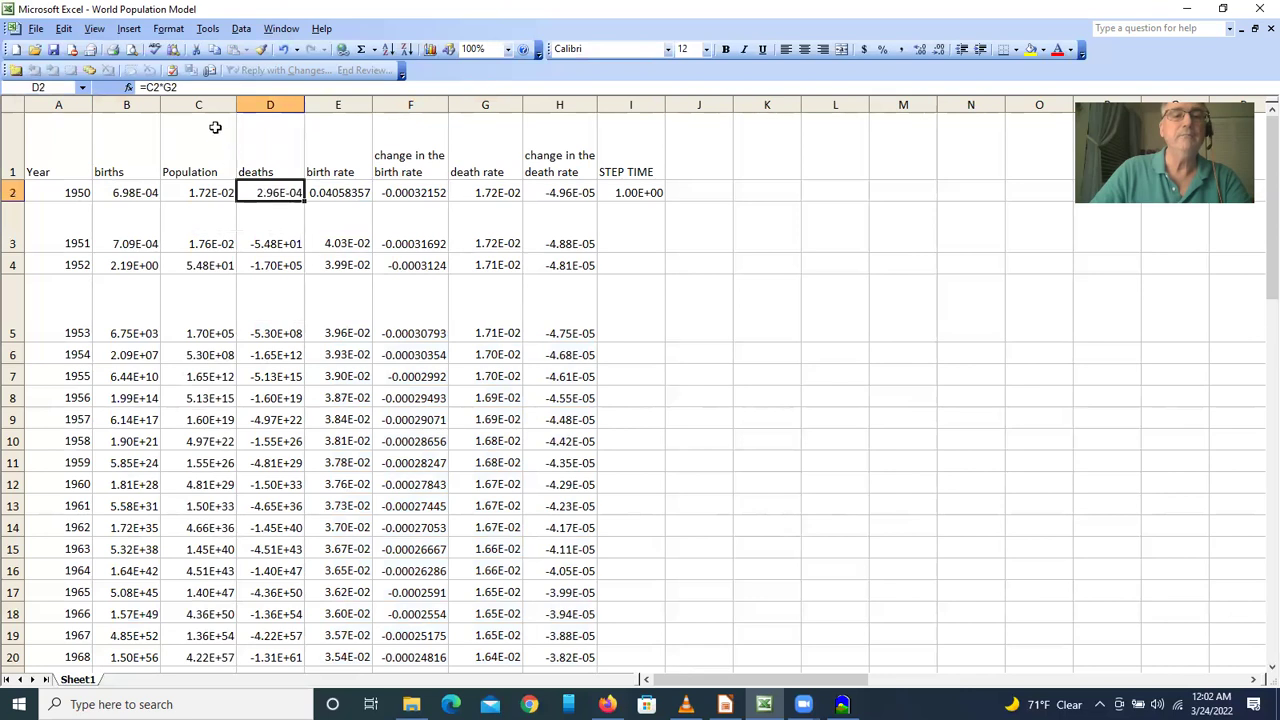
pyautogui.click(214, 49)
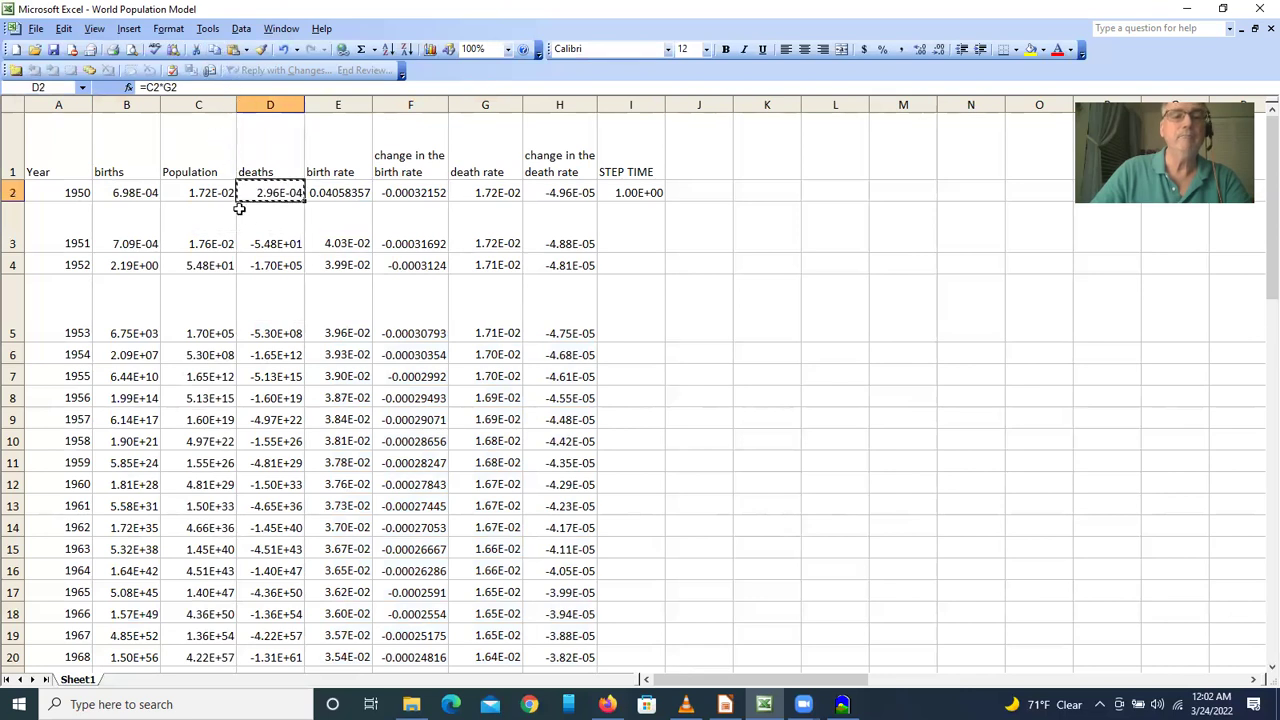
pyautogui.moveTo(259, 216); pyautogui.dragTo(300, 364)
pyautogui.click(233, 49)
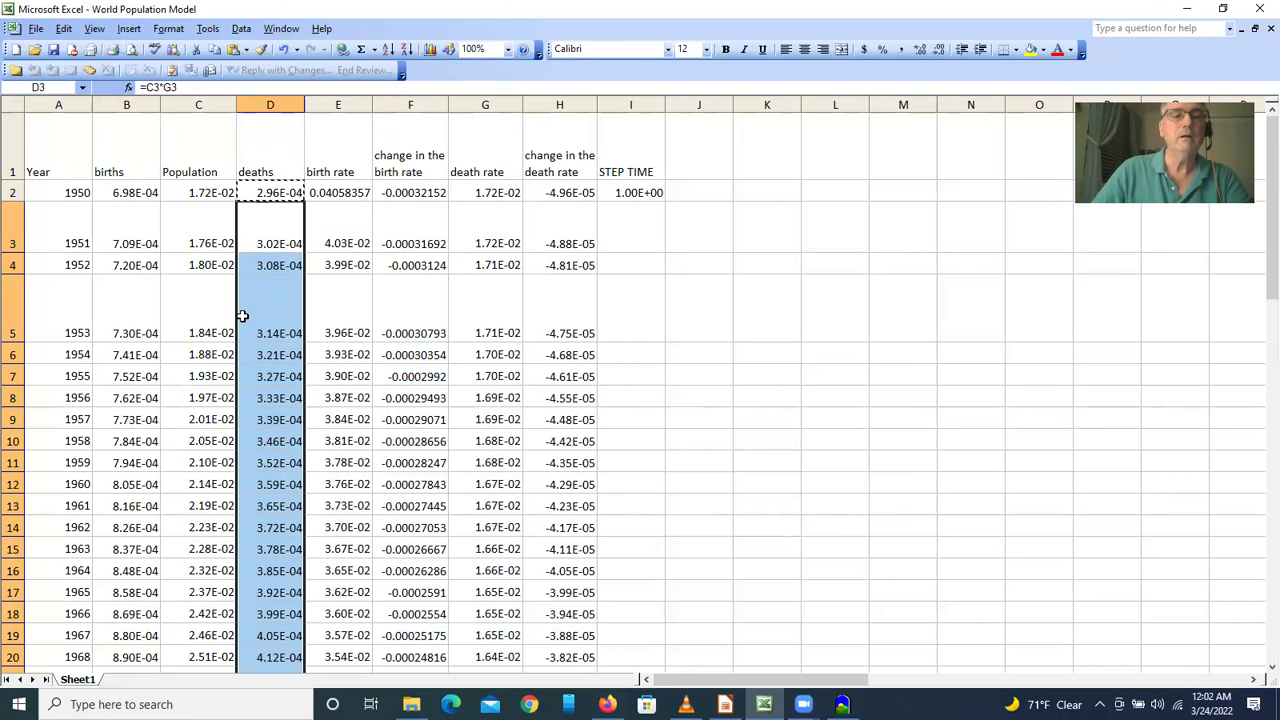
# Link the 1950 population in C2 to the first Macrotrends historical value with =Z2.
pyautogui.click(203, 190)
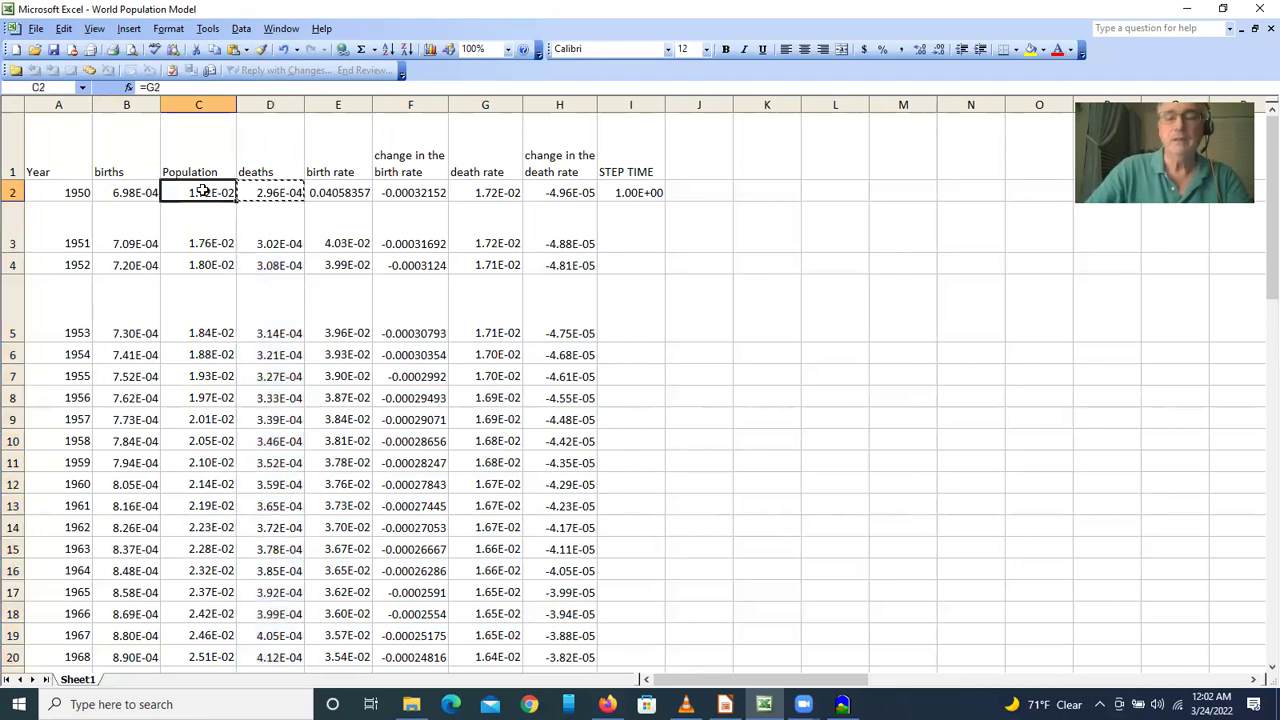
pyautogui.write('=')
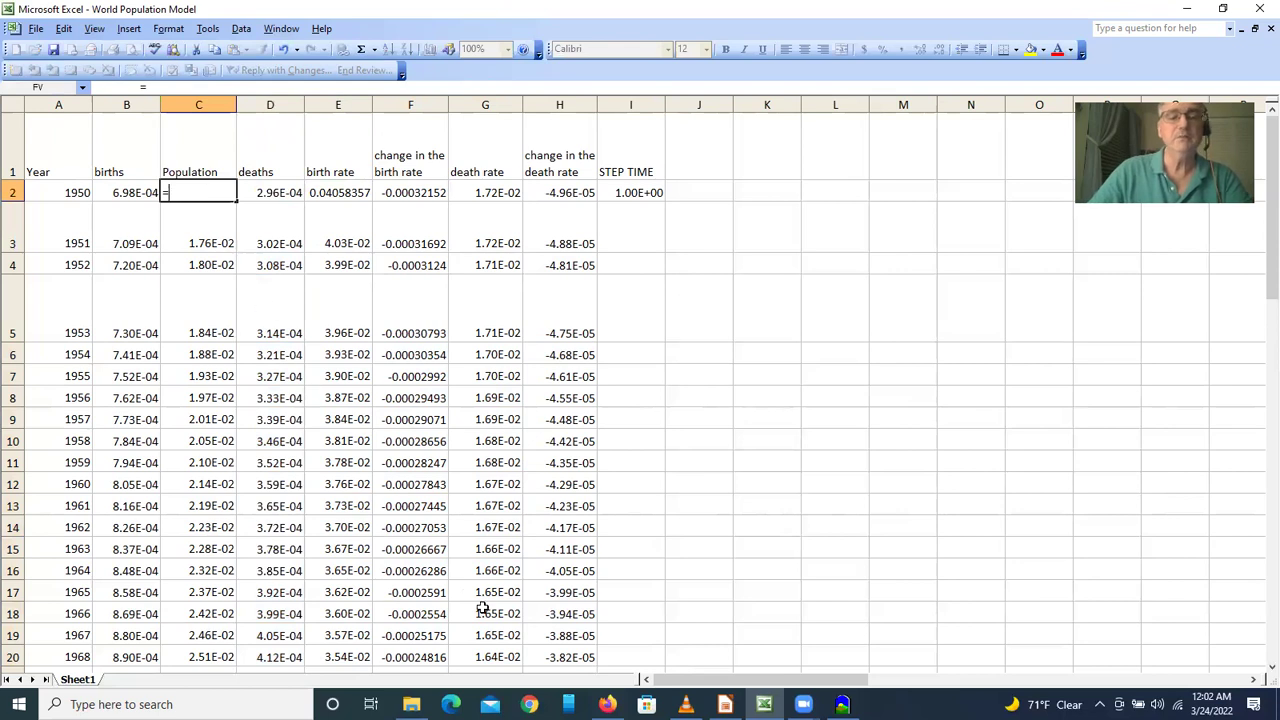
pyautogui.moveTo(688, 681); pyautogui.dragTo(920, 689)
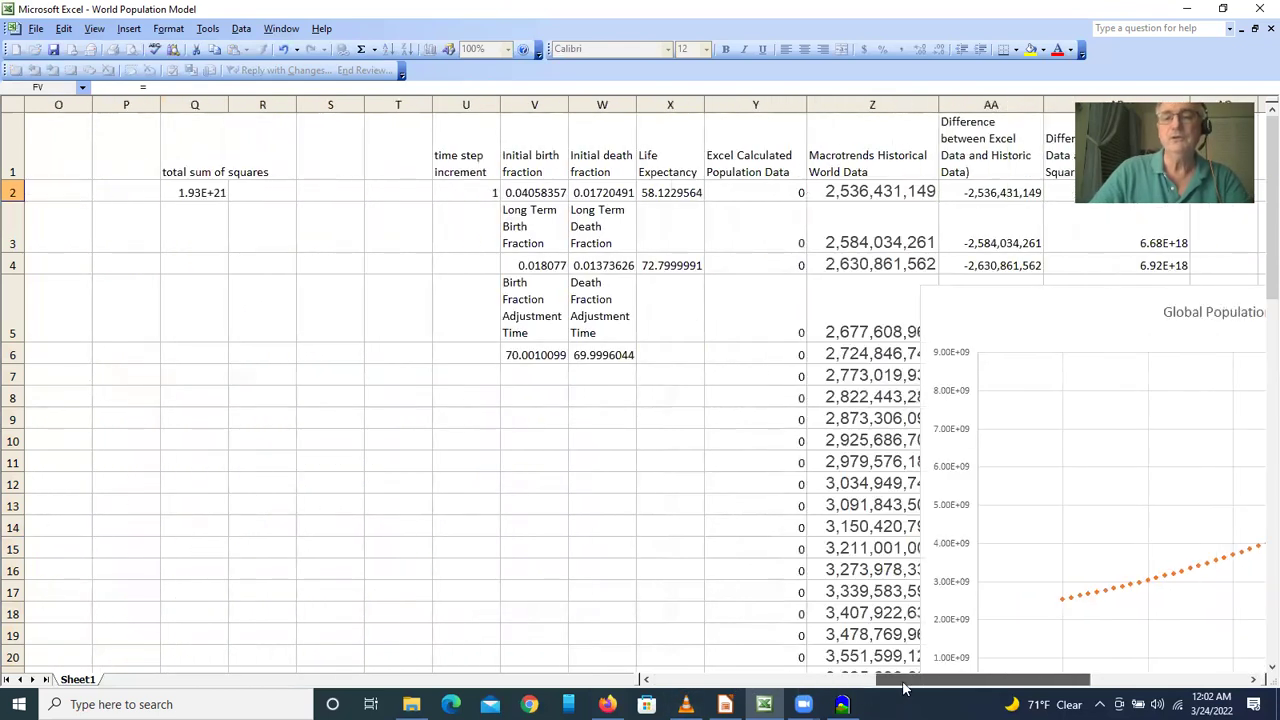
pyautogui.click(858, 193)
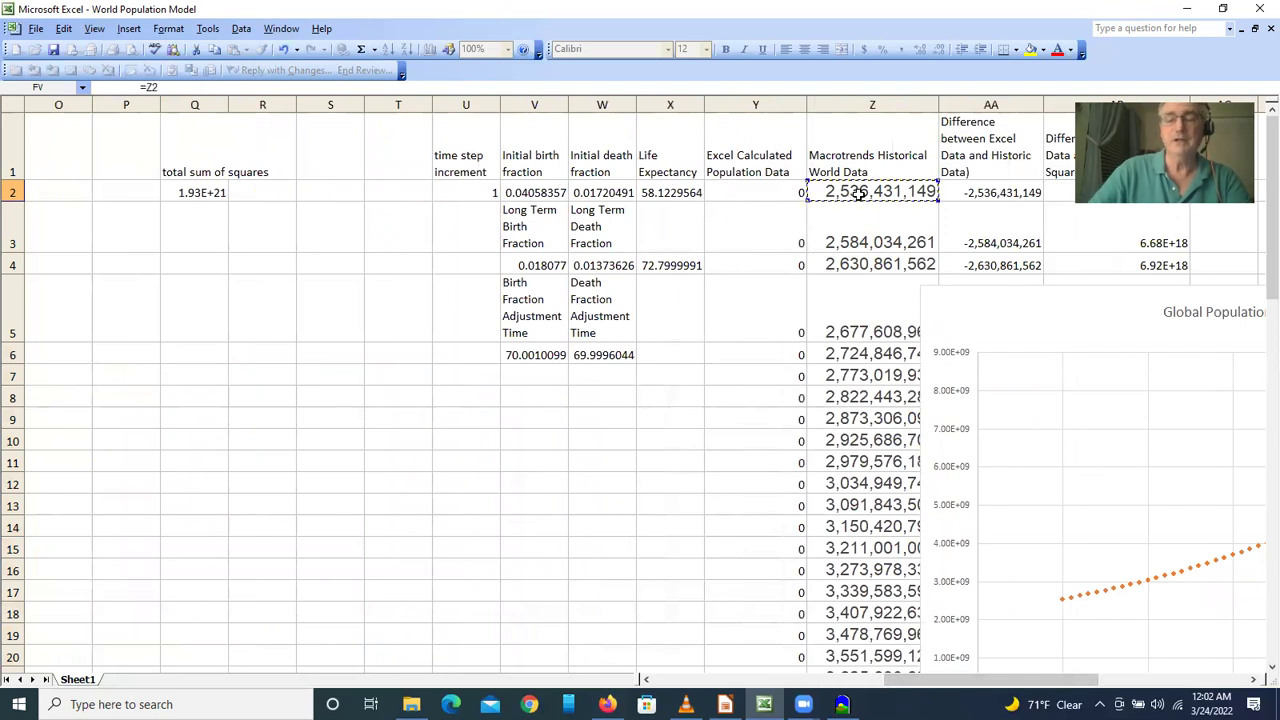
pyautogui.press('Return')
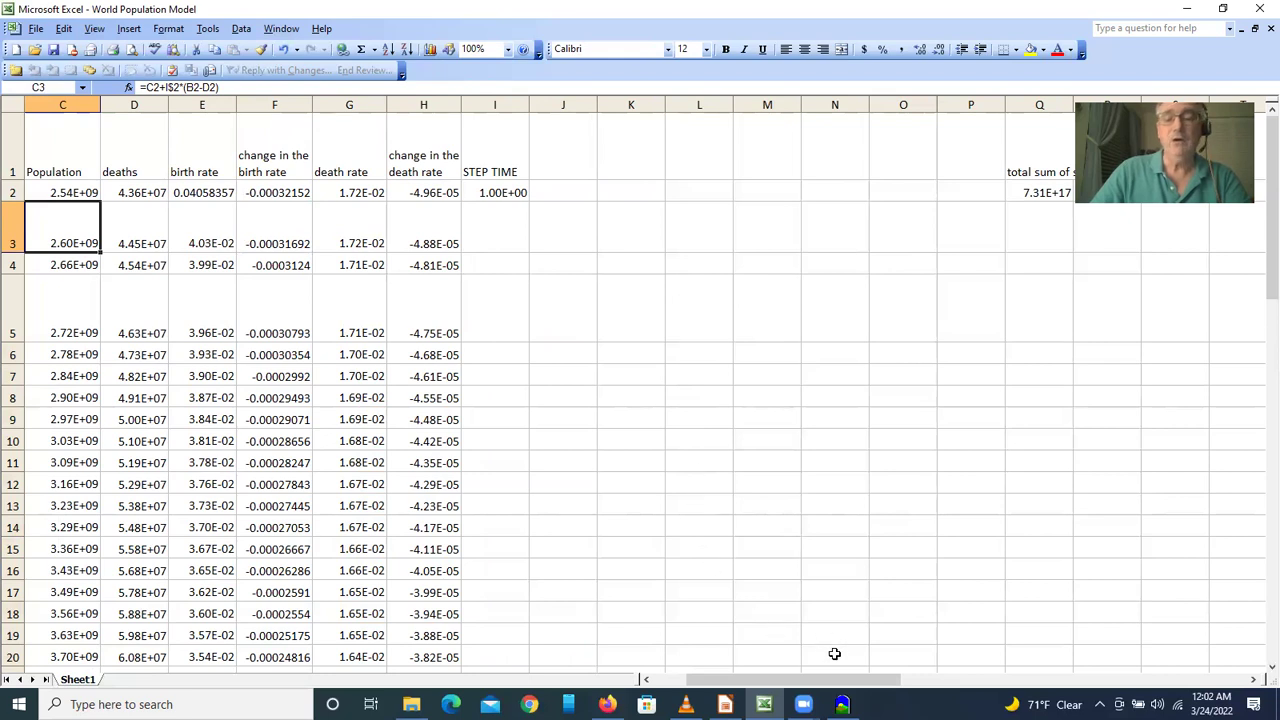
# Set Solver's changing cells to the birth and death fractions and adjustment times in V2:W2, V4:W4 and V6:W6.
pyautogui.moveTo(818, 683); pyautogui.dragTo(1000, 660)
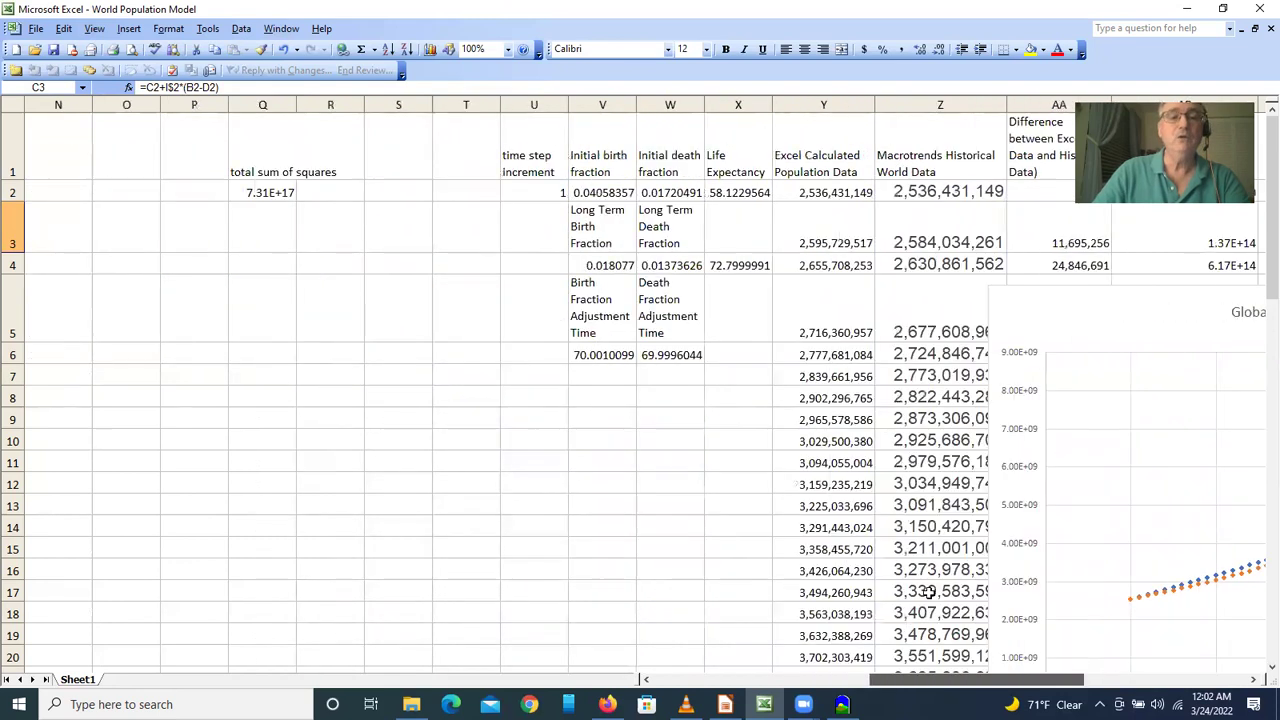
pyautogui.click(207, 29)
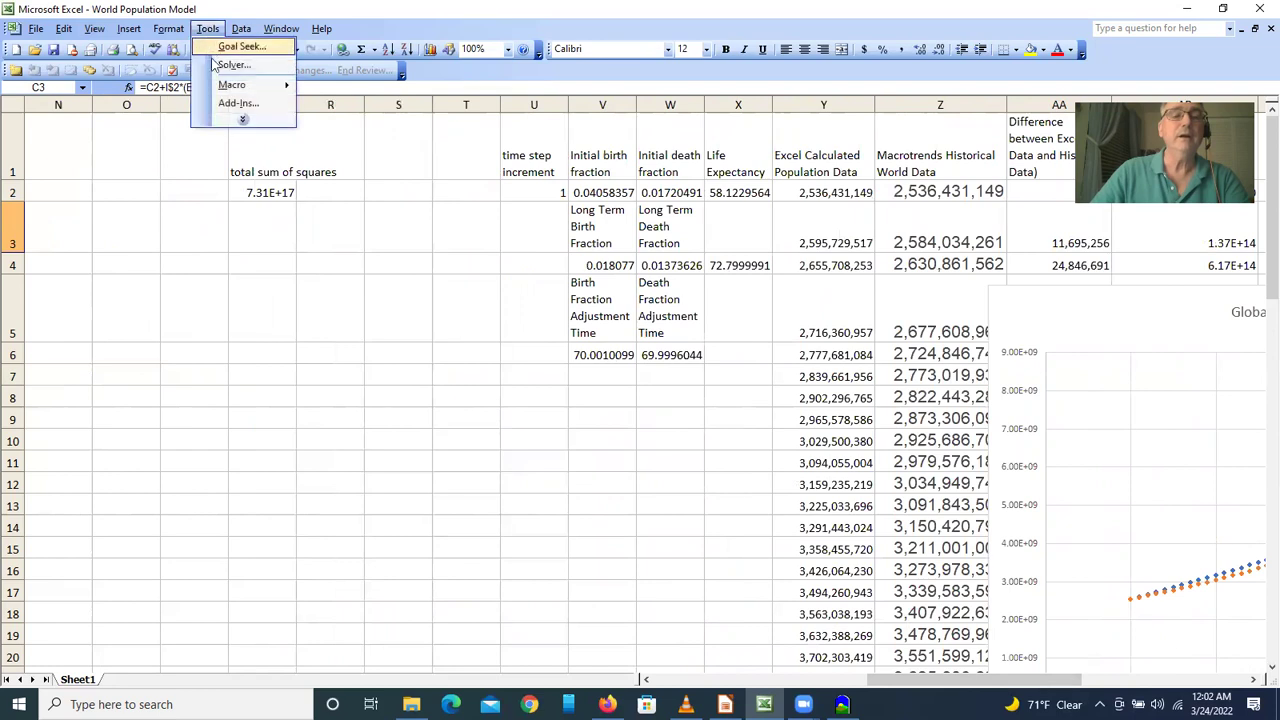
pyautogui.click(232, 63)
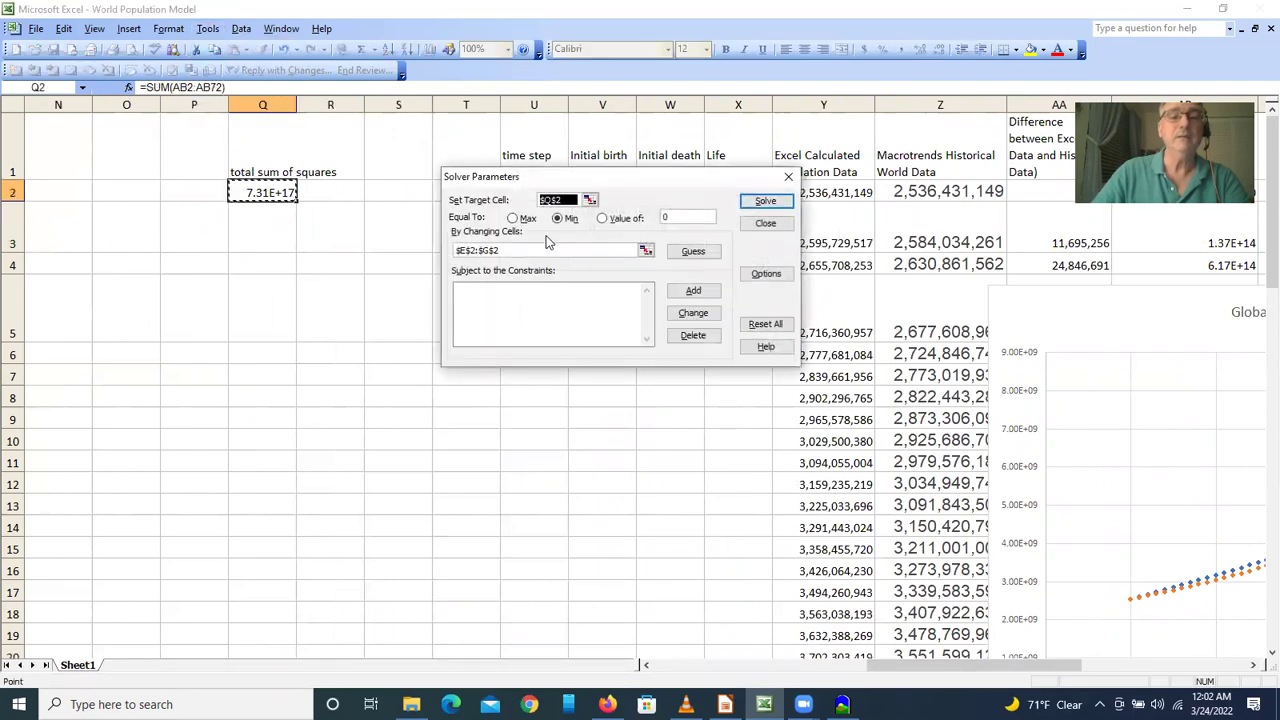
pyautogui.click(648, 252)
pyautogui.moveTo(744, 667); pyautogui.dragTo(818, 680)
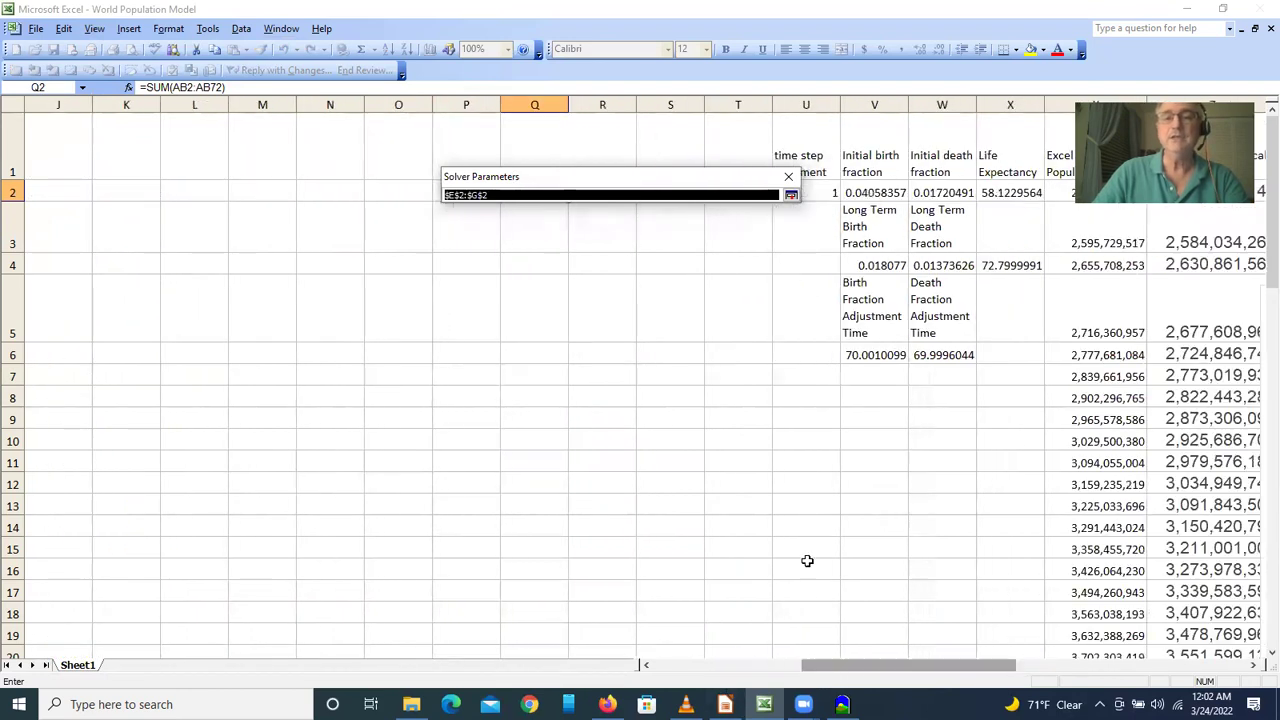
pyautogui.moveTo(879, 193); pyautogui.dragTo(915, 195)
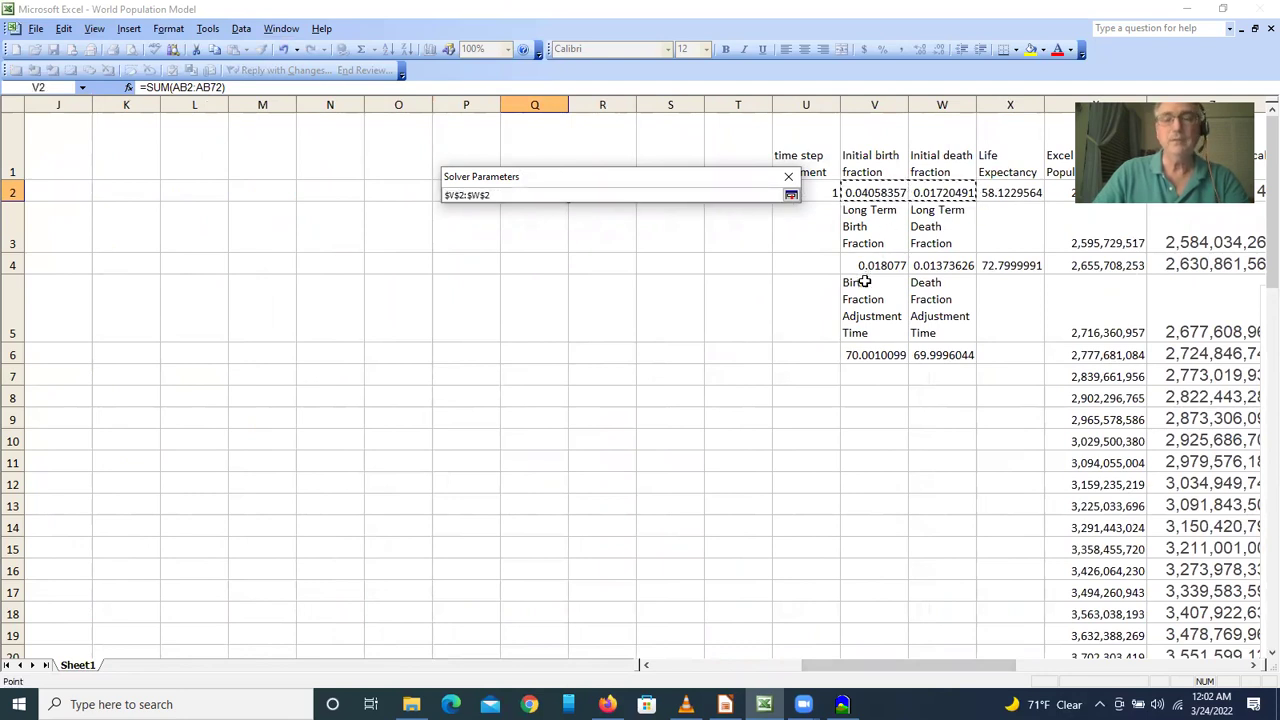
pyautogui.moveTo(866, 265); pyautogui.dragTo(934, 265)
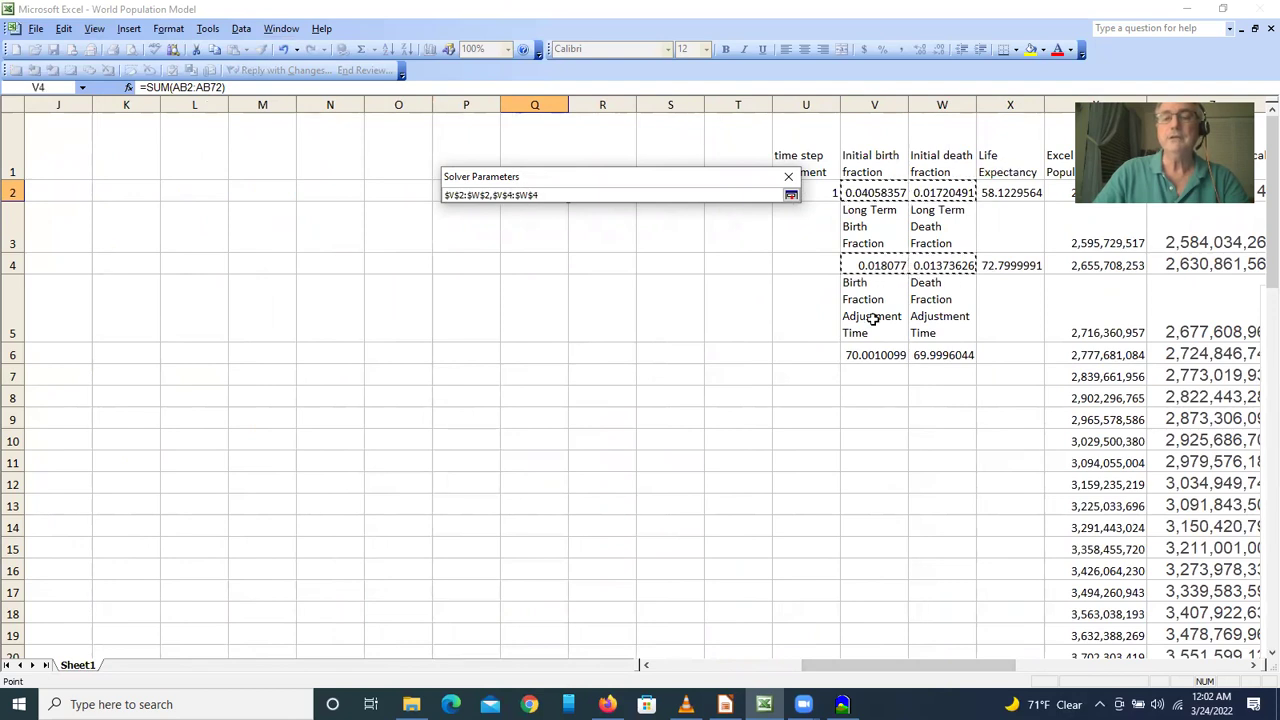
pyautogui.moveTo(868, 355); pyautogui.dragTo(916, 354)
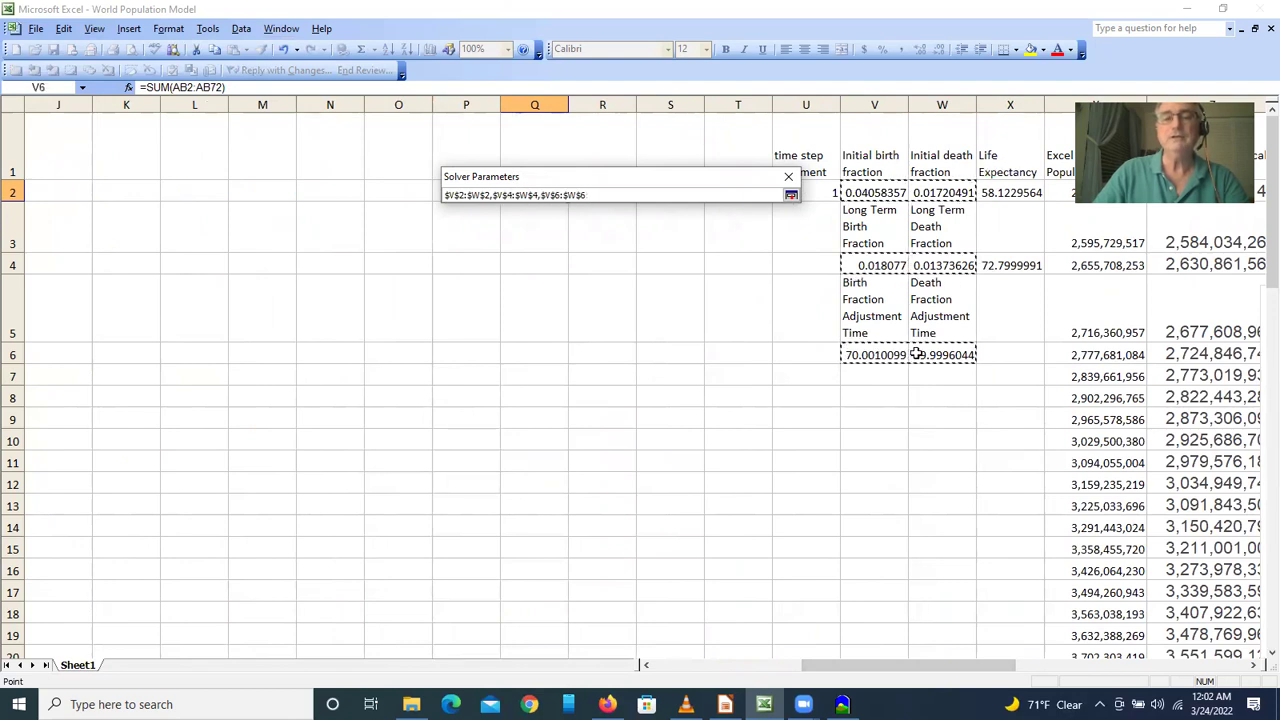
pyautogui.press('Return')
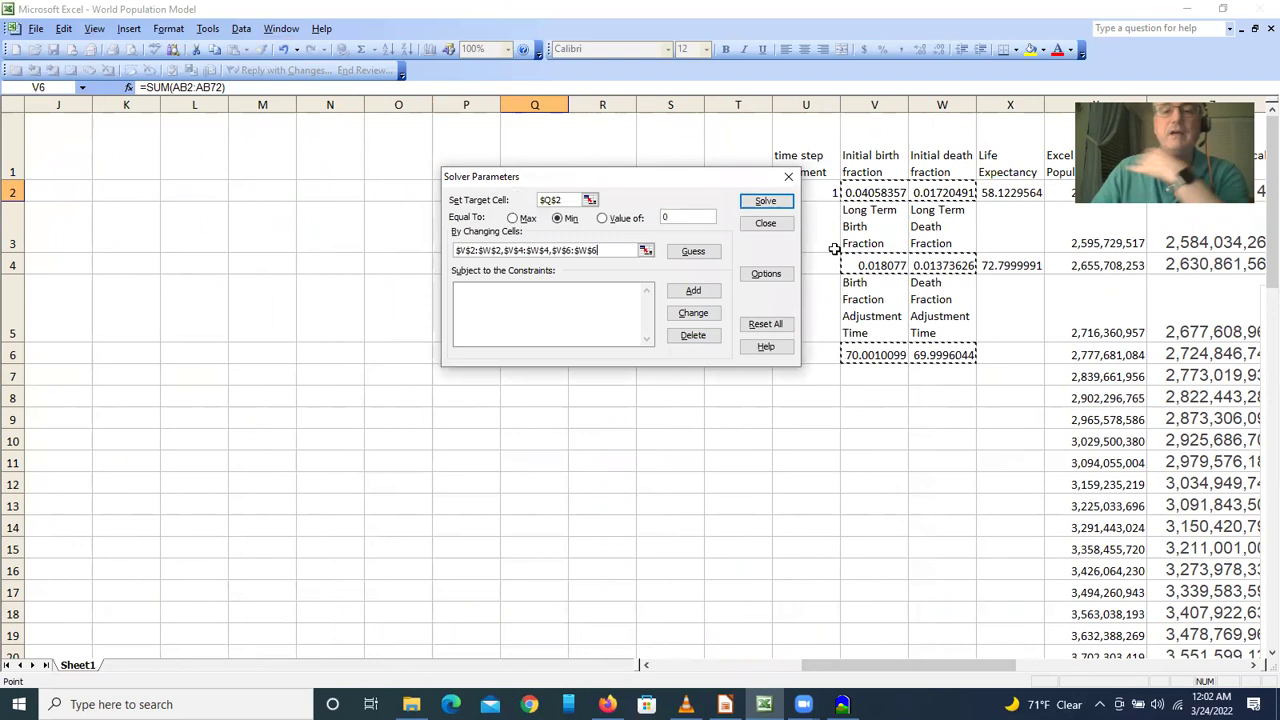
# Run Solver to minimize the total sum of squares and accept its solution, showing the global population chart.
pyautogui.click(762, 201)
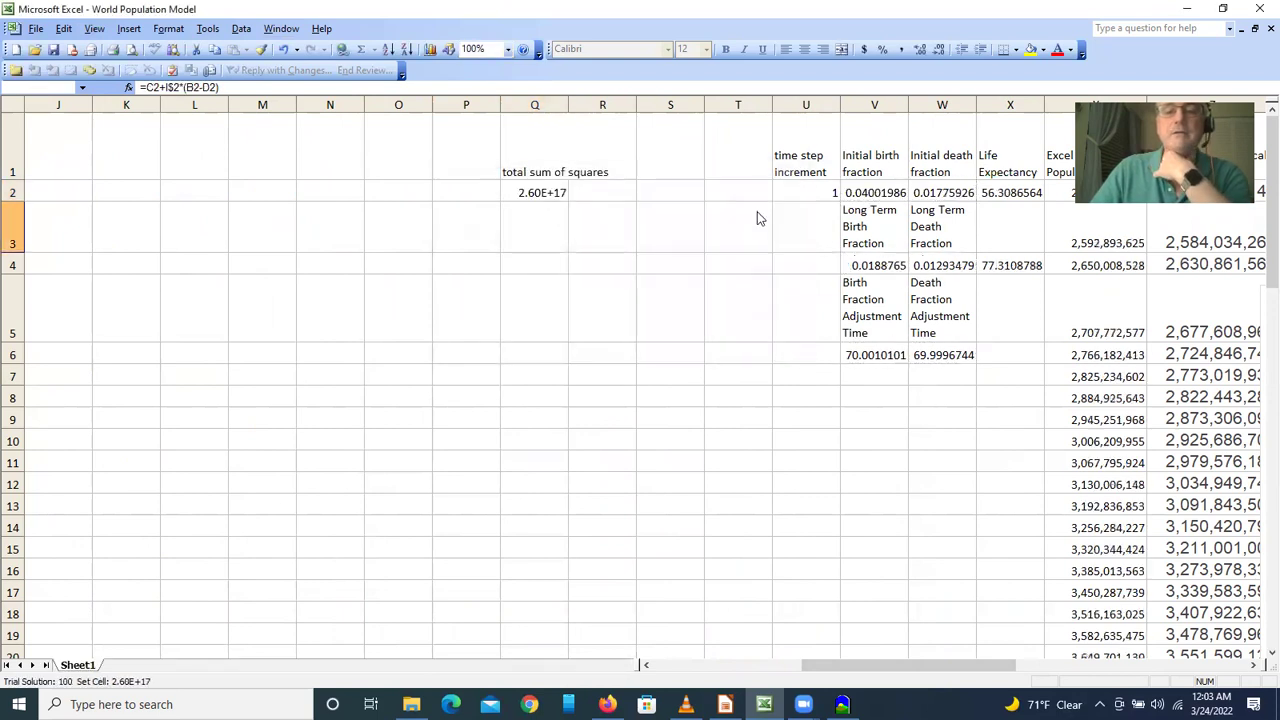
pyautogui.click(728, 259)
pyautogui.click(519, 326)
pyautogui.moveTo(886, 684); pyautogui.dragTo(1200, 684)
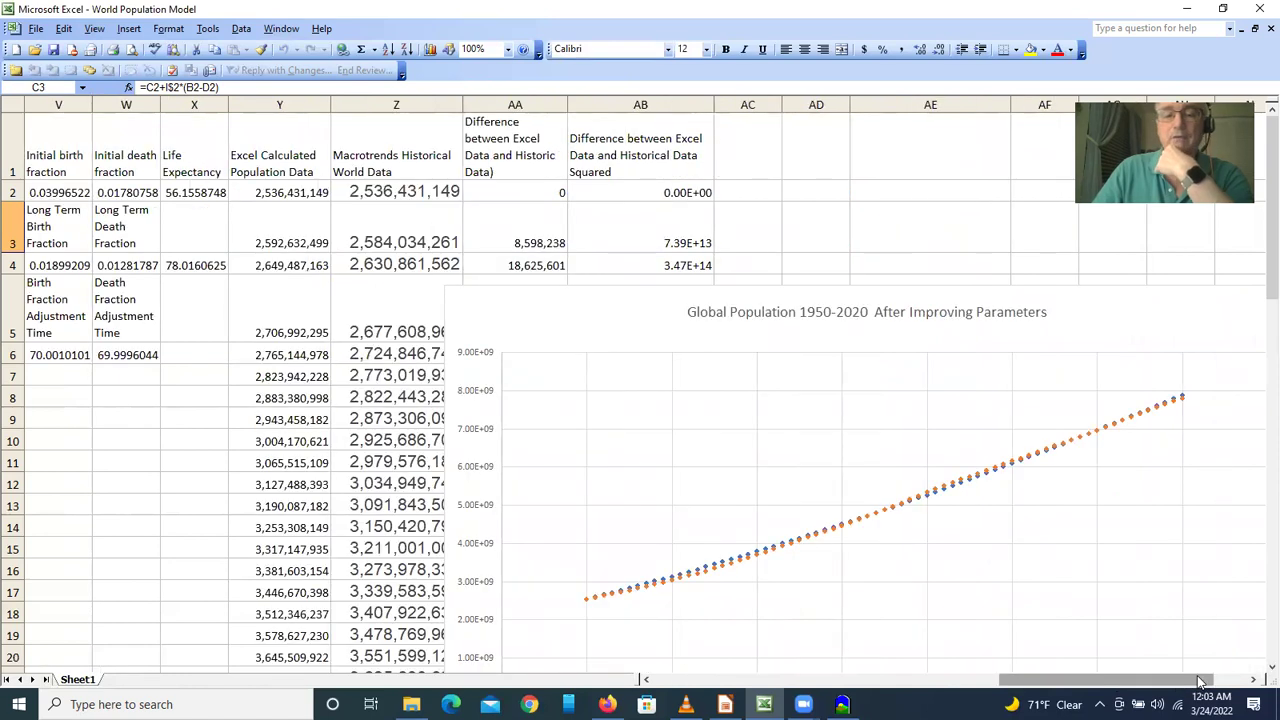
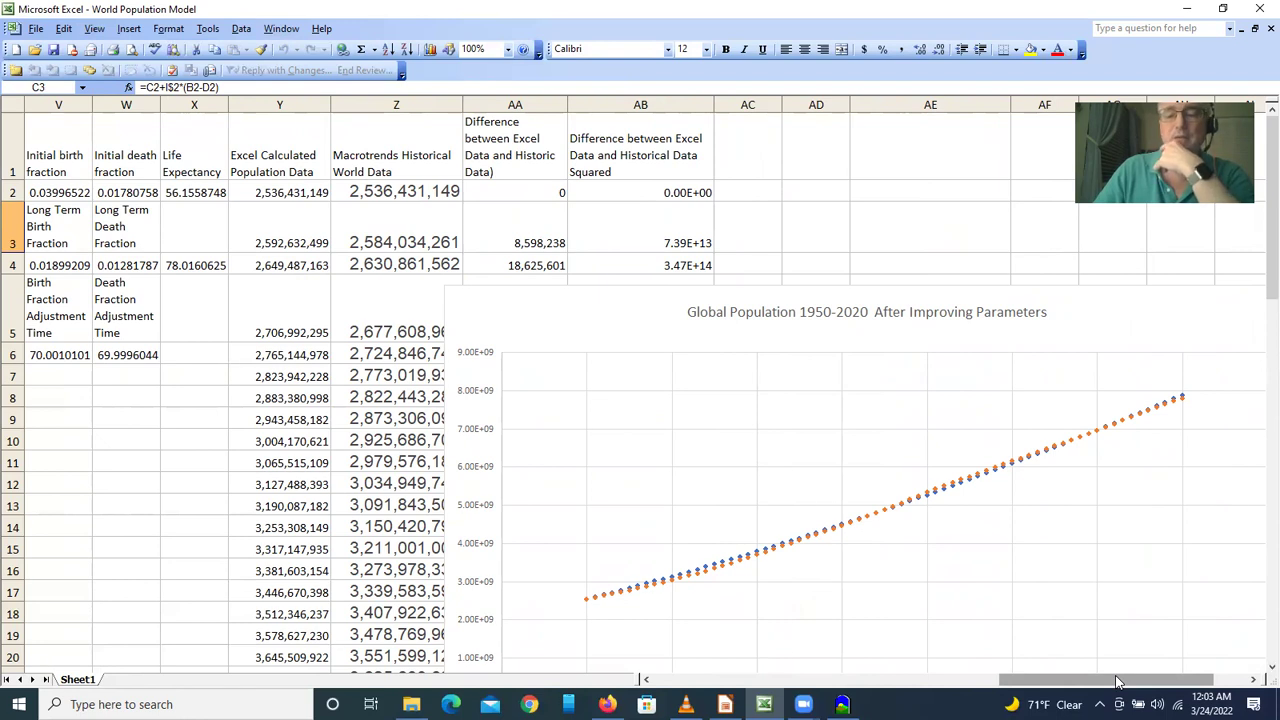
pyautogui.moveTo(1115, 681); pyautogui.dragTo(770, 697)
pyautogui.moveTo(770, 697)
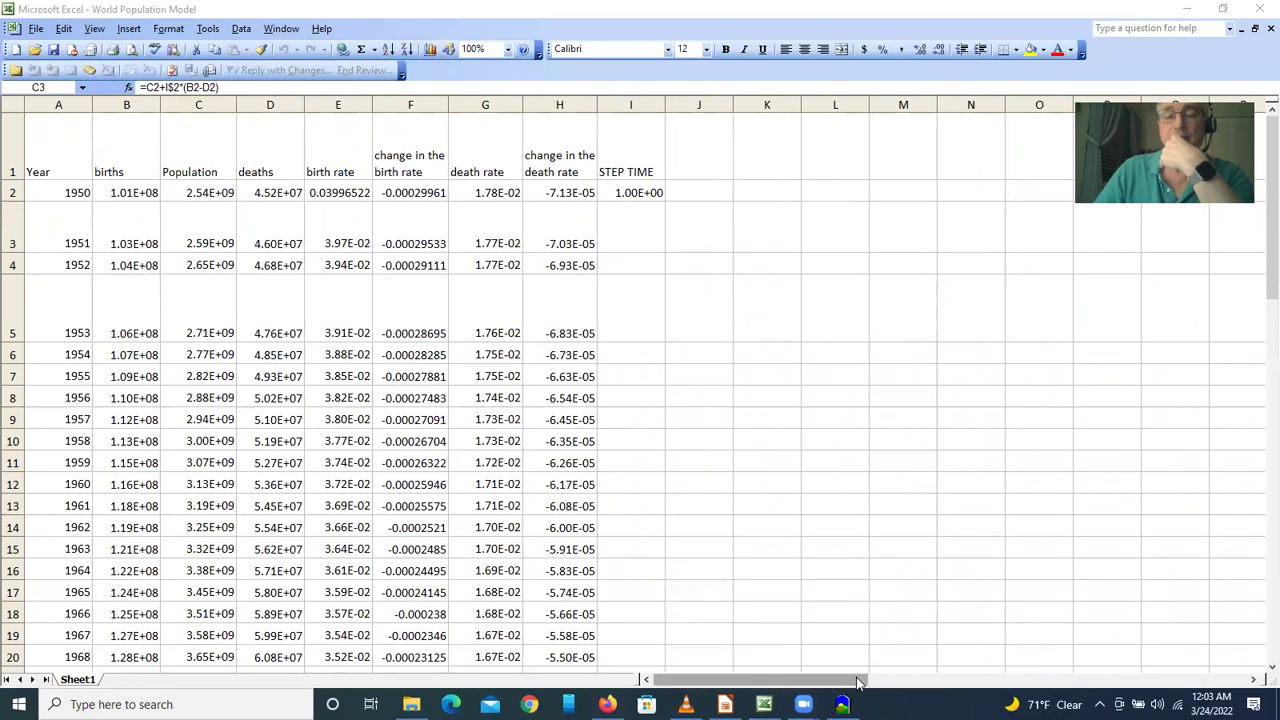
pyautogui.moveTo(833, 686); pyautogui.dragTo(1178, 686)
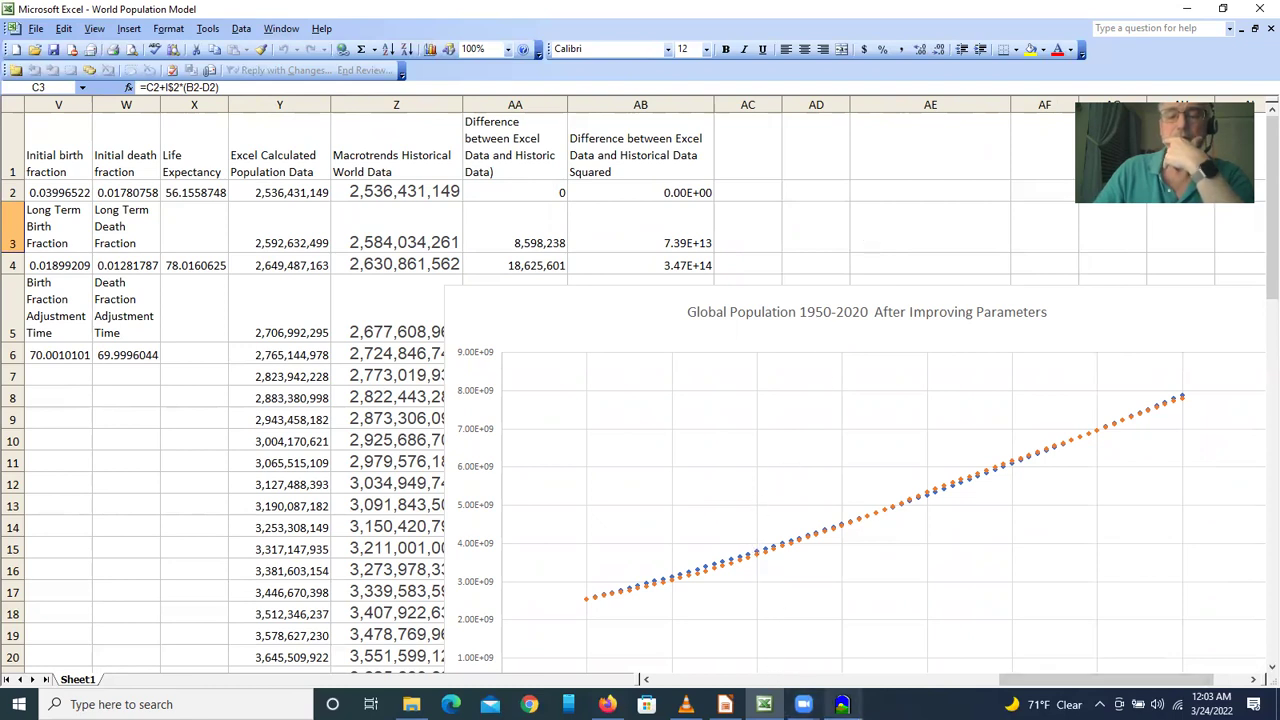
# Switch to the LibreOffice Impress lecture, present the Example Models slide up to Dairy Waste Management, and end the show.
pyautogui.moveTo(842, 704)
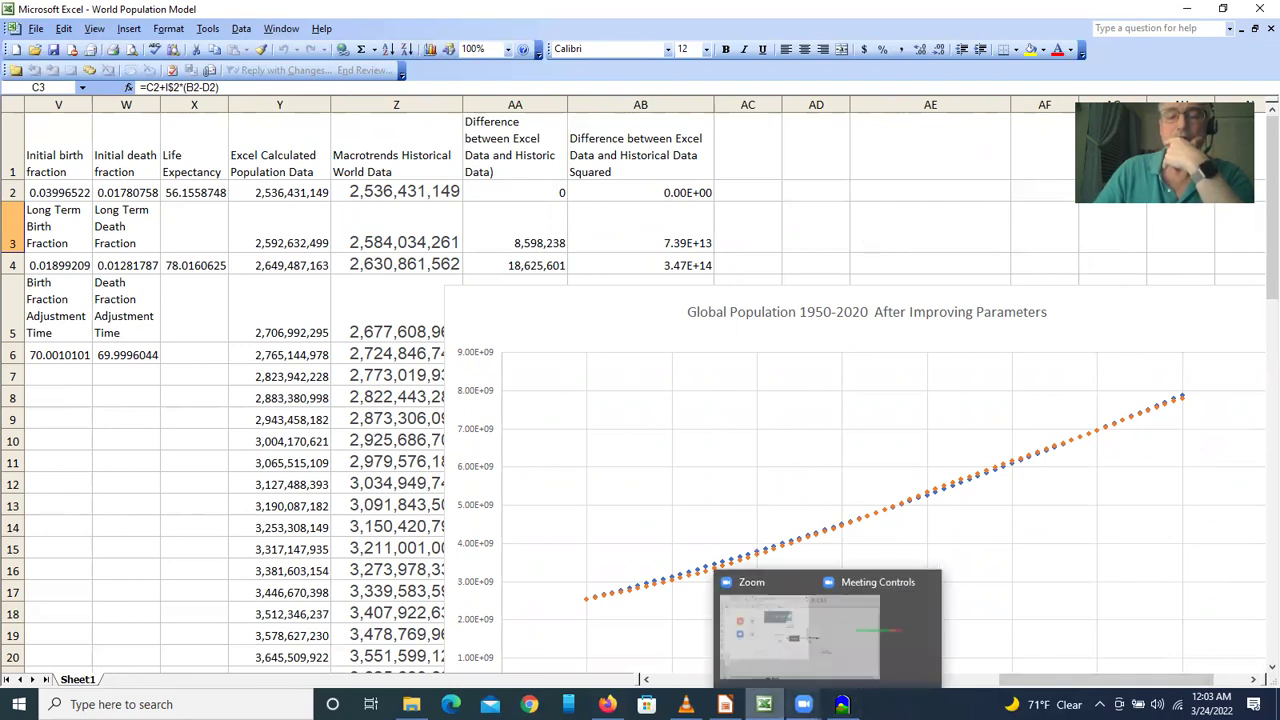
pyautogui.moveTo(725, 704)
pyautogui.click(651, 636)
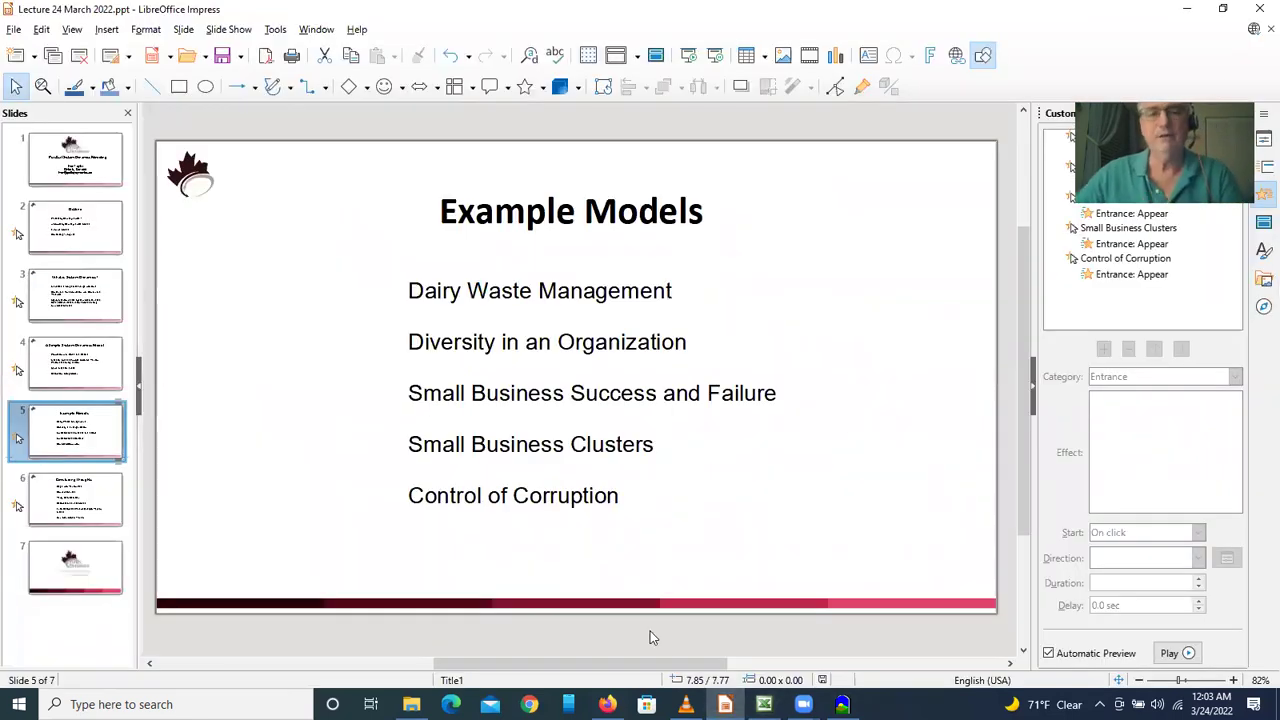
pyautogui.click(228, 29)
pyautogui.click(238, 73)
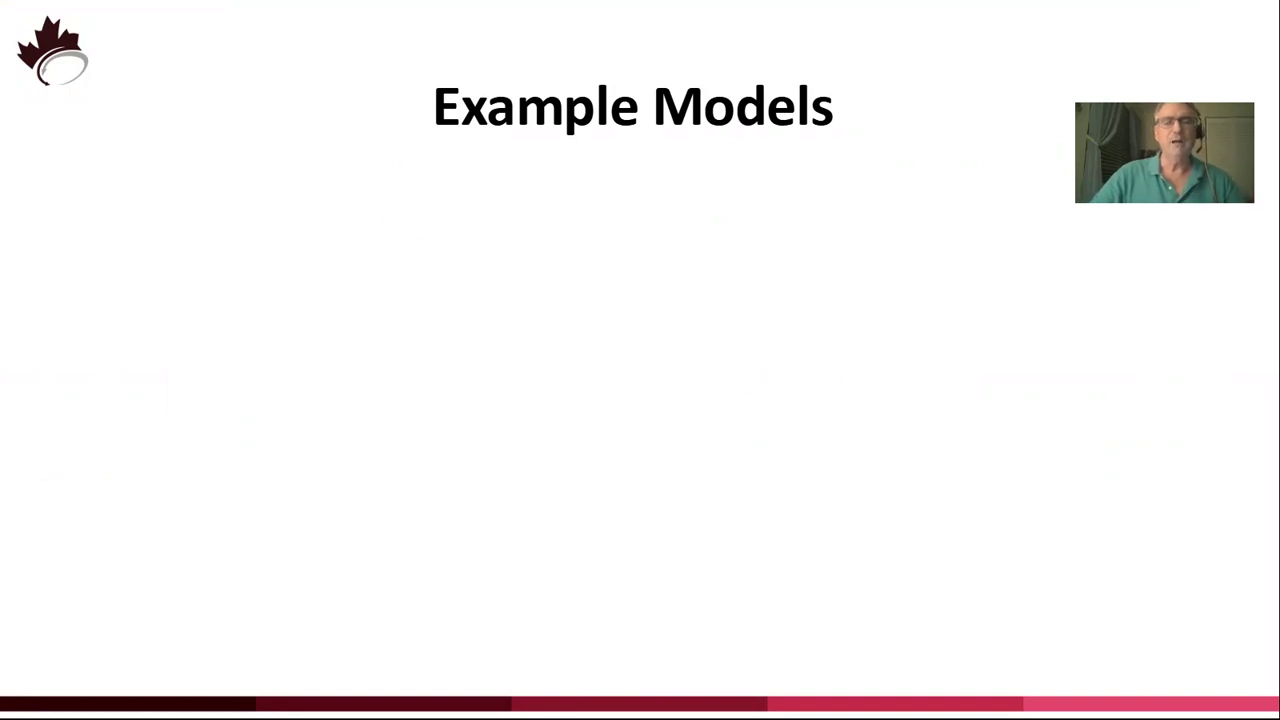
pyautogui.press('Right')
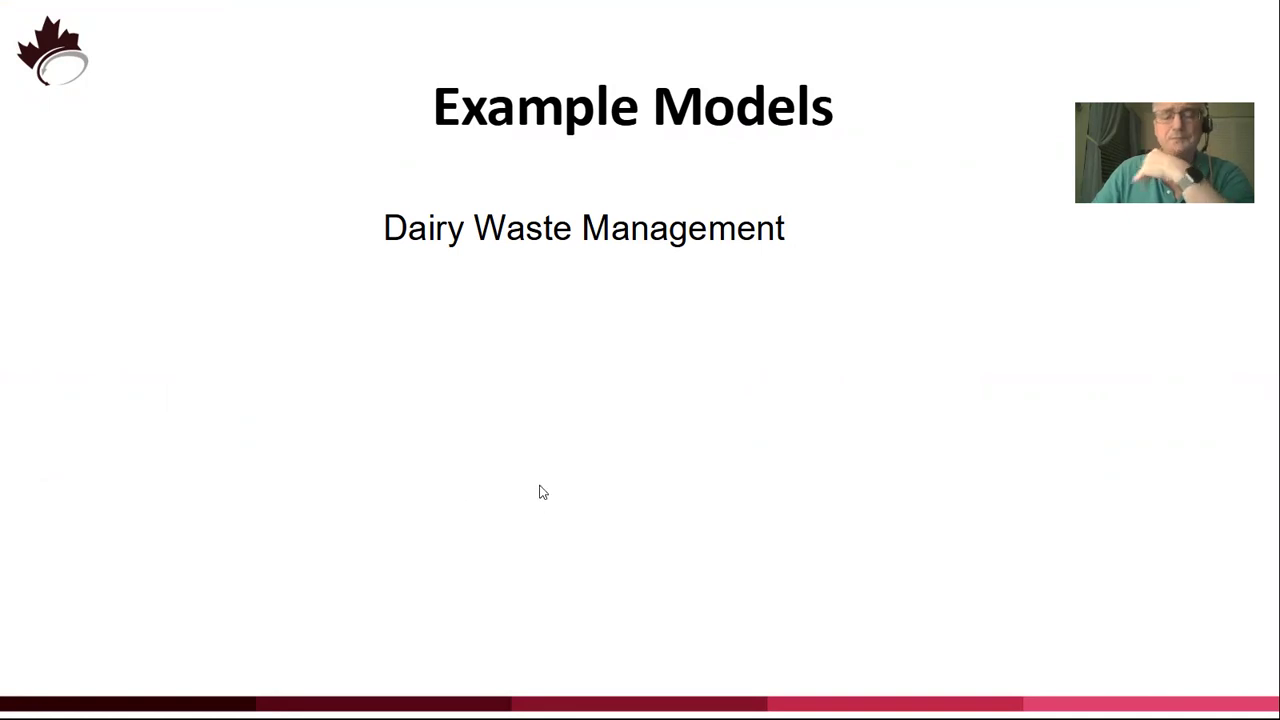
pyautogui.press('Escape')
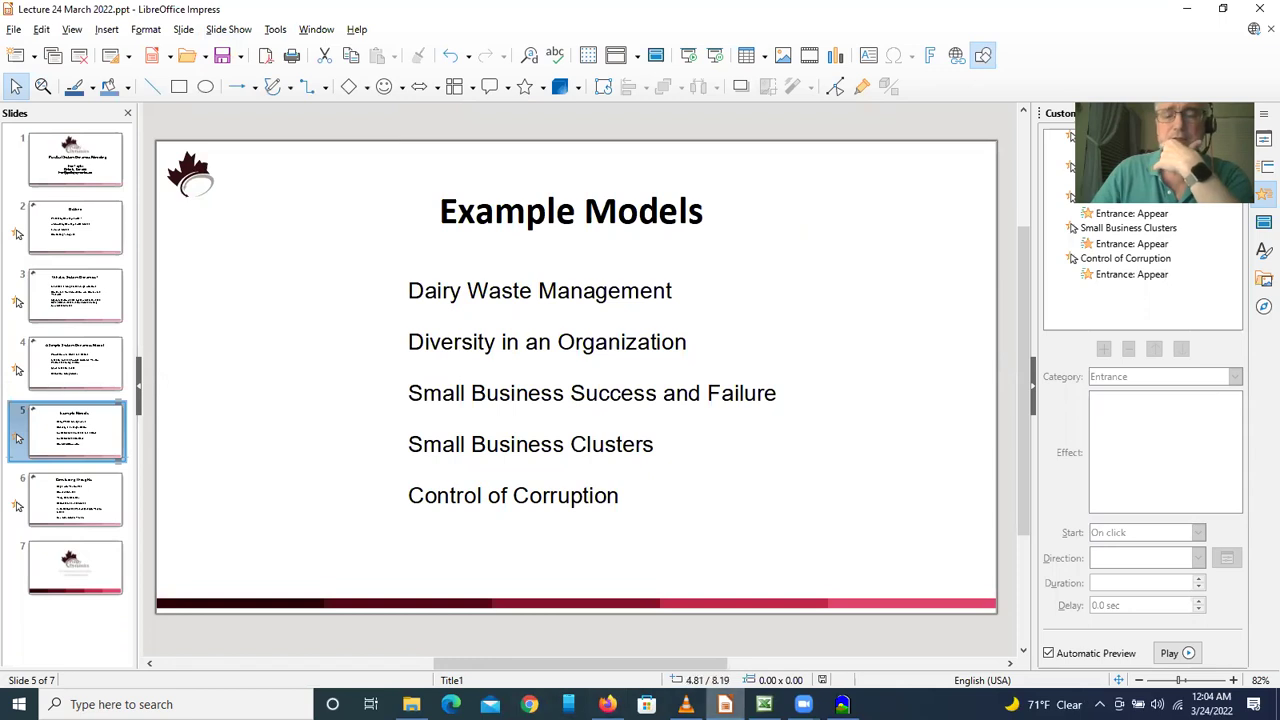
# Return to Excel and close the World Population Model workbook without saving its changes.
pyautogui.click(764, 704)
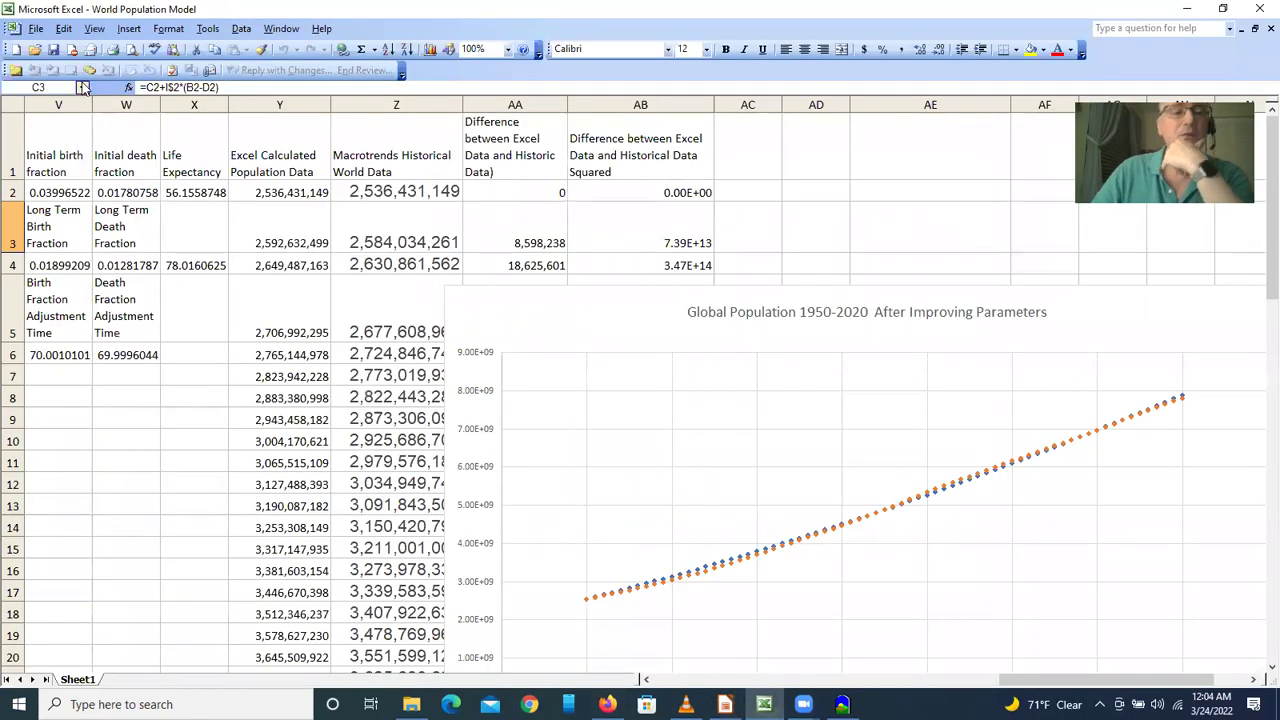
pyautogui.click(35, 28)
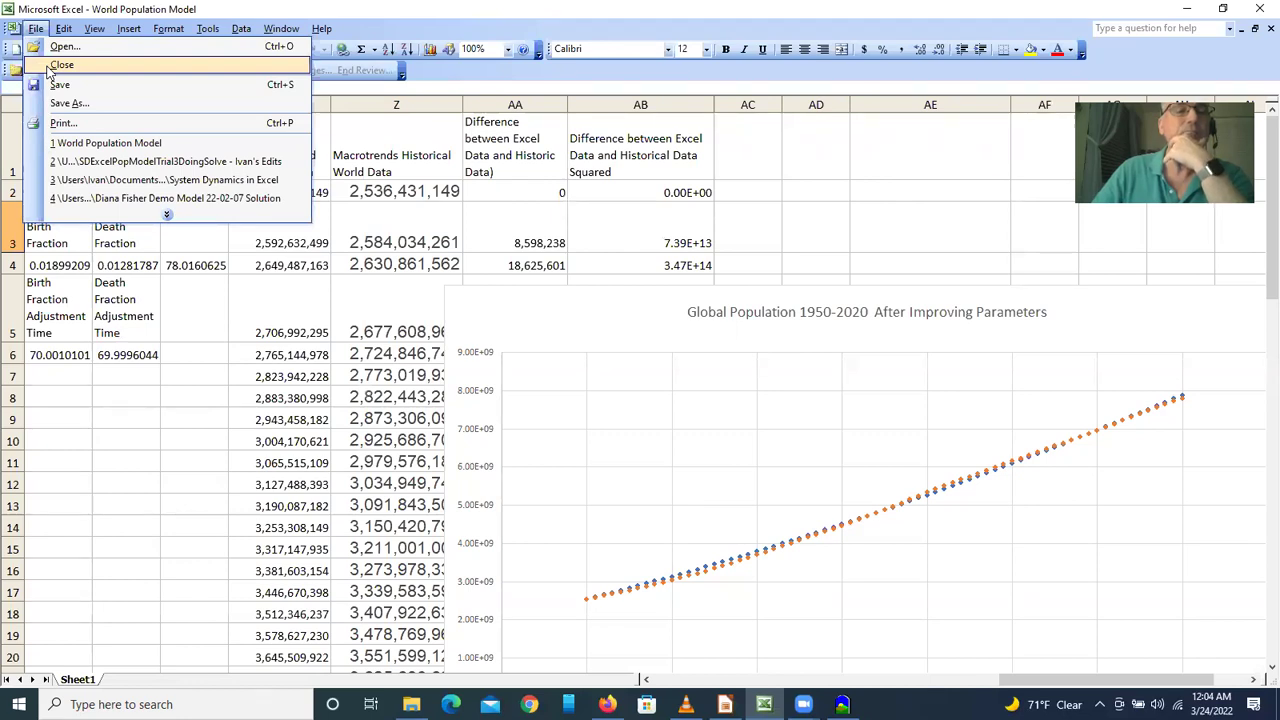
pyautogui.click(55, 65)
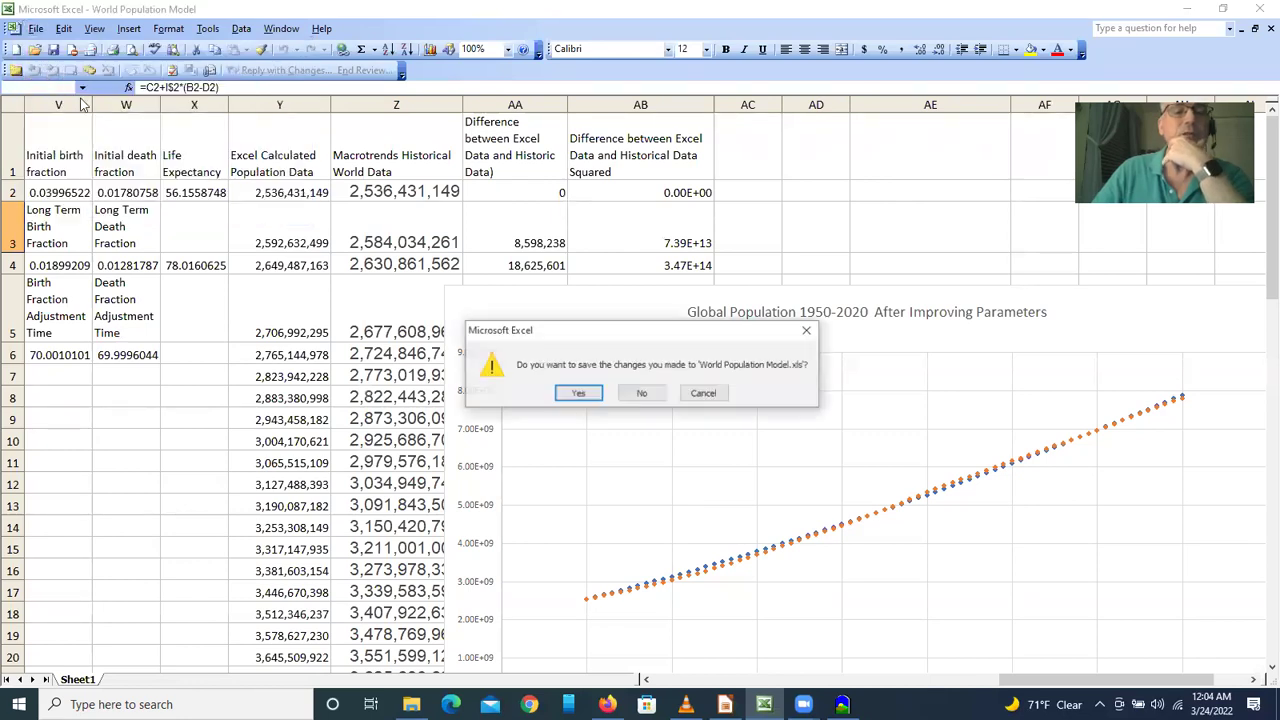
pyautogui.click(632, 395)
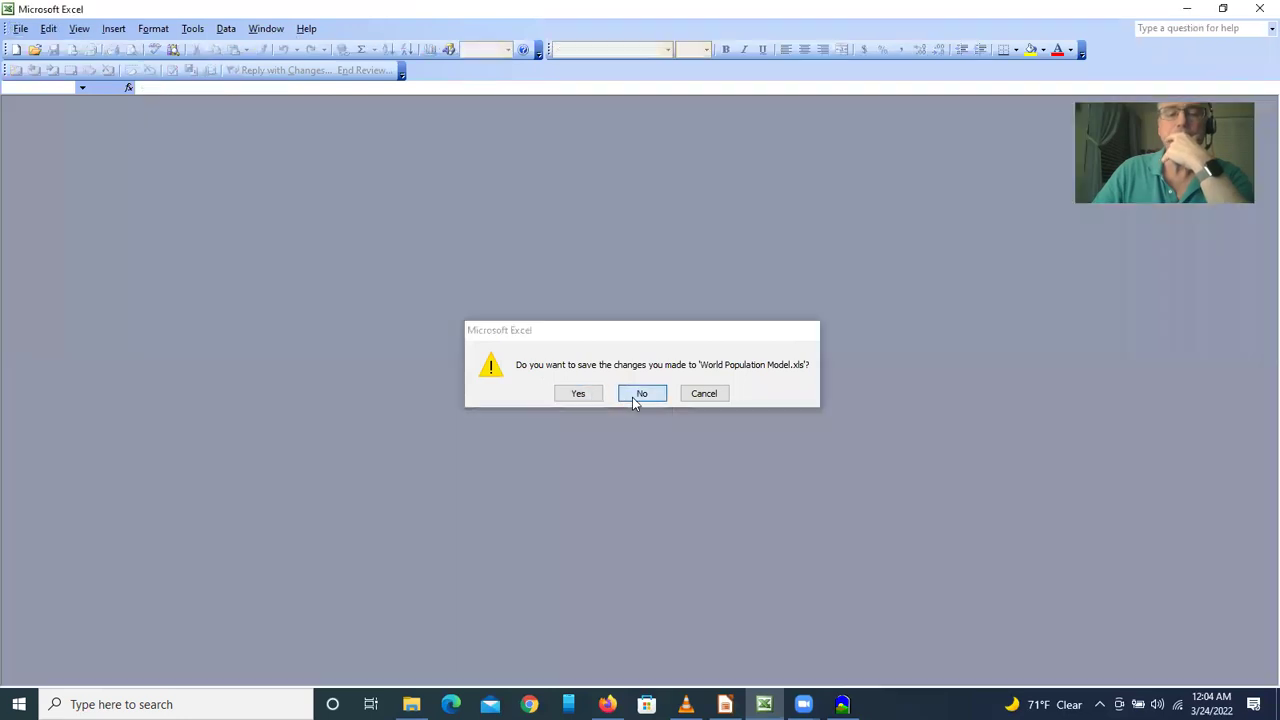
pyautogui.click(20, 28)
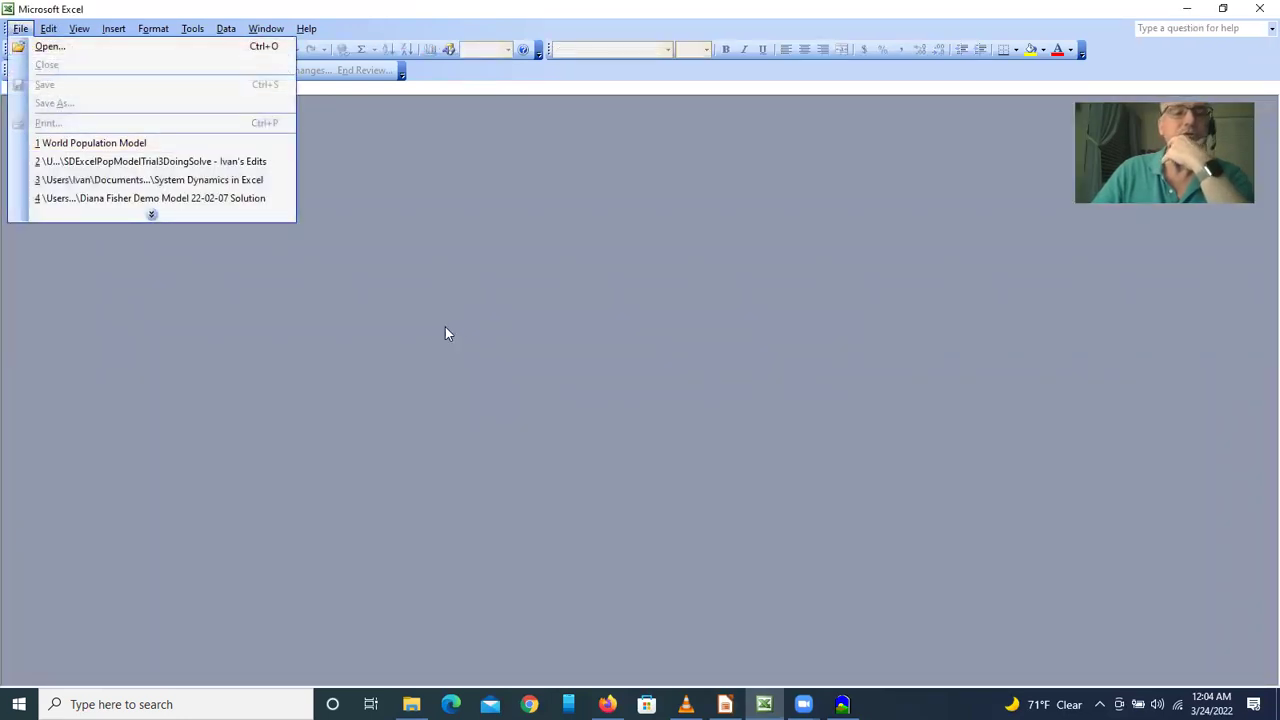
pyautogui.click(467, 352)
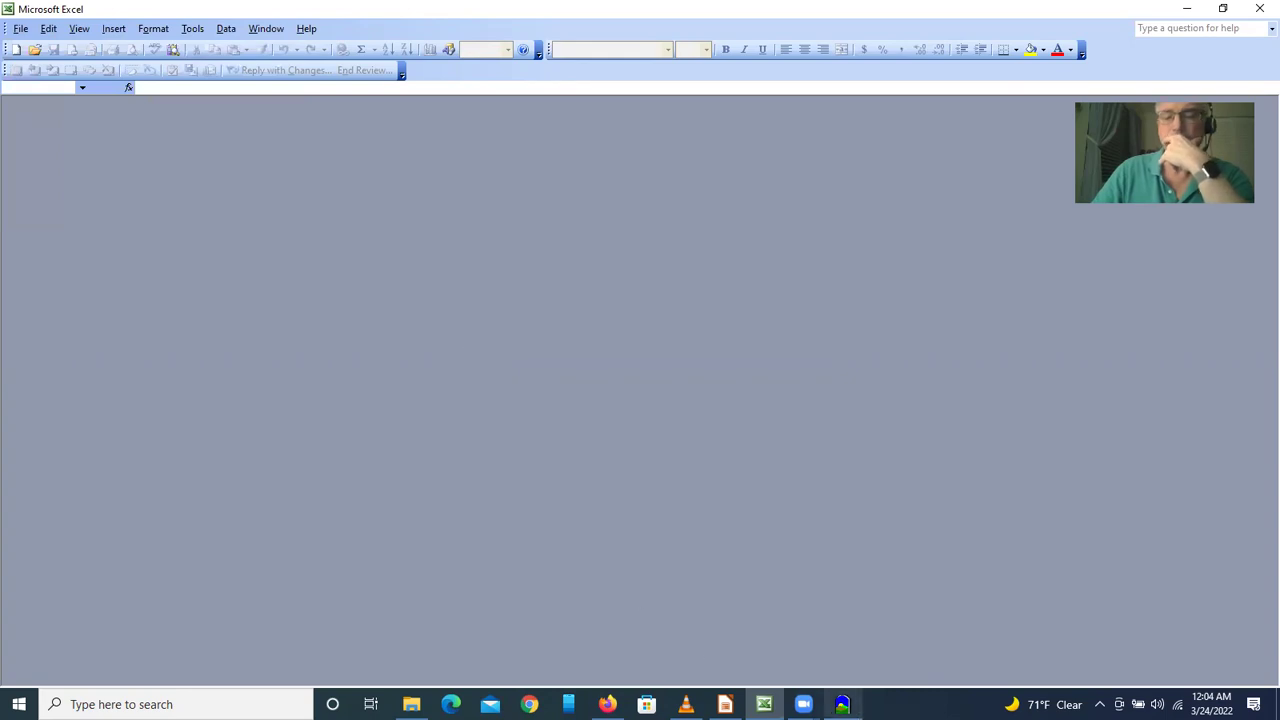
# Switch to Vensim and close the unnamed population model without saving its changes.
pyautogui.click(842, 704)
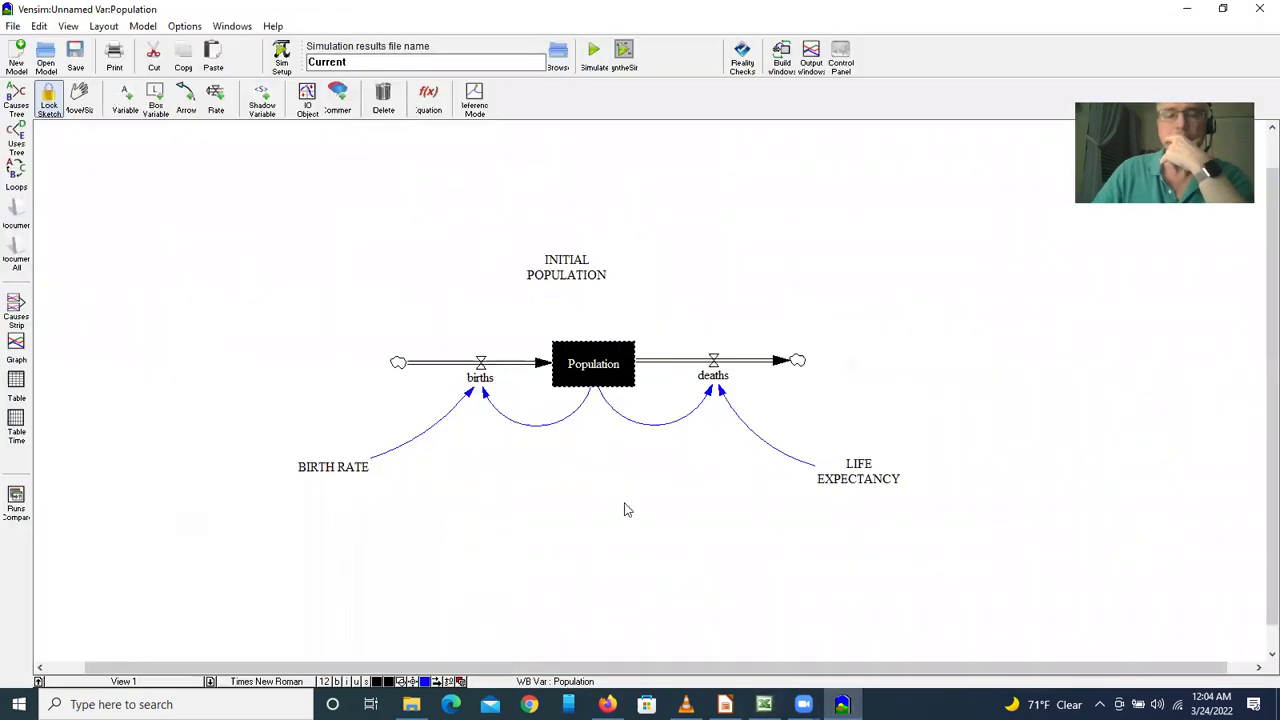
pyautogui.click(13, 26)
pyautogui.click(36, 85)
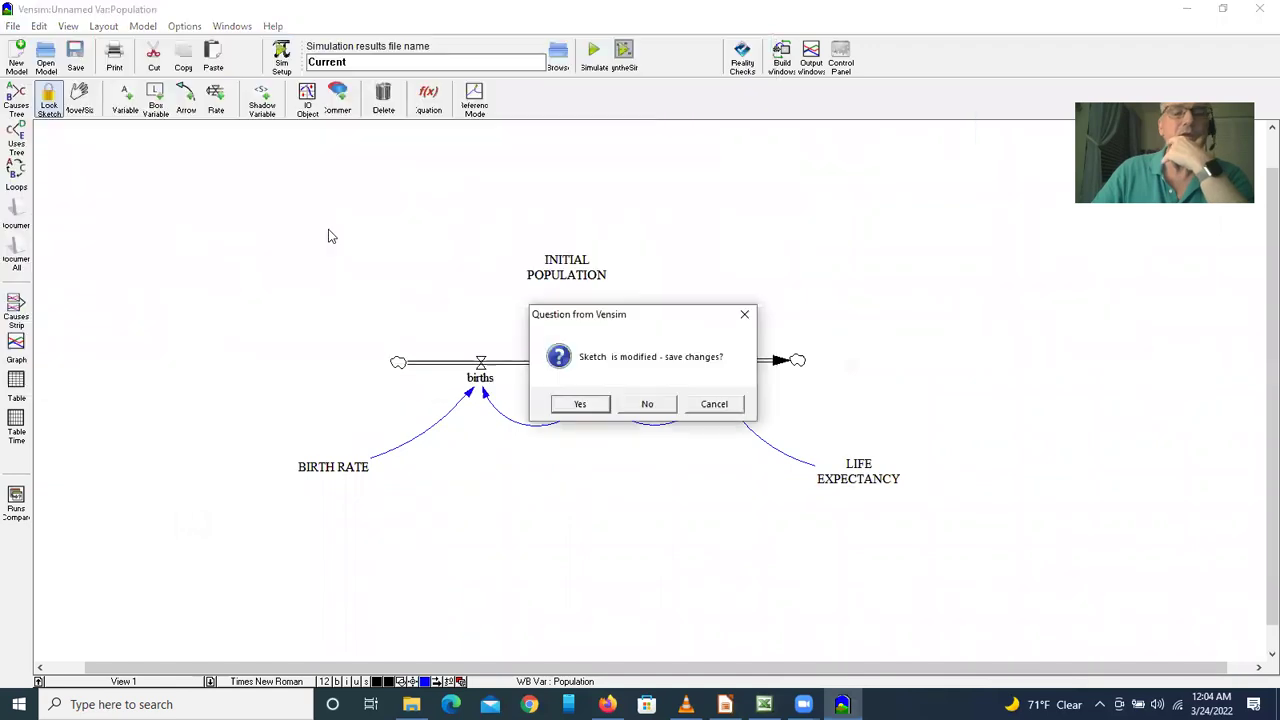
pyautogui.click(650, 405)
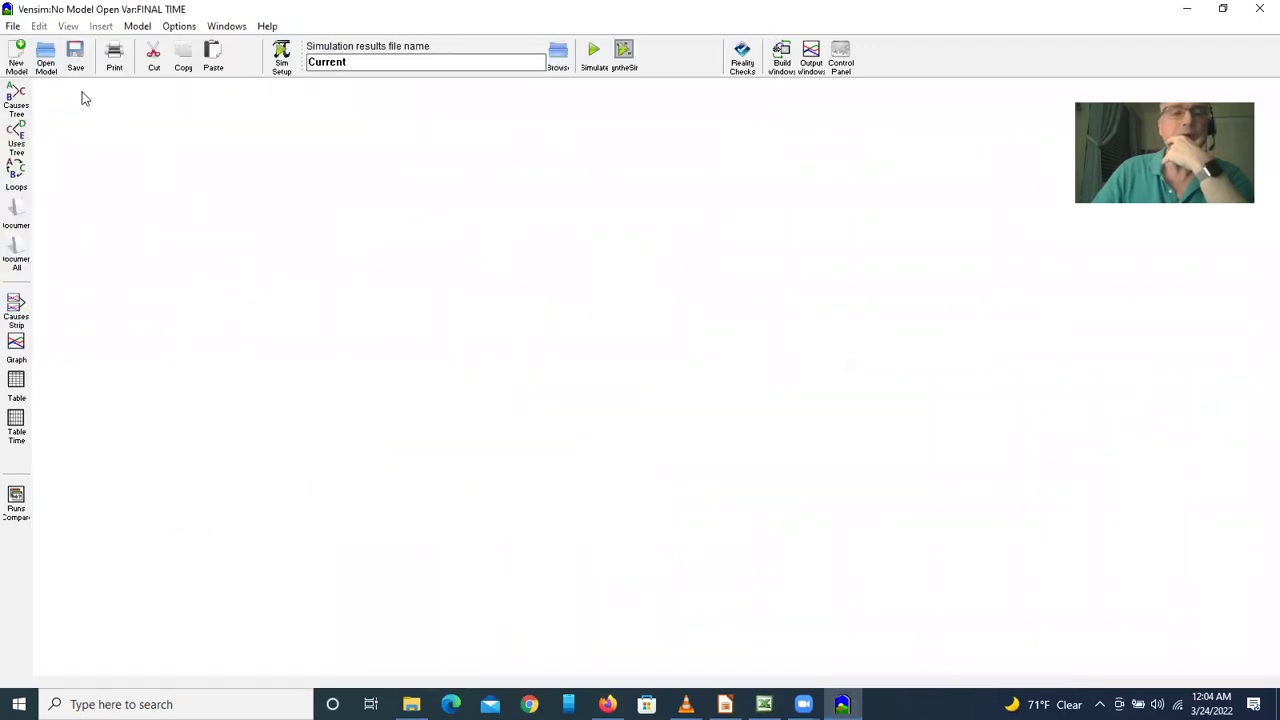
# Open the Dairy Waste Management model from the Lecture 24 March 2022 folder inside AAA System_Dynamics\Colombia.
pyautogui.click(12, 27)
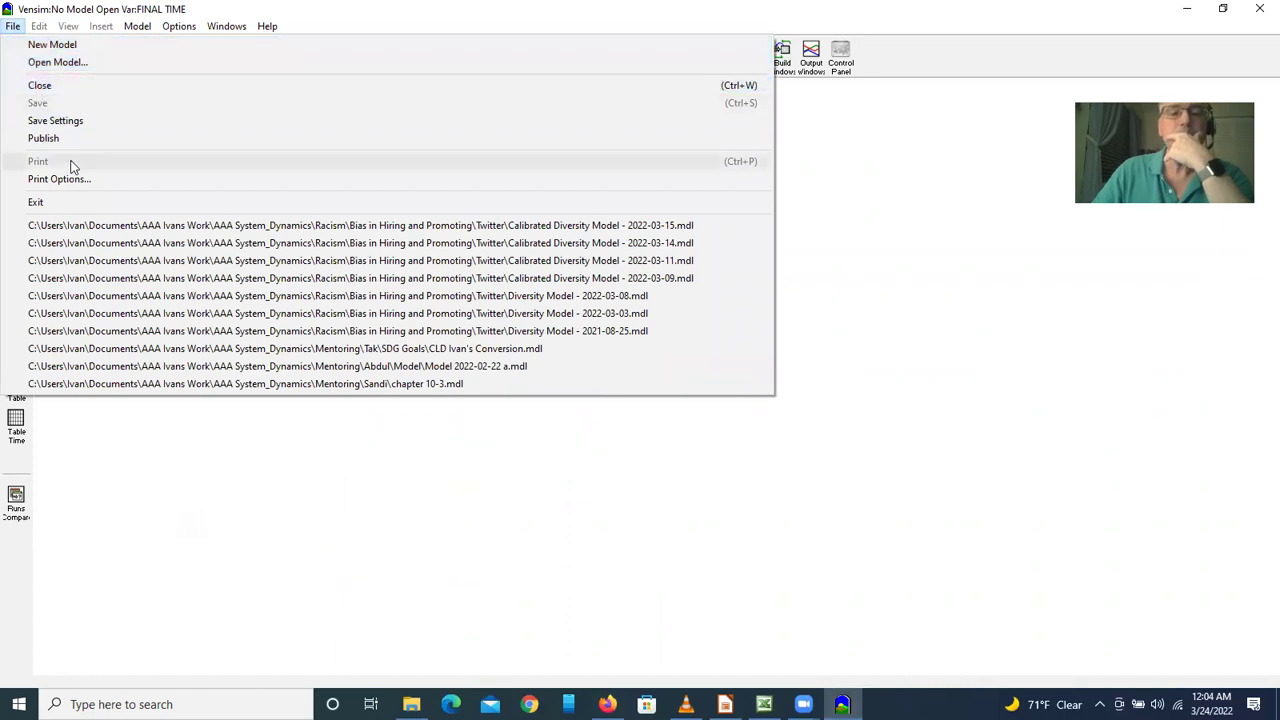
pyautogui.click(42, 64)
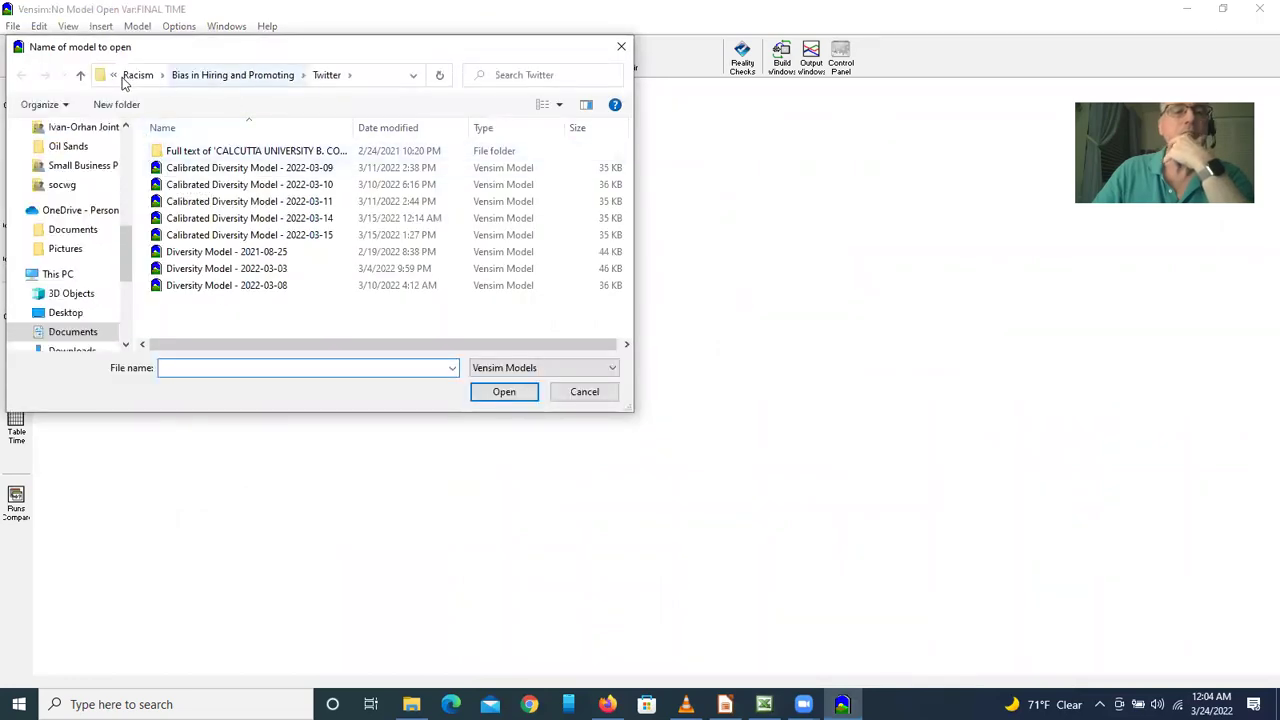
pyautogui.scroll(10, 125, 237)
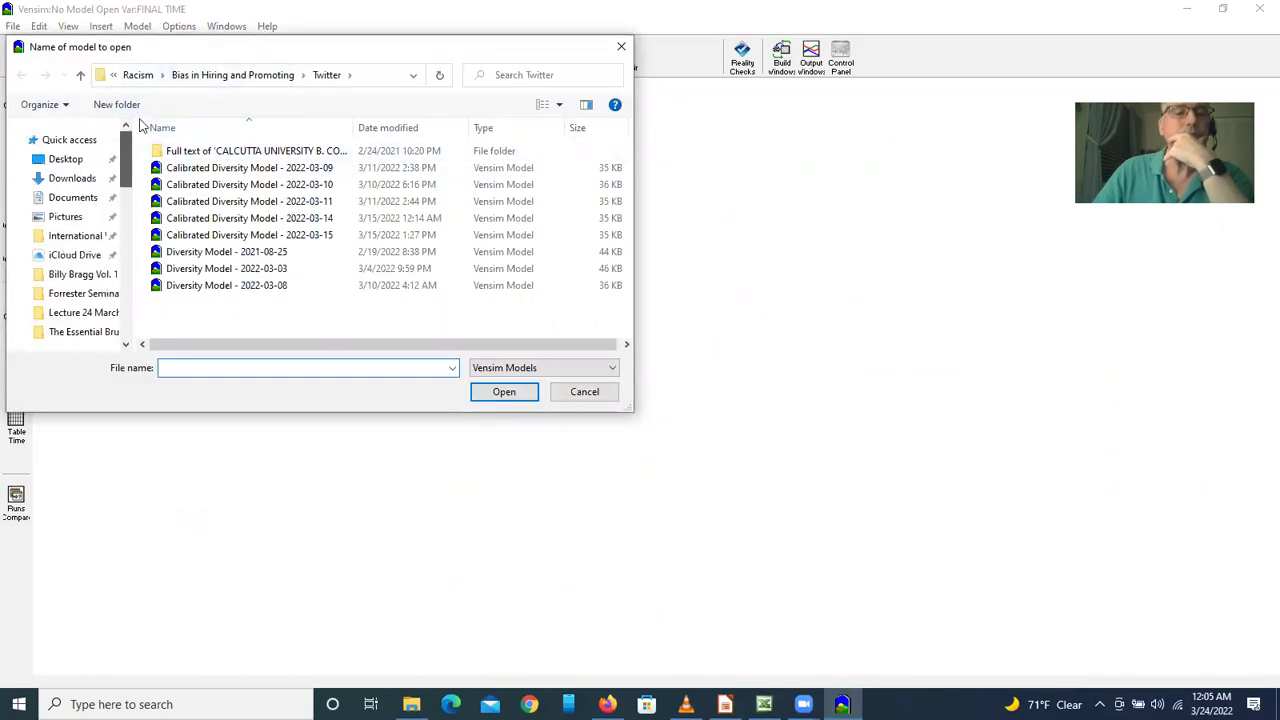
pyautogui.click(76, 199)
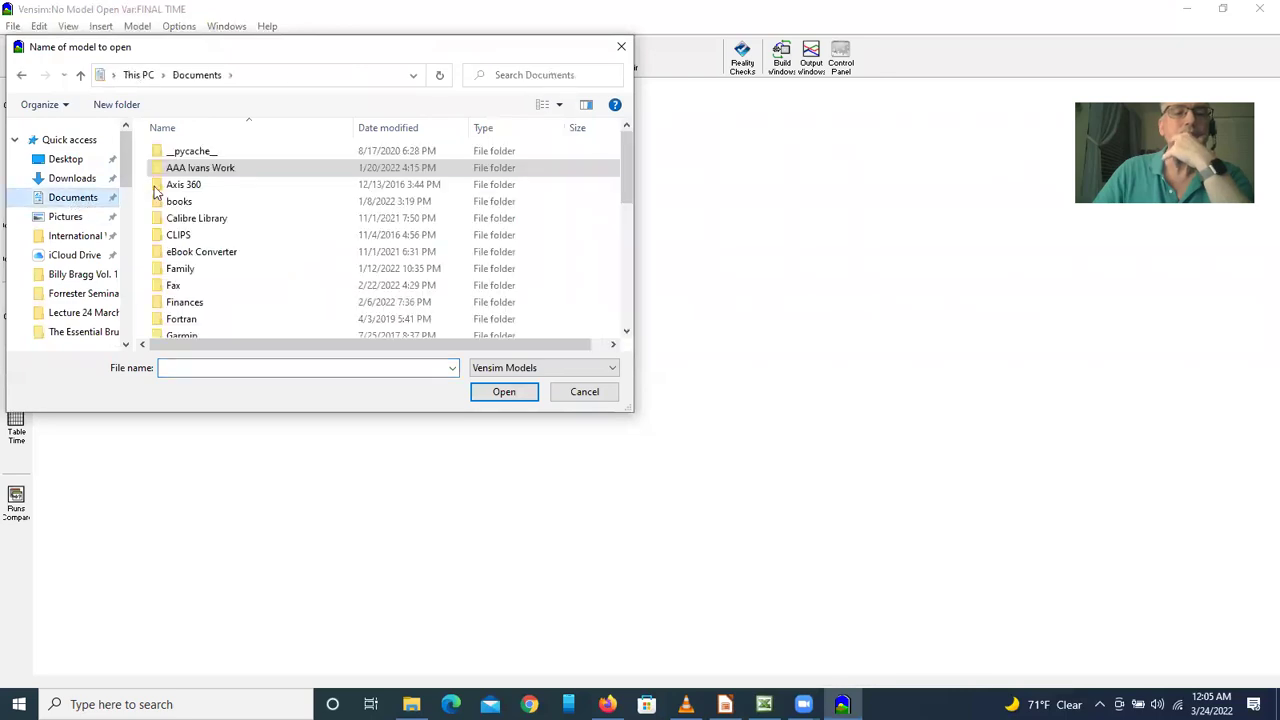
pyautogui.doubleClick(186, 170)
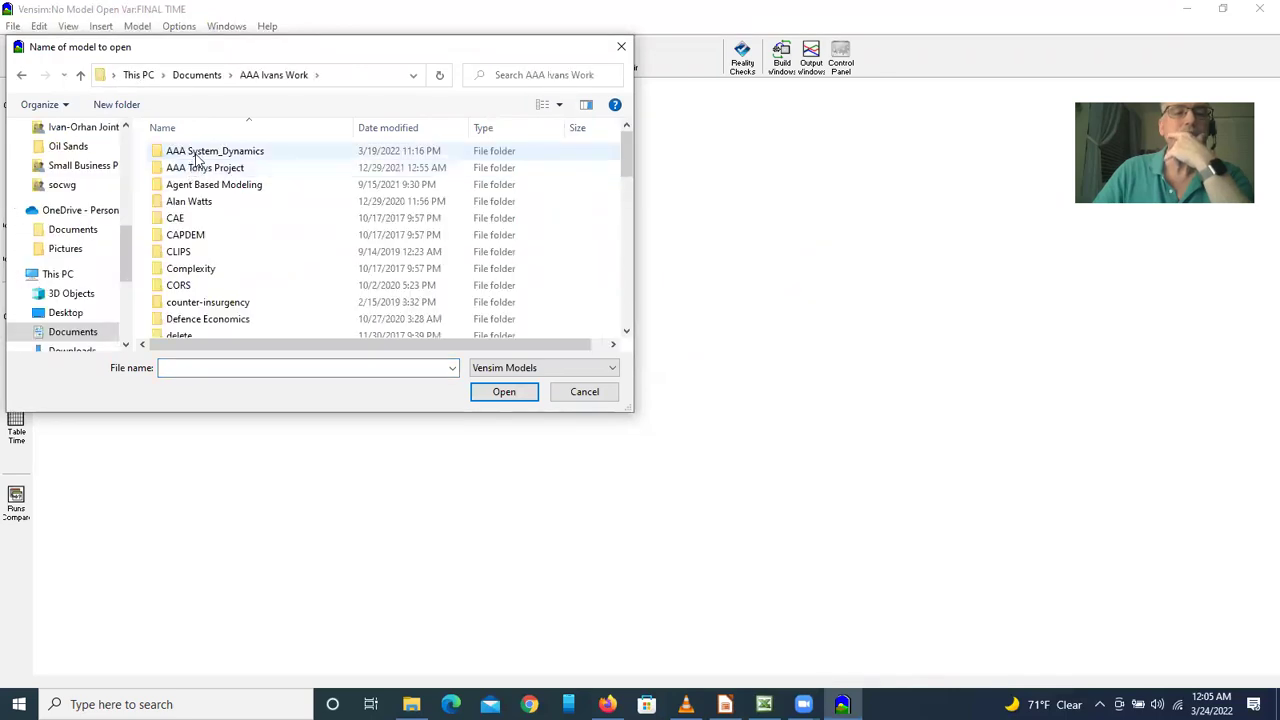
pyautogui.doubleClick(194, 152)
pyautogui.click(181, 204)
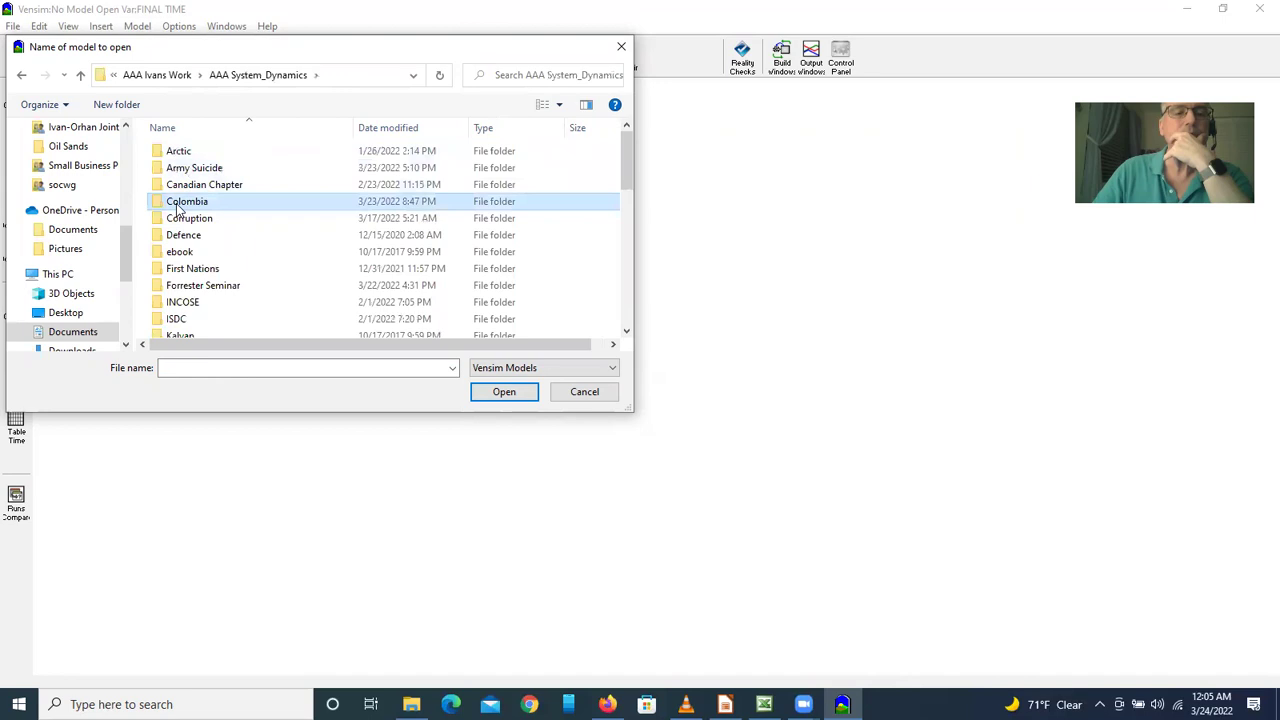
pyautogui.doubleClick(180, 204)
pyautogui.doubleClick(194, 235)
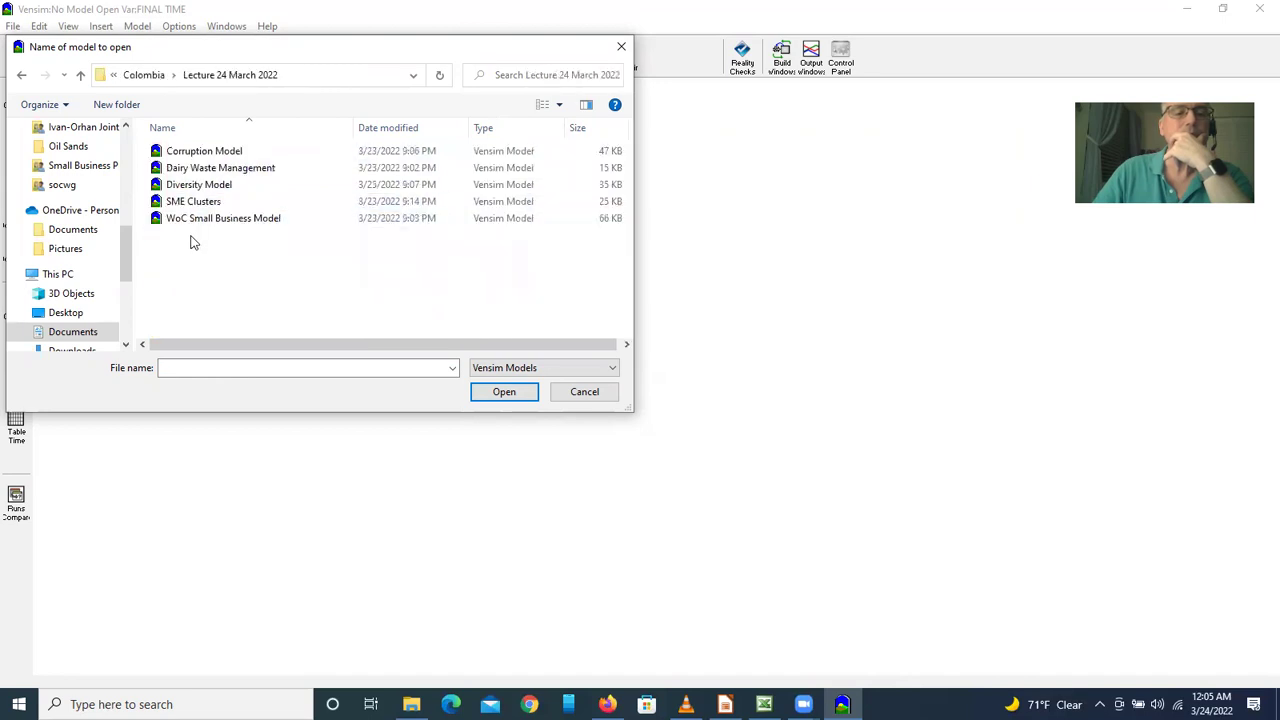
pyautogui.click(196, 171)
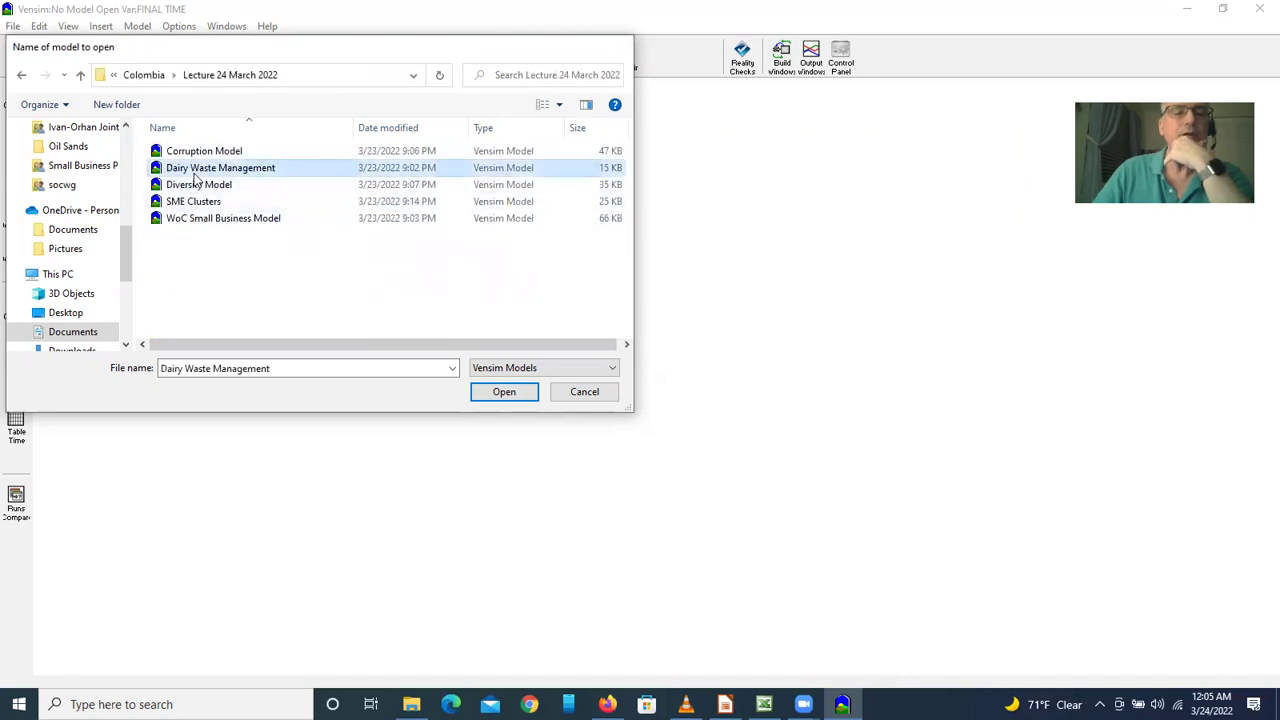
pyautogui.doubleClick(195, 173)
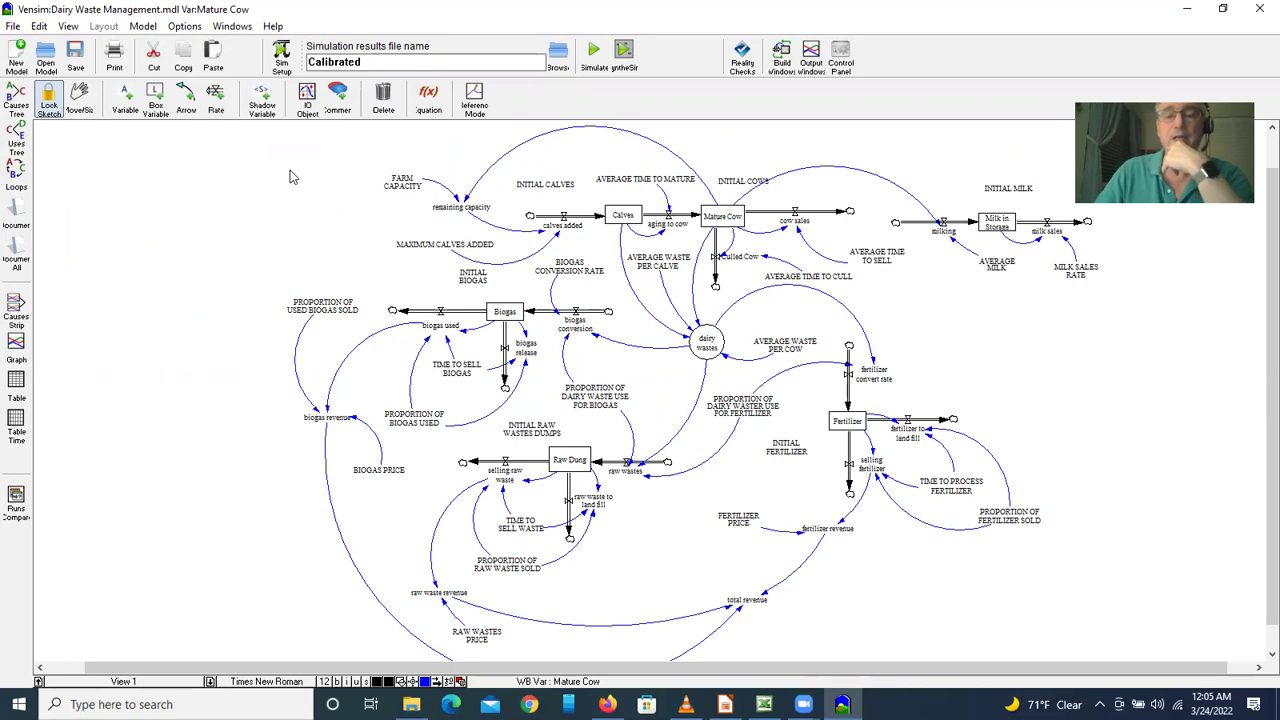
# Run a units check on the dairy waste model and close its report.
pyautogui.click(143, 26)
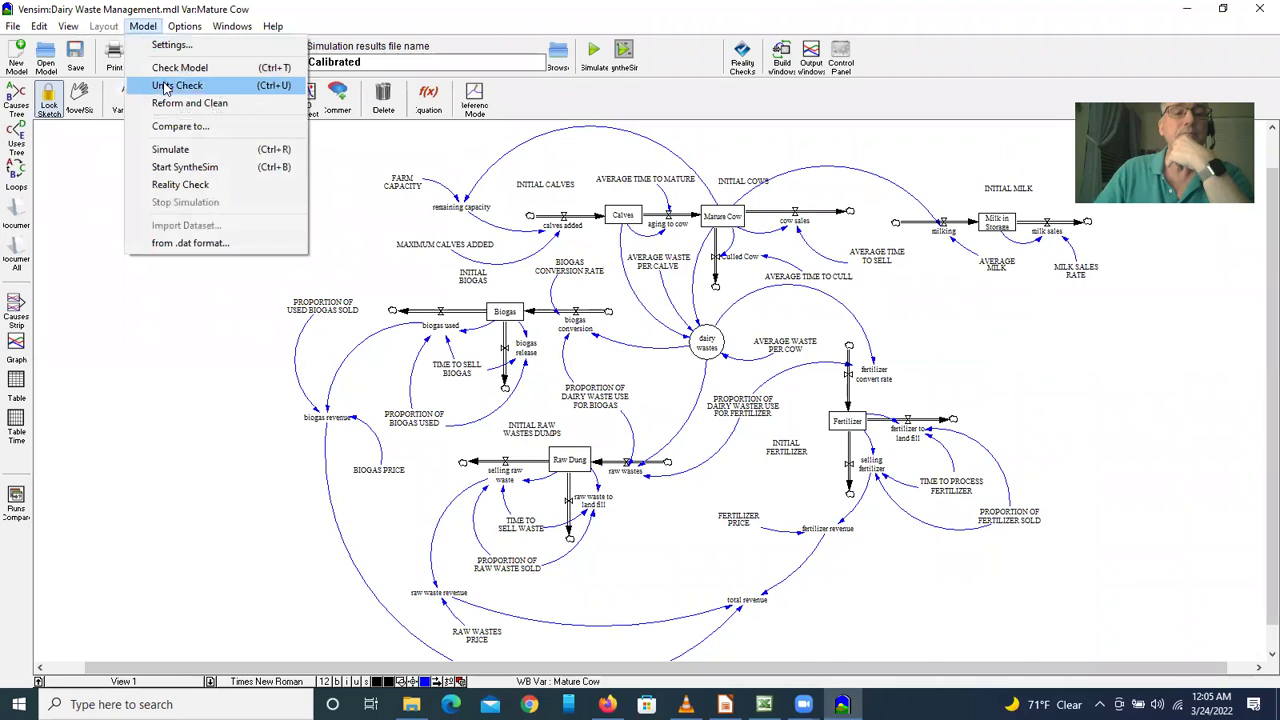
pyautogui.click(165, 83)
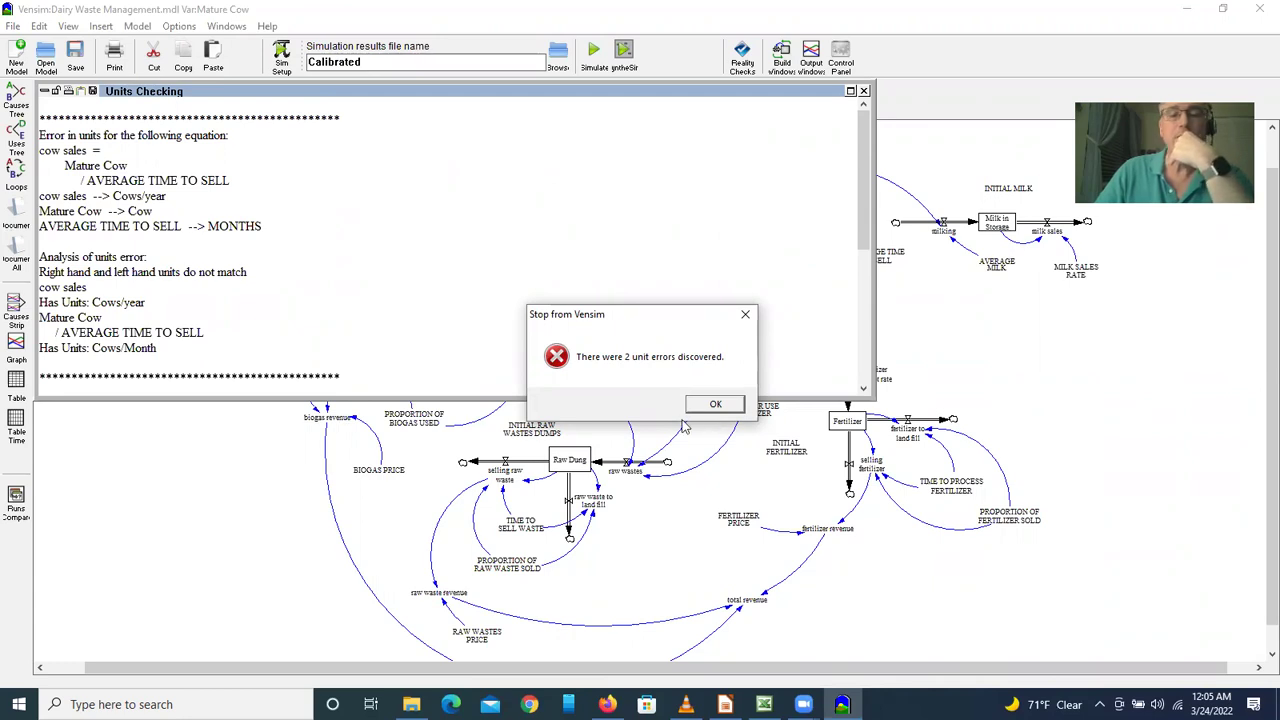
pyautogui.click(715, 404)
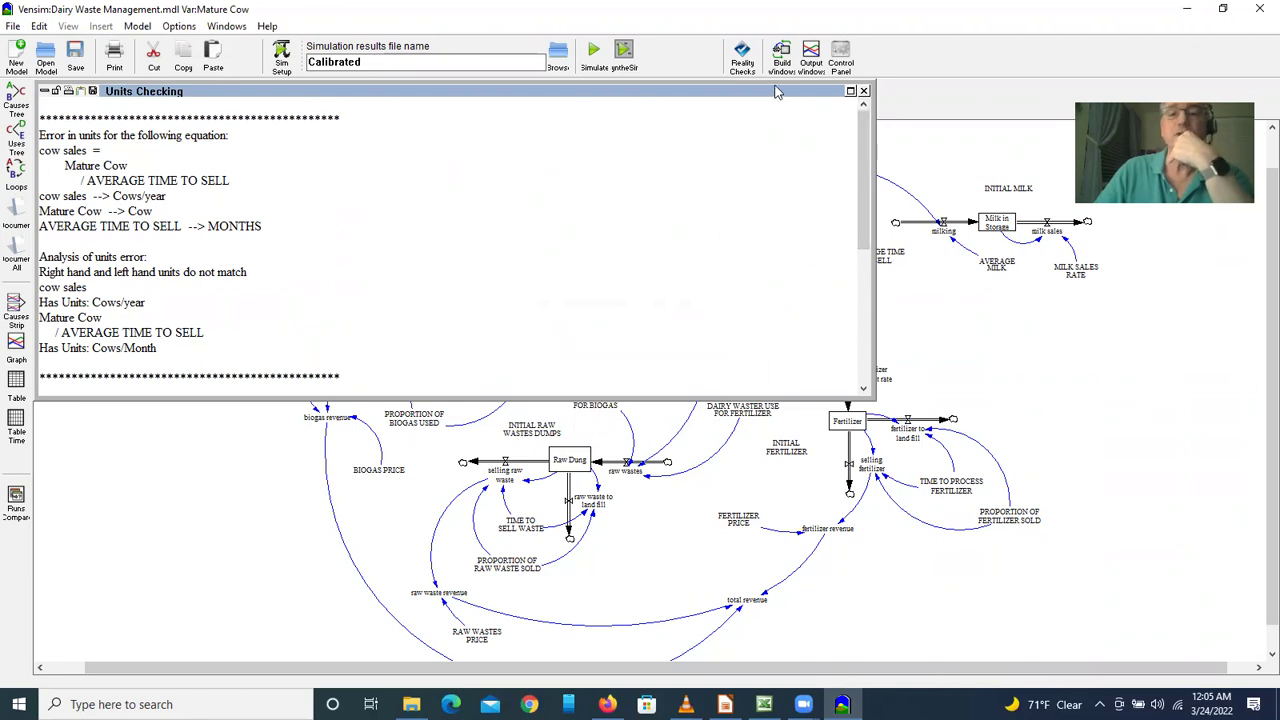
pyautogui.click(864, 91)
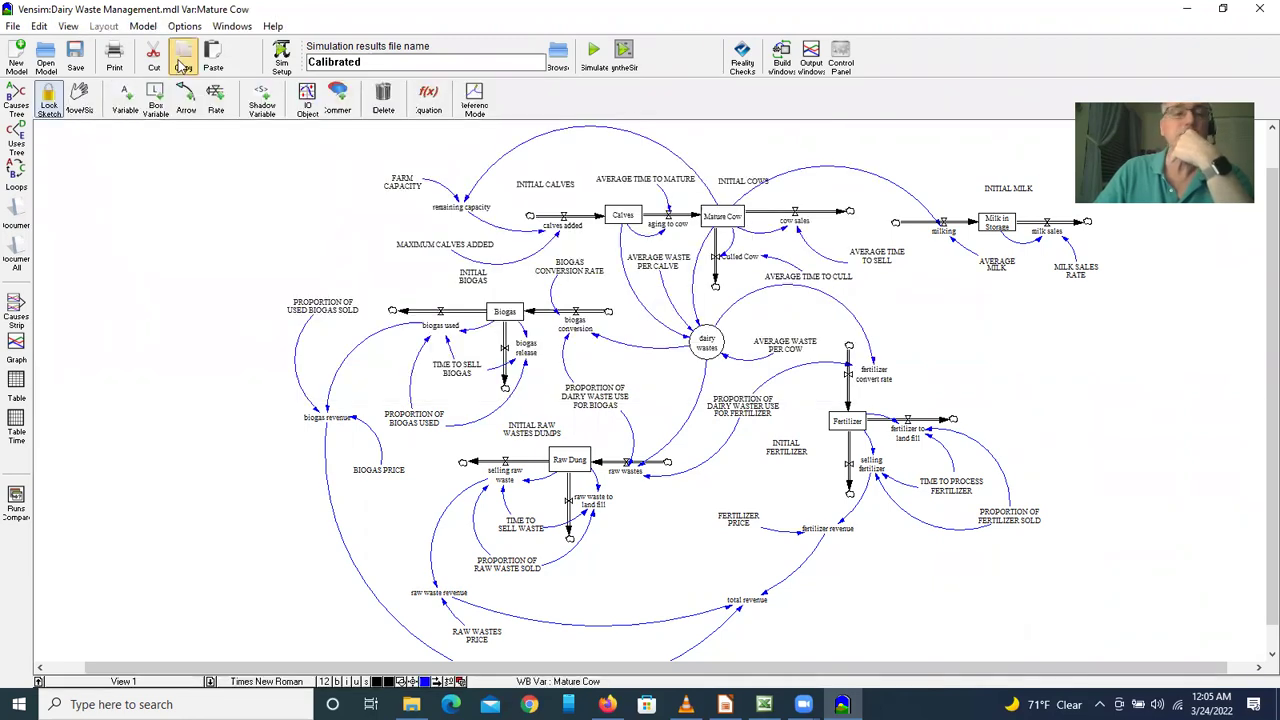
# Set the model's units for time to Year in the time bounds settings.
pyautogui.click(143, 26)
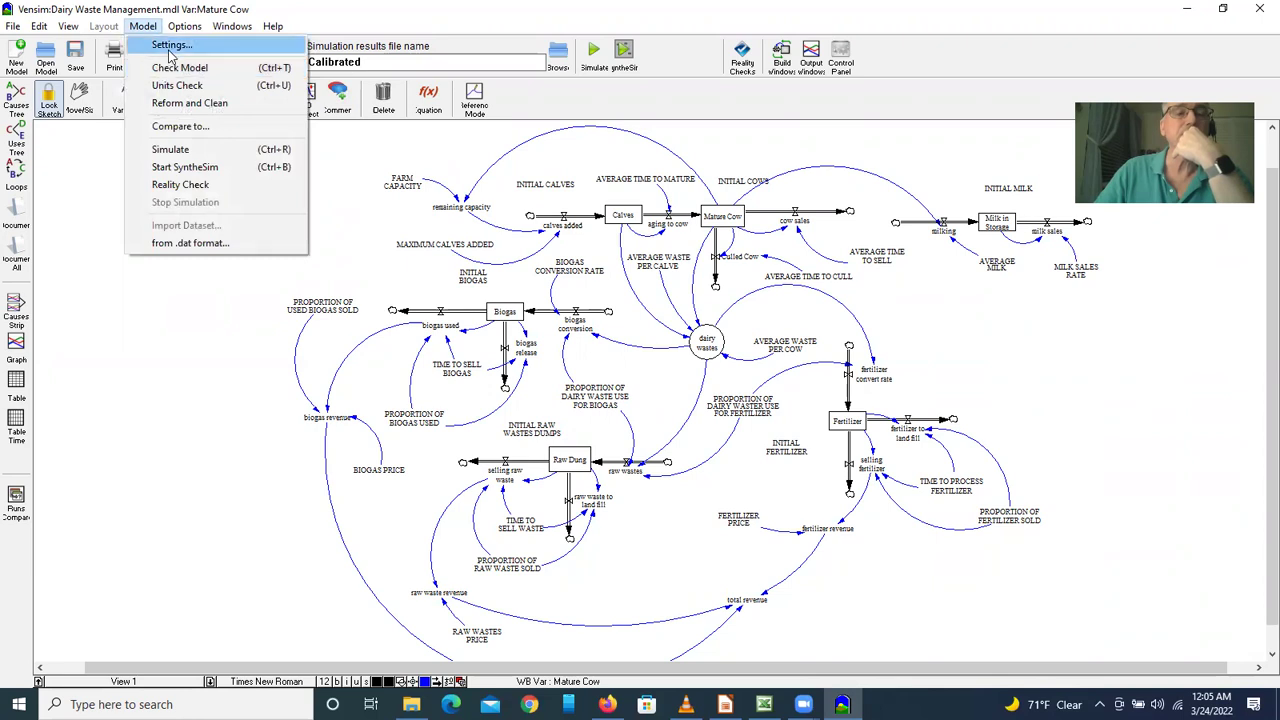
pyautogui.click(170, 55)
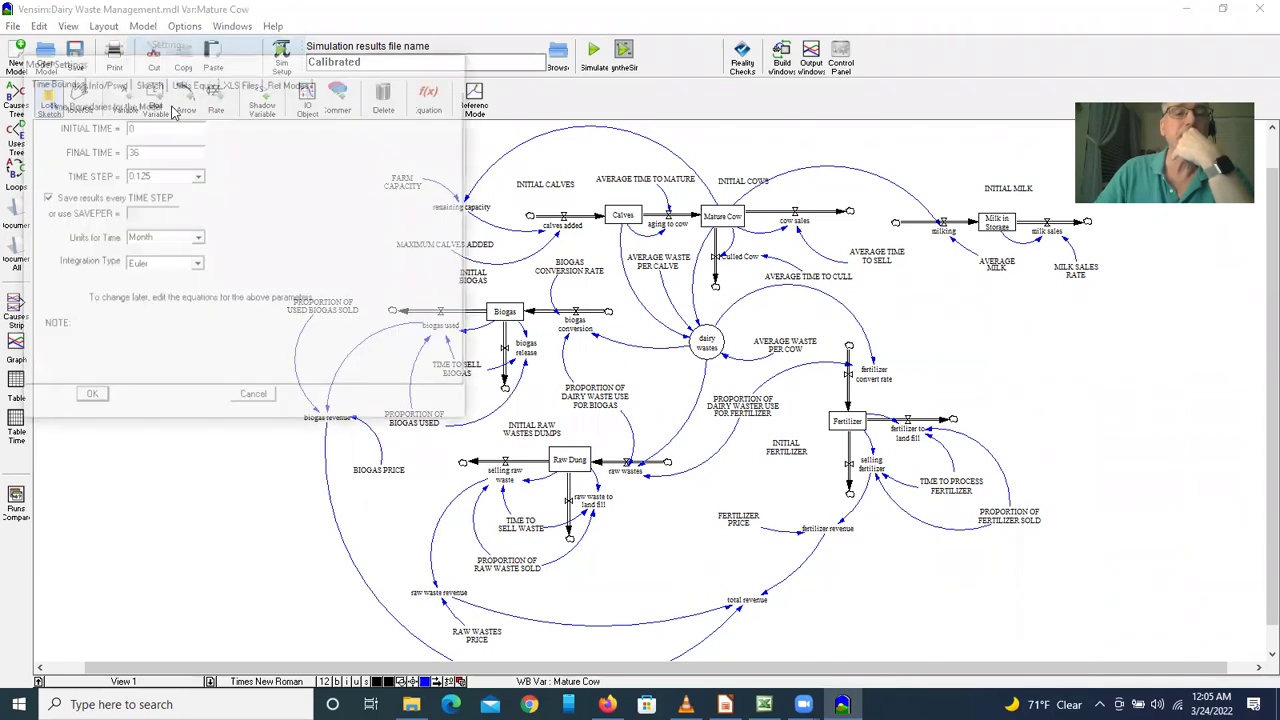
pyautogui.click(198, 243)
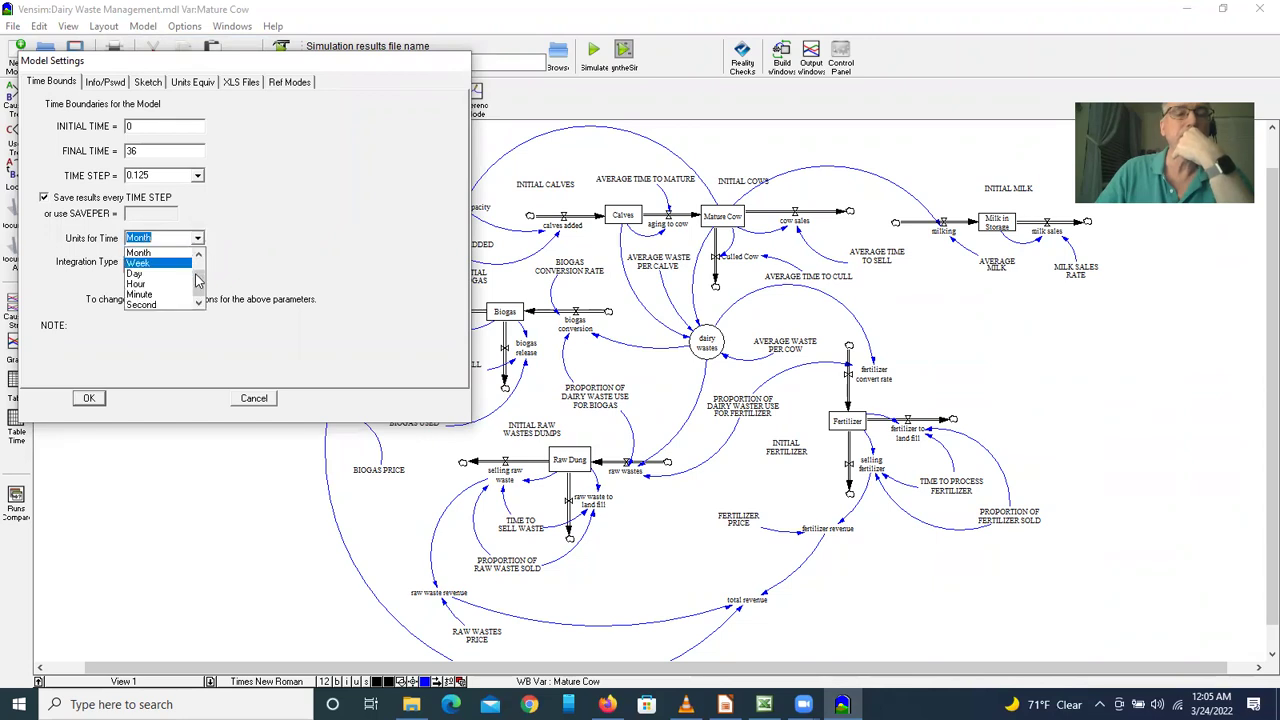
pyautogui.scroll(1, 199, 287)
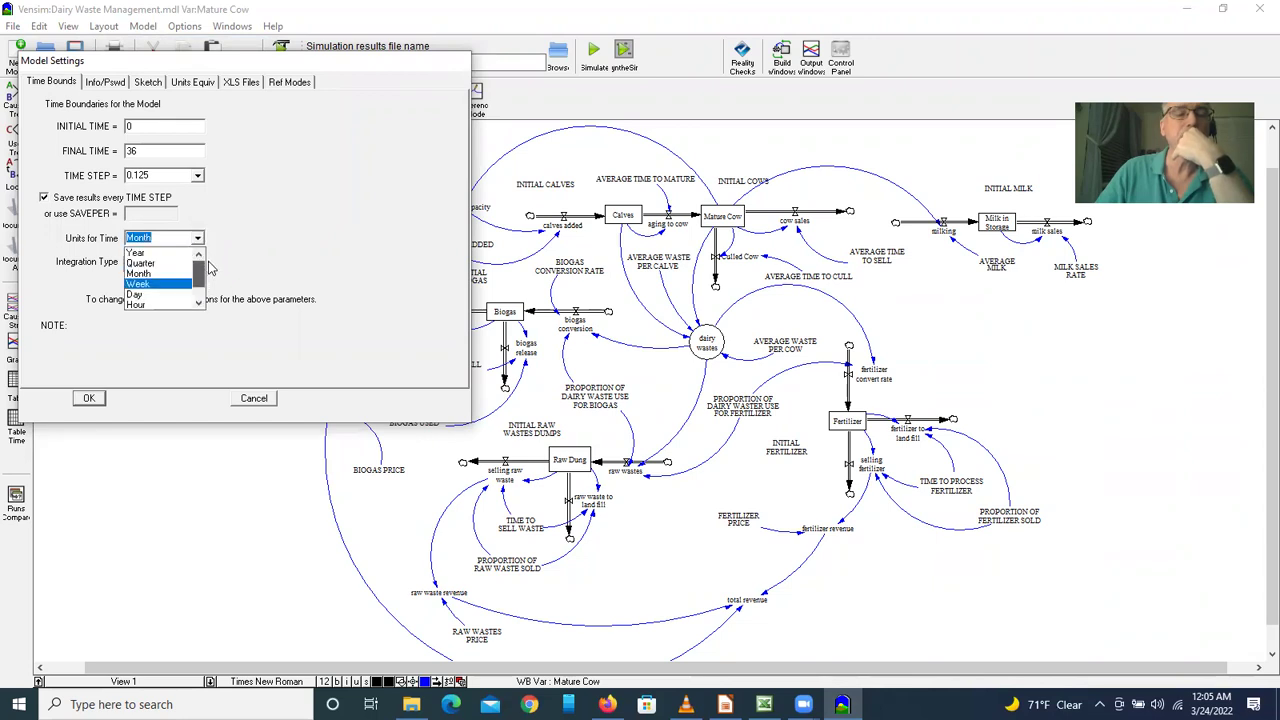
pyautogui.click(138, 252)
pyautogui.click(89, 398)
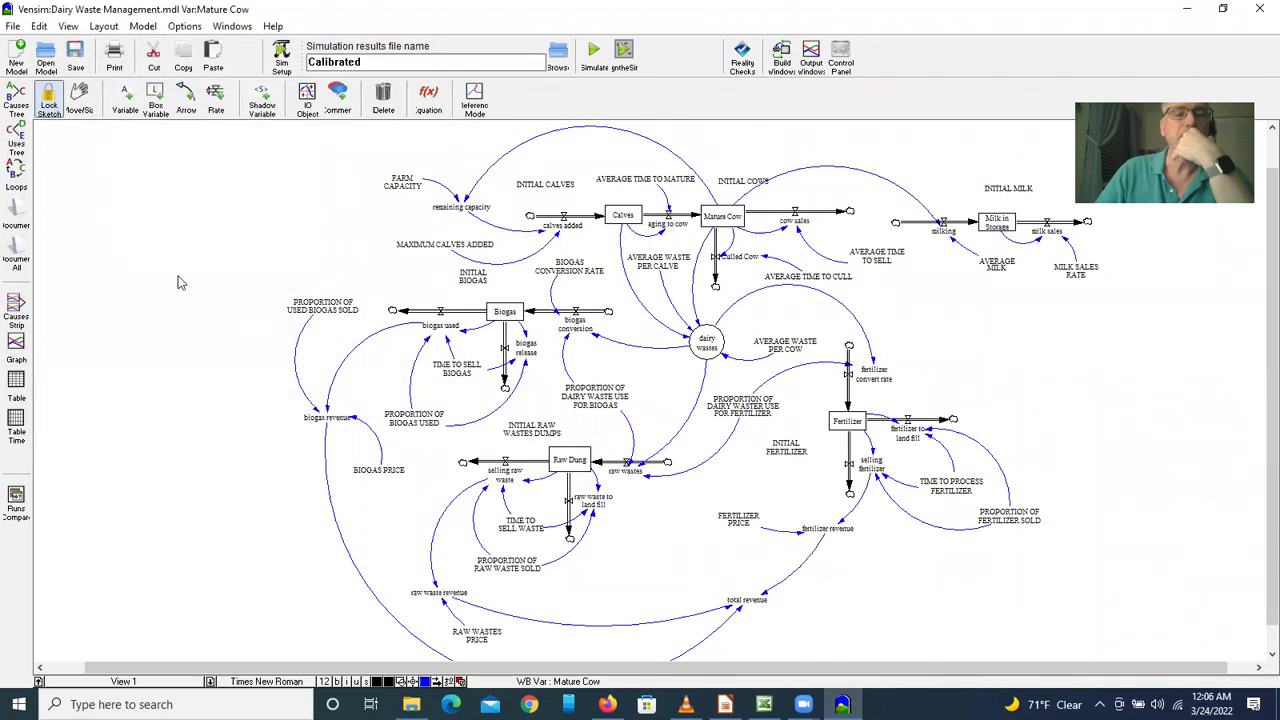
# Repeat the units check with Year as the time unit and close the report.
pyautogui.click(142, 26)
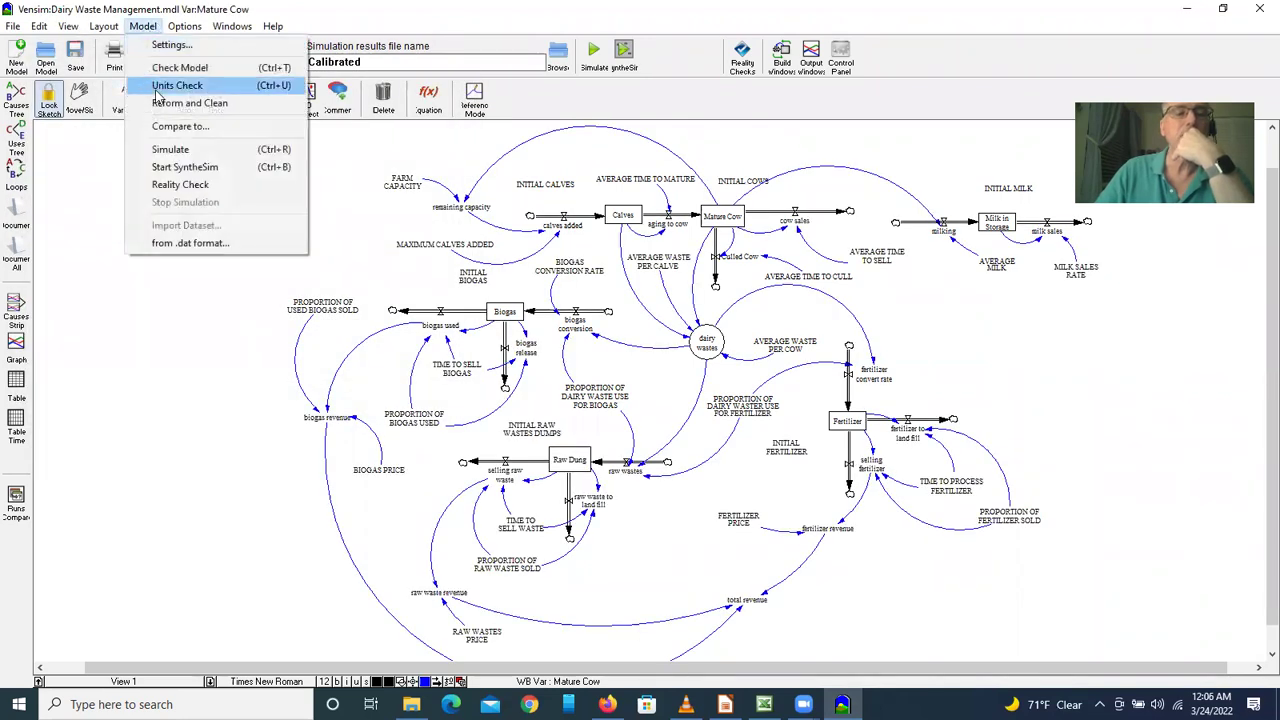
pyautogui.click(170, 86)
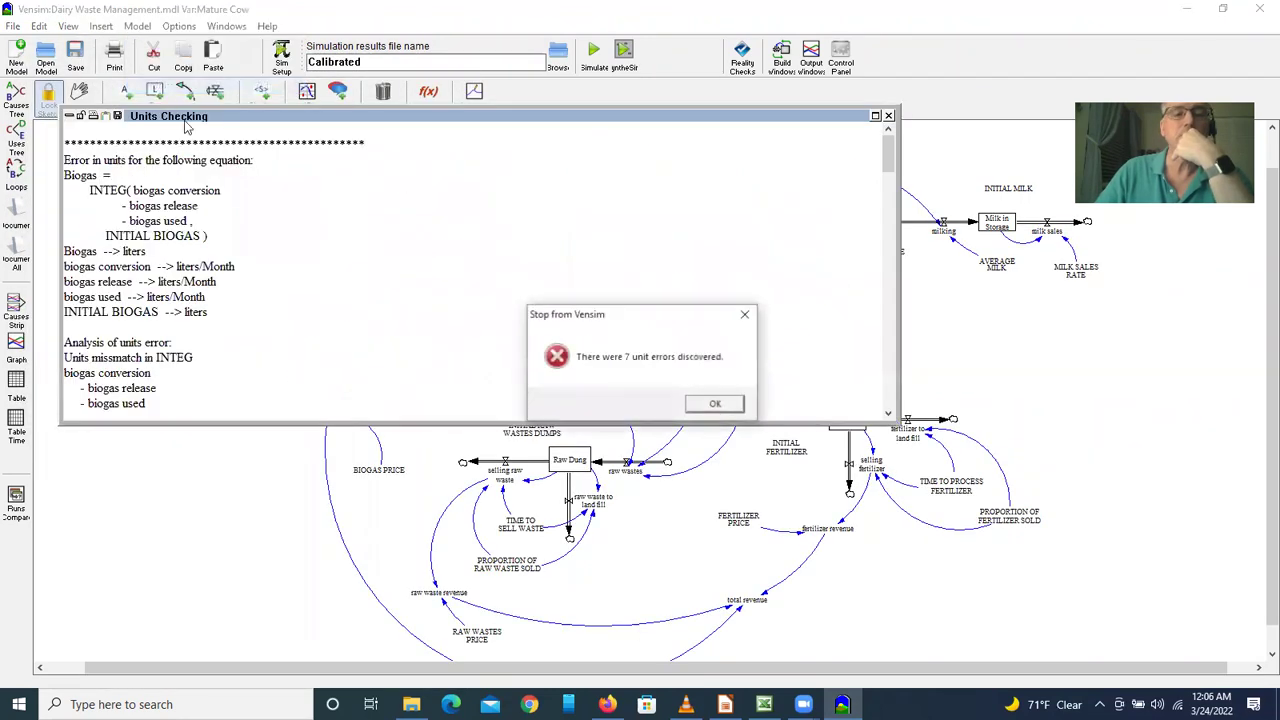
pyautogui.click(706, 411)
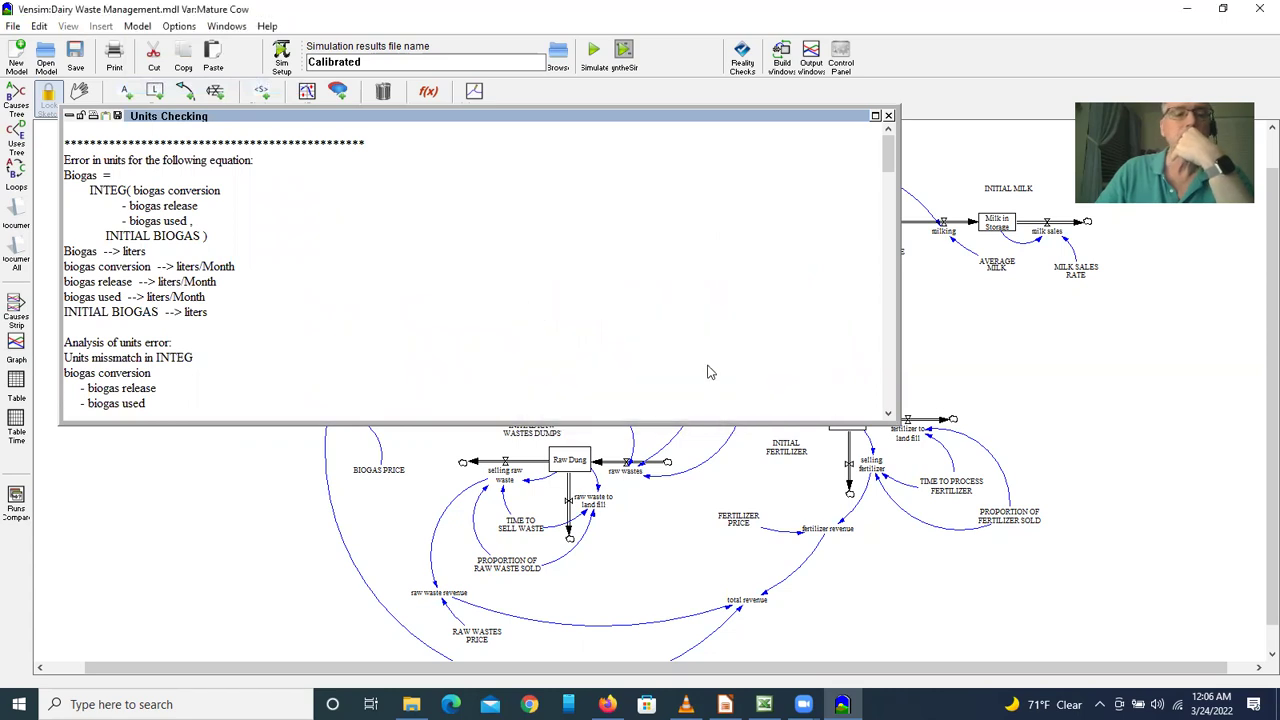
pyautogui.click(888, 117)
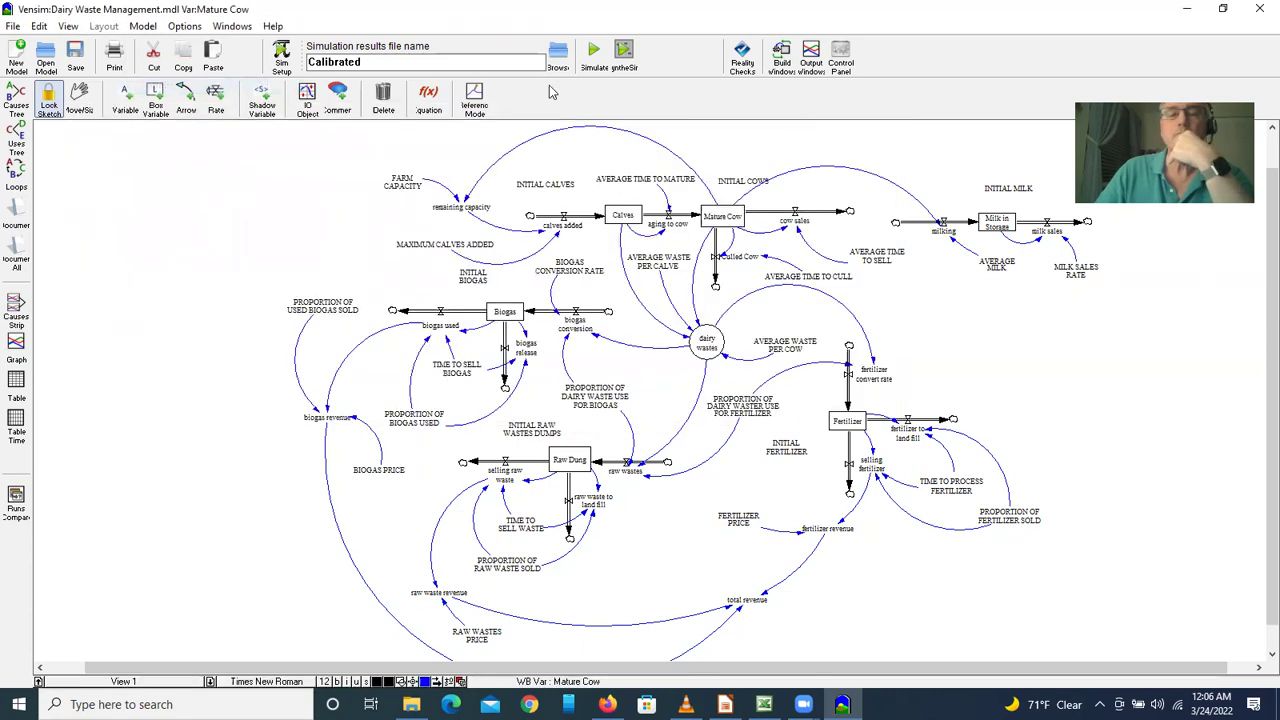
# Change the model's units for time back to Month in the time bounds settings.
pyautogui.click(143, 27)
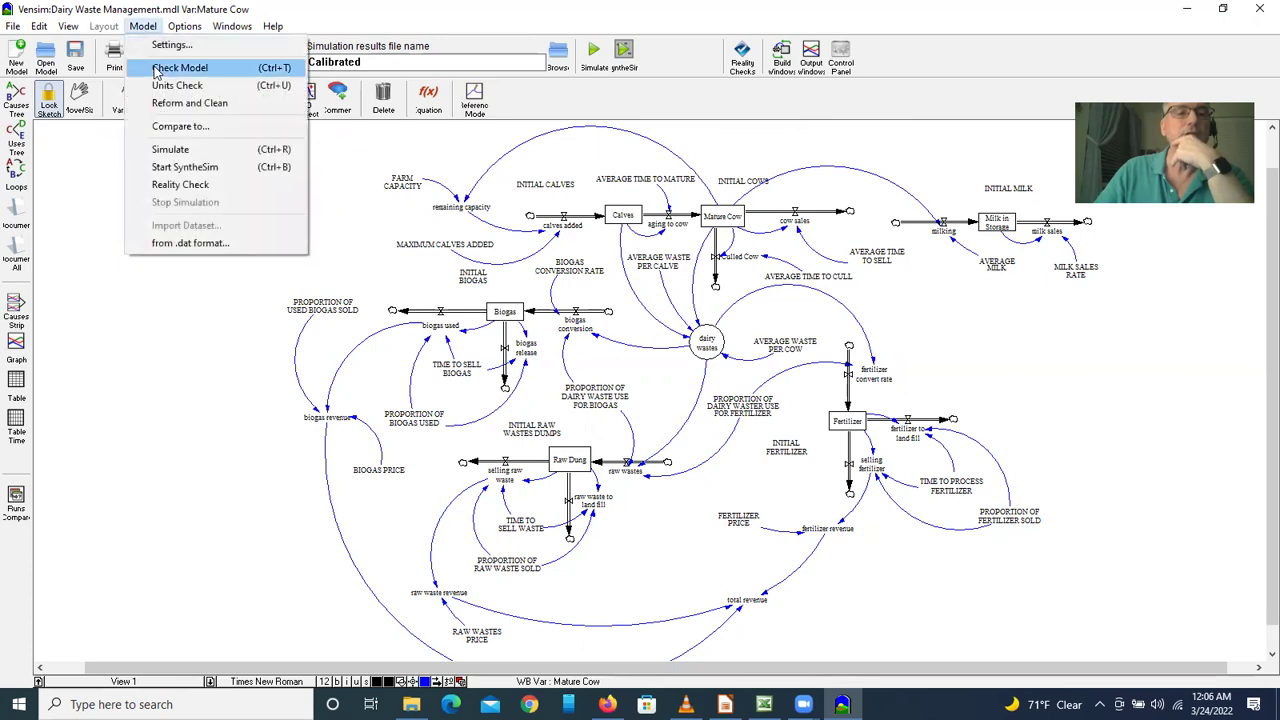
pyautogui.click(168, 45)
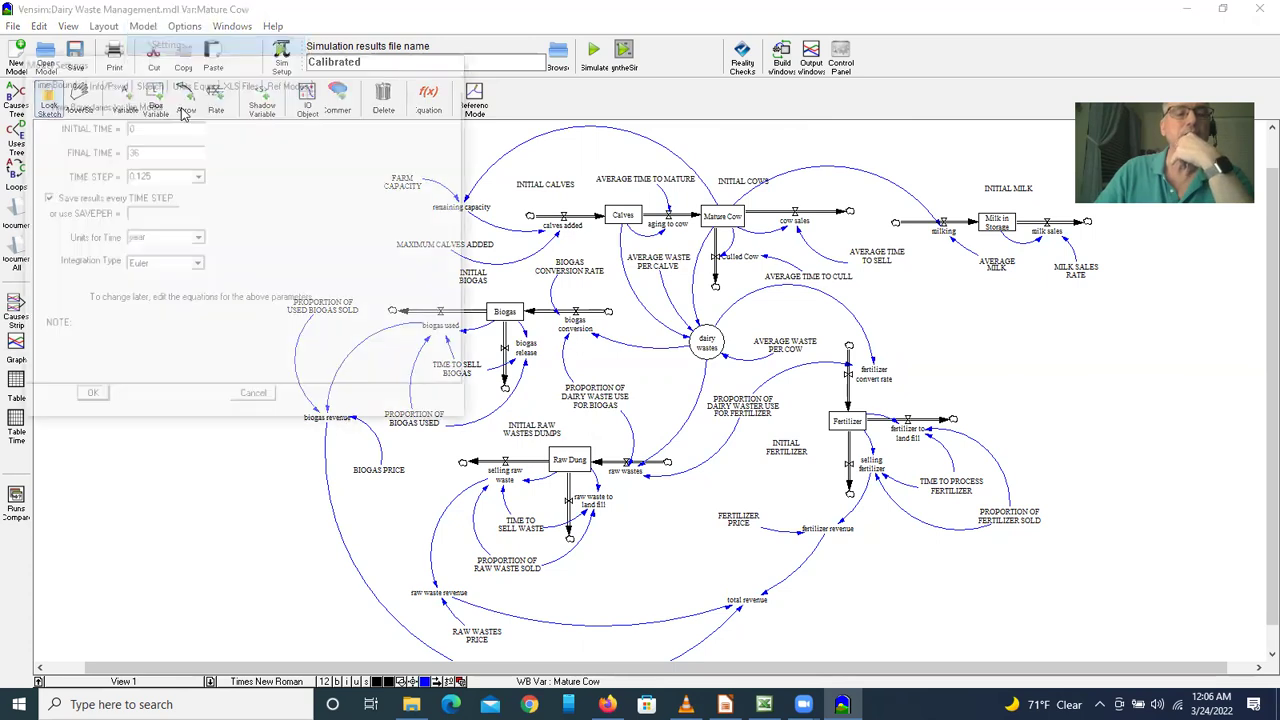
pyautogui.click(198, 241)
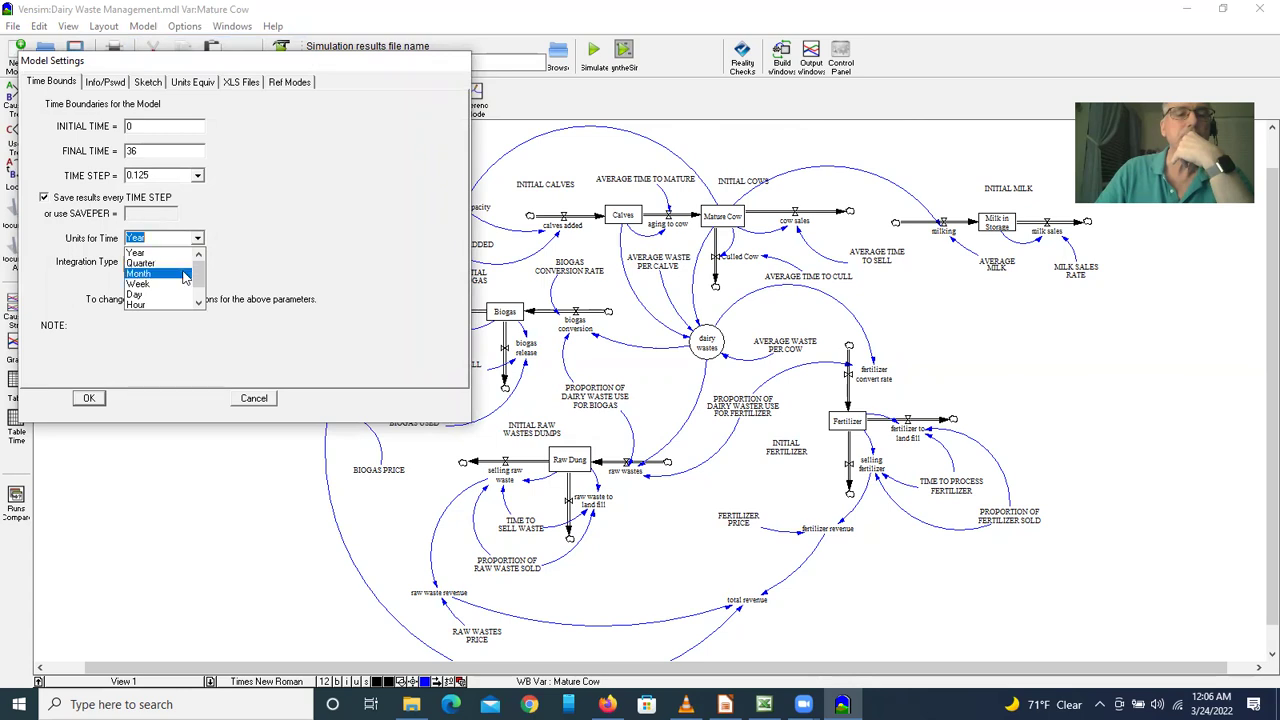
pyautogui.click(186, 274)
pyautogui.click(89, 399)
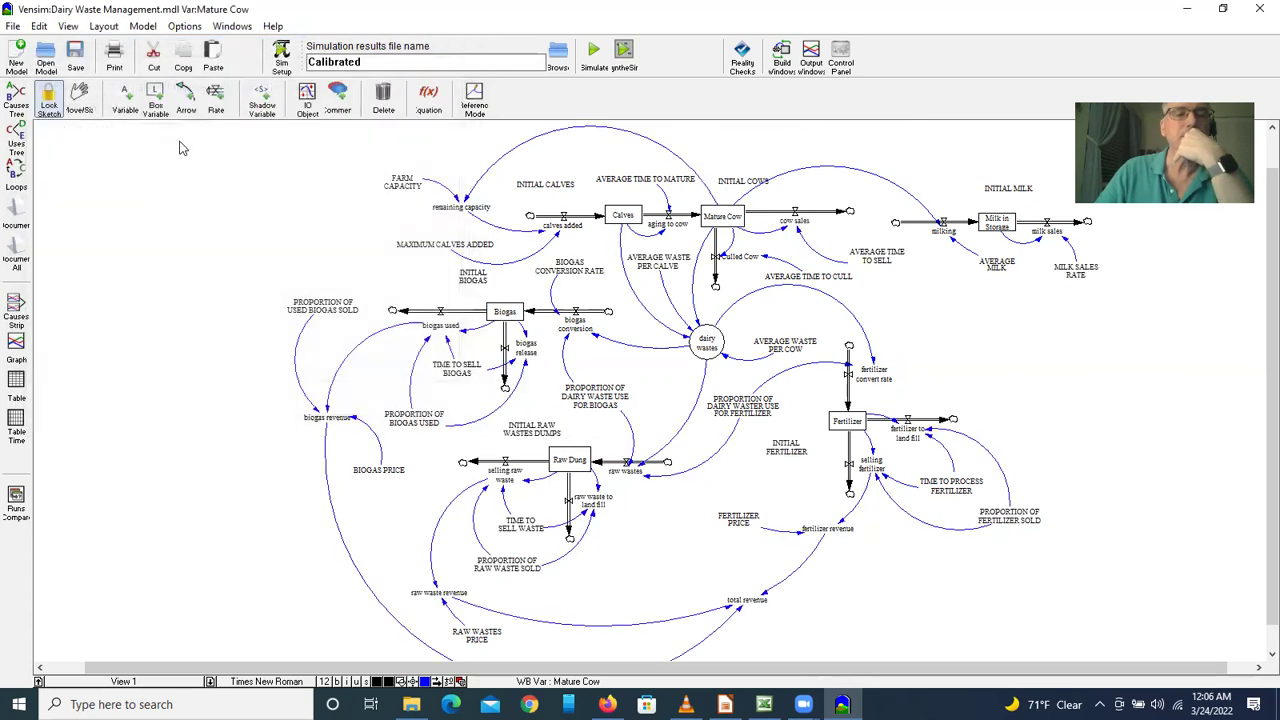
# Run the units check again with Month as the time unit and close the report.
pyautogui.click(142, 26)
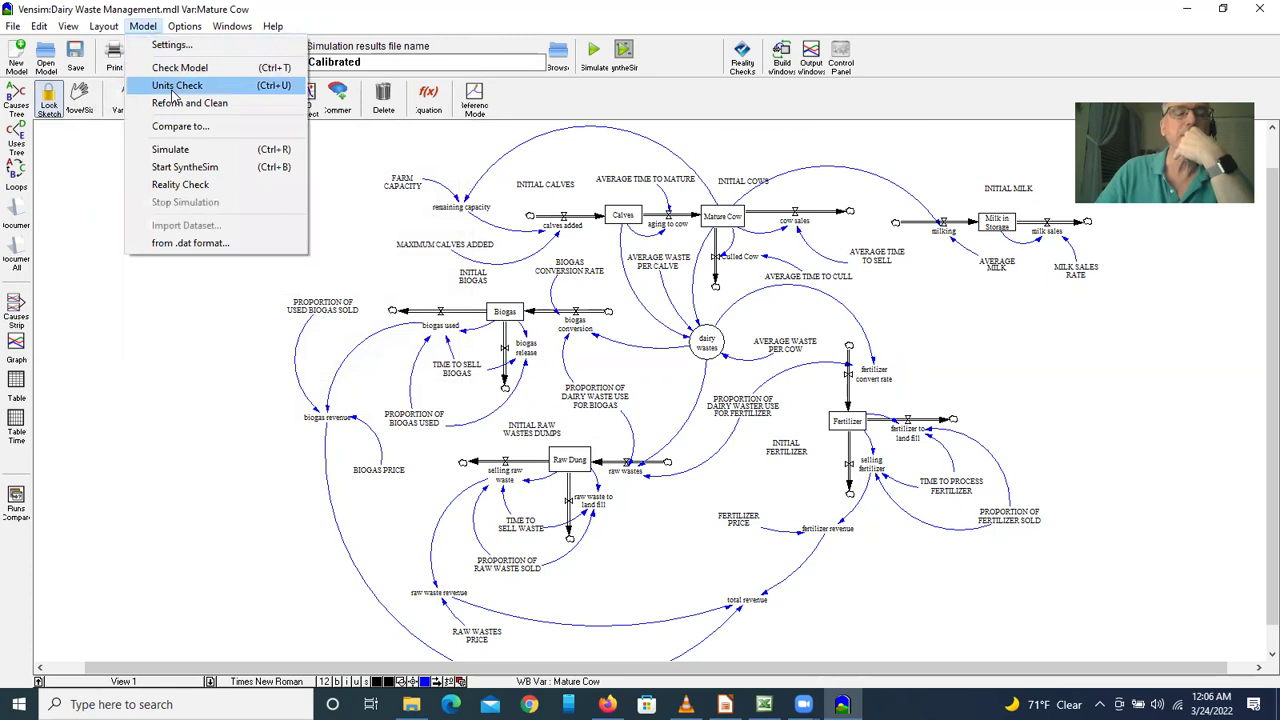
pyautogui.click(174, 86)
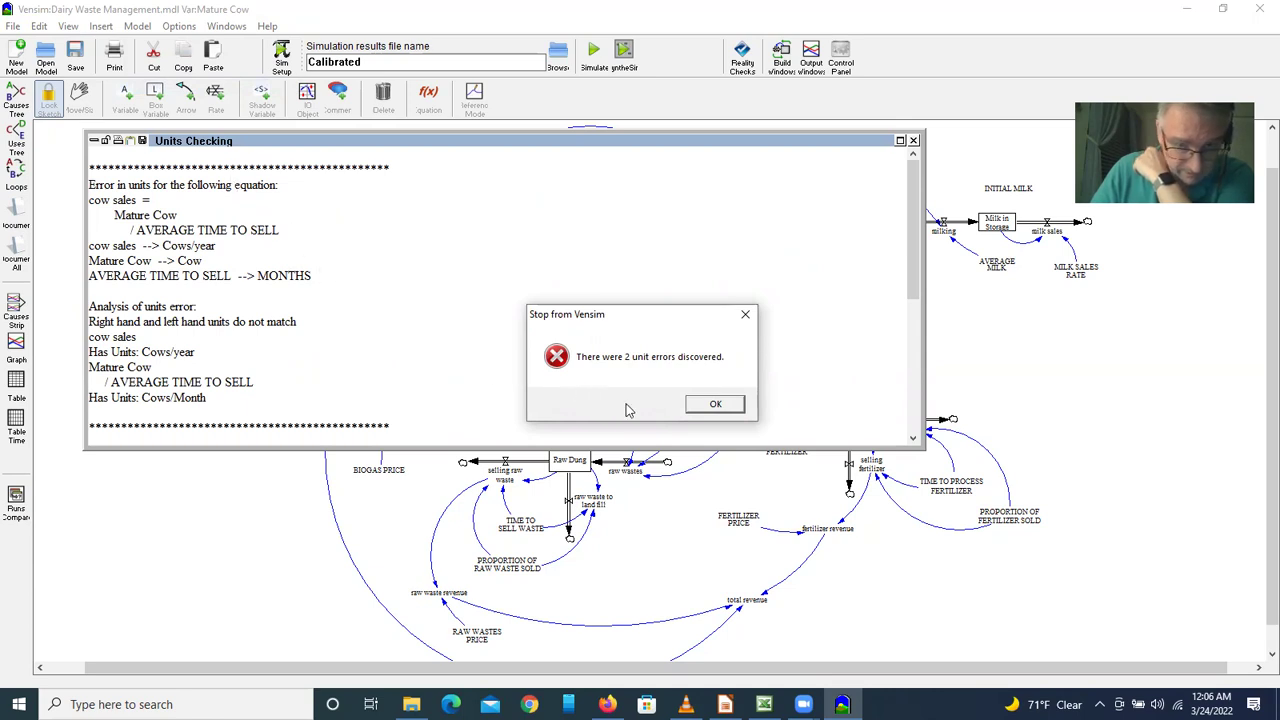
pyautogui.click(708, 406)
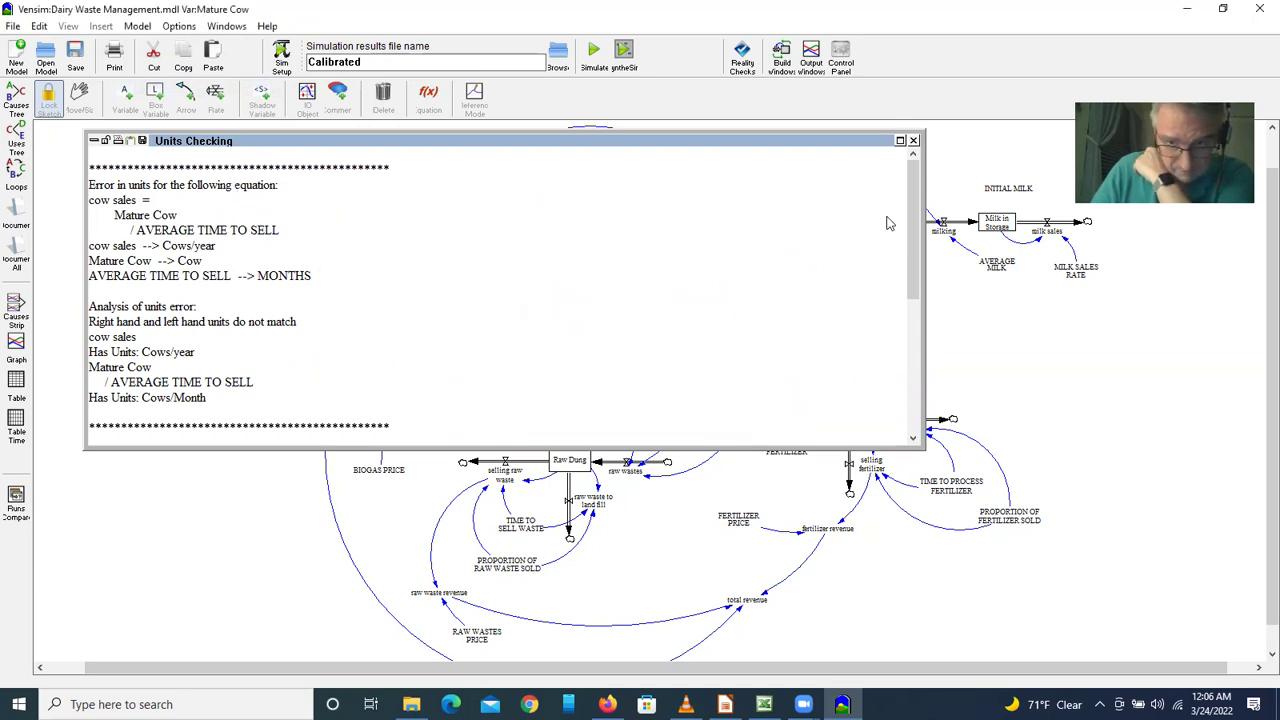
pyautogui.click(913, 140)
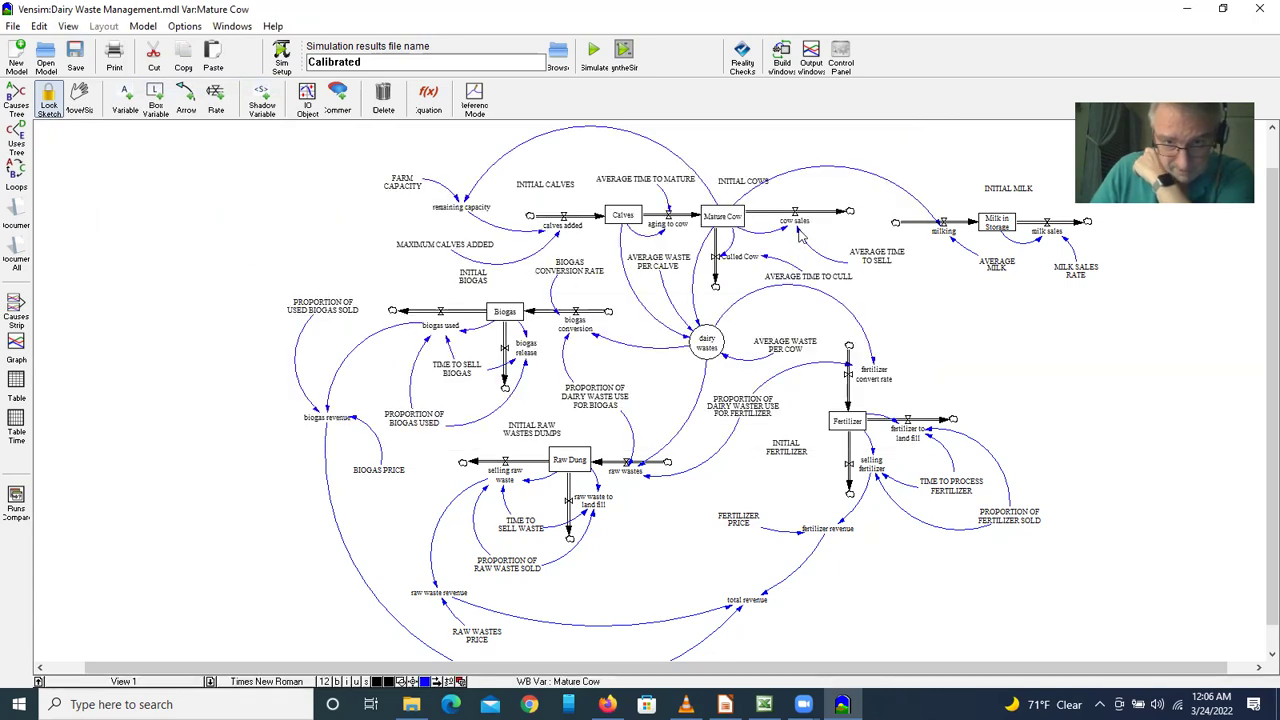
# Change the units of the cow sales variable to Cows/month in its equation definition.
pyautogui.click(796, 224)
pyautogui.click(428, 100)
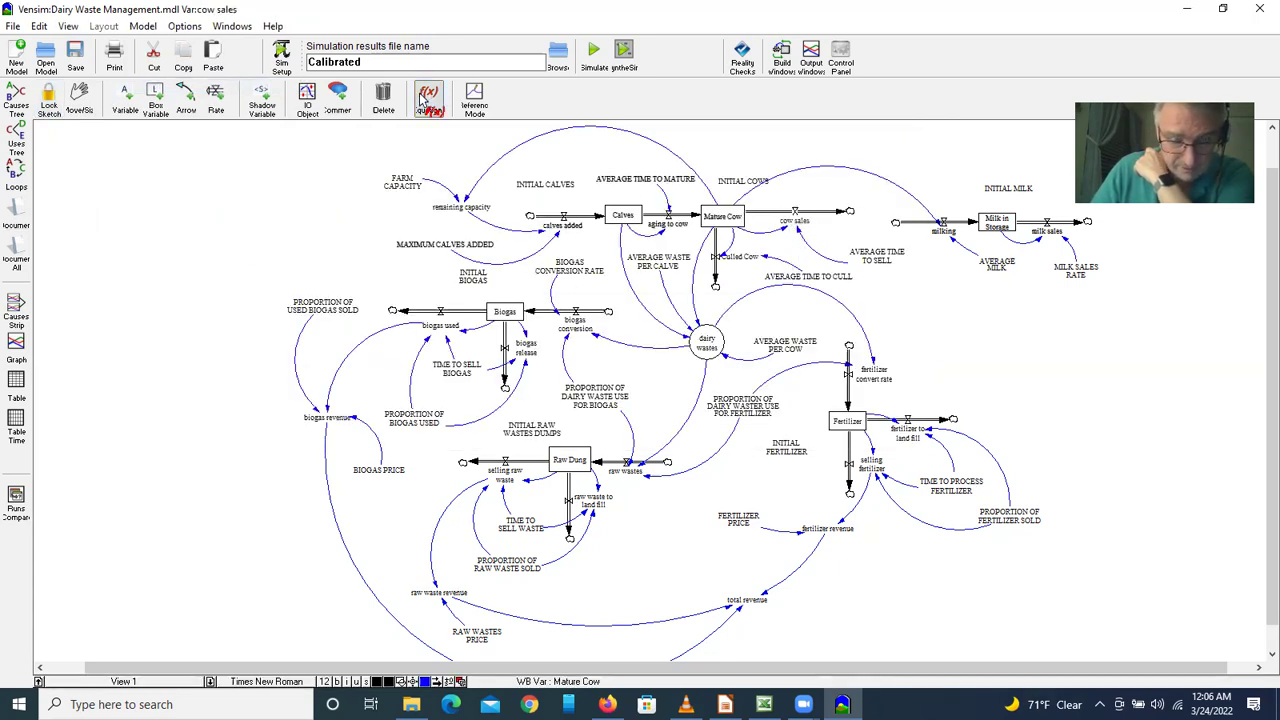
pyautogui.click(795, 221)
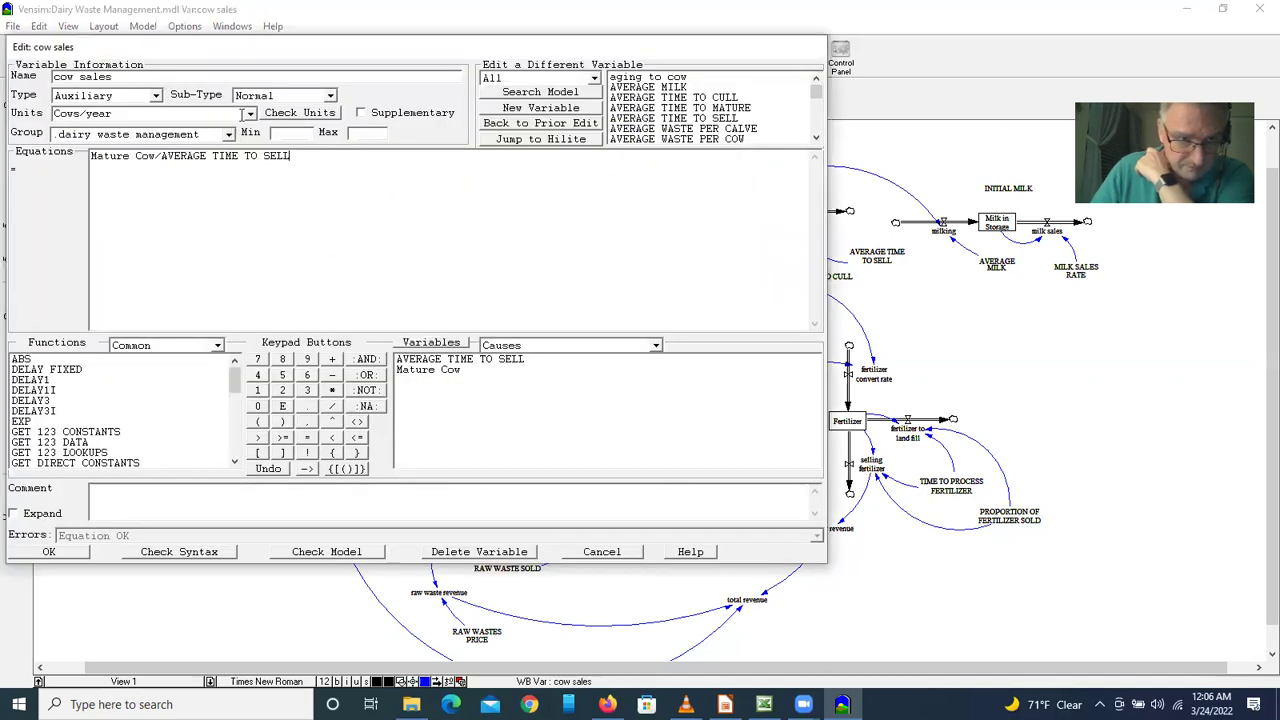
pyautogui.click(247, 113)
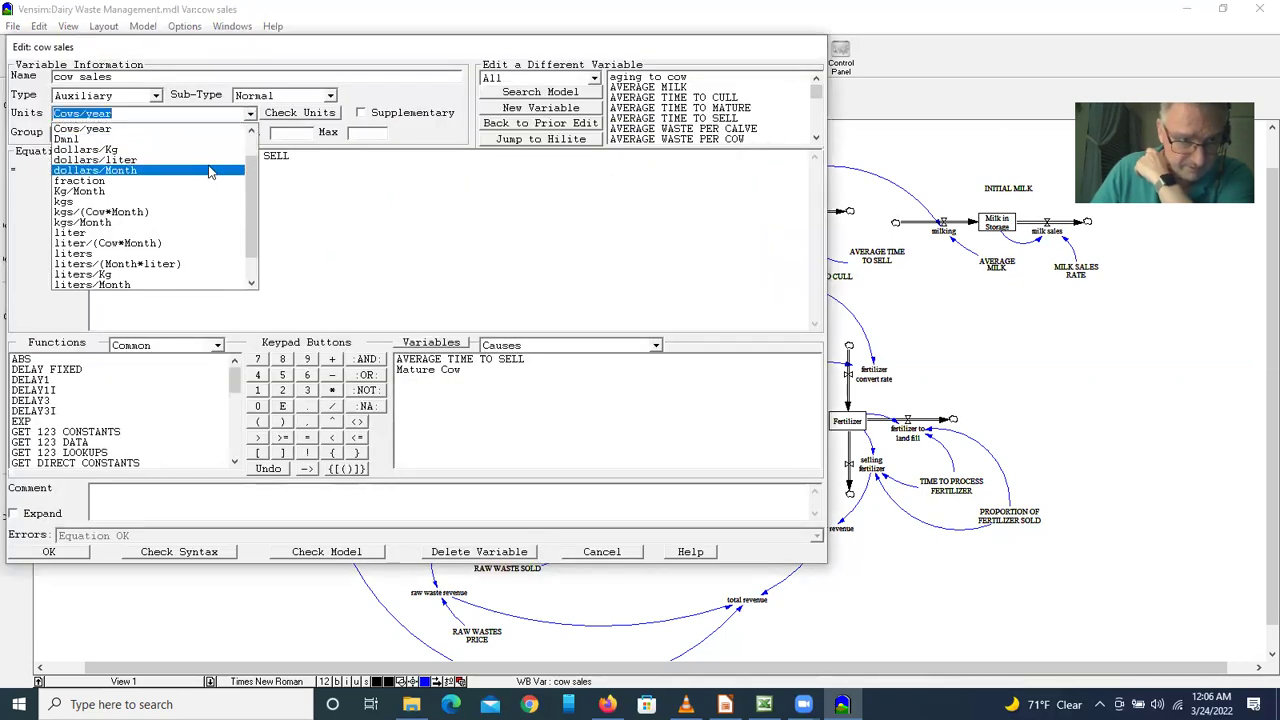
pyautogui.click(167, 130)
pyautogui.click(144, 114)
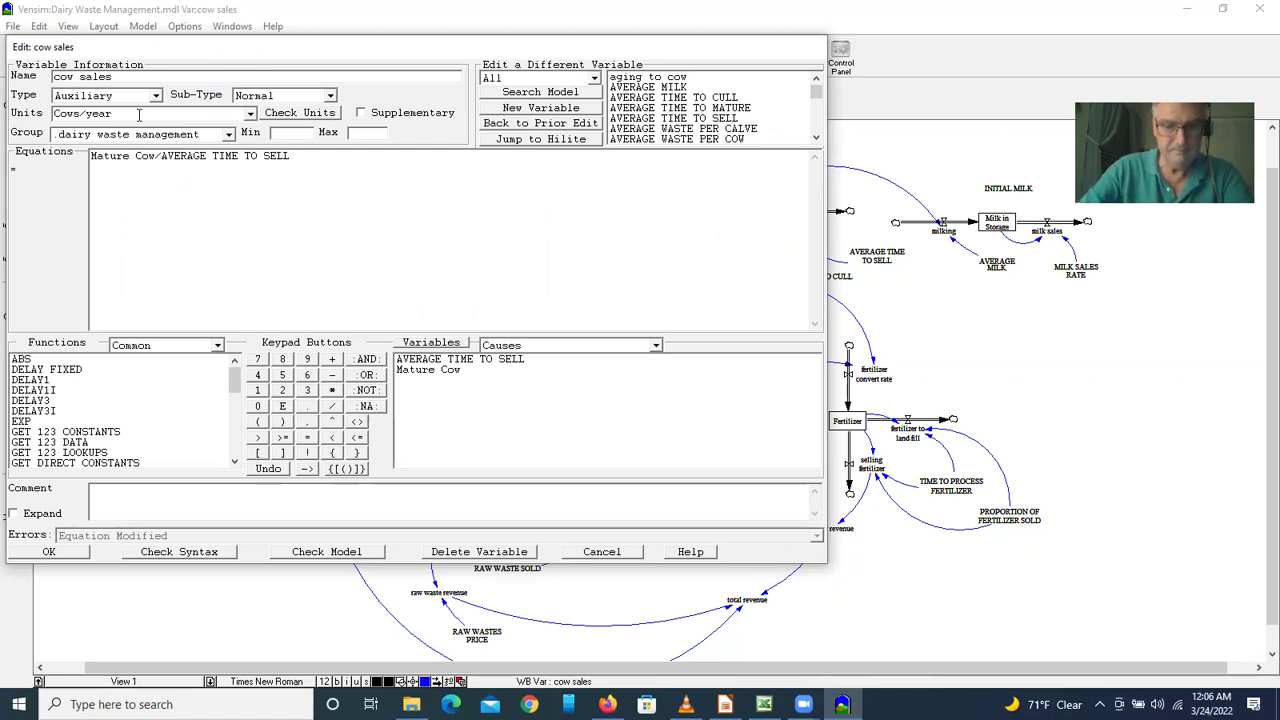
pyautogui.press('BackSpace')
pyautogui.press('BackSpace')
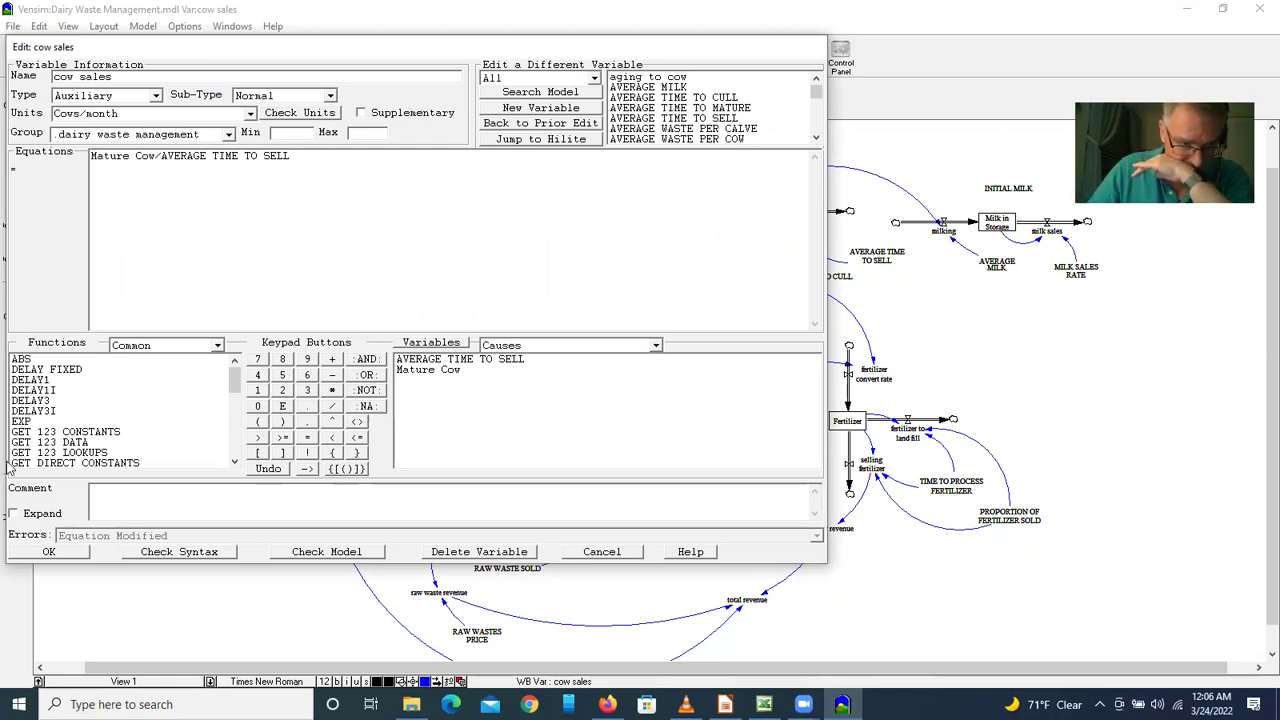
pyautogui.click(40, 552)
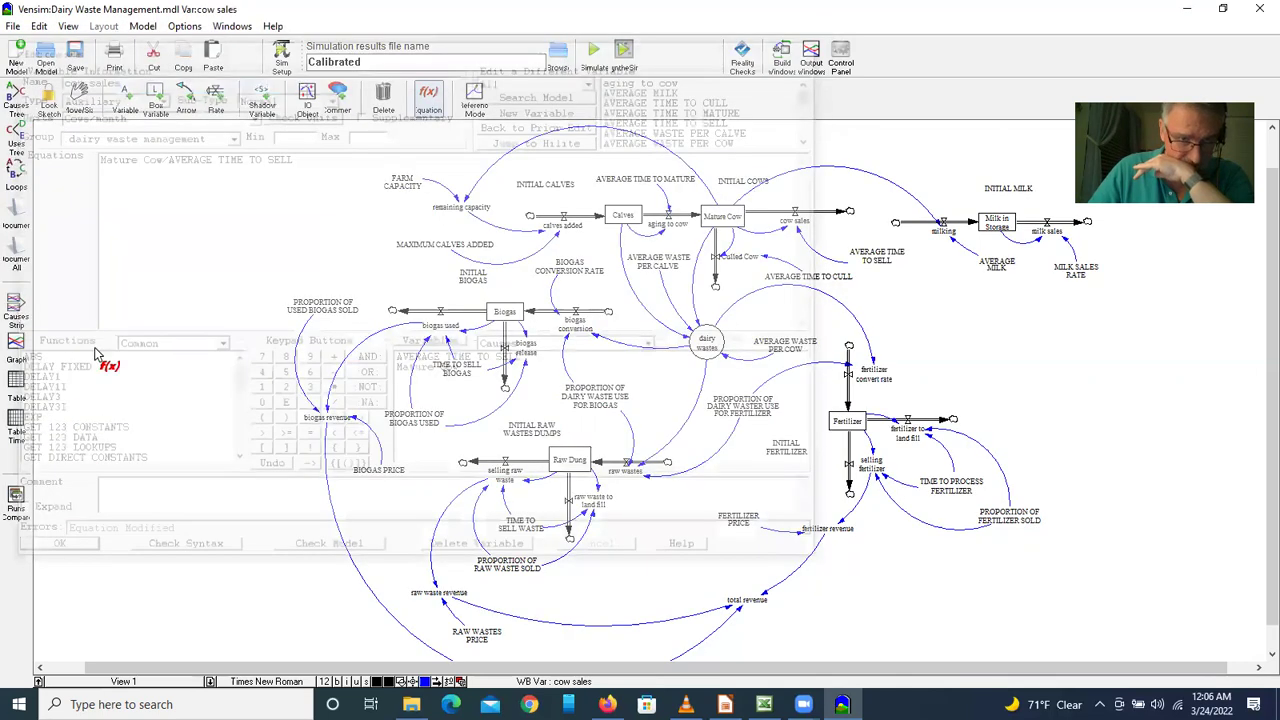
# Check the model's units with cow sales in Cows/month and dismiss the result.
pyautogui.click(143, 26)
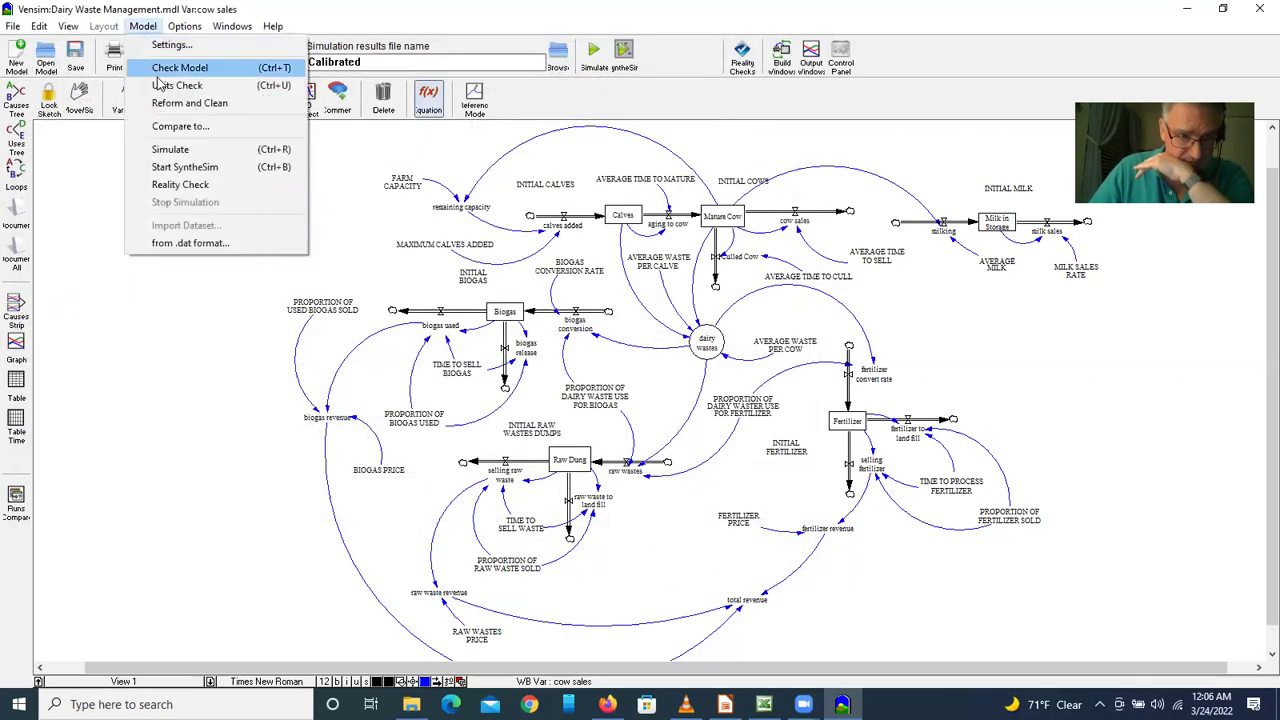
pyautogui.click(190, 94)
pyautogui.click(675, 410)
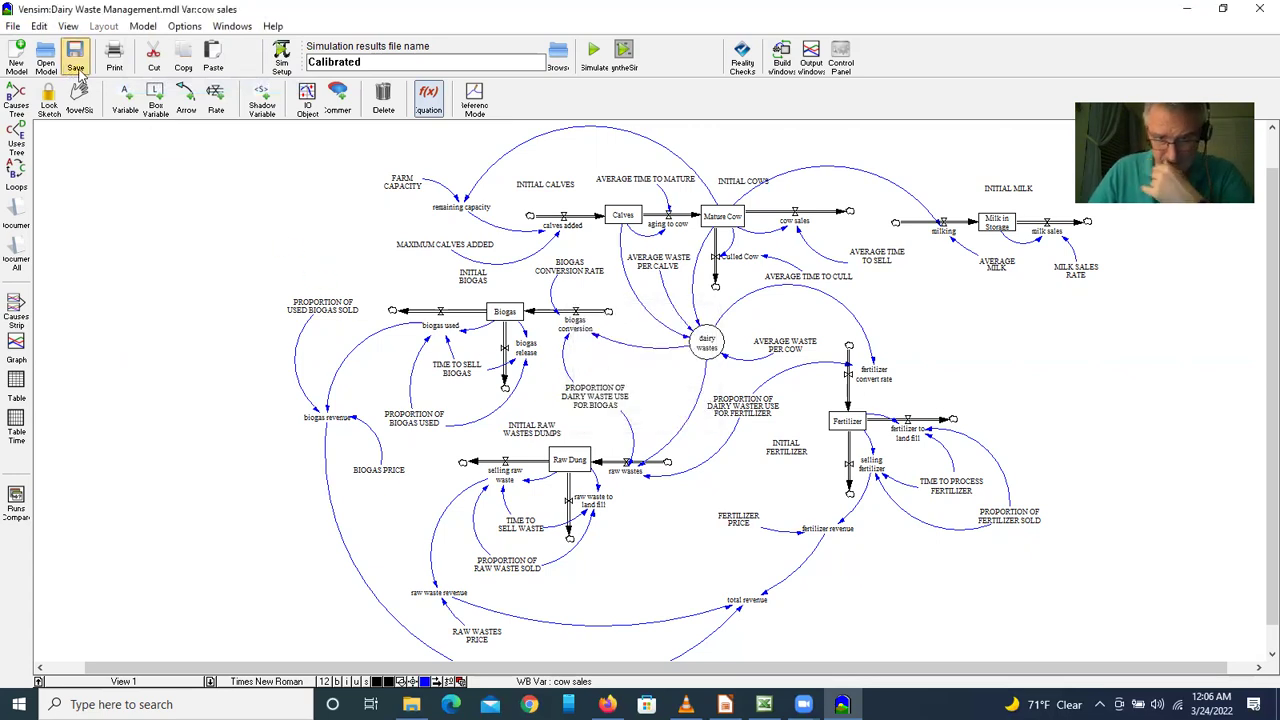
# Review the time bounds in the model settings and accept them without edits.
pyautogui.click(145, 27)
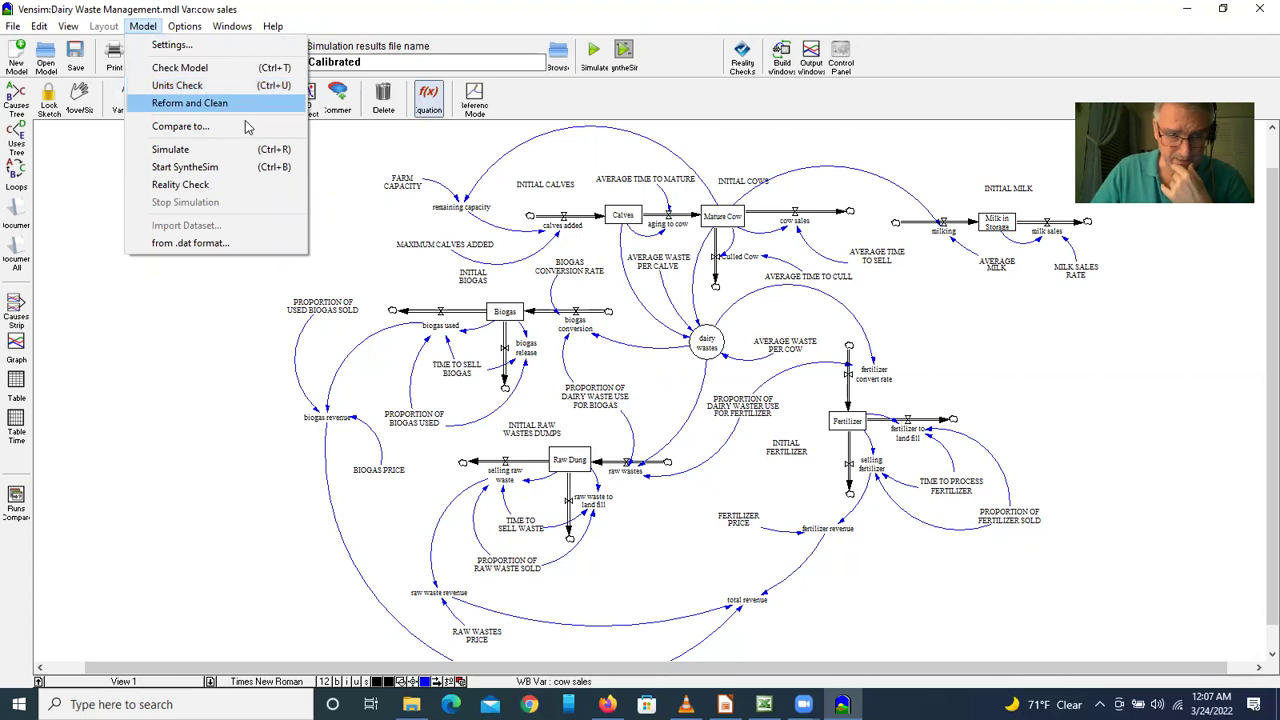
pyautogui.click(165, 45)
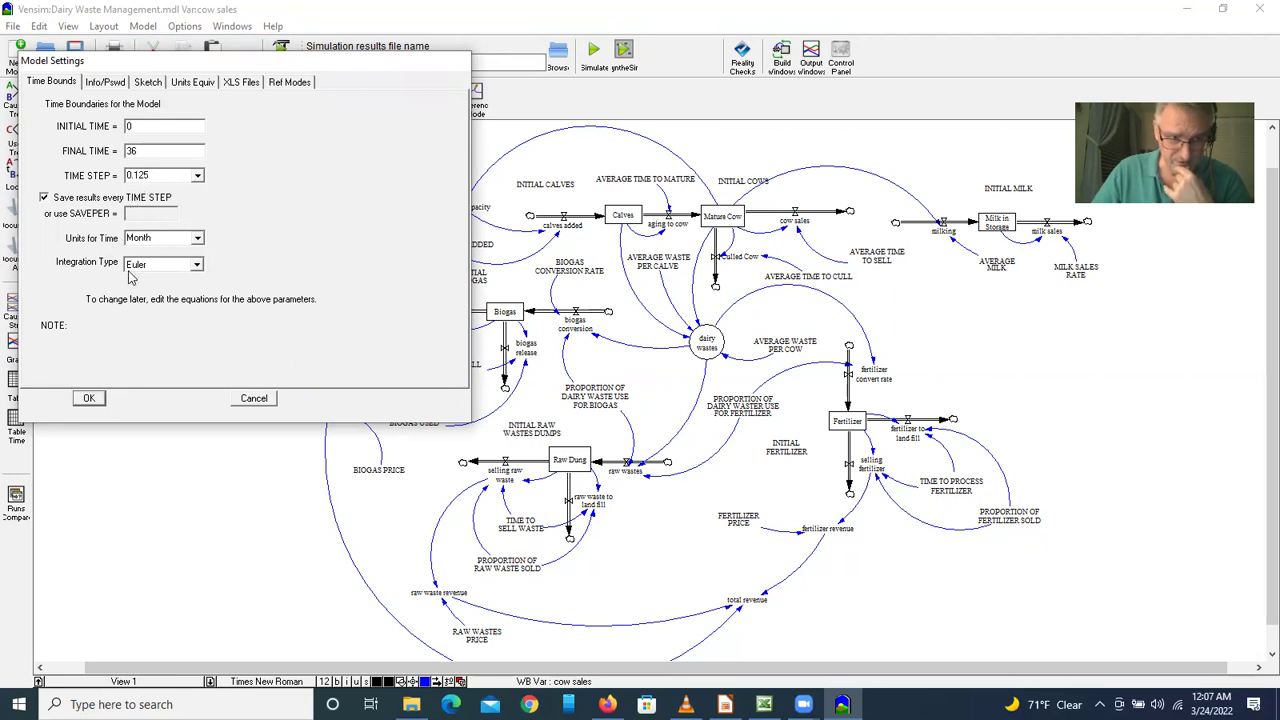
pyautogui.click(88, 399)
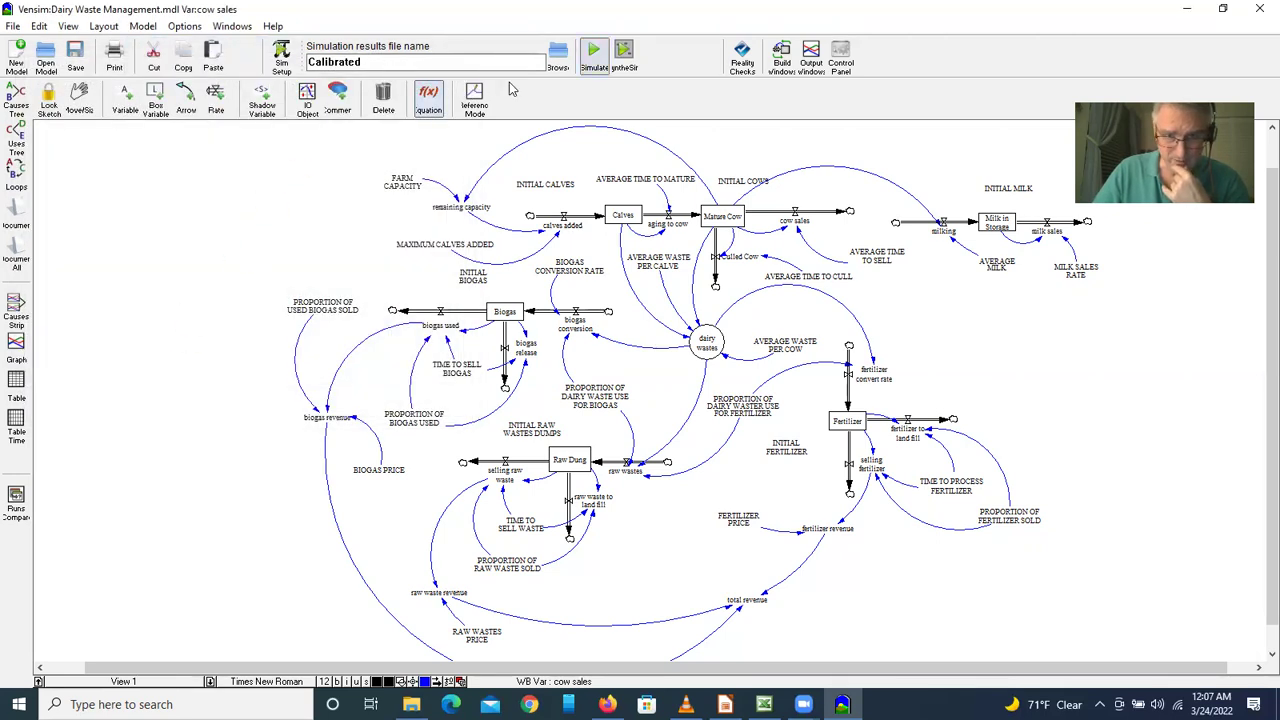
# Graph the Calves stock, close its graph, and graph the Mature Cow stock for the loaded datasets.
pyautogui.press('1')
pyautogui.moveTo(614, 398)
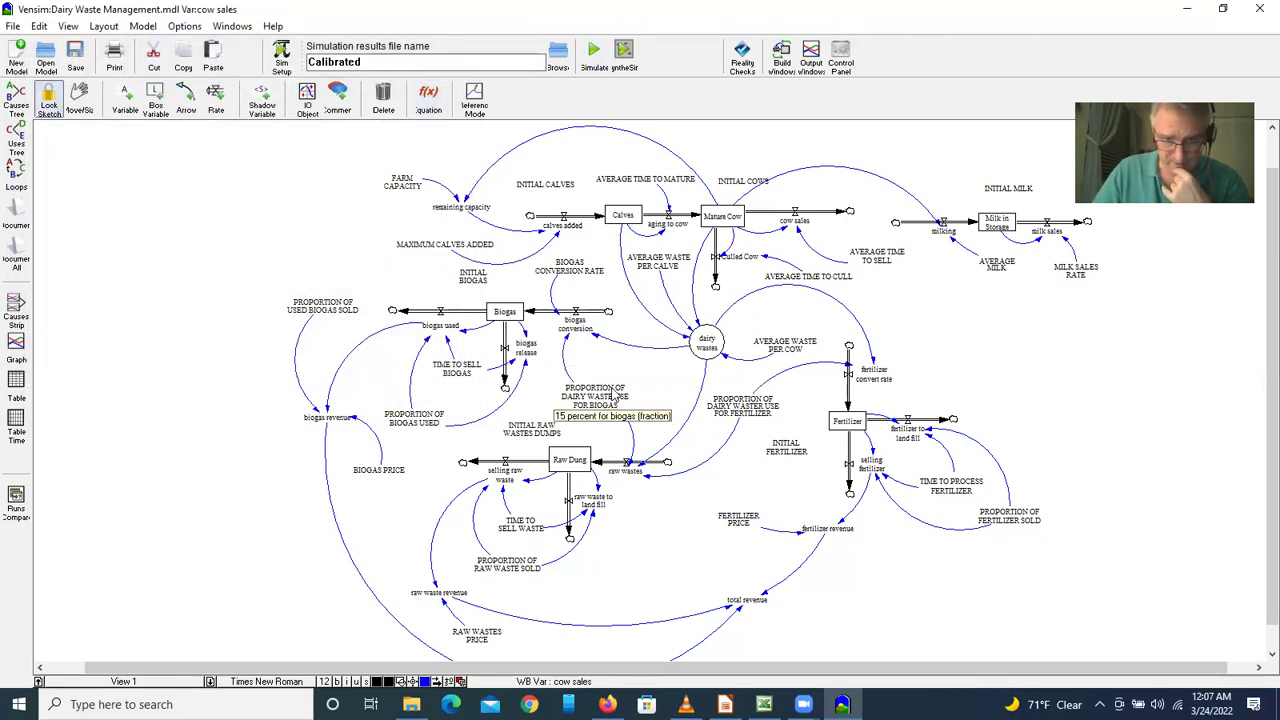
pyautogui.click(622, 215)
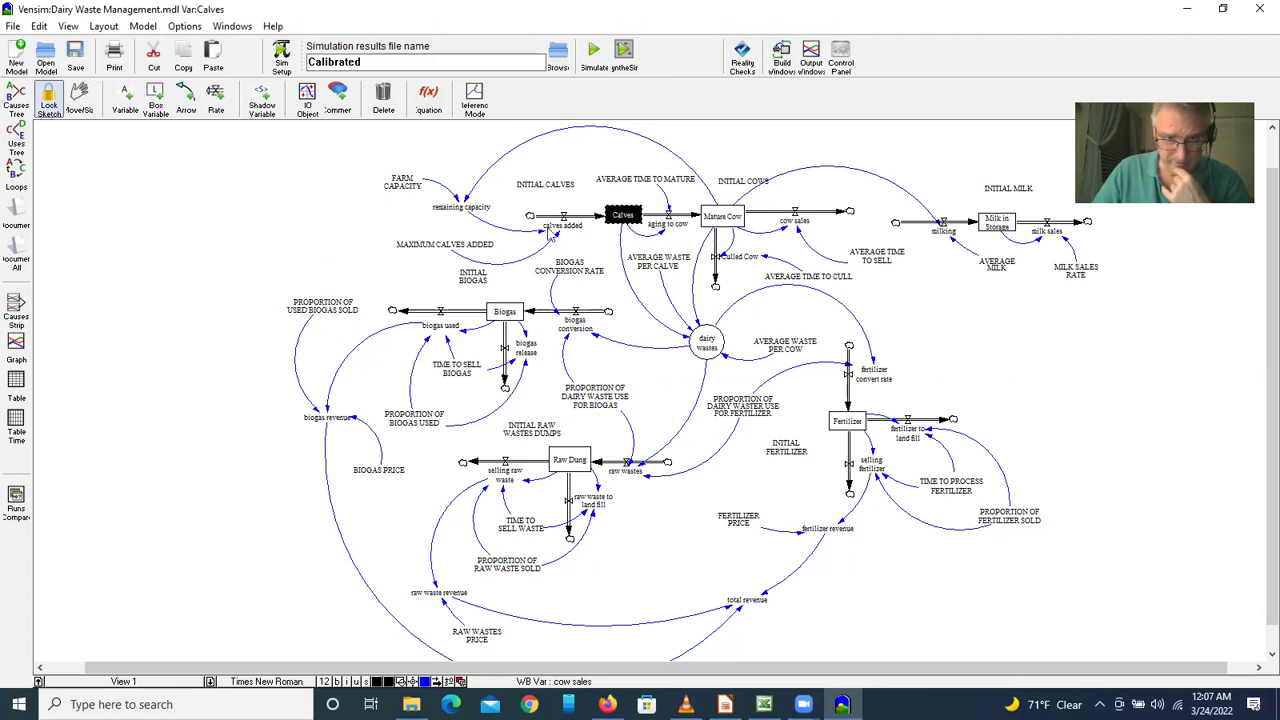
pyautogui.click(16, 350)
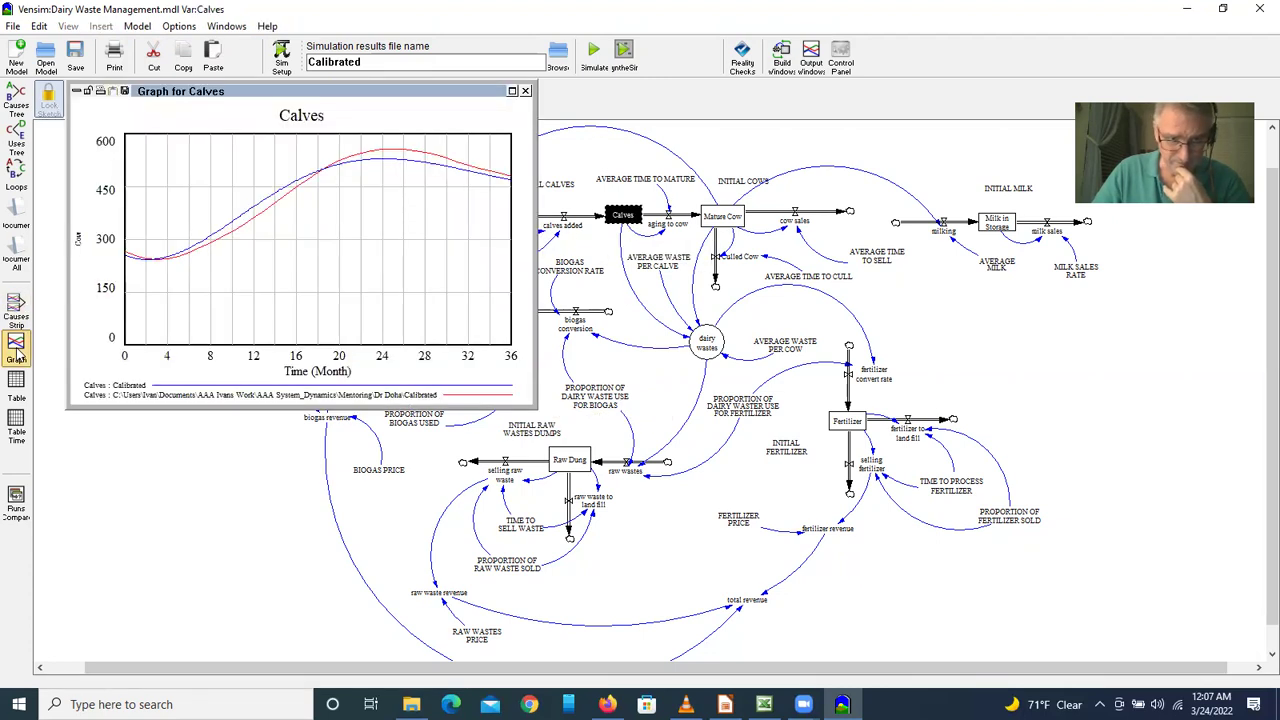
pyautogui.click(526, 91)
pyautogui.click(718, 218)
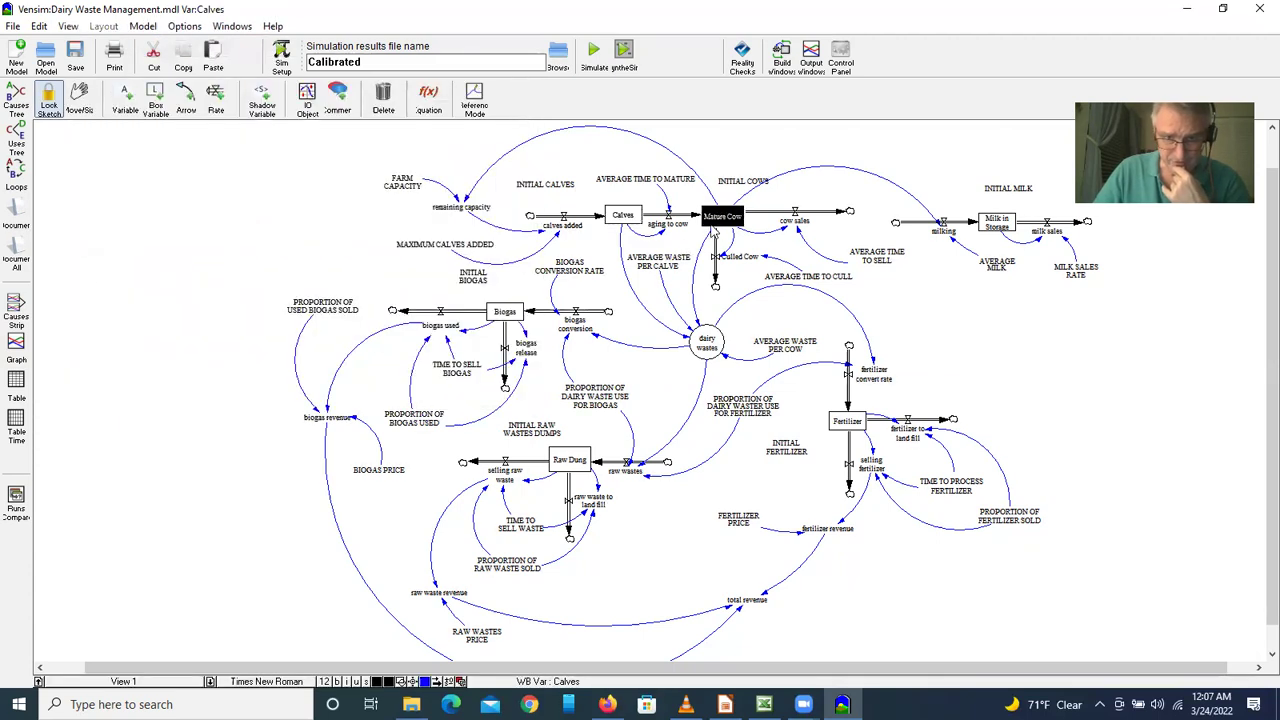
pyautogui.click(15, 343)
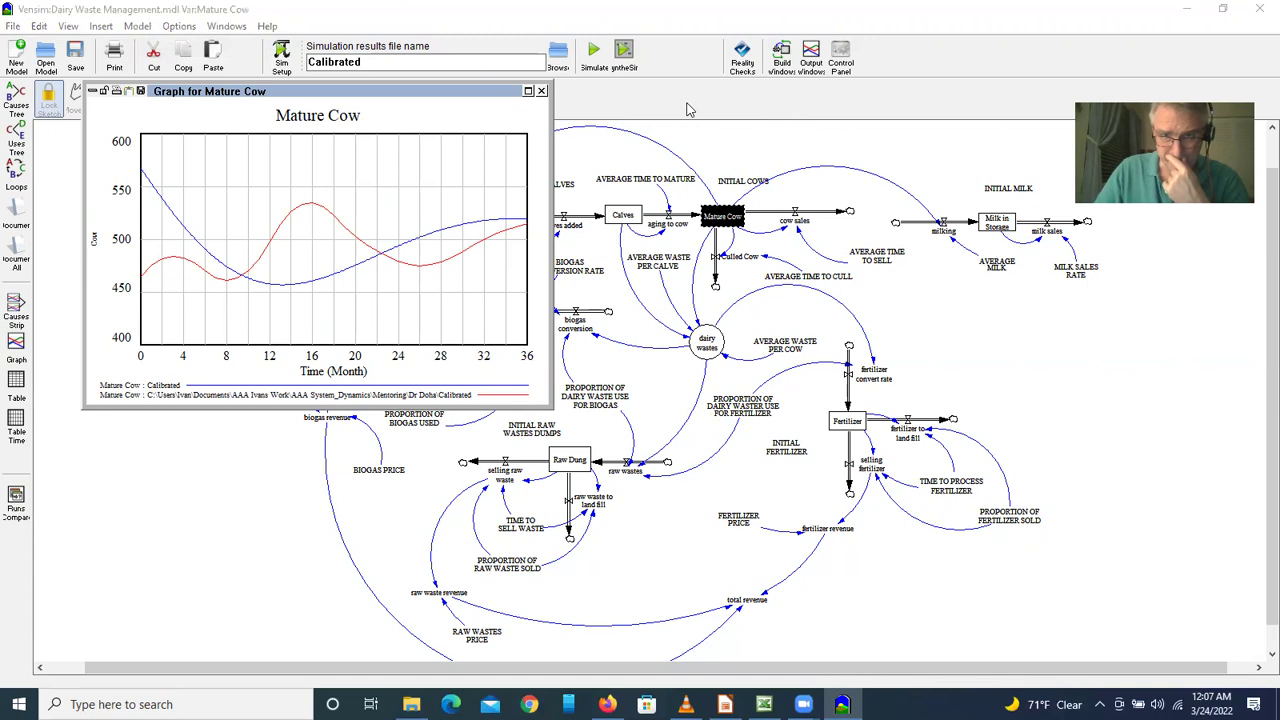
# Unload the Calibrated dataset listed with a full folder path, keeping only the local Calibrated run loaded.
pyautogui.click(843, 62)
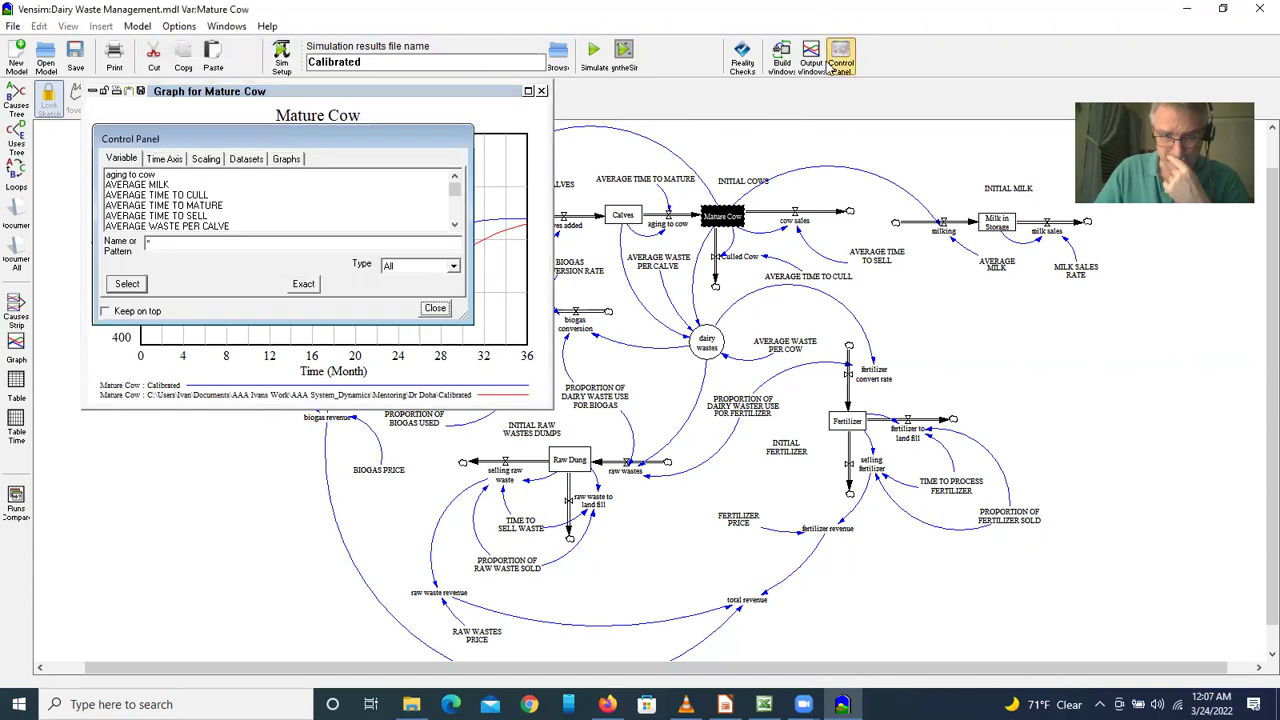
pyautogui.click(246, 159)
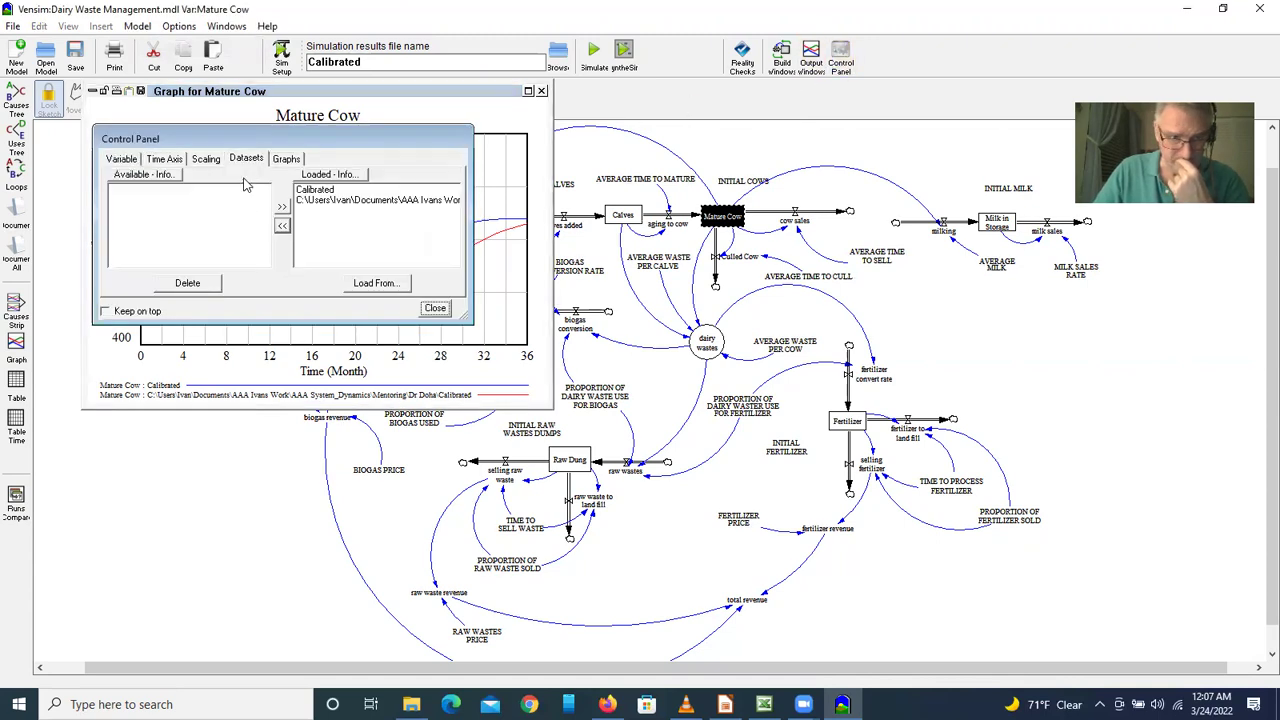
pyautogui.doubleClick(314, 200)
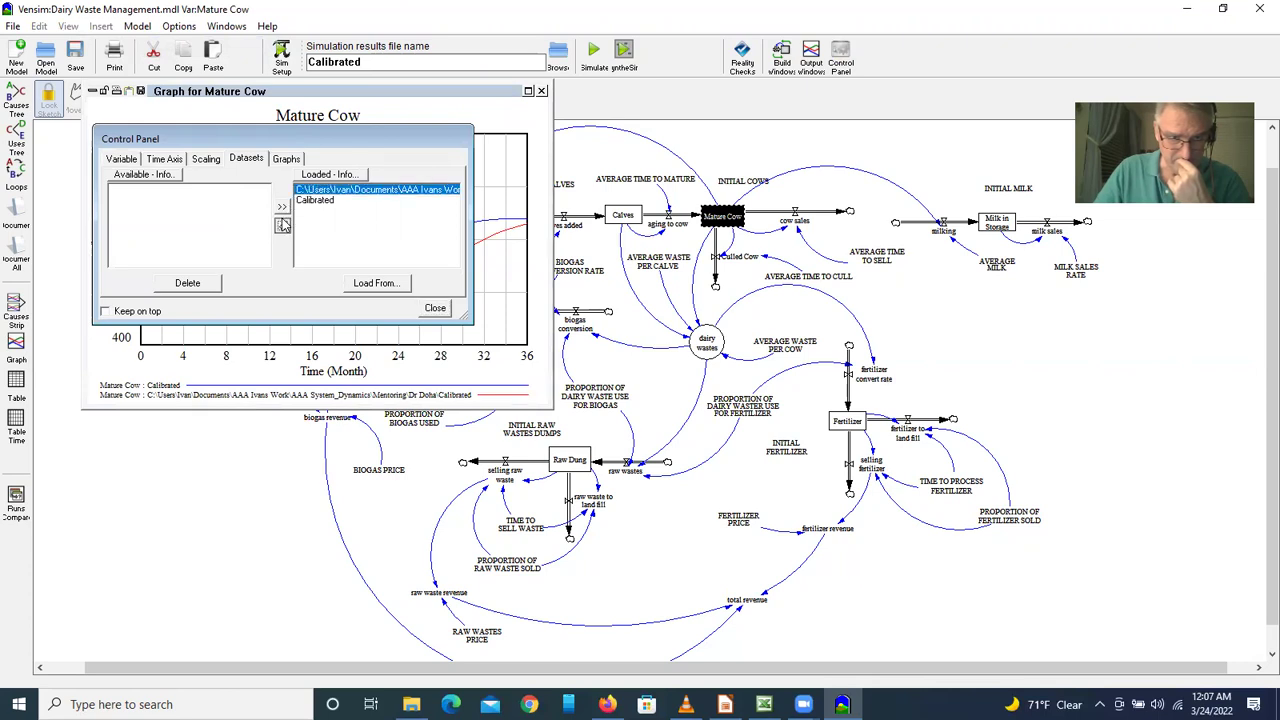
pyautogui.click(282, 225)
pyautogui.click(436, 309)
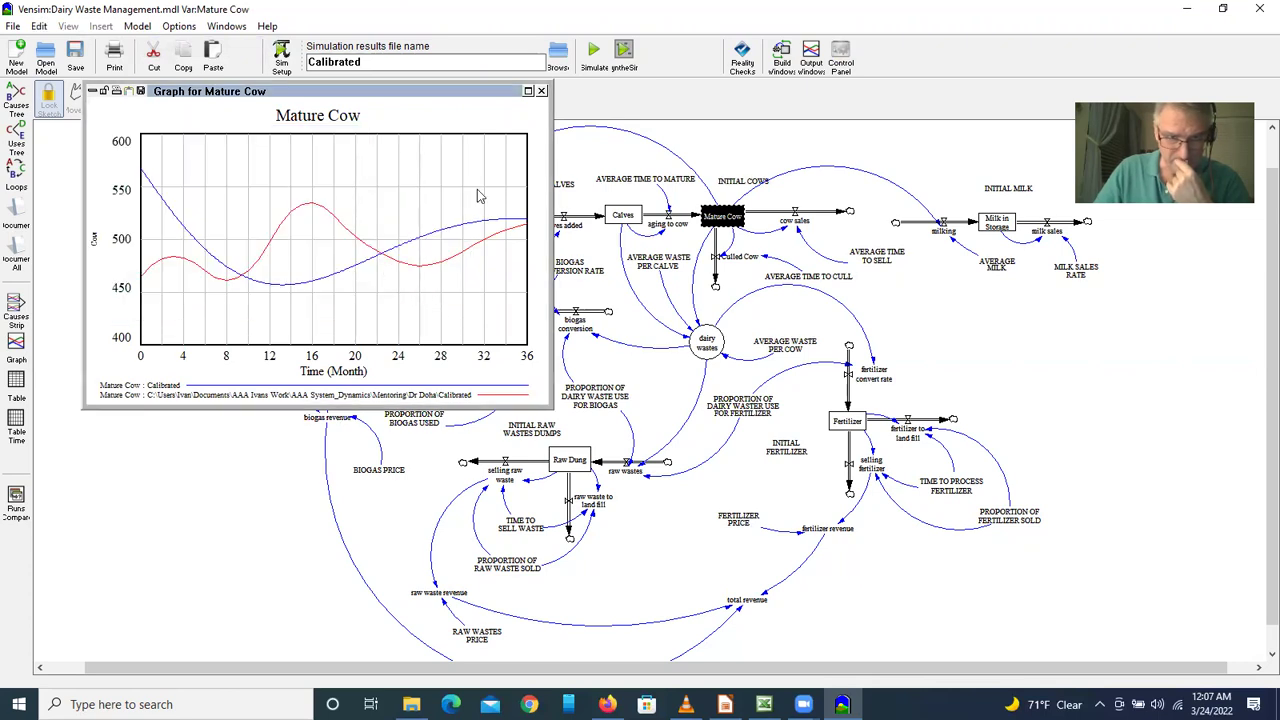
# Replace the outdated Mature Cow graph with a new one of the Calibrated run only, and close it.
pyautogui.click(541, 91)
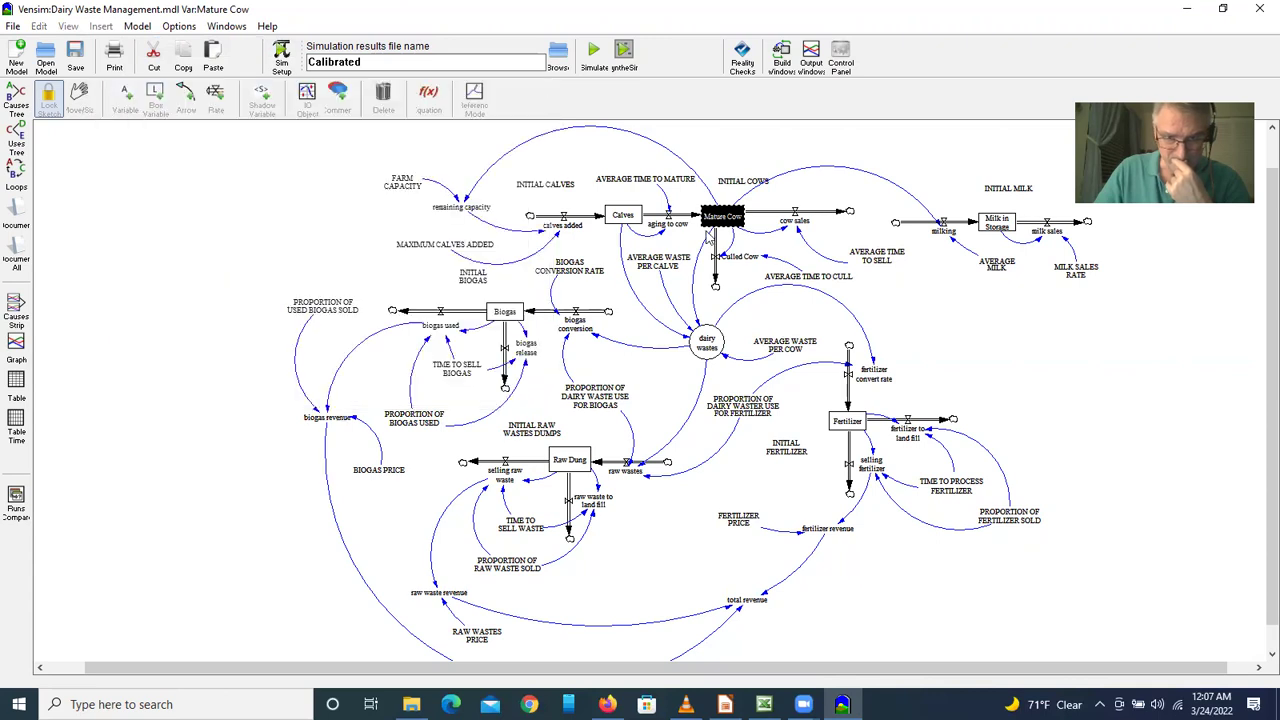
pyautogui.click(16, 343)
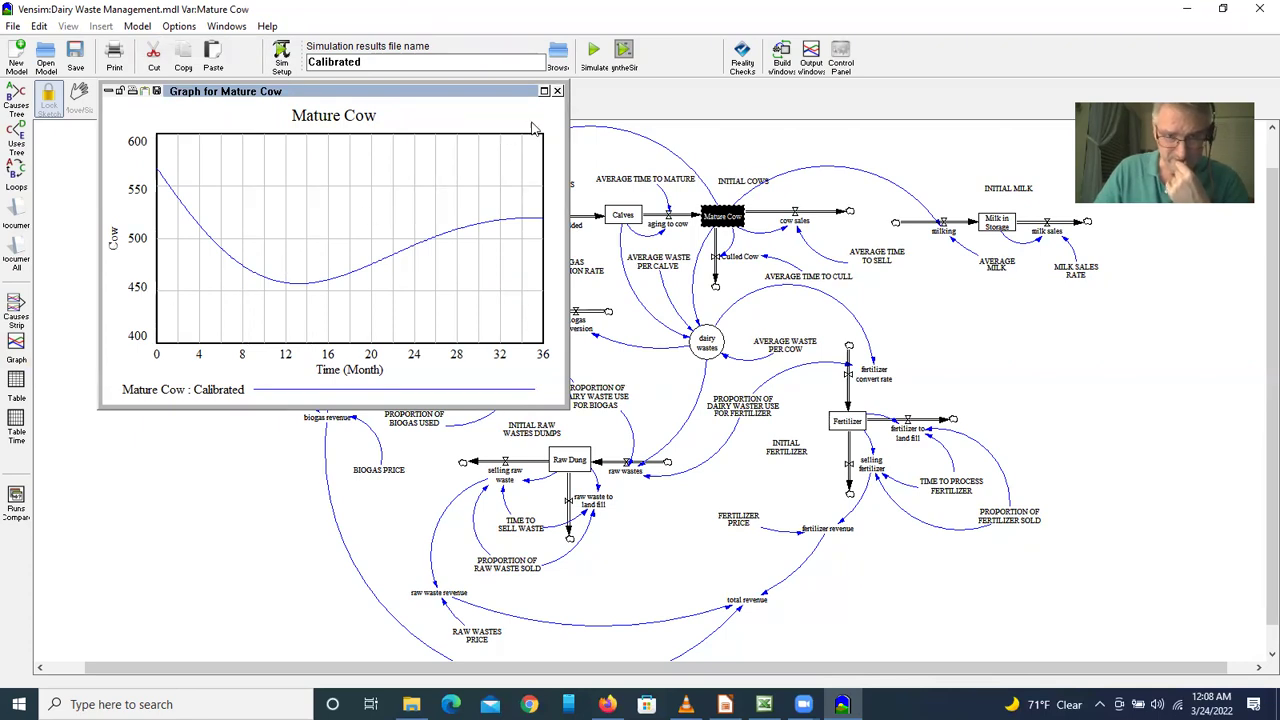
pyautogui.click(557, 91)
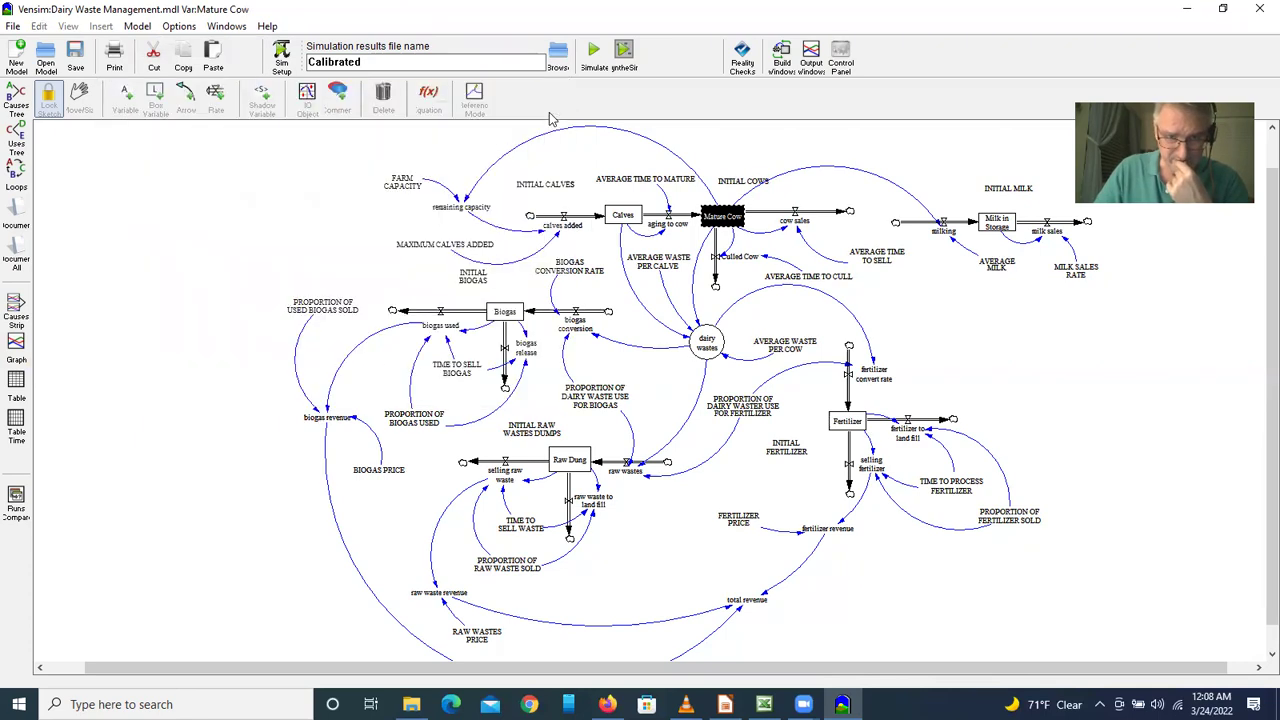
# Graph the Calves stock for the Calibrated run alone and close the graph.
pyautogui.click(604, 222)
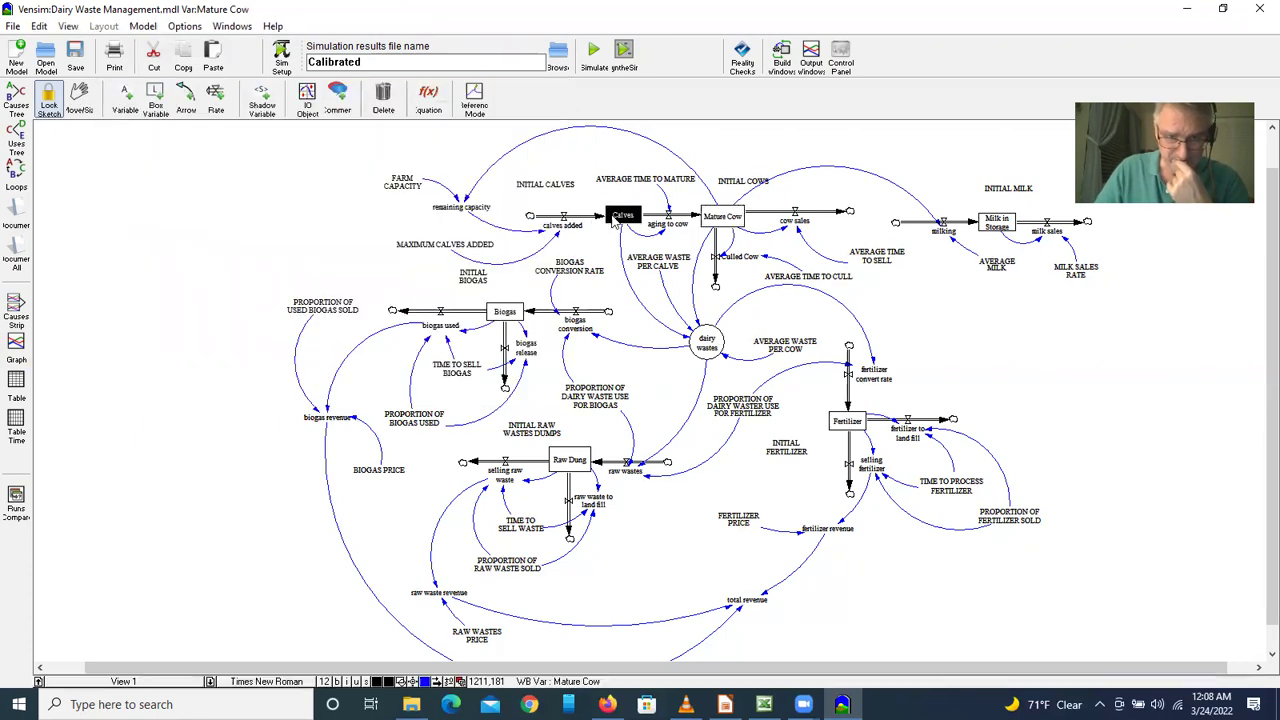
pyautogui.click(15, 346)
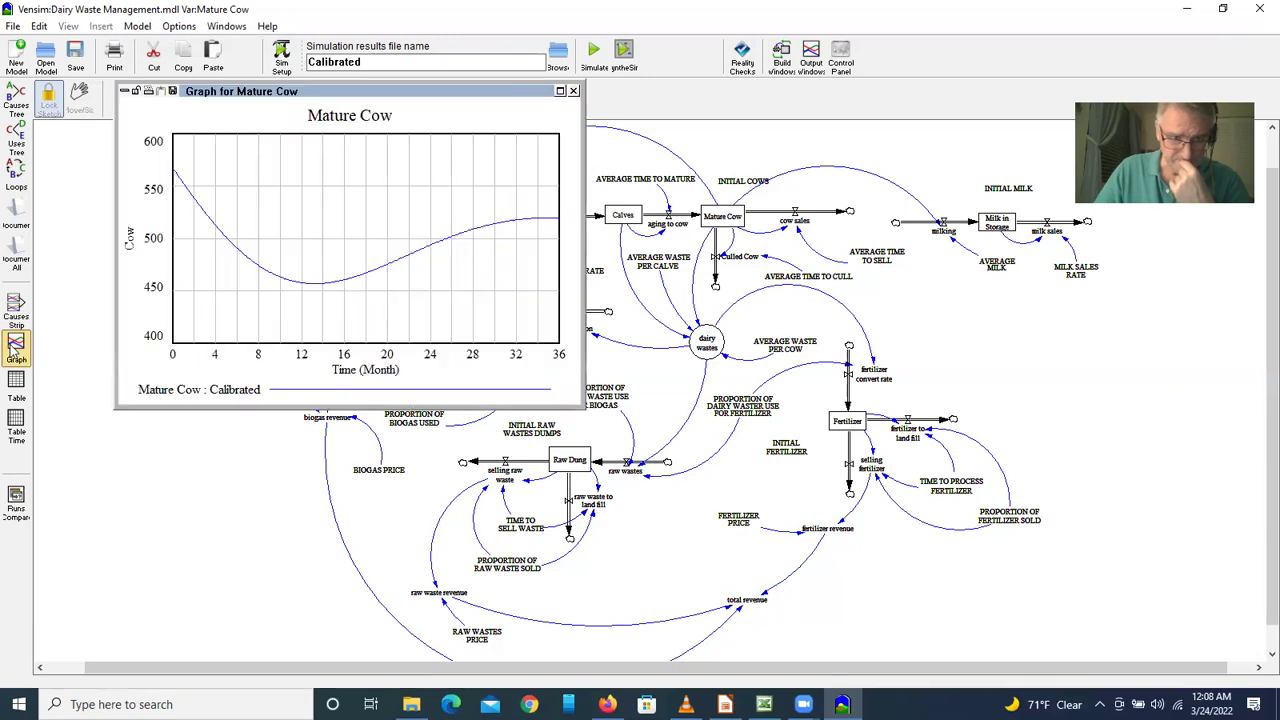
pyautogui.click(573, 91)
pyautogui.click(620, 219)
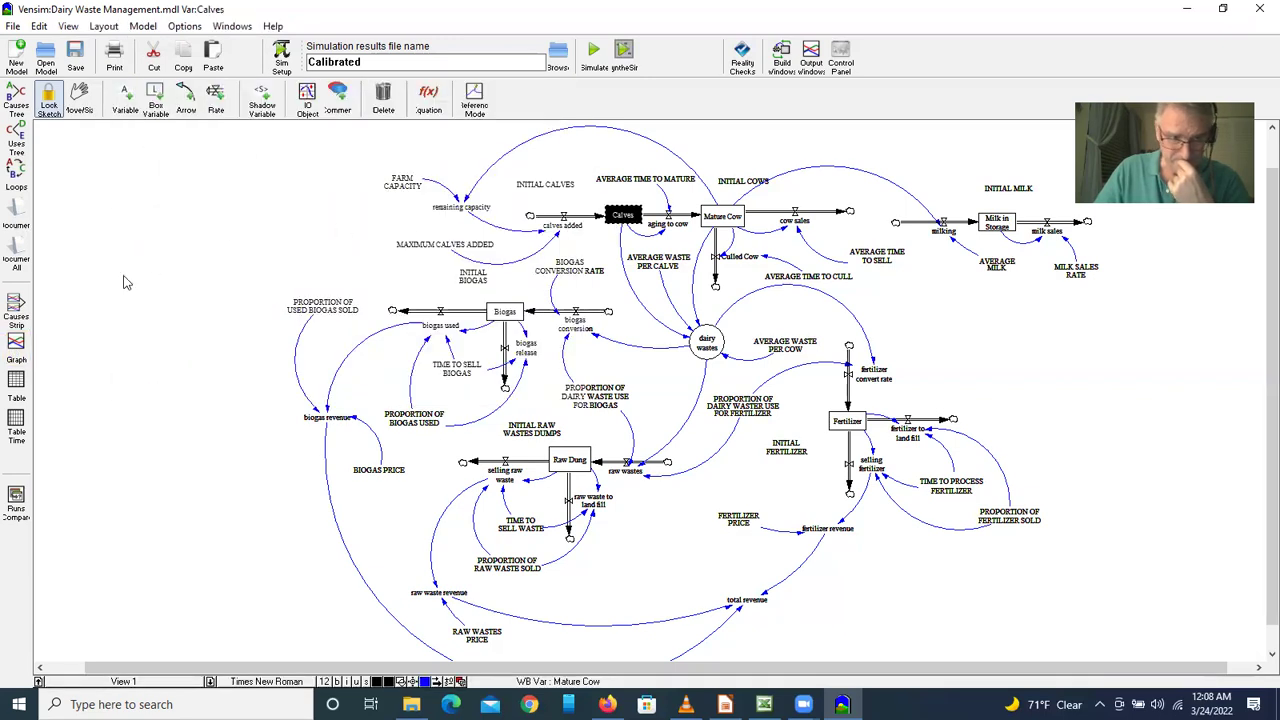
pyautogui.click(15, 346)
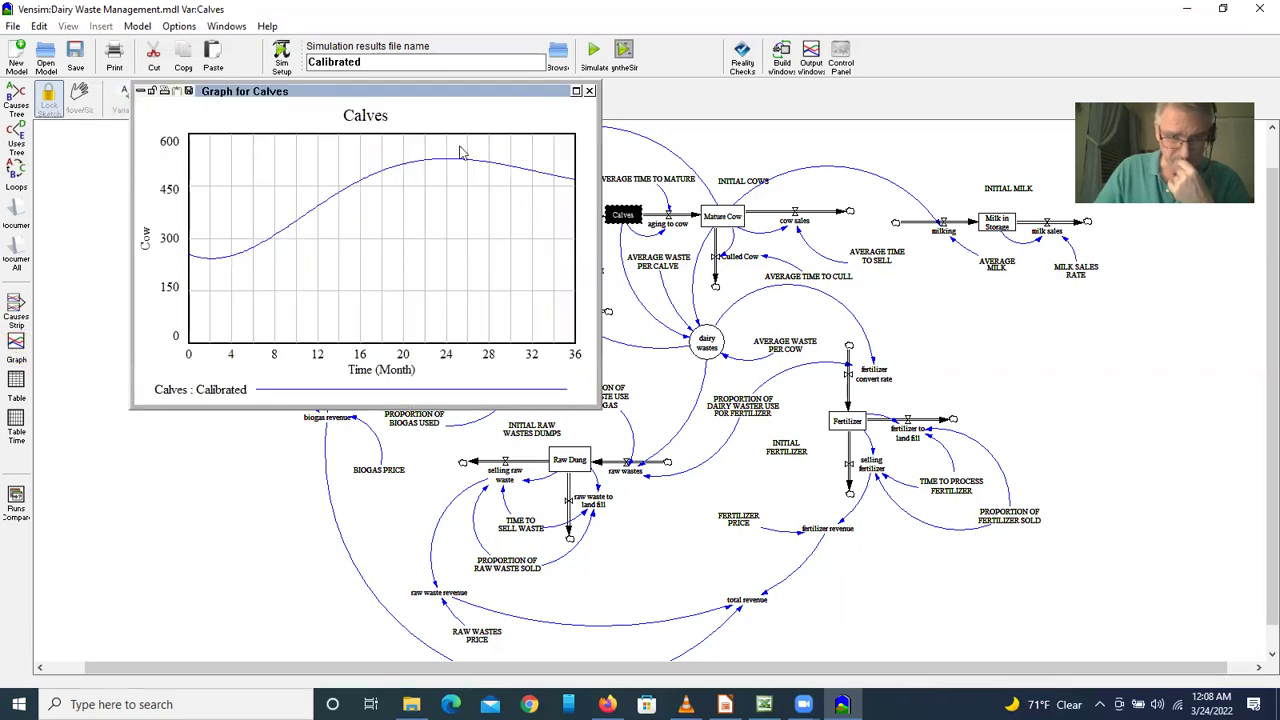
pyautogui.click(590, 91)
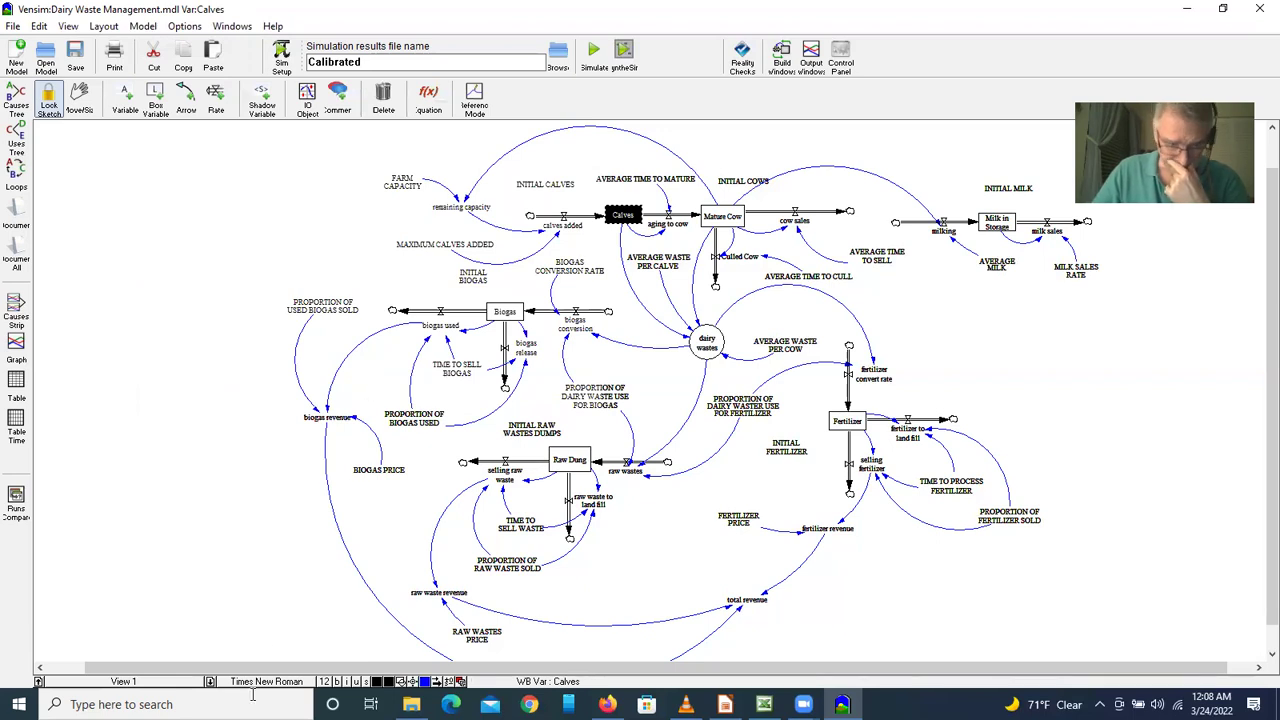
# Switch to Excel, open the Dairy Waste workbook with its links updated, and show the first columns of Sheet1.
pyautogui.click(764, 704)
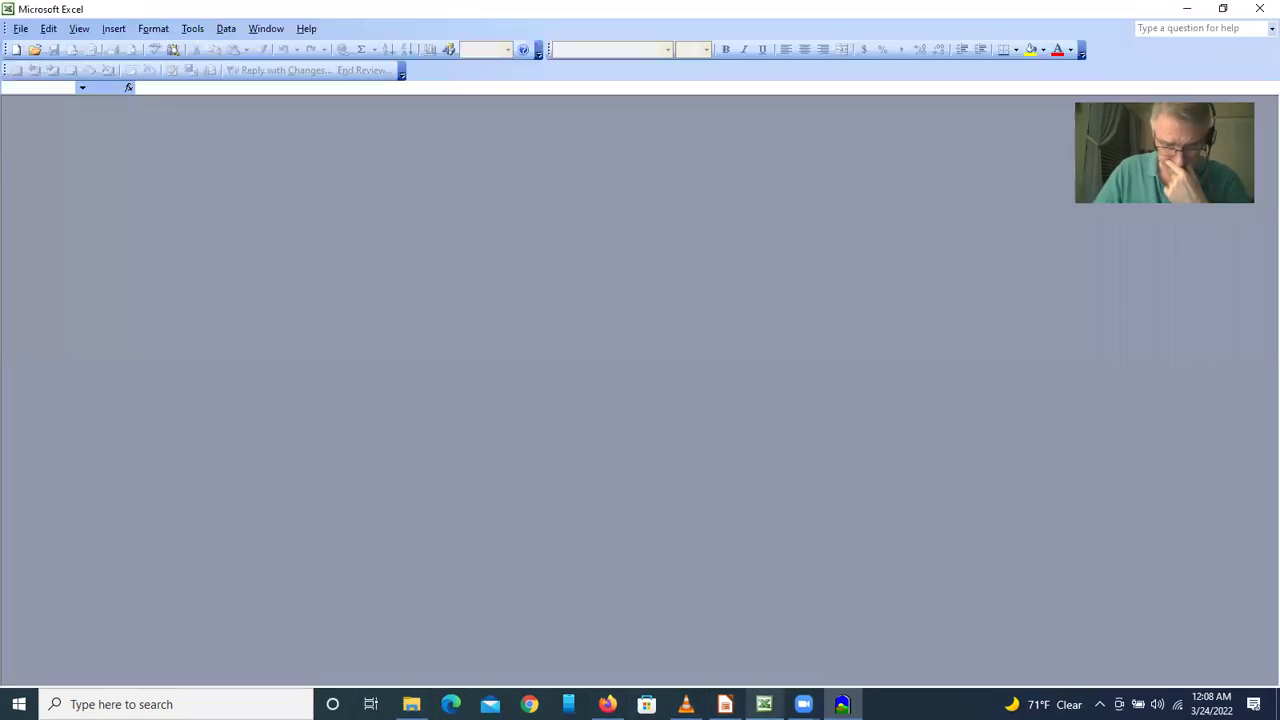
pyautogui.click(20, 28)
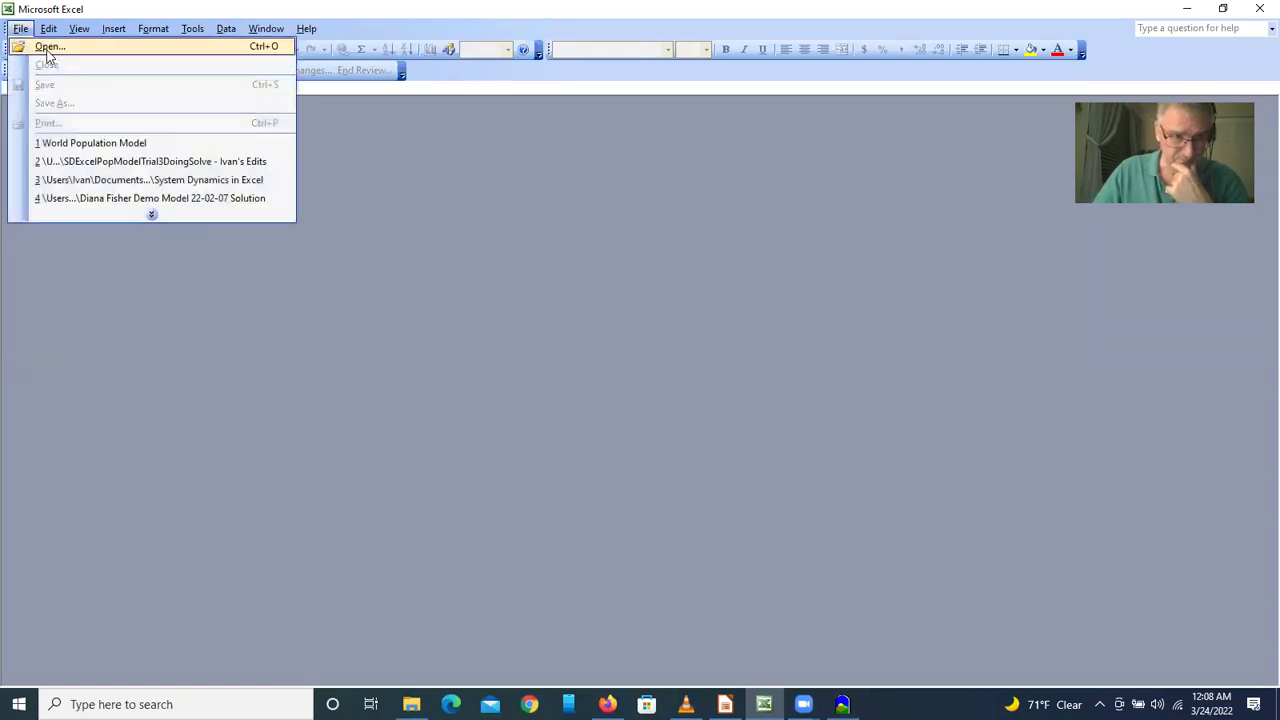
pyautogui.click(49, 46)
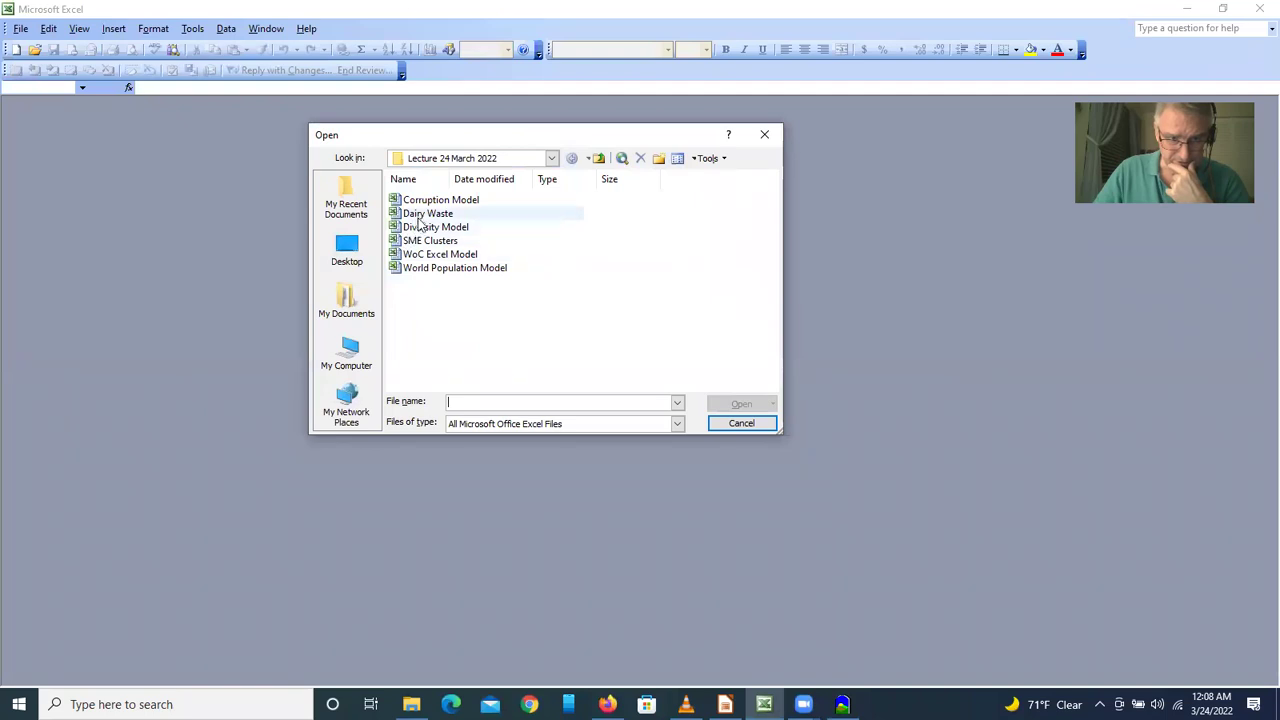
pyautogui.click(421, 214)
pyautogui.click(717, 404)
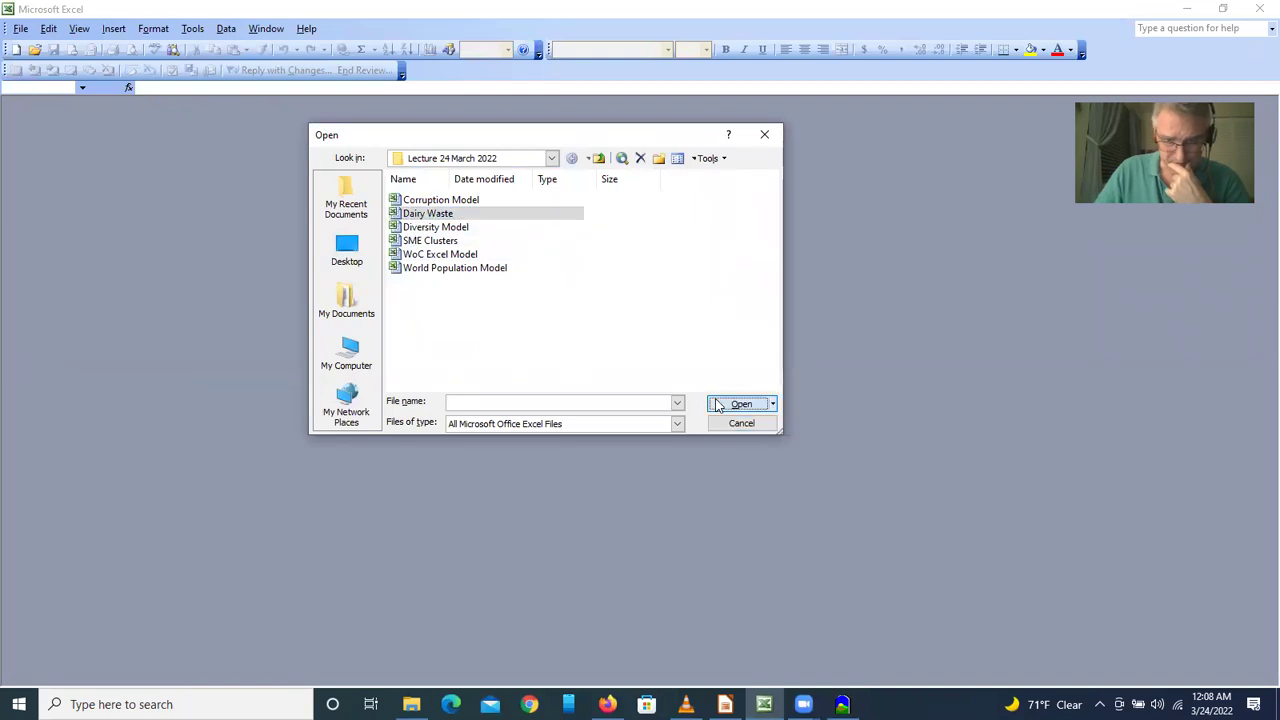
pyautogui.click(552, 349)
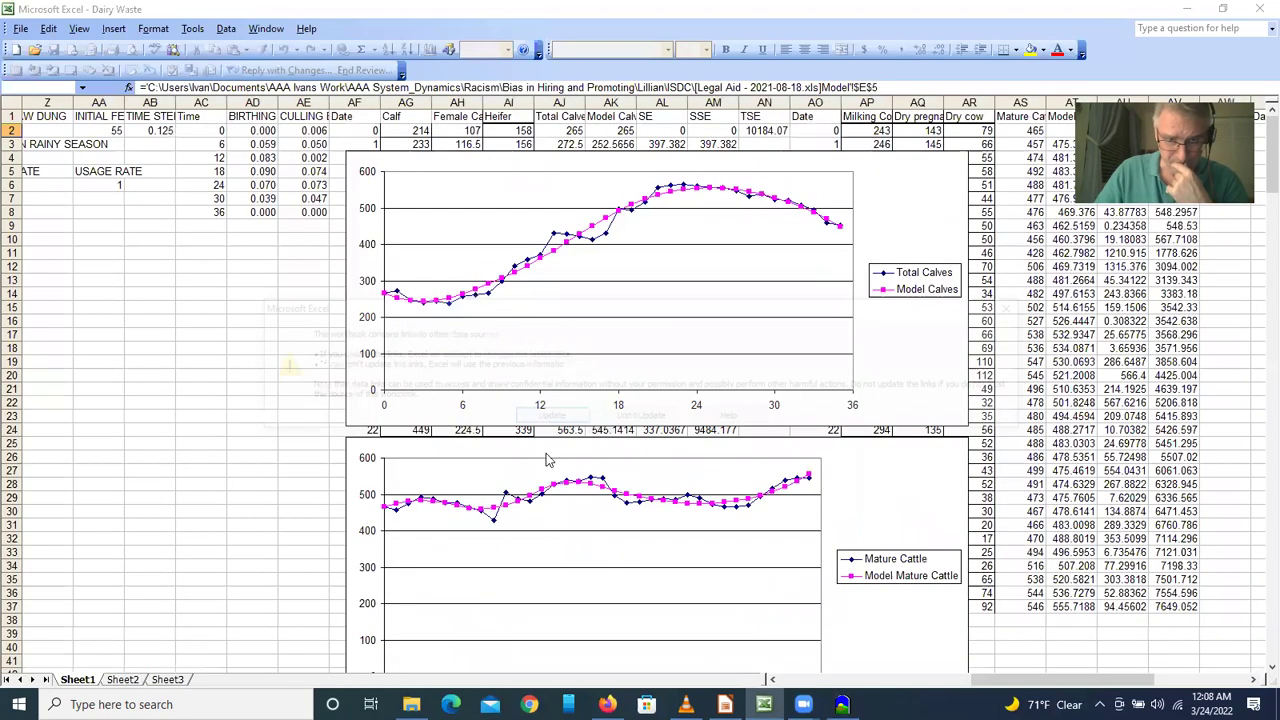
pyautogui.click(549, 418)
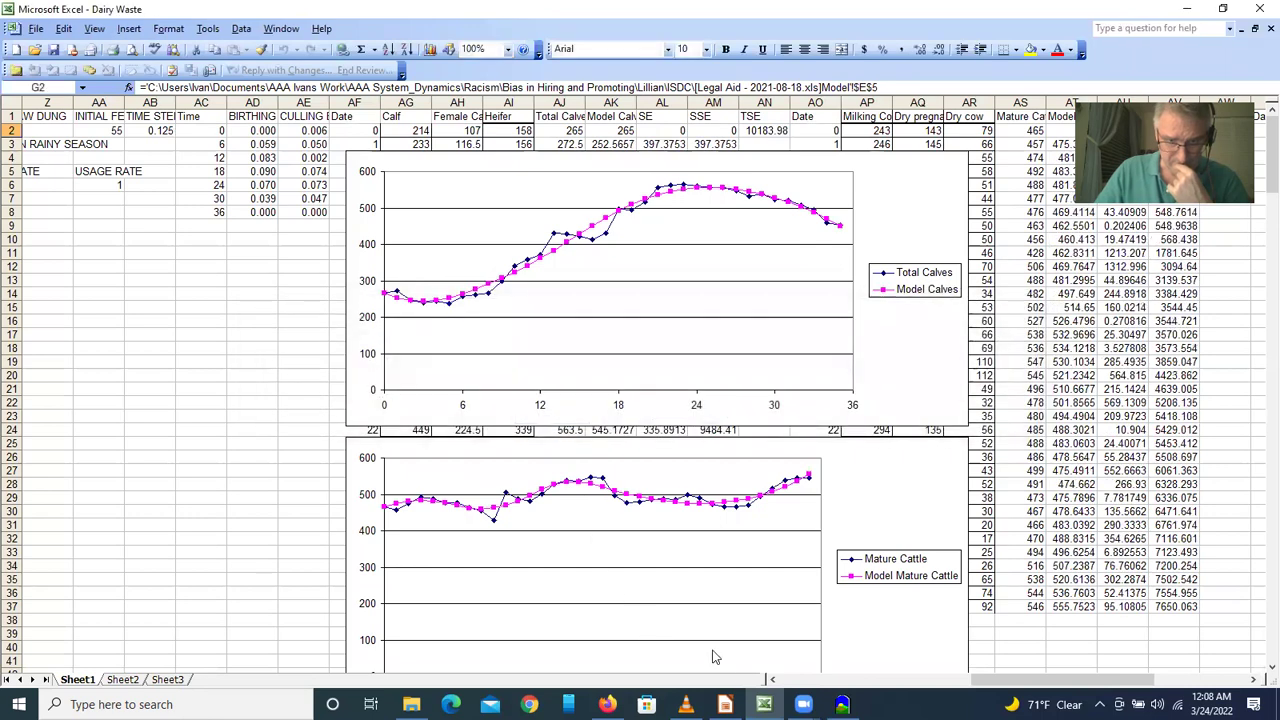
pyautogui.click(940, 682)
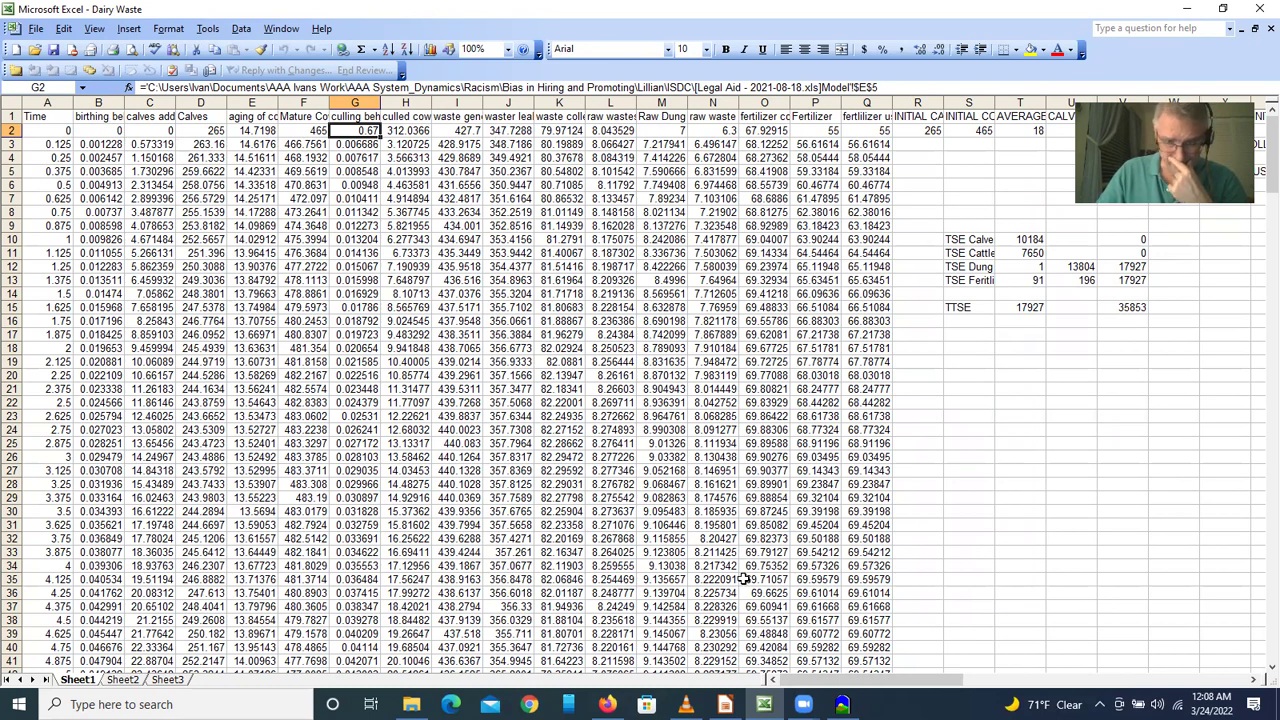
# Examine the Sheet1 charts comparing actual and modelled values for total calves and mature cattle.
pyautogui.moveTo(806, 679); pyautogui.dragTo(1016, 682)
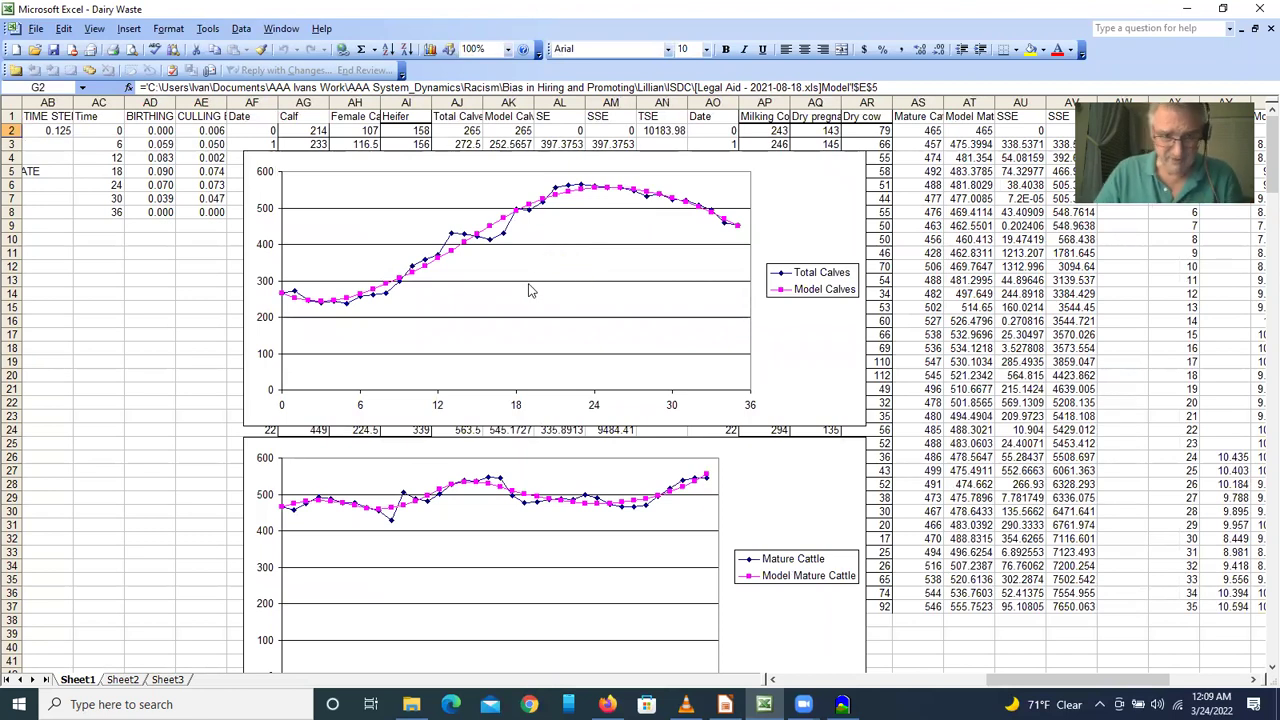
pyautogui.scroll(-1, 530, 289)
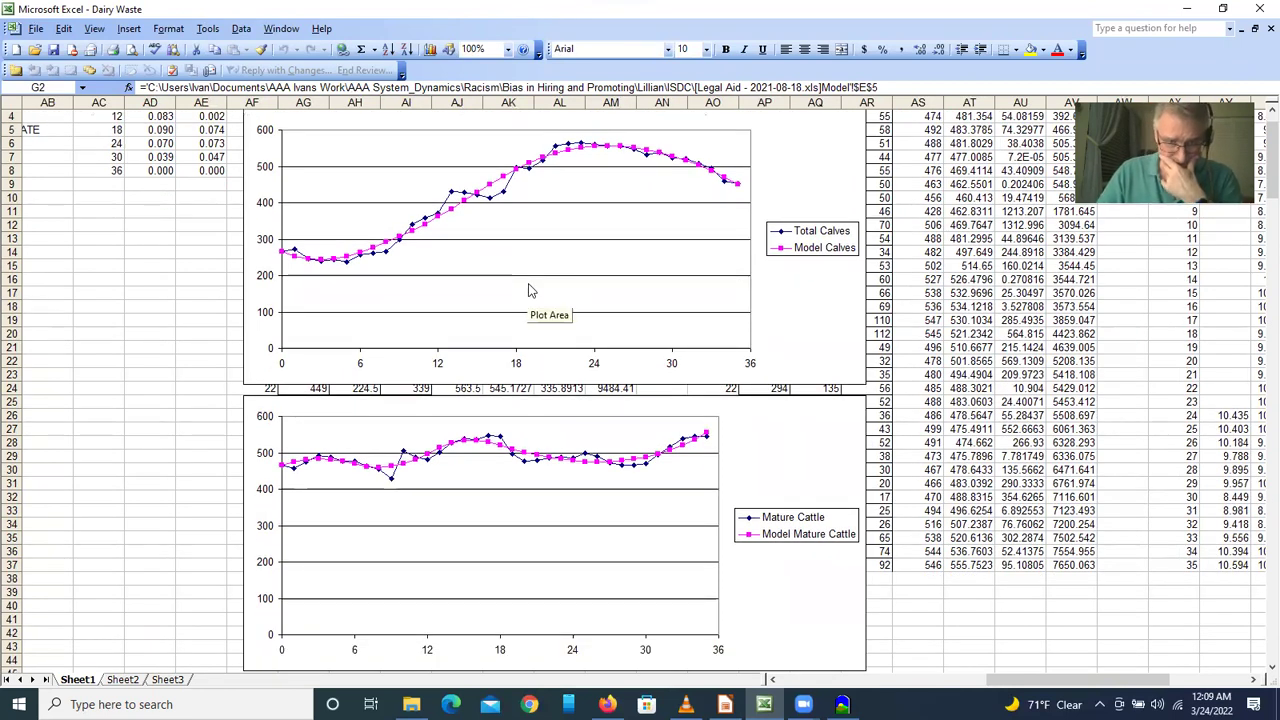
pyautogui.scroll(-1, 530, 289)
pyautogui.scroll(2, 530, 289)
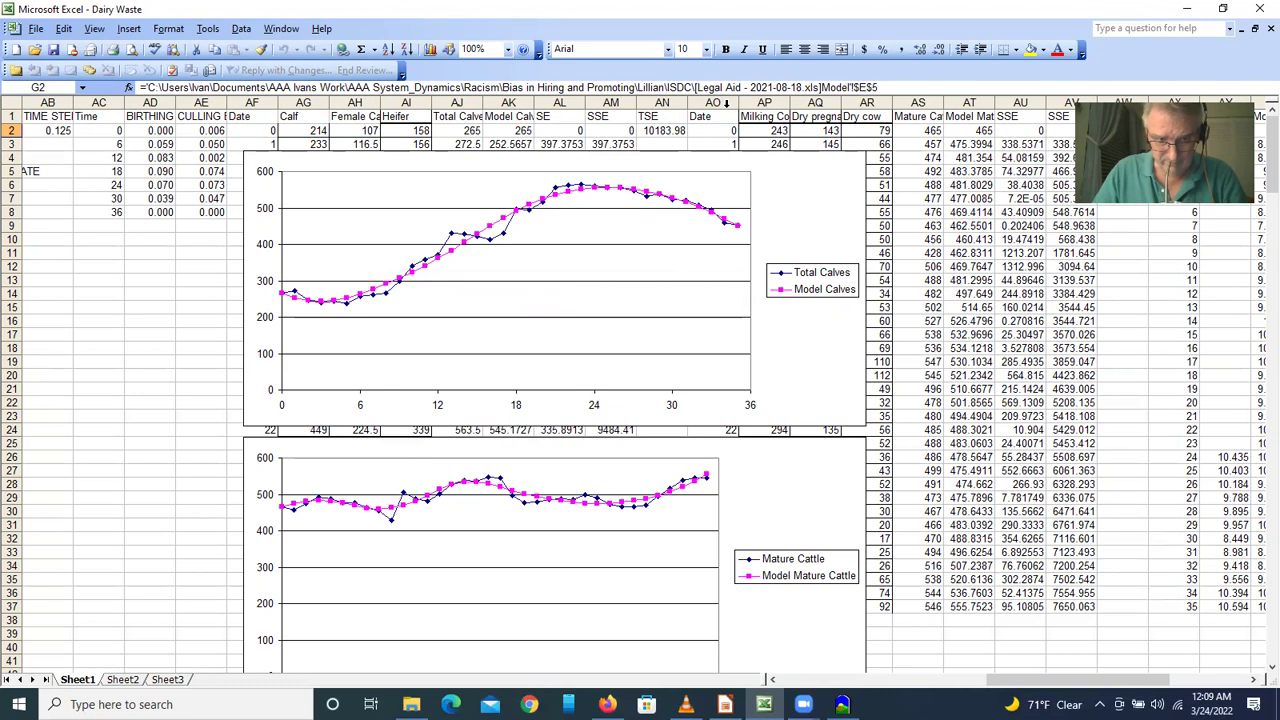
# Highlight the Date, Milking Cow, Dry pregnant cow, Dry cow and Mature Cattle data columns one after another.
pyautogui.click(726, 103)
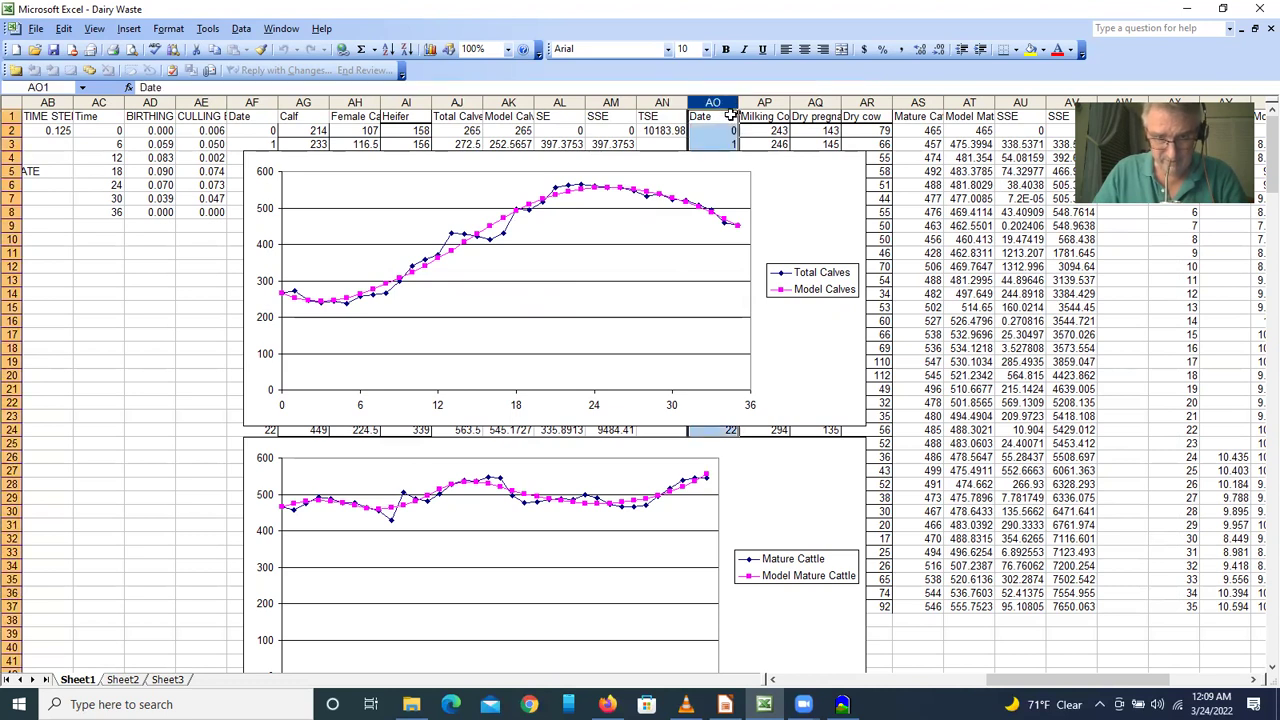
pyautogui.click(765, 103)
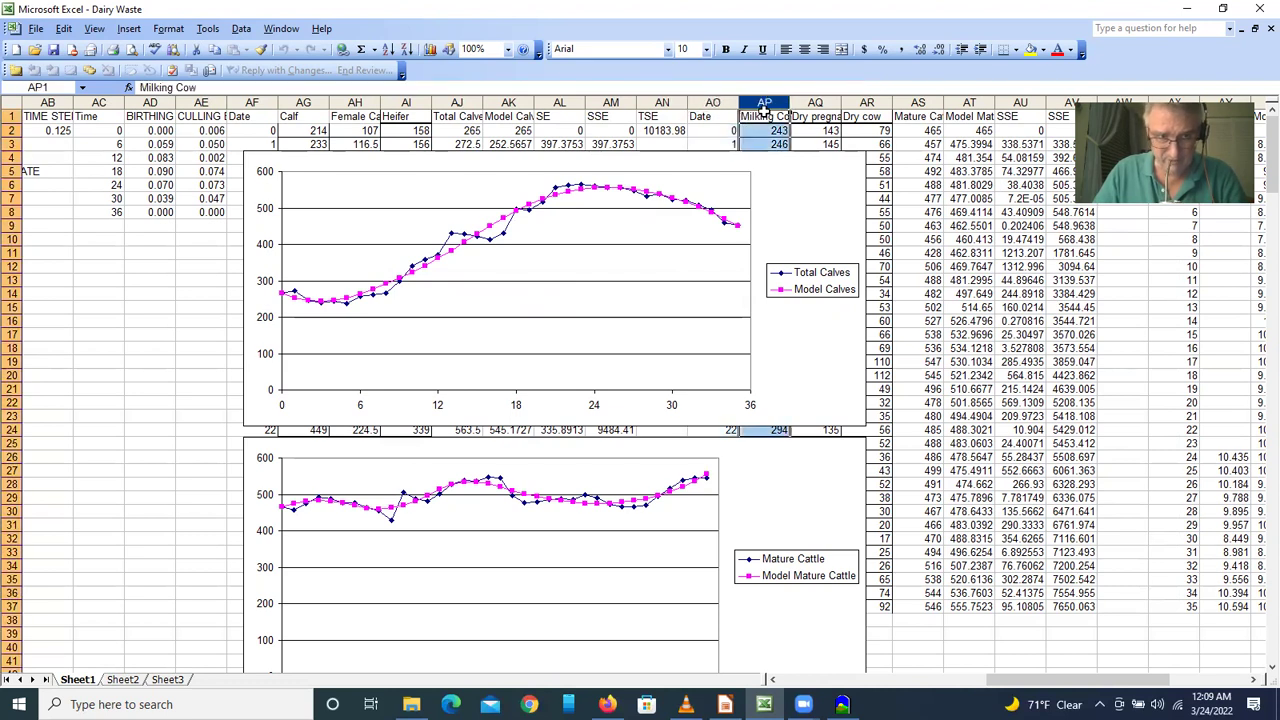
pyautogui.click(815, 103)
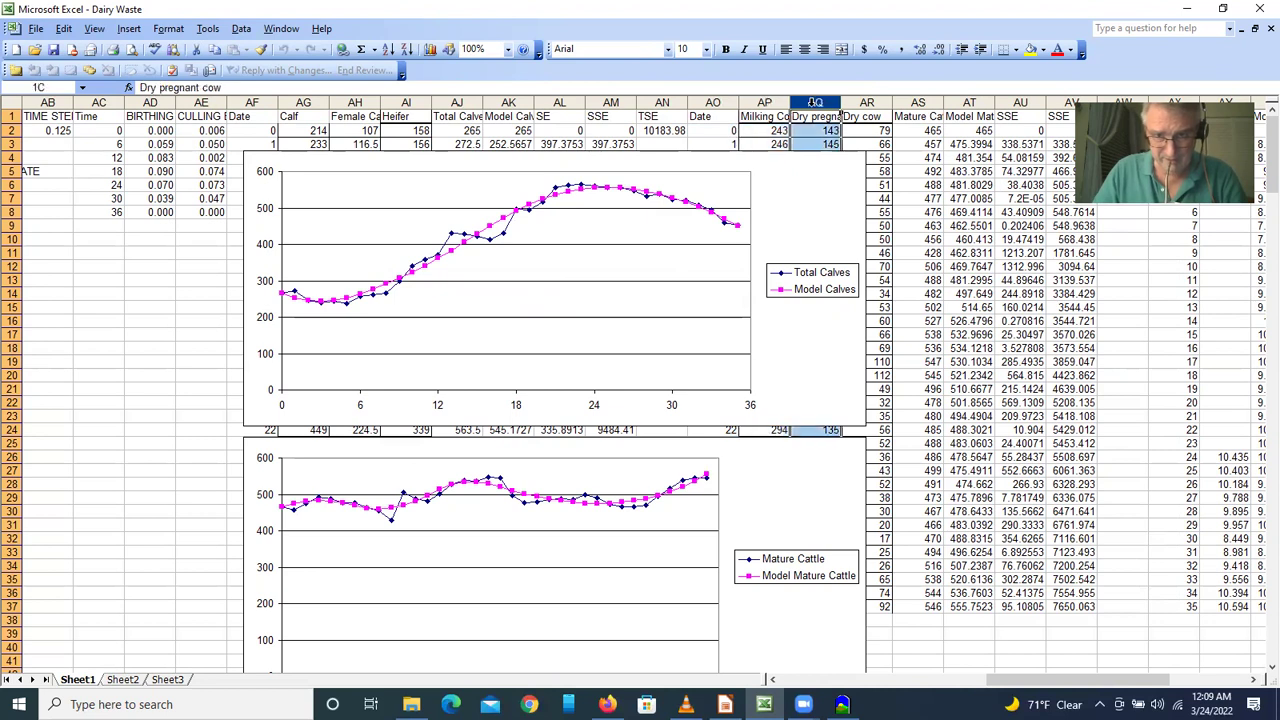
pyautogui.click(867, 103)
pyautogui.click(917, 103)
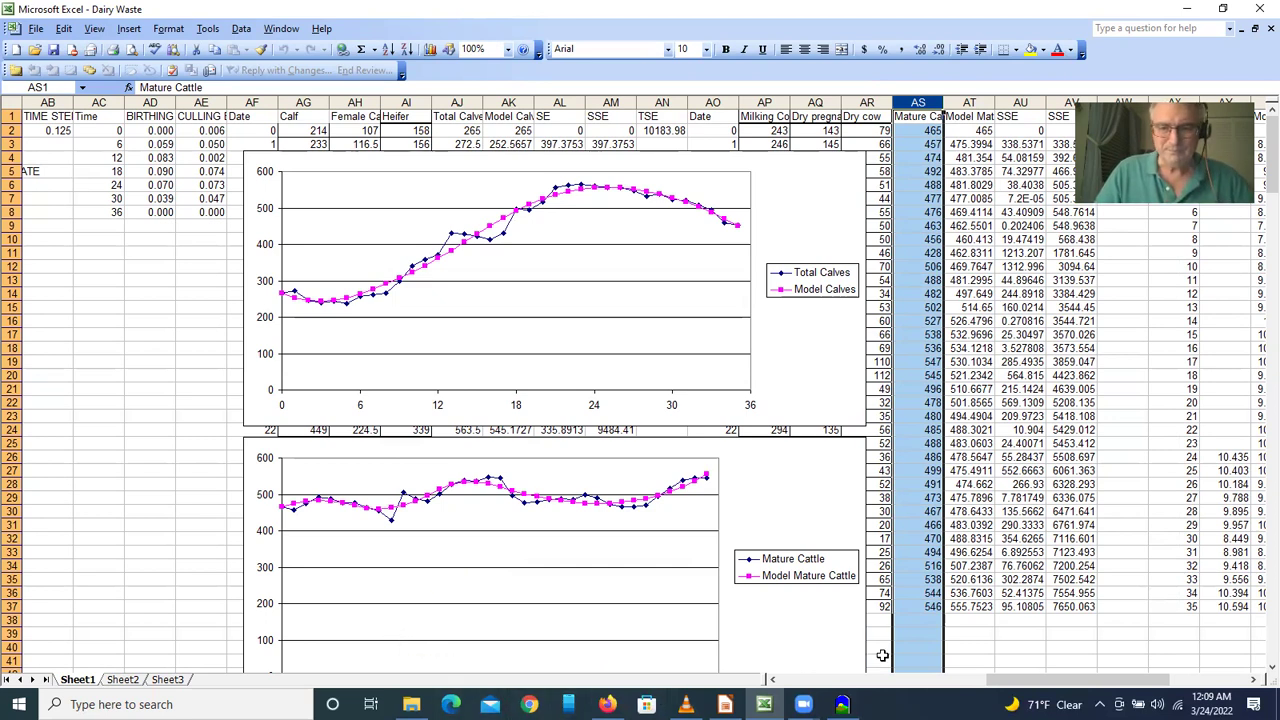
# Run Solver to minimize target cell V15 by changing cells W4:X4 and W2, and close its results.
pyautogui.moveTo(980, 683); pyautogui.dragTo(720, 634)
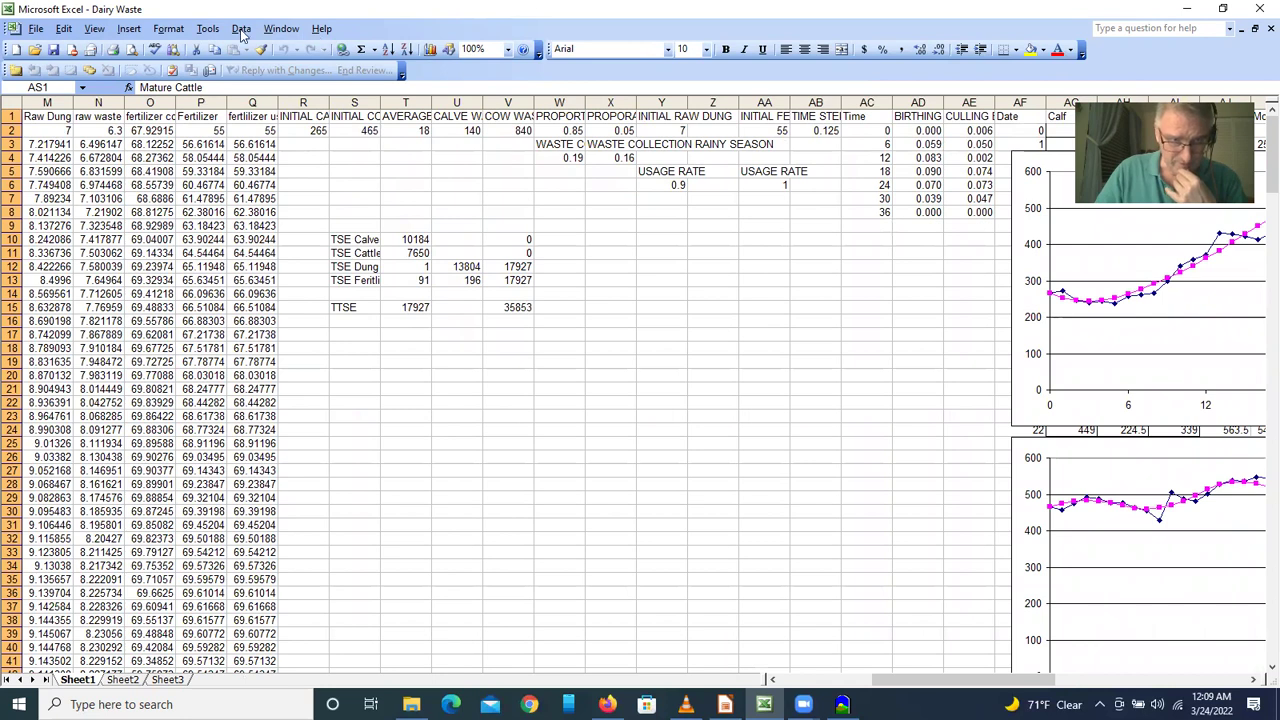
pyautogui.click(207, 28)
pyautogui.click(233, 64)
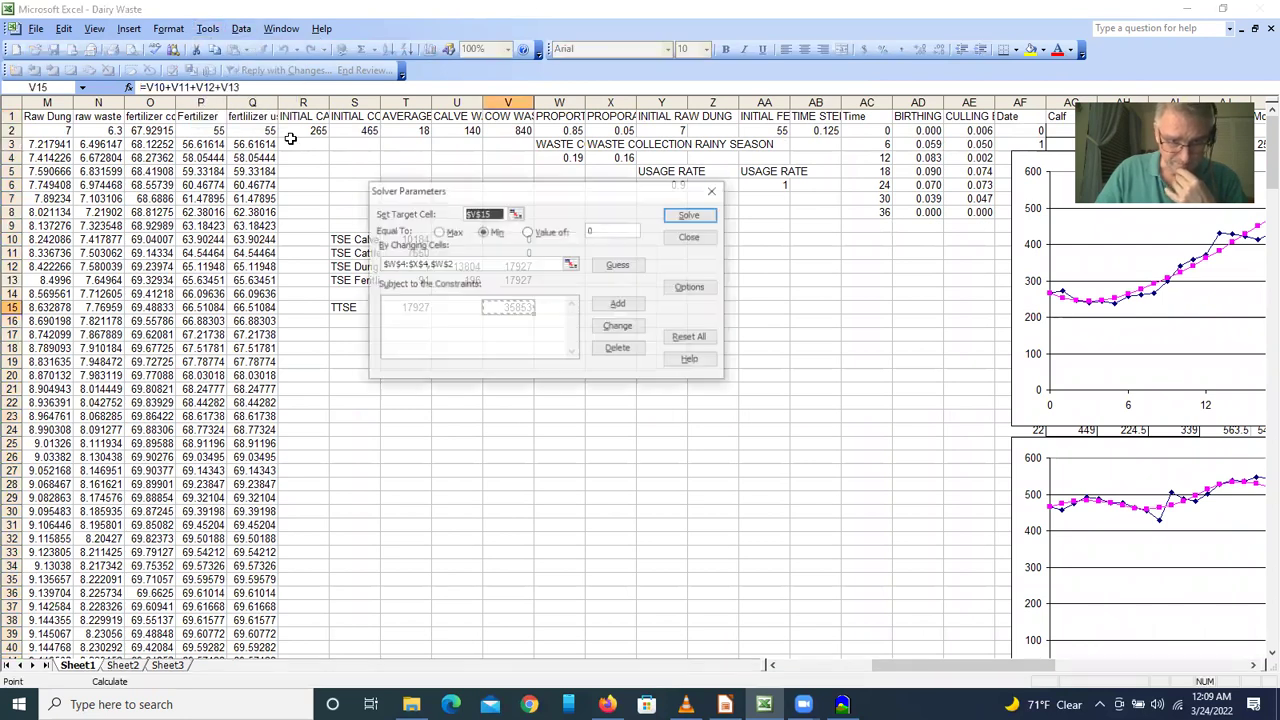
pyautogui.moveTo(518, 194); pyautogui.dragTo(790, 270)
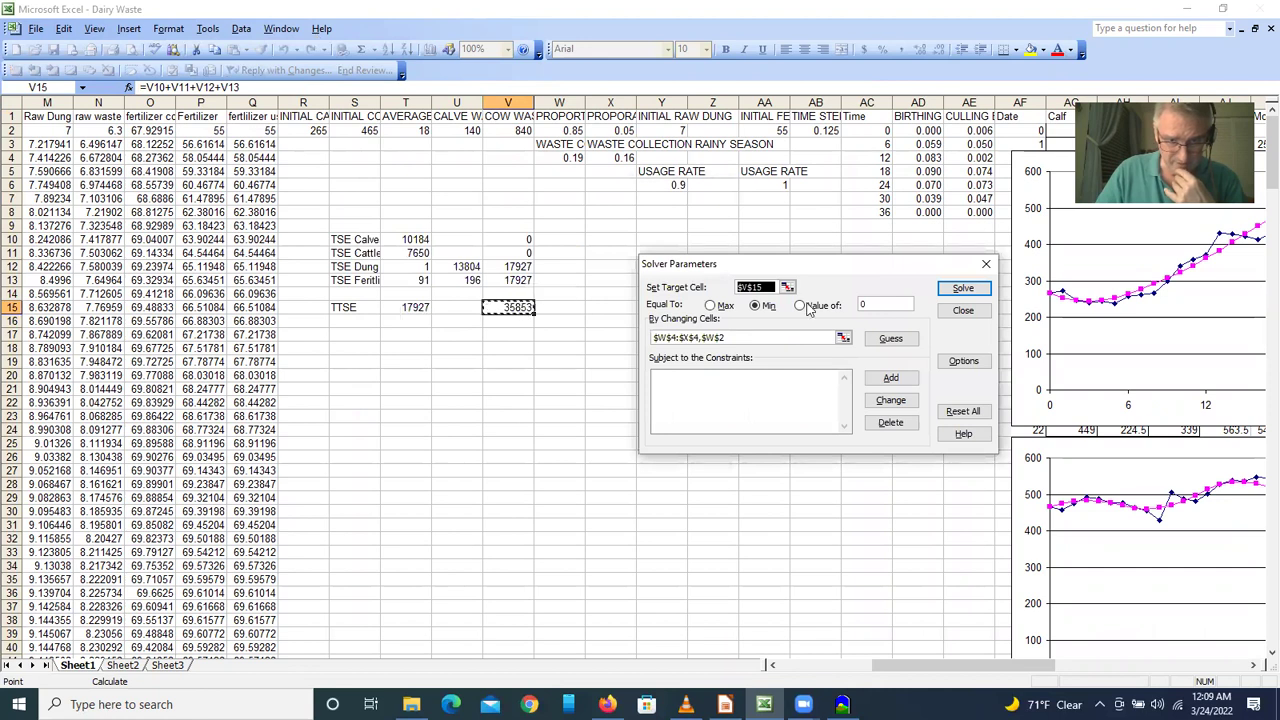
pyautogui.click(965, 290)
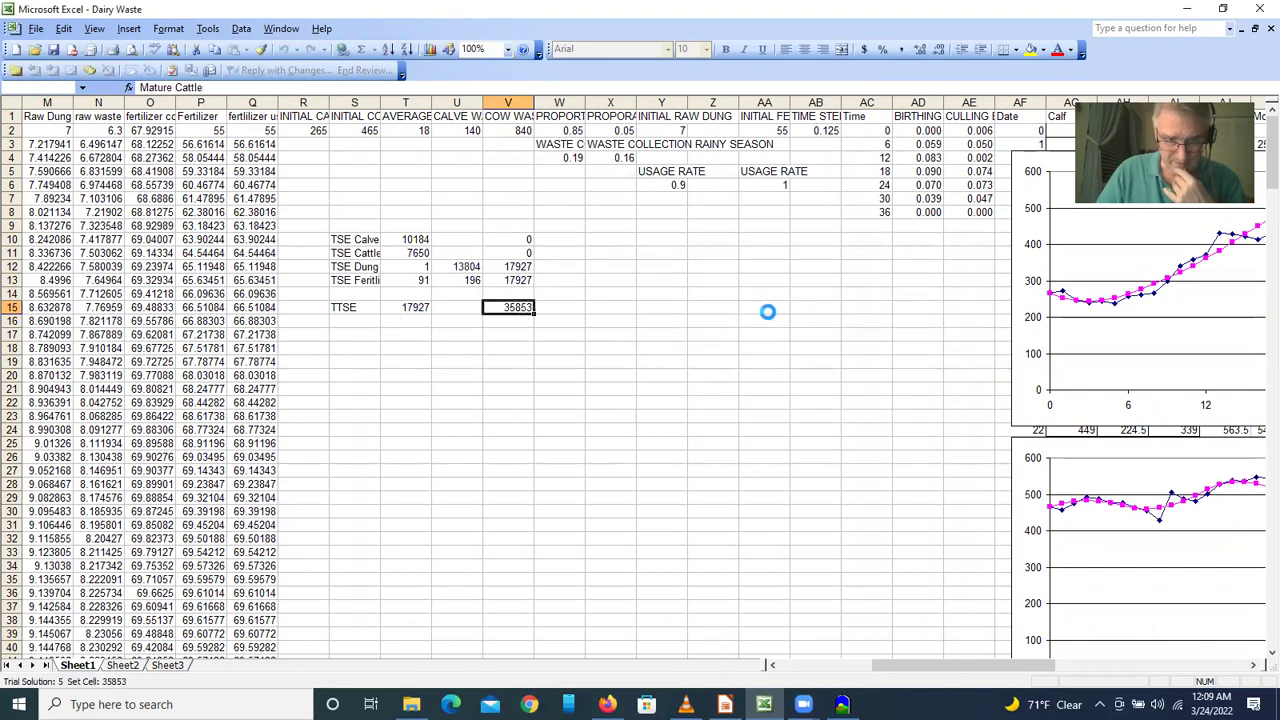
pyautogui.click(694, 408)
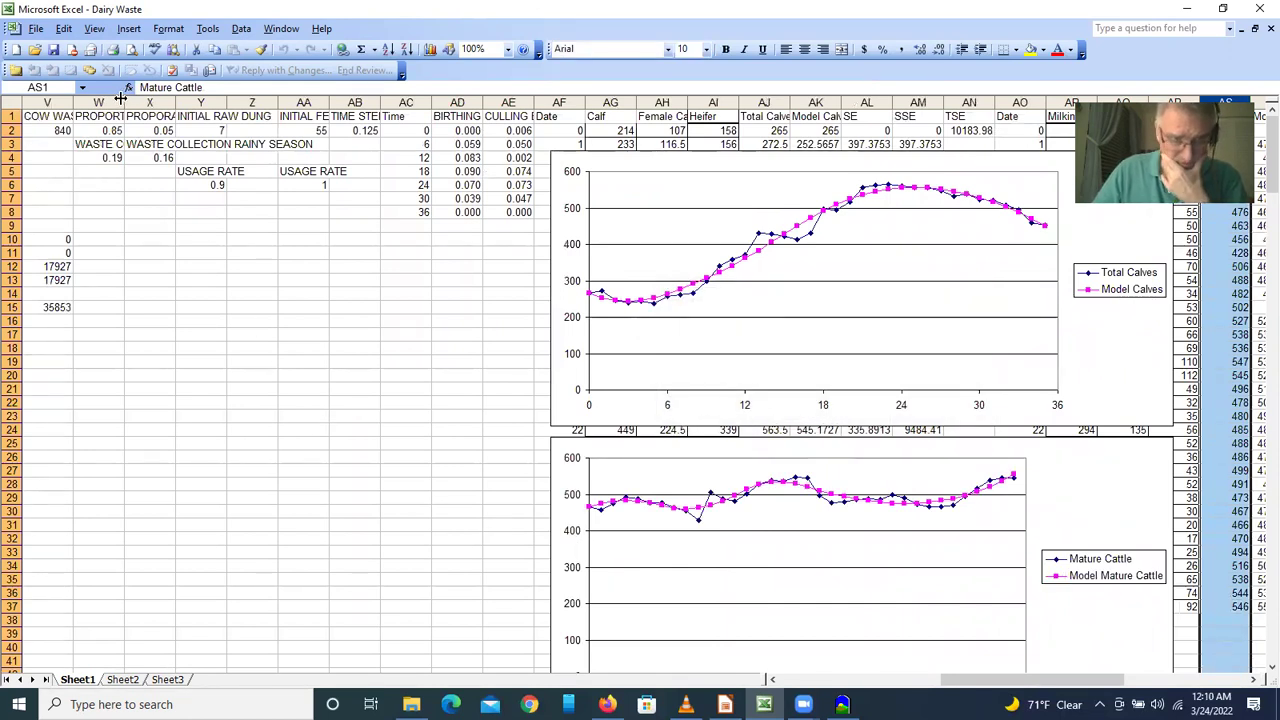
# Close the Dairy Waste workbook without saving the changes.
pyautogui.click(36, 28)
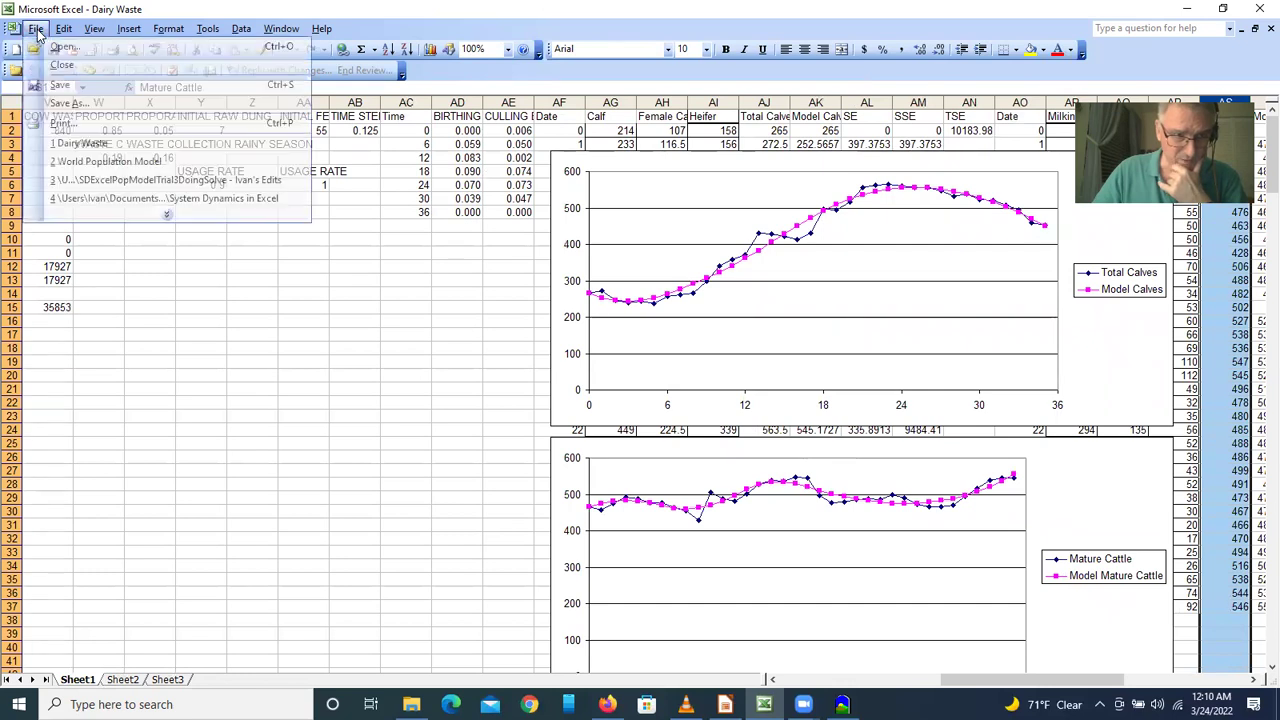
pyautogui.click(58, 64)
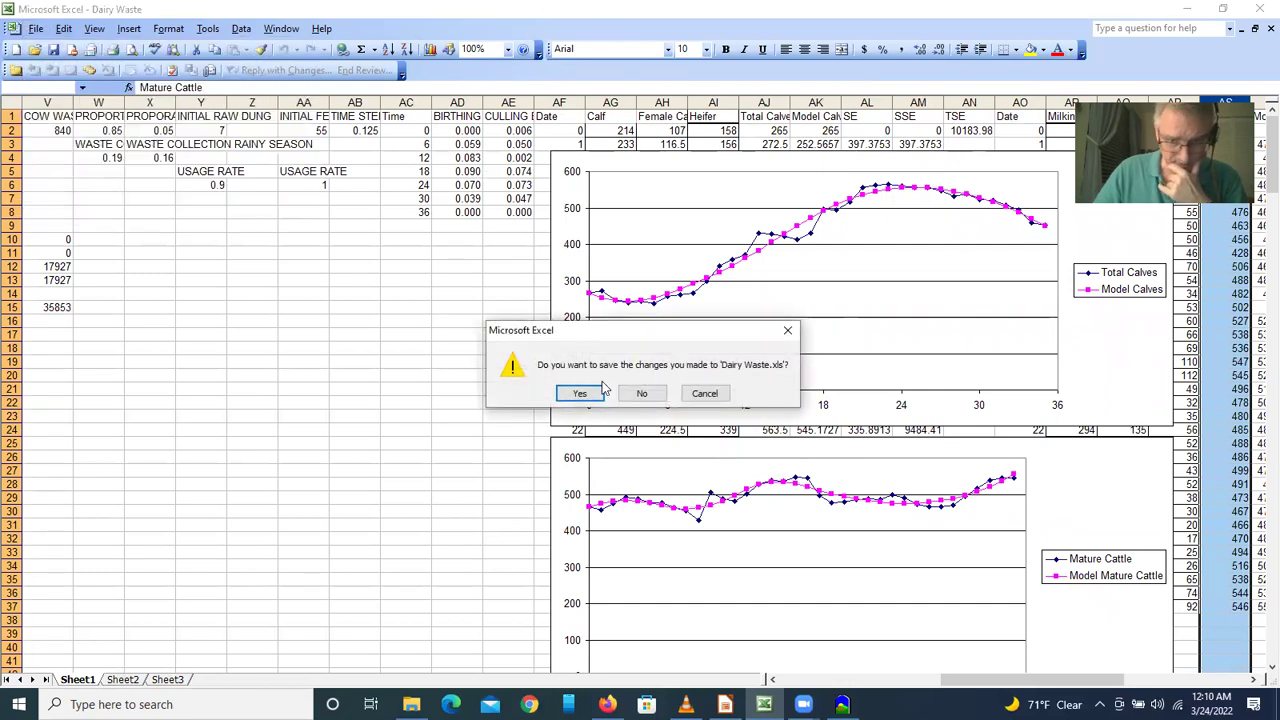
pyautogui.click(640, 394)
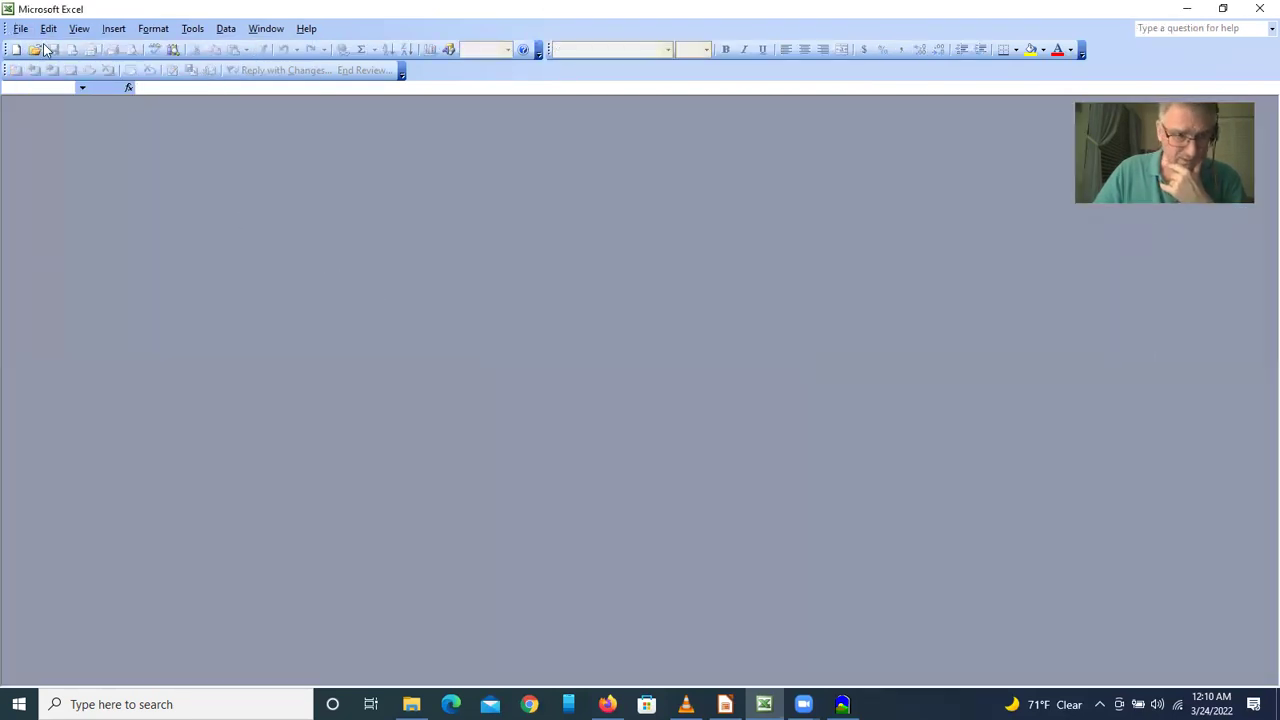
# Switch to Vensim and close the Dairy Waste Management model without saving the changes.
pyautogui.click(842, 704)
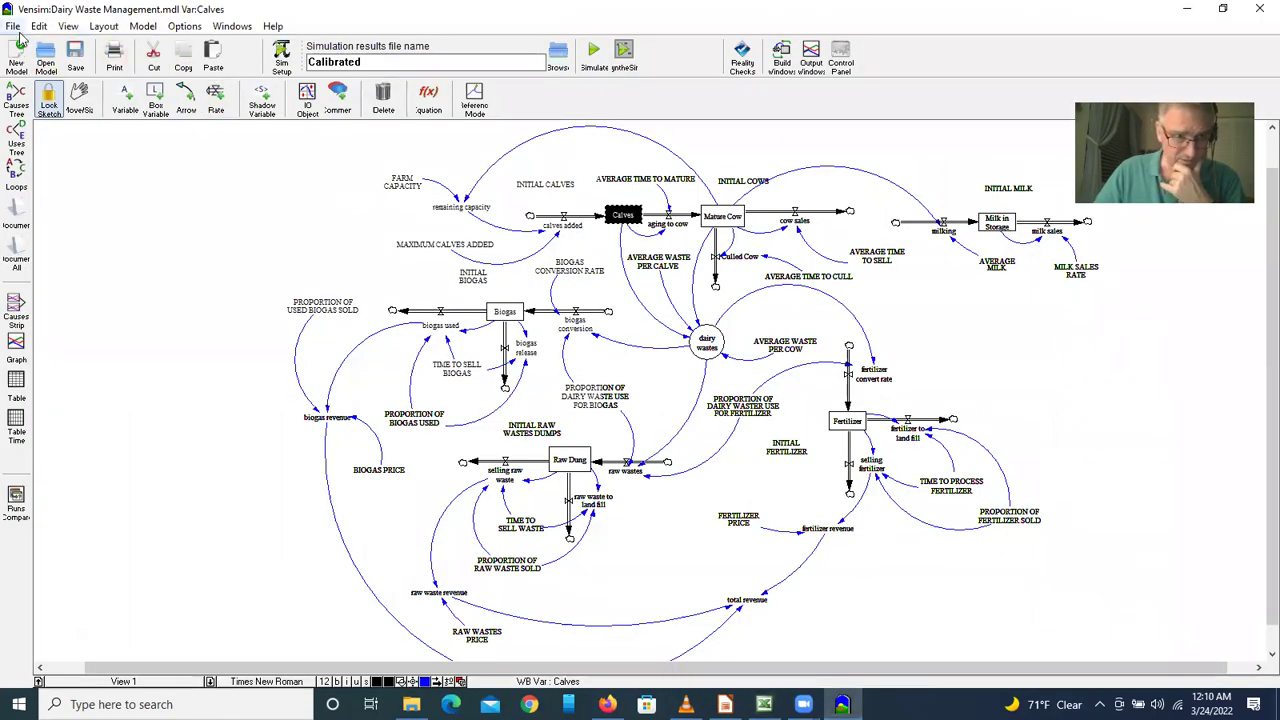
pyautogui.click(13, 27)
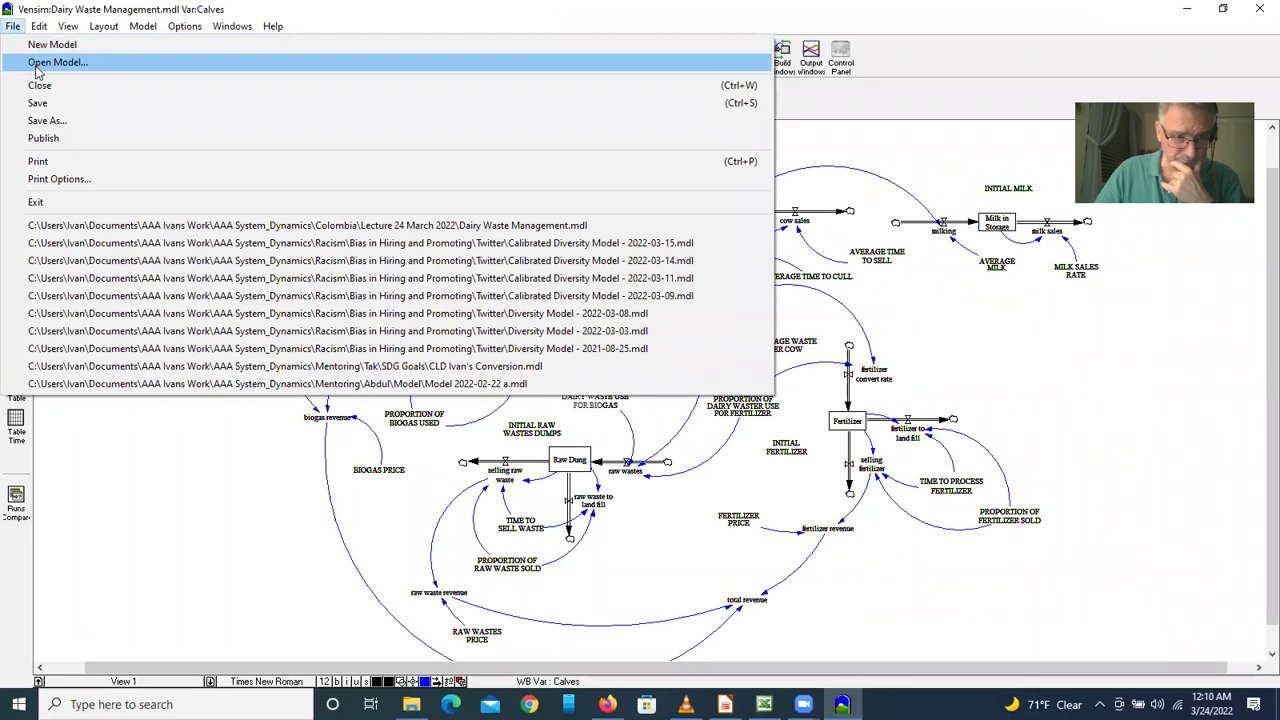
pyautogui.click(38, 87)
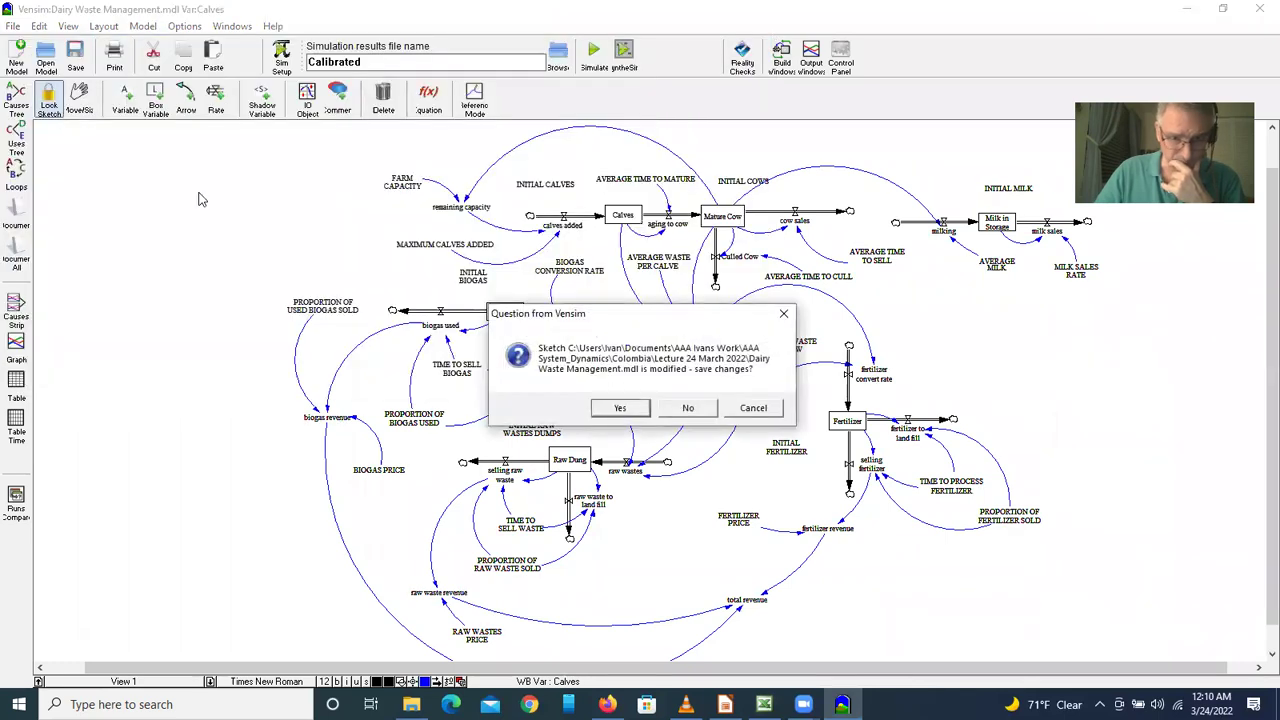
pyautogui.click(686, 409)
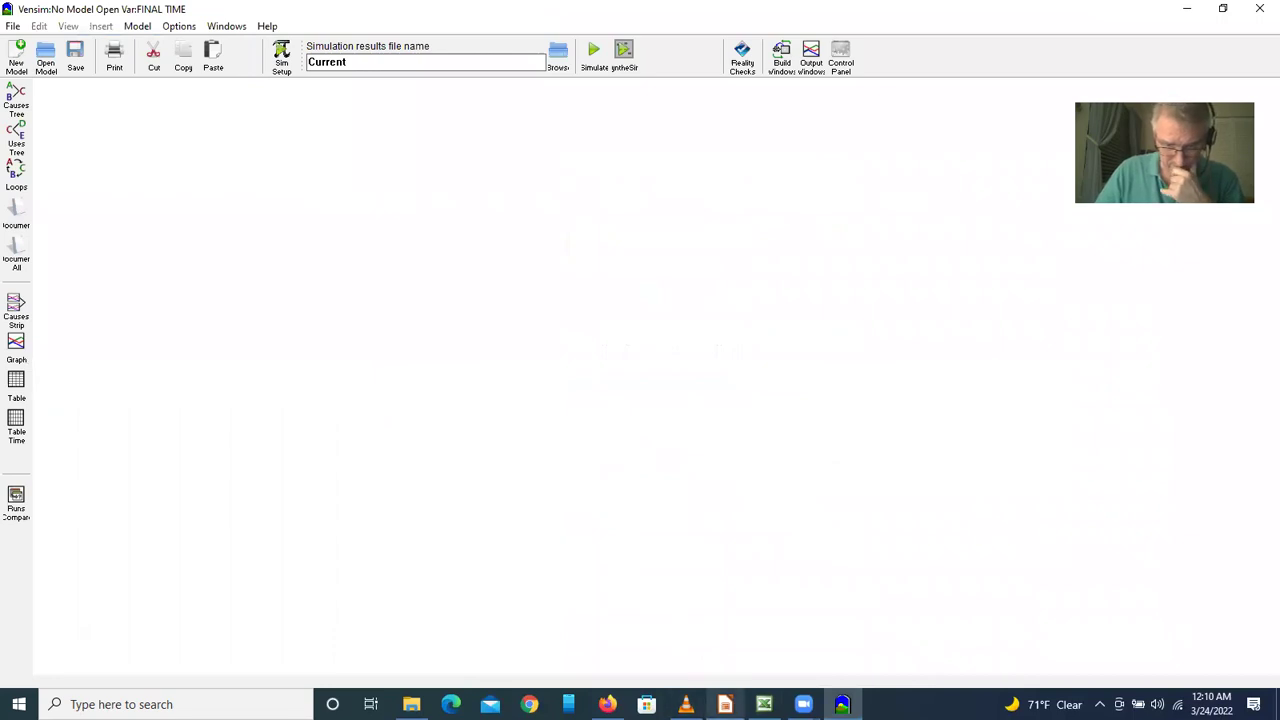
# Switch to LibreOffice Impress, present the Example Models slide up to Small Business Success and Failure, and end the slide show.
pyautogui.hotkey('alt', 'Tab')
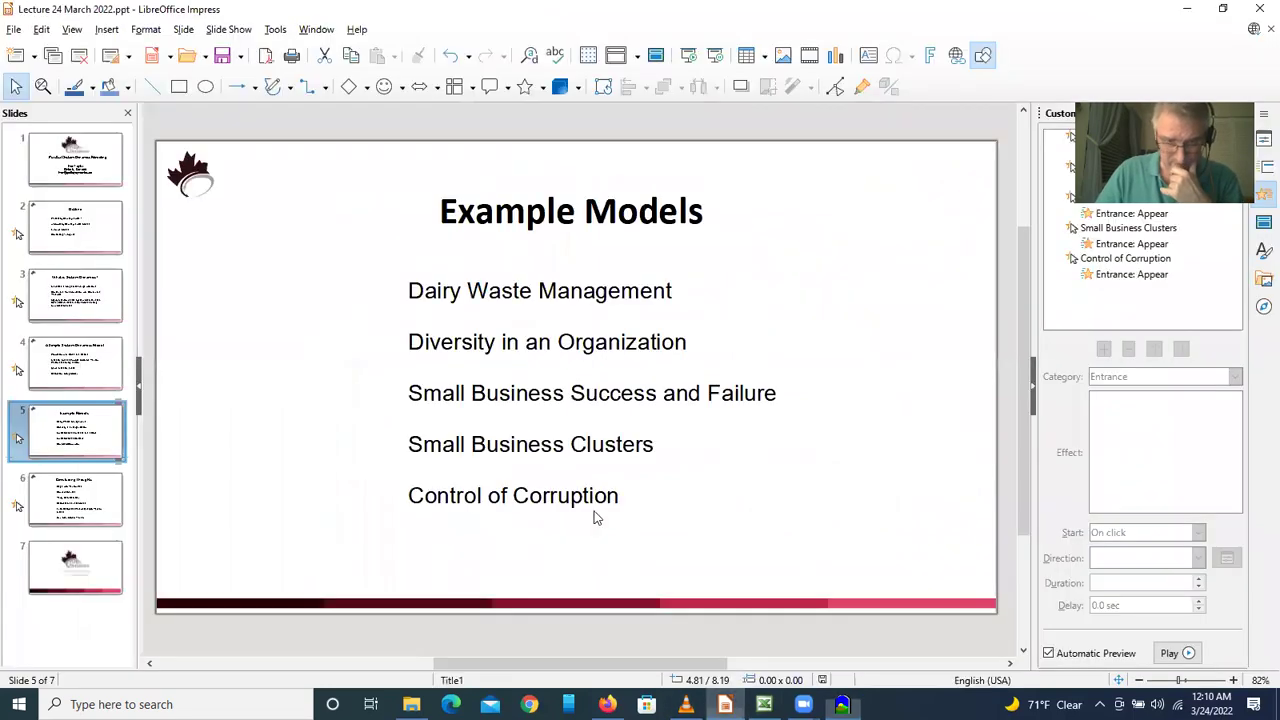
pyautogui.click(217, 30)
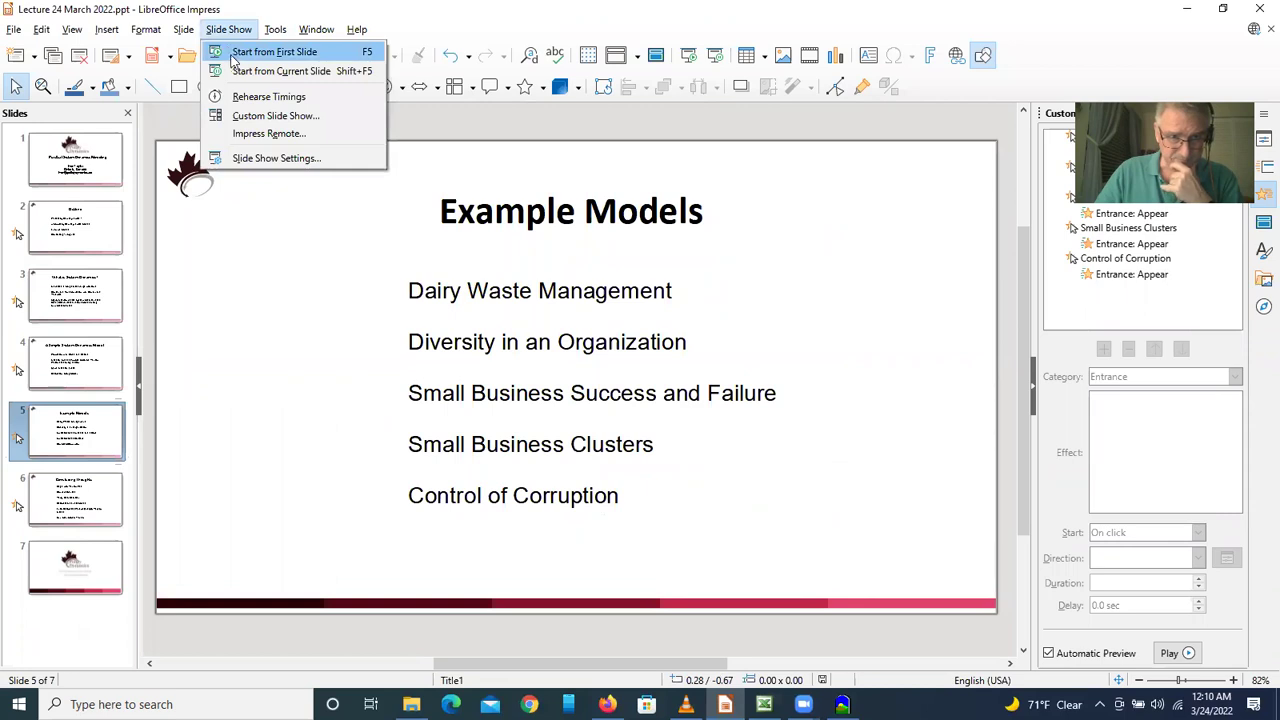
pyautogui.click(240, 72)
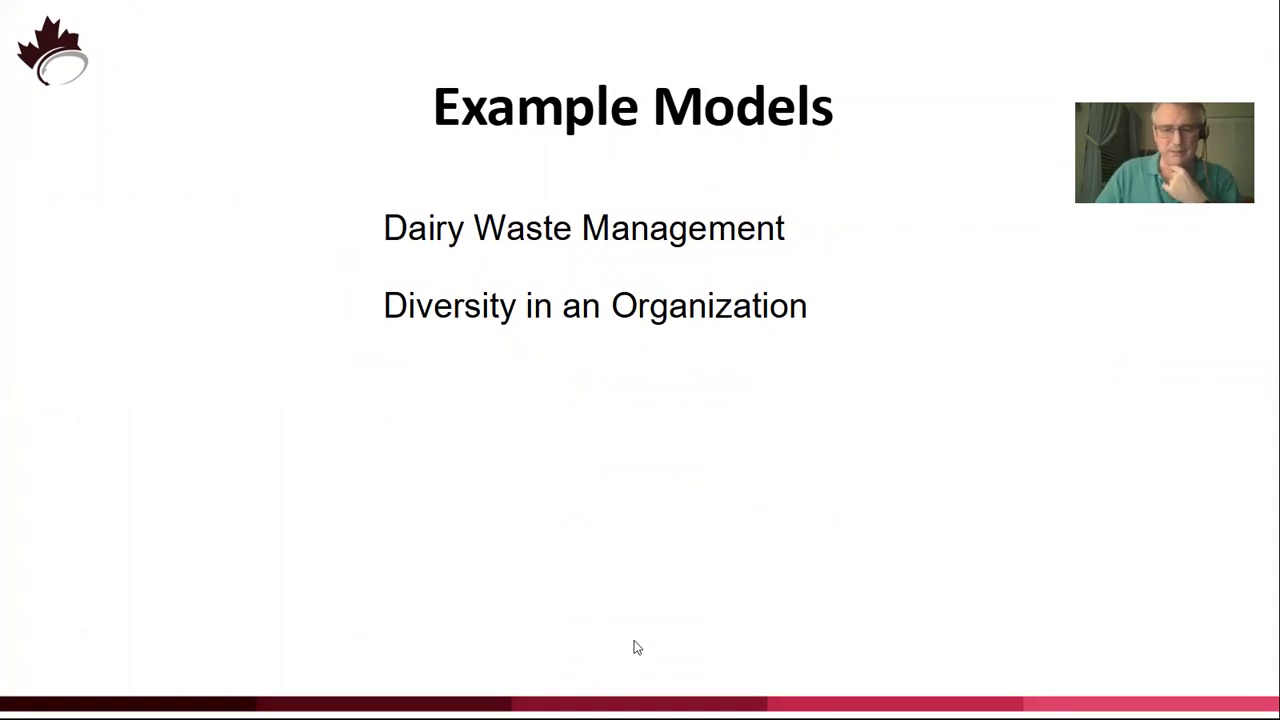
pyautogui.click(565, 530)
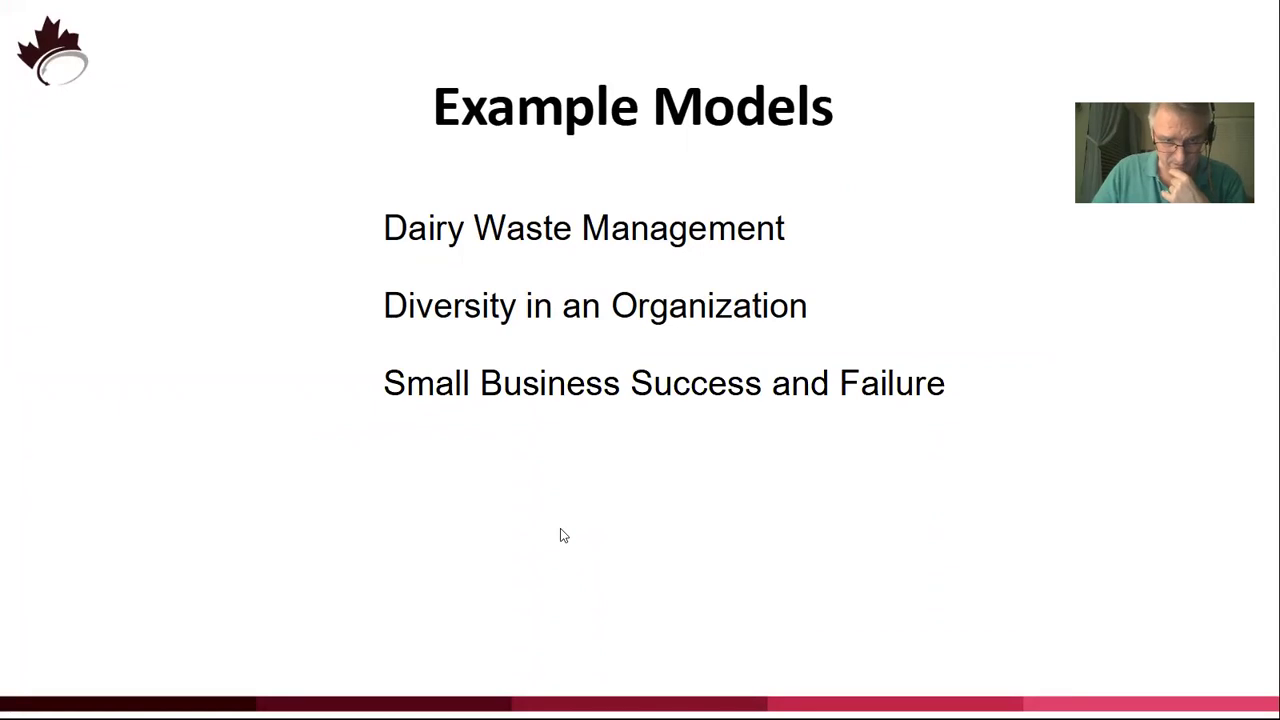
pyautogui.press('Escape')
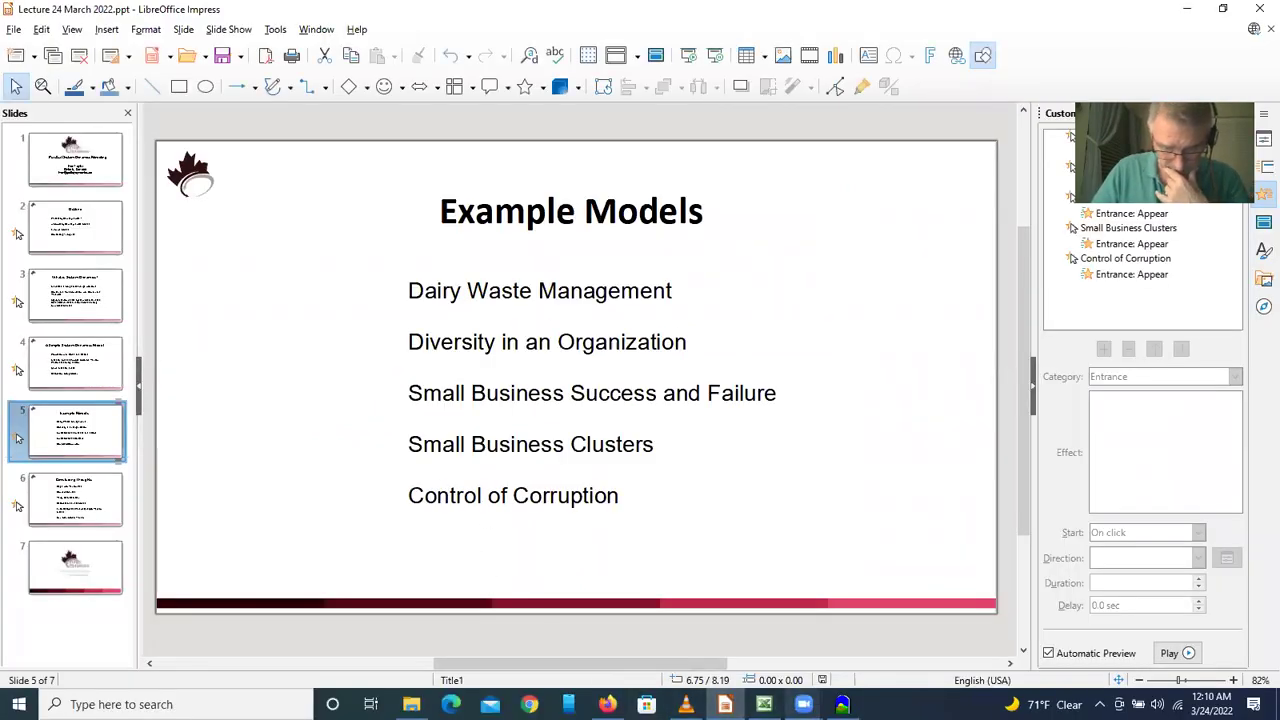
# Switch back to Vensim and open Diversity Model from the Lecture 24 March 2022 folder.
pyautogui.hotkey('alt', 'Tab')
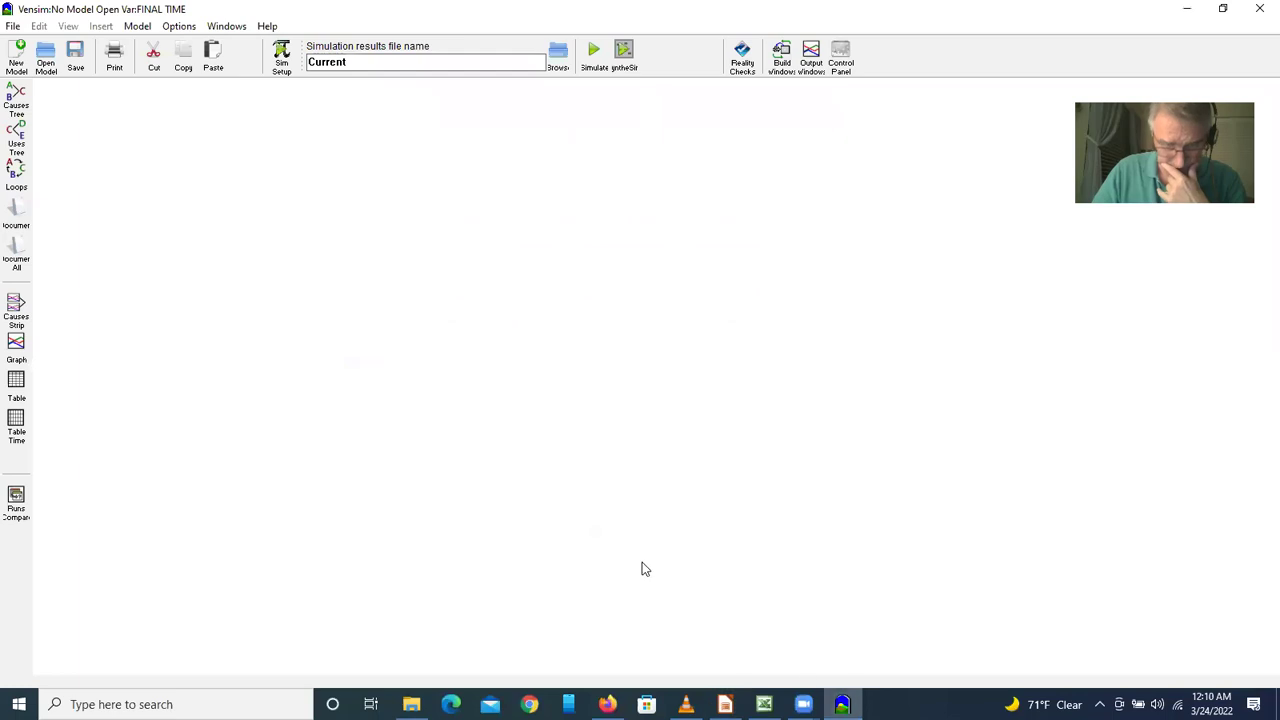
pyautogui.click(13, 26)
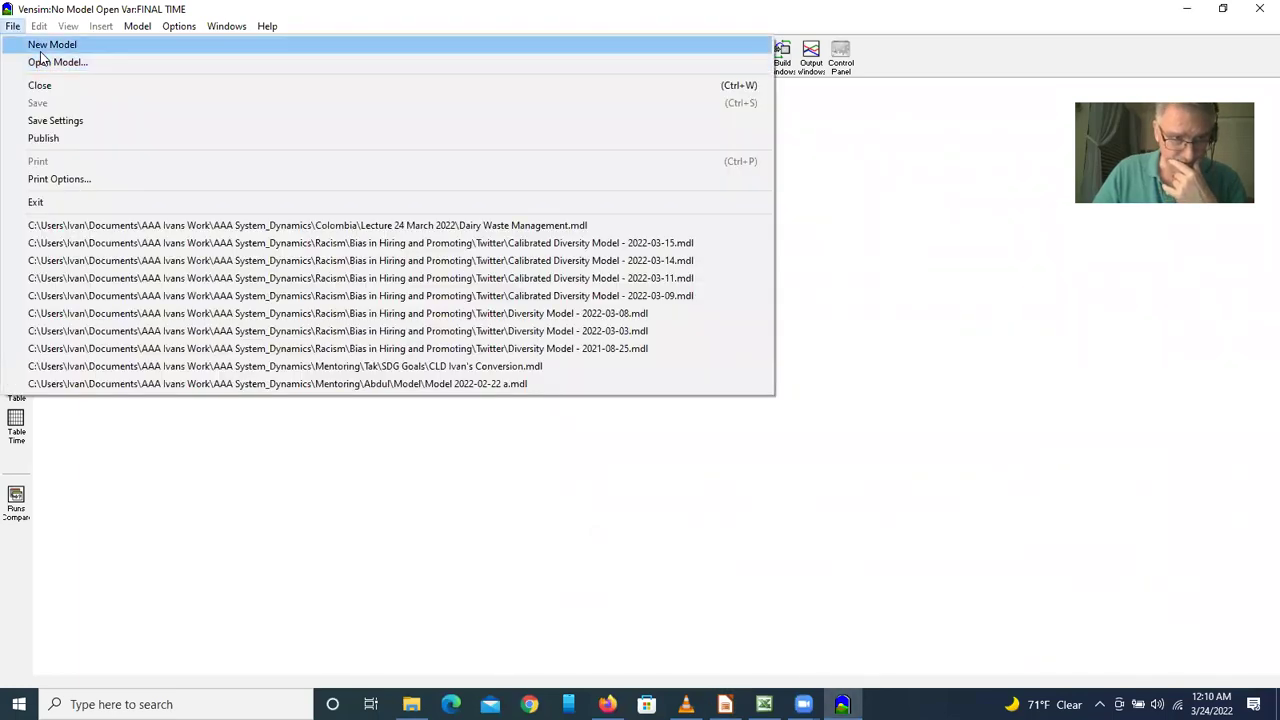
pyautogui.click(42, 63)
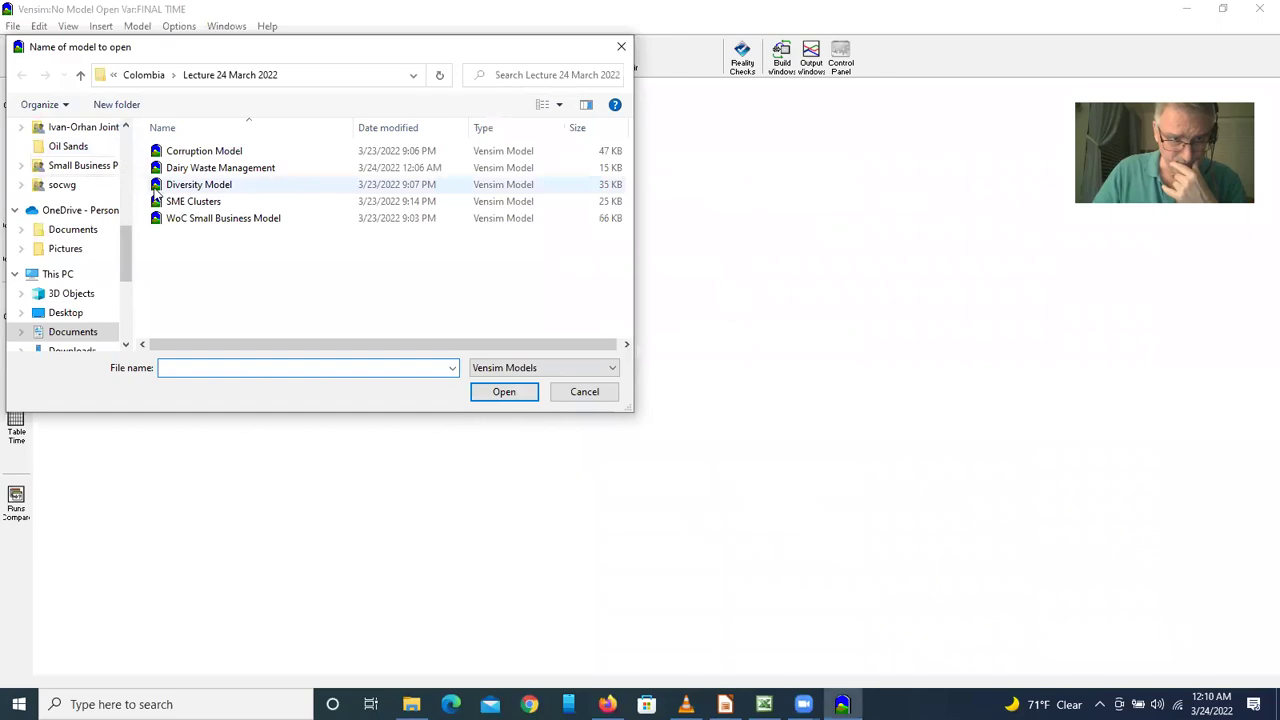
pyautogui.click(188, 185)
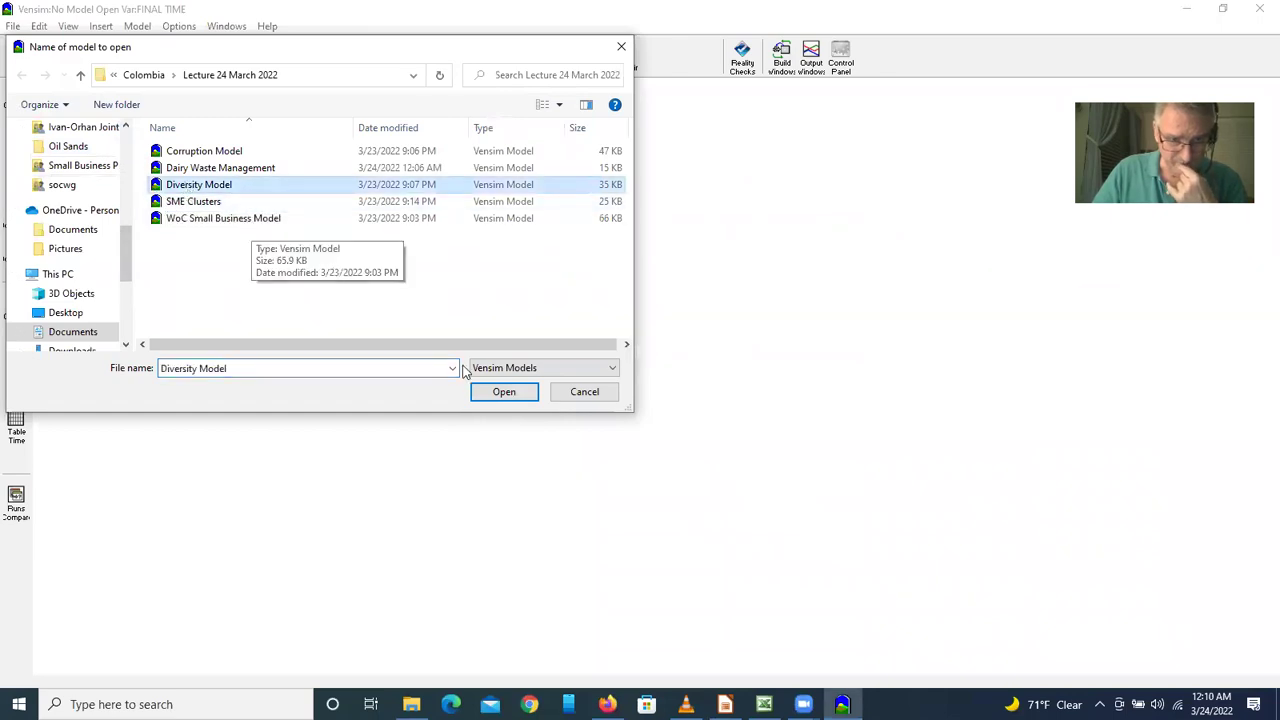
pyautogui.click(503, 392)
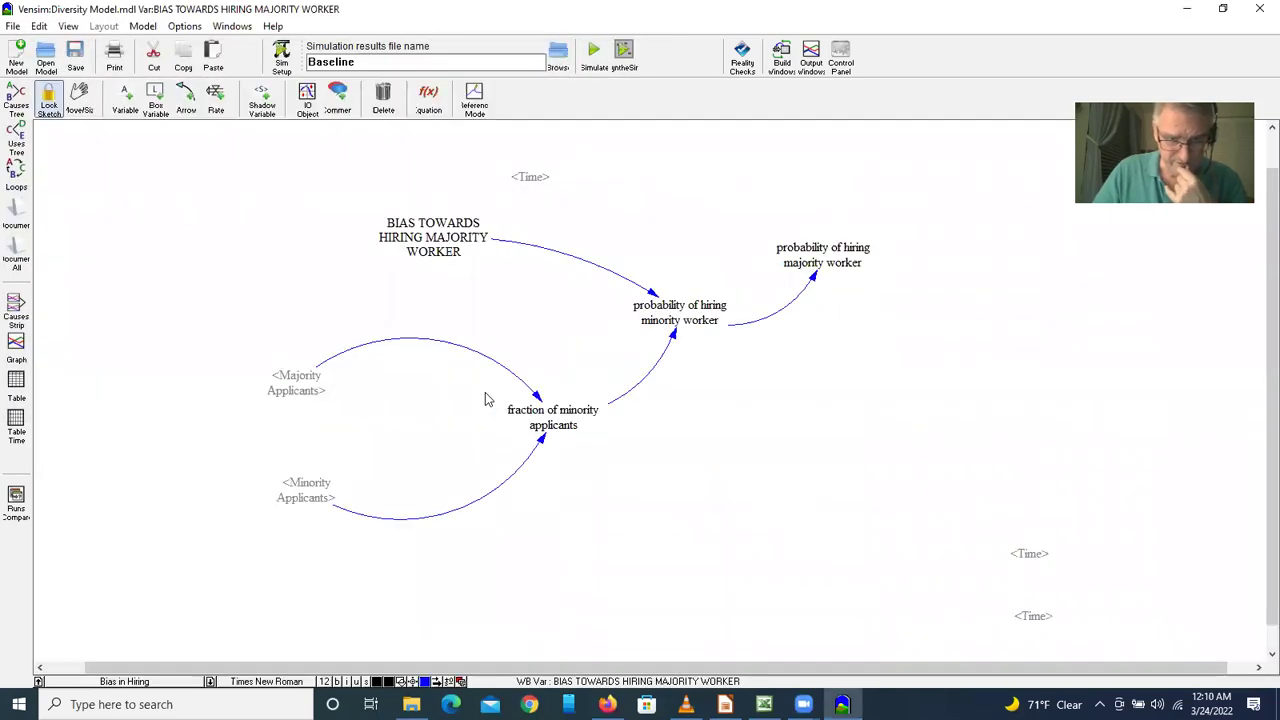
# Examine the Minority Workers and Managers and Majority Workers and Managers views, returning to the minority view.
pyautogui.click(140, 684)
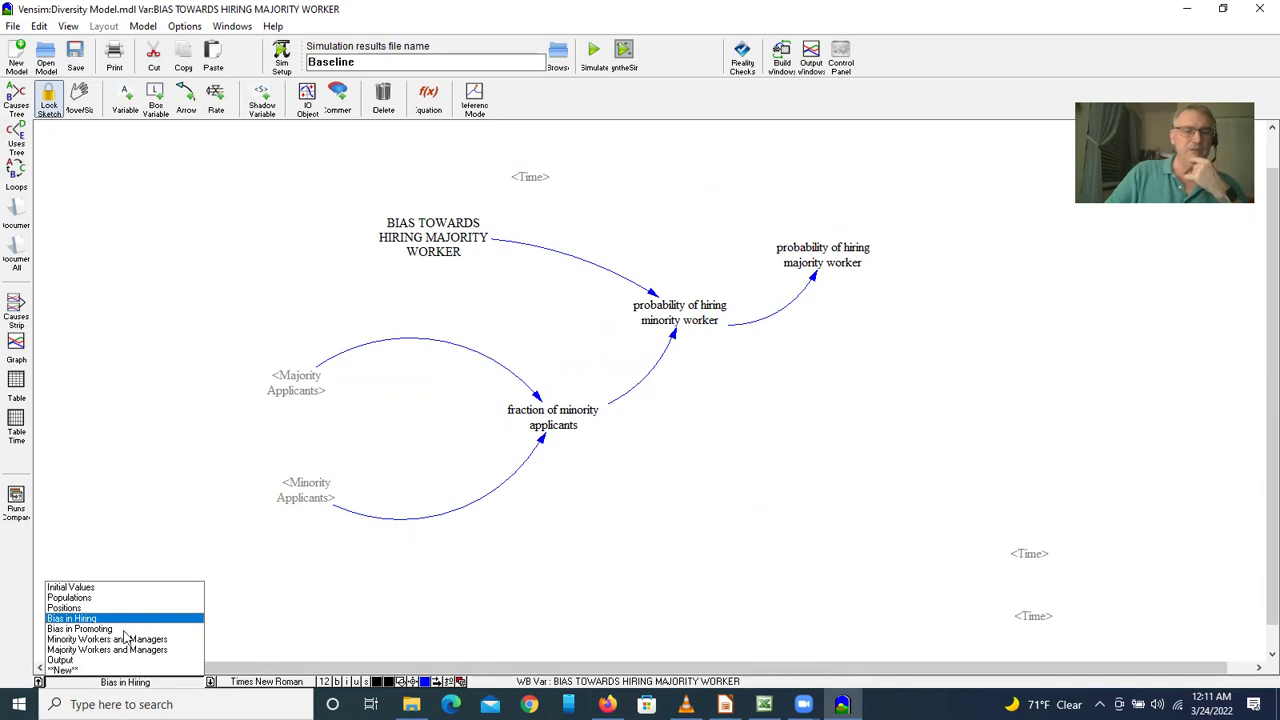
pyautogui.click(126, 640)
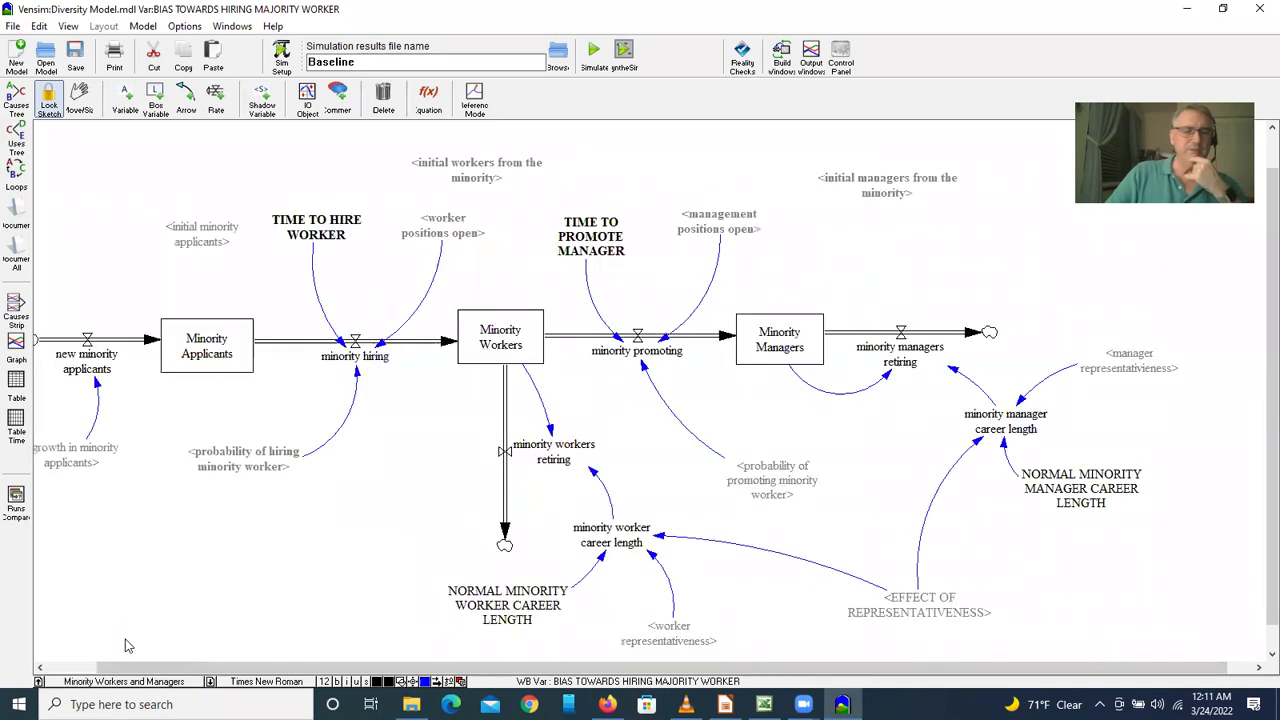
pyautogui.click(128, 692)
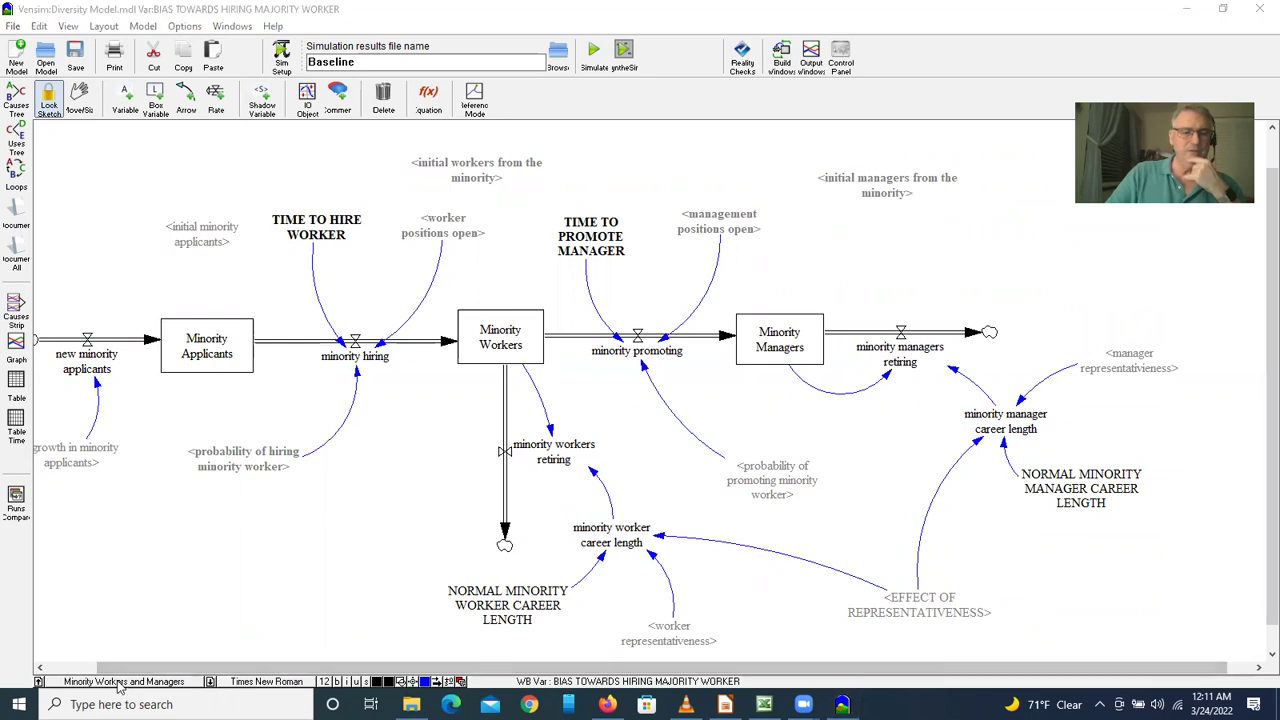
pyautogui.click(124, 681)
pyautogui.click(110, 650)
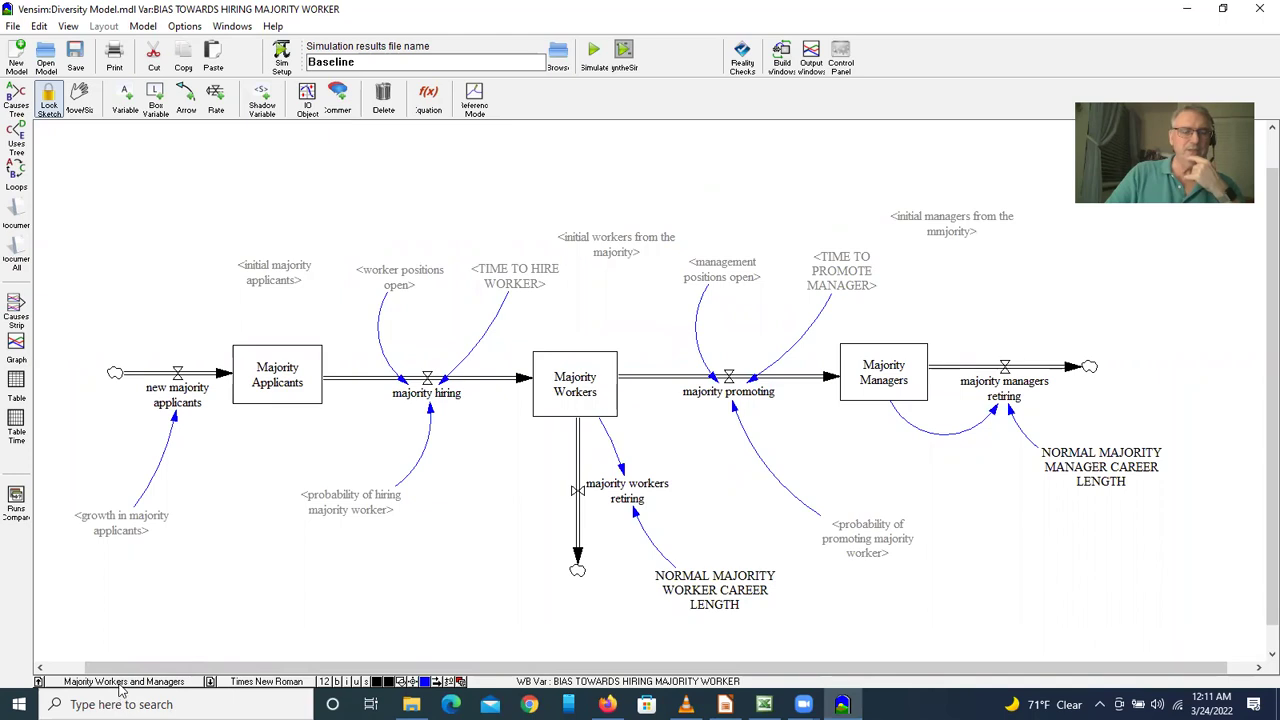
pyautogui.click(120, 682)
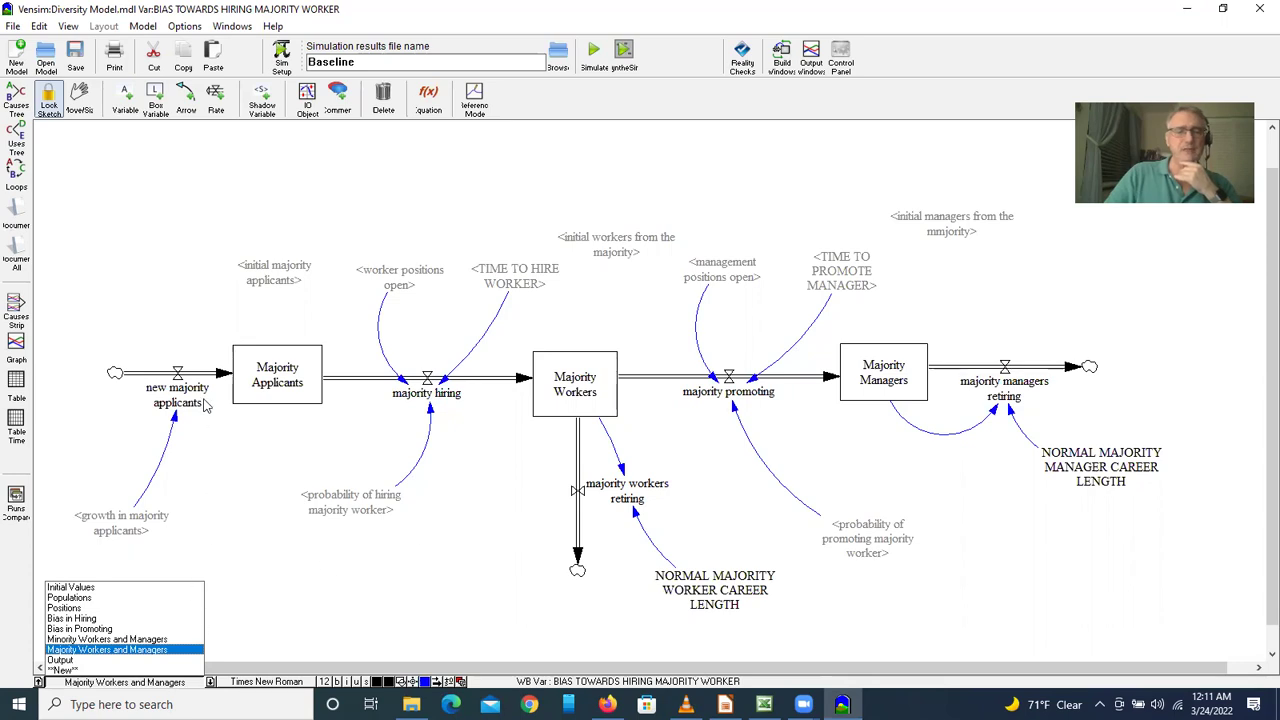
pyautogui.click(100, 639)
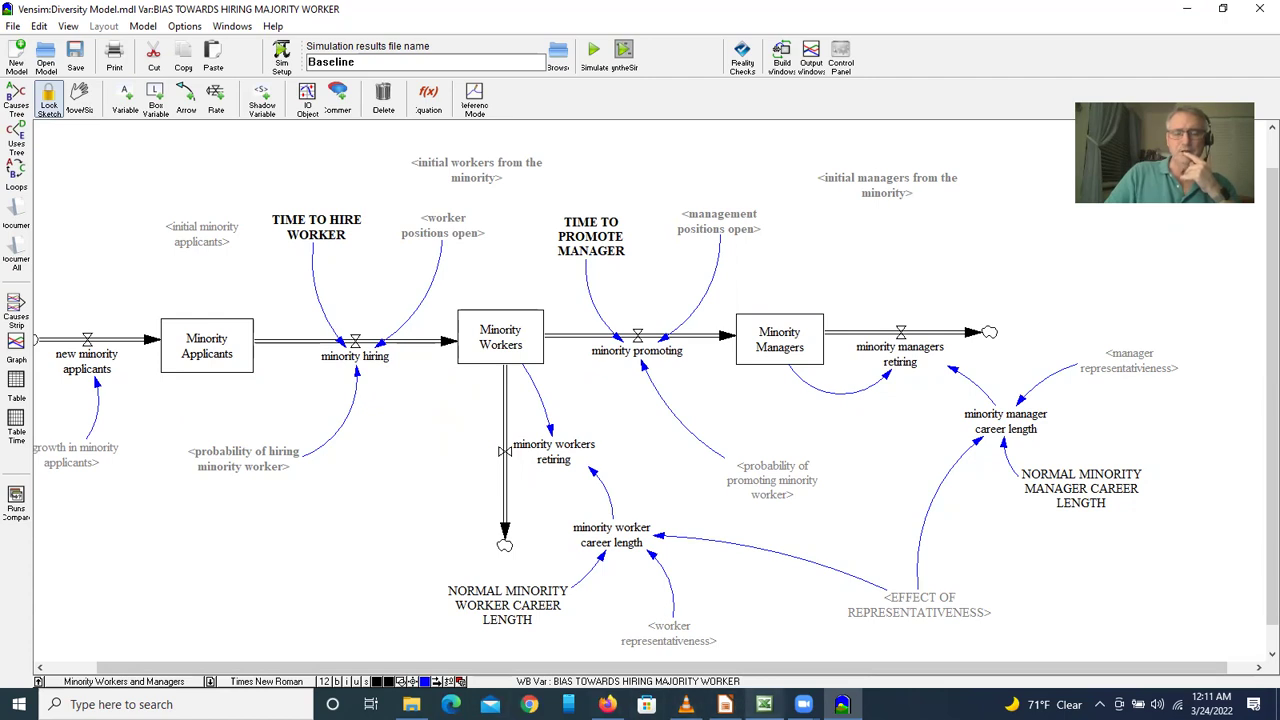
# Switch to Excel and open the Diversity Model workbook from the Lecture 24 March 2022 folder.
pyautogui.click(764, 704)
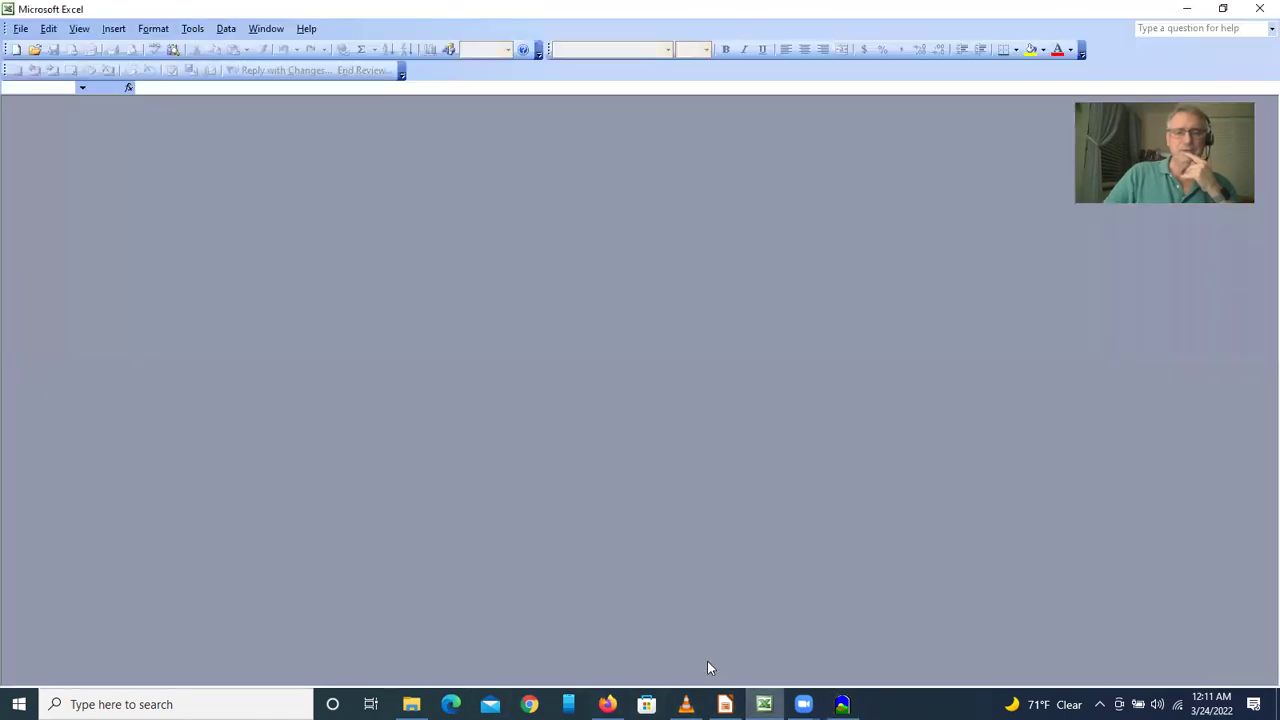
pyautogui.click(20, 28)
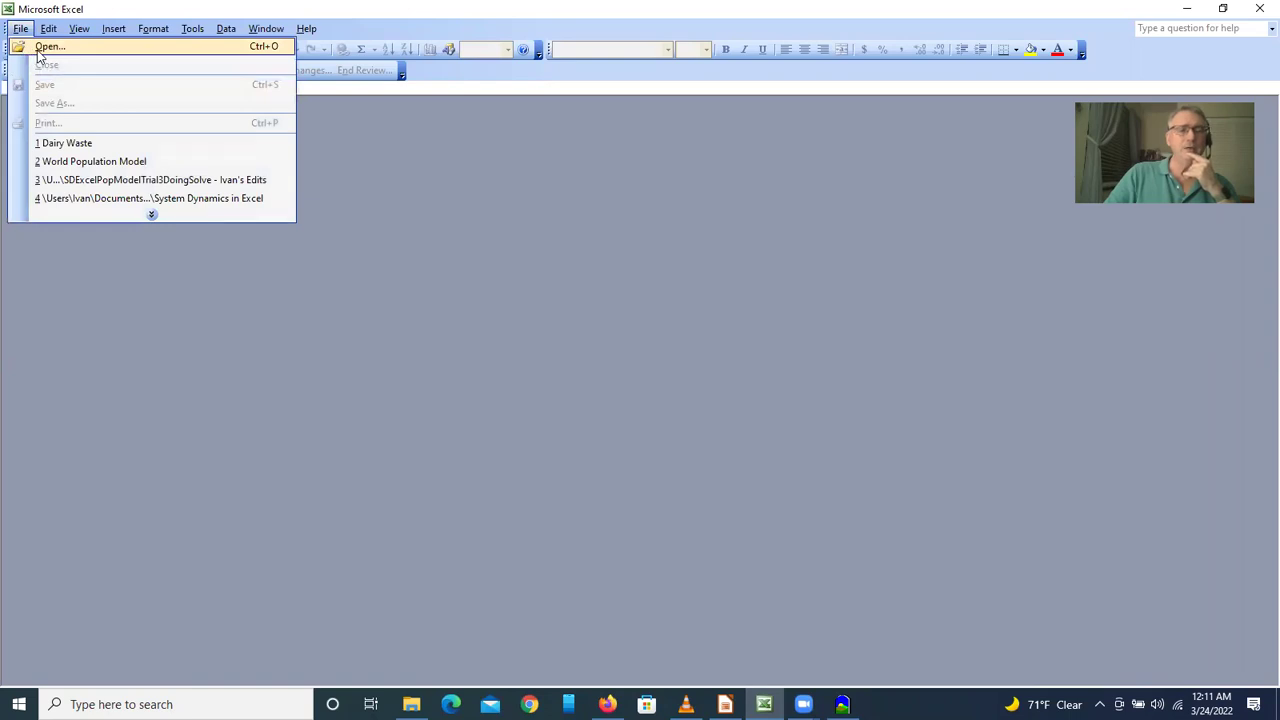
pyautogui.click(40, 50)
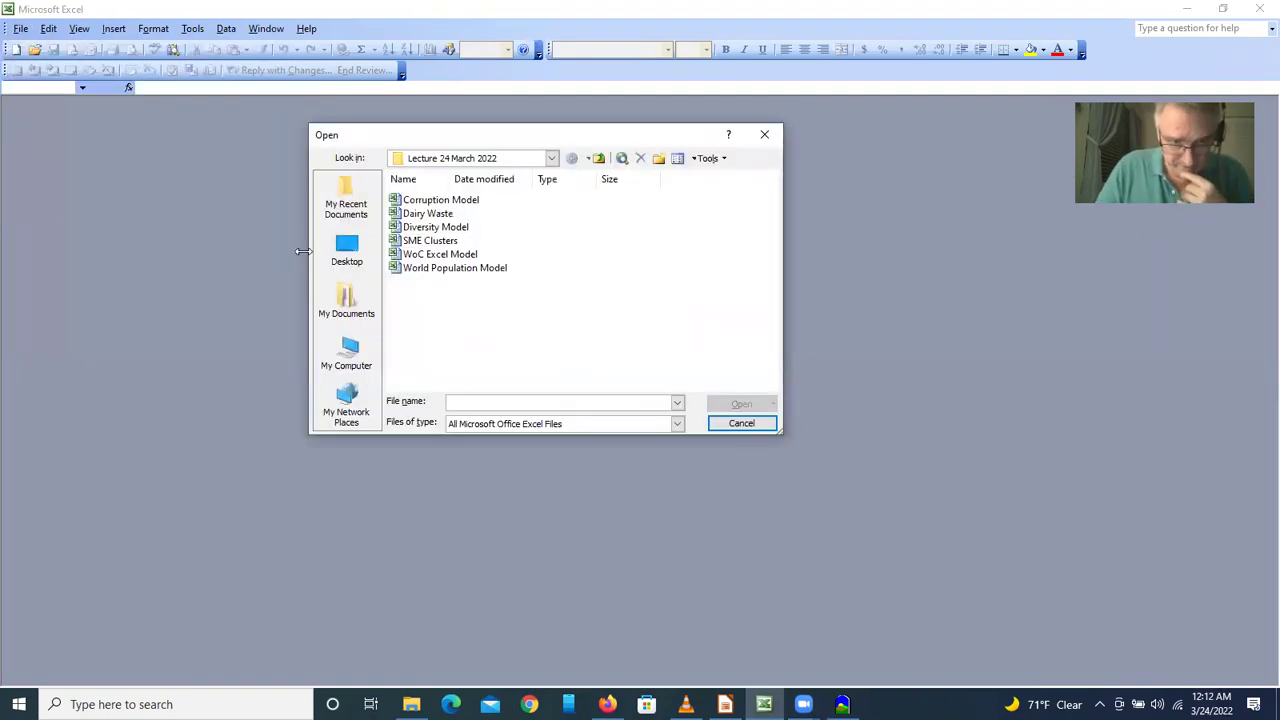
pyautogui.click(418, 228)
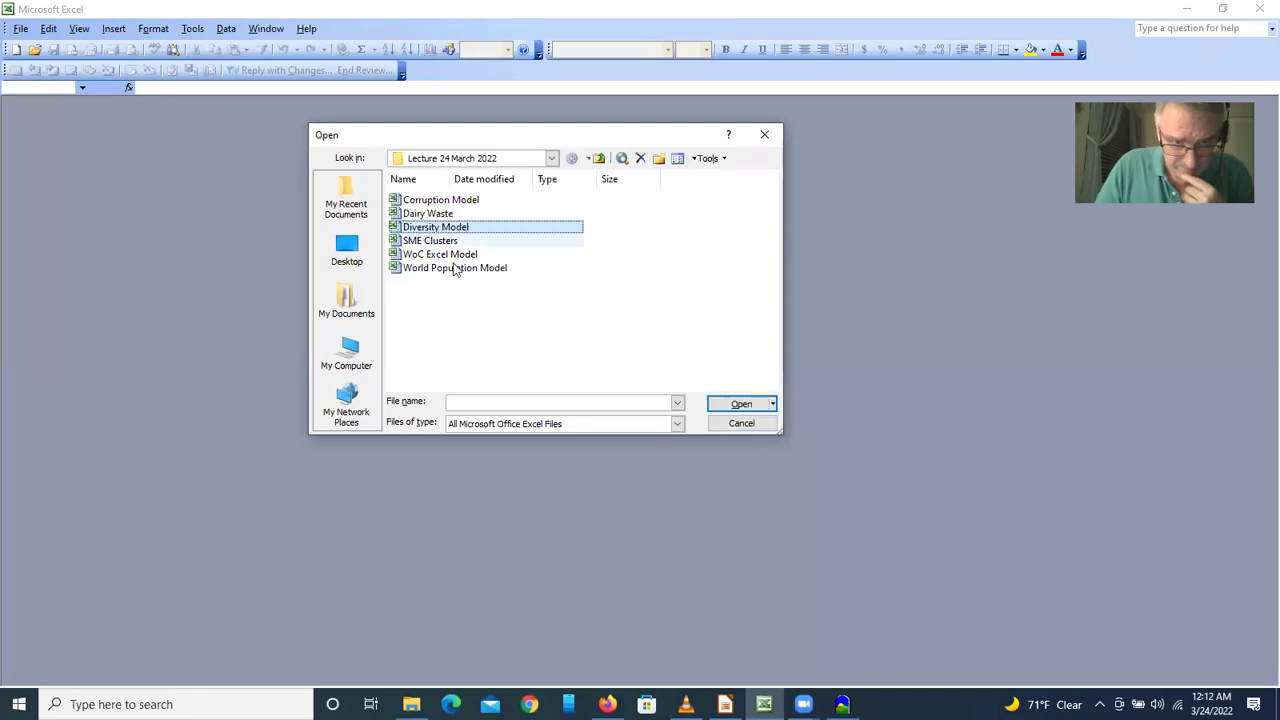
pyautogui.click(743, 404)
pyautogui.click(546, 347)
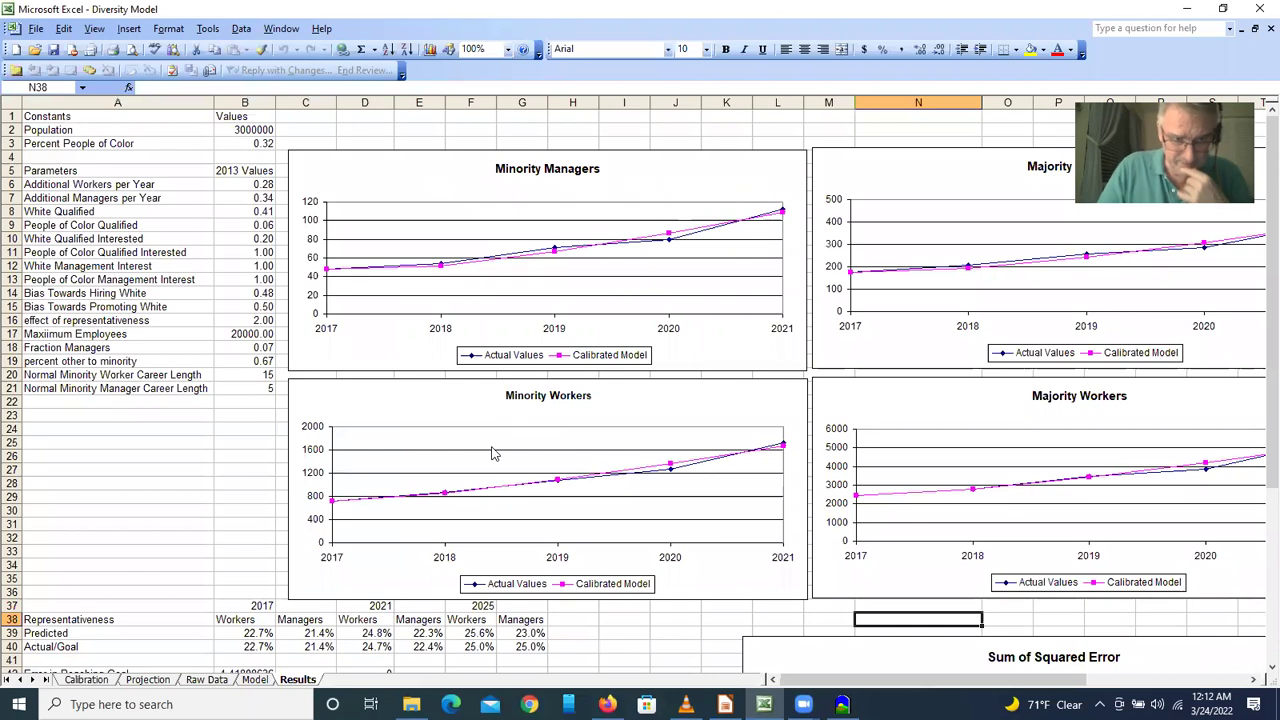
# Examine the Model sheet's simulation columns, parameter cells, and the actual versus calibrated values with their squared errors.
pyautogui.click(255, 680)
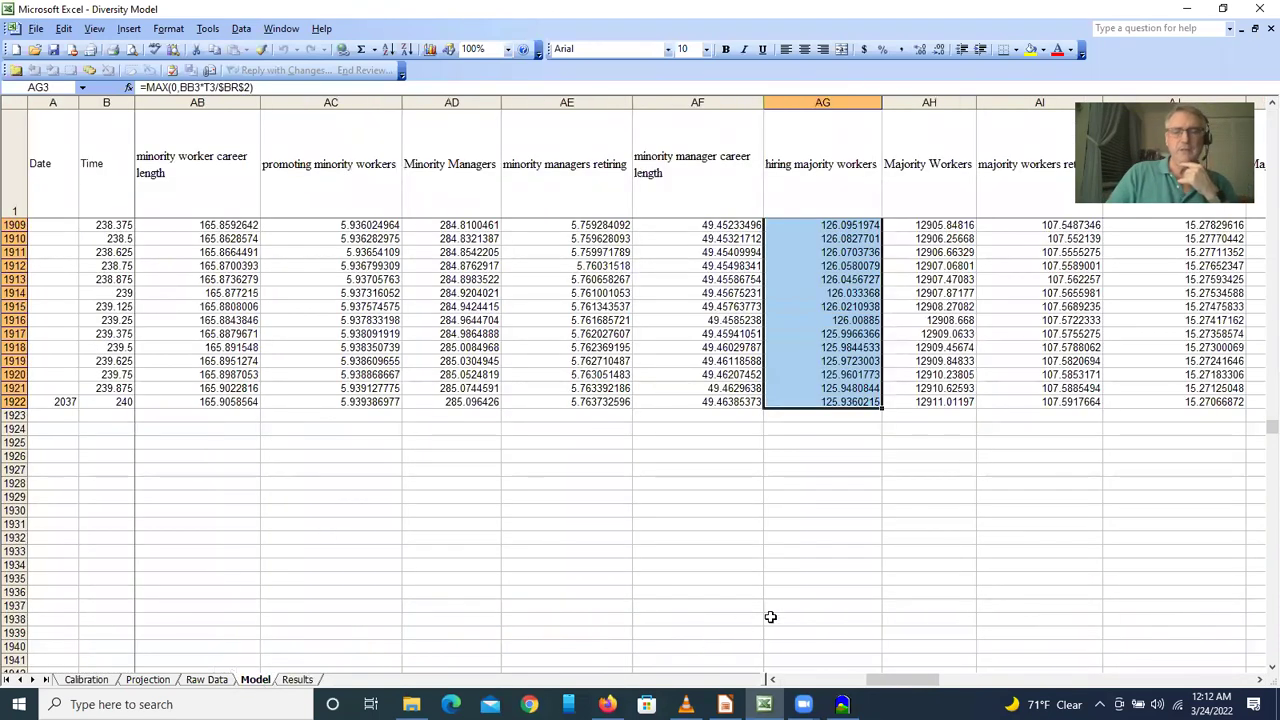
pyautogui.scroll(9, 848, 447)
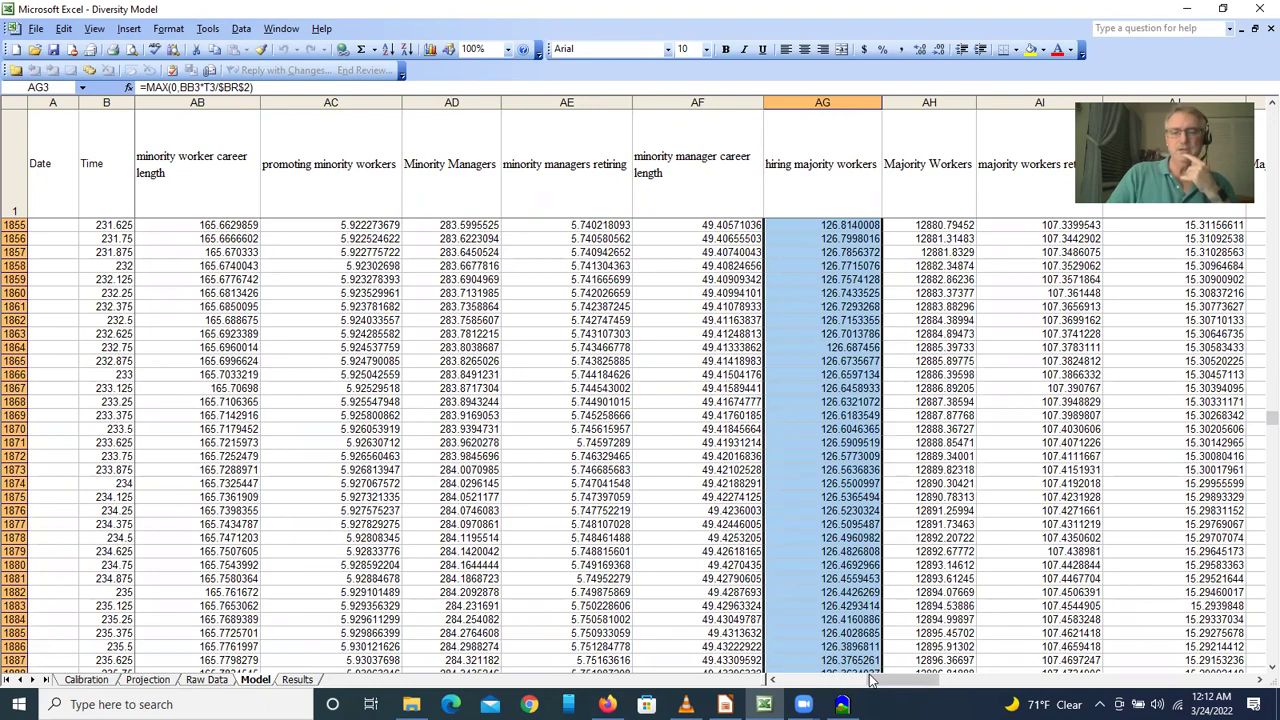
pyautogui.moveTo(876, 681); pyautogui.dragTo(975, 677)
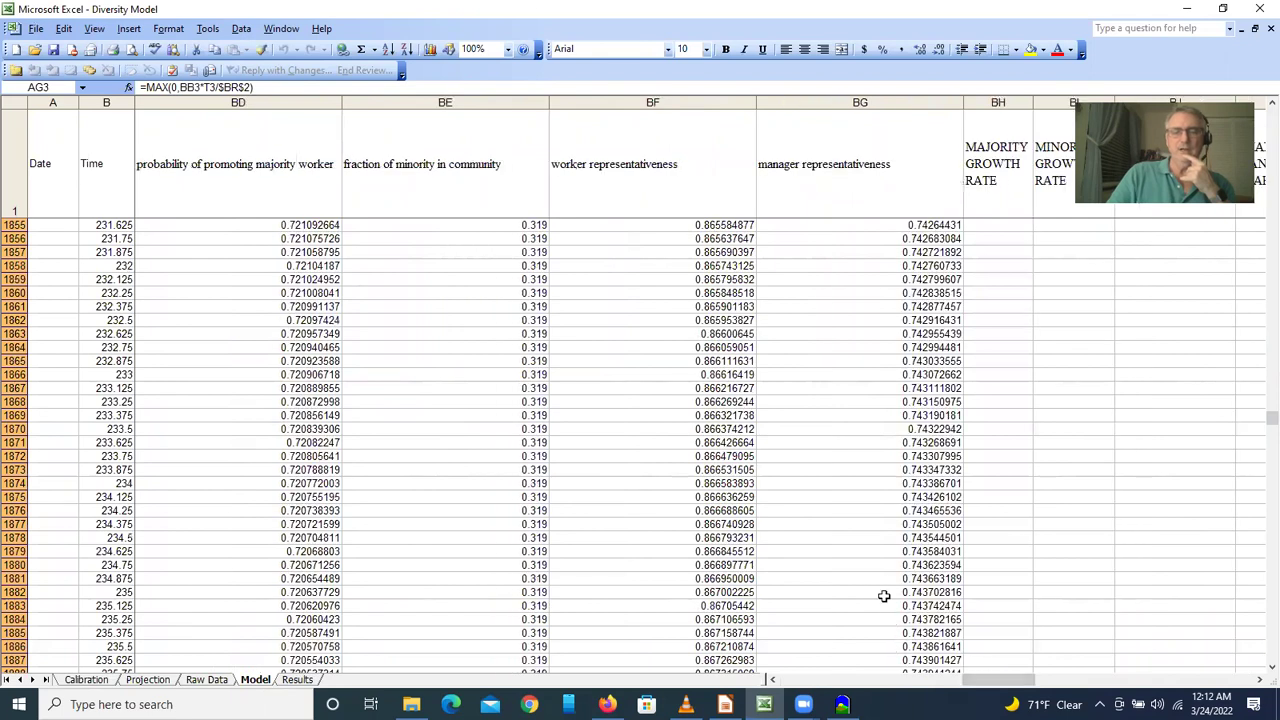
pyautogui.scroll(6, 882, 587)
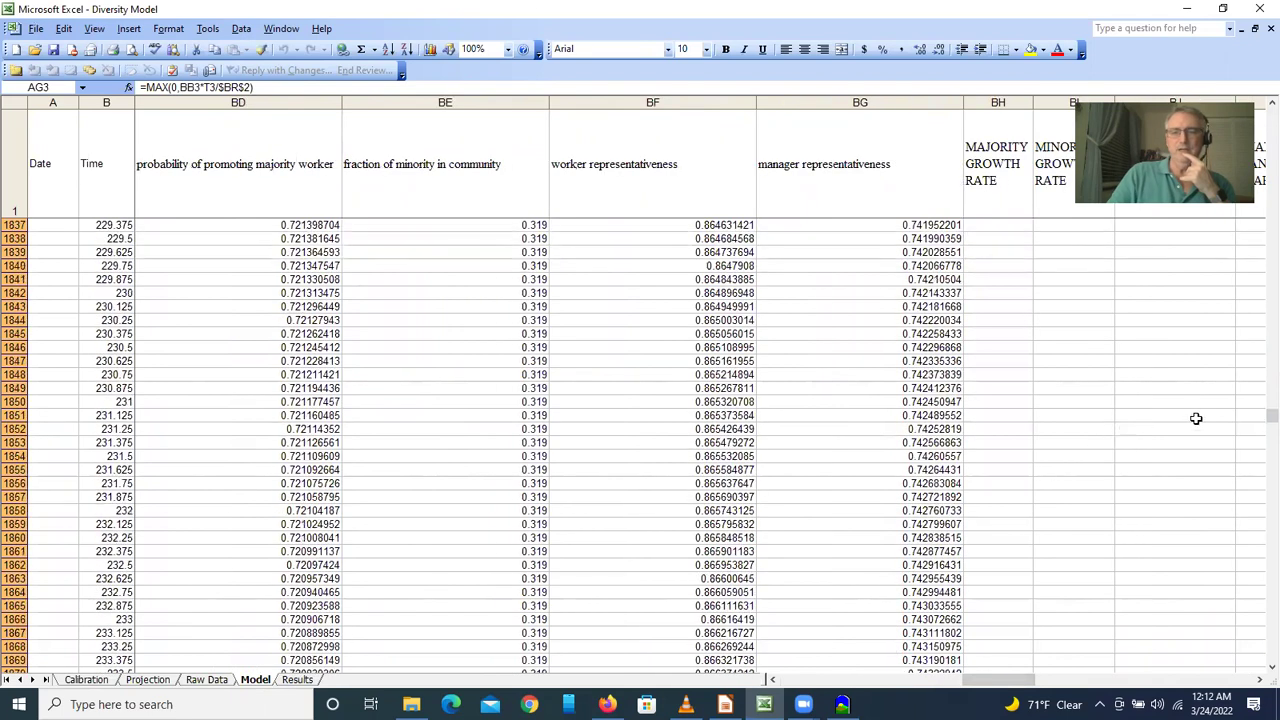
pyautogui.moveTo(1270, 405); pyautogui.dragTo(1150, 95)
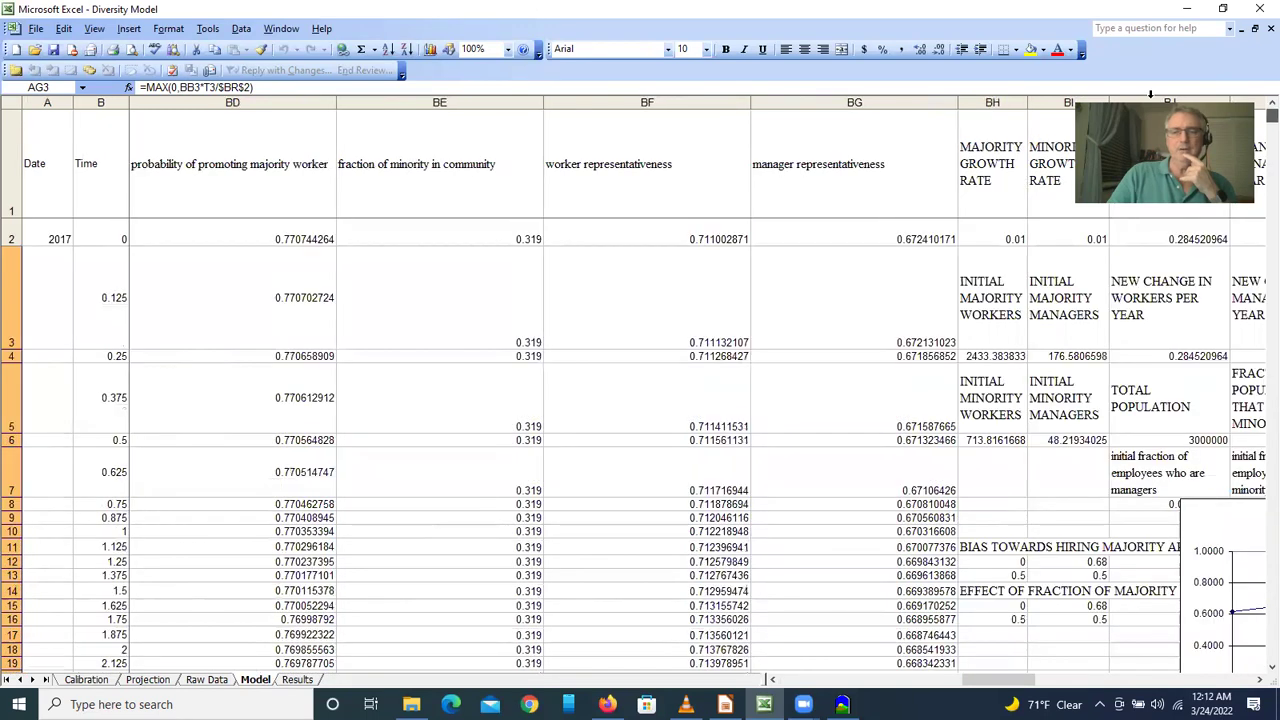
pyautogui.moveTo(970, 684); pyautogui.dragTo(1012, 682)
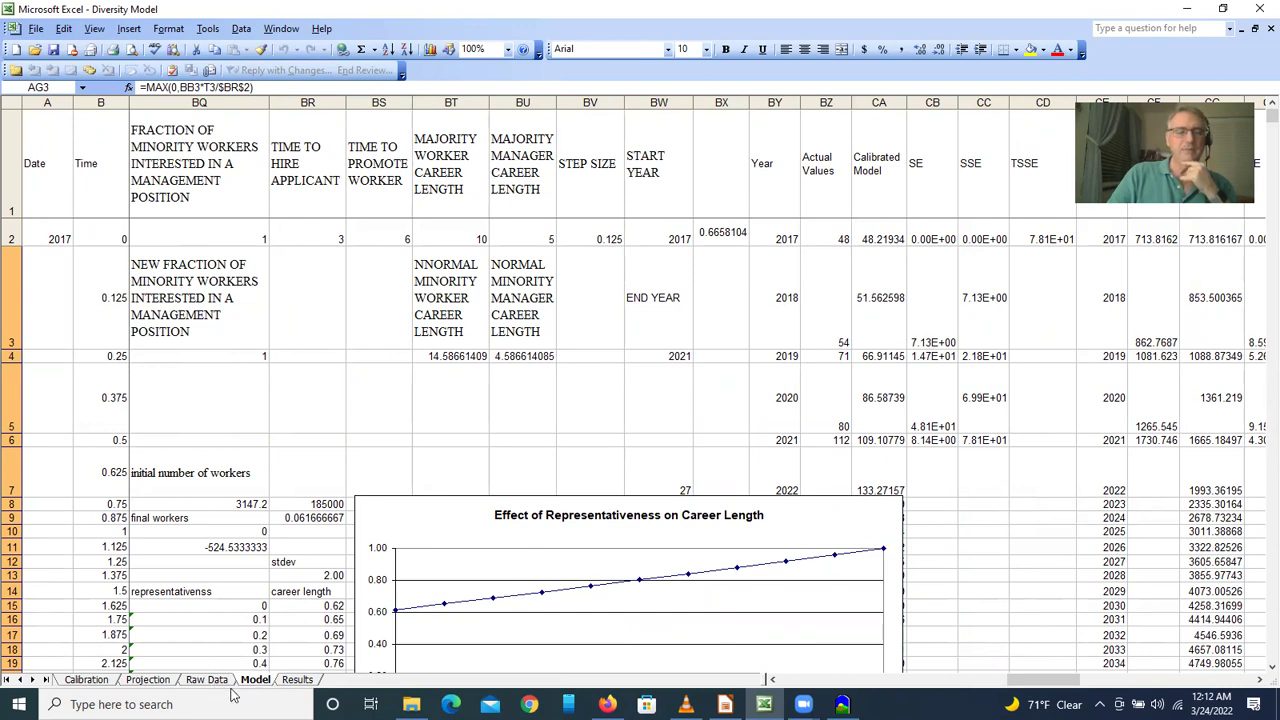
# On the Results sheet, run Solver with its existing constraints to minimize target cell C43, and keep the Solver solution.
pyautogui.click(297, 679)
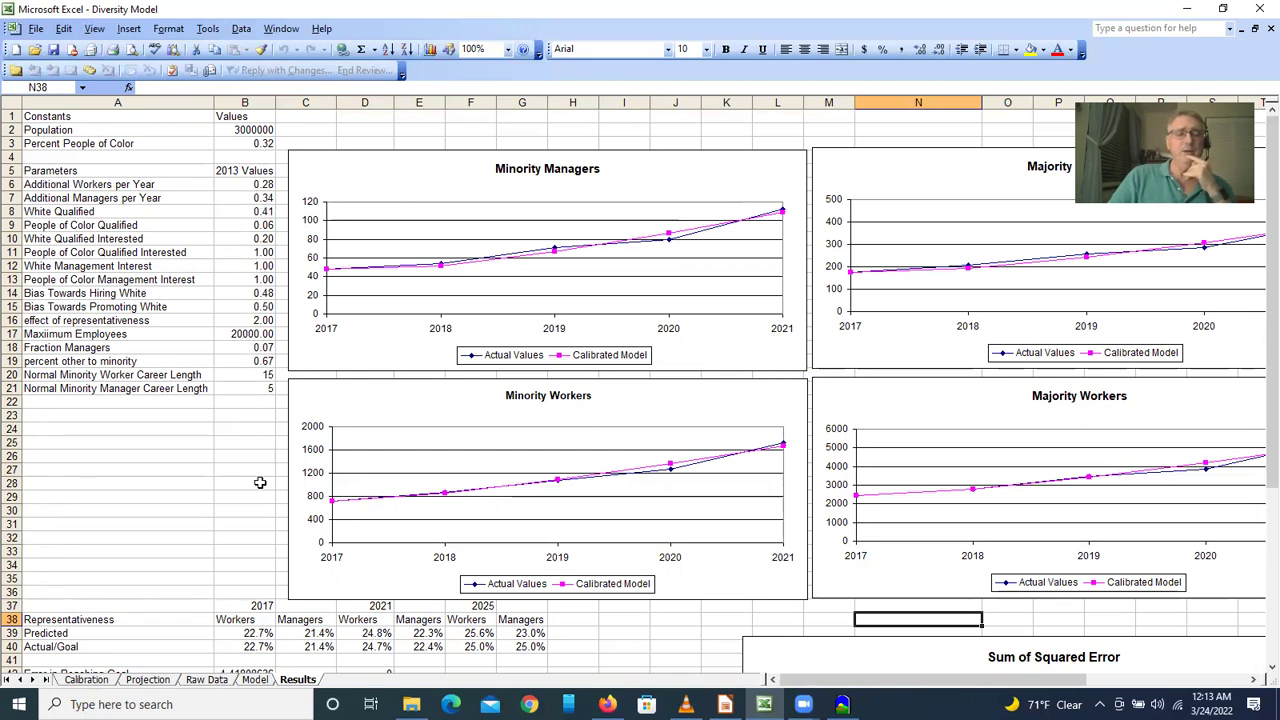
pyautogui.scroll(-1, 264, 483)
pyautogui.scroll(-1, 264, 483)
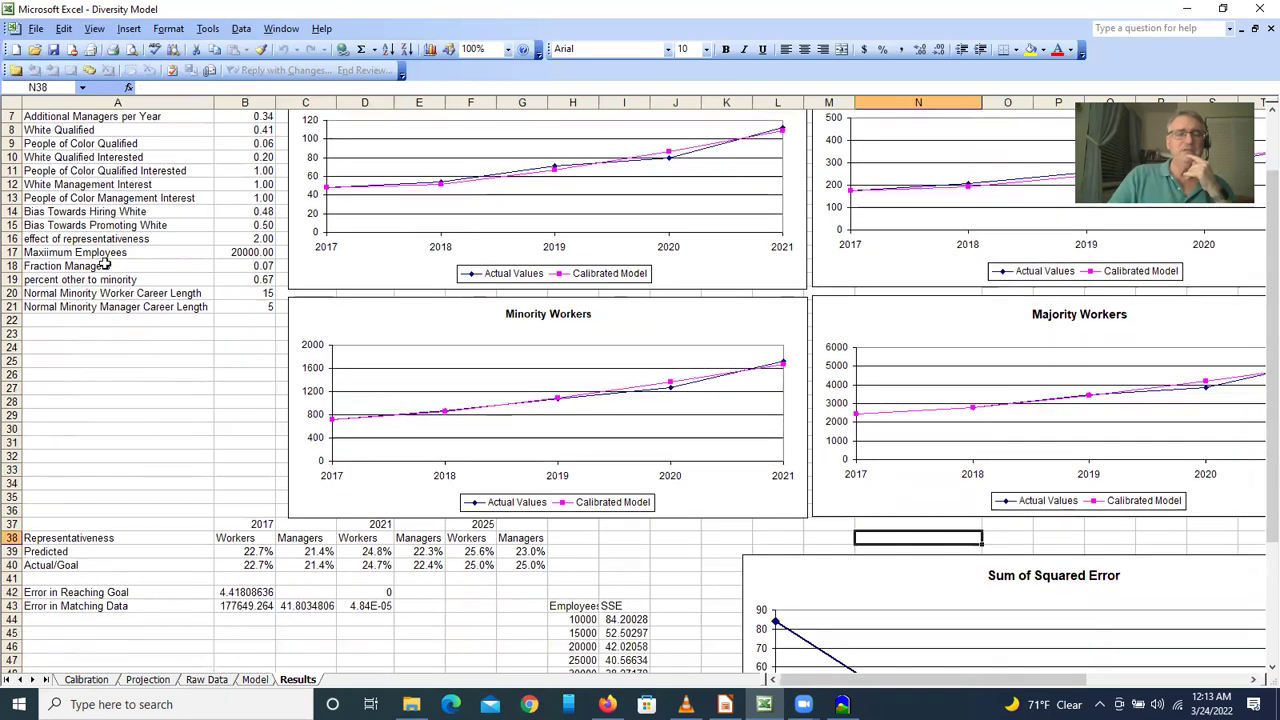
pyautogui.click(207, 30)
pyautogui.click(232, 65)
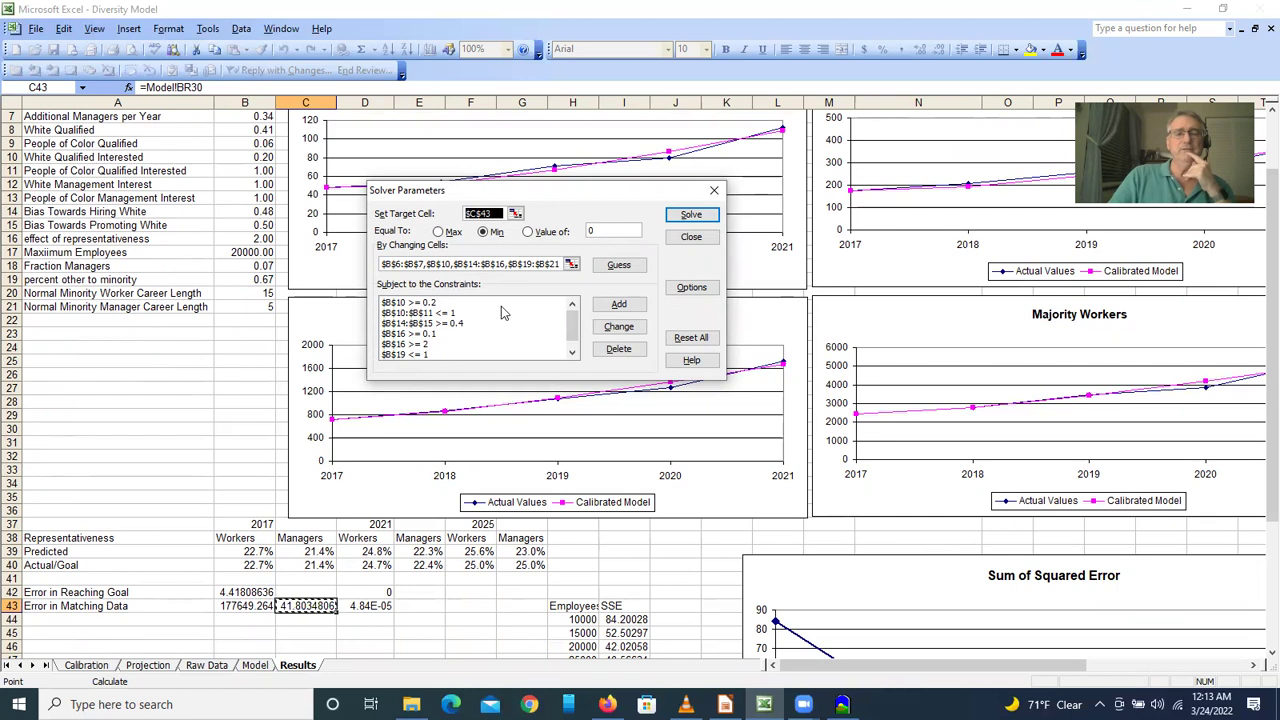
pyautogui.click(691, 214)
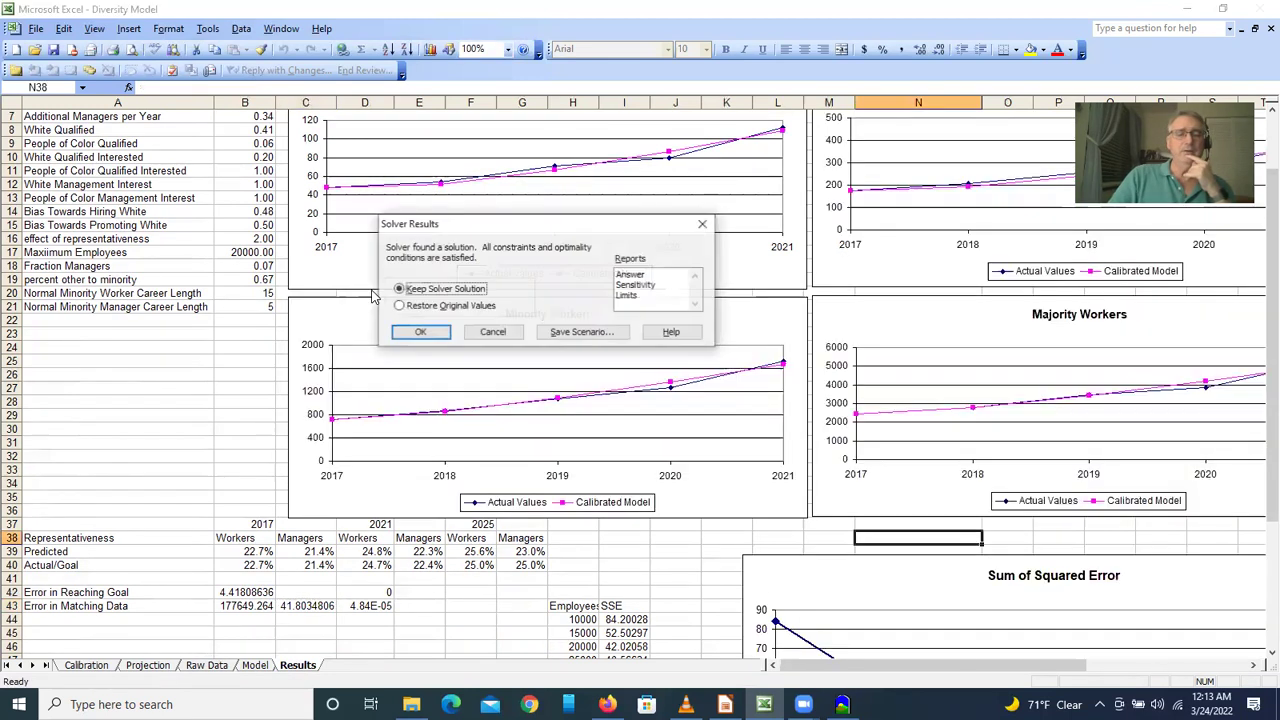
pyautogui.click(410, 331)
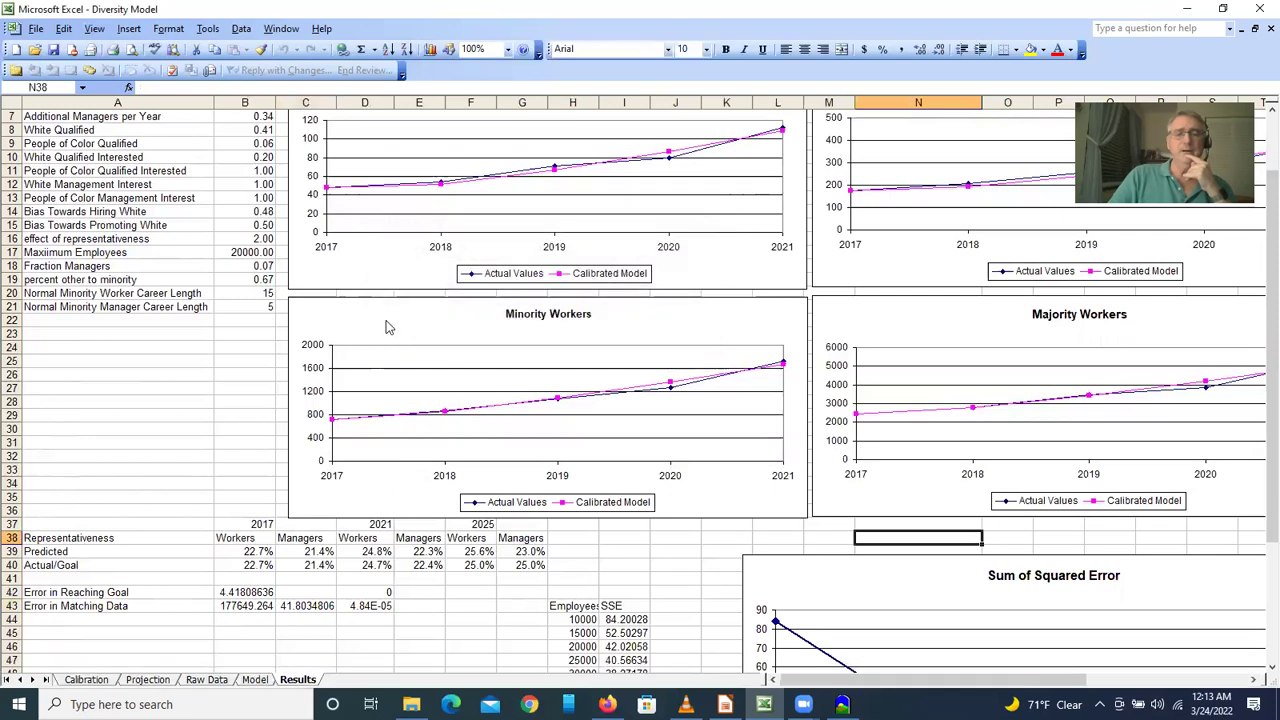
pyautogui.scroll(2, 392, 317)
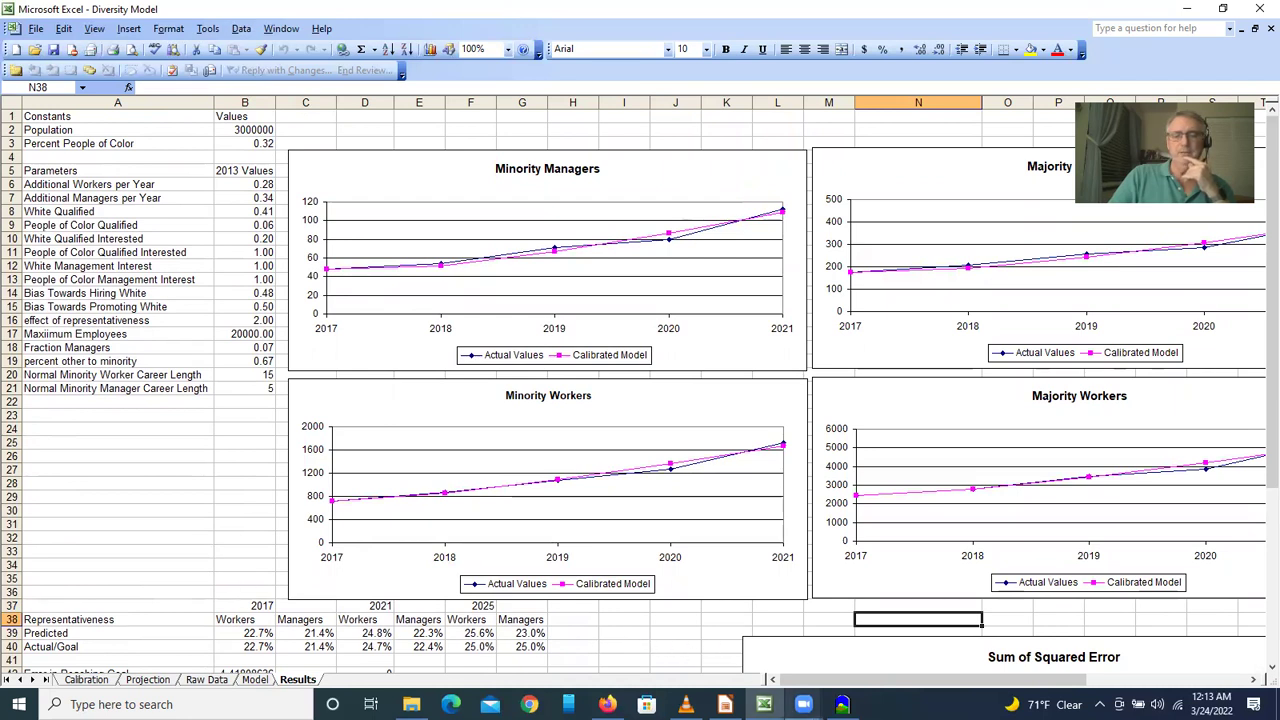
# Switch to Vensim, simulate the Baseline run, and unload the other dataset so only Baseline stays loaded.
pyautogui.click(843, 704)
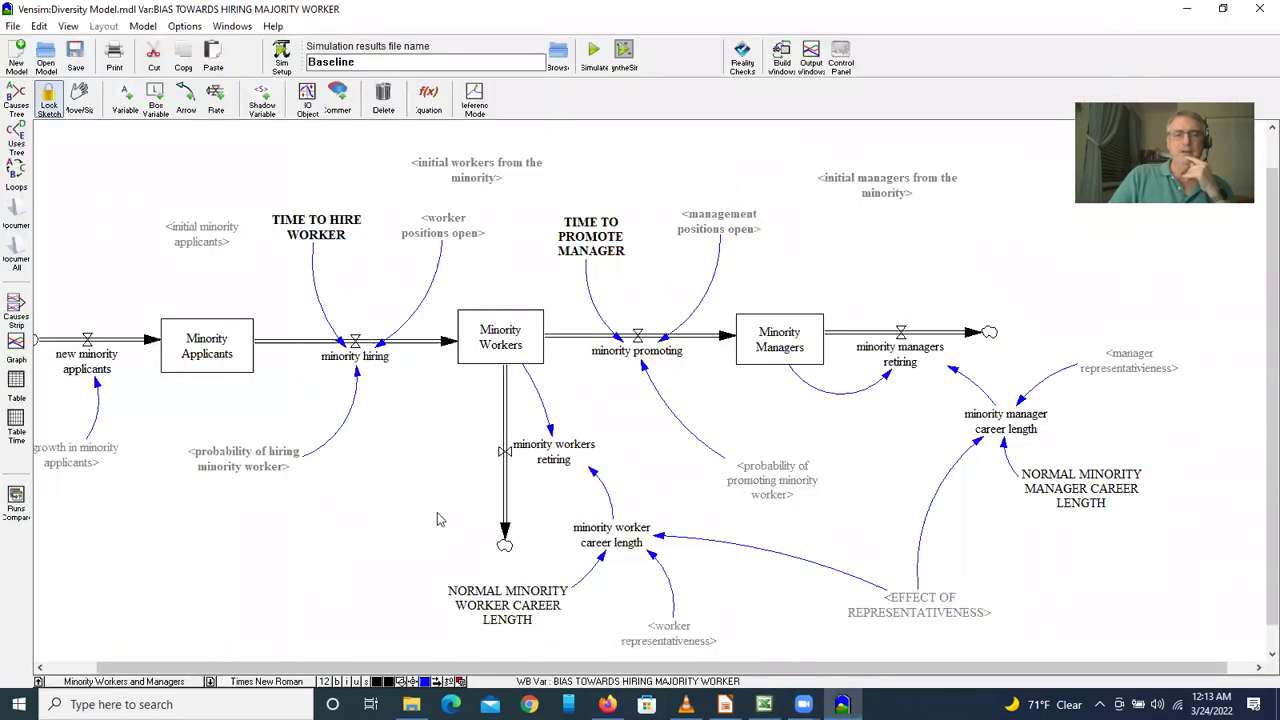
pyautogui.click(592, 55)
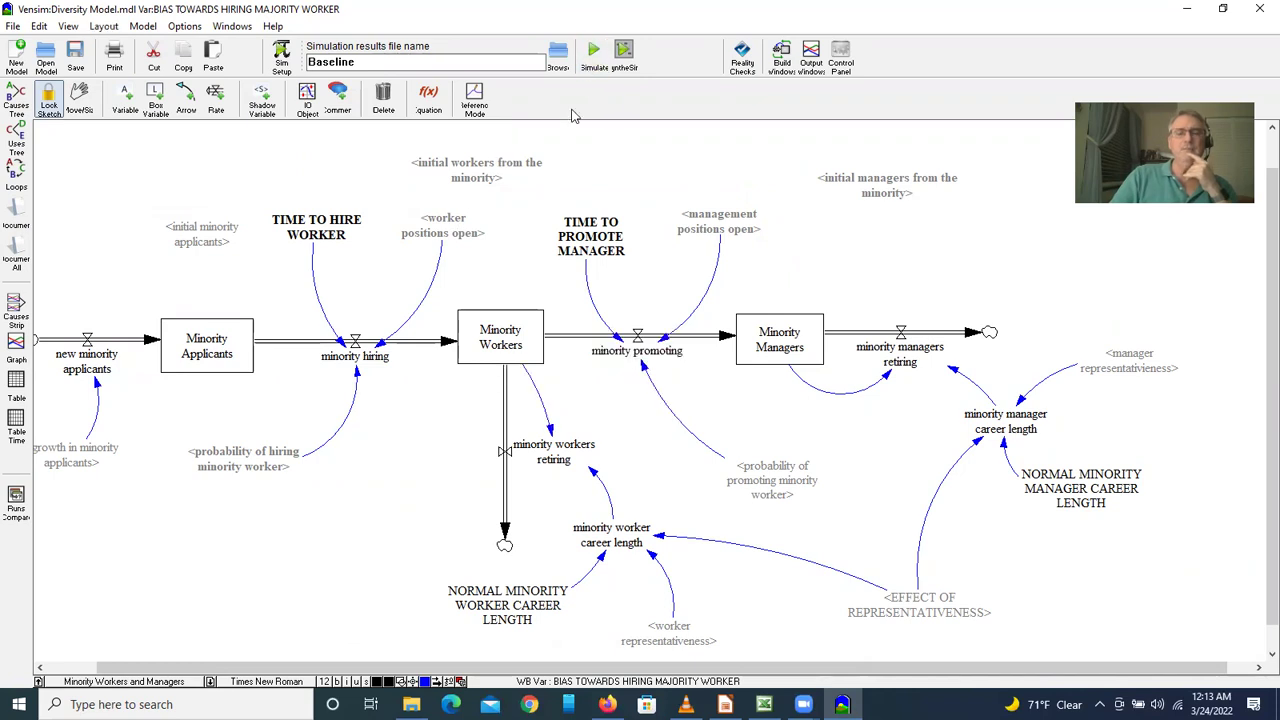
pyautogui.click(838, 60)
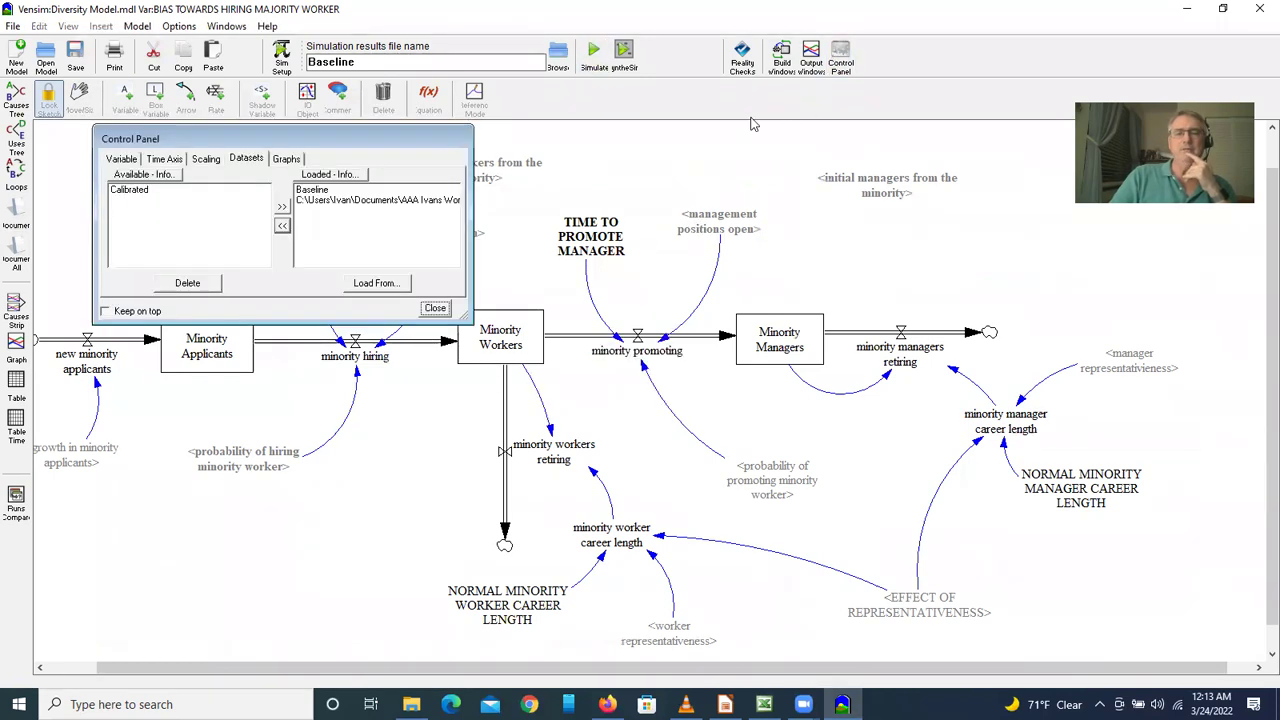
pyautogui.click(343, 201)
pyautogui.click(282, 226)
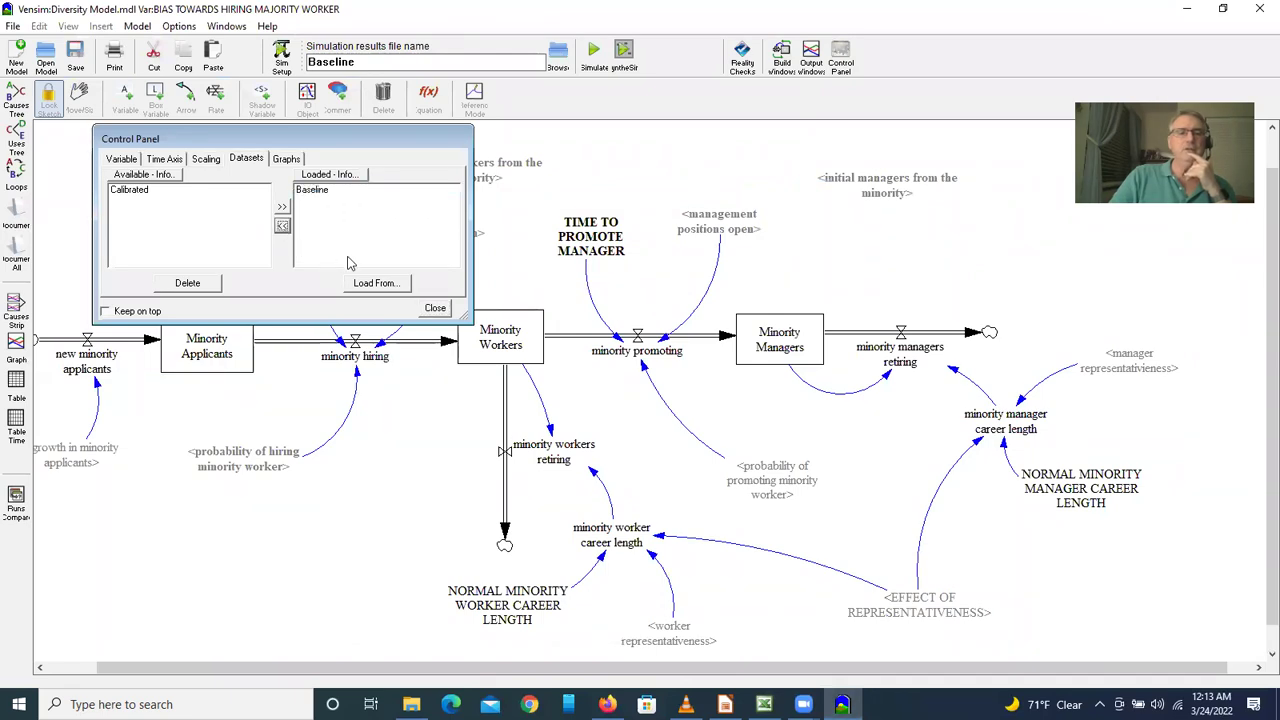
pyautogui.click(433, 308)
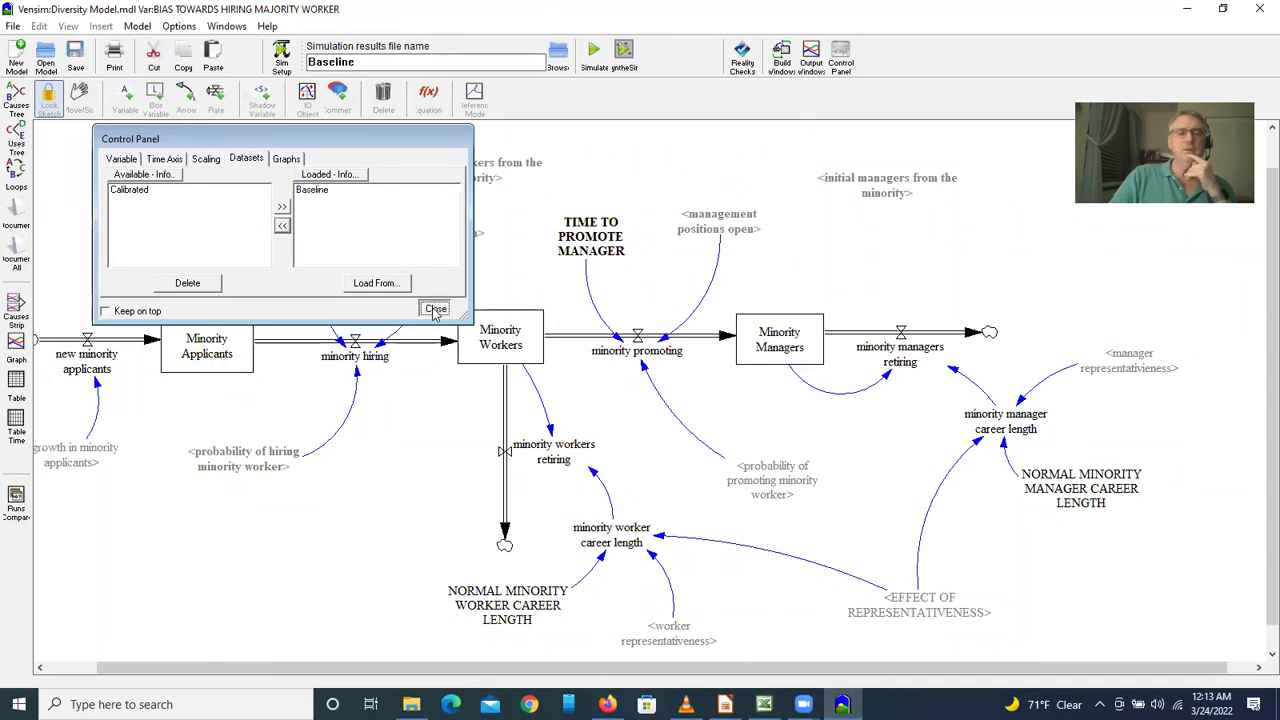
# View the Baseline graphs of Minority Workers and Minority Managers, closing each graph after viewing.
pyautogui.click(500, 360)
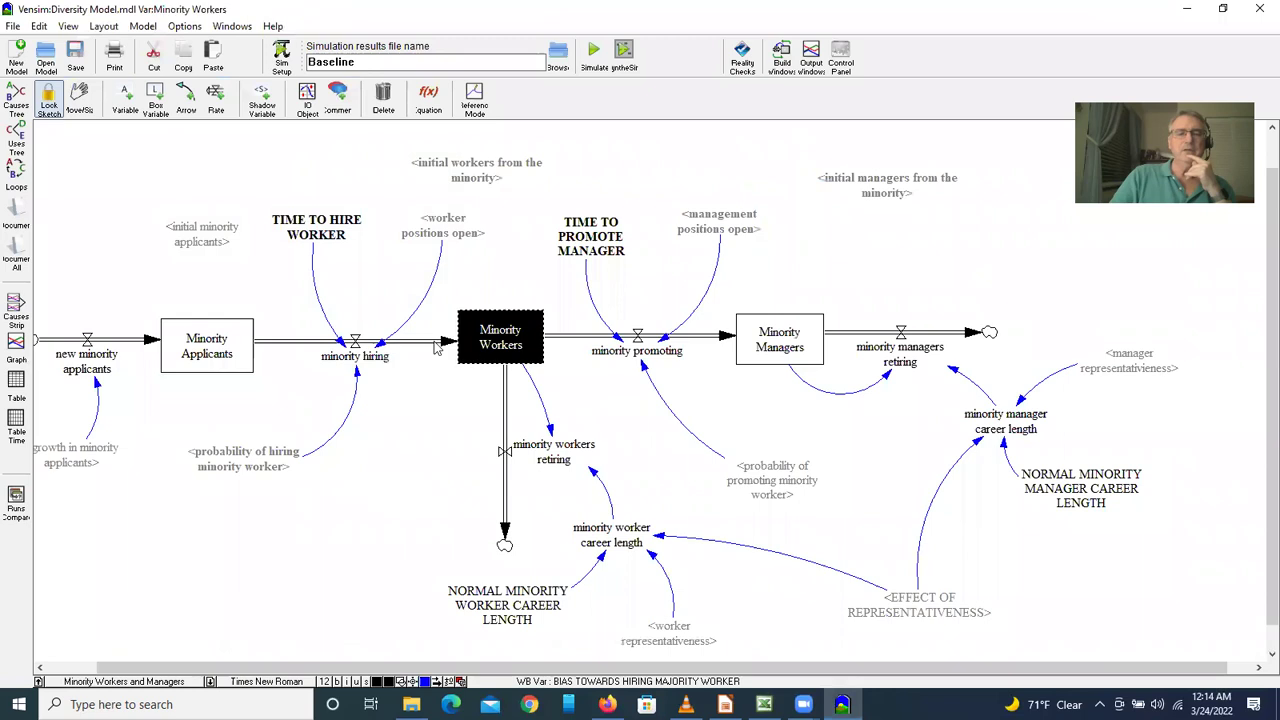
pyautogui.click(18, 350)
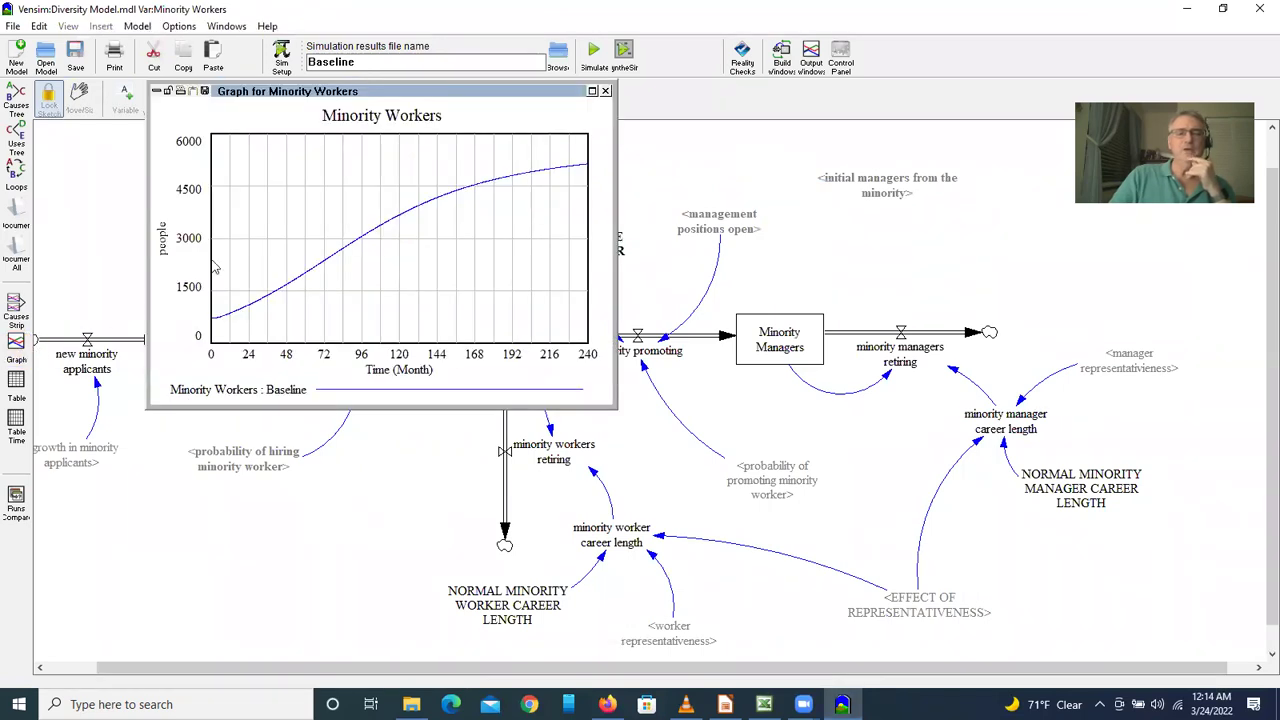
pyautogui.click(605, 91)
pyautogui.click(762, 347)
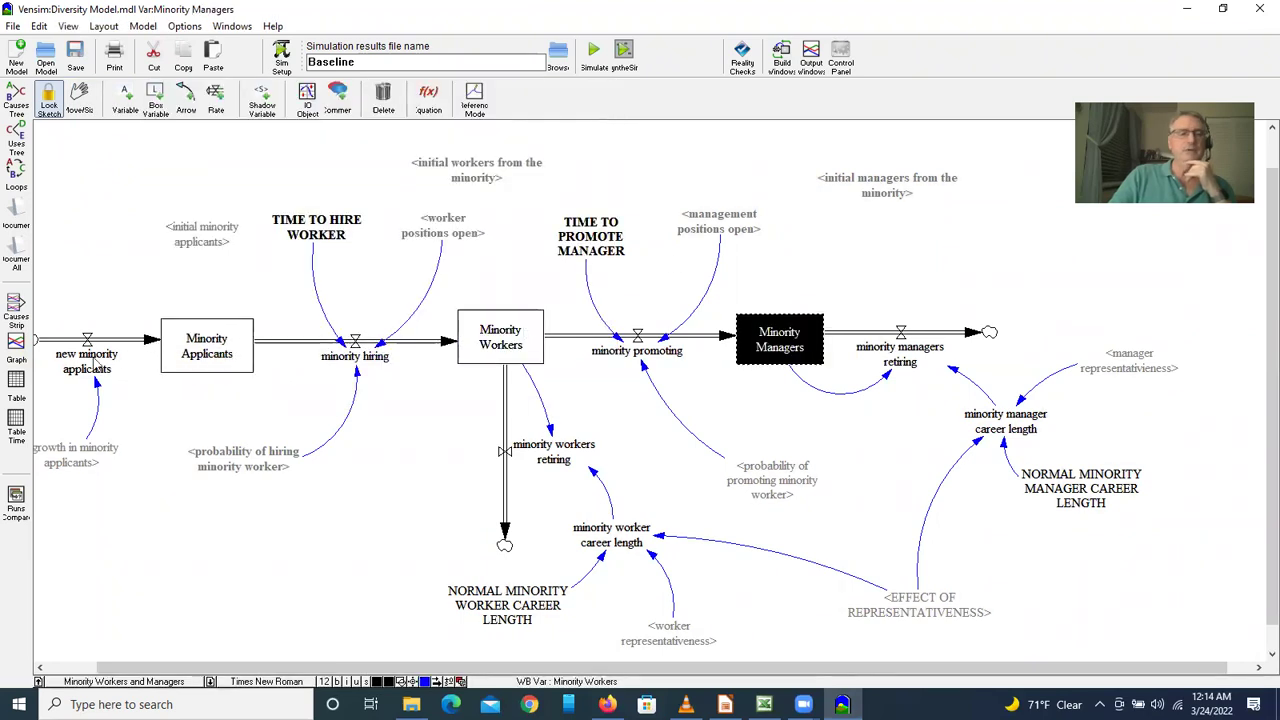
pyautogui.click(16, 347)
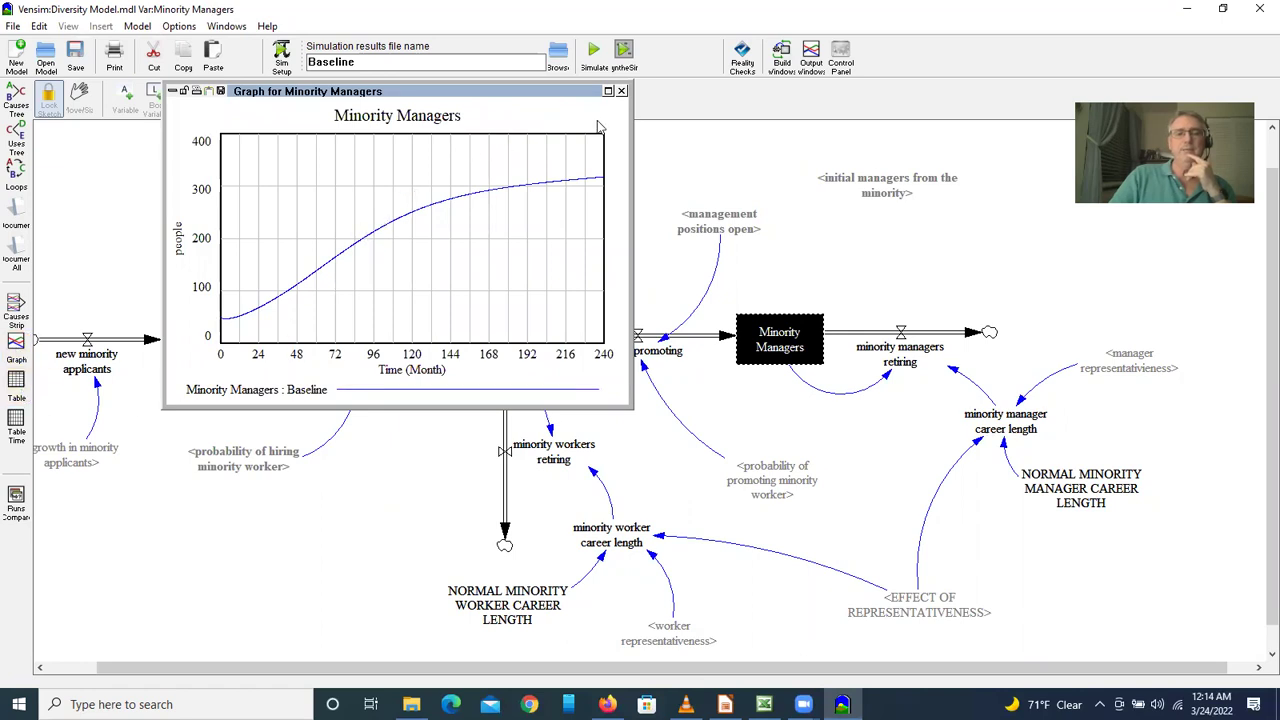
pyautogui.click(621, 91)
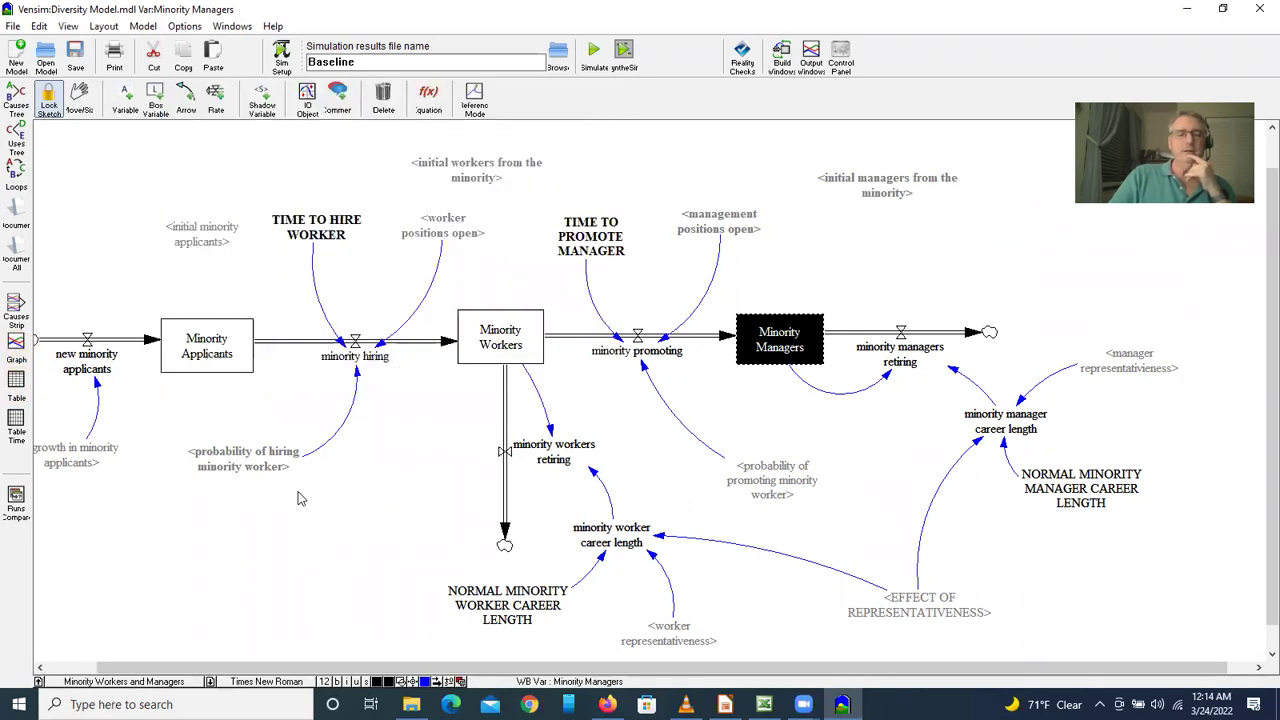
# In the Majority Workers and Managers view, inspect the graphs of Majority Workers and Majority Managers, closing each one.
pyautogui.click(124, 681)
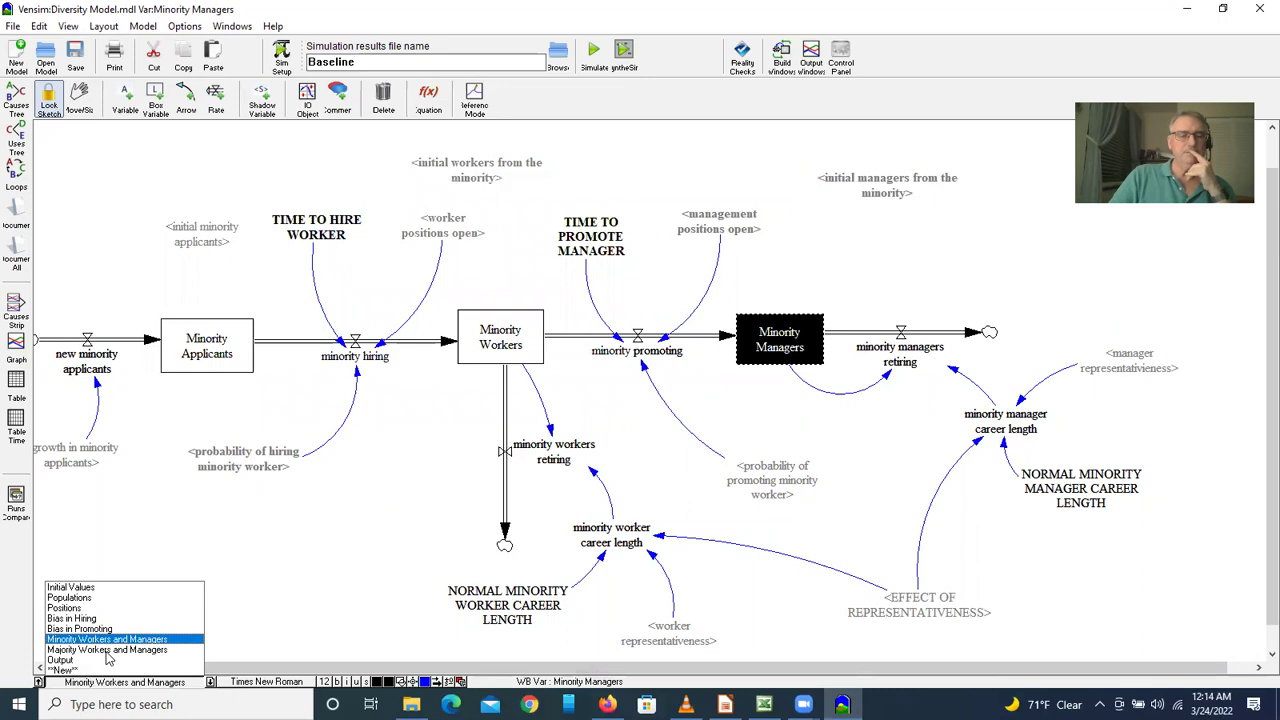
pyautogui.click(108, 650)
pyautogui.click(561, 393)
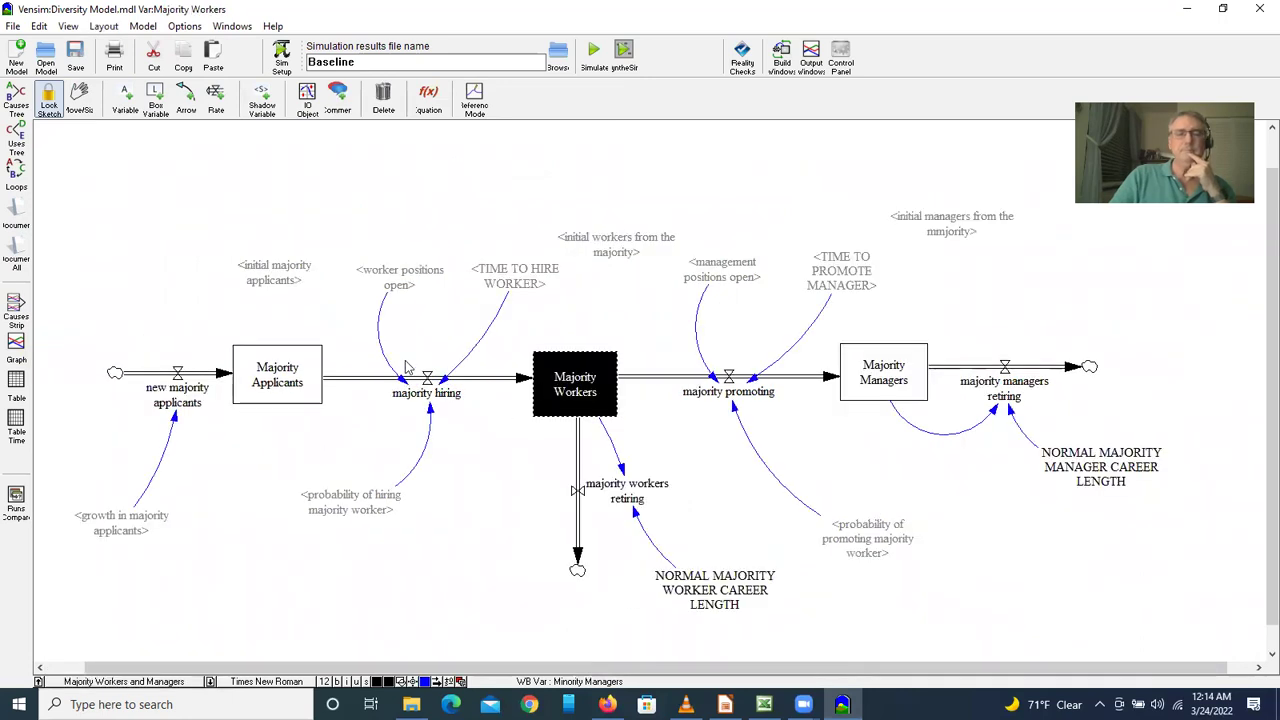
pyautogui.click(16, 347)
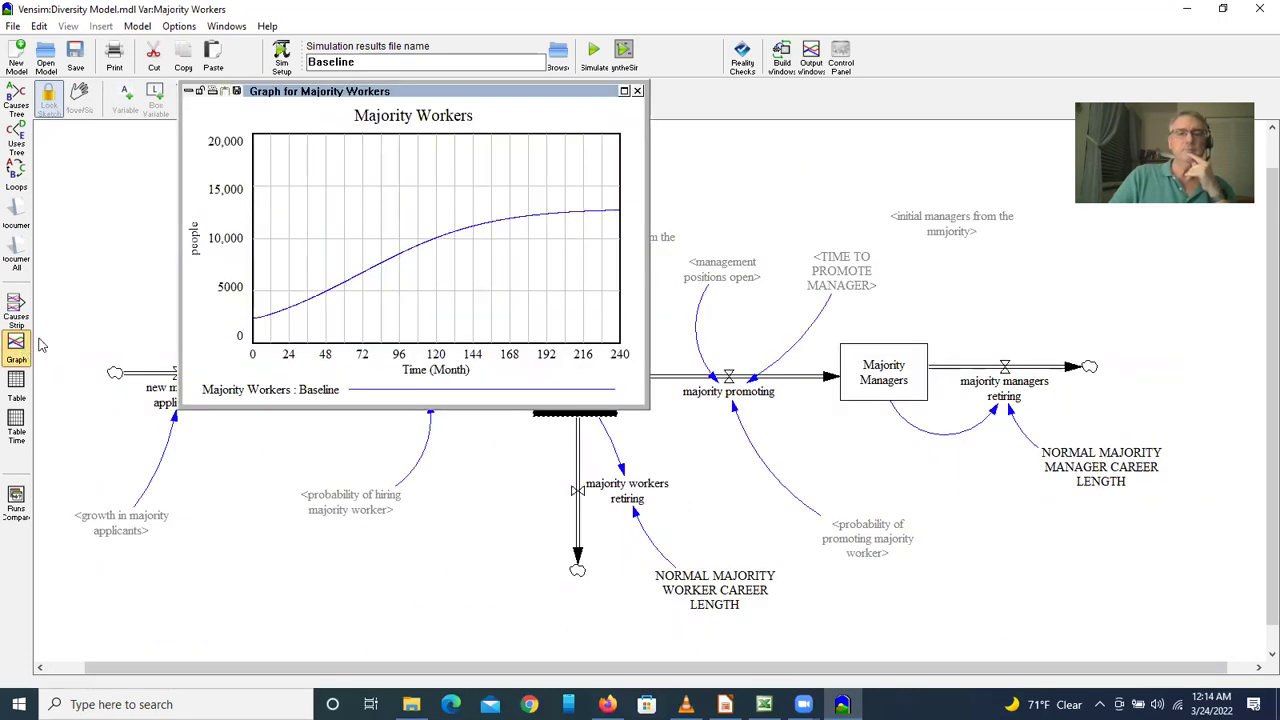
pyautogui.click(638, 91)
pyautogui.click(860, 385)
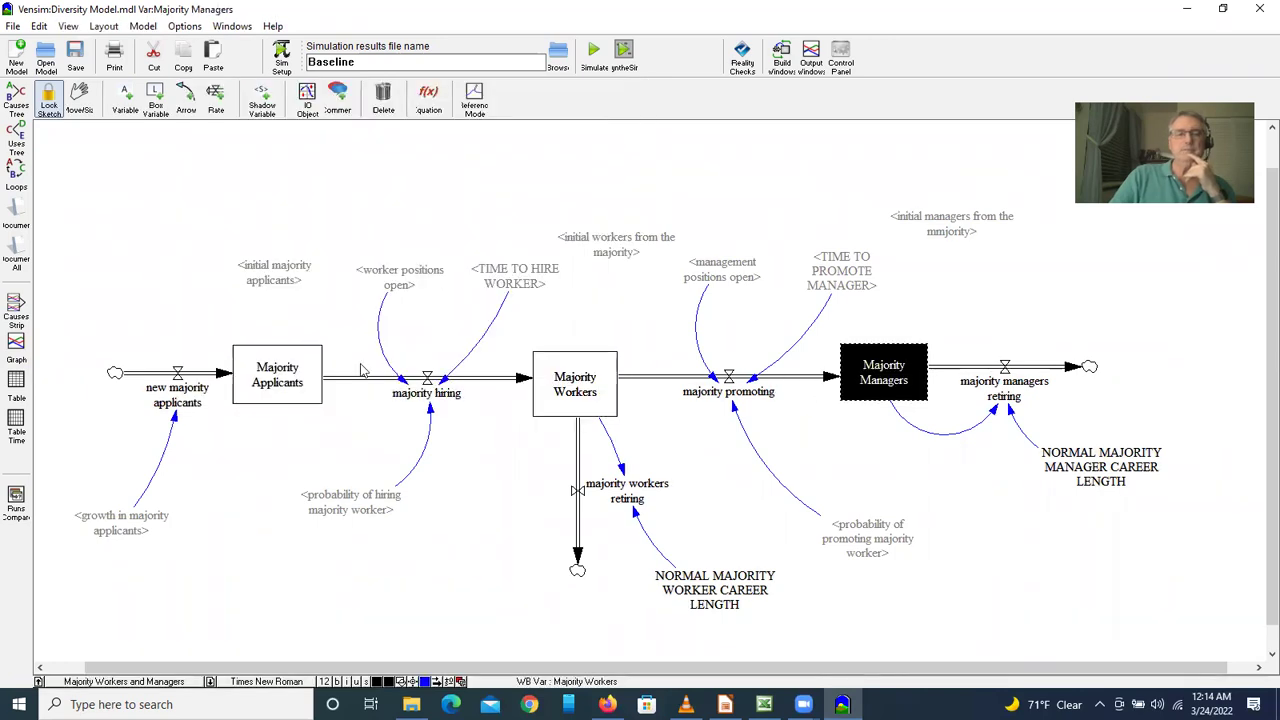
pyautogui.click(14, 347)
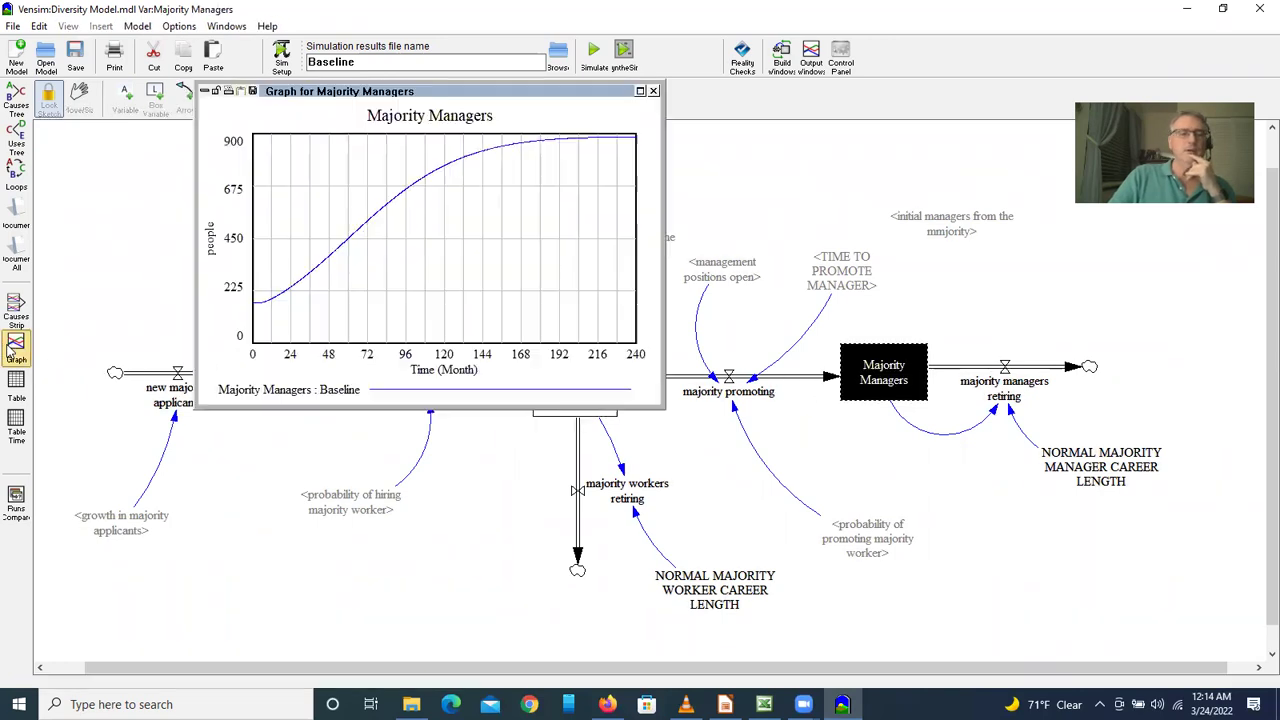
pyautogui.click(653, 91)
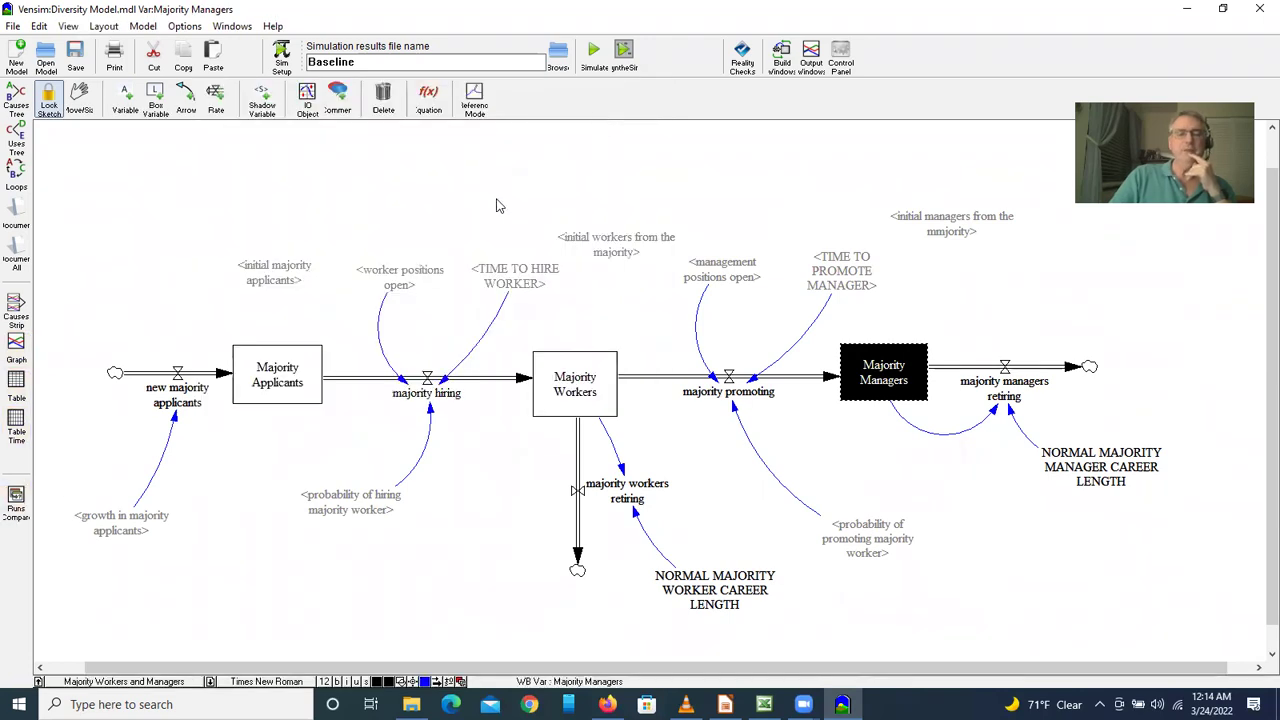
# In the Output view, inspect the graphs of fraction of minority workers and fraction of minority managers, closing each one.
pyautogui.click(103, 684)
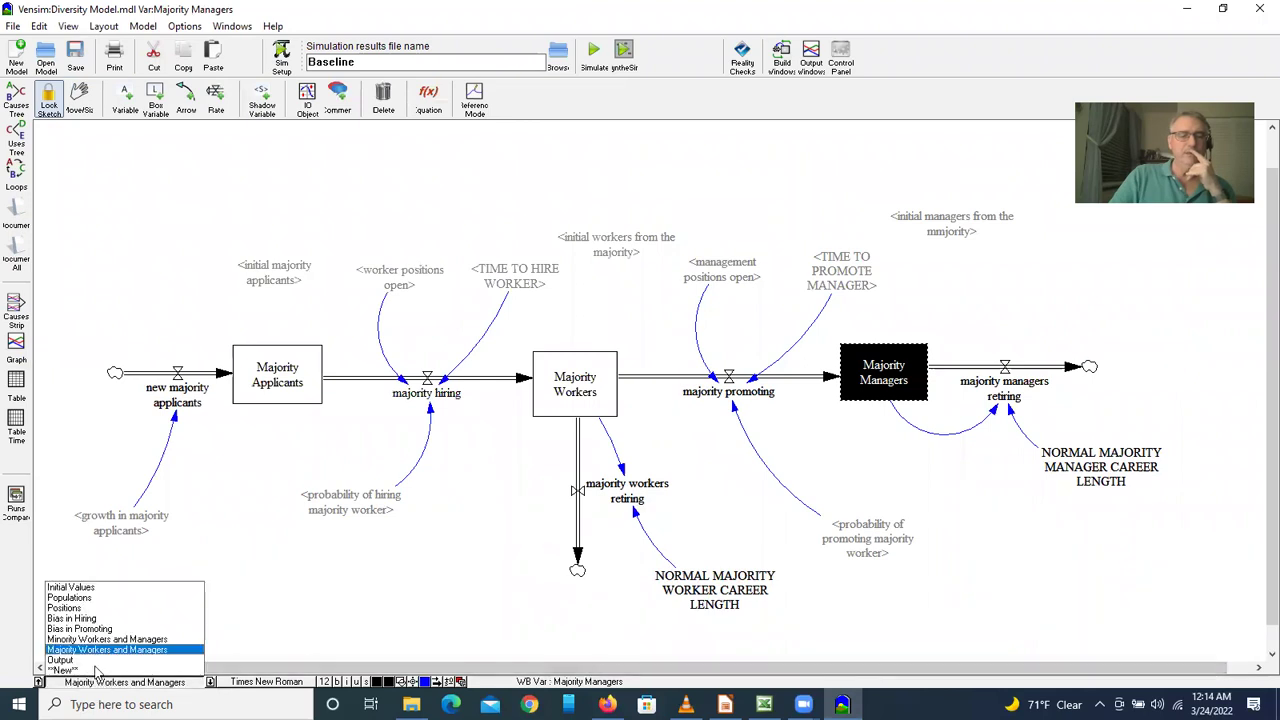
pyautogui.click(150, 658)
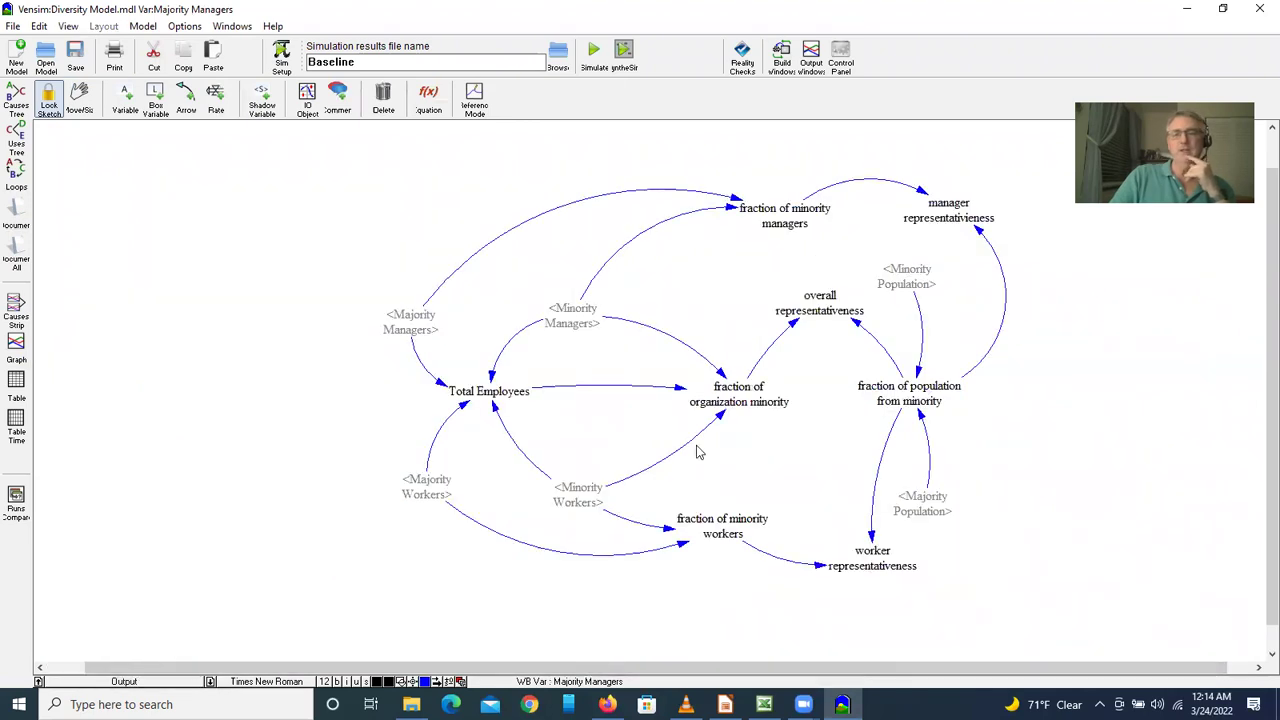
pyautogui.click(713, 543)
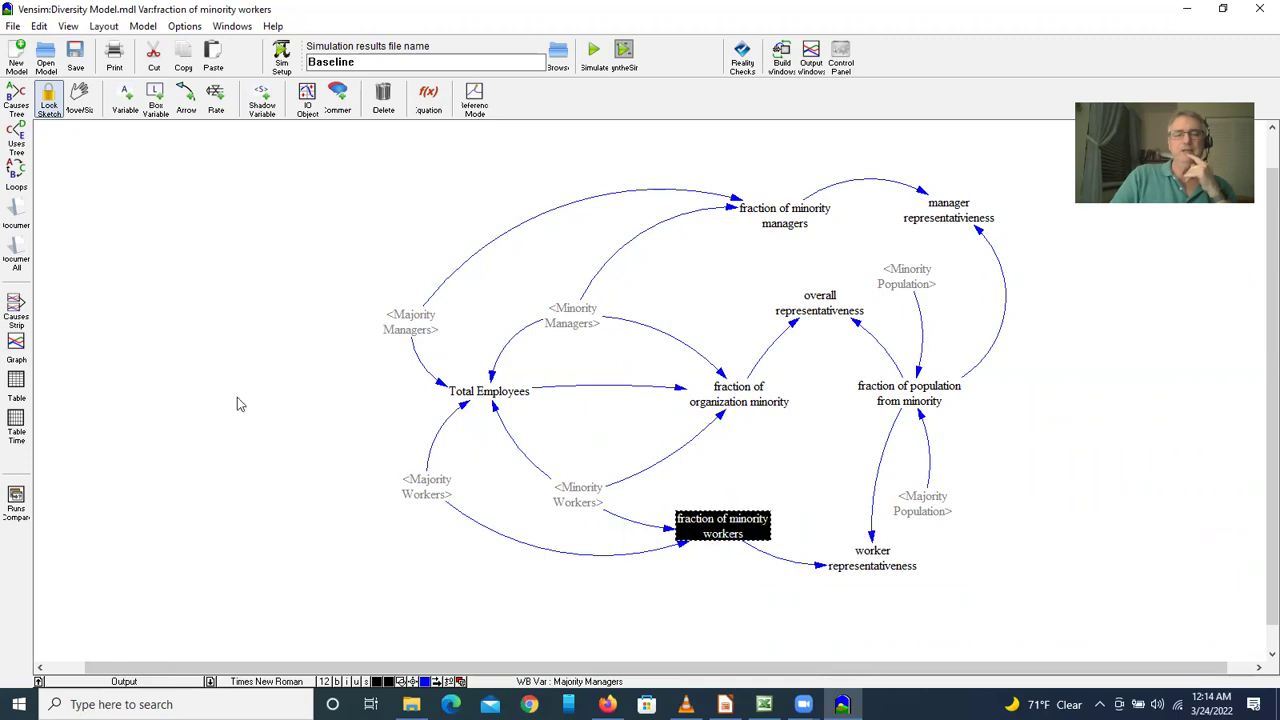
pyautogui.click(16, 347)
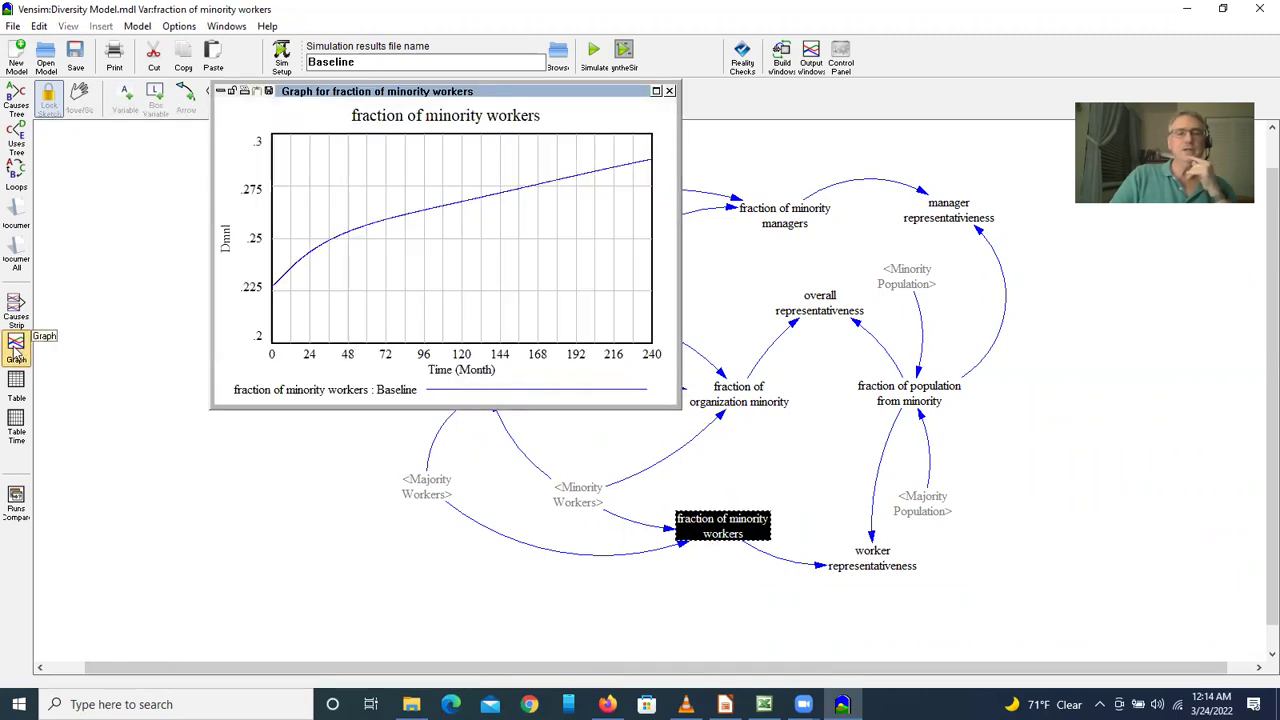
pyautogui.click(669, 91)
pyautogui.click(776, 228)
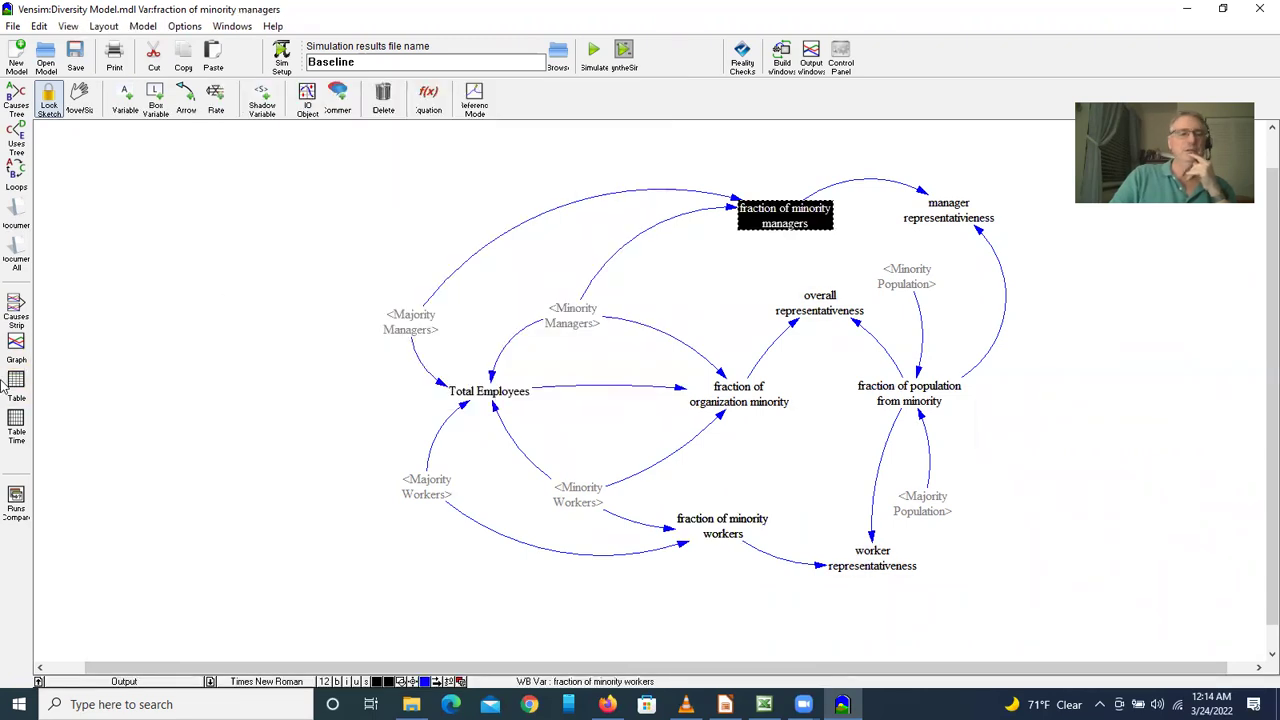
pyautogui.click(15, 345)
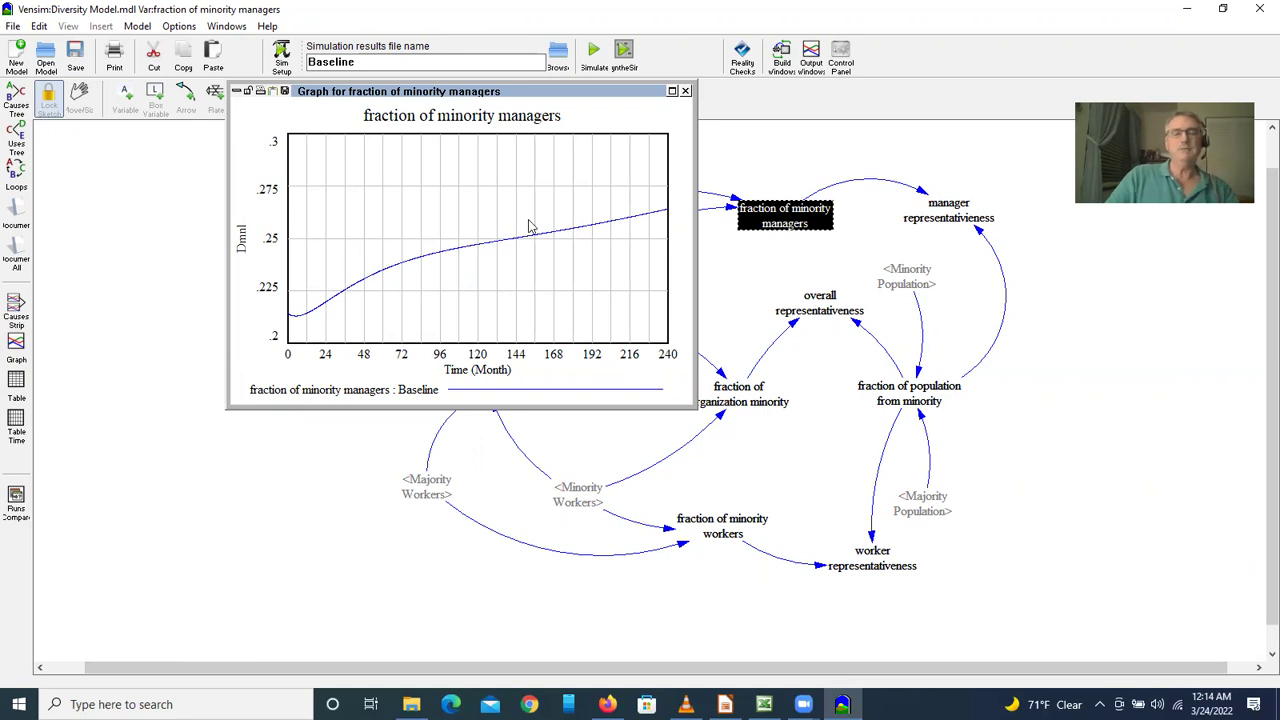
pyautogui.click(685, 91)
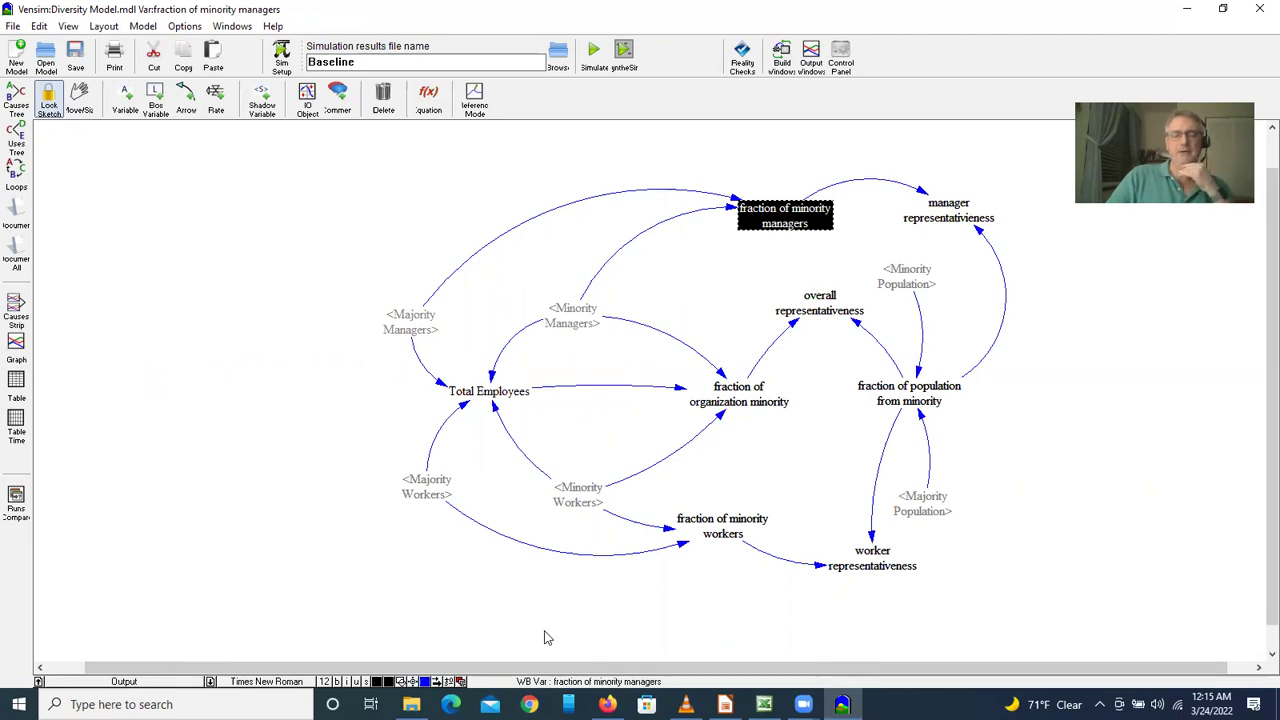
# Check the Example Models slide in LibreOffice Impress, then return to Vensim and close the Diversity Model.
pyautogui.click(725, 704)
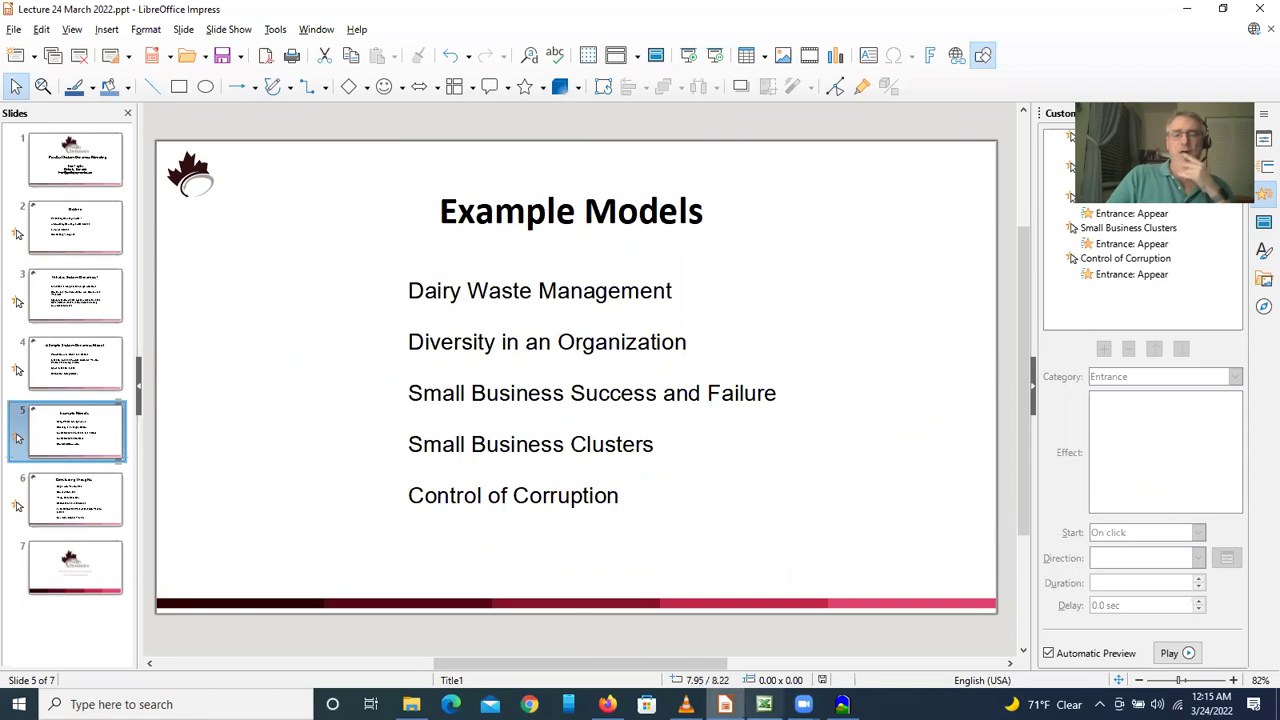
pyautogui.click(842, 704)
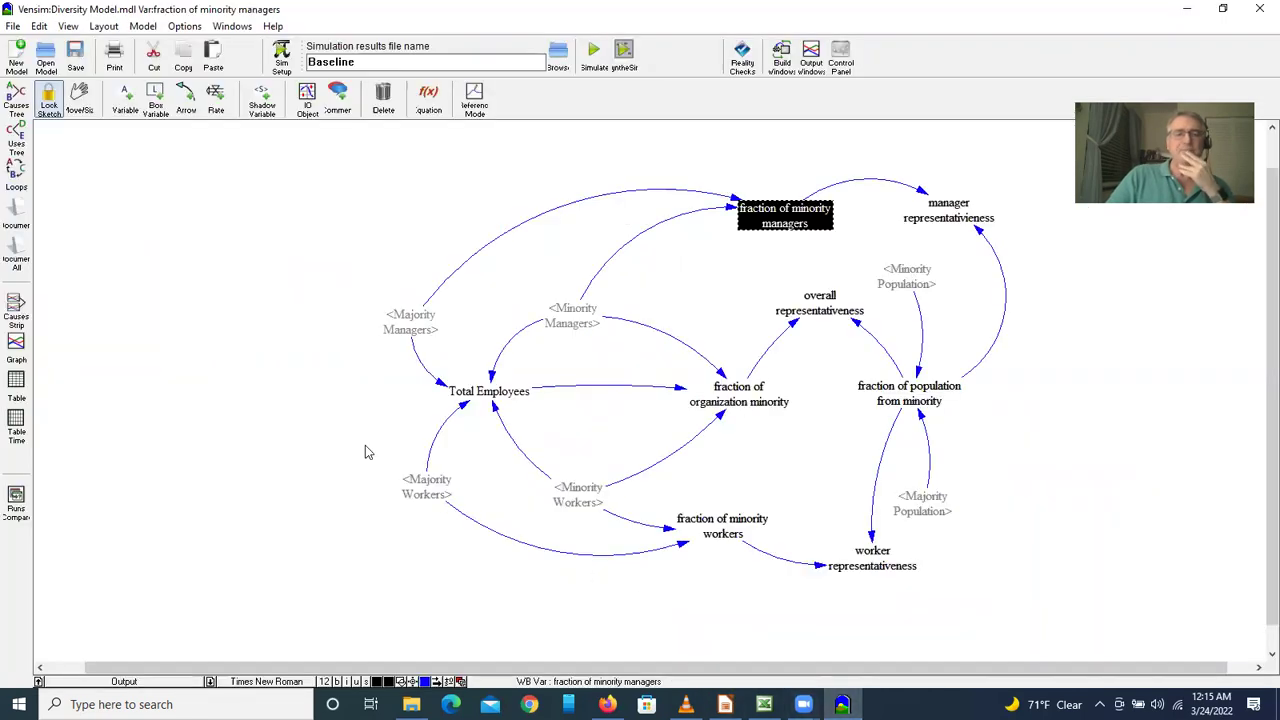
pyautogui.click(13, 27)
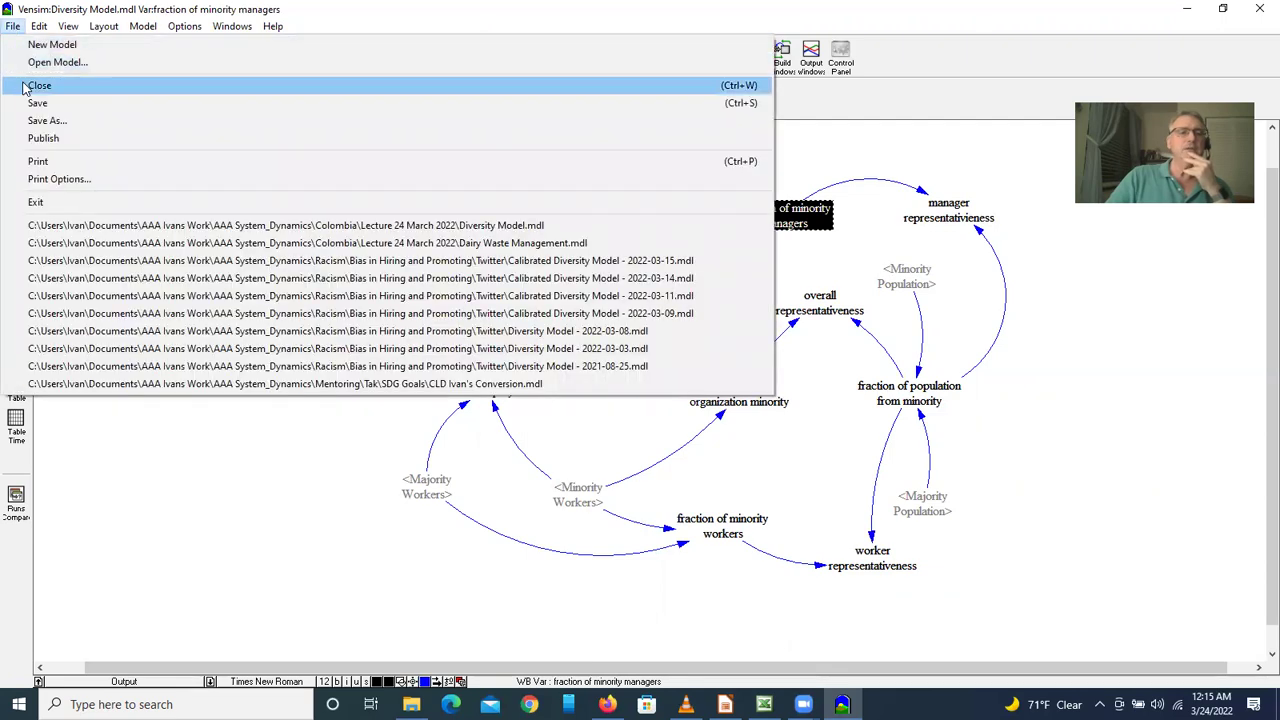
pyautogui.click(25, 88)
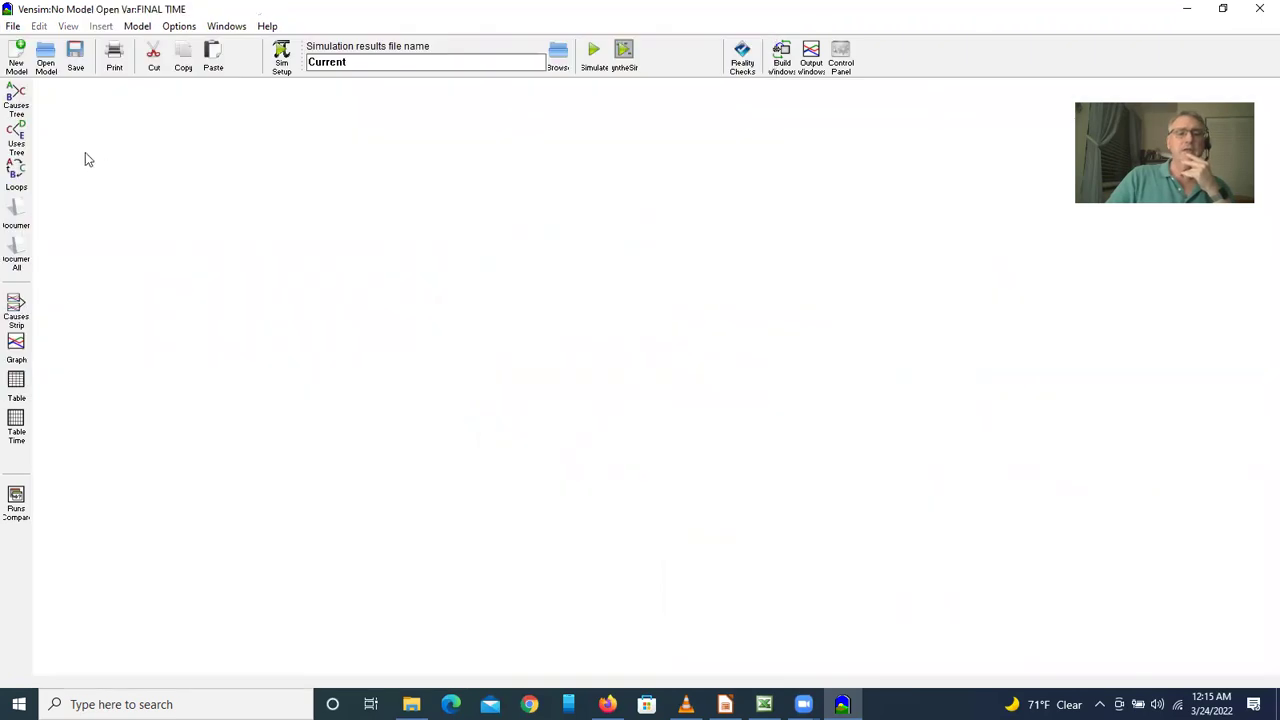
# Open the WoC Small Business Model from the Lecture 24 March 2022 folder.
pyautogui.click(13, 27)
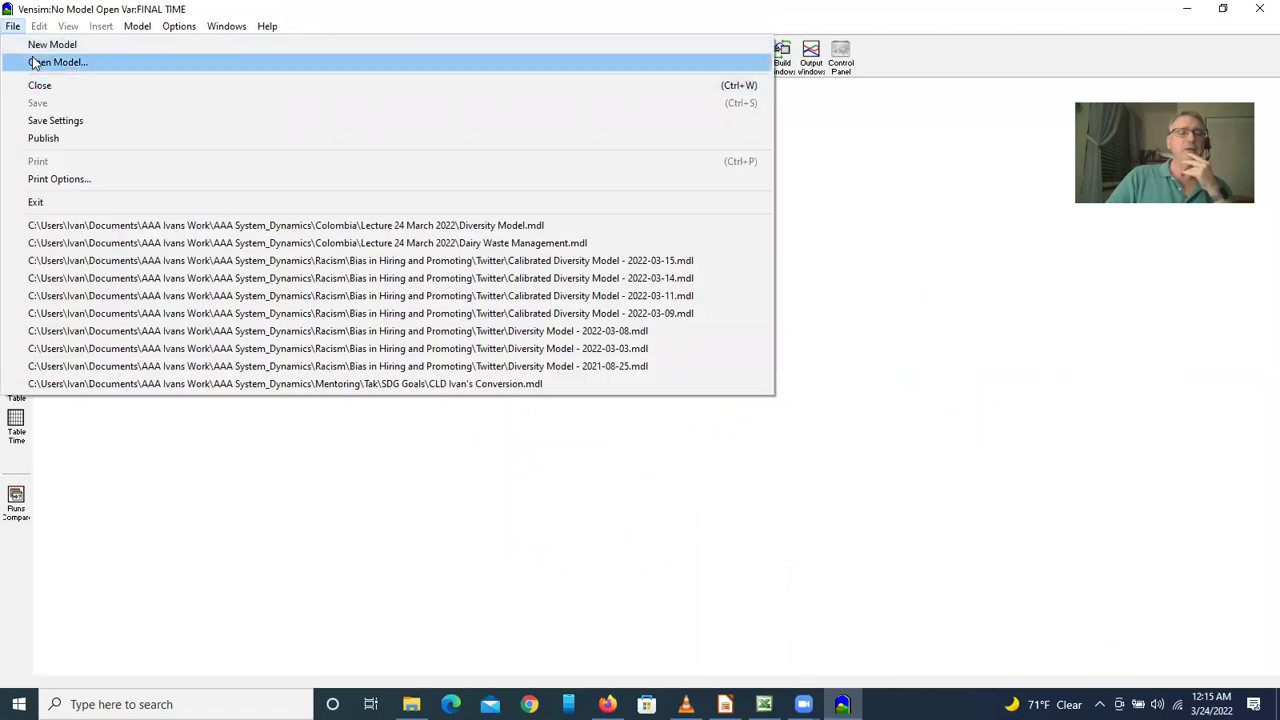
pyautogui.click(35, 63)
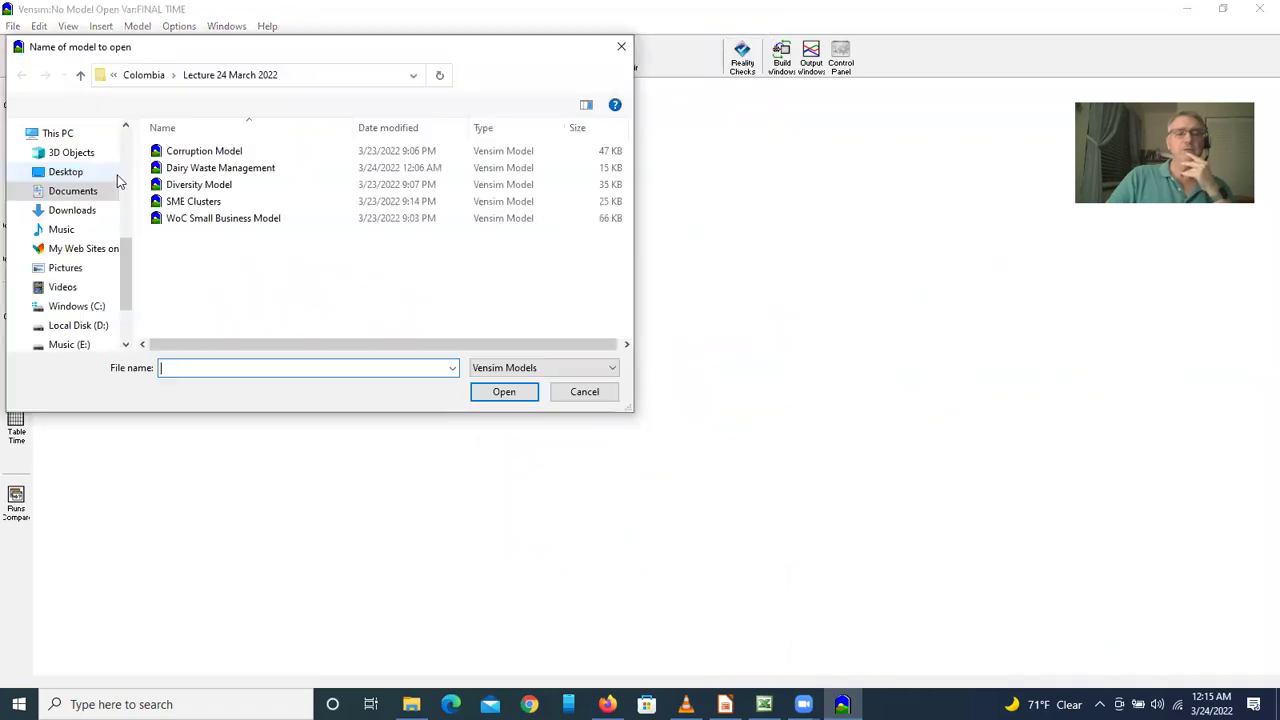
pyautogui.click(192, 222)
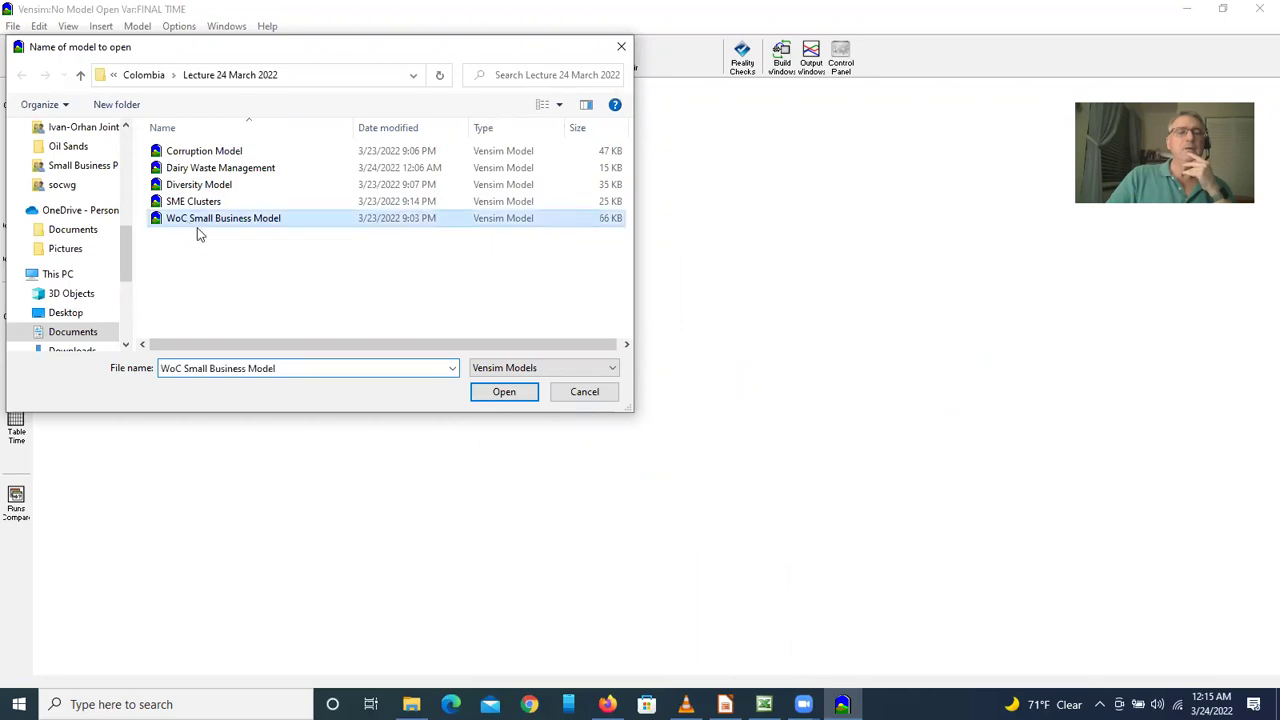
pyautogui.click(501, 394)
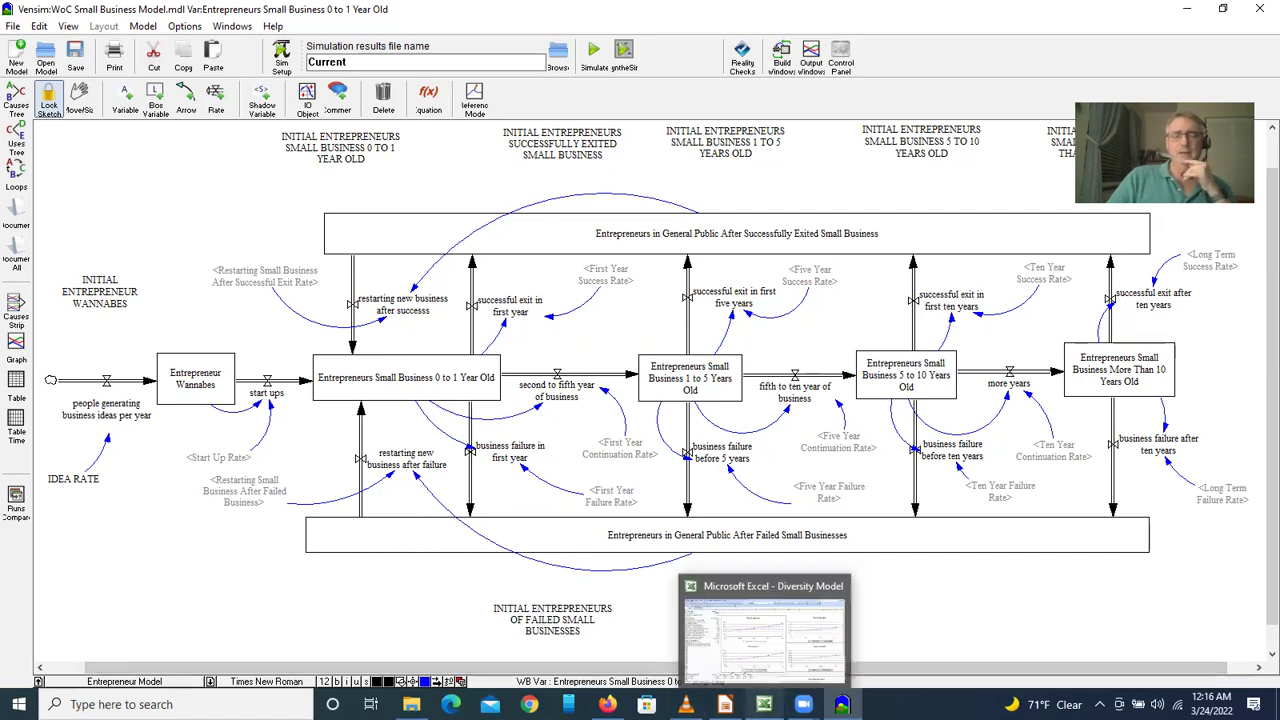
# Switch to Excel and close the Diversity Model workbook without saving its changes.
pyautogui.click(764, 705)
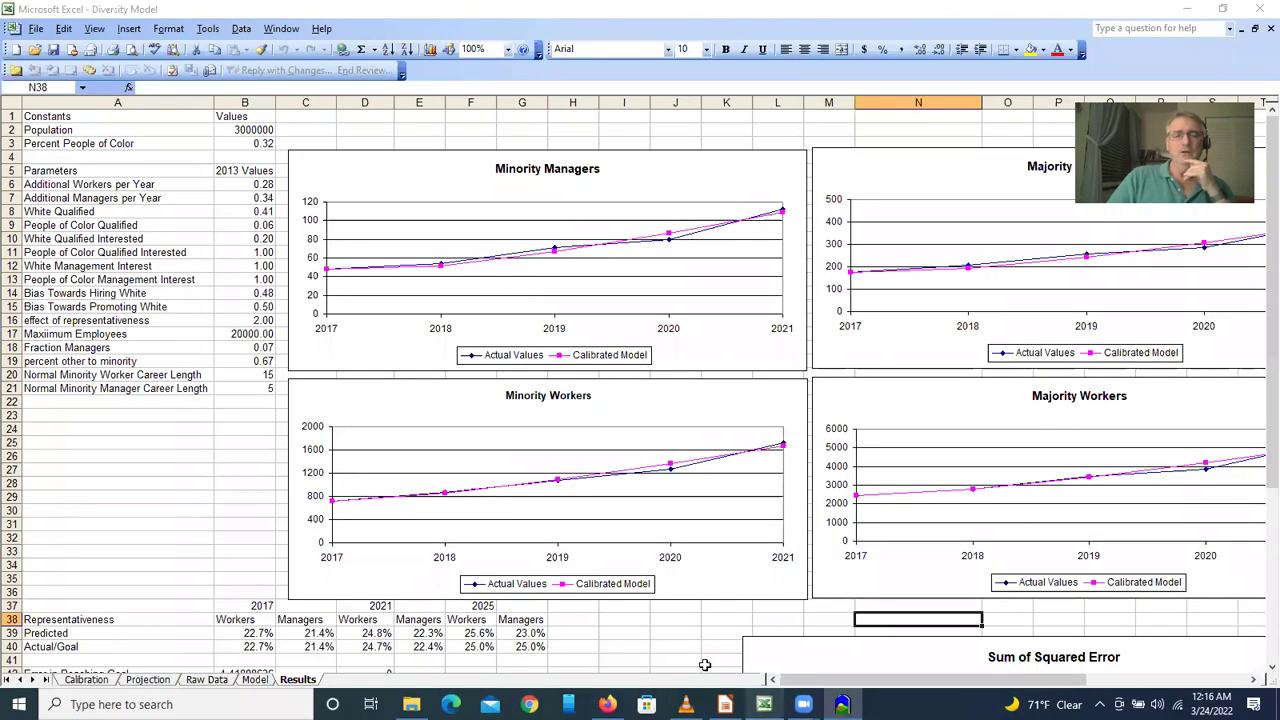
pyautogui.click(38, 30)
pyautogui.click(50, 63)
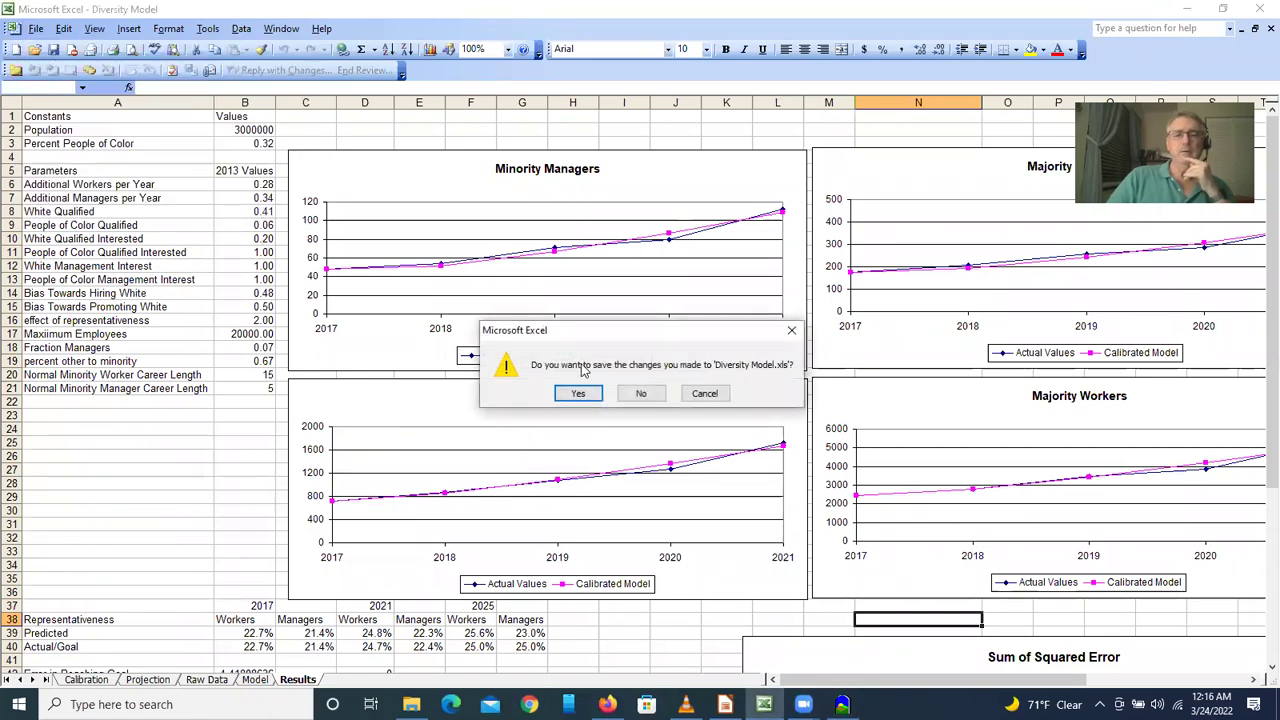
pyautogui.click(641, 393)
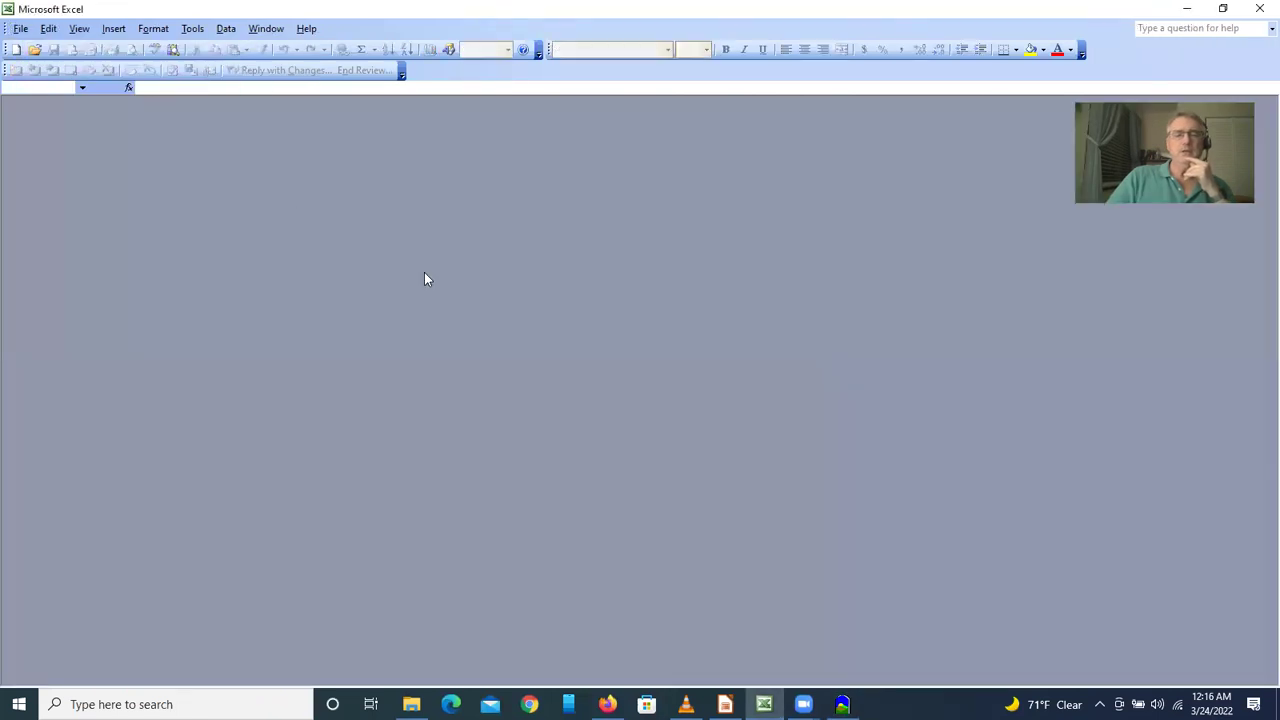
# Open the WoC Excel Model workbook from the Lecture 24 March 2022 folder without updating its external links.
pyautogui.click(22, 29)
pyautogui.click(42, 52)
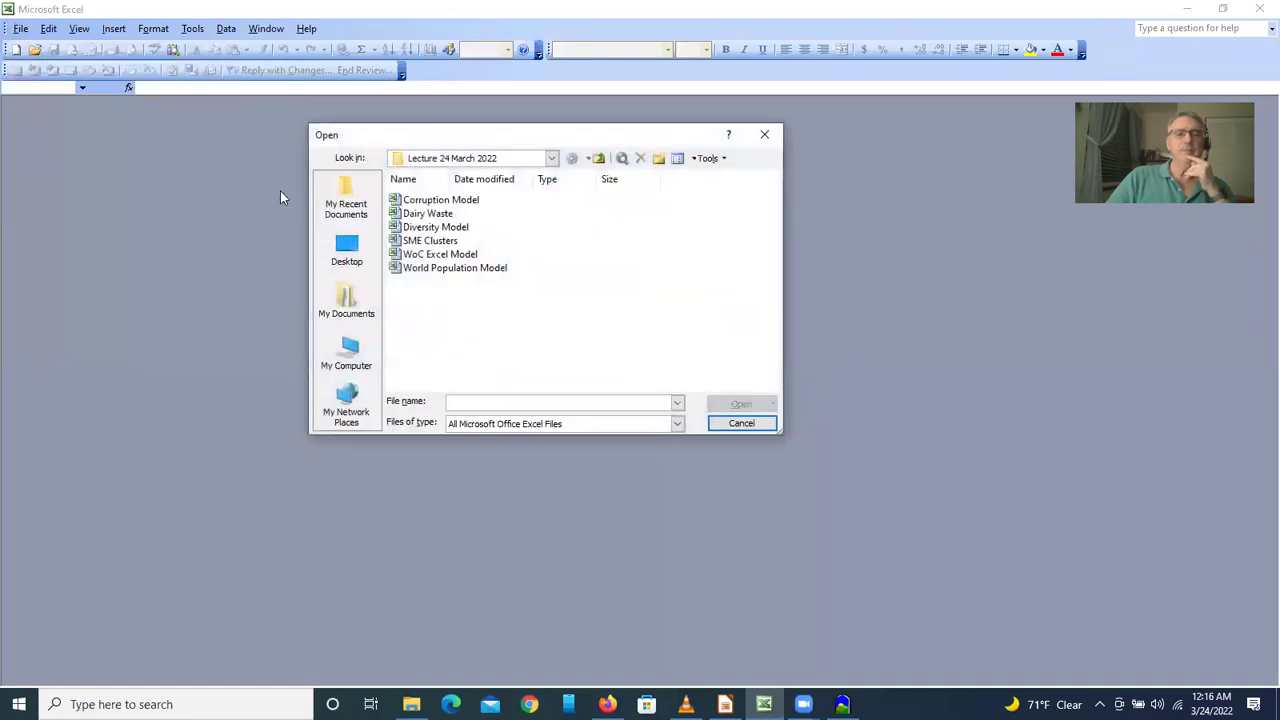
pyautogui.click(442, 256)
pyautogui.click(724, 403)
pyautogui.click(583, 347)
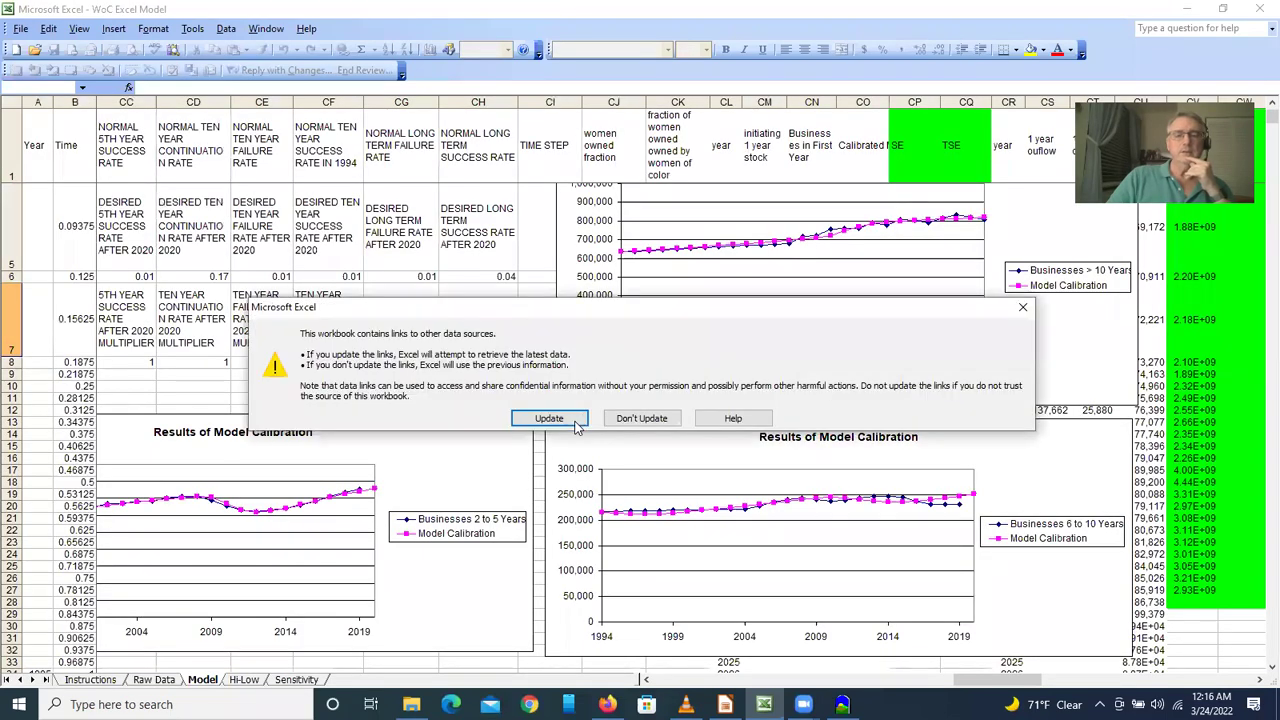
pyautogui.click(628, 420)
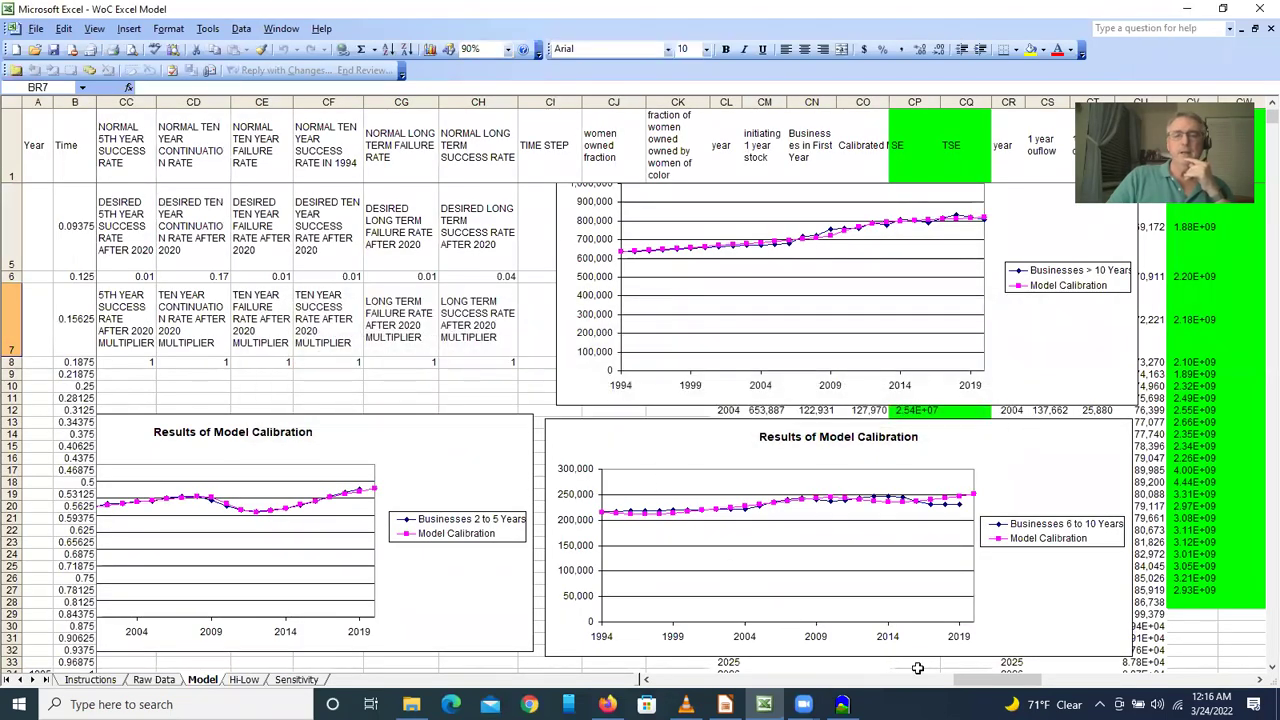
# On the Model sheet, examine the stock columns and the calibration charts for each business age group, returning to the Businesses in First Year chart.
pyautogui.moveTo(993, 686); pyautogui.dragTo(632, 681)
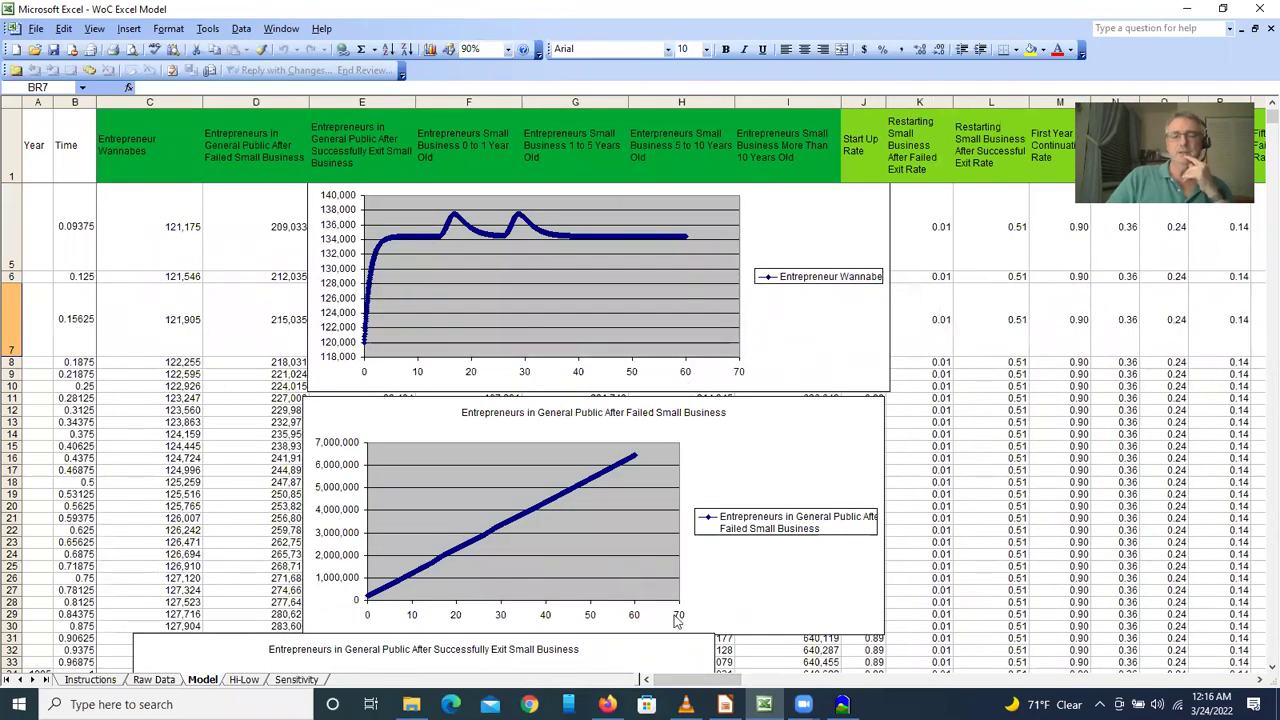
pyautogui.moveTo(689, 683); pyautogui.dragTo(930, 684)
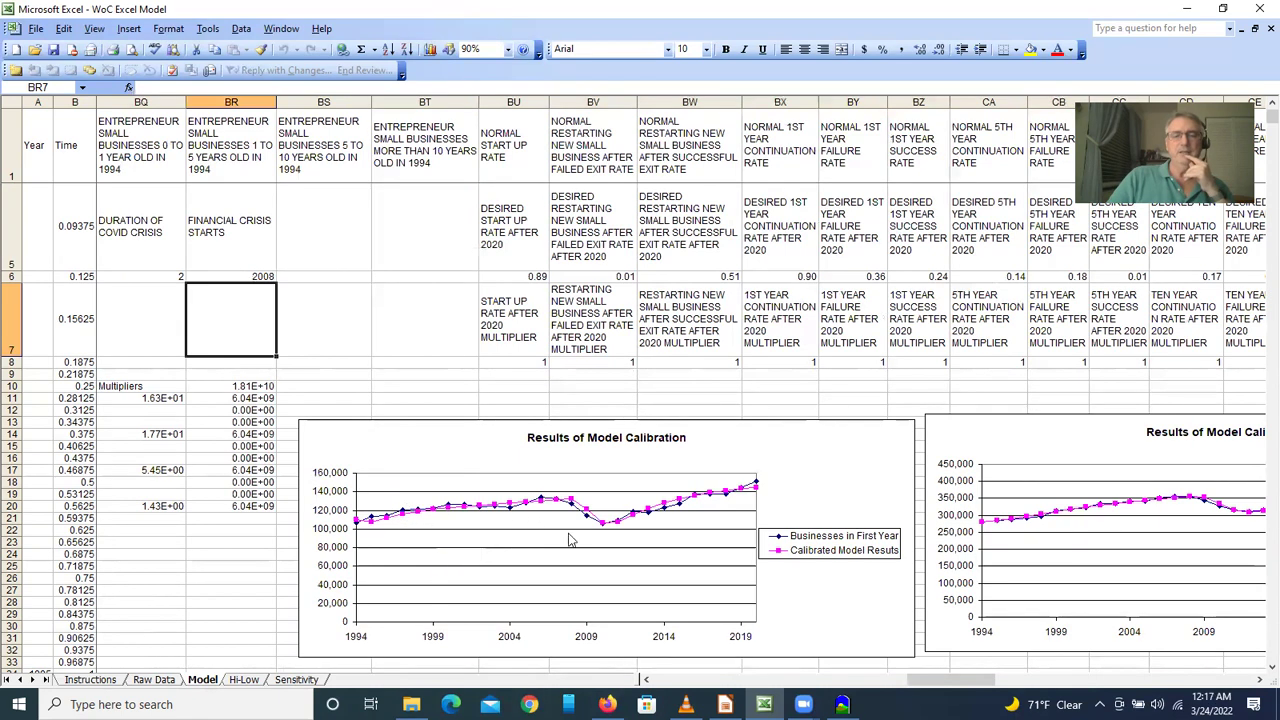
pyautogui.moveTo(926, 685); pyautogui.dragTo(962, 685)
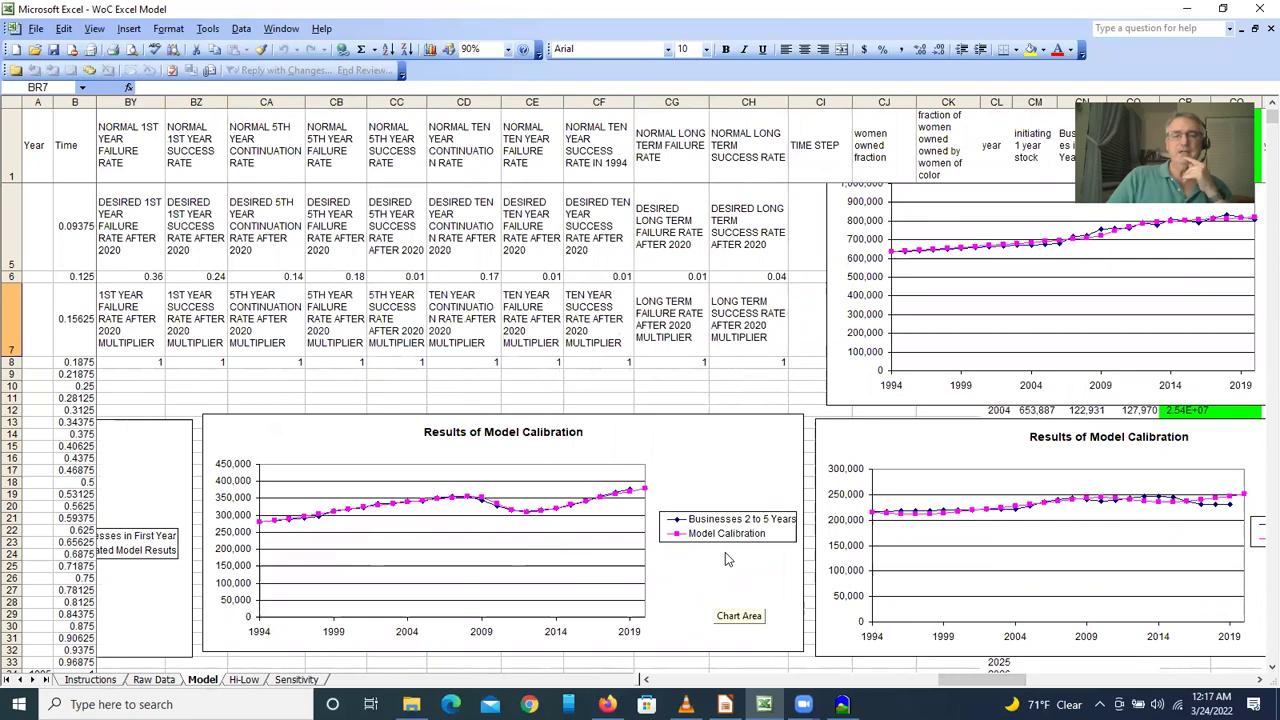
pyautogui.moveTo(952, 686); pyautogui.dragTo(975, 686)
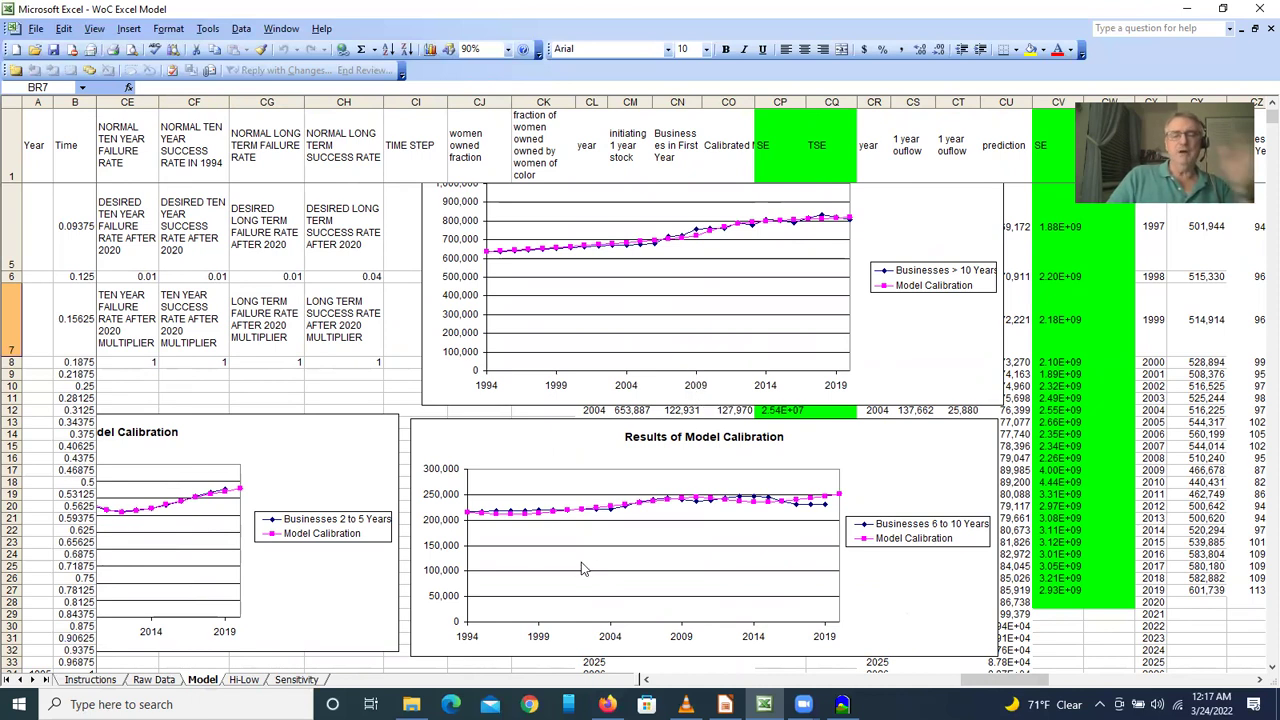
pyautogui.moveTo(965, 681); pyautogui.dragTo(900, 697)
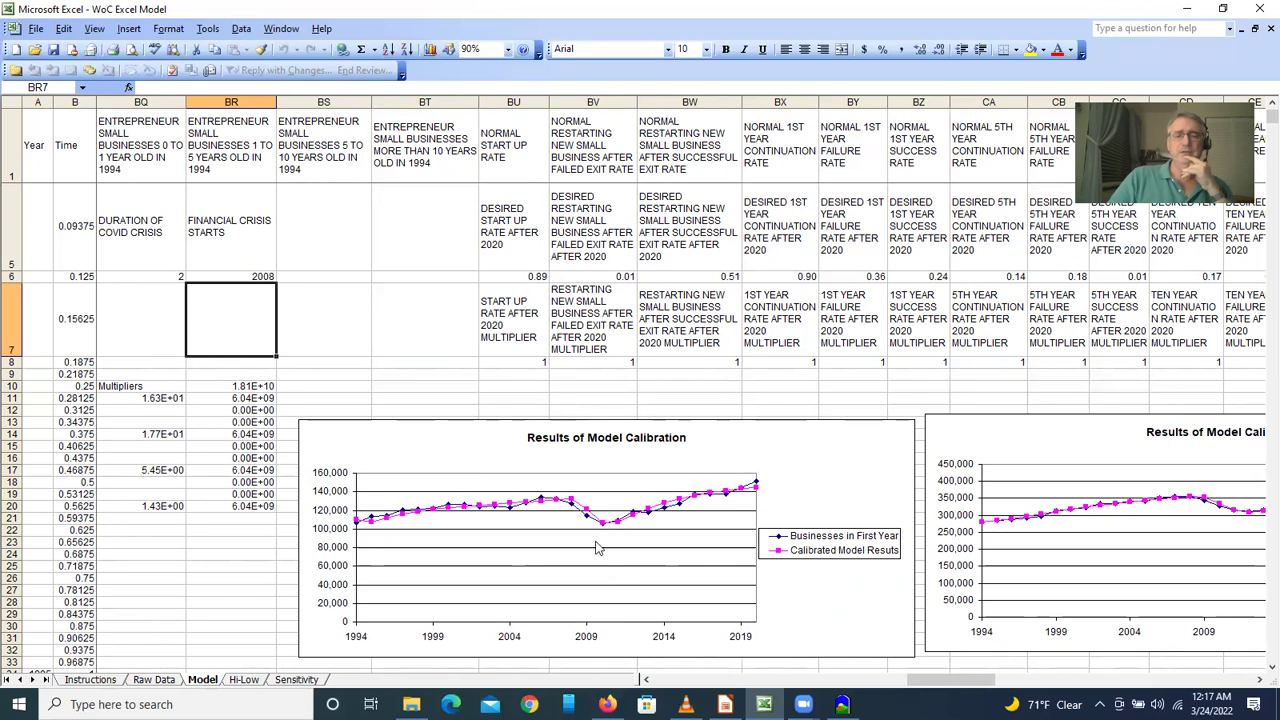
pyautogui.moveTo(587, 518)
# Switch to Vensim, simulate the Current run, and view the graph of Entrepreneurs Small Business 0 to 1 Year Old, closing it after viewing.
pyautogui.click(842, 704)
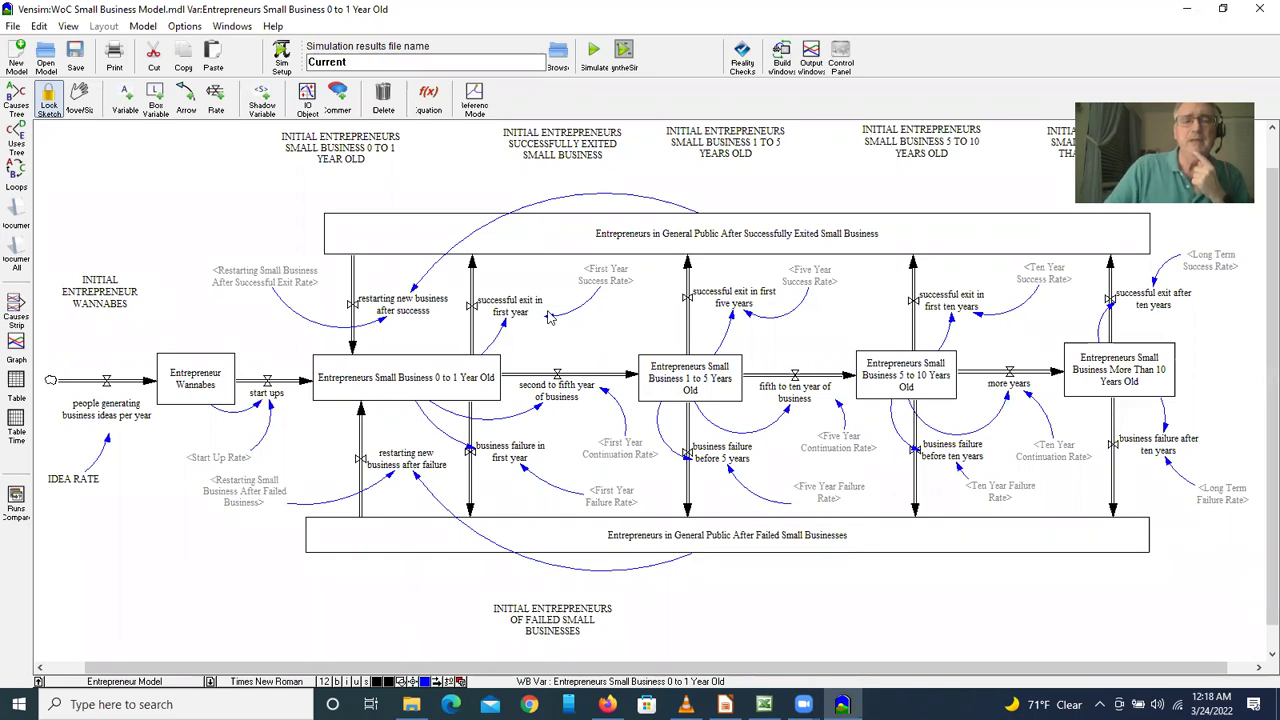
pyautogui.click(595, 67)
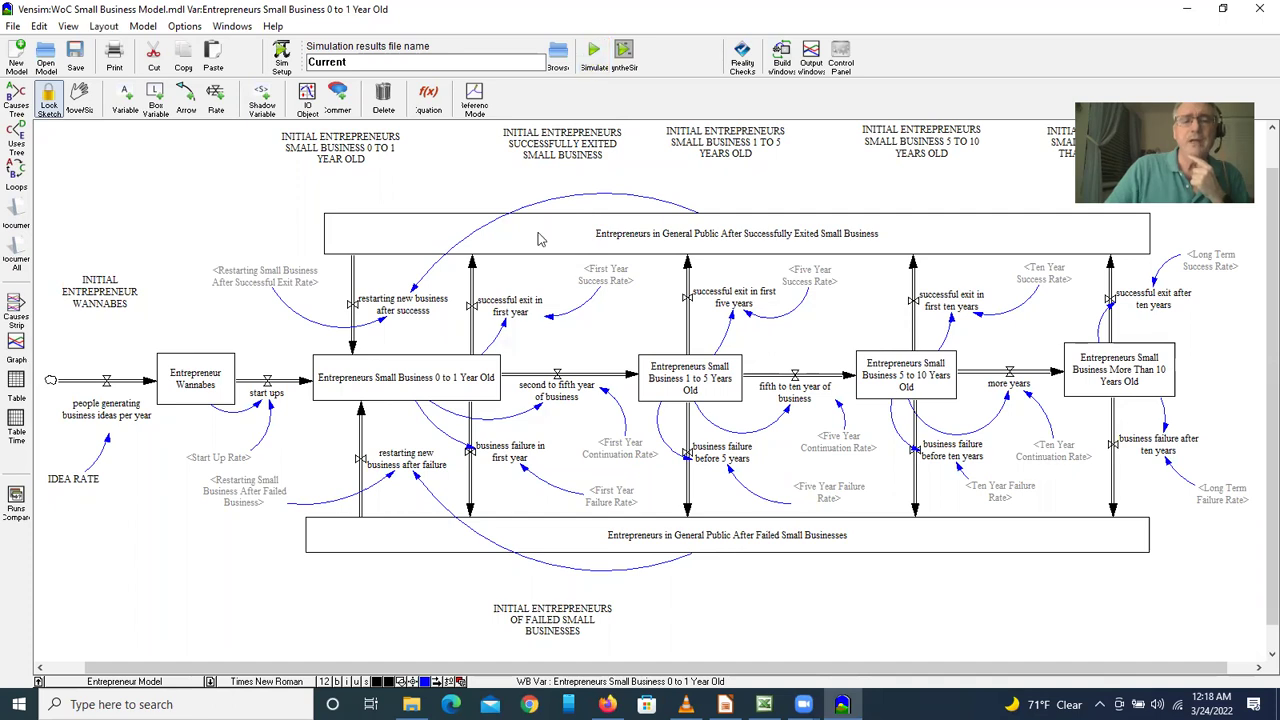
pyautogui.click(445, 395)
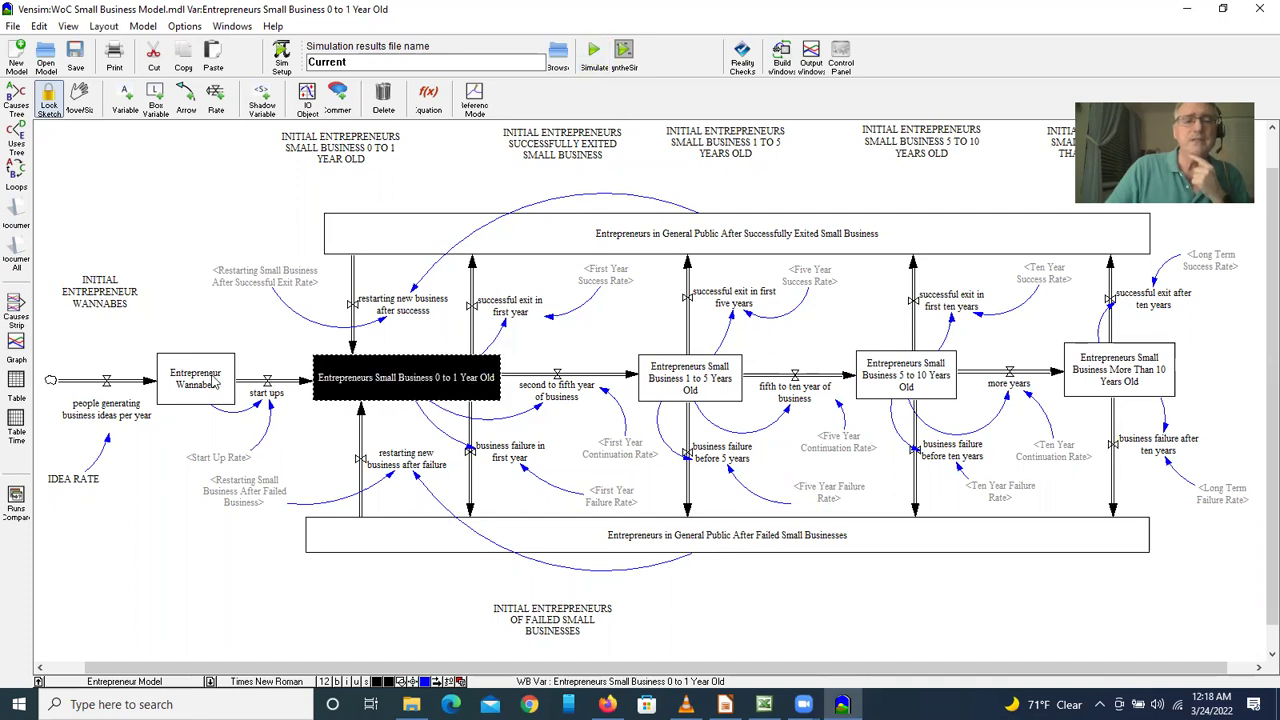
pyautogui.click(16, 345)
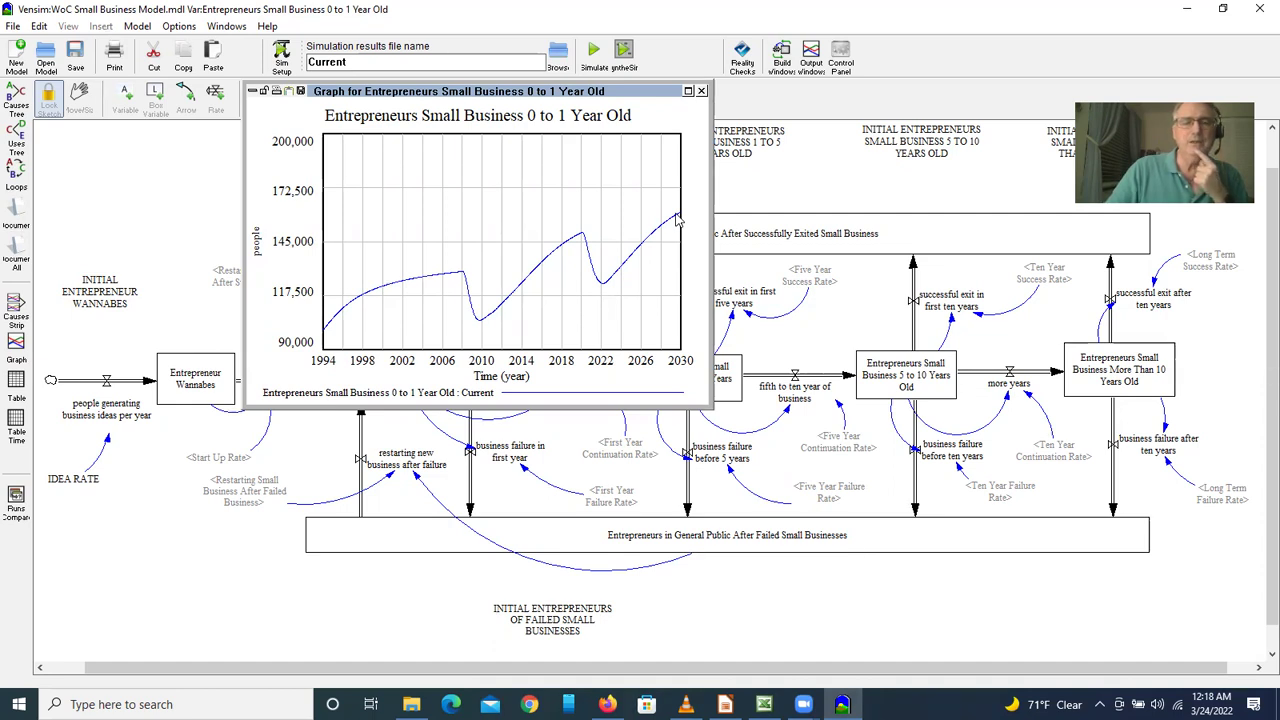
pyautogui.click(702, 91)
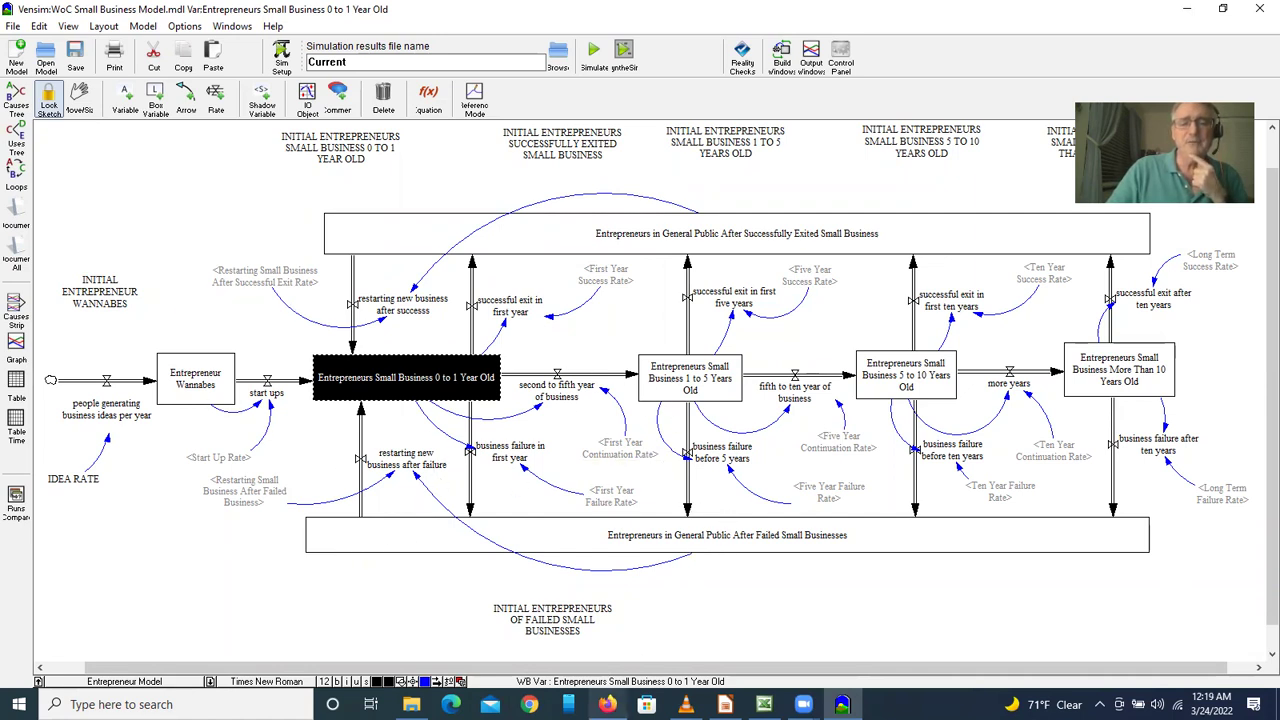
# Close the WoC Small Business Model in Vensim.
pyautogui.moveTo(842, 704)
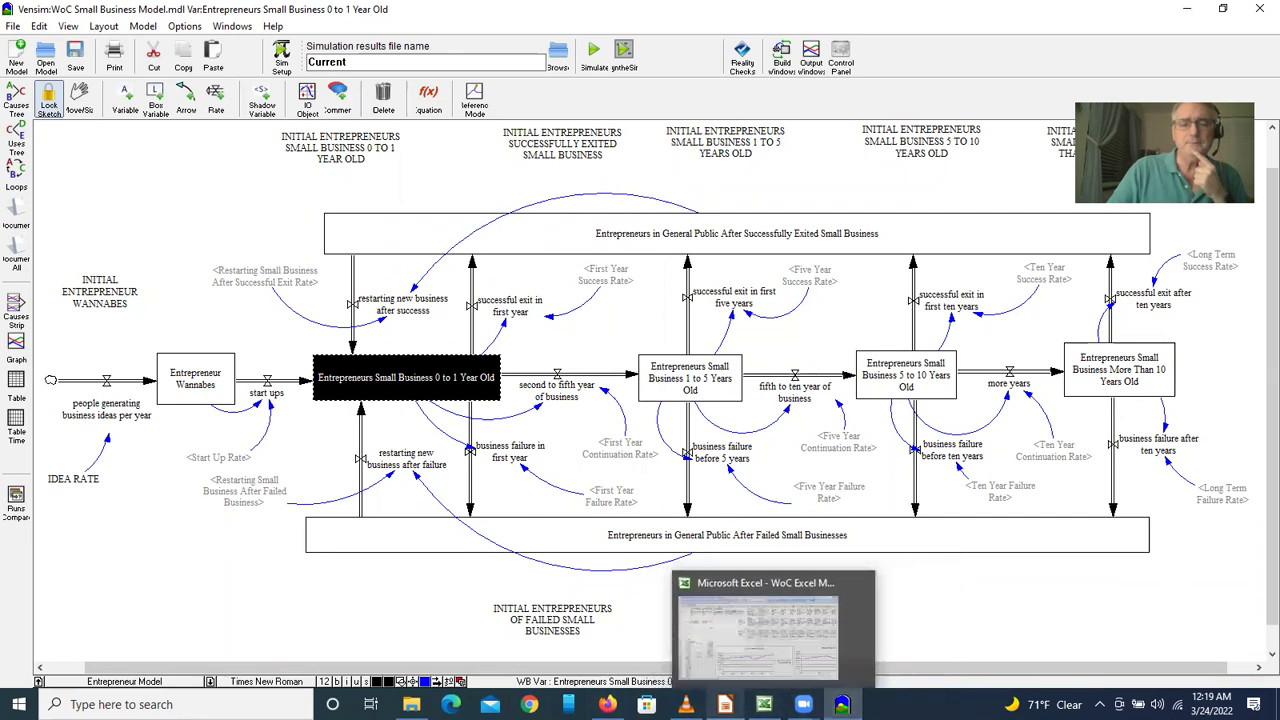
pyautogui.moveTo(725, 704)
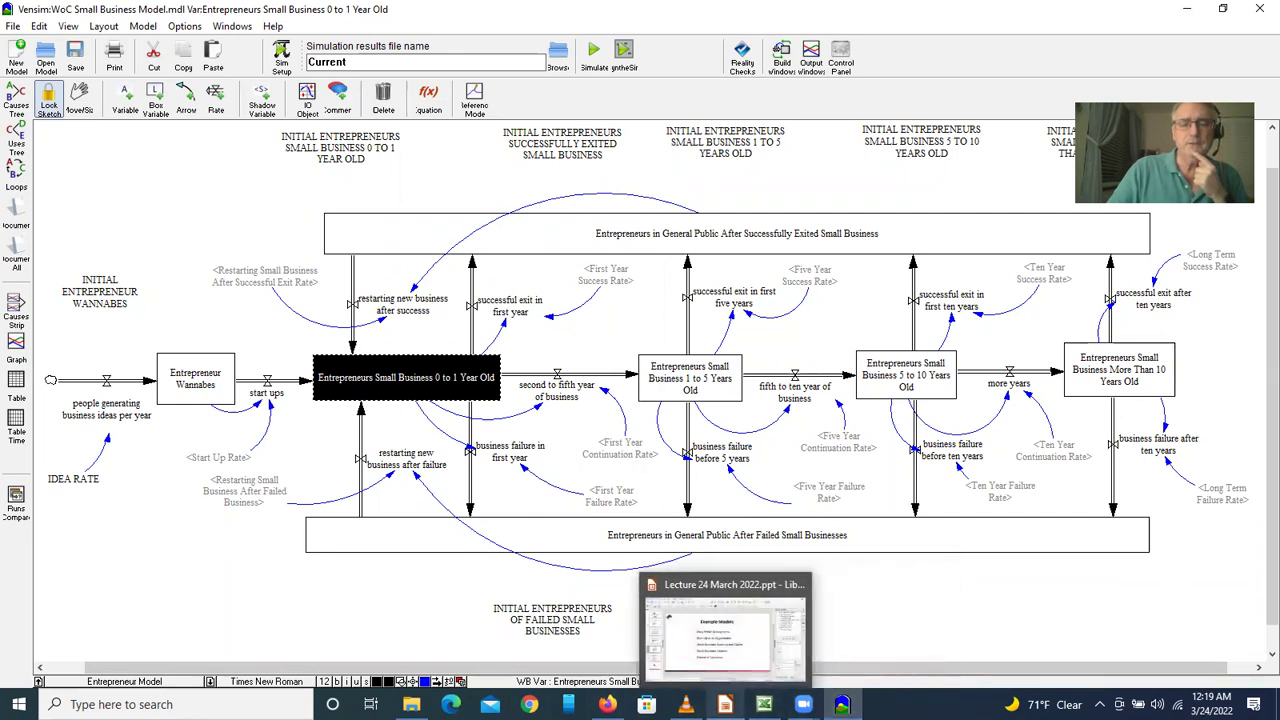
pyautogui.click(13, 27)
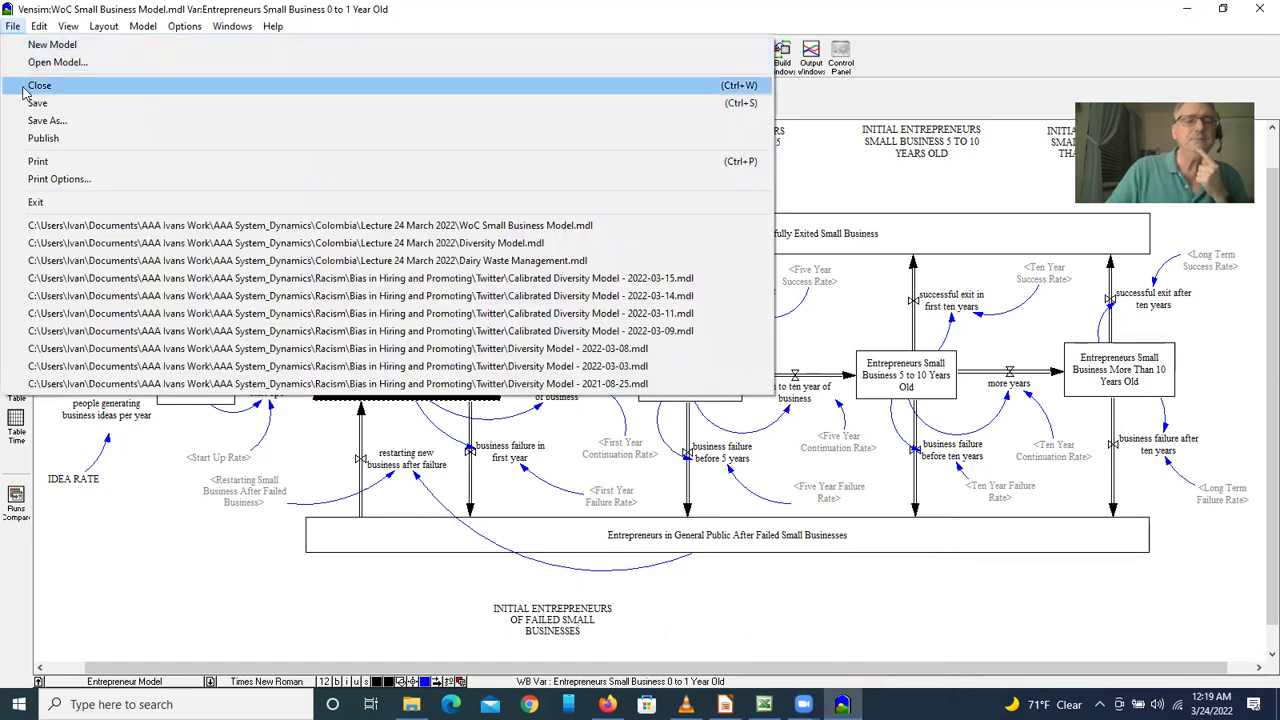
pyautogui.click(24, 88)
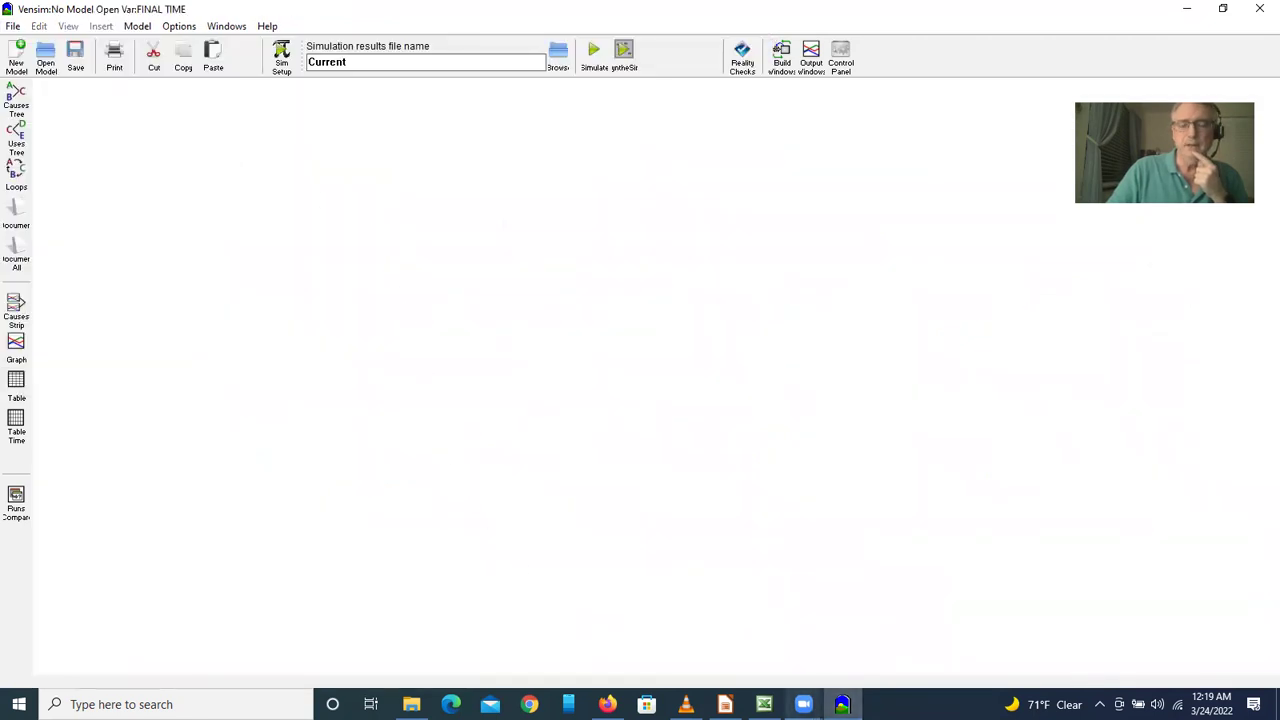
# Switch to Excel and close the WoC Excel Model workbook.
pyautogui.hotkey('alt', 'Tab')
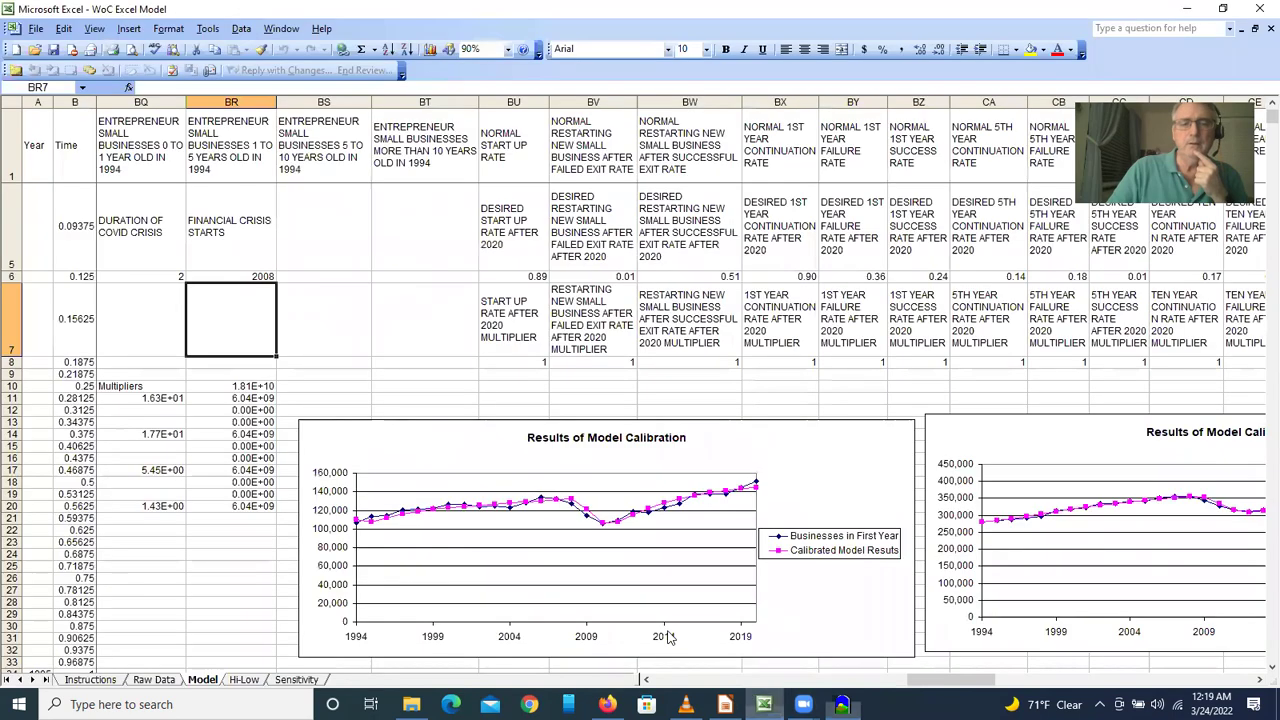
pyautogui.click(35, 28)
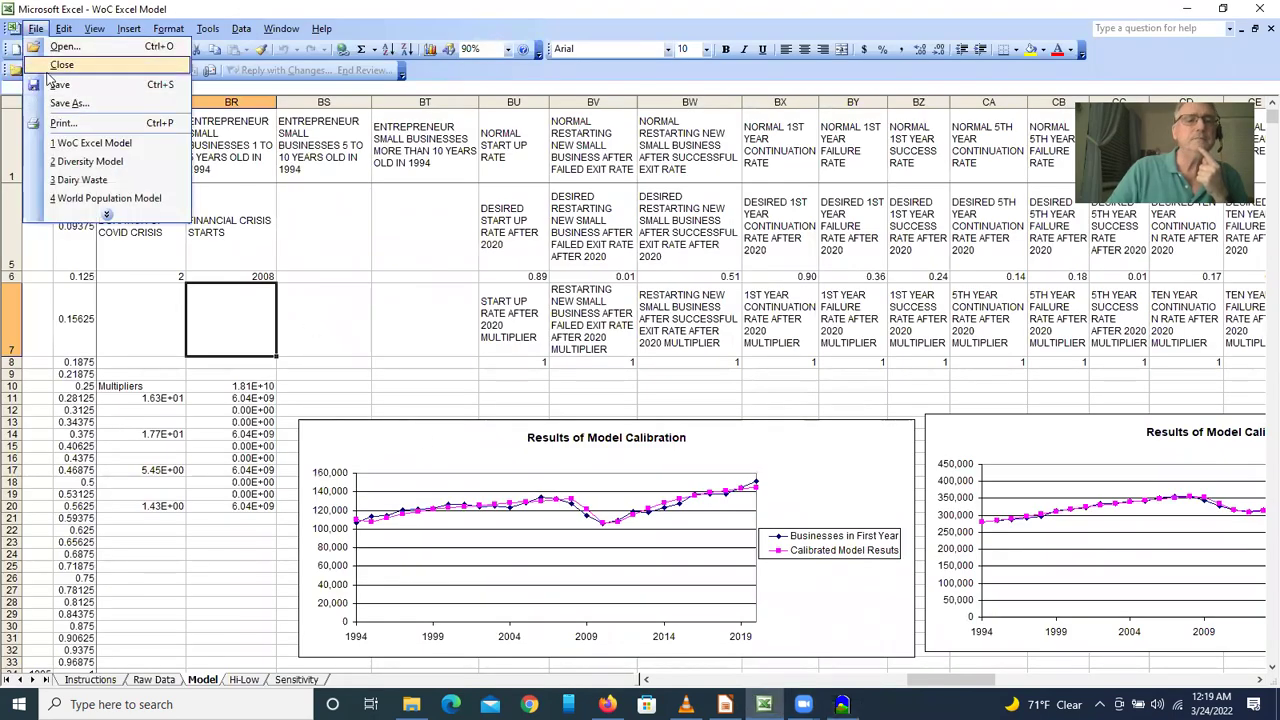
pyautogui.click(52, 65)
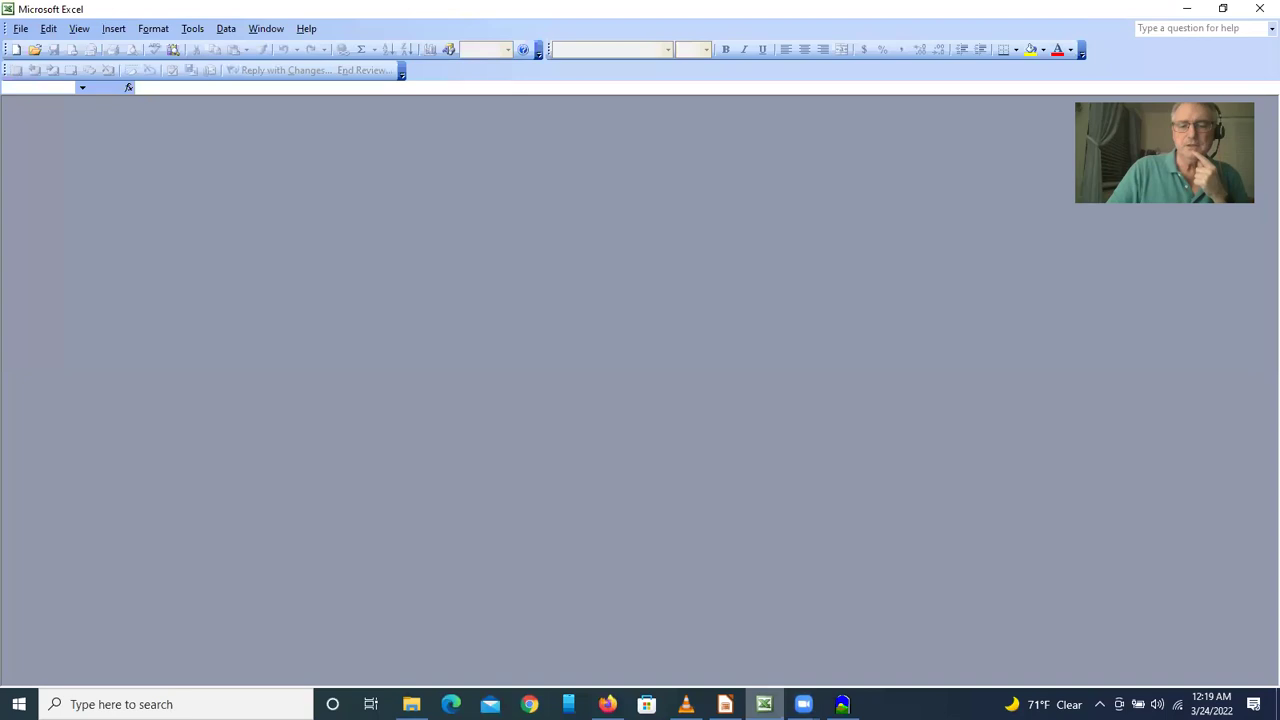
# Check the Example Models slide in Impress, then switch to Vensim and open the SME Clusters model from the Lecture 24 March 2022 folder.
pyautogui.hotkey('alt', 'Tab')
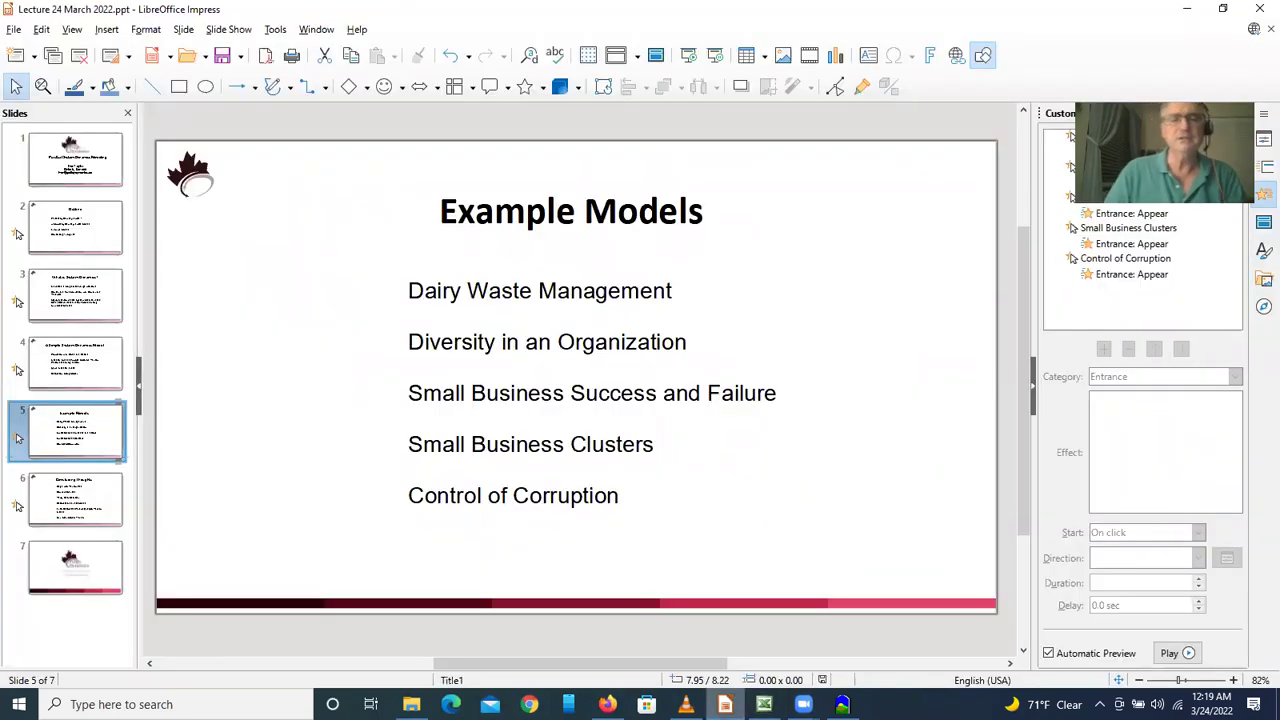
pyautogui.click(842, 704)
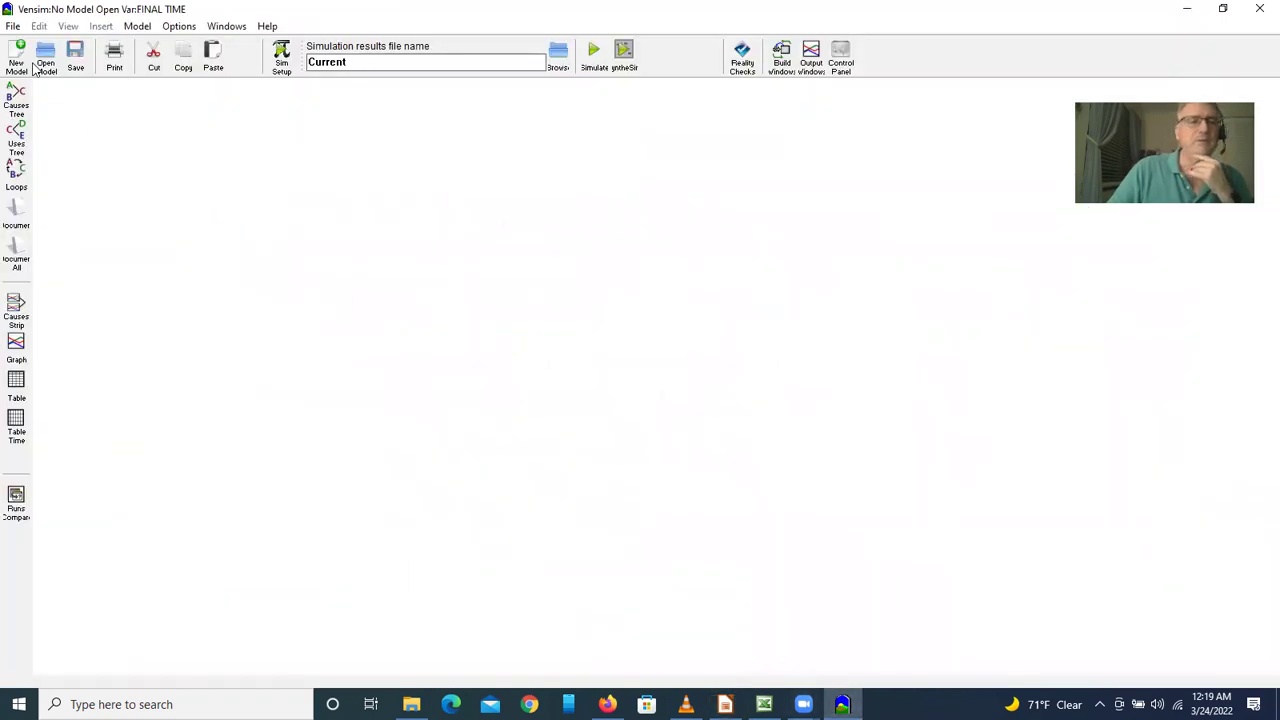
pyautogui.click(14, 27)
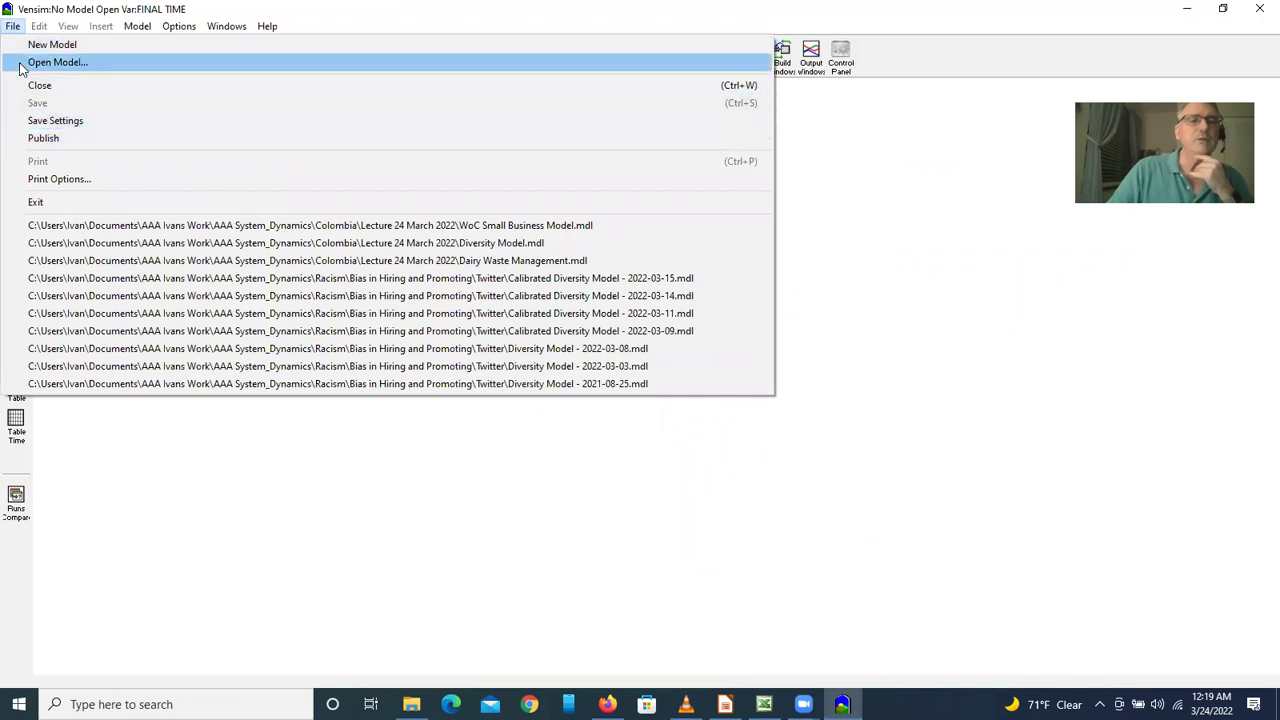
pyautogui.click(20, 65)
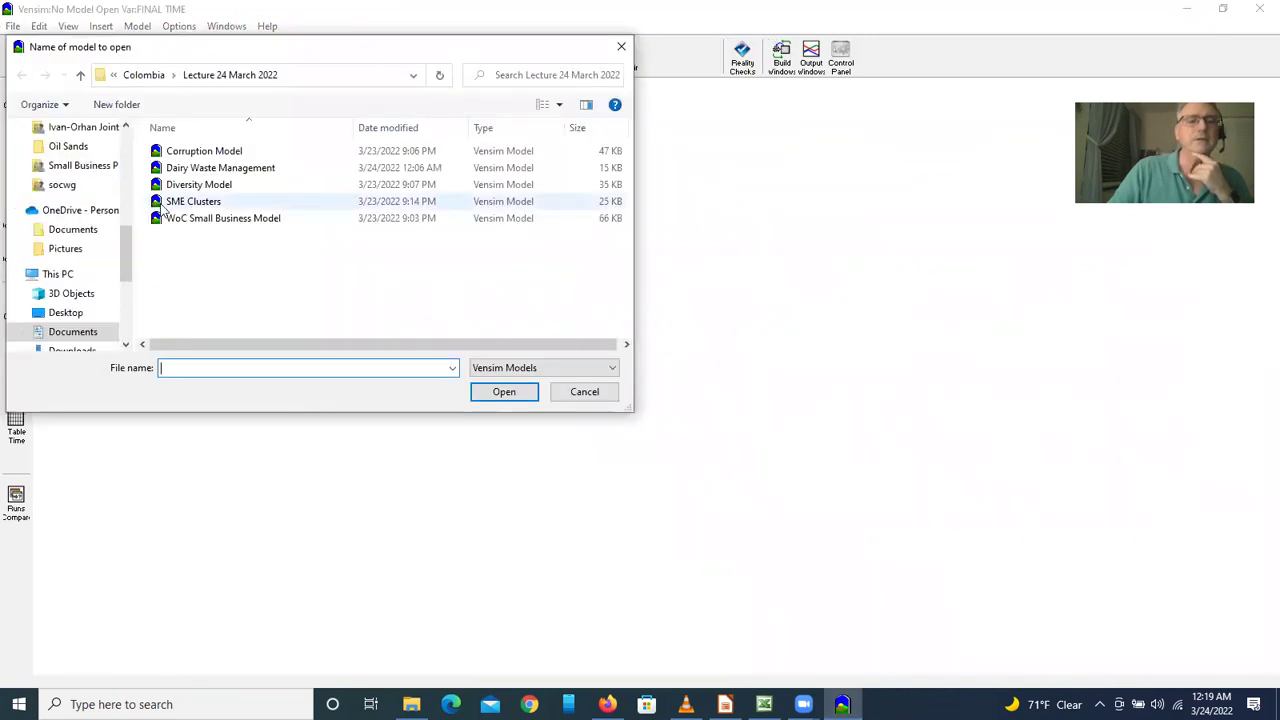
pyautogui.click(168, 204)
pyautogui.click(483, 391)
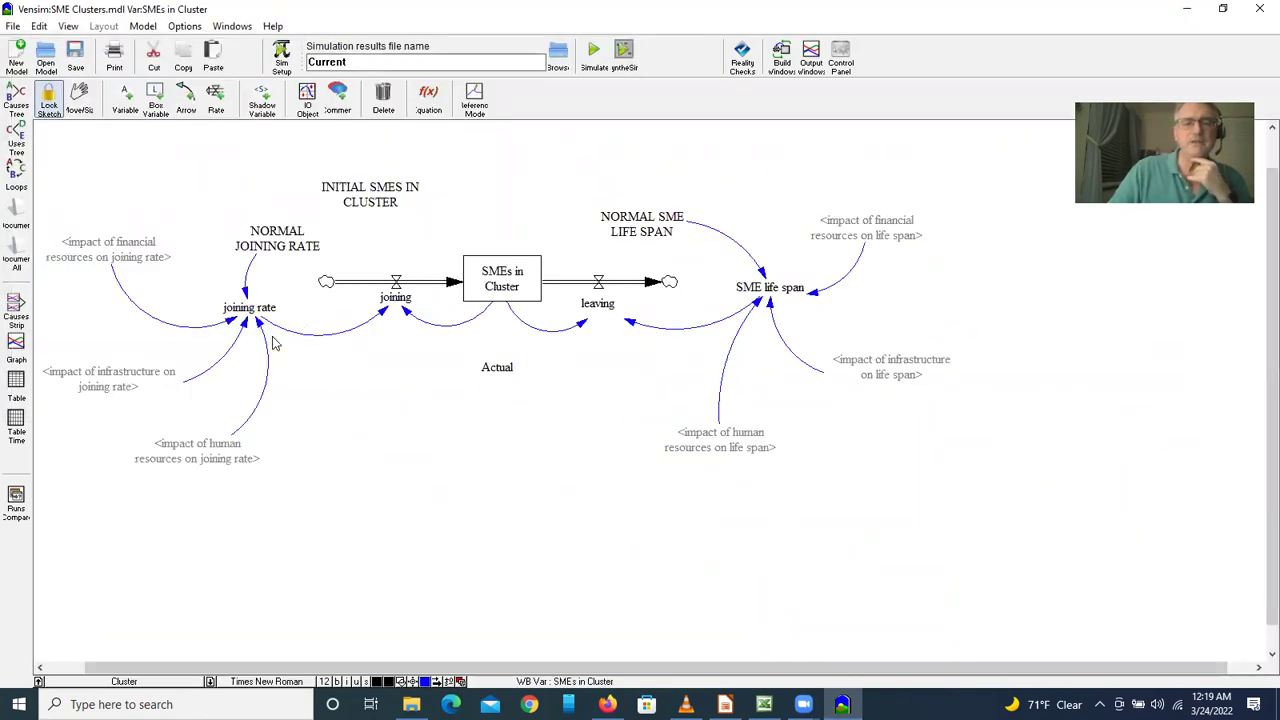
# Examine the Financial Resources, Infrastructure and Human Resources views of the SME Clusters model, returning to the Cluster view.
pyautogui.click(177, 687)
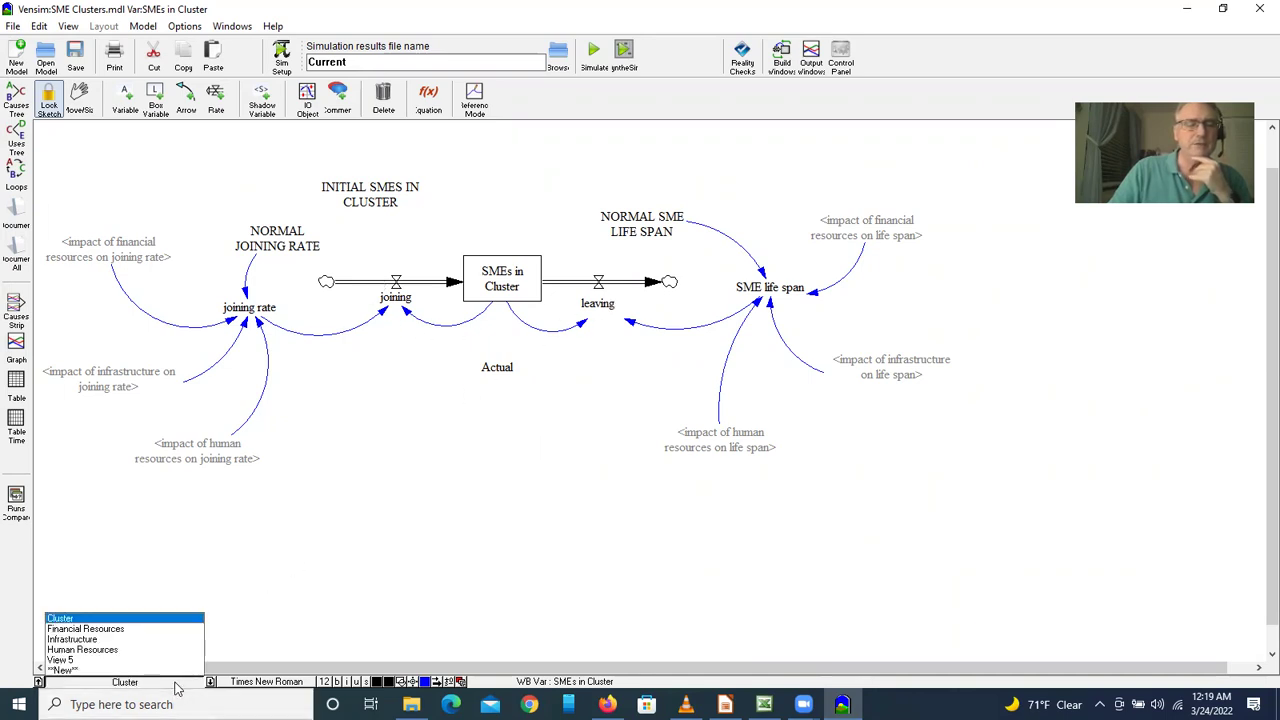
pyautogui.click(162, 629)
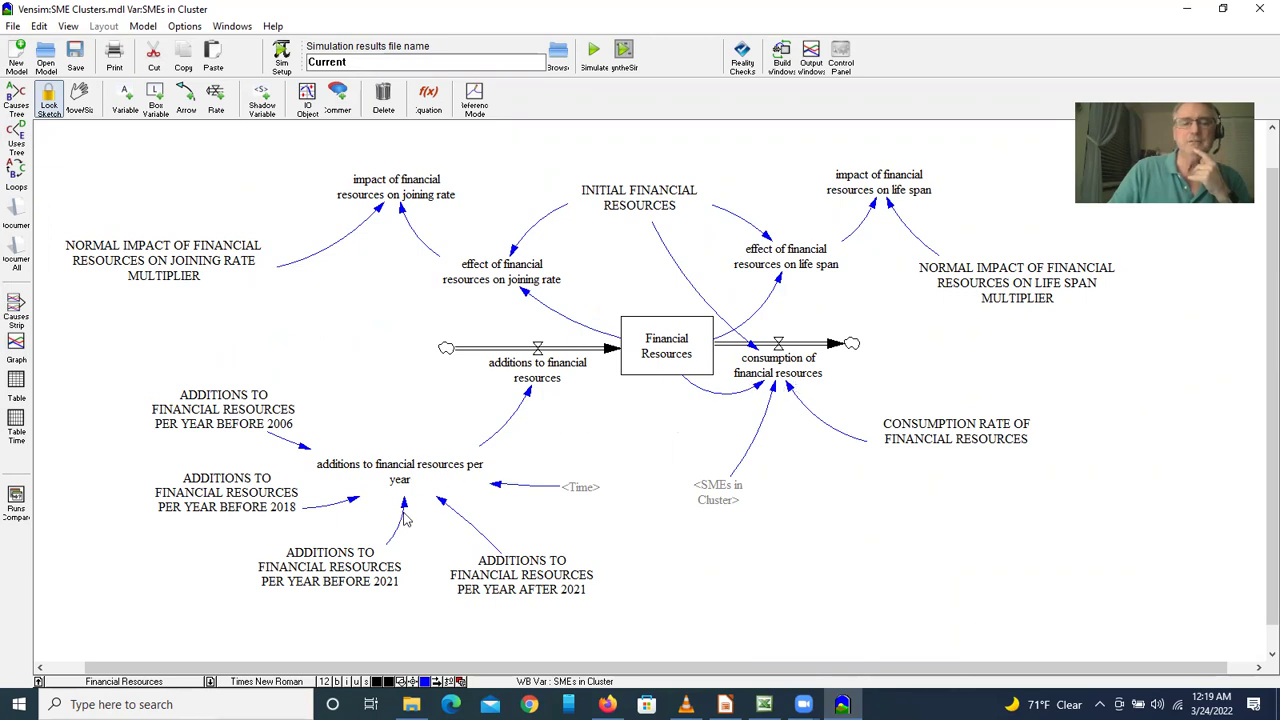
pyautogui.click(135, 681)
pyautogui.click(127, 639)
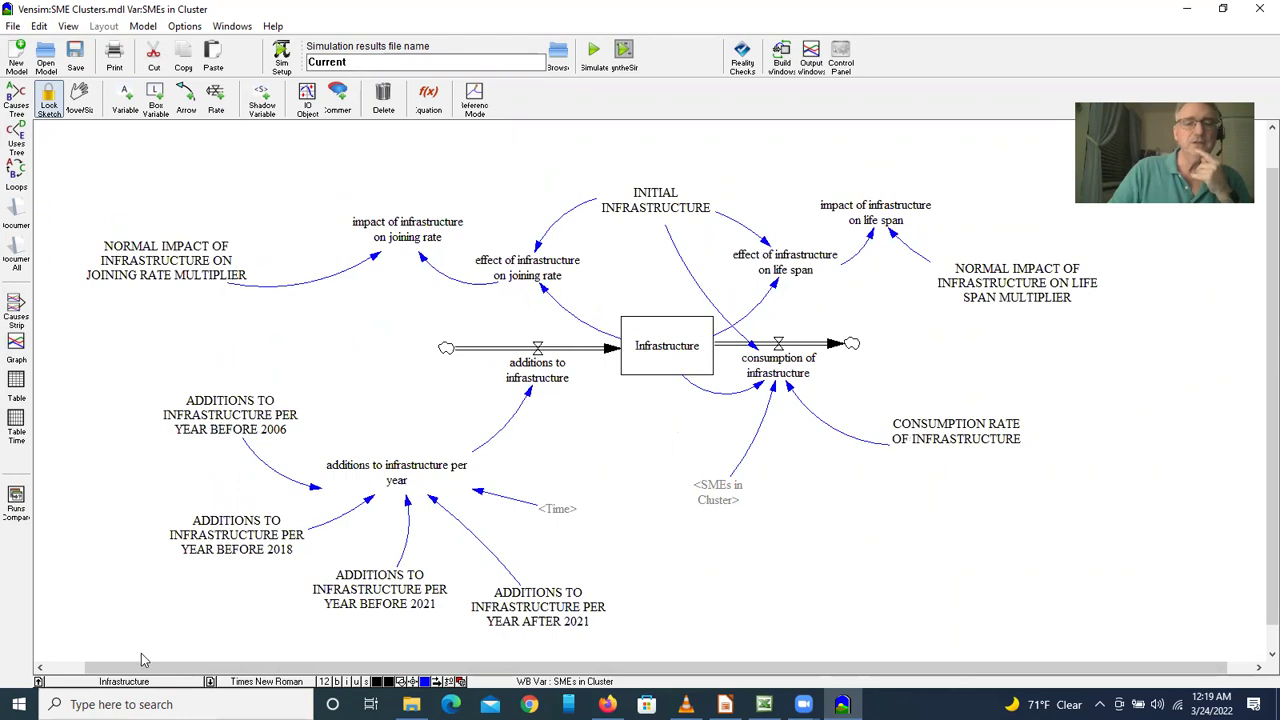
pyautogui.click(160, 681)
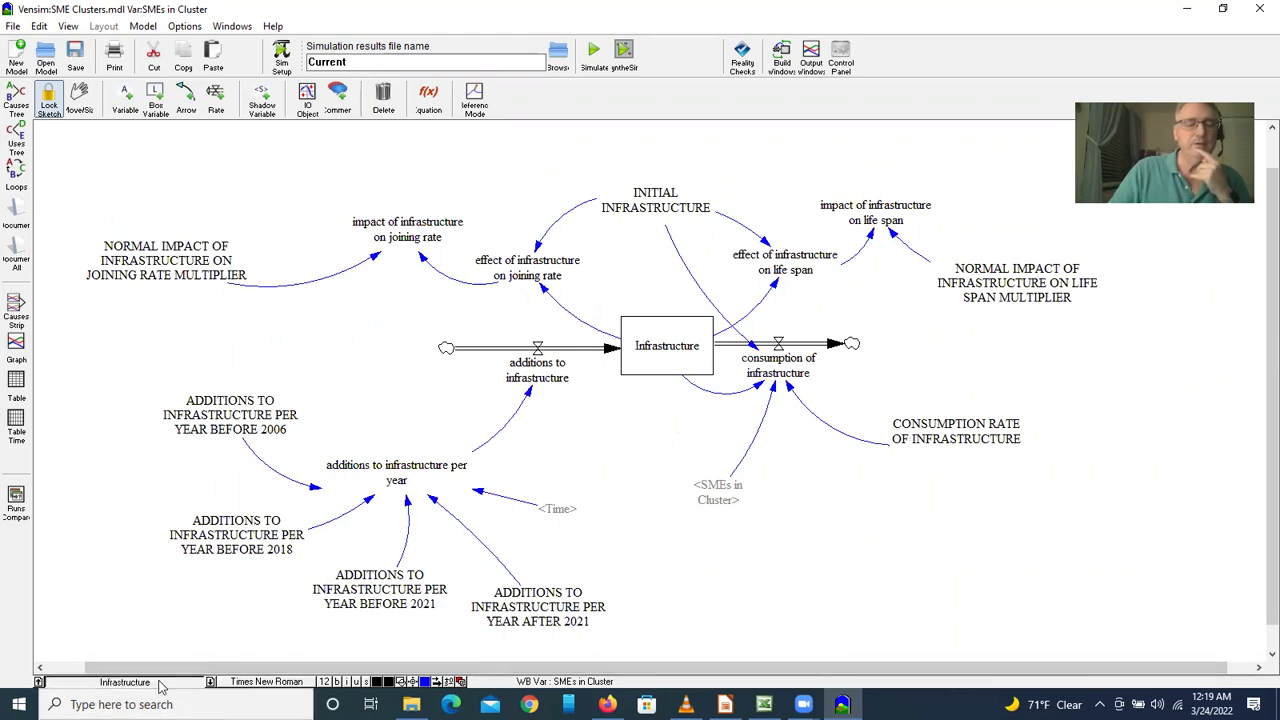
pyautogui.click(82, 650)
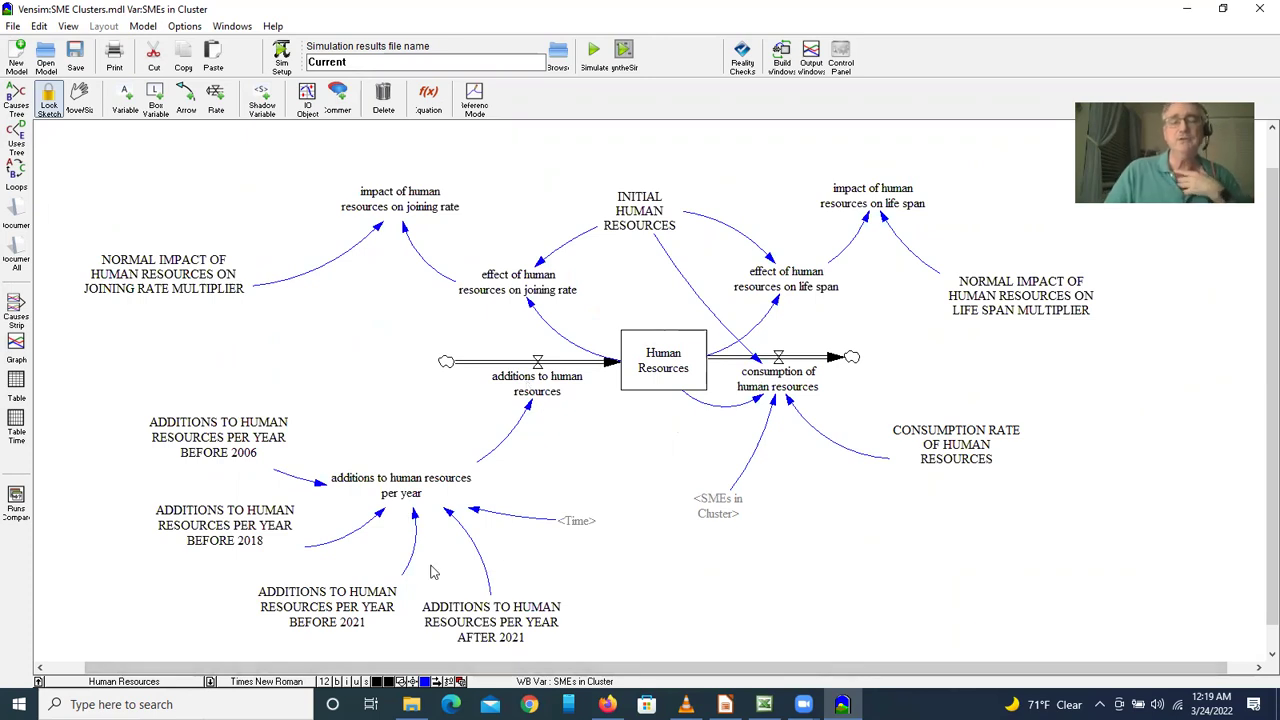
pyautogui.click(177, 683)
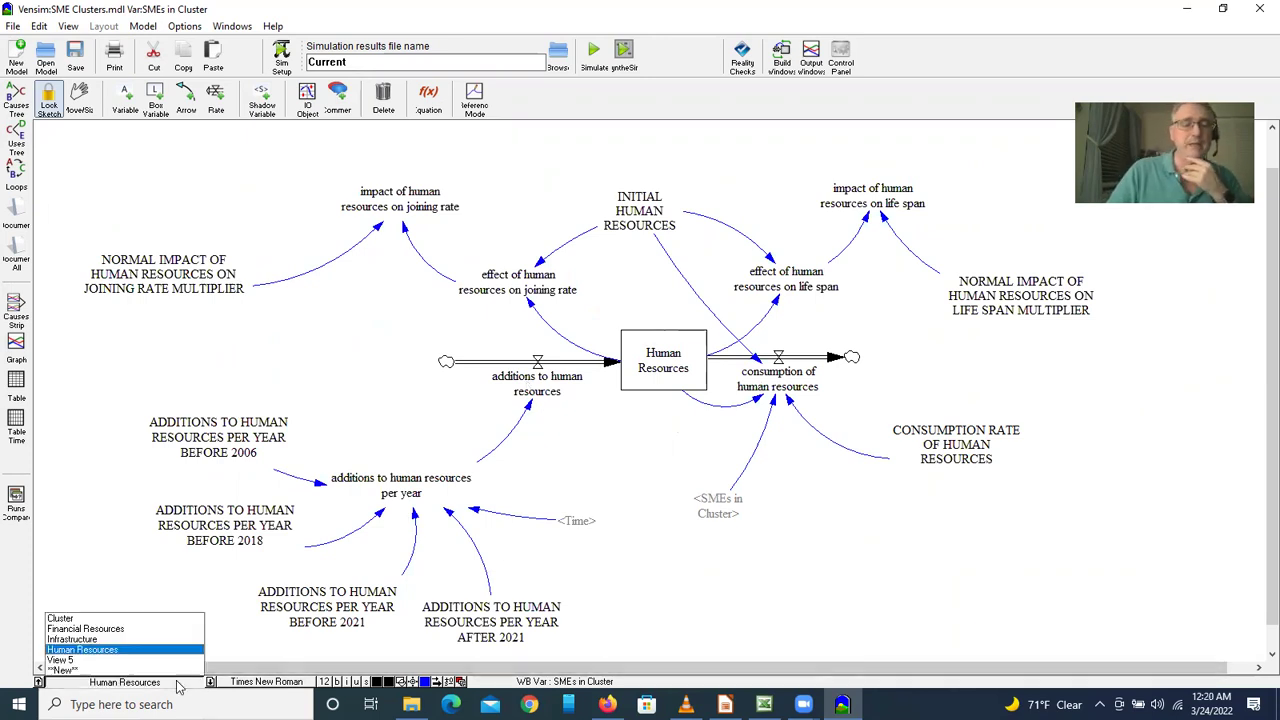
pyautogui.click(150, 618)
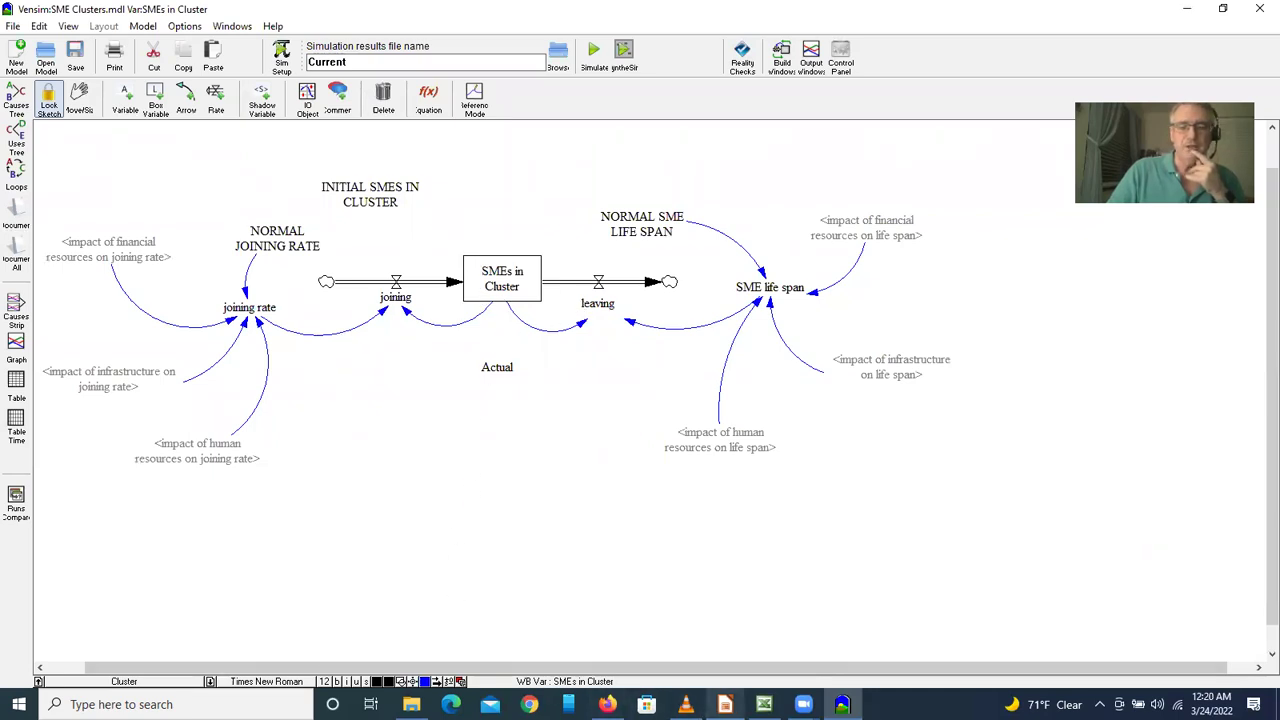
# Switch to Excel, open the SME Clusters workbook from the Lecture 24 March 2022 folder, and view the Maharashtra and Delhi calibration charts.
pyautogui.click(764, 704)
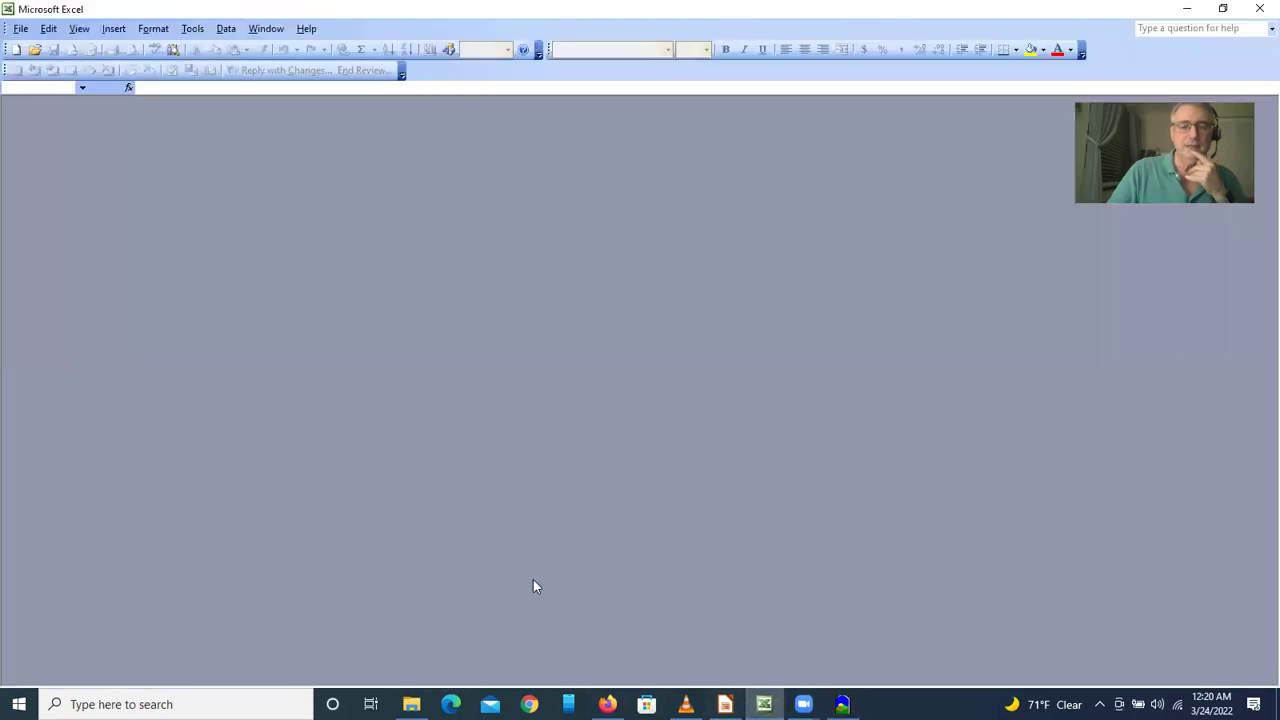
pyautogui.click(20, 30)
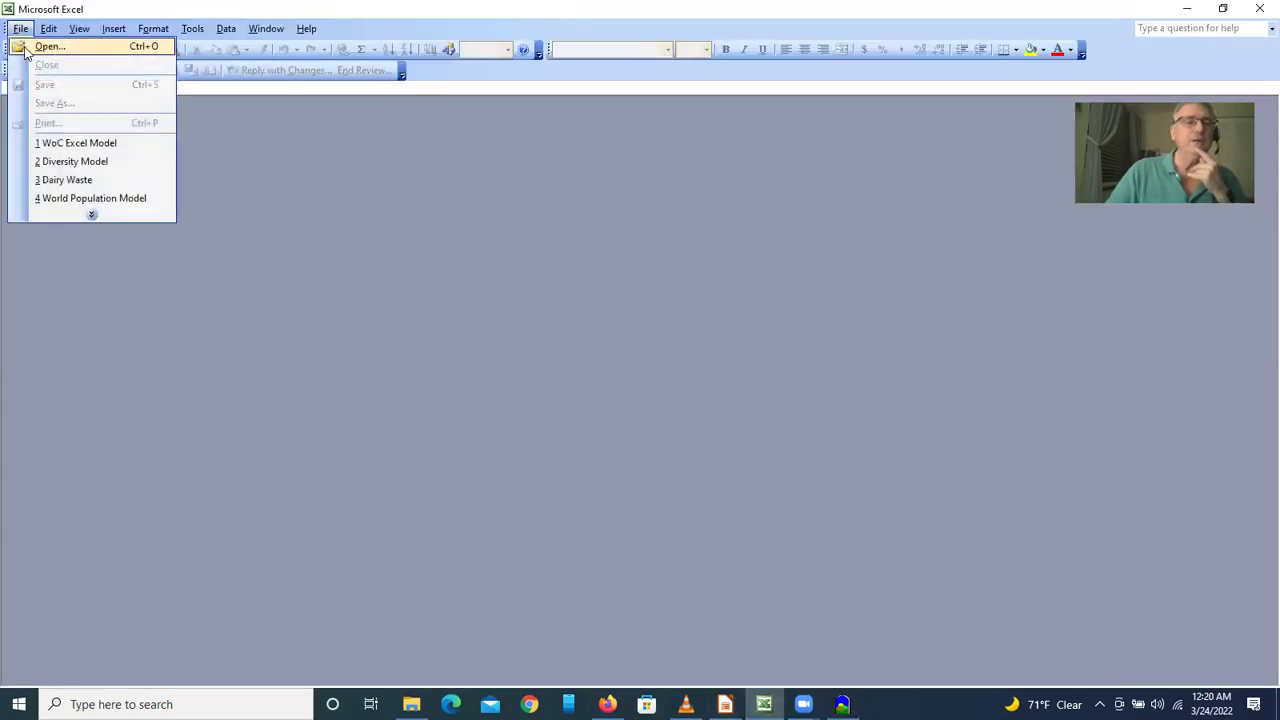
pyautogui.click(48, 47)
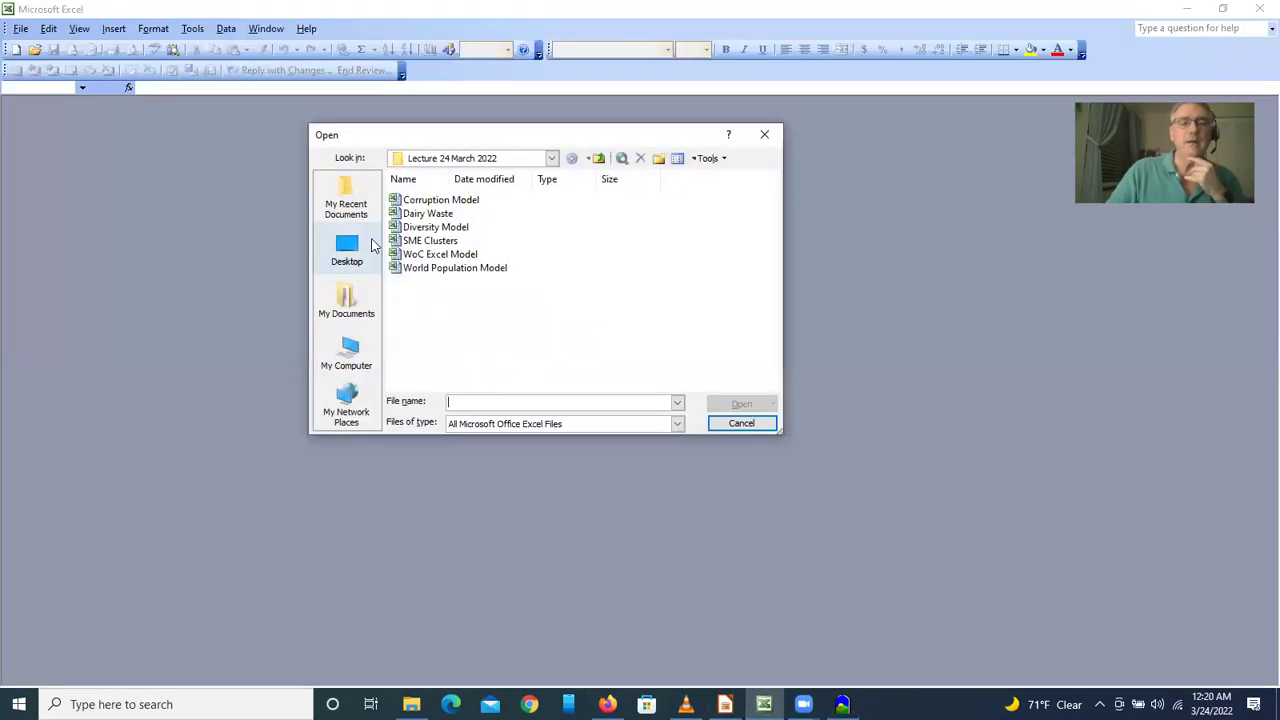
pyautogui.click(420, 241)
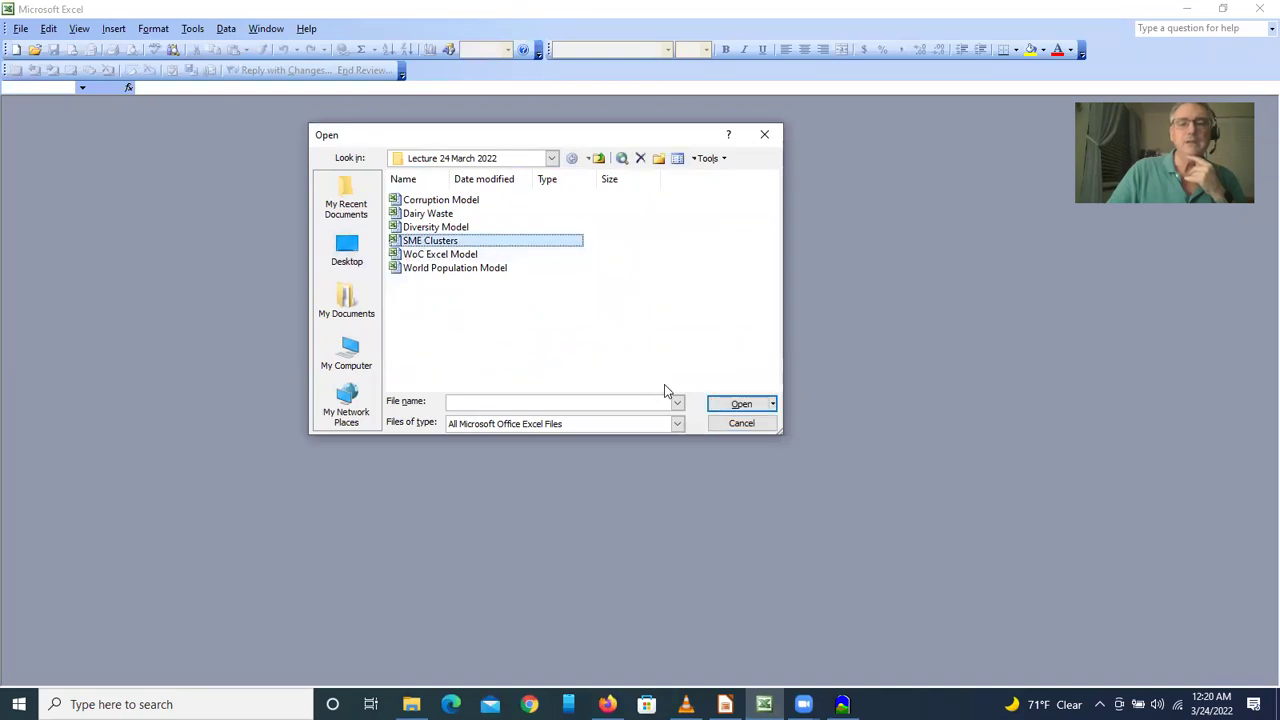
pyautogui.click(716, 405)
pyautogui.click(575, 357)
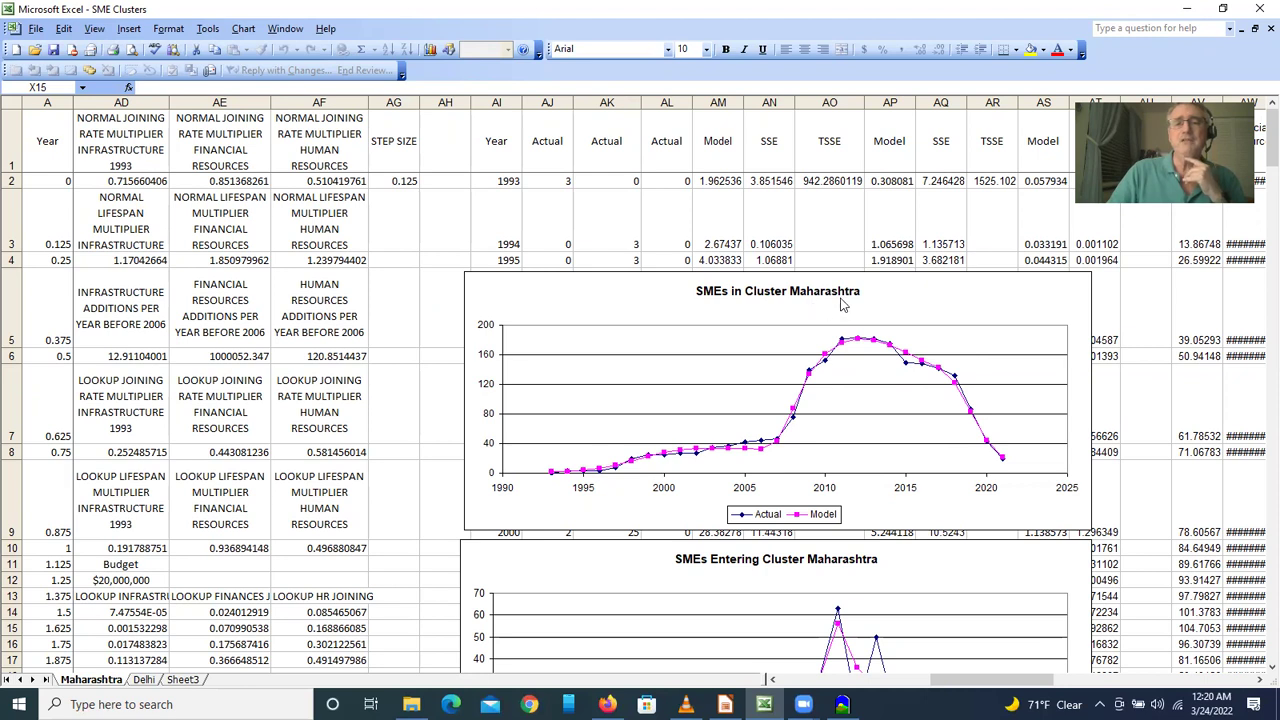
pyautogui.click(150, 680)
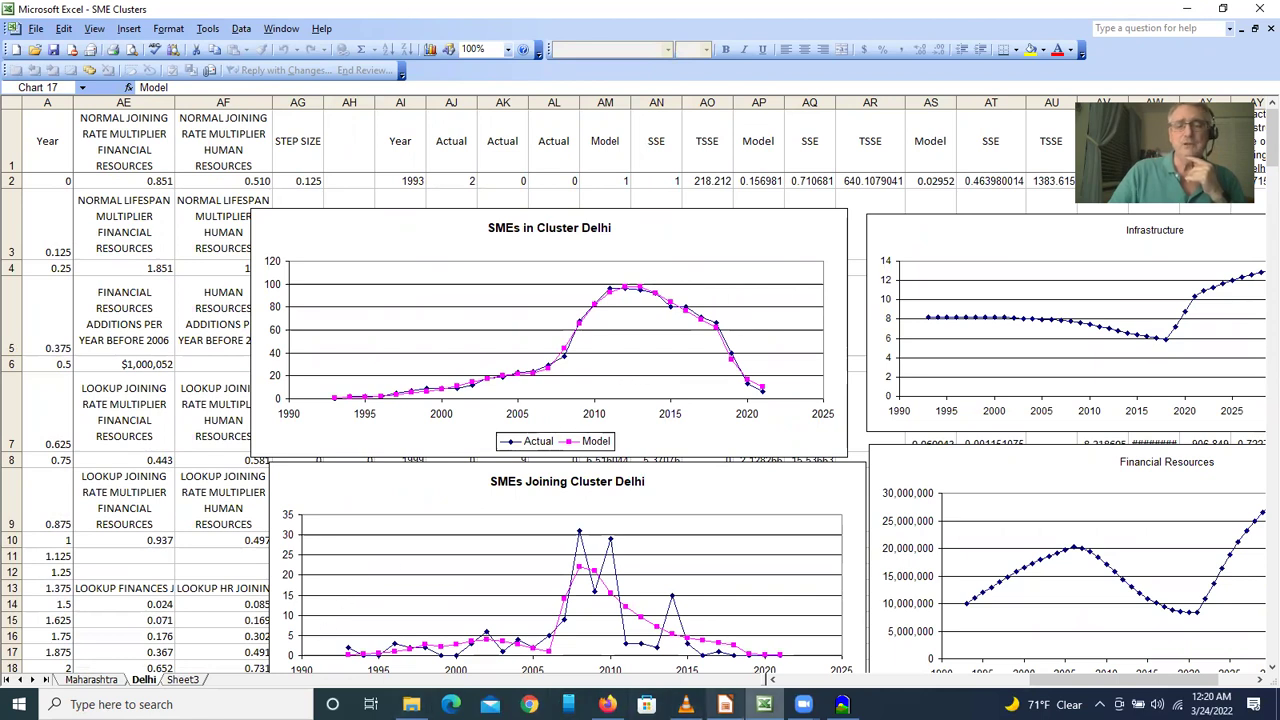
# Switch to Vensim, simulate the SME Clusters model as the Current run, and dismiss the simulation warnings window.
pyautogui.click(842, 704)
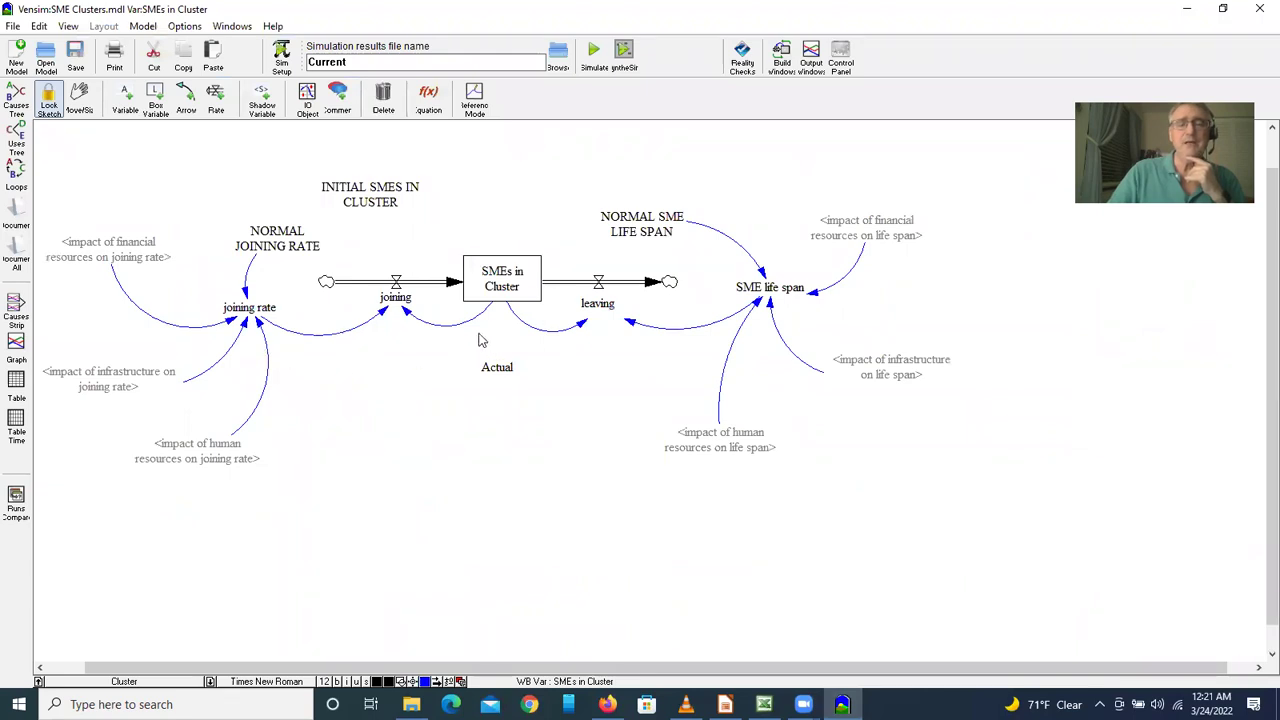
pyautogui.click(594, 68)
pyautogui.click(627, 404)
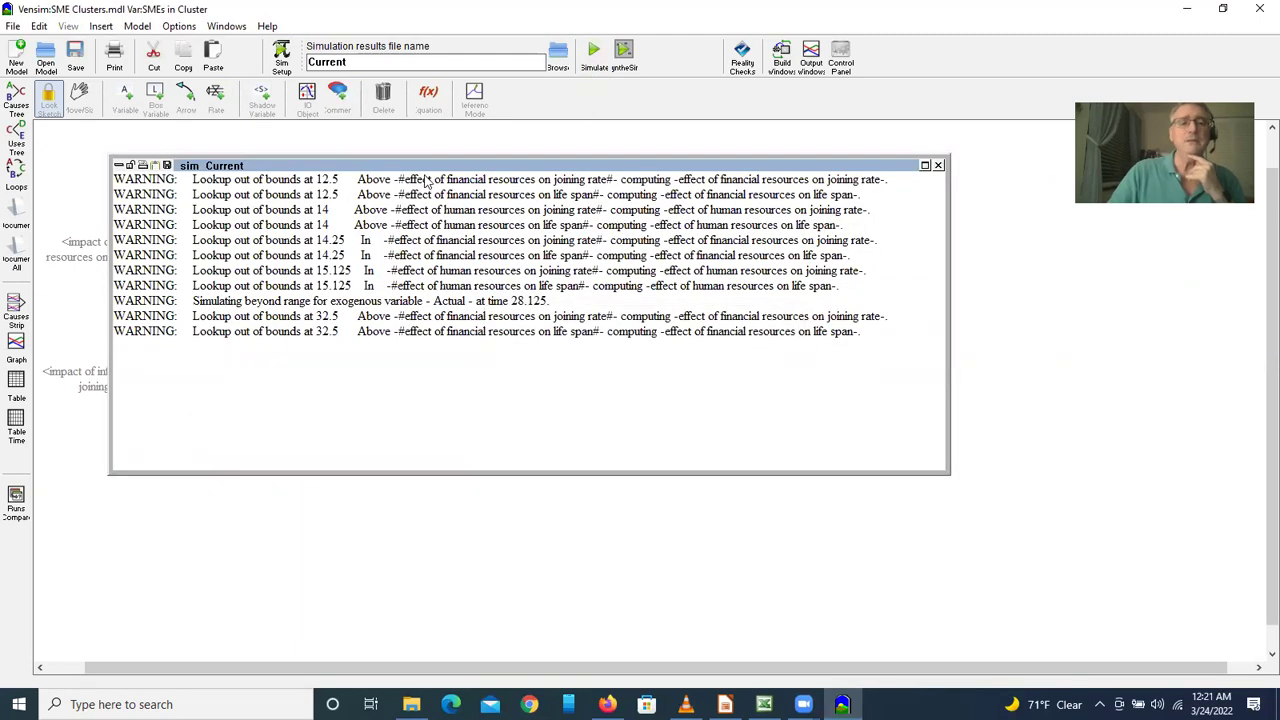
pyautogui.moveTo(428, 172); pyautogui.dragTo(447, 347)
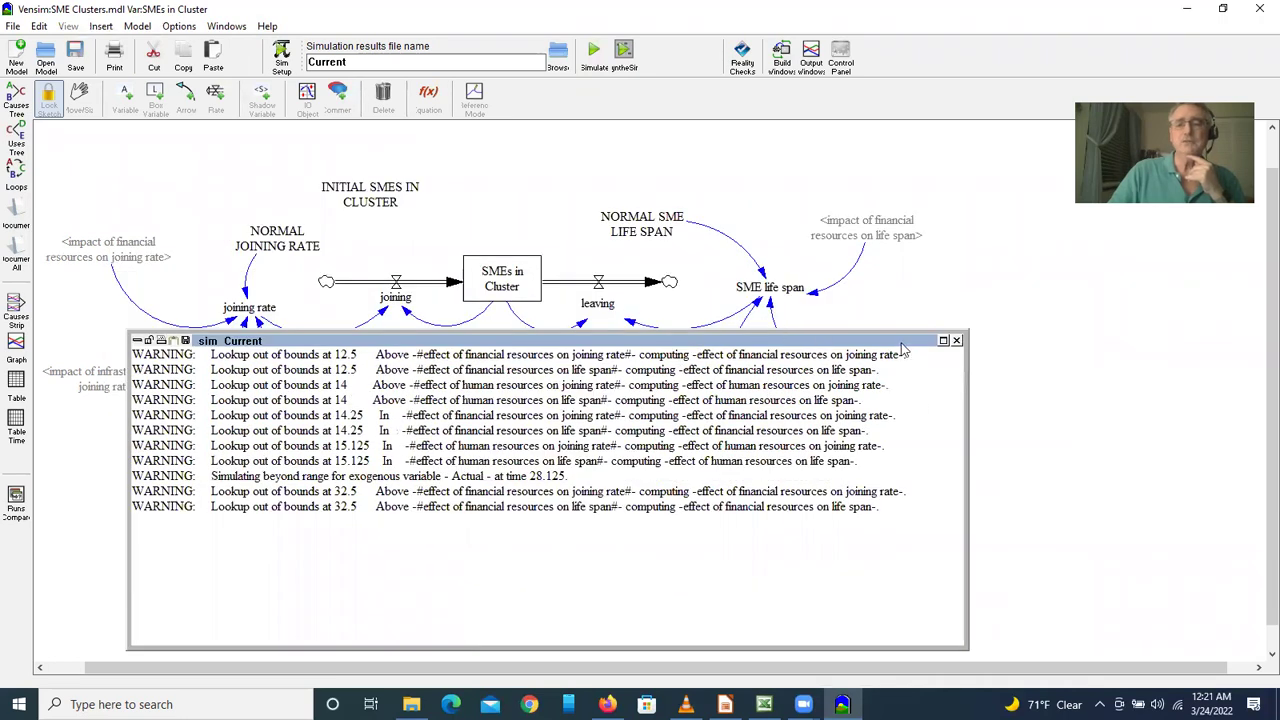
pyautogui.click(956, 341)
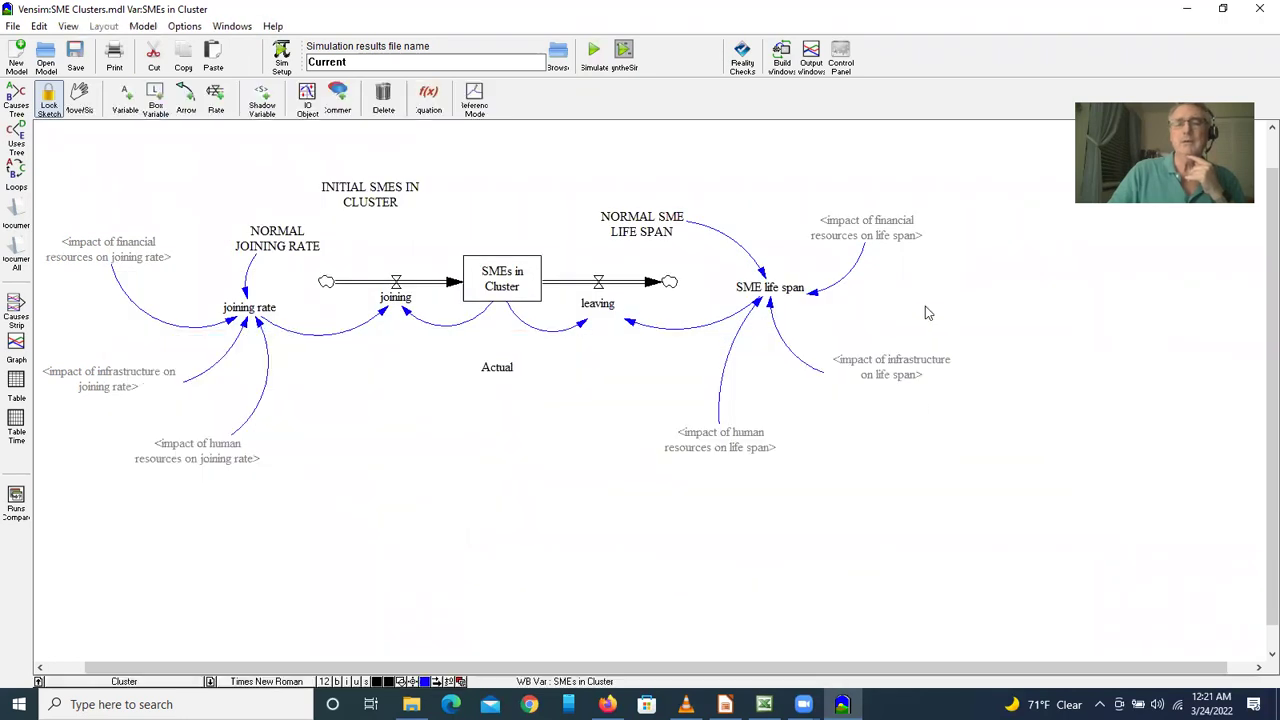
# Unload the two datasets listed by full file path, keeping Current and Actual SMEs in Cluster loaded.
pyautogui.click(840, 58)
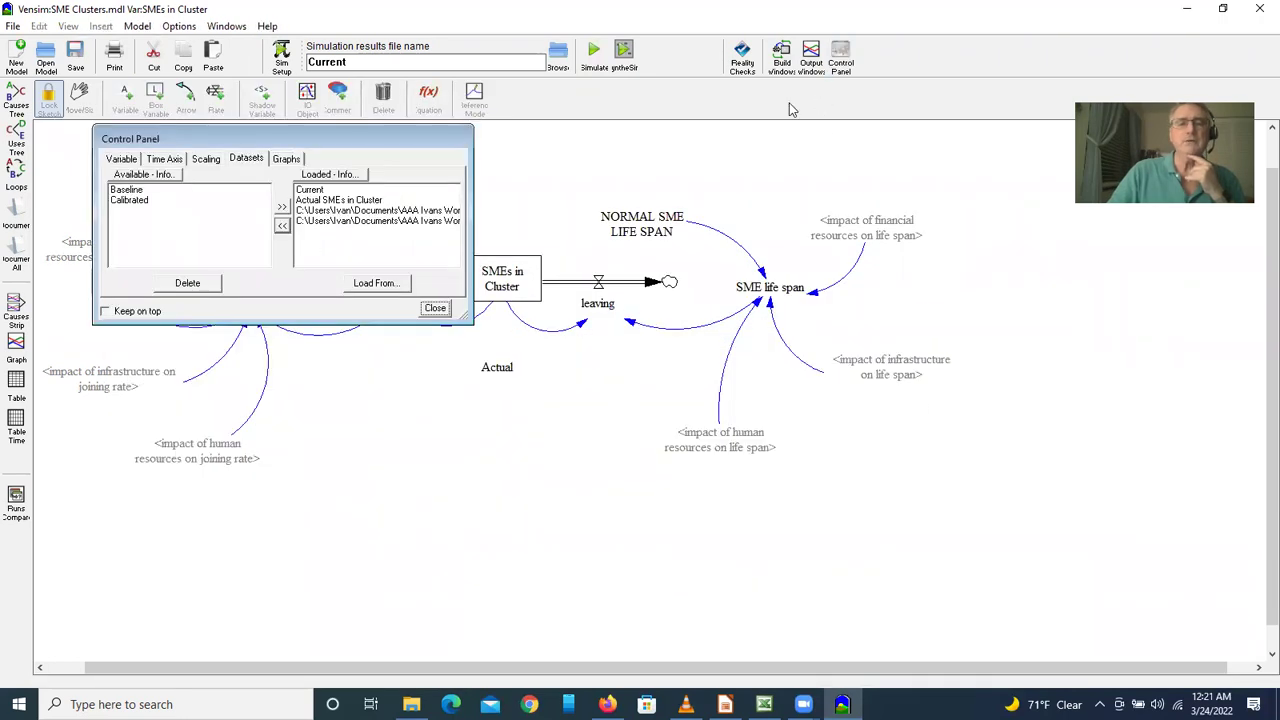
pyautogui.click(341, 222)
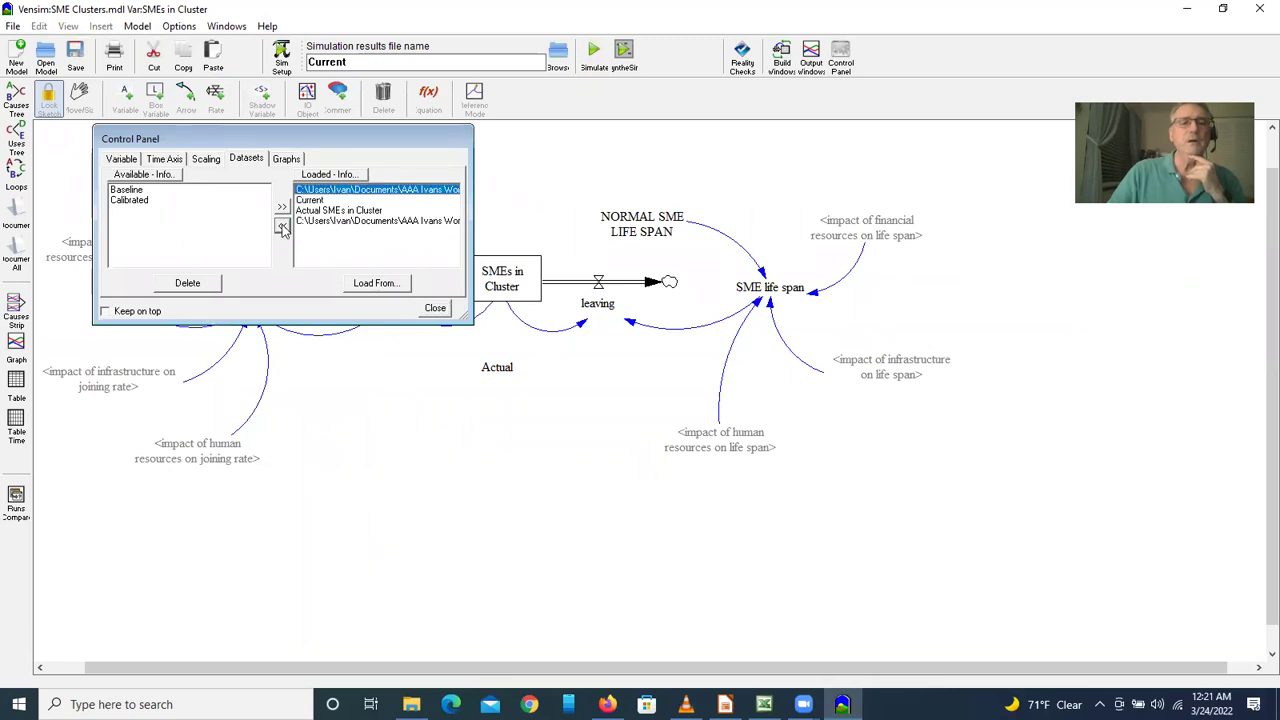
pyautogui.click(282, 225)
pyautogui.click(337, 212)
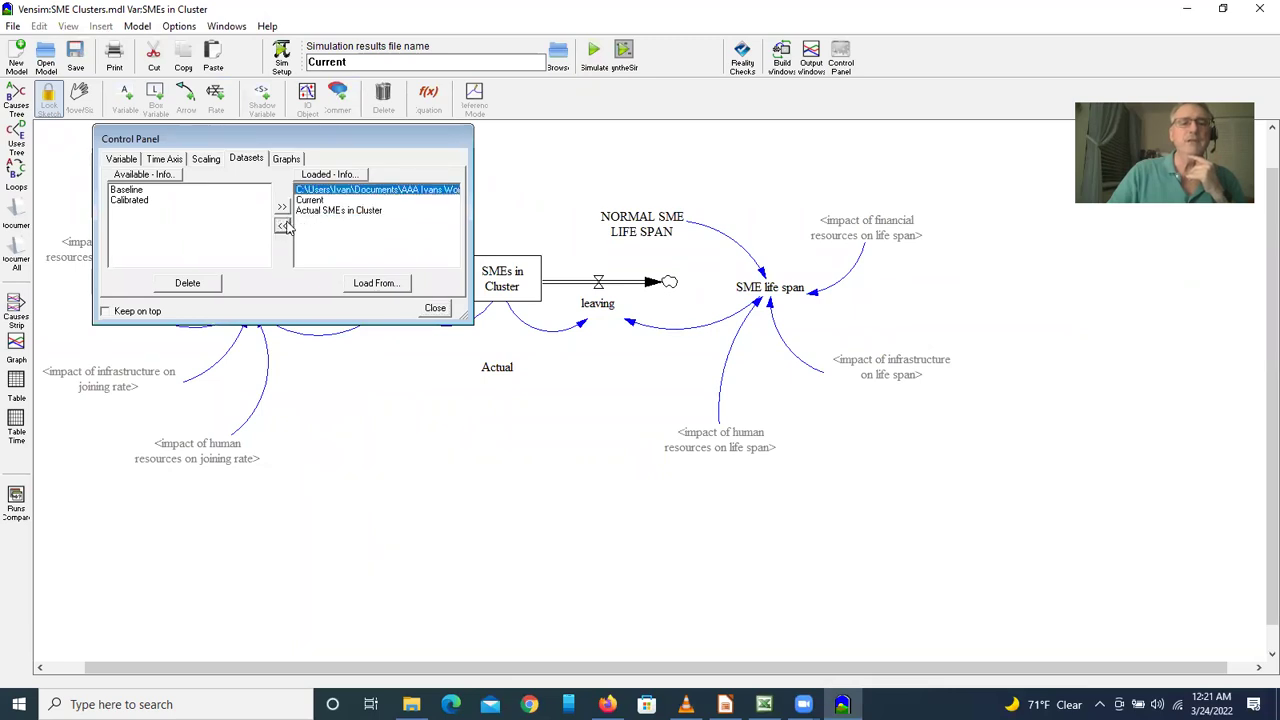
pyautogui.click(283, 225)
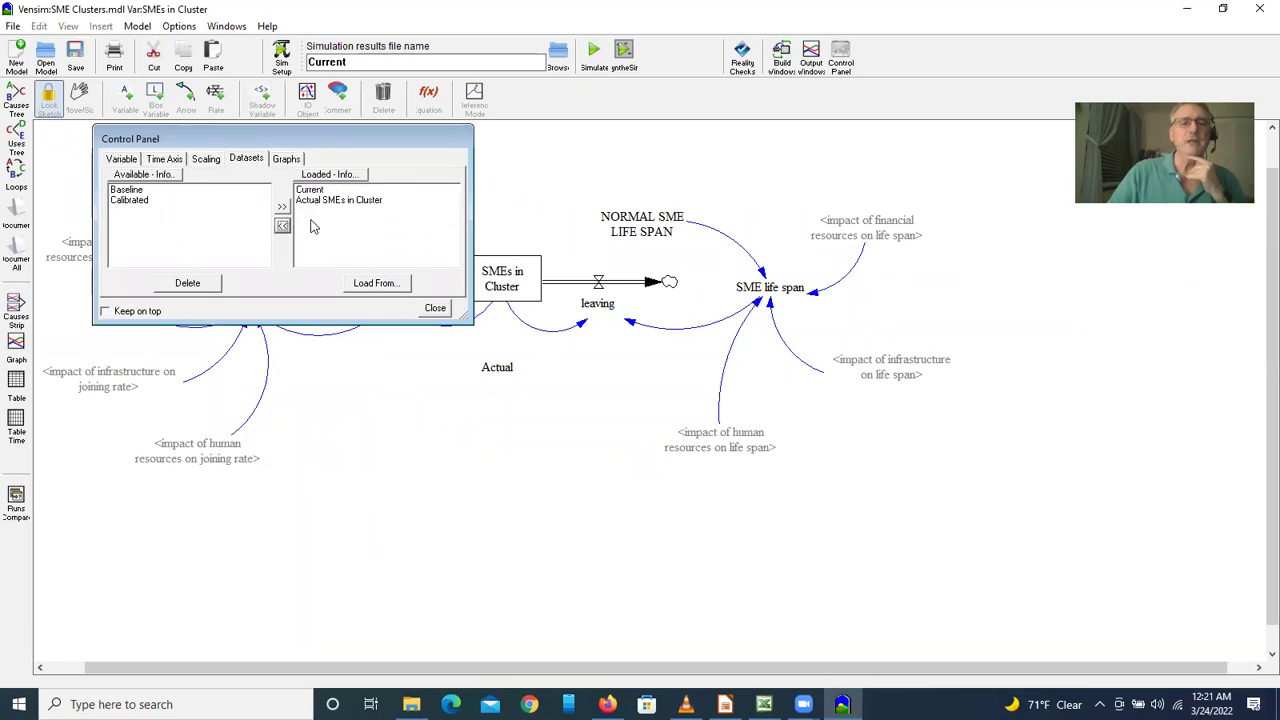
pyautogui.click(438, 311)
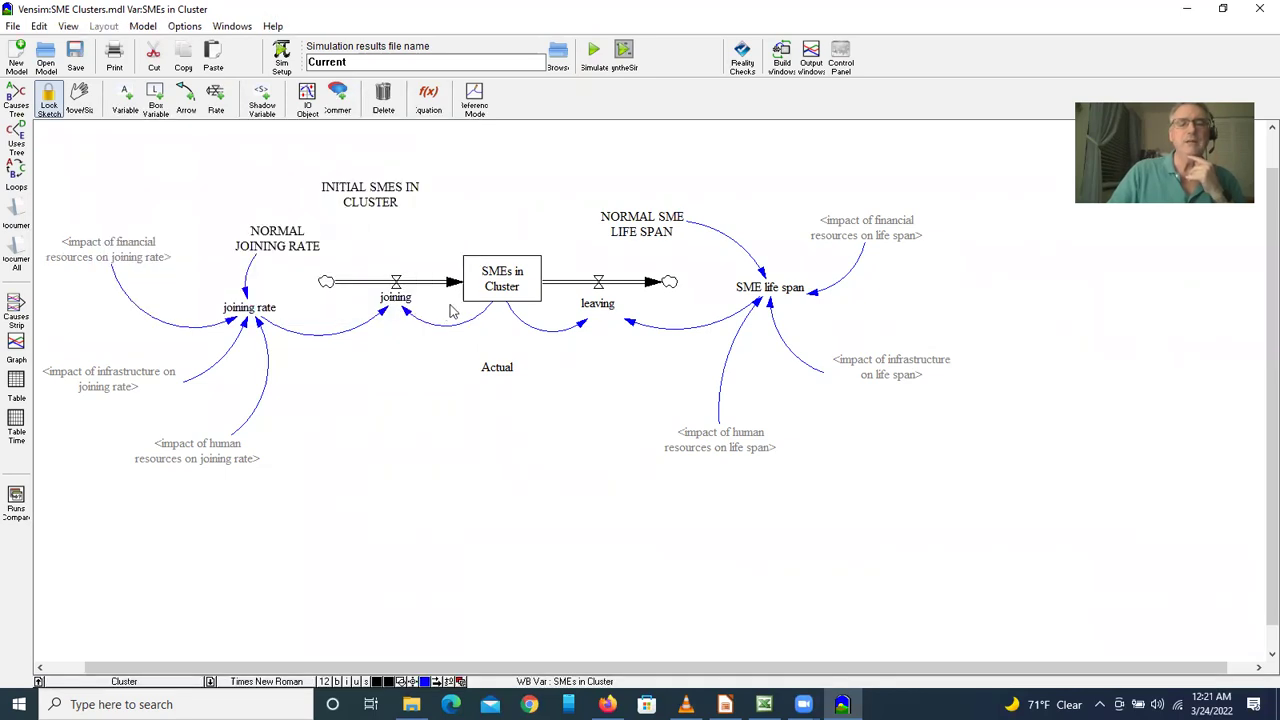
# View the graph of the SMEs in Cluster stock for the Current run and close it after viewing.
pyautogui.click(508, 288)
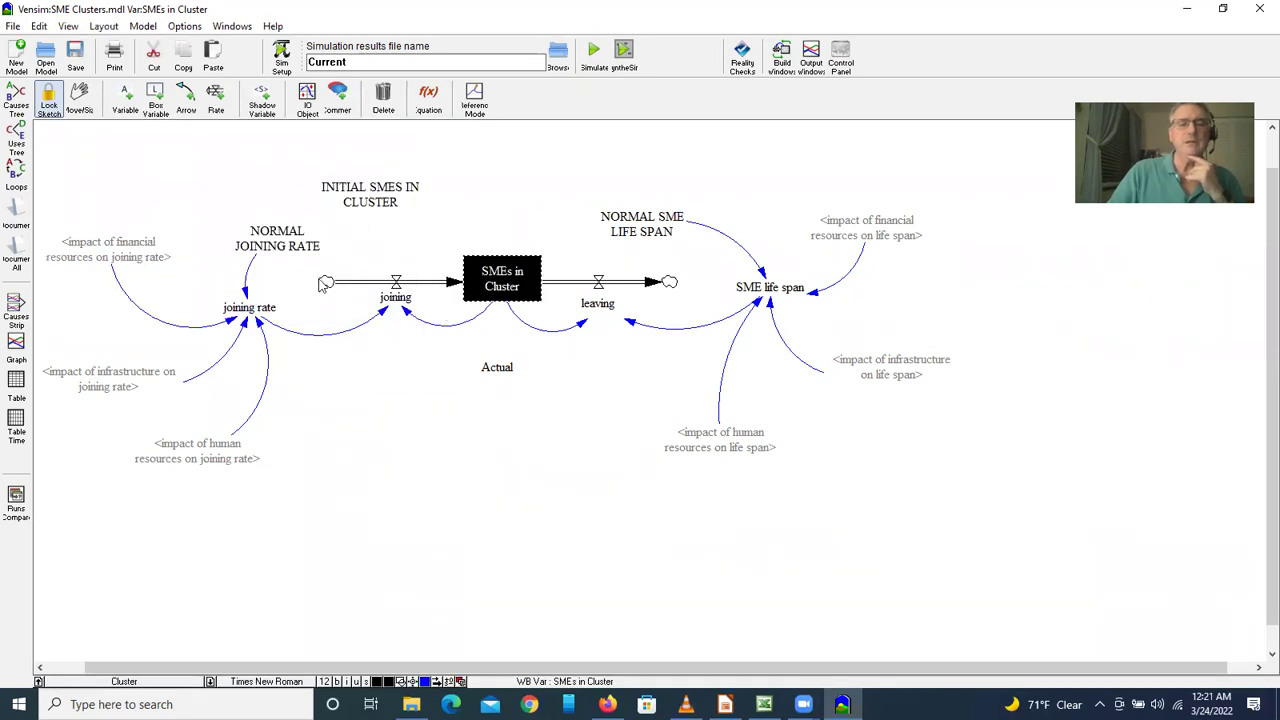
pyautogui.click(16, 346)
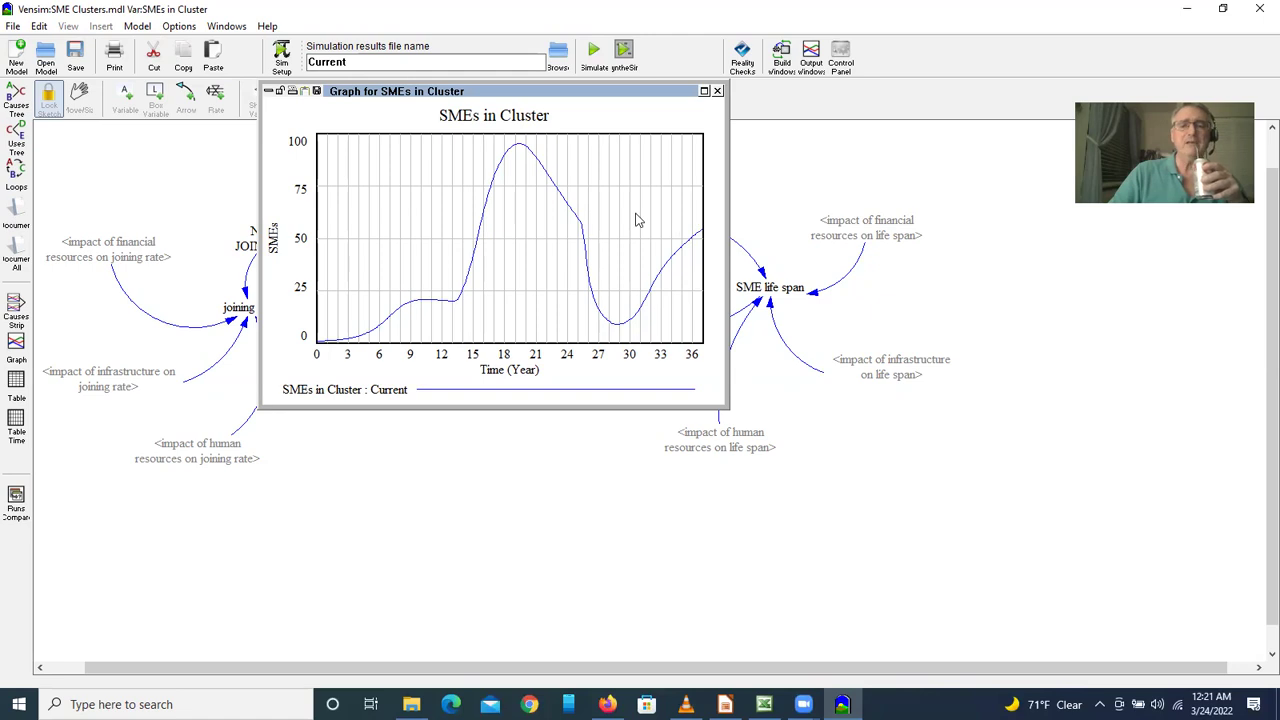
pyautogui.click(716, 91)
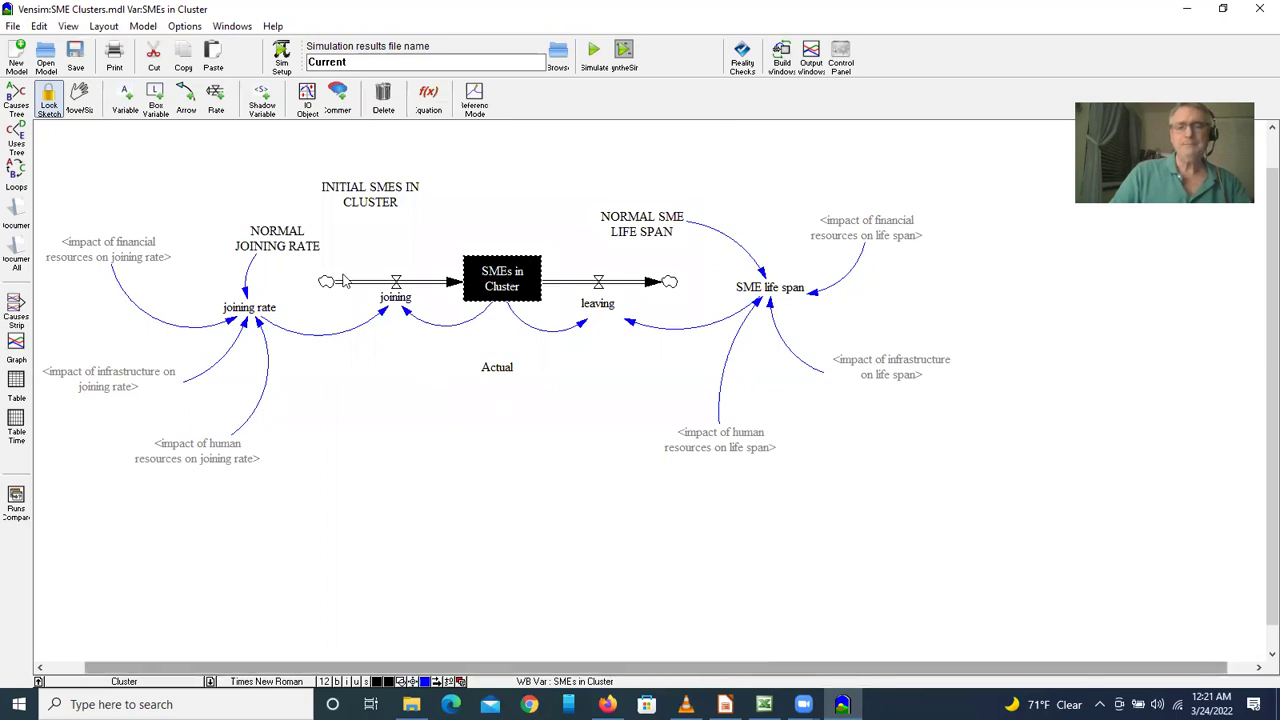
# Close the SME Clusters model in Vensim and switch to the SME Clusters workbook in Excel.
pyautogui.click(13, 26)
pyautogui.click(38, 86)
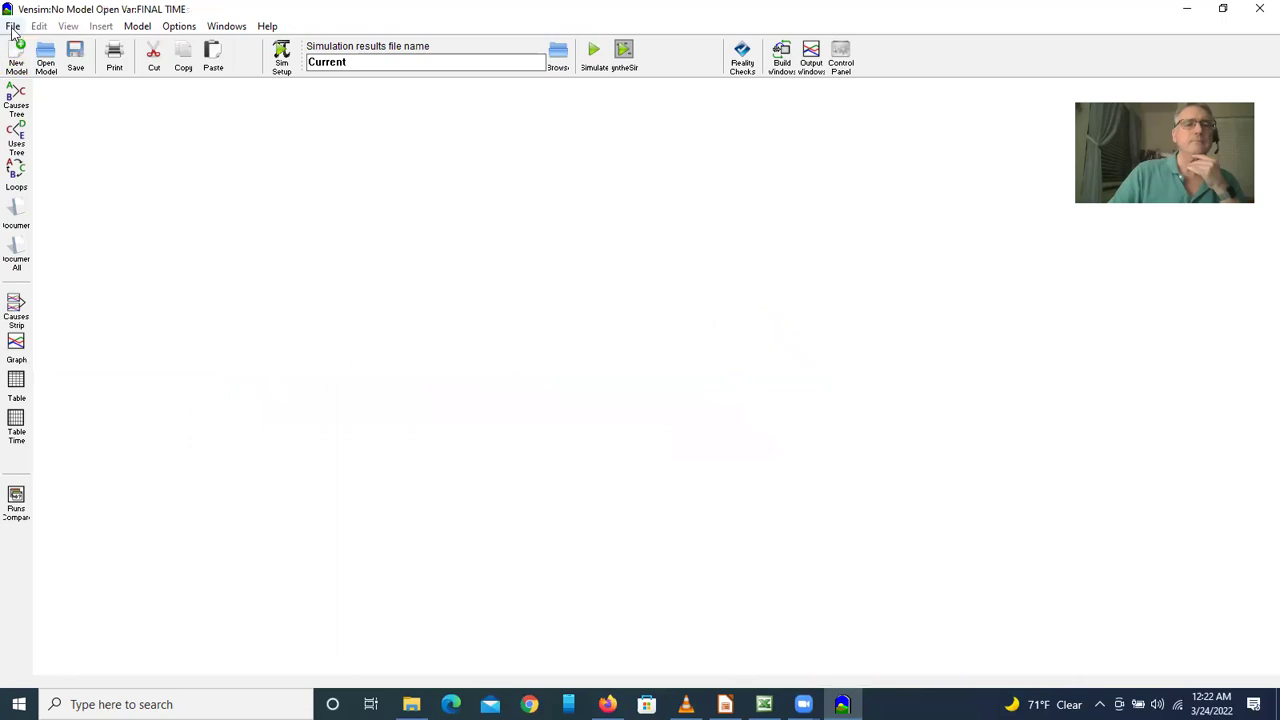
pyautogui.click(762, 702)
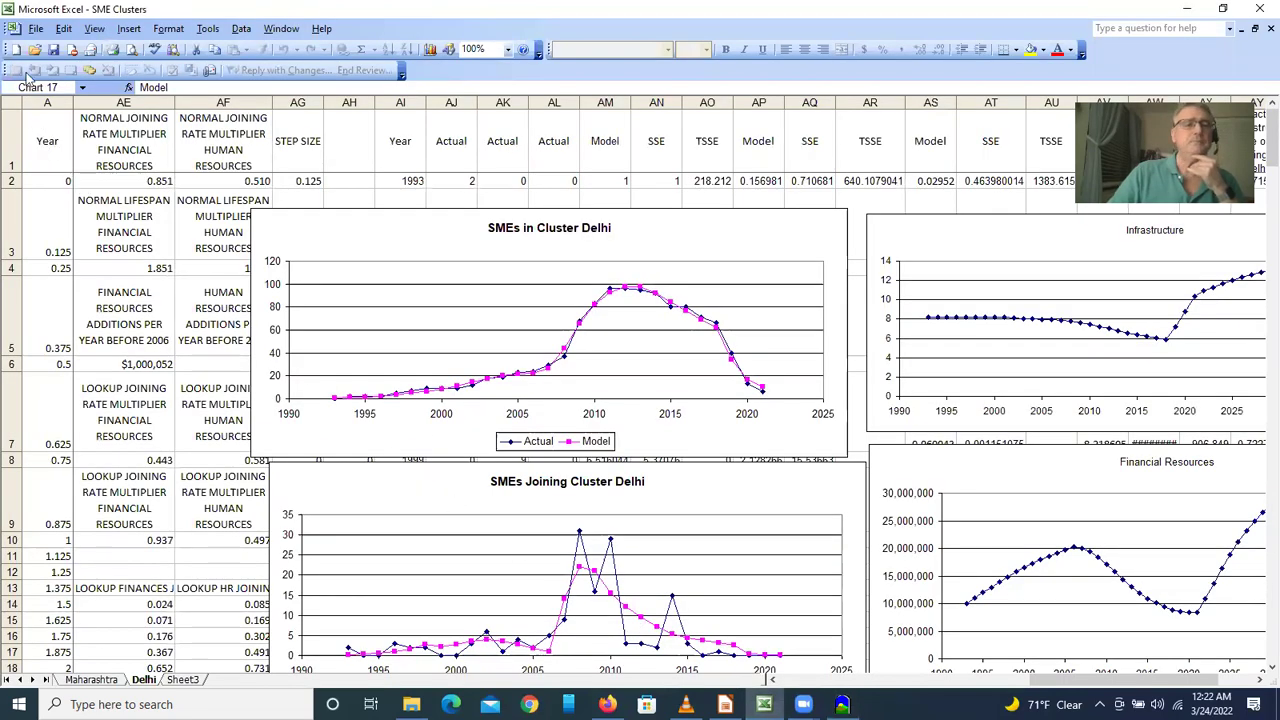
# Close the SME Clusters workbook in Excel and switch to the Example Models slide in LibreOffice Impress.
pyautogui.click(35, 28)
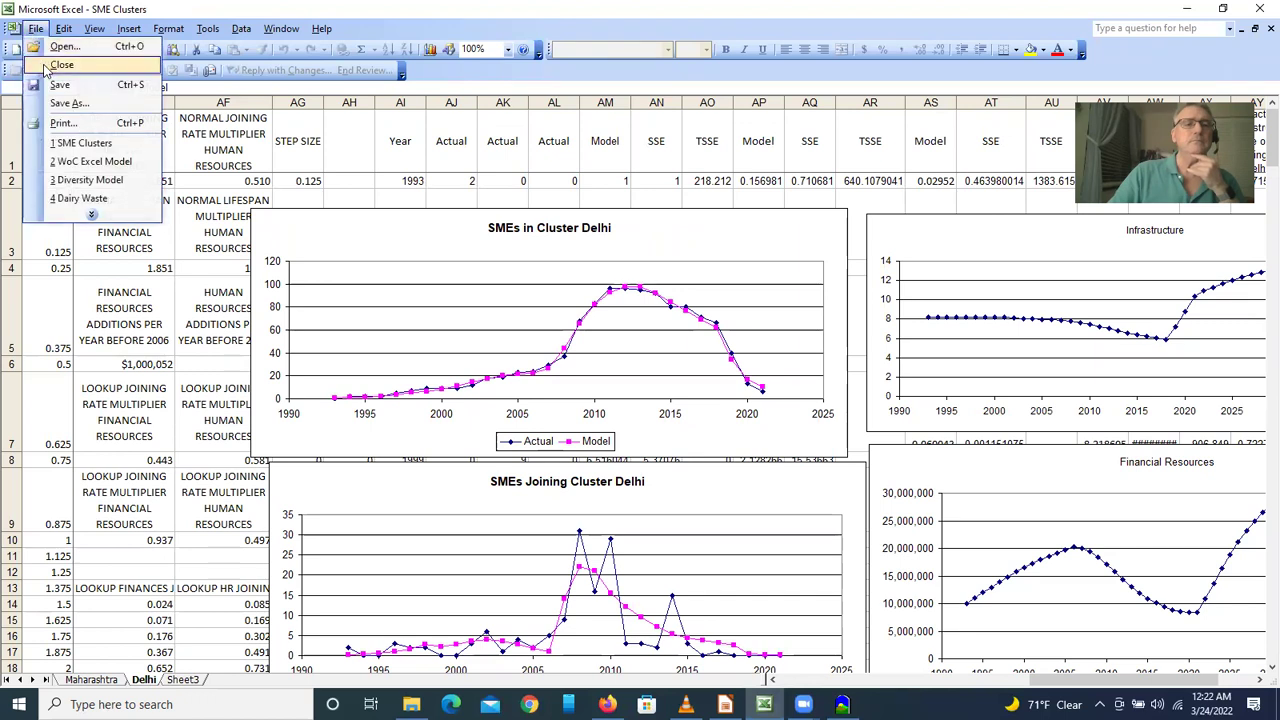
pyautogui.click(58, 65)
pyautogui.click(641, 393)
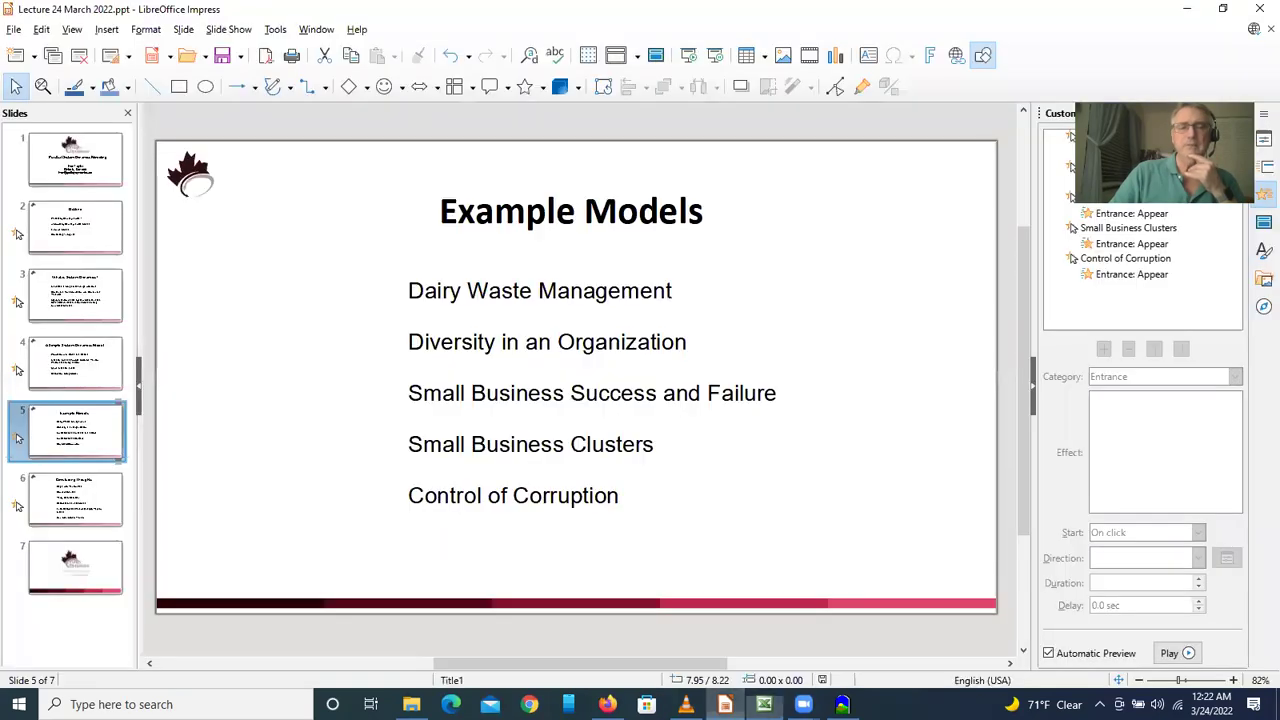
pyautogui.click(725, 704)
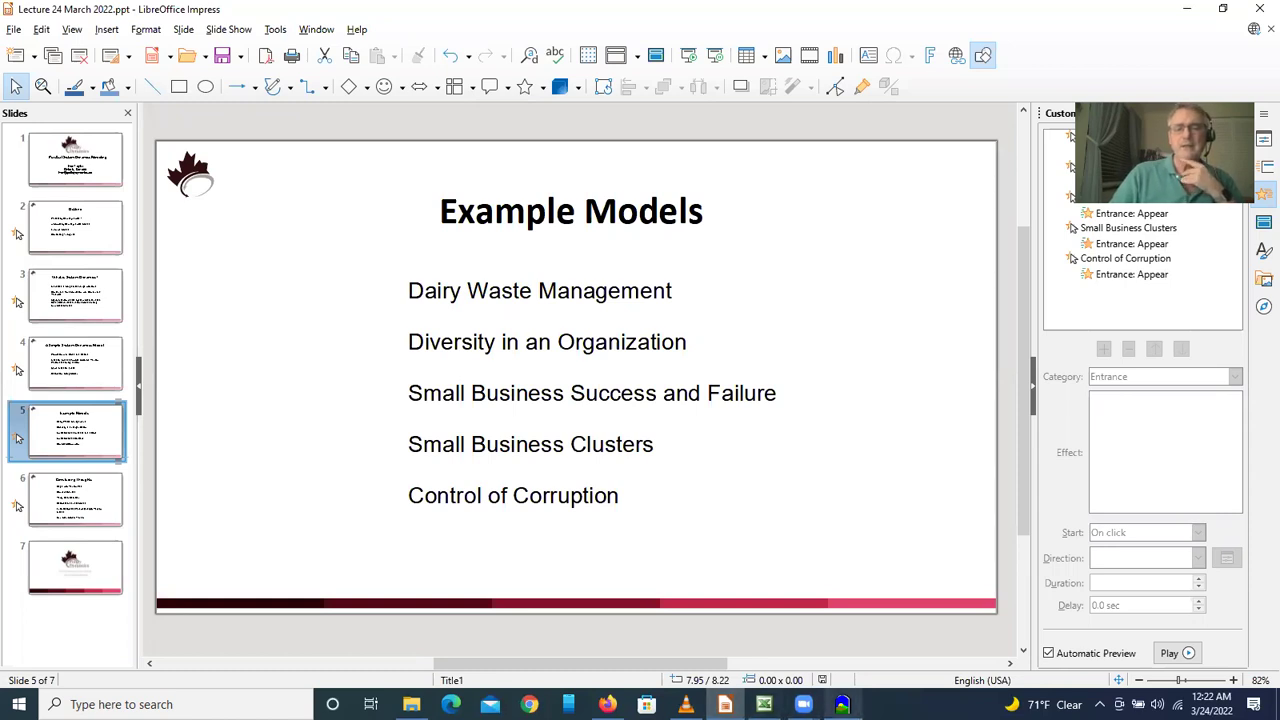
# Open the Corruption Model from the Lecture 24 March 2022 folder in Vensim and look through its list of views.
pyautogui.click(842, 704)
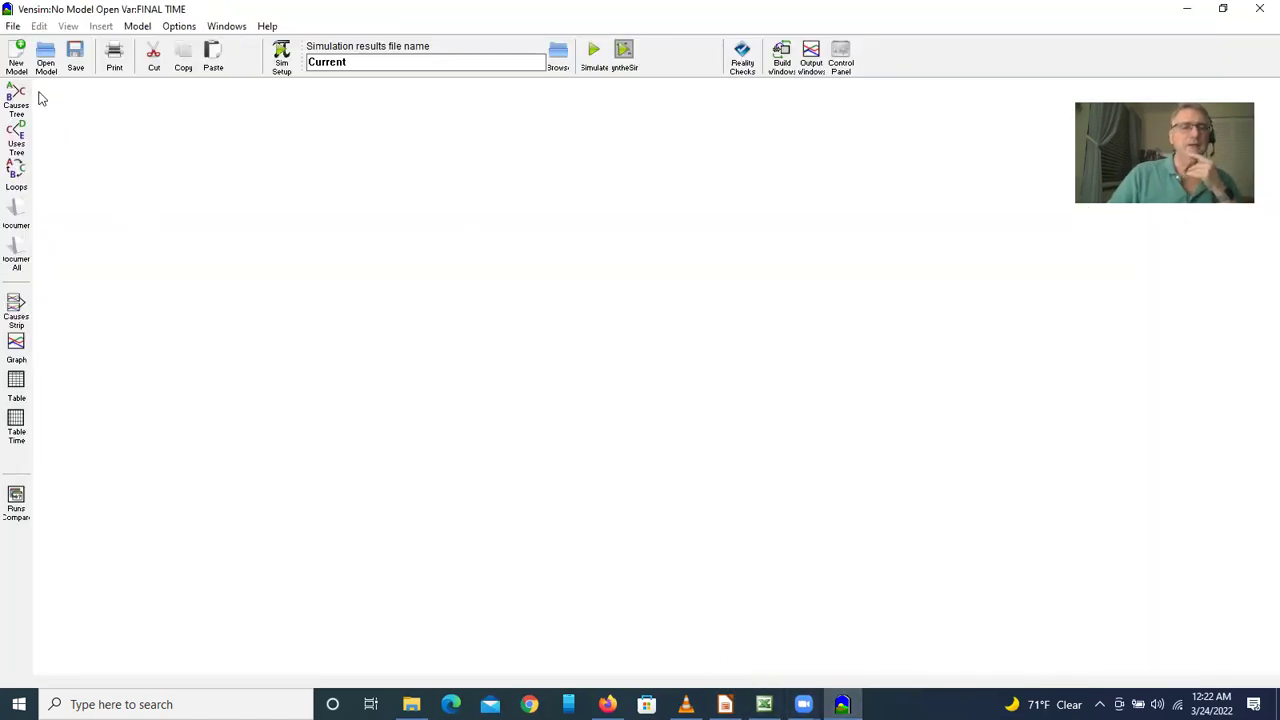
pyautogui.click(13, 27)
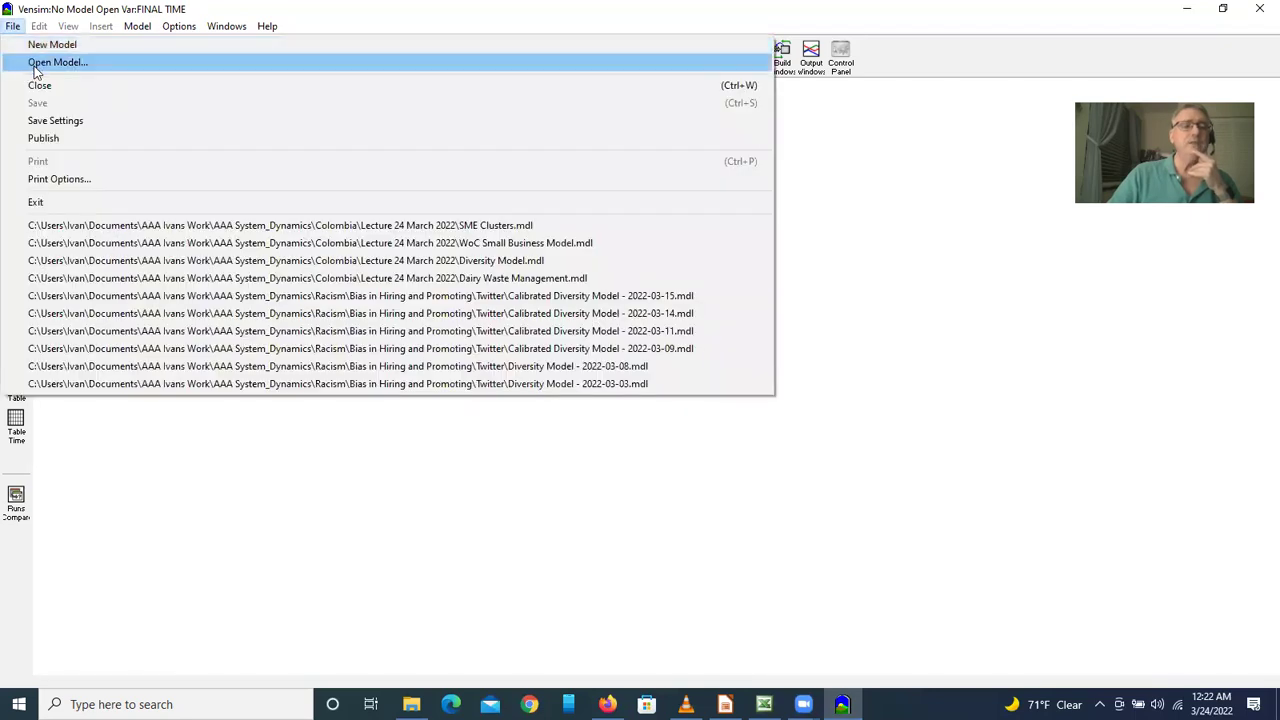
pyautogui.click(40, 63)
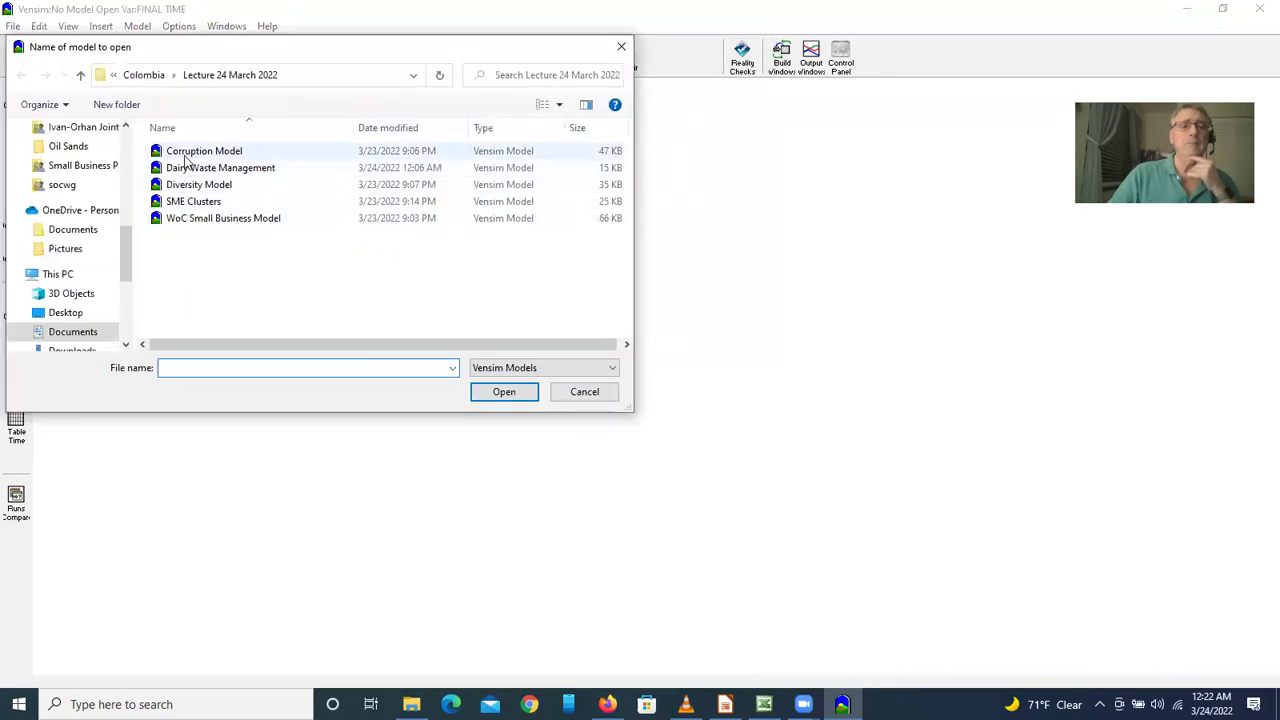
pyautogui.click(192, 156)
pyautogui.click(497, 394)
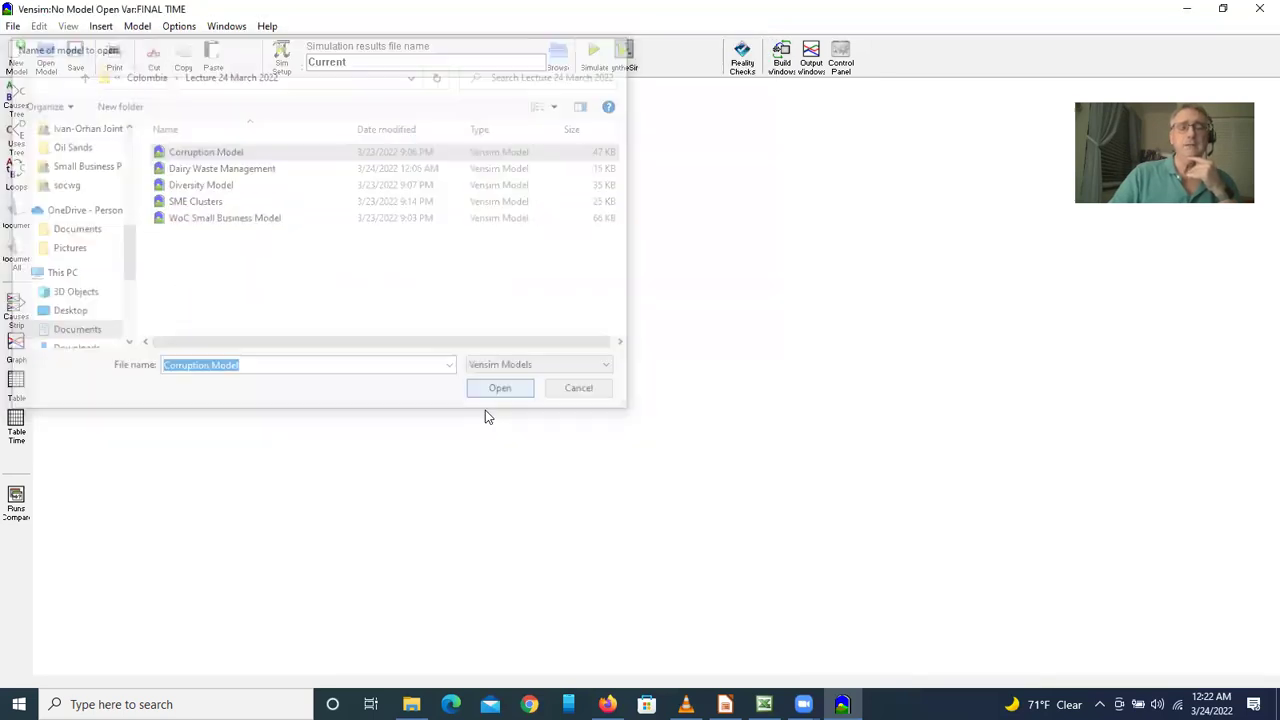
pyautogui.click(189, 682)
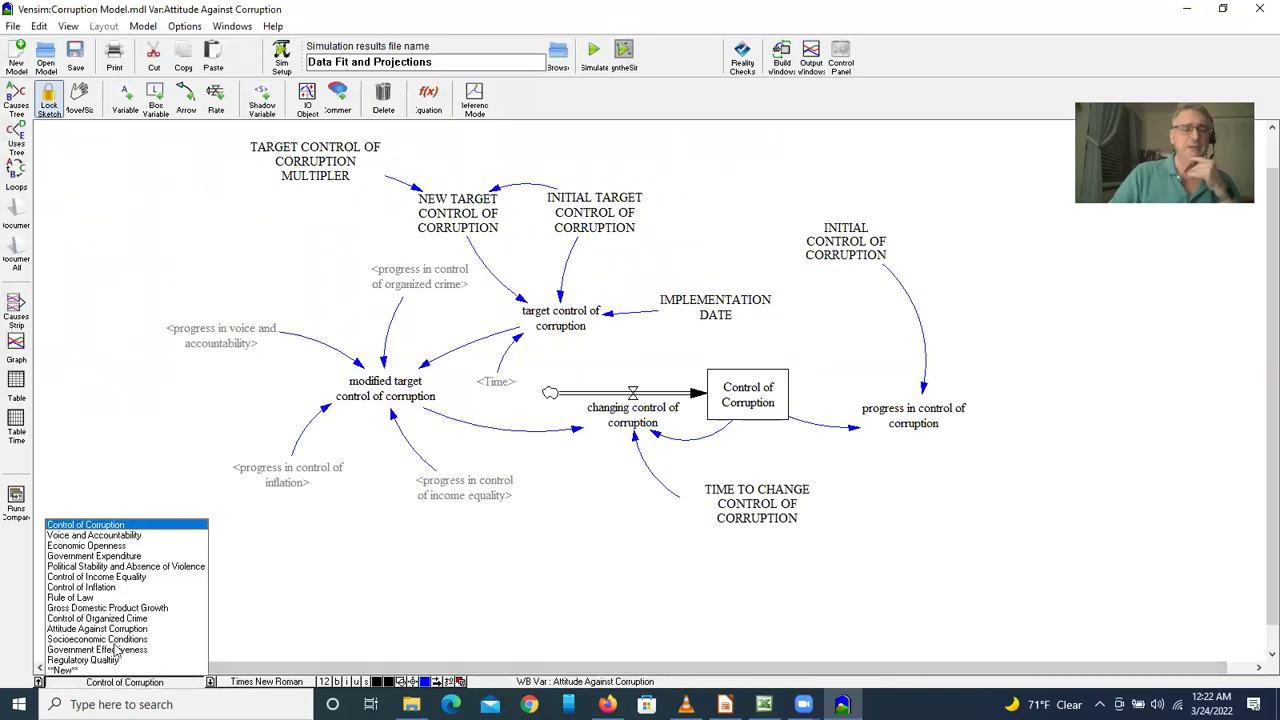
pyautogui.click(297, 608)
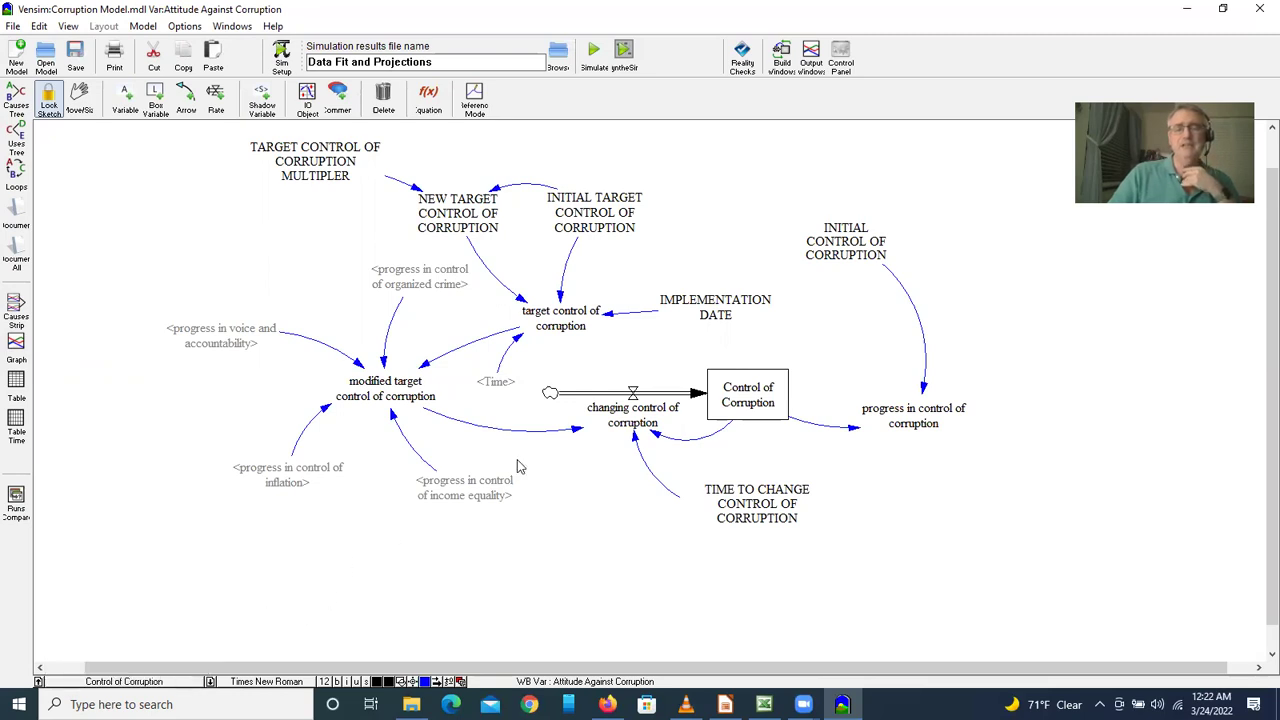